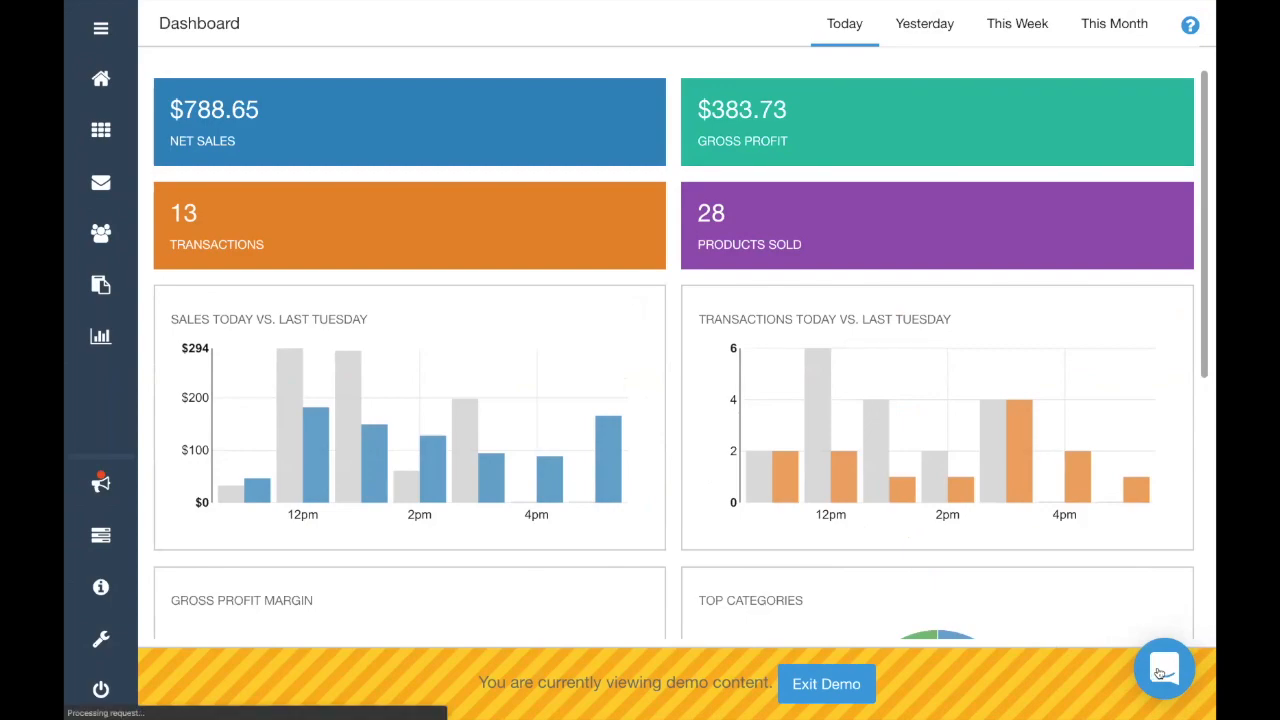
Open the live chat support window and look over its conversation and article search options
{"action": "left_click", "coordinate": [1160, 673]}
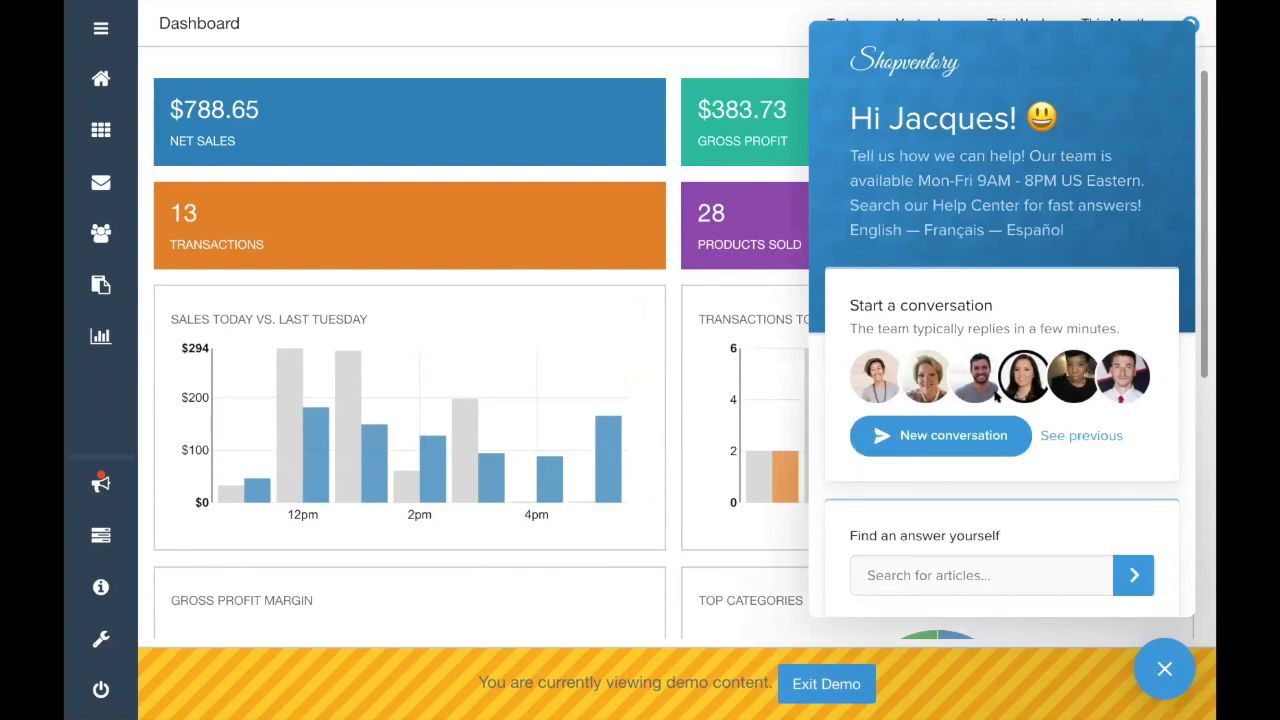
{"action": "scroll", "coordinate": [995, 398], "scroll_direction": "down", "scroll_amount": 2}
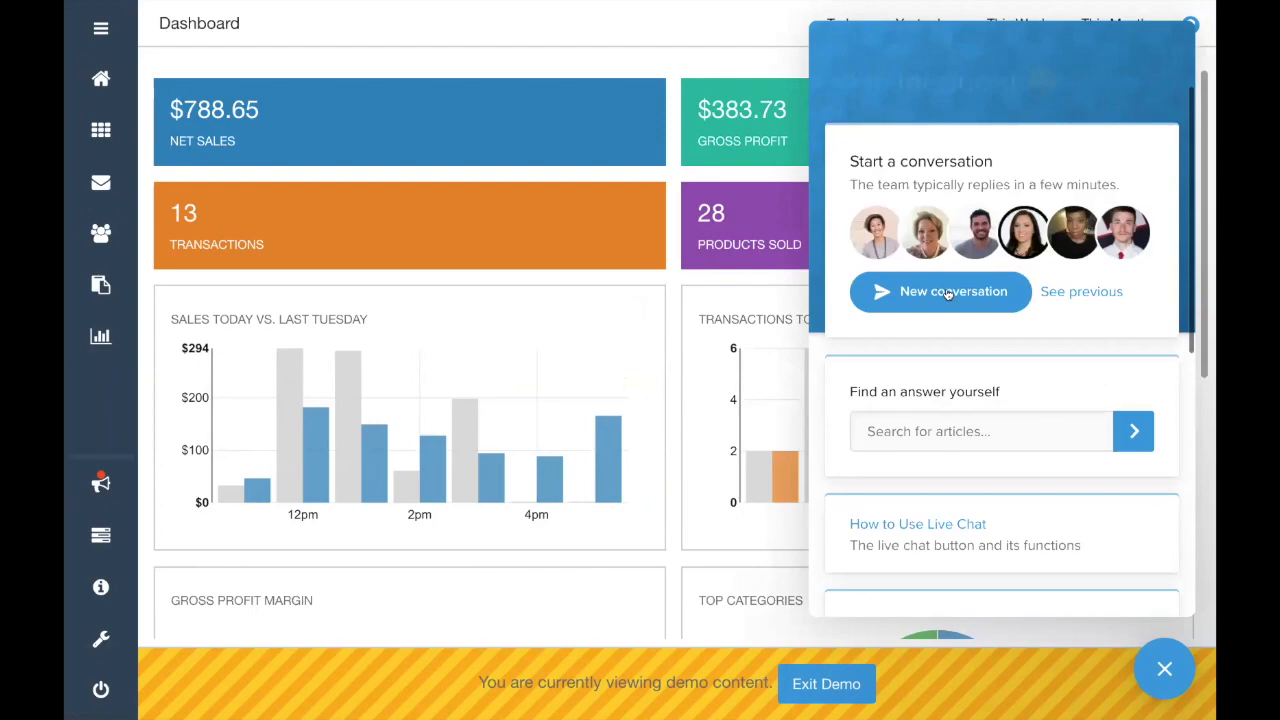
{"action": "left_click", "coordinate": [995, 441]}
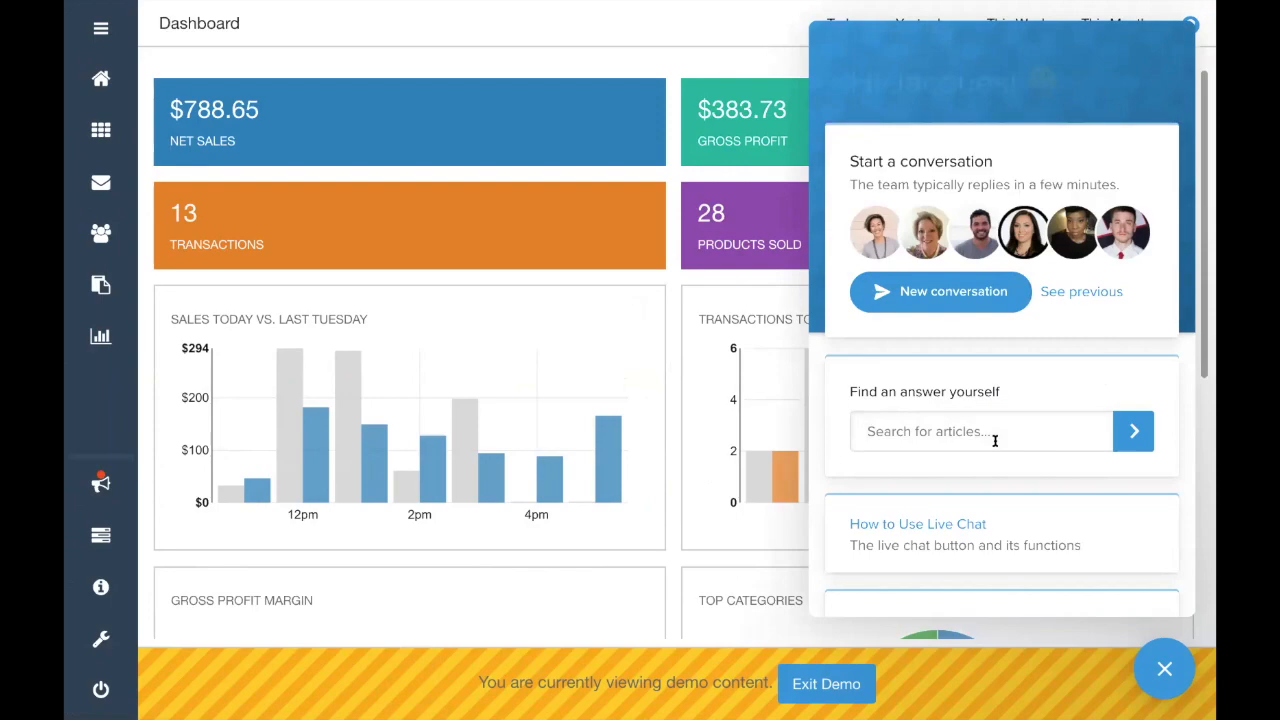
{"action": "scroll", "coordinate": [995, 441], "scroll_direction": "down", "scroll_amount": 1}
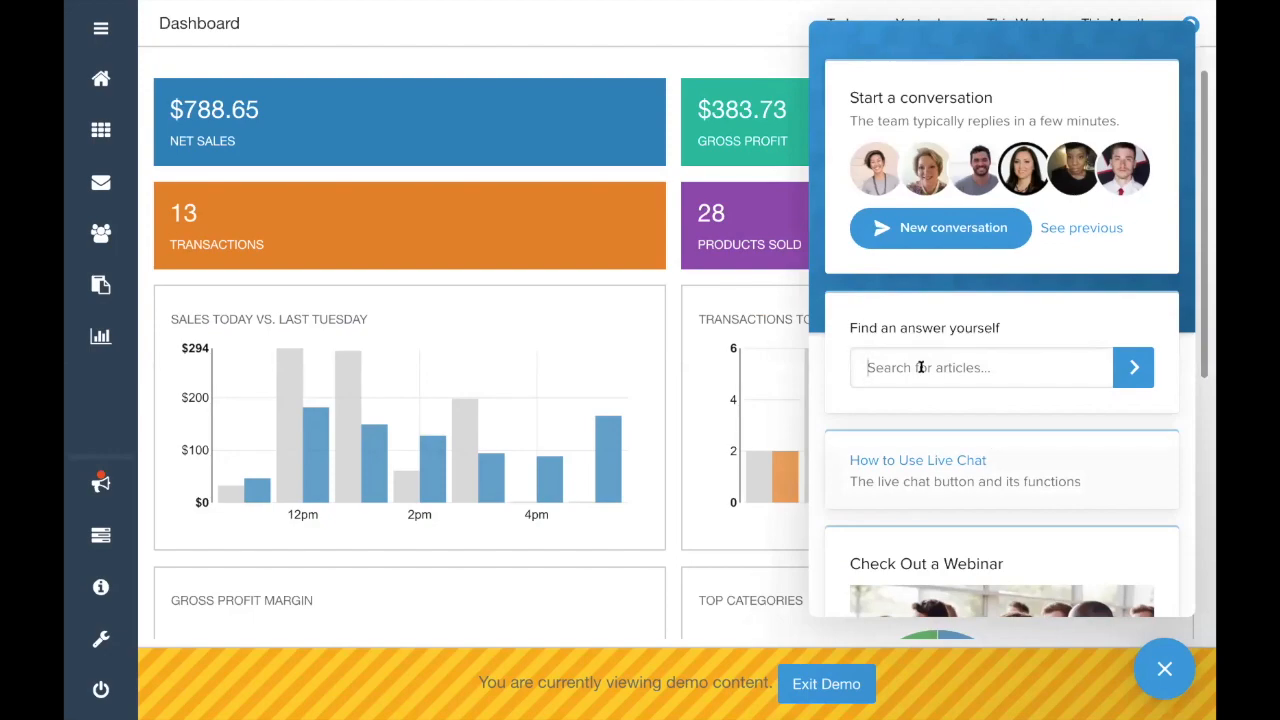
Read the How to Use Live Chat article up to the section on starting a conversation, and close the chat
{"action": "left_click", "coordinate": [908, 462]}
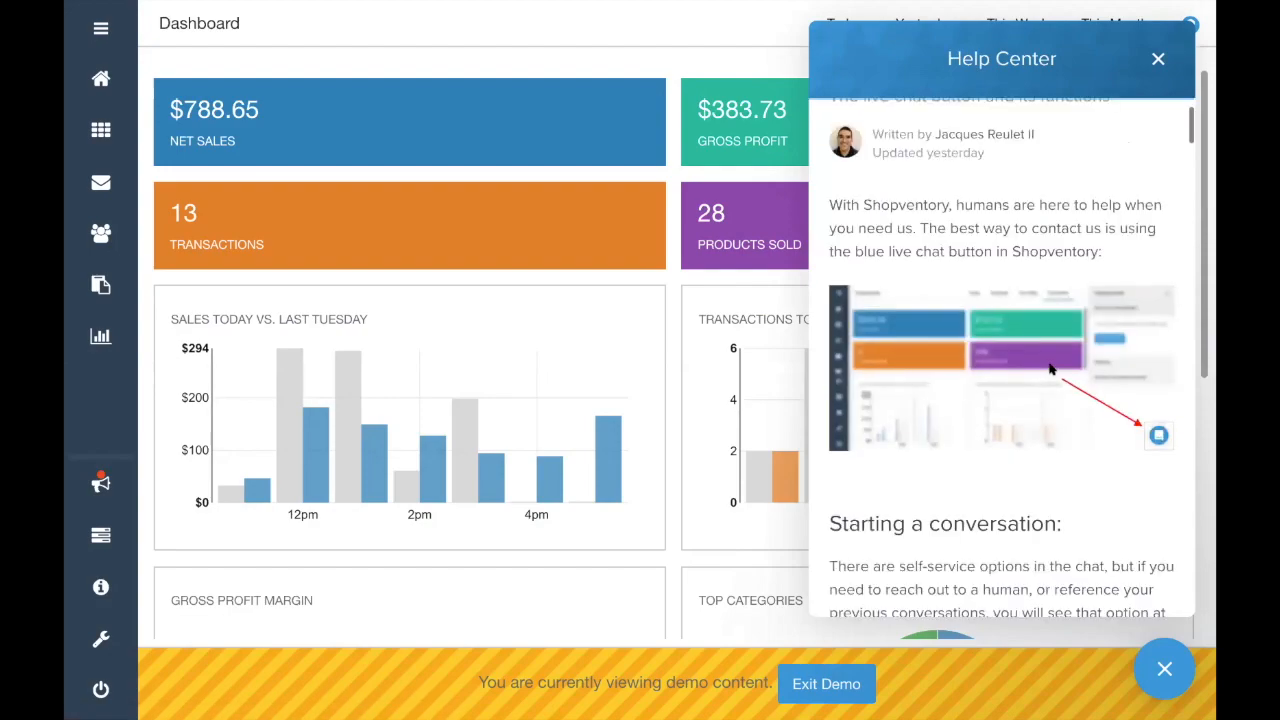
{"action": "scroll", "coordinate": [1050, 370], "scroll_direction": "down", "scroll_amount": 1}
{"action": "scroll", "coordinate": [1050, 370], "scroll_direction": "down", "scroll_amount": 2}
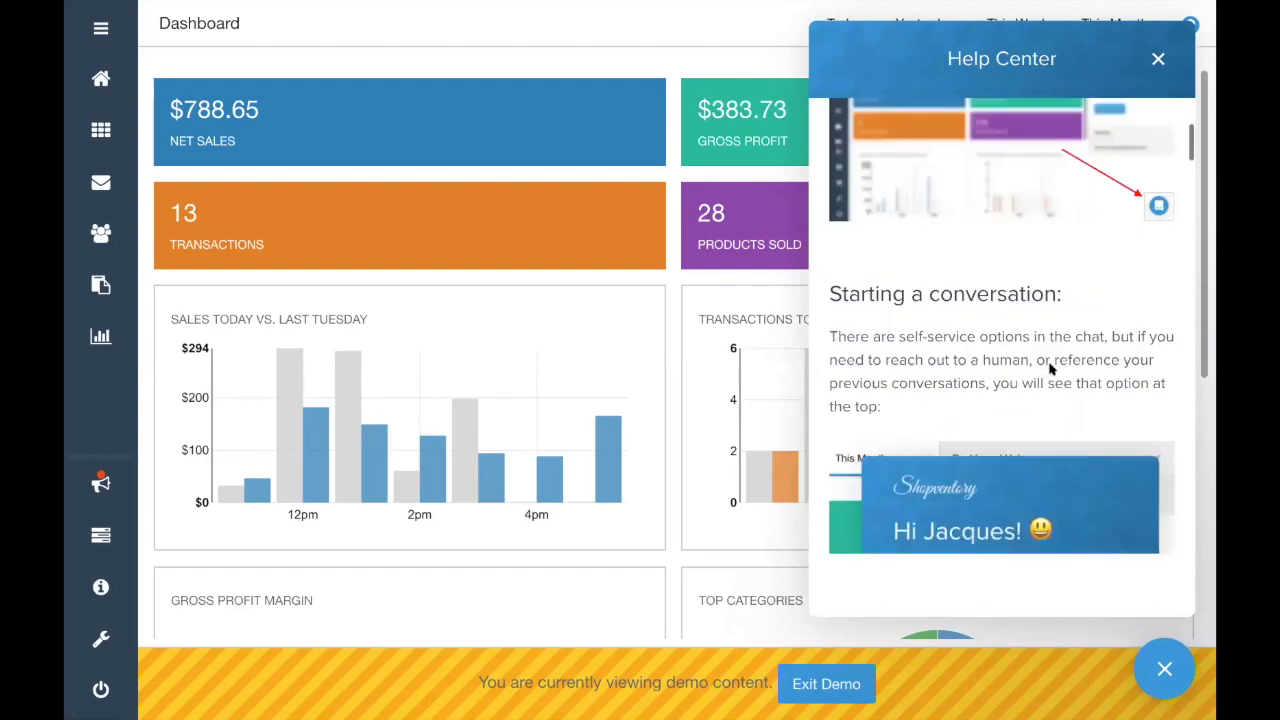
{"action": "scroll", "coordinate": [1050, 370], "scroll_direction": "down", "scroll_amount": 3}
{"action": "scroll", "coordinate": [1050, 370], "scroll_direction": "down", "scroll_amount": 3}
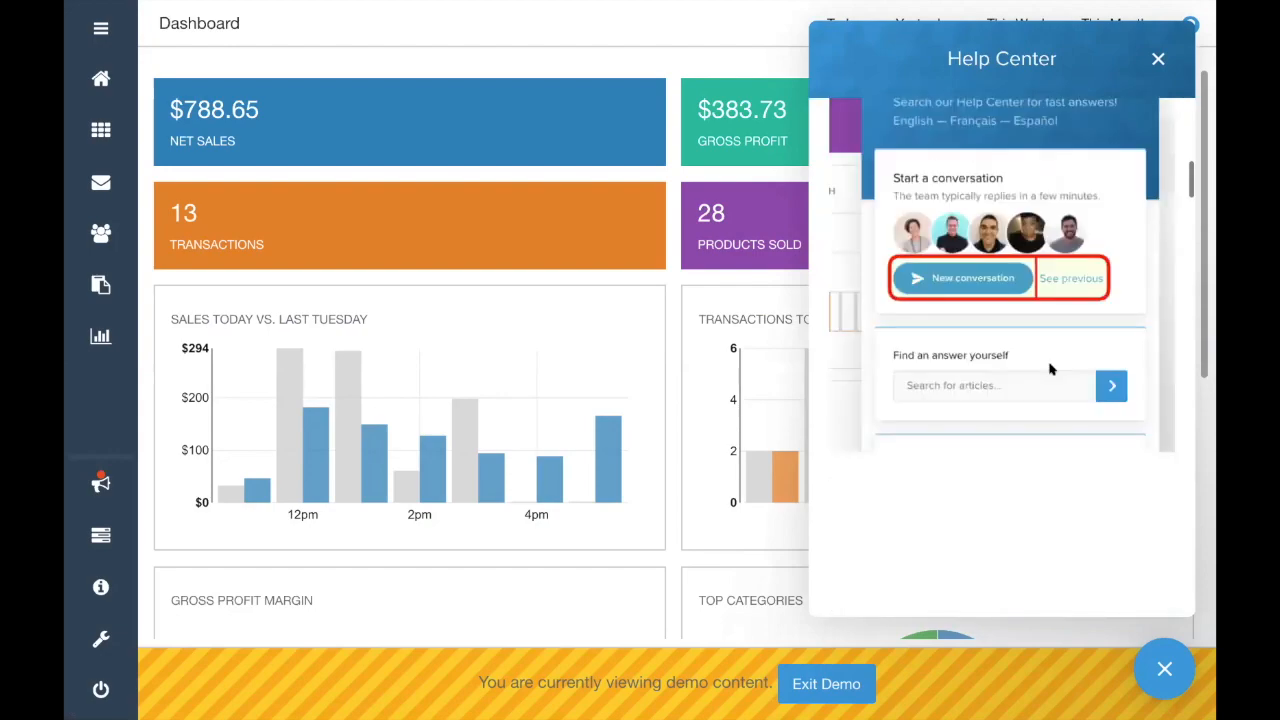
{"action": "left_click", "coordinate": [1165, 669]}
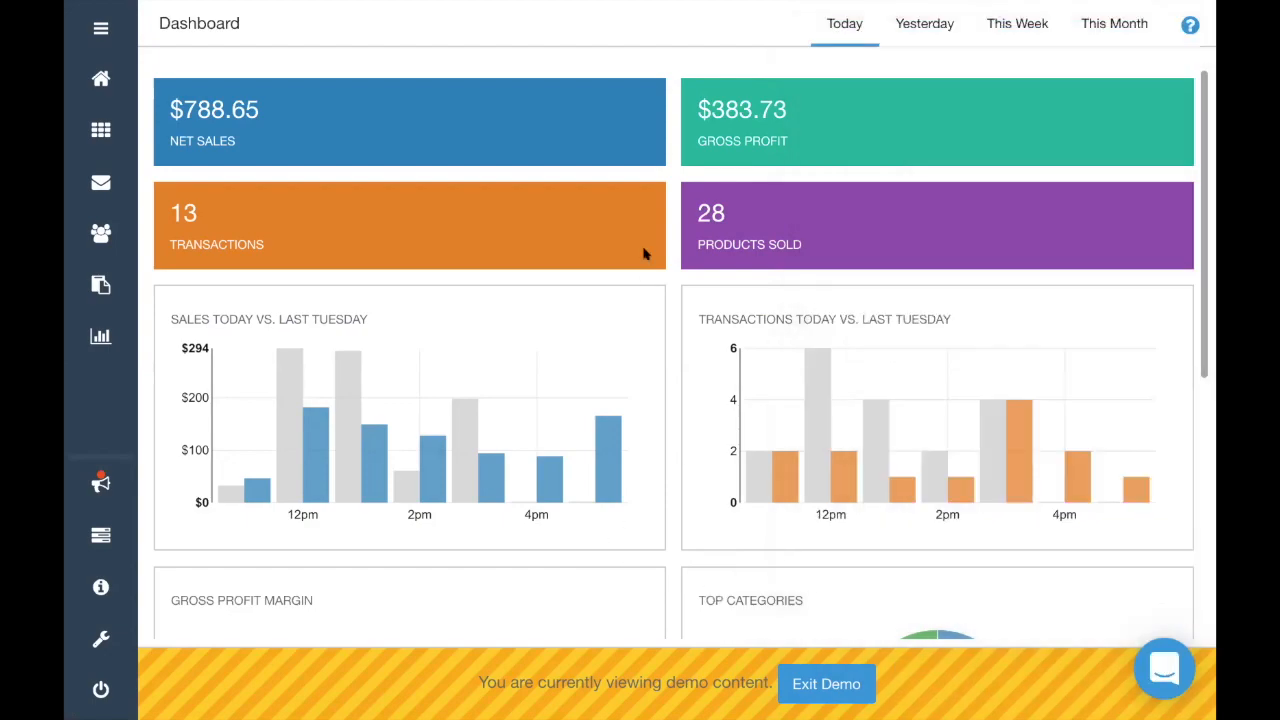
Review today's dashboard widgets, including gross profit margin, top categories and low inventory products
{"action": "scroll", "coordinate": [644, 254], "scroll_direction": "down", "scroll_amount": 5}
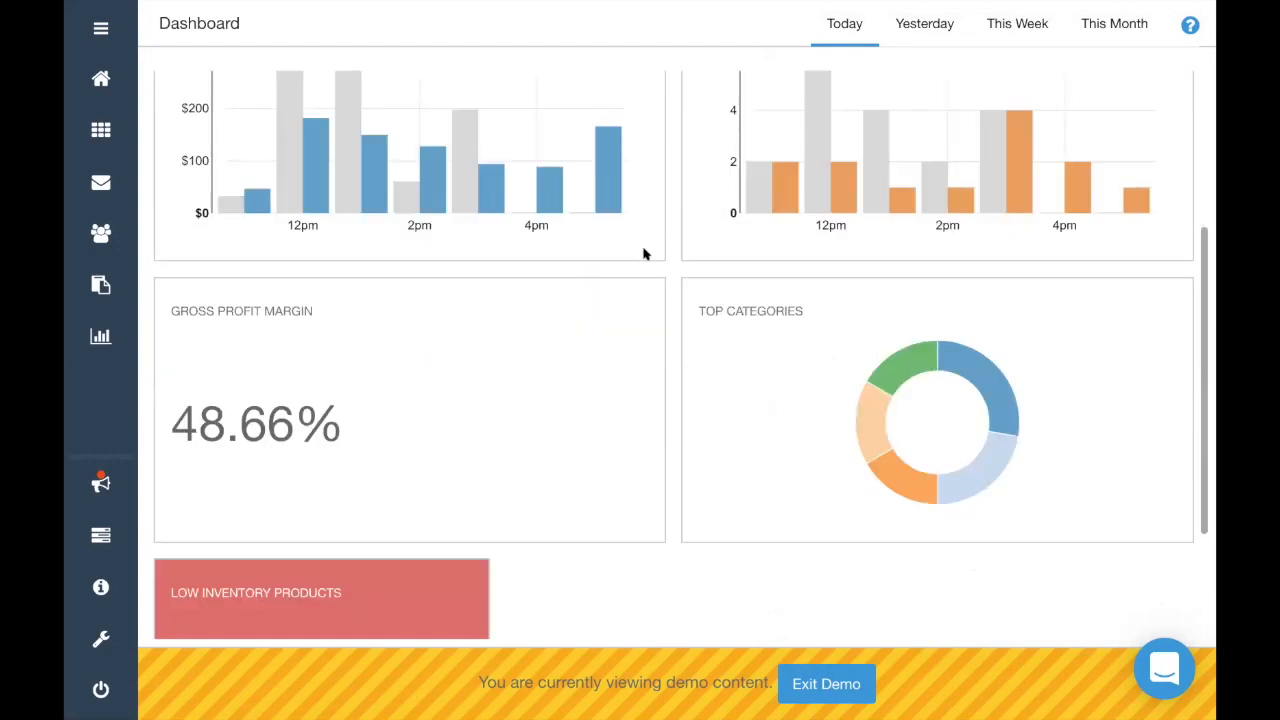
{"action": "scroll", "coordinate": [644, 254], "scroll_direction": "down", "scroll_amount": 1}
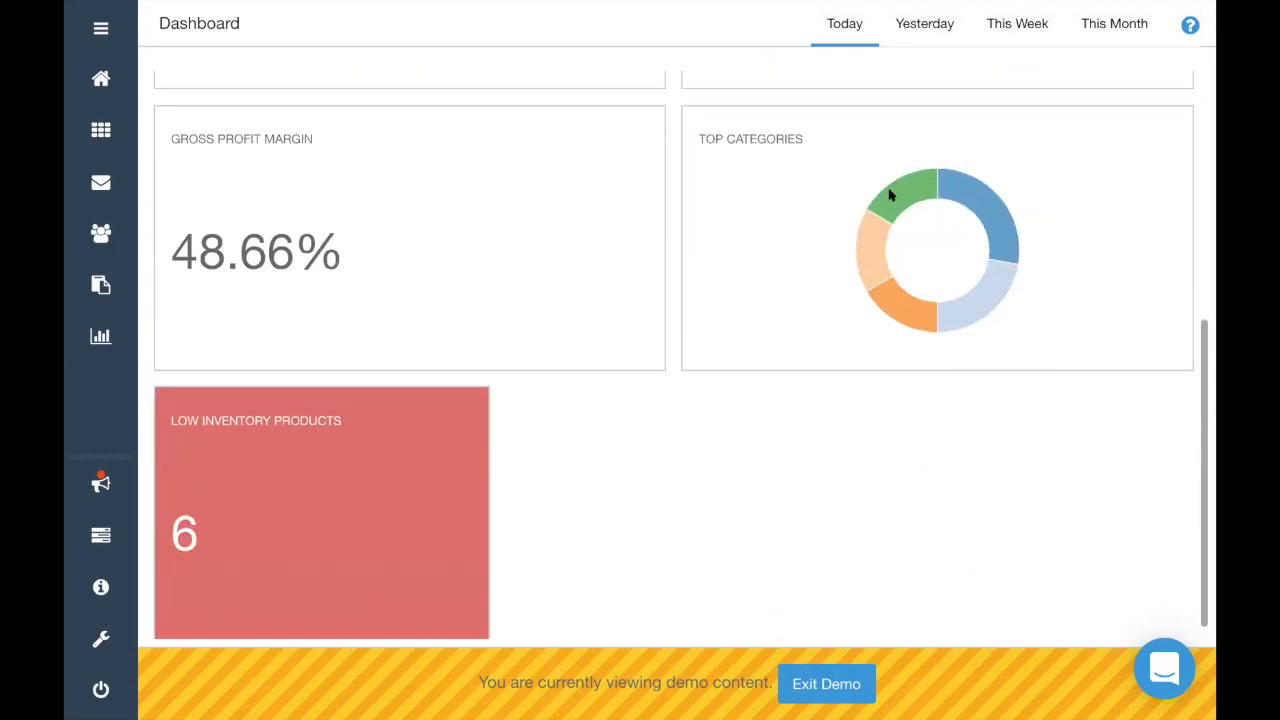
{"action": "scroll", "coordinate": [657, 225], "scroll_direction": "up", "scroll_amount": 5}
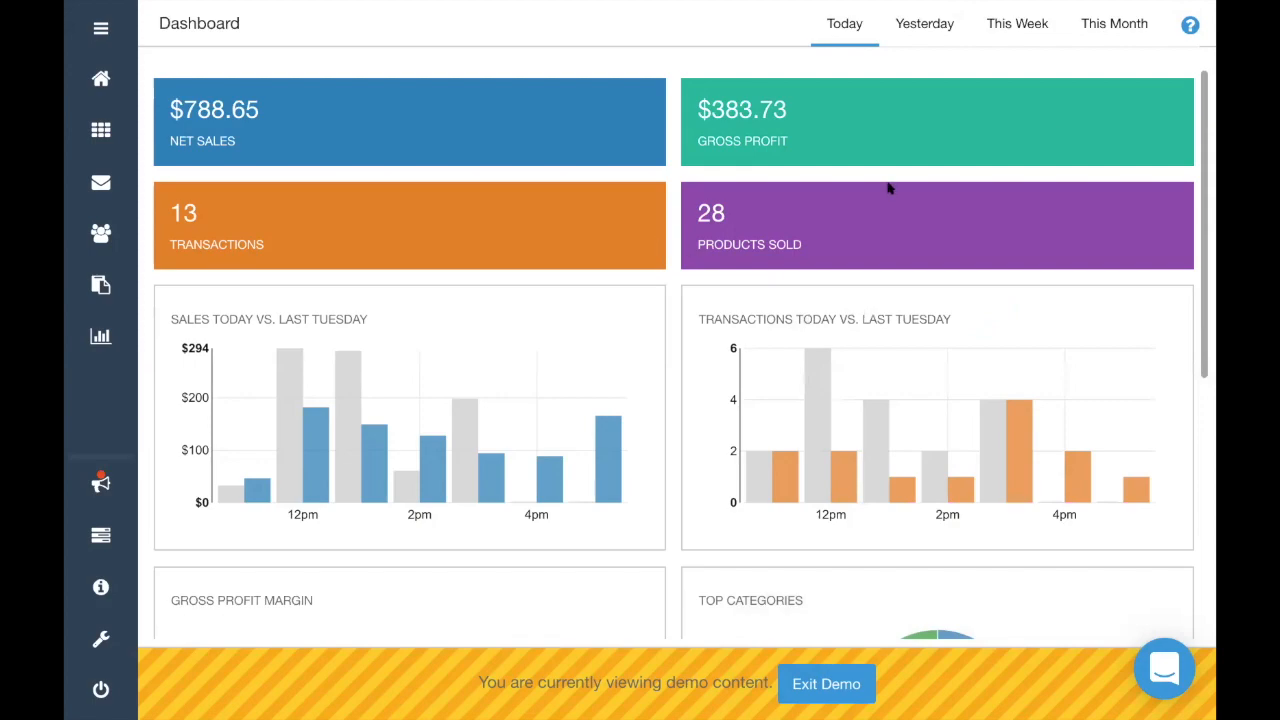
Check the Dashboard Help topics, close the help and return to the dashboard's low inventory widget
{"action": "left_click", "coordinate": [1190, 26]}
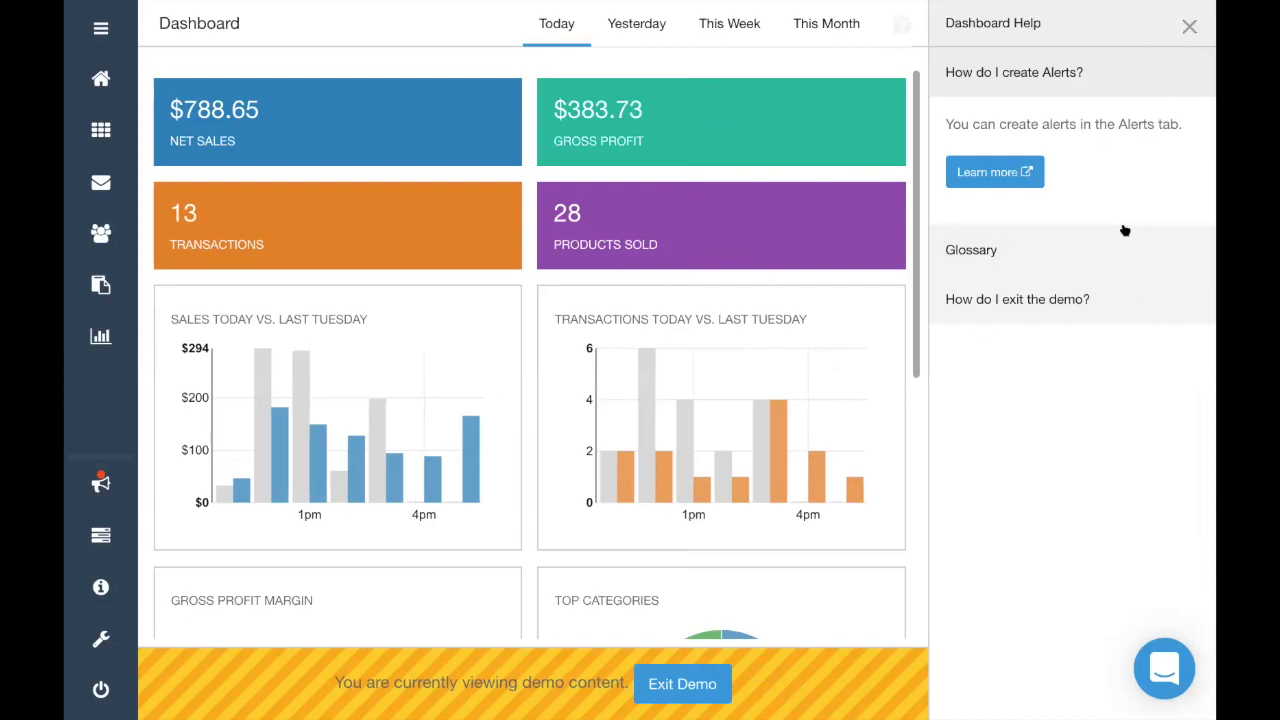
{"action": "left_click", "coordinate": [1190, 28]}
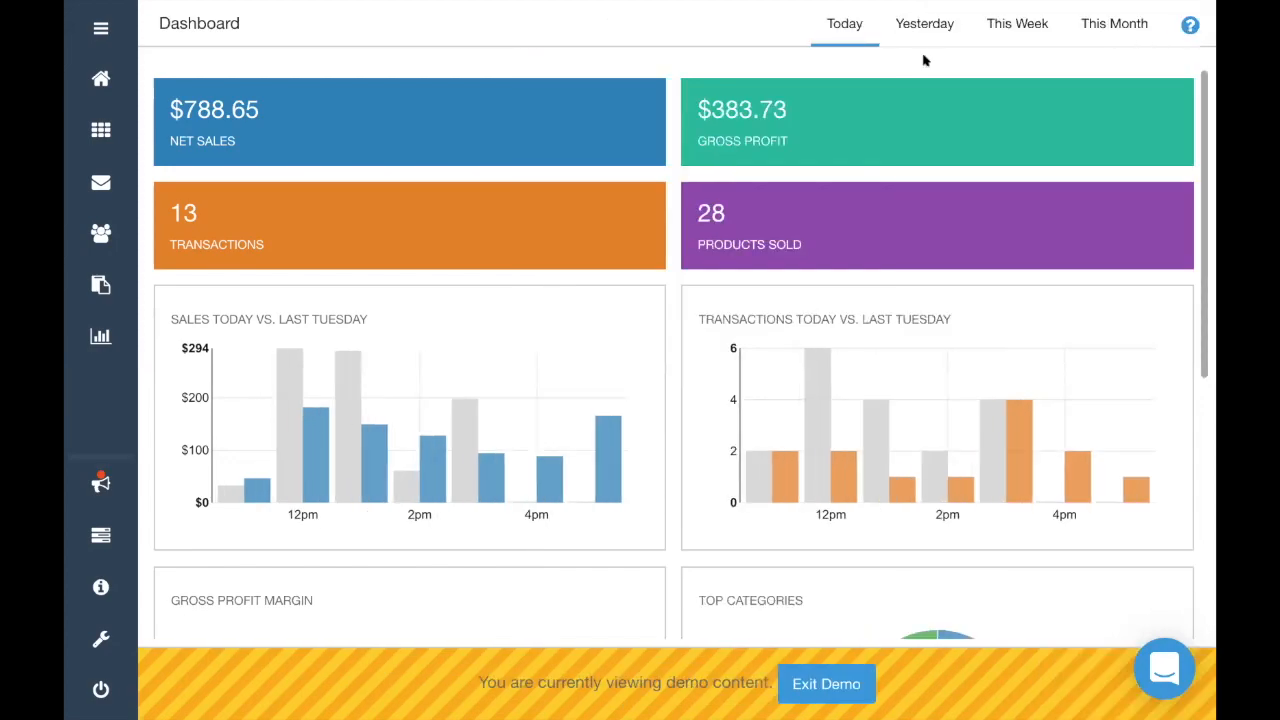
{"action": "scroll", "coordinate": [714, 205], "scroll_direction": "down", "scroll_amount": 5}
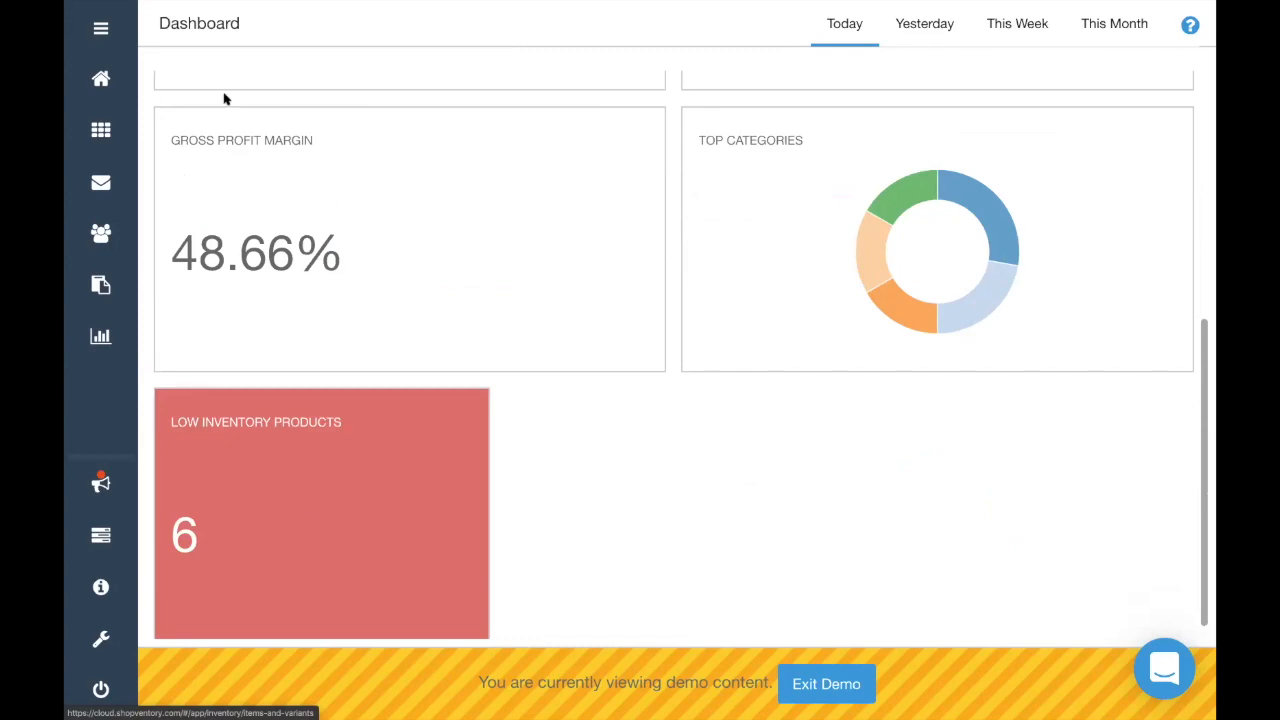
Go to Alerts, open its page help and try to play the introduction video
{"action": "left_click", "coordinate": [101, 29]}
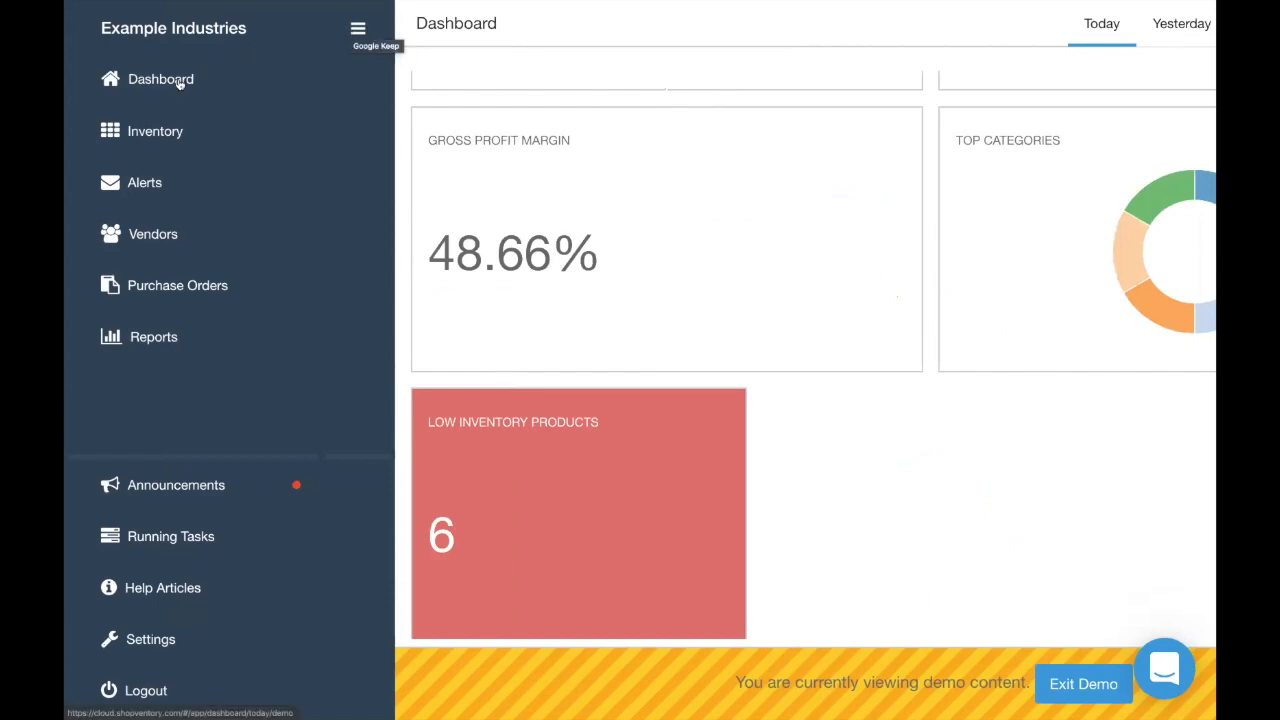
{"action": "left_click", "coordinate": [137, 182]}
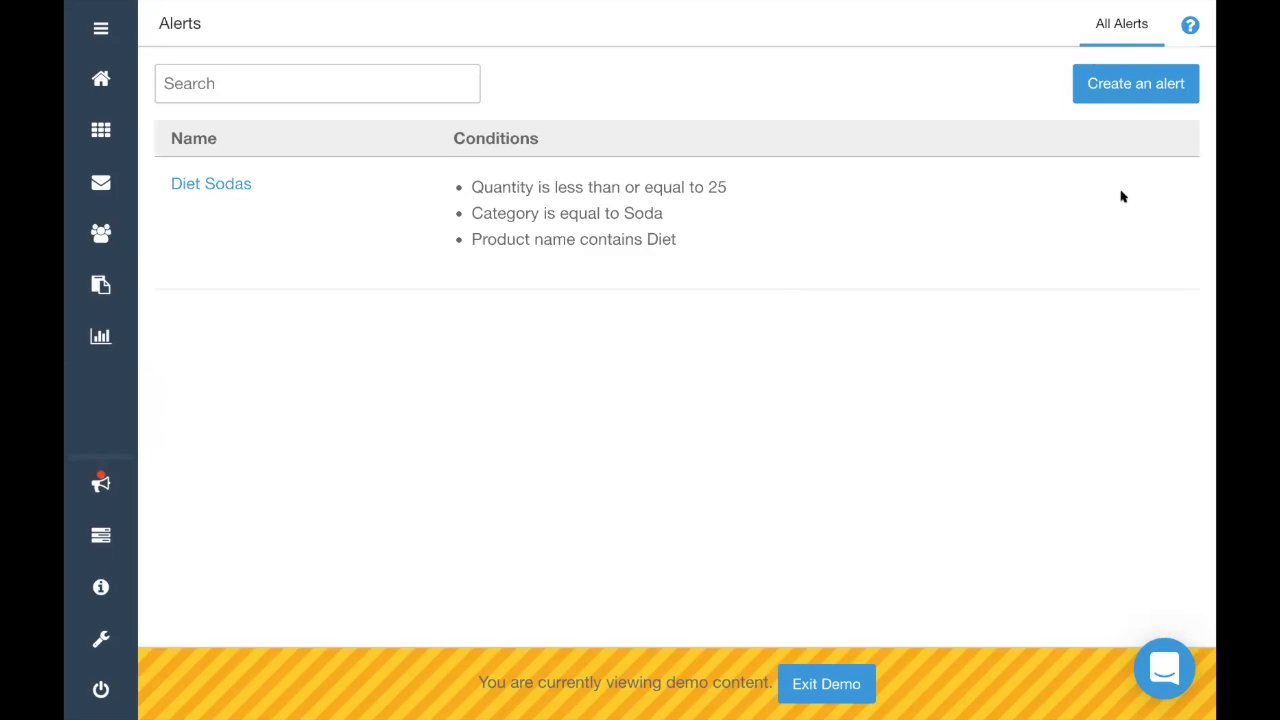
{"action": "left_click", "coordinate": [1184, 34]}
{"action": "left_click", "coordinate": [1071, 201]}
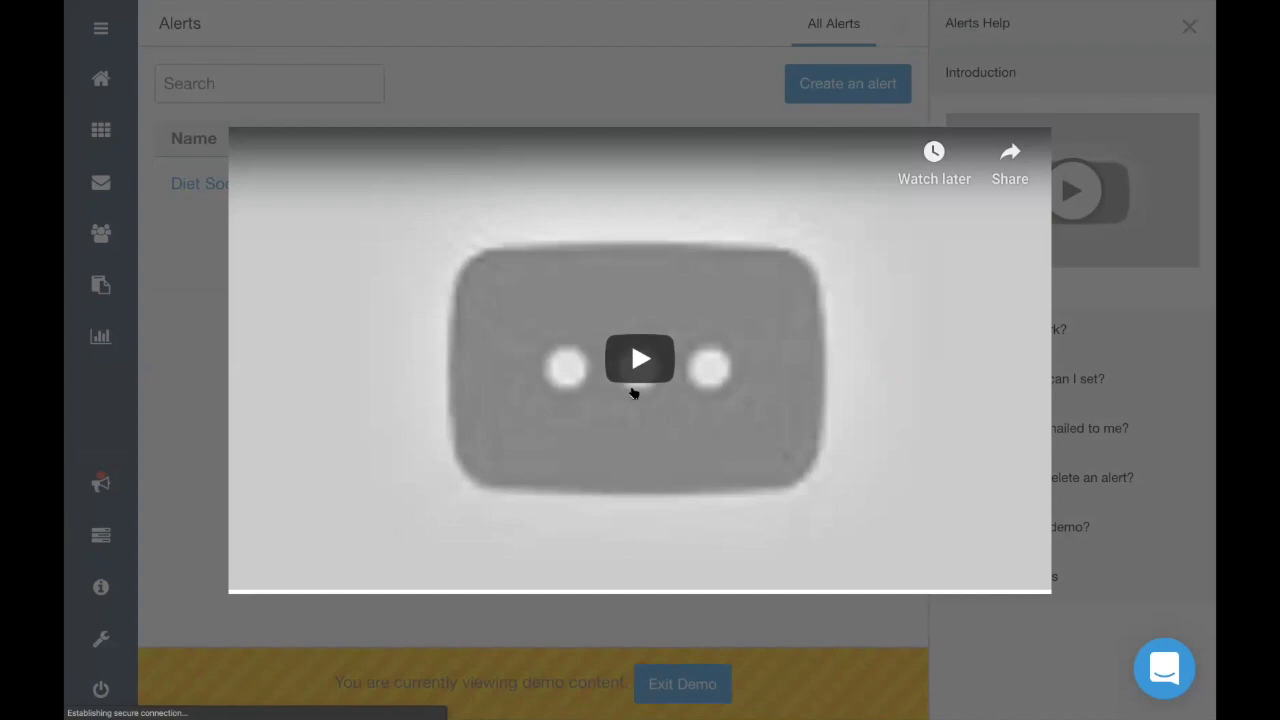
{"action": "left_click", "coordinate": [642, 350]}
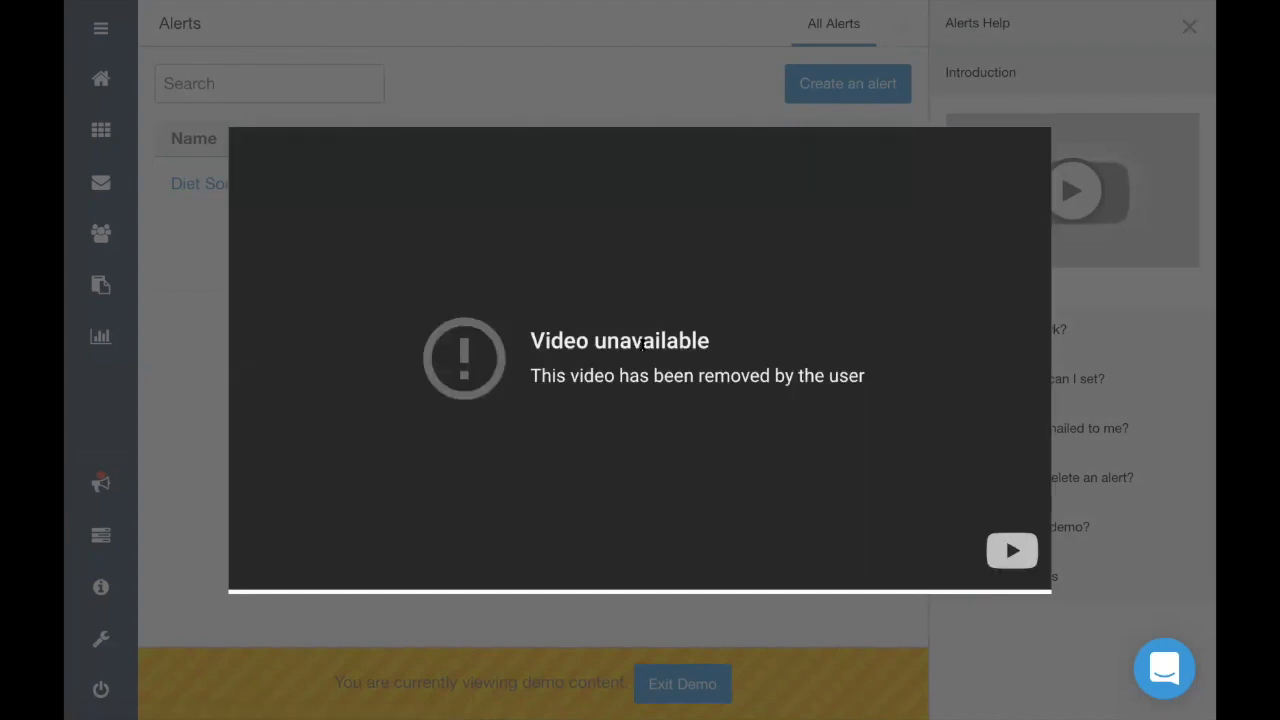
{"action": "left_click", "coordinate": [1155, 497]}
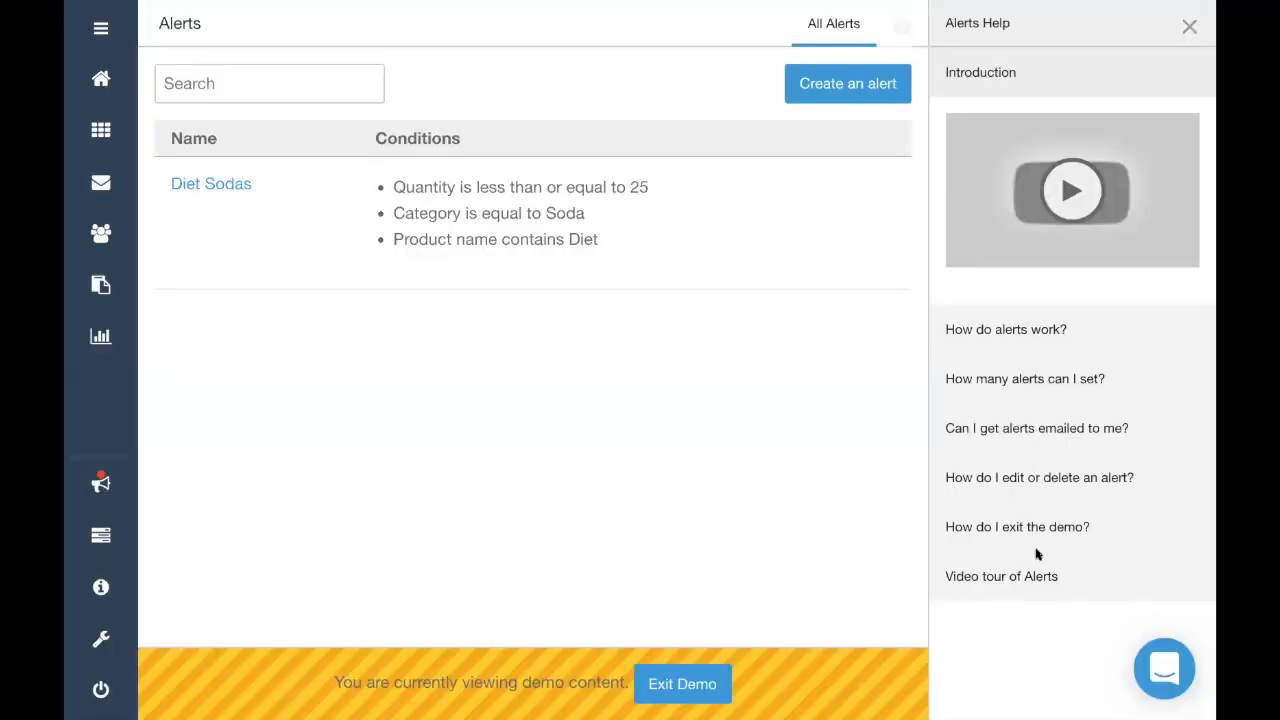
Search the live chat's help articles for "Alerts" and open the Alerts article
{"action": "left_click", "coordinate": [1022, 527]}
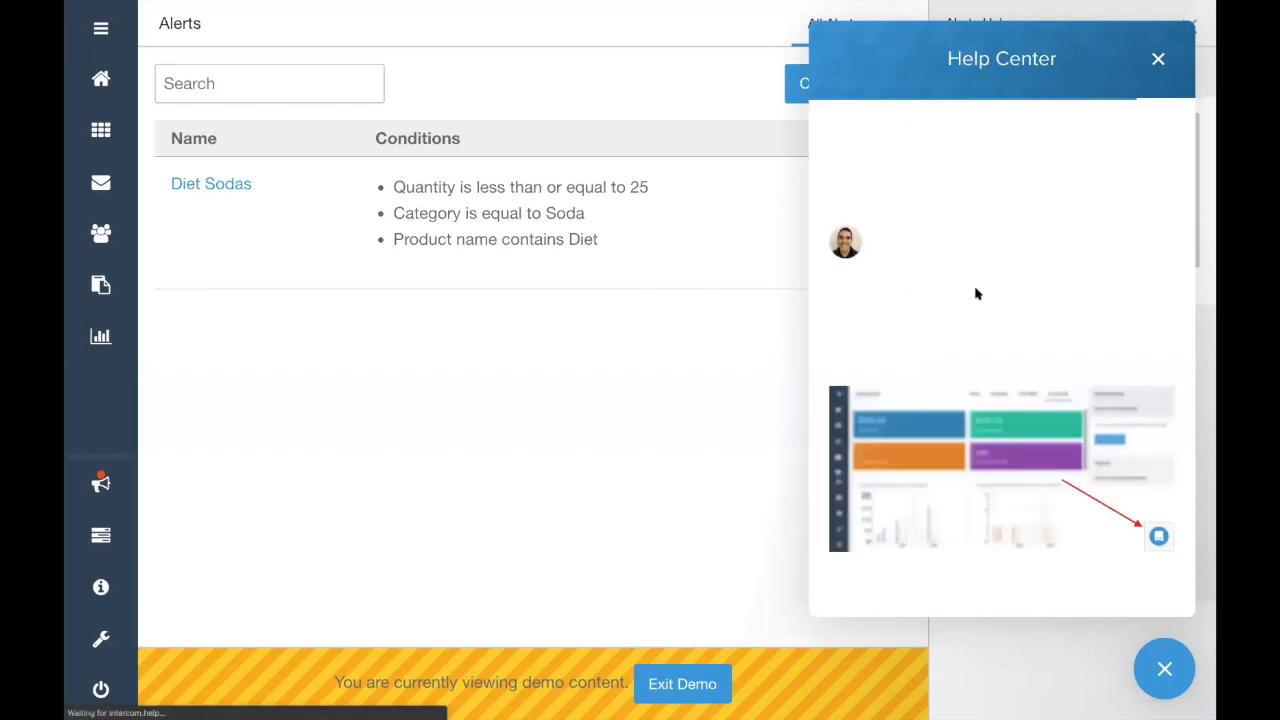
{"action": "left_click", "coordinate": [1155, 66]}
{"action": "left_click", "coordinate": [959, 578]}
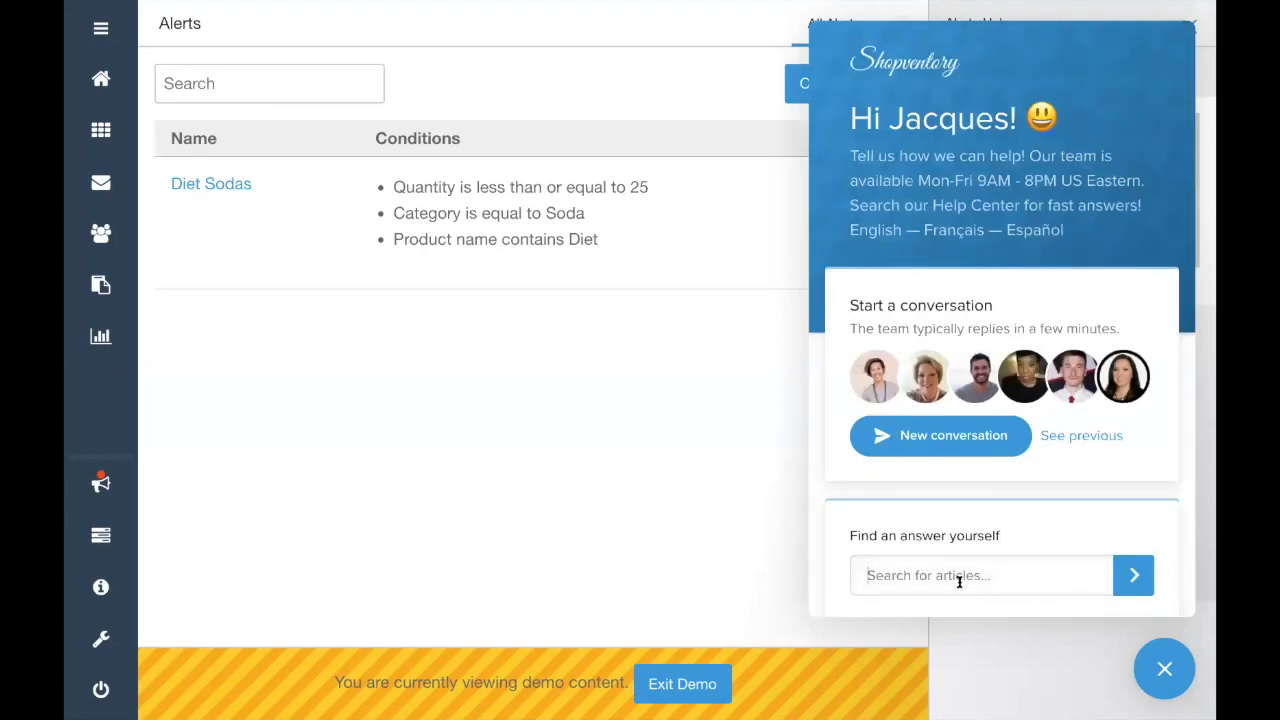
{"action": "type", "text": "Alerts"}
{"action": "key", "text": "Return"}
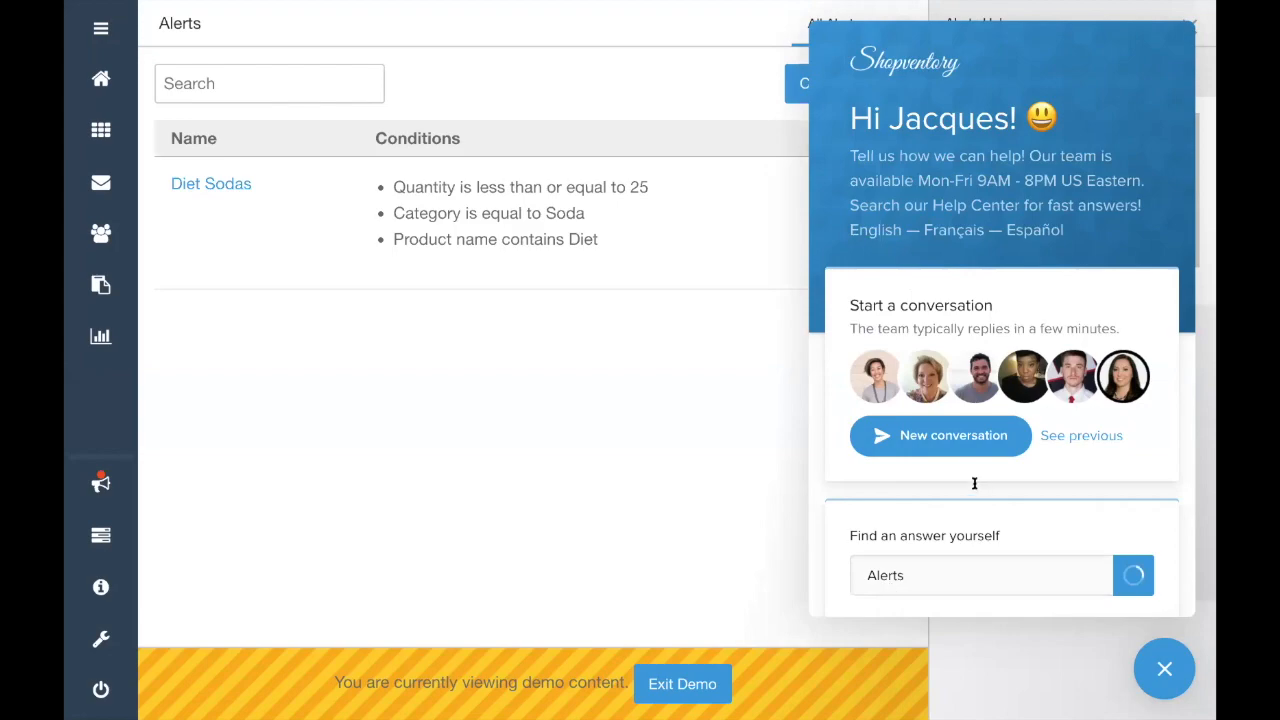
{"action": "scroll", "coordinate": [977, 489], "scroll_direction": "down", "scroll_amount": 3}
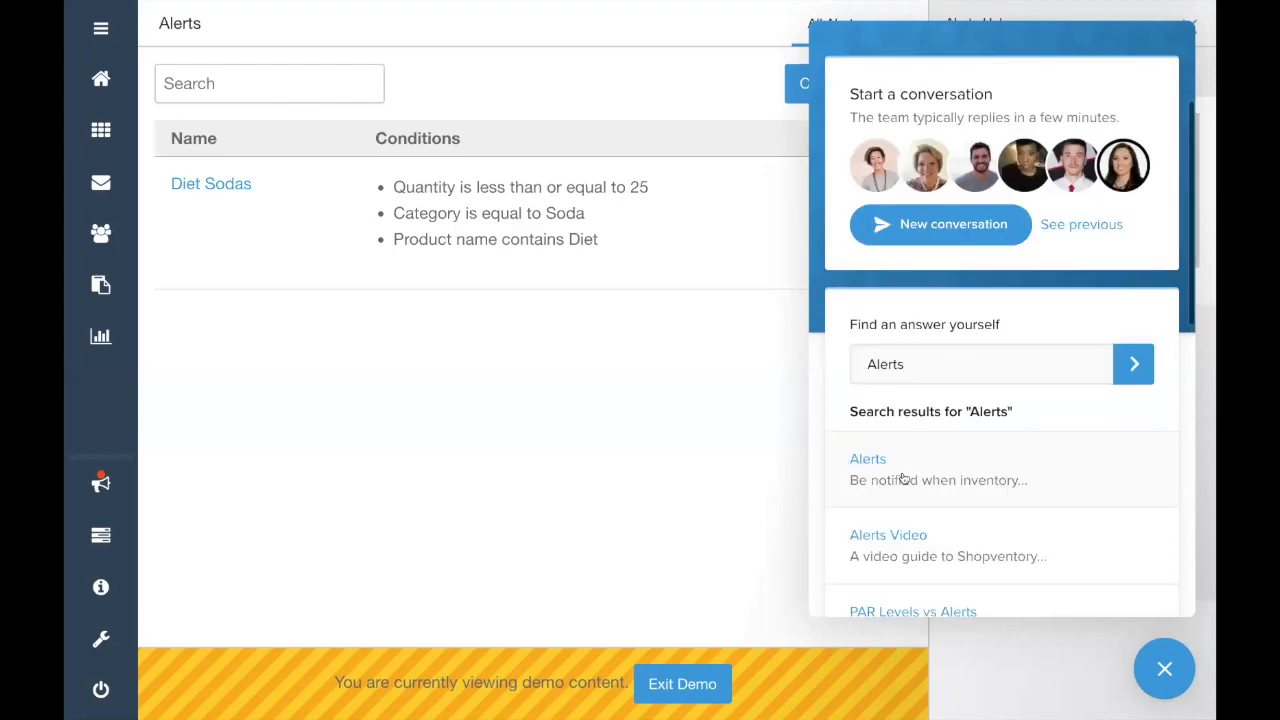
{"action": "left_click", "coordinate": [884, 462]}
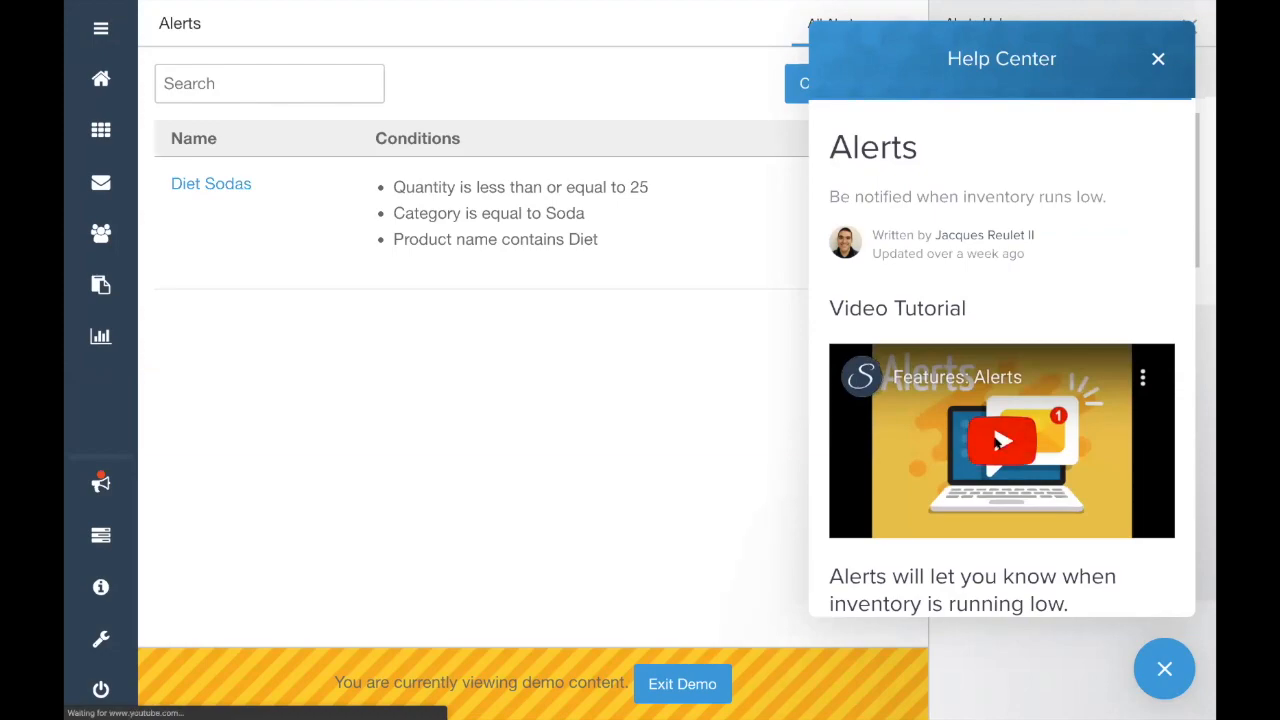
Play the Alerts tutorial video briefly and read the article through Alerts vs PAR Levels to Creating an Email Alert
{"action": "left_click", "coordinate": [996, 443]}
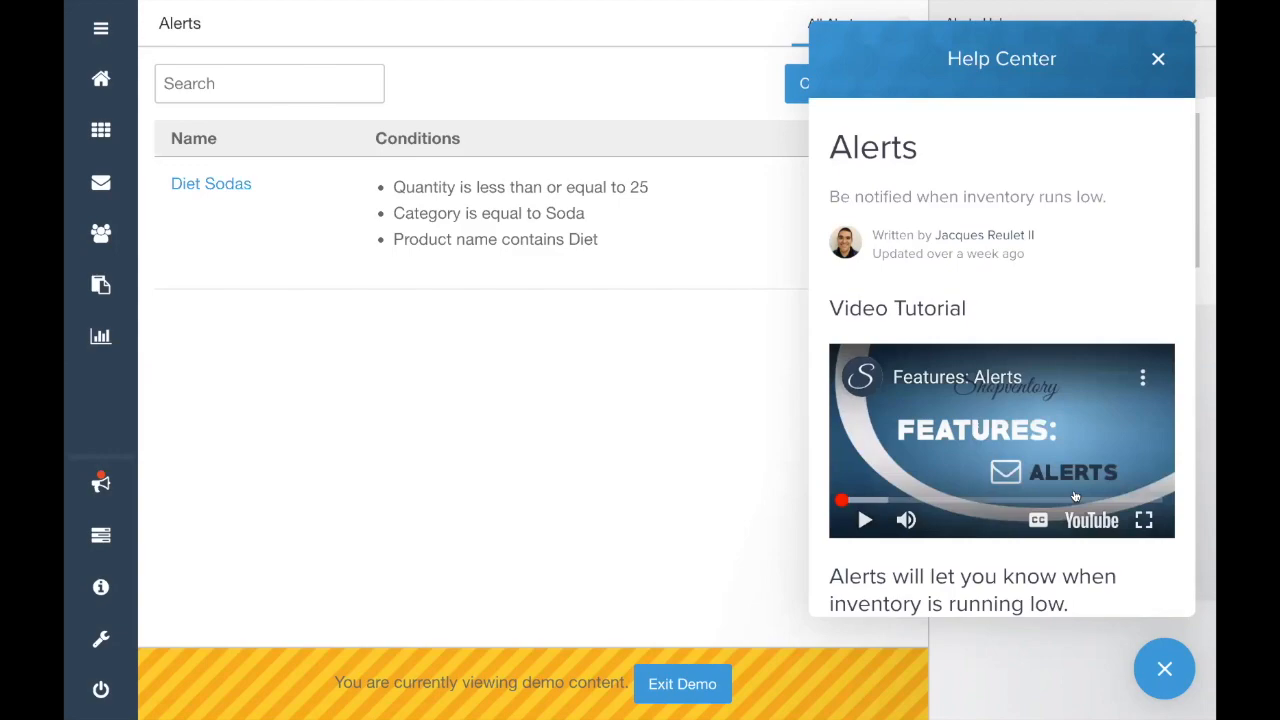
{"action": "scroll", "coordinate": [928, 514], "scroll_direction": "down", "scroll_amount": 1}
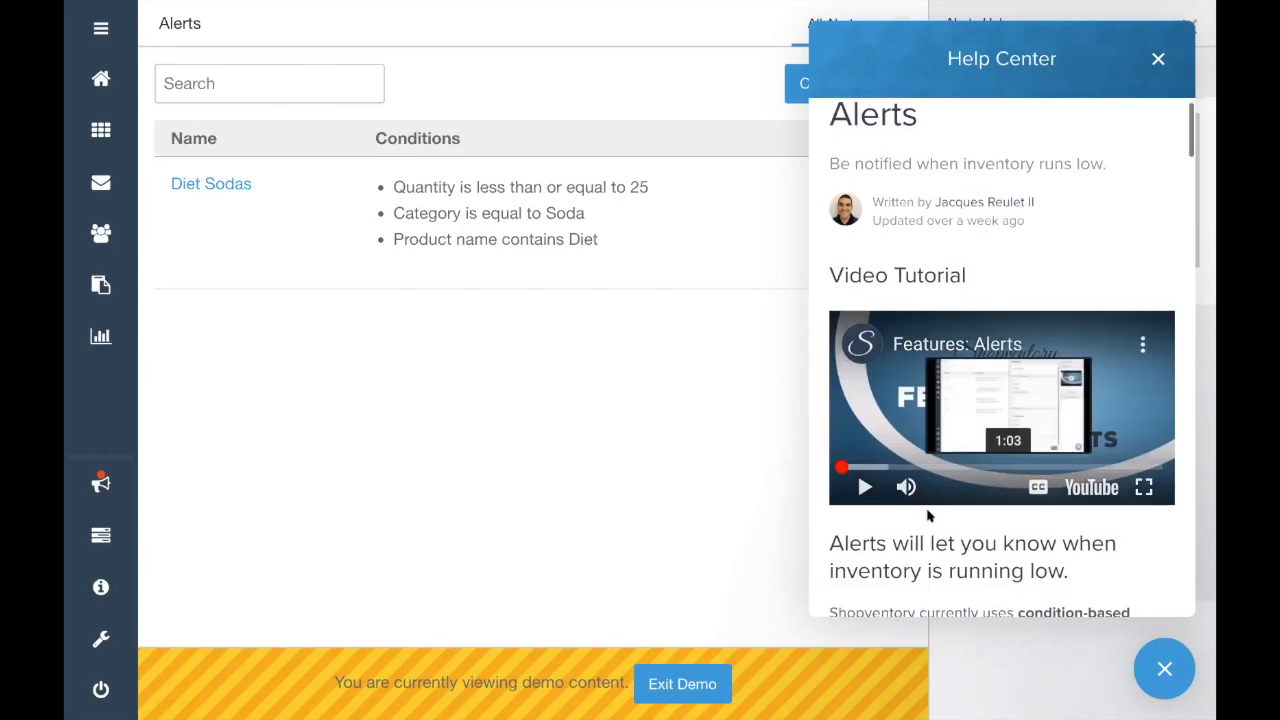
{"action": "scroll", "coordinate": [928, 514], "scroll_direction": "down", "scroll_amount": 1}
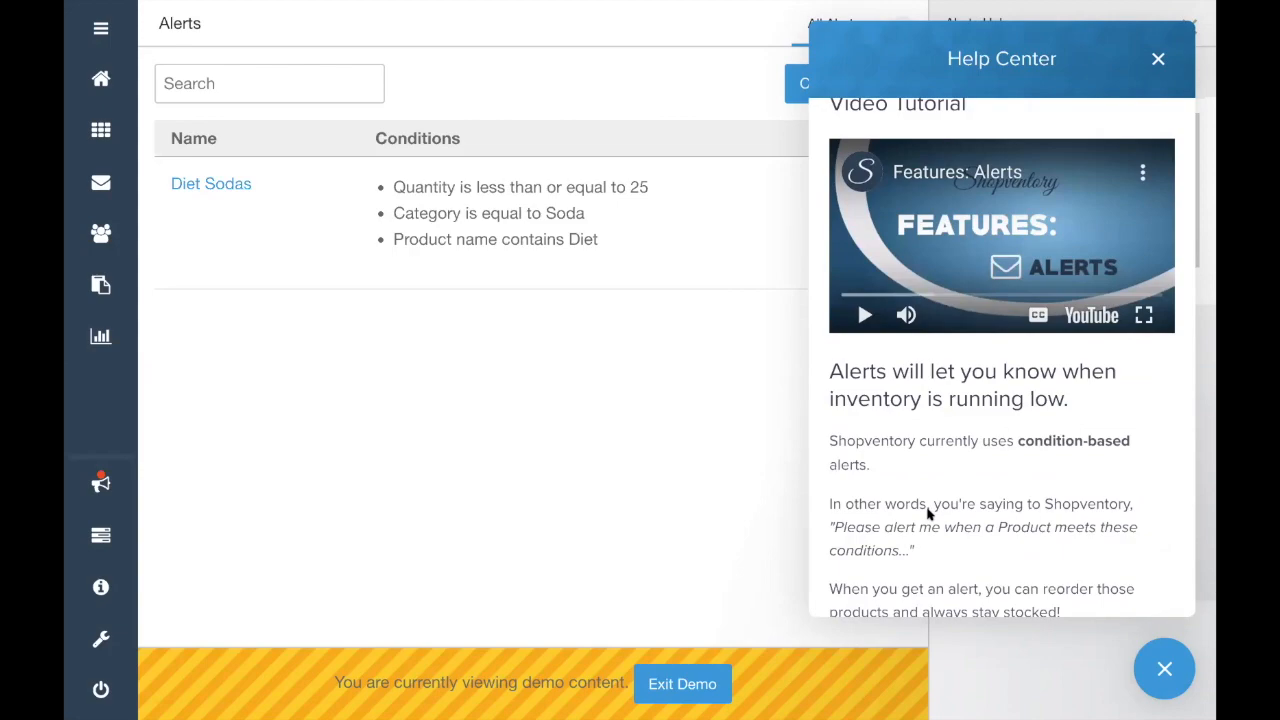
{"action": "scroll", "coordinate": [928, 514], "scroll_direction": "down", "scroll_amount": 2}
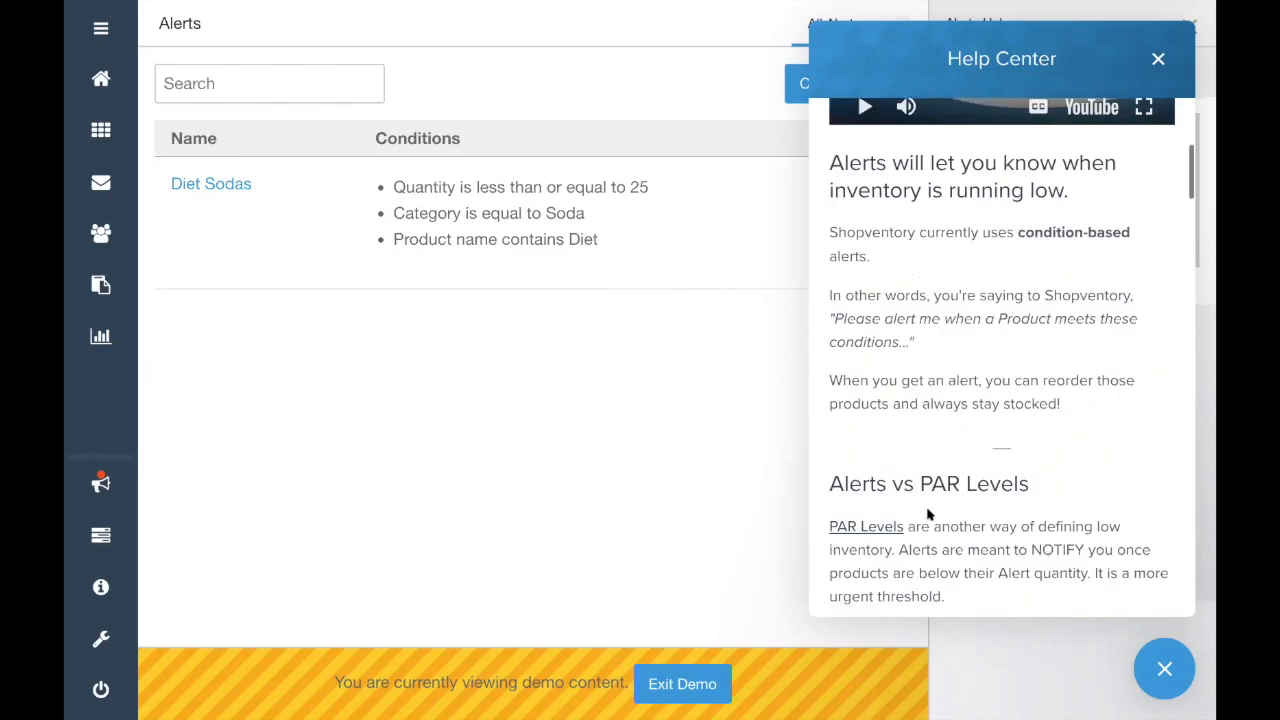
{"action": "scroll", "coordinate": [928, 514], "scroll_direction": "down", "scroll_amount": 2}
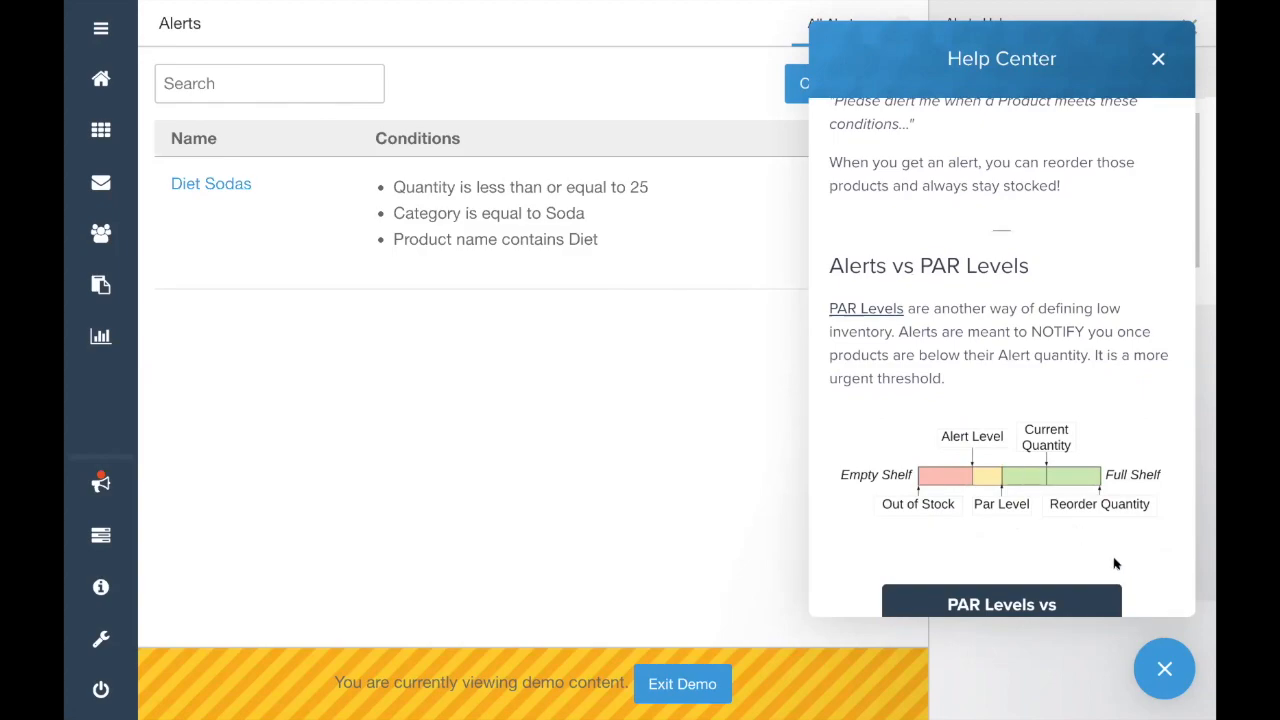
{"action": "scroll", "coordinate": [1116, 565], "scroll_direction": "down", "scroll_amount": 1}
{"action": "scroll", "coordinate": [1116, 561], "scroll_direction": "down", "scroll_amount": 1}
{"action": "scroll", "coordinate": [1116, 560], "scroll_direction": "down", "scroll_amount": 1}
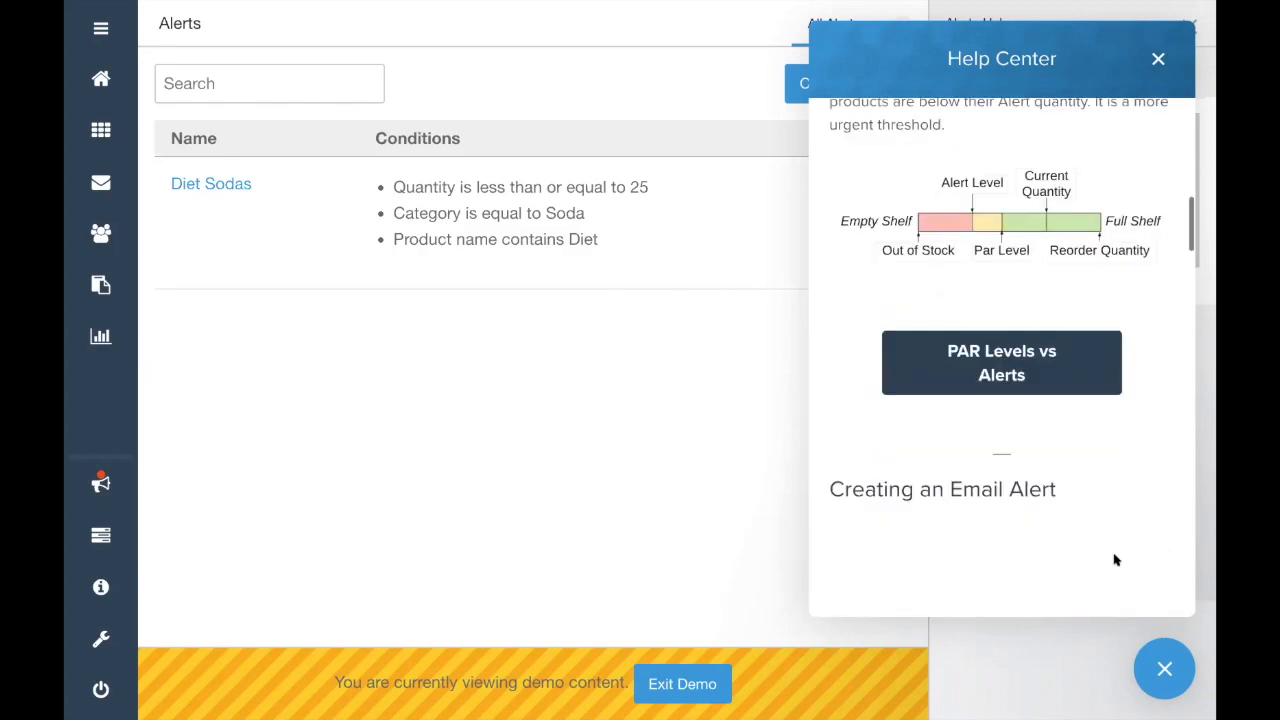
{"action": "scroll", "coordinate": [1116, 560], "scroll_direction": "down", "scroll_amount": 1}
{"action": "scroll", "coordinate": [1114, 557], "scroll_direction": "up", "scroll_amount": 1}
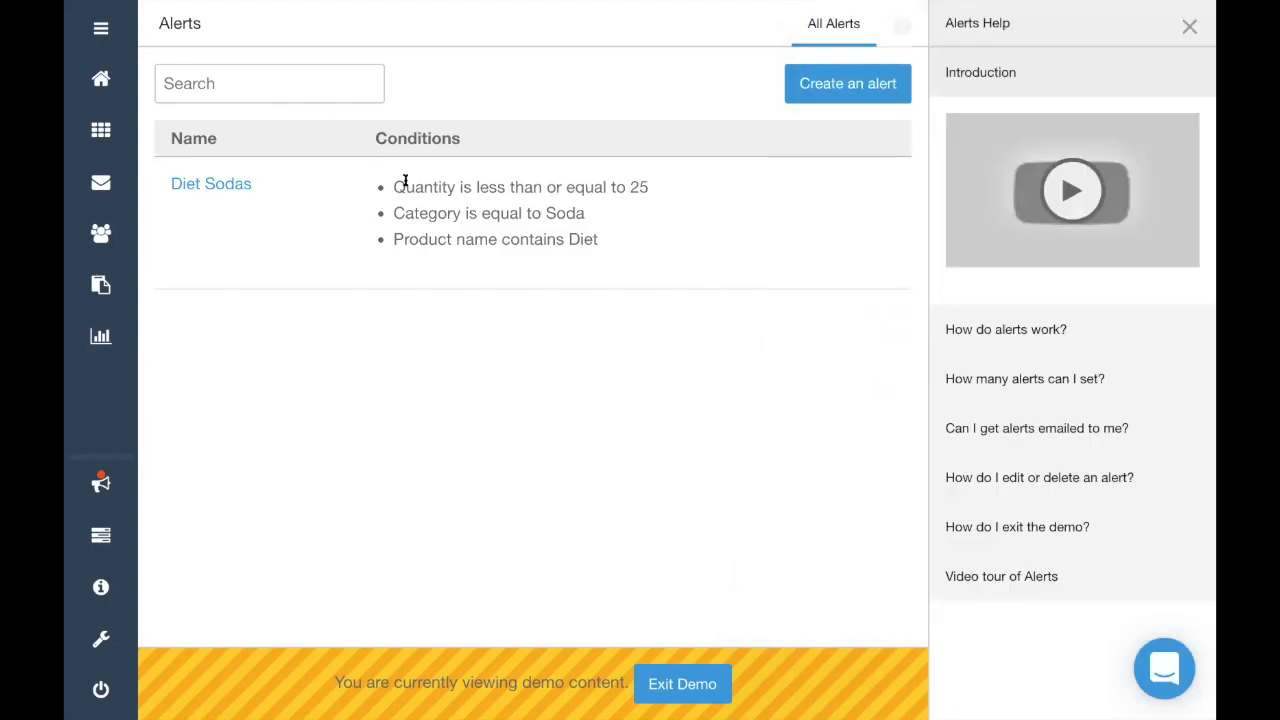
Highlight the full list of conditions of the Diet Sodas alert and close the Alerts help
{"action": "left_click_drag", "start_coordinate": [394, 186], "coordinate": [424, 187]}
{"action": "left_click_drag", "start_coordinate": [652, 260], "coordinate": [652, 260]}
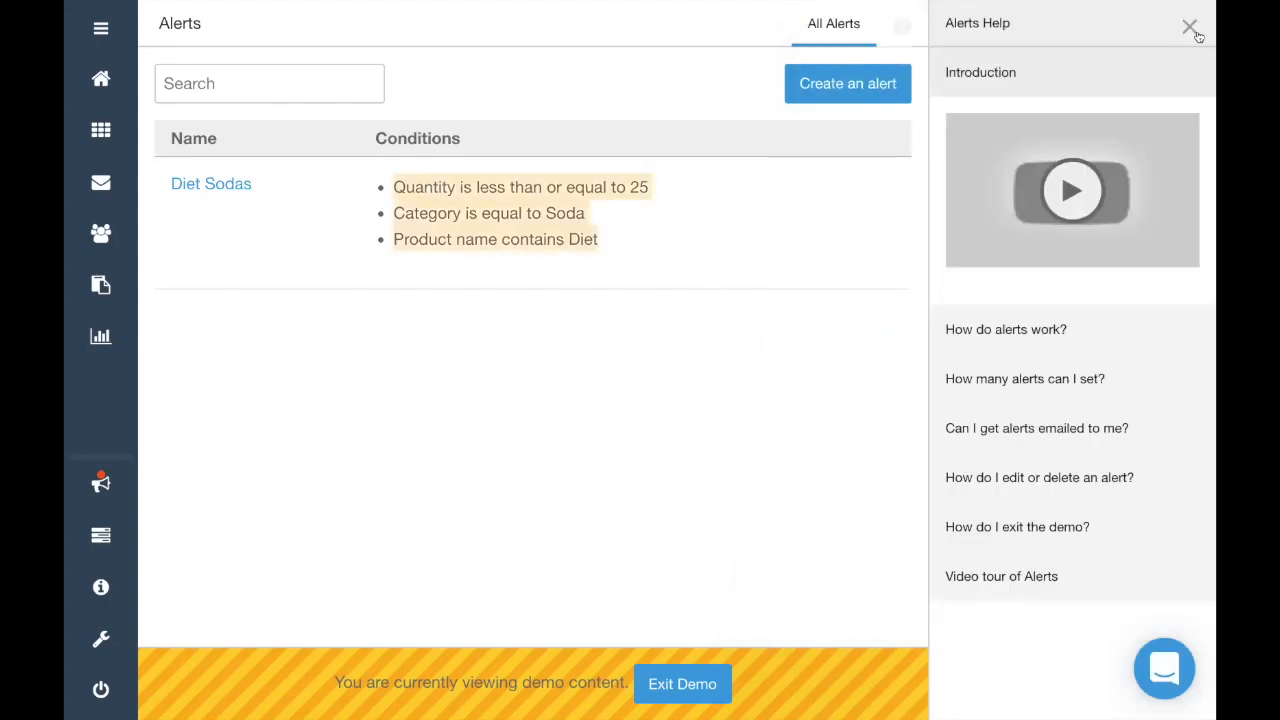
{"action": "left_click", "coordinate": [1189, 26]}
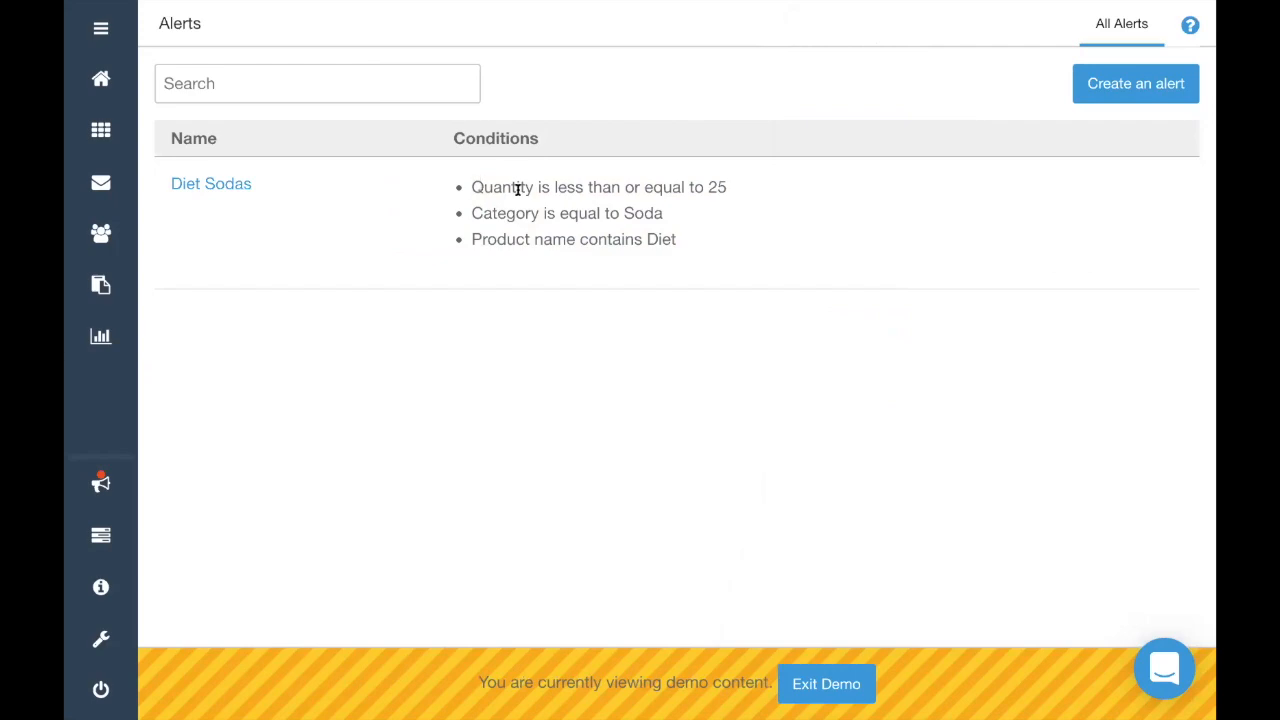
Examine the Diet Sodas alert's quantity, category and product name conditions one by one, highlighting their values
{"action": "left_click_drag", "start_coordinate": [518, 189], "coordinate": [729, 289]}
{"action": "left_click", "coordinate": [729, 289]}
{"action": "double_click", "coordinate": [713, 187]}
{"action": "left_click", "coordinate": [503, 212]}
{"action": "double_click", "coordinate": [508, 215]}
{"action": "double_click", "coordinate": [643, 212]}
{"action": "double_click", "coordinate": [488, 237]}
{"action": "left_click", "coordinate": [667, 239]}
{"action": "double_click", "coordinate": [667, 239]}
{"action": "double_click", "coordinate": [643, 212]}
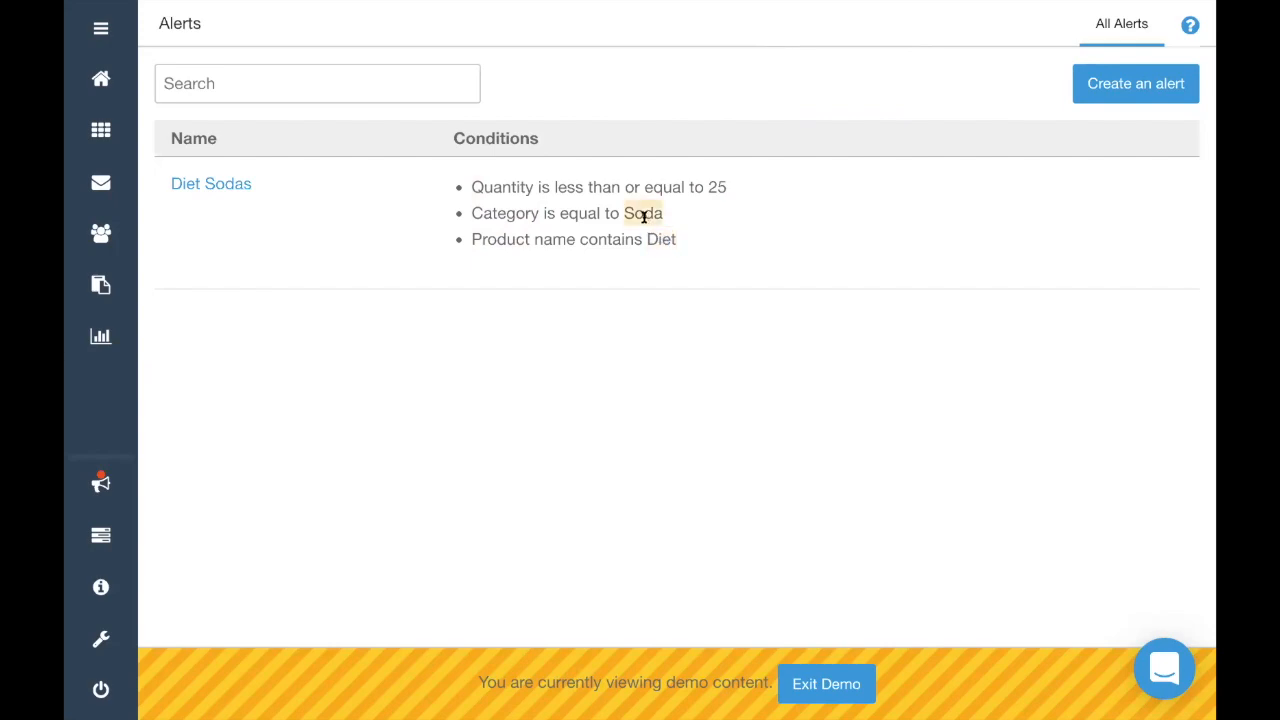
{"action": "left_click", "coordinate": [712, 188]}
{"action": "double_click", "coordinate": [712, 188]}
Go to the Reports section
{"action": "left_click", "coordinate": [101, 29]}
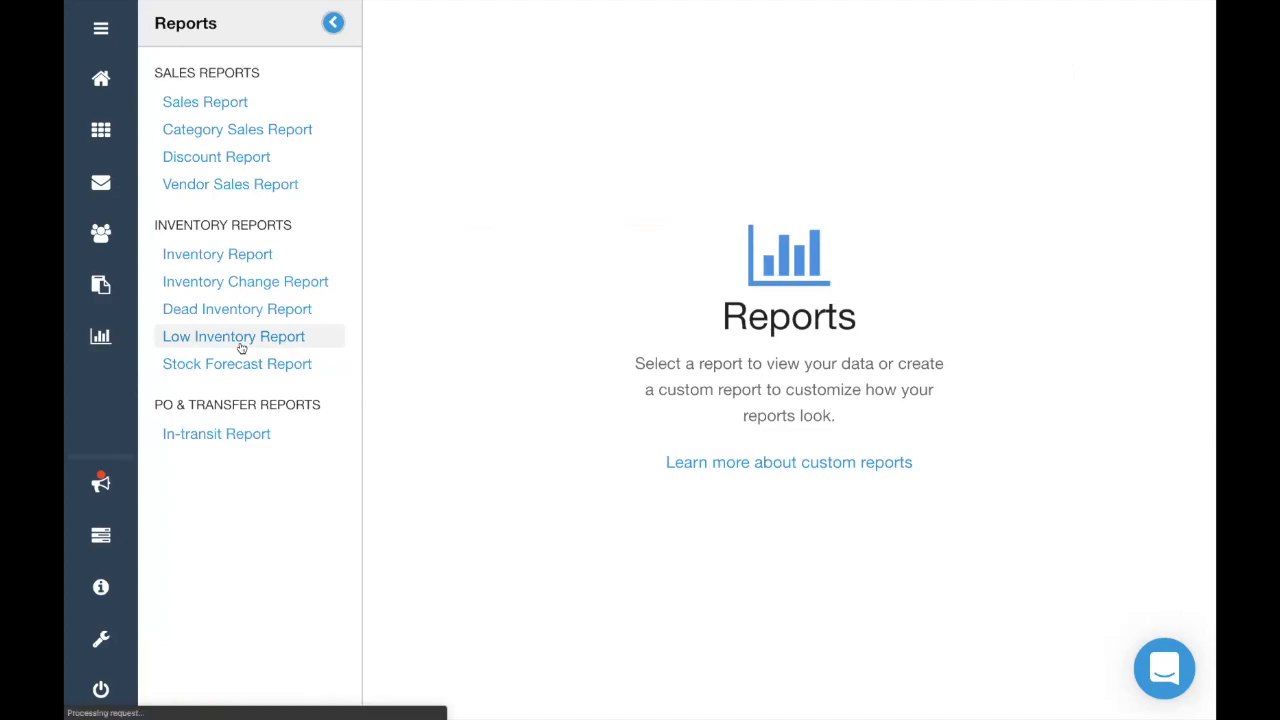
Open the Low Inventory Report and review all columns and rows of its low inventory products table
{"action": "left_click", "coordinate": [240, 340]}
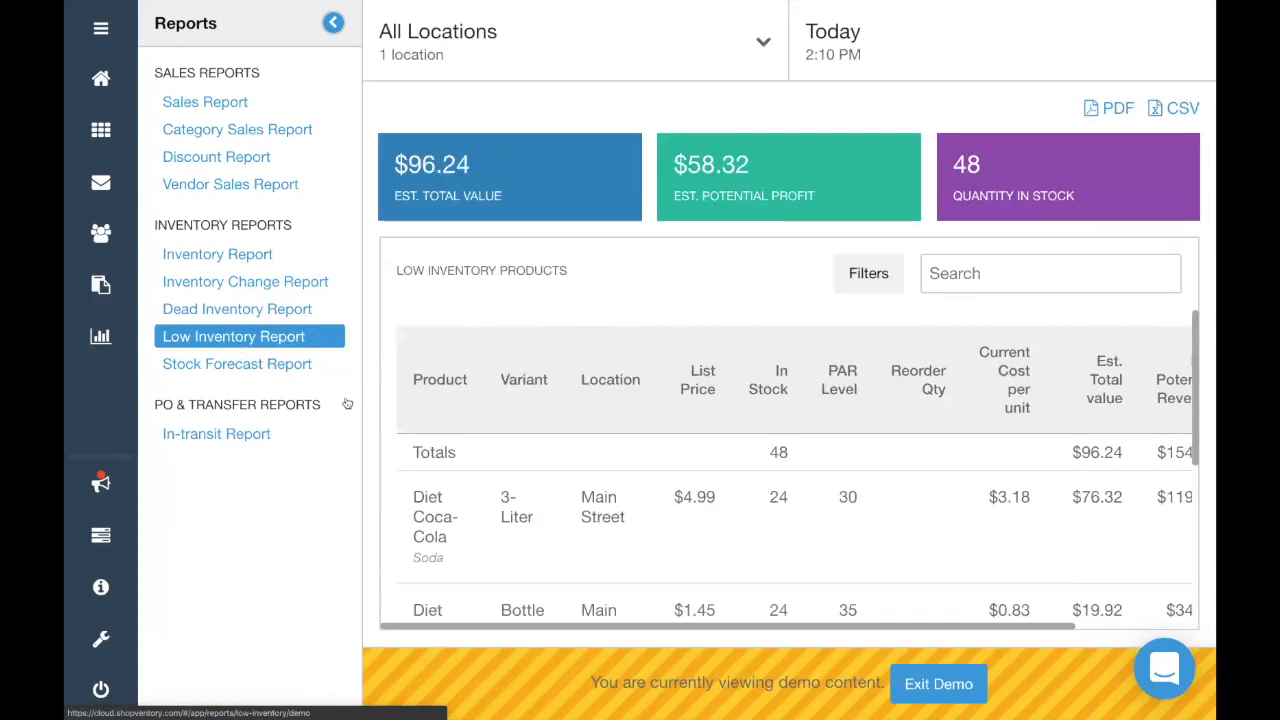
{"action": "scroll", "coordinate": [713, 478], "scroll_direction": "right", "scroll_amount": 2}
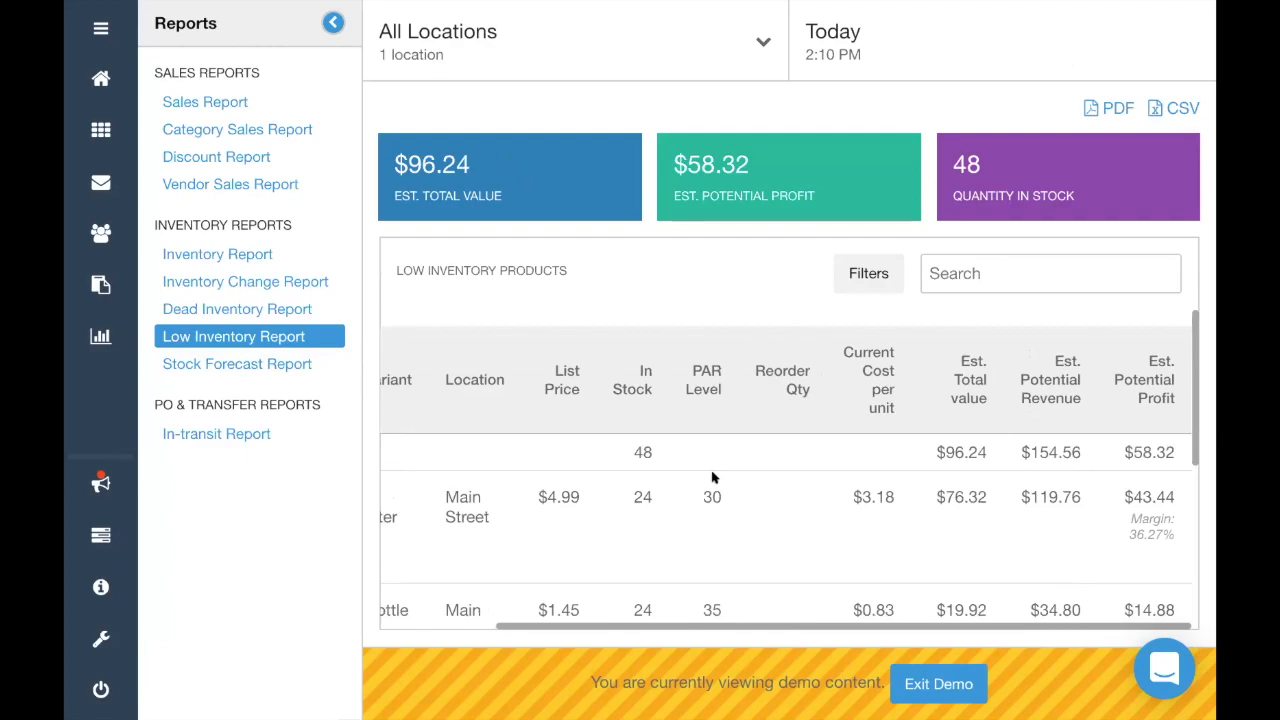
{"action": "scroll", "coordinate": [713, 478], "scroll_direction": "down", "scroll_amount": 3}
{"action": "scroll", "coordinate": [577, 429], "scroll_direction": "left", "scroll_amount": 3}
{"action": "scroll", "coordinate": [517, 417], "scroll_direction": "up", "scroll_amount": 2}
Highlight the product name, category and in-stock quantity of the 3-Liter Diet Coca-Cola row, and point out the PDF and CSV exports
{"action": "double_click", "coordinate": [421, 401]}
{"action": "double_click", "coordinate": [424, 463]}
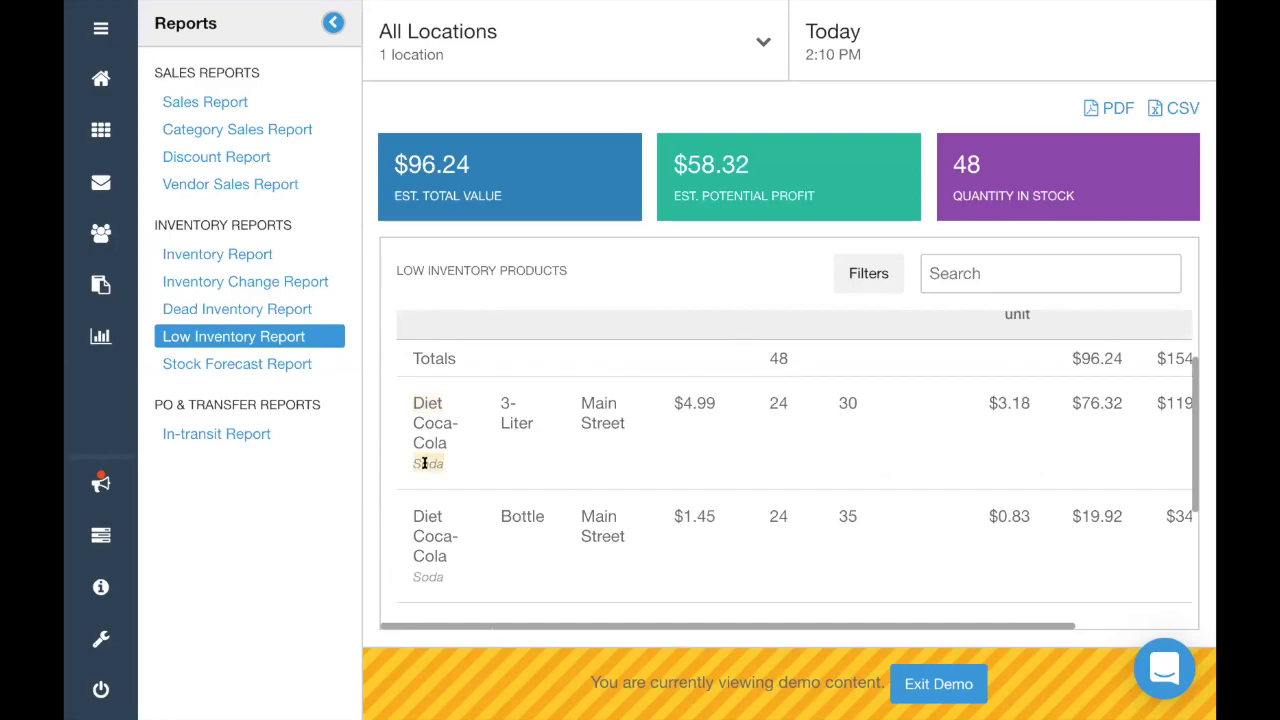
{"action": "double_click", "coordinate": [776, 401]}
{"action": "scroll", "coordinate": [777, 401], "scroll_direction": "up", "scroll_amount": 2}
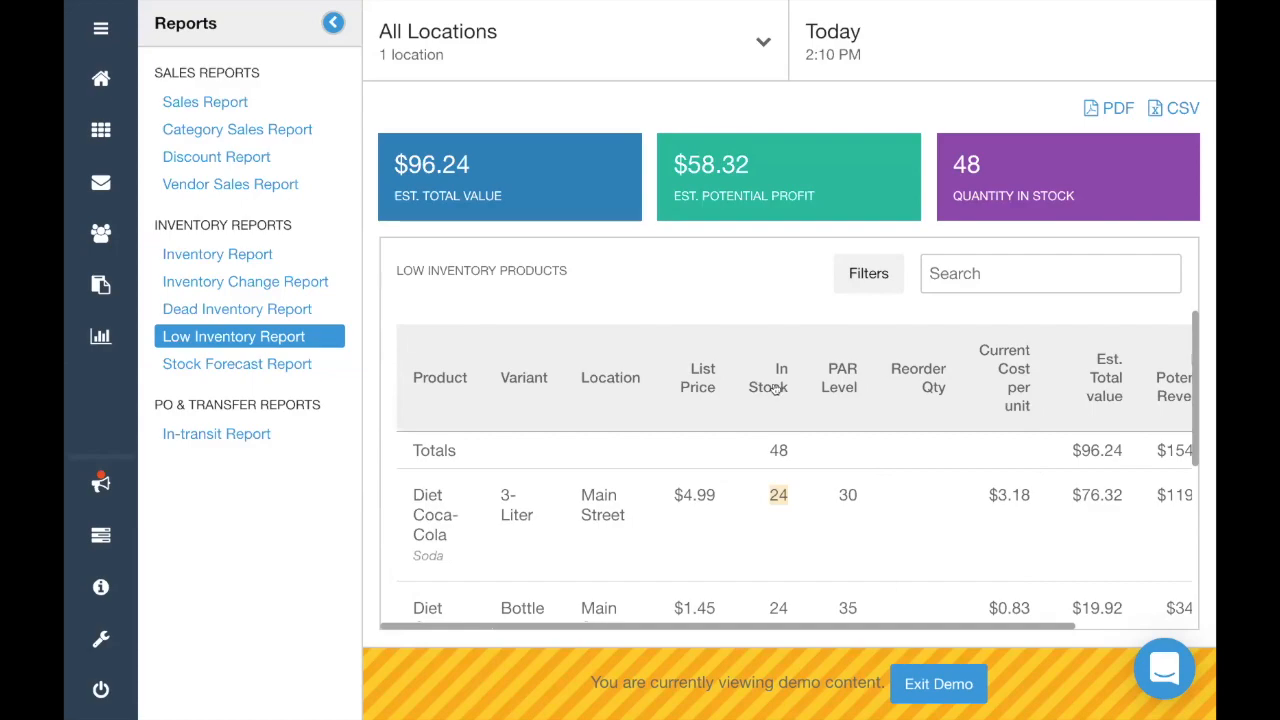
{"action": "scroll", "coordinate": [800, 480], "scroll_direction": "down", "scroll_amount": 1}
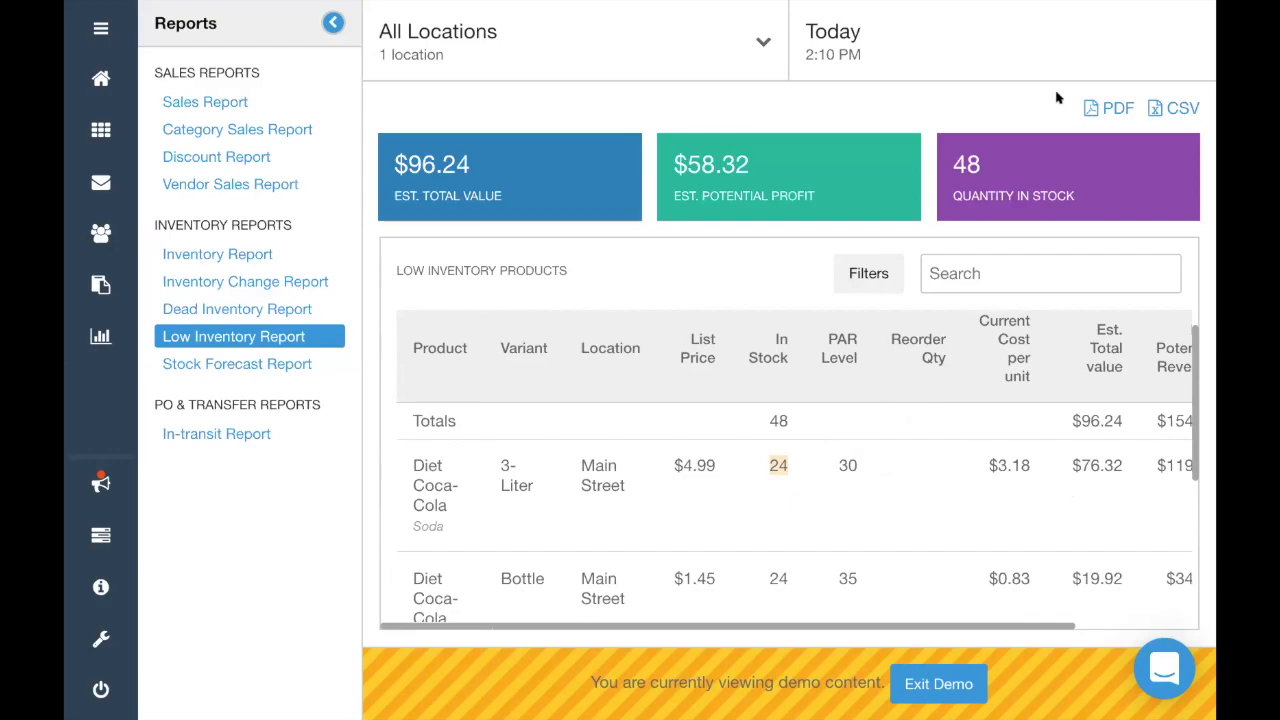
{"action": "left_click_drag", "start_coordinate": [1057, 97], "coordinate": [1199, 112]}
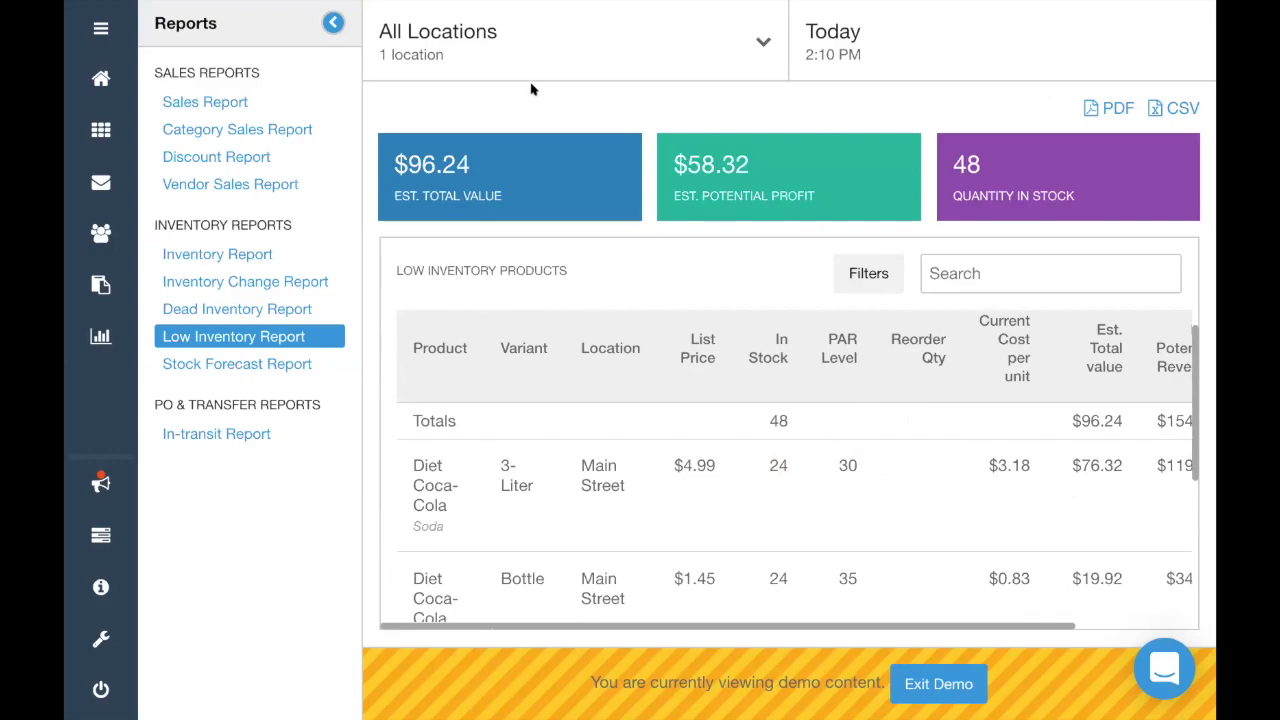
Open the Sales Report and collapse the list of reports to widen the view
{"action": "left_click", "coordinate": [266, 102]}
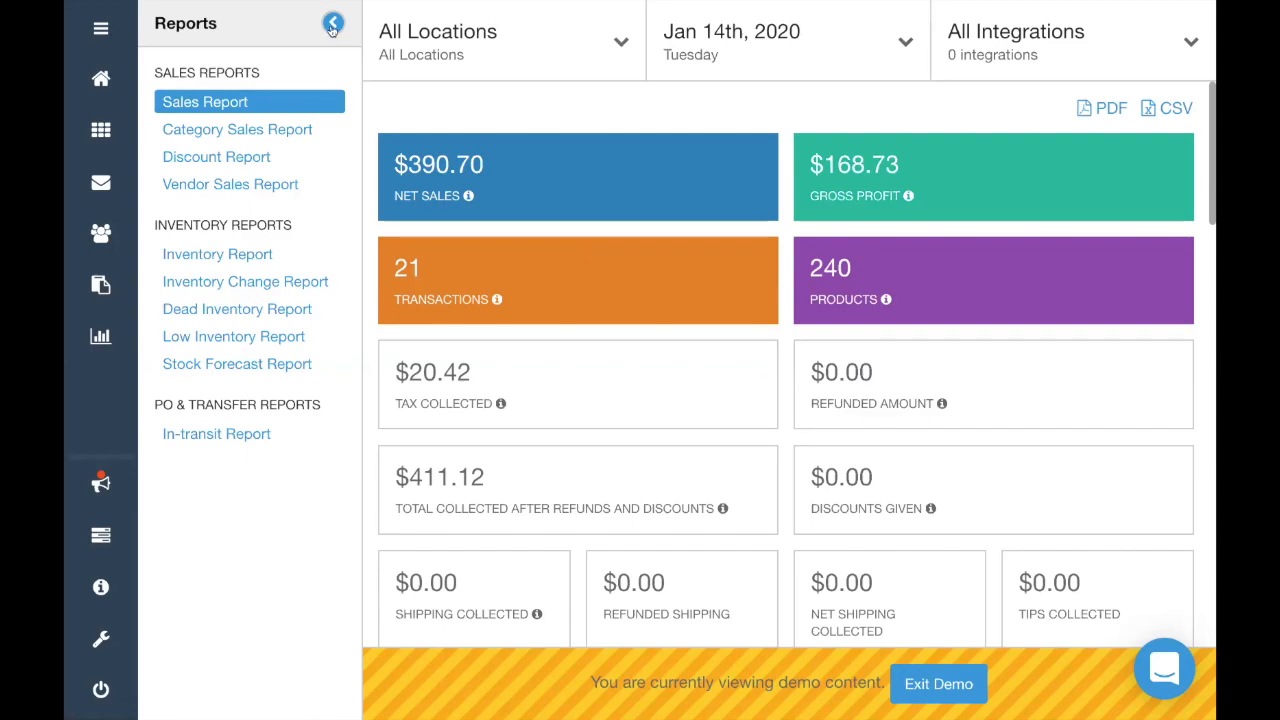
{"action": "left_click", "coordinate": [332, 24]}
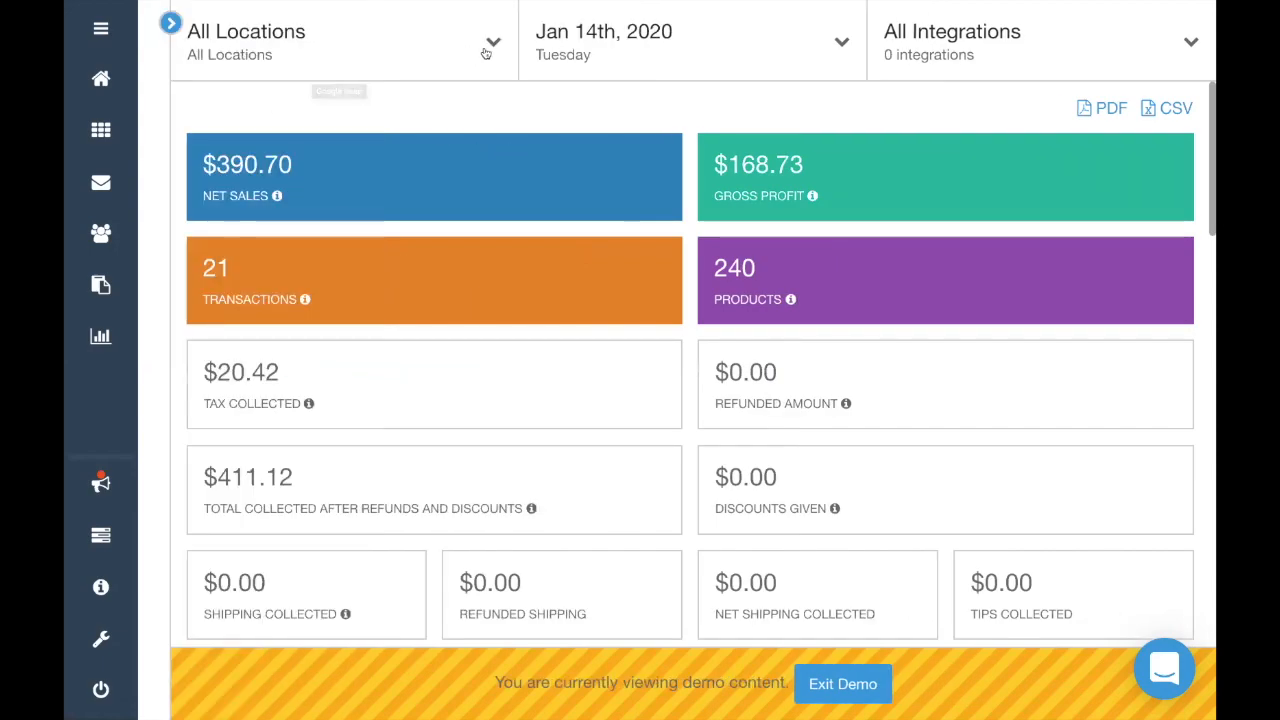
Try a custom date range for the Sales Report starting on November 7, 2019, and close the calendar
{"action": "left_click", "coordinate": [721, 44]}
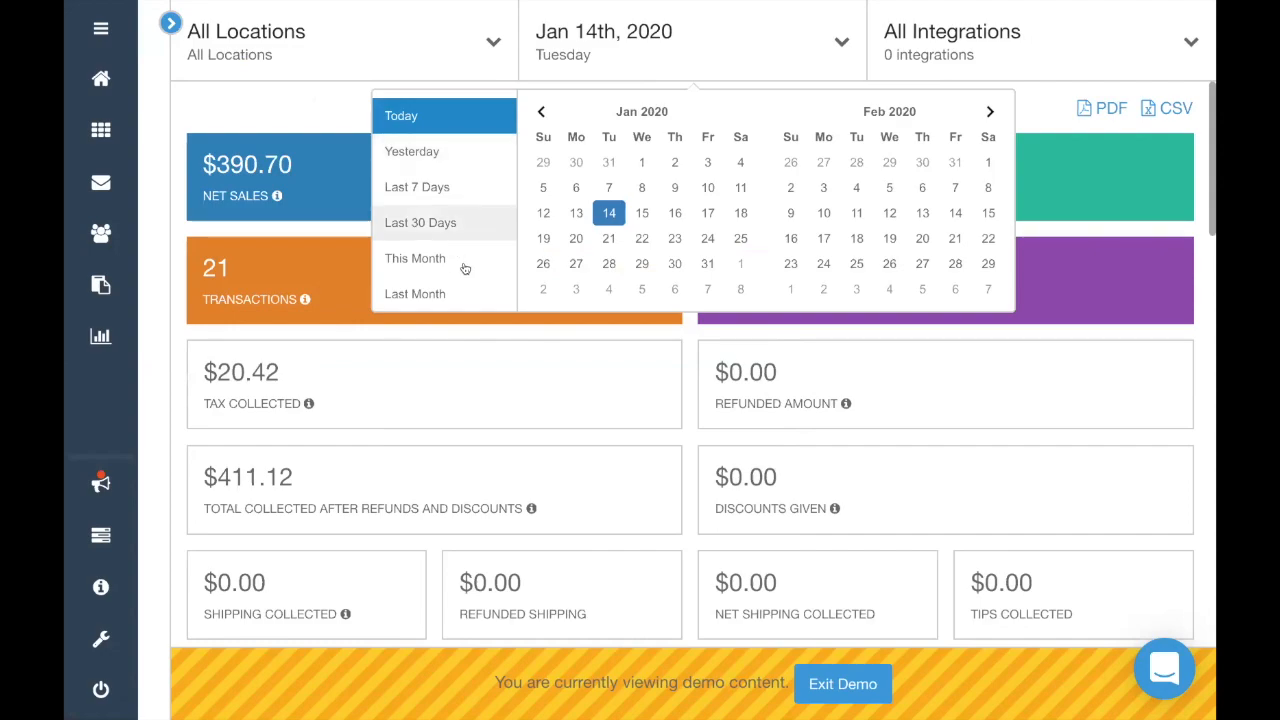
{"action": "left_click", "coordinate": [542, 112]}
{"action": "left_click", "coordinate": [542, 112]}
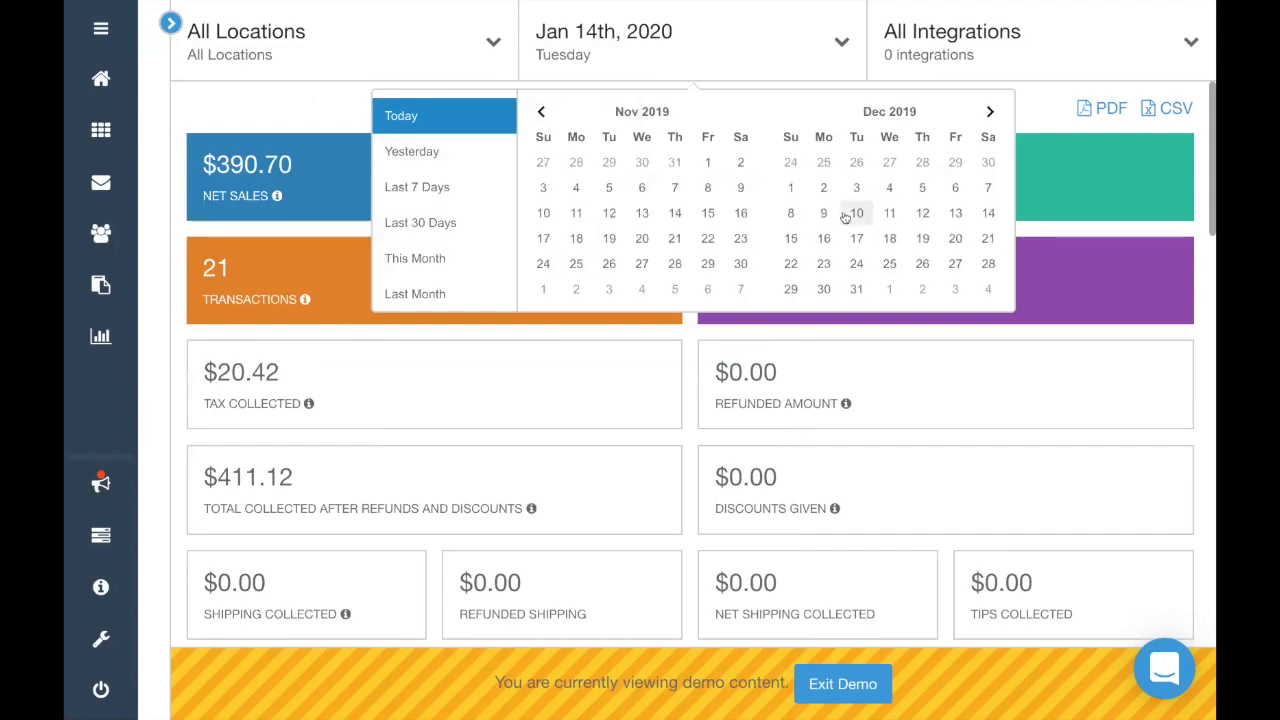
{"action": "left_click", "coordinate": [675, 188]}
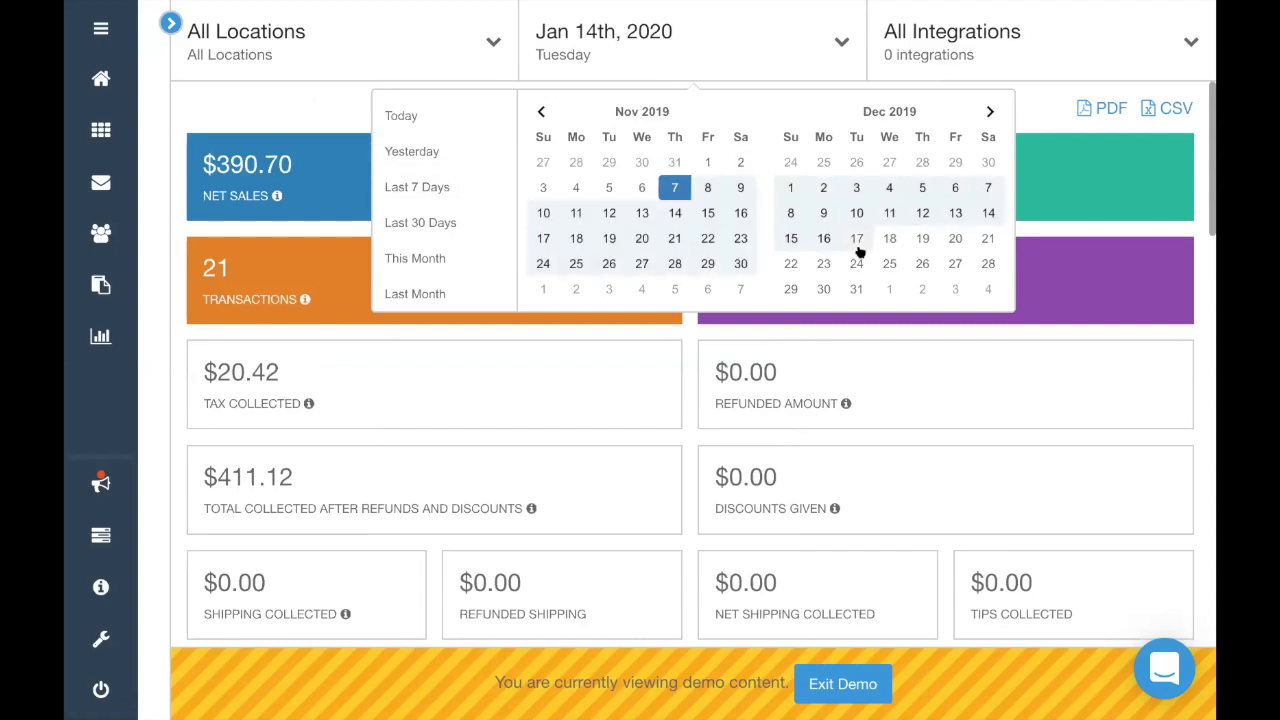
{"action": "left_click", "coordinate": [845, 47]}
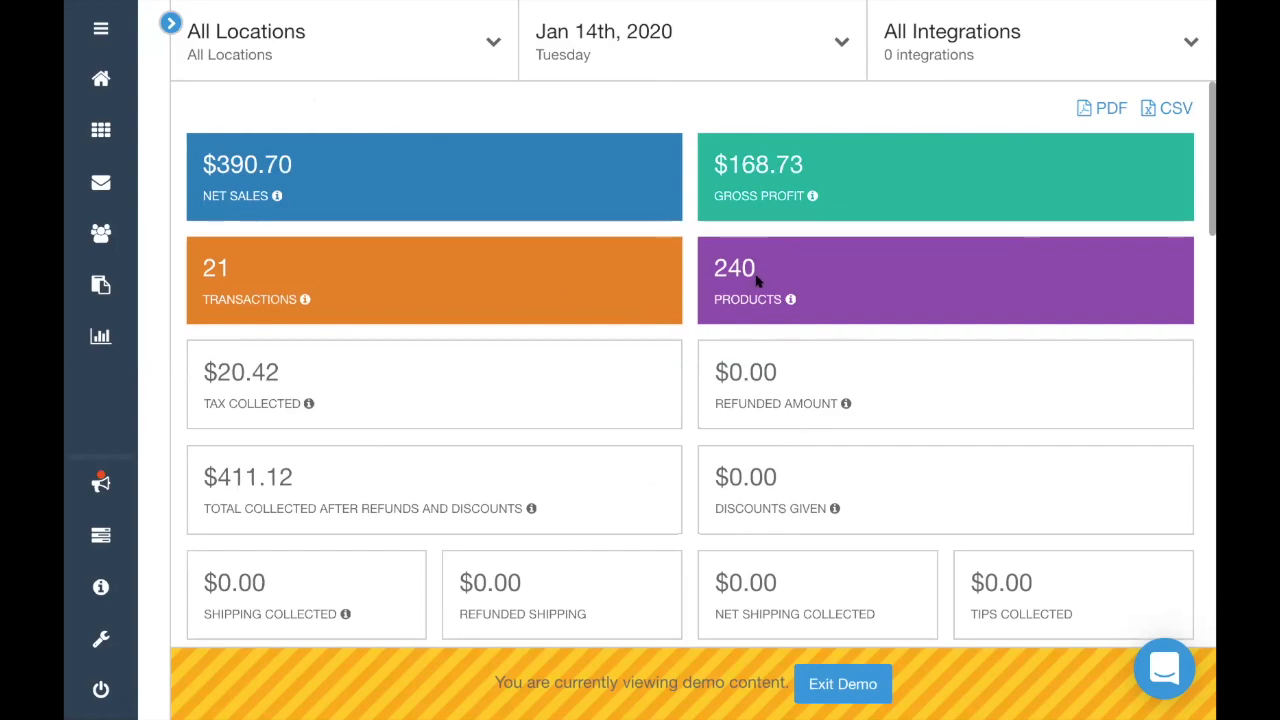
Examine the Sales Report's summary figures and its sales, transactions and category charts, inspecting the values of individual bars
{"action": "scroll", "coordinate": [757, 281], "scroll_direction": "down", "scroll_amount": 3}
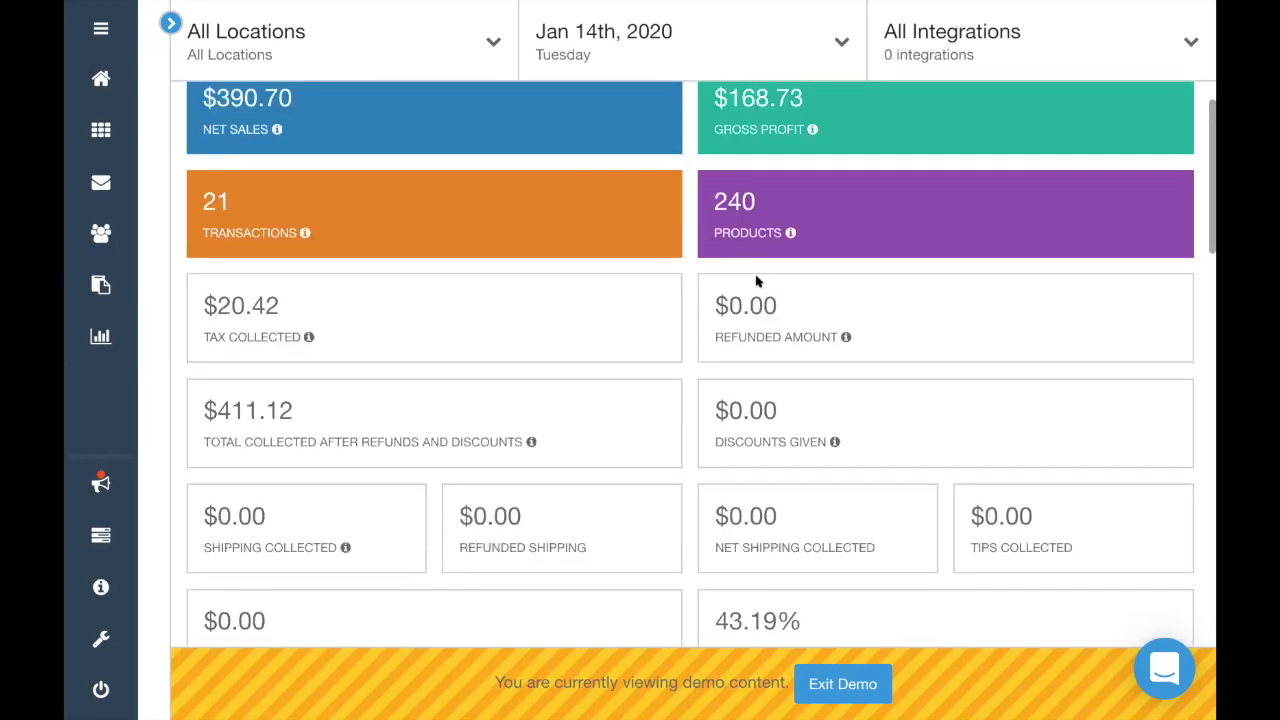
{"action": "scroll", "coordinate": [756, 278], "scroll_direction": "down", "scroll_amount": 1}
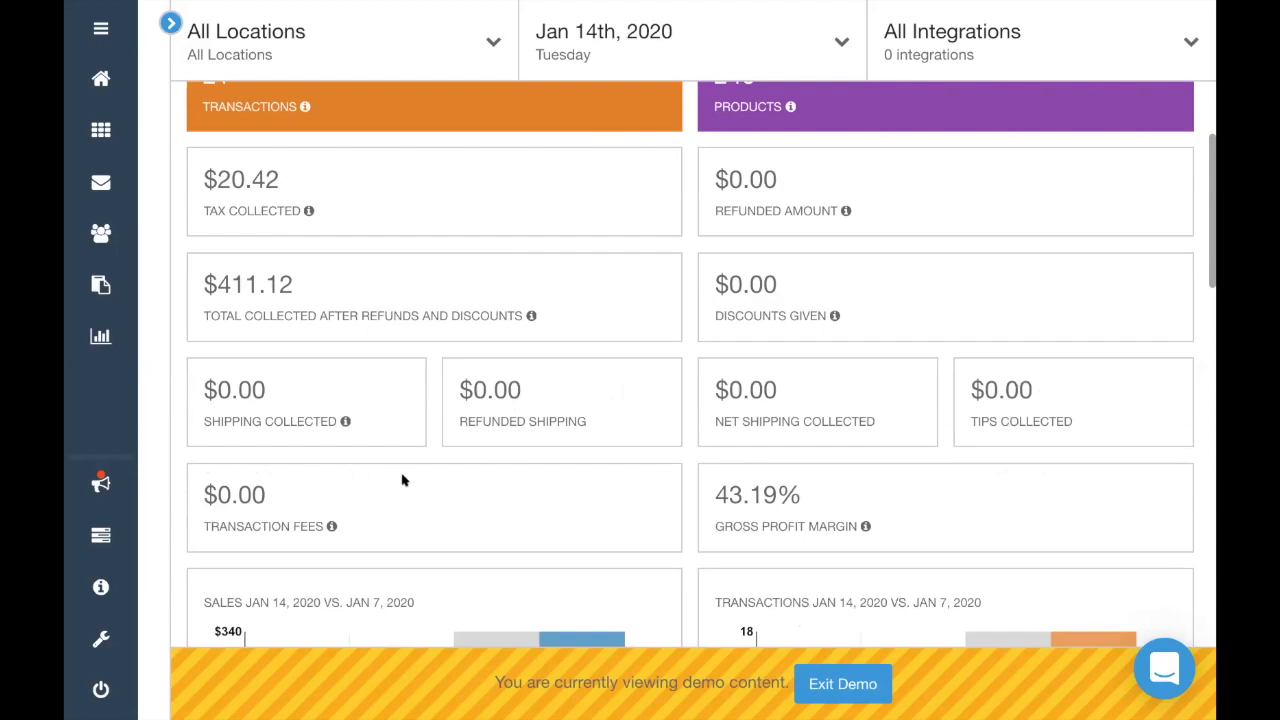
{"action": "scroll", "coordinate": [402, 480], "scroll_direction": "down", "scroll_amount": 1}
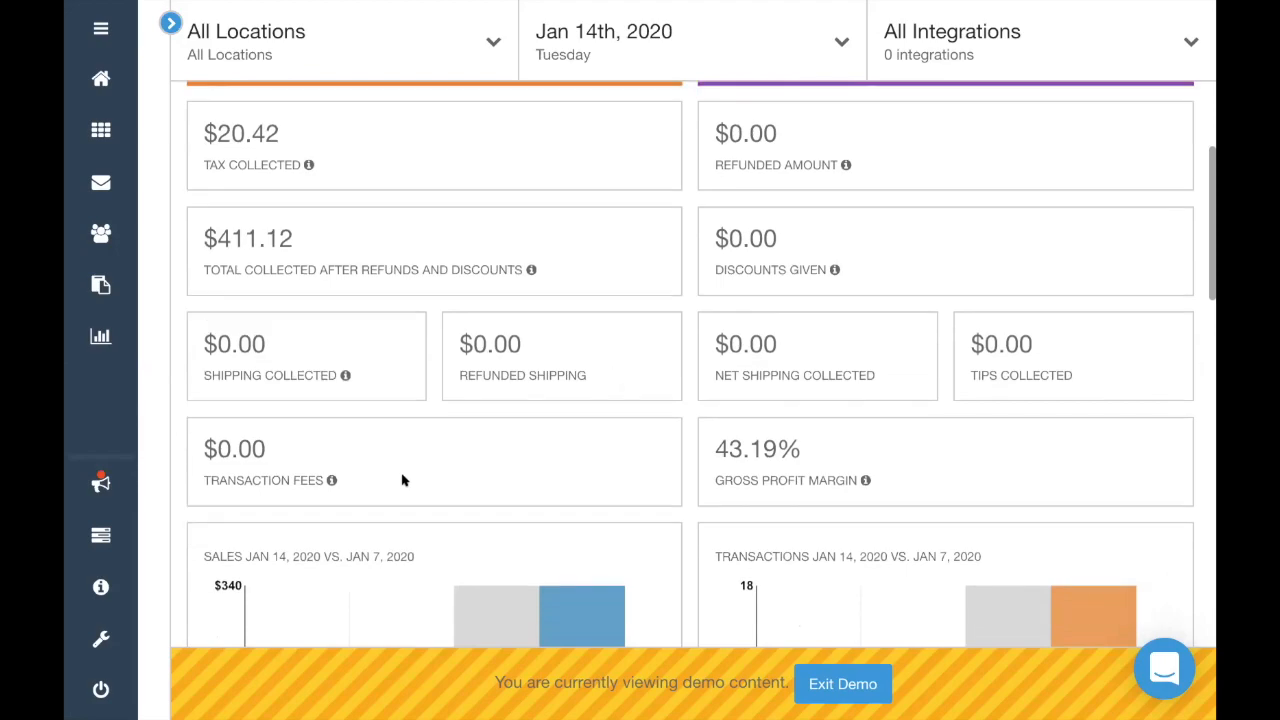
{"action": "scroll", "coordinate": [402, 480], "scroll_direction": "down", "scroll_amount": 4}
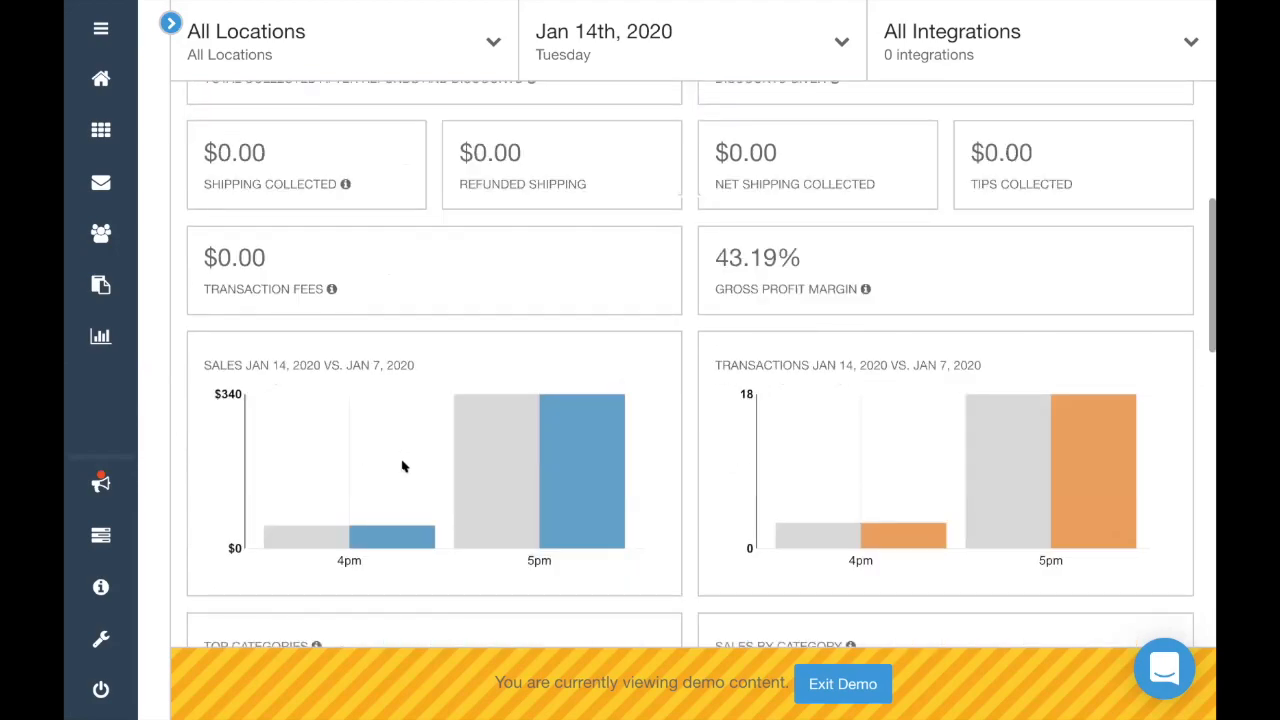
{"action": "scroll", "coordinate": [682, 395], "scroll_direction": "down", "scroll_amount": 3}
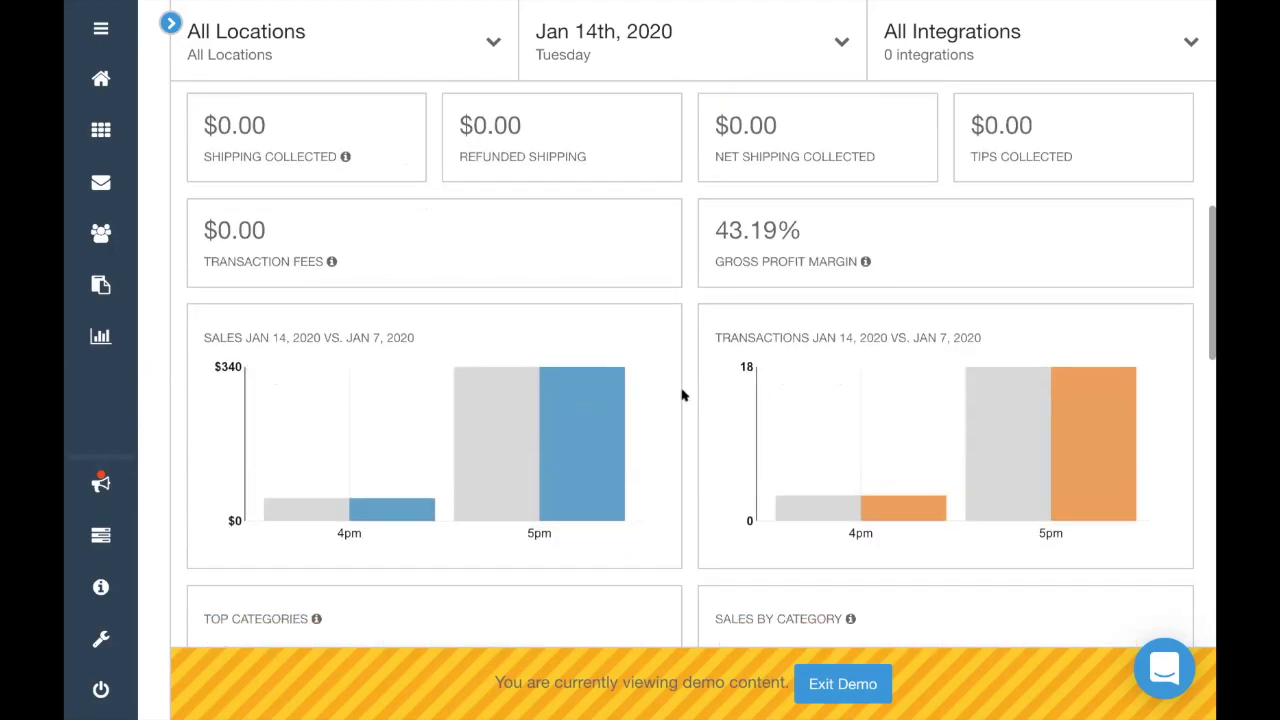
{"action": "mouse_move", "coordinate": [603, 335]}
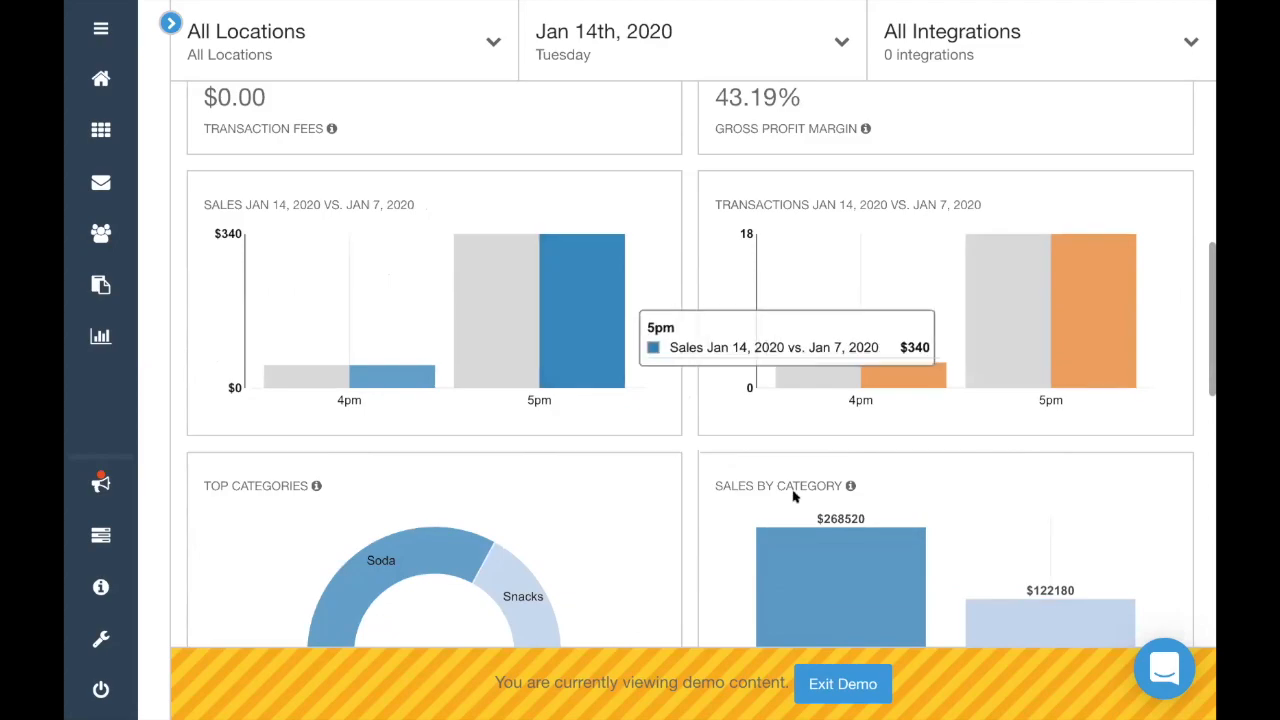
{"action": "mouse_move", "coordinate": [846, 578]}
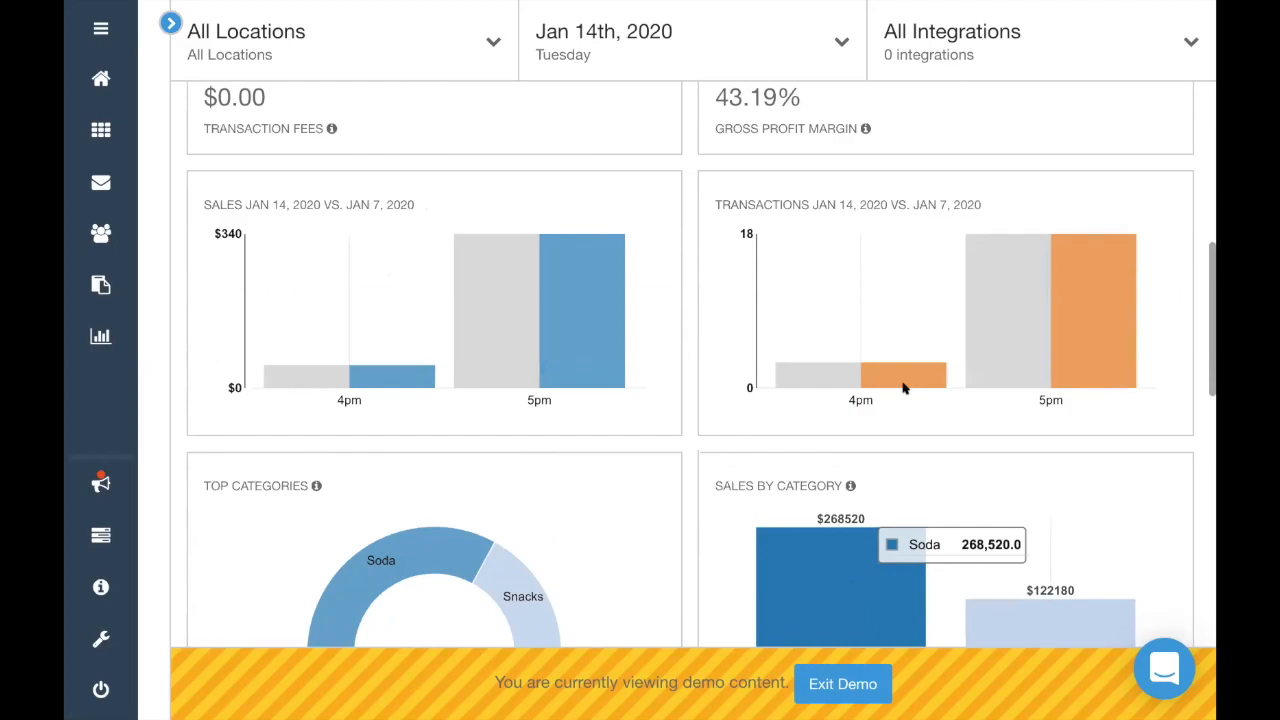
{"action": "mouse_move", "coordinate": [903, 388]}
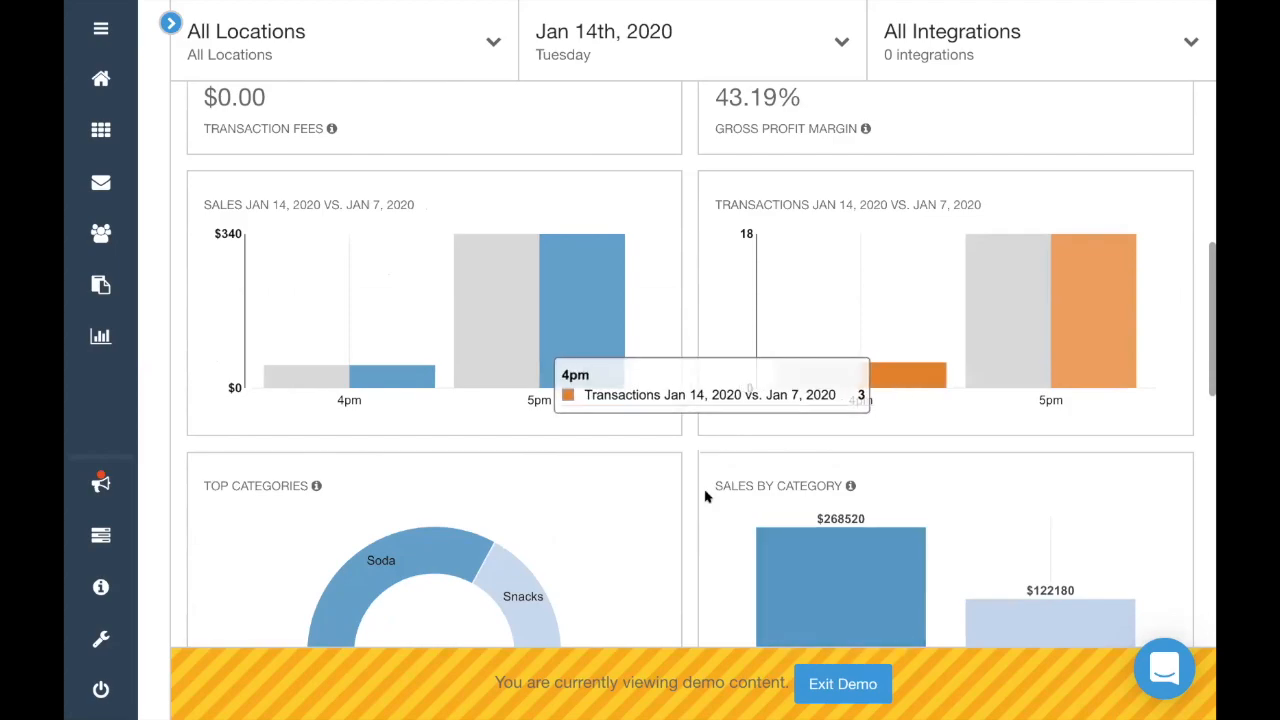
{"action": "scroll", "coordinate": [705, 497], "scroll_direction": "down", "scroll_amount": 3}
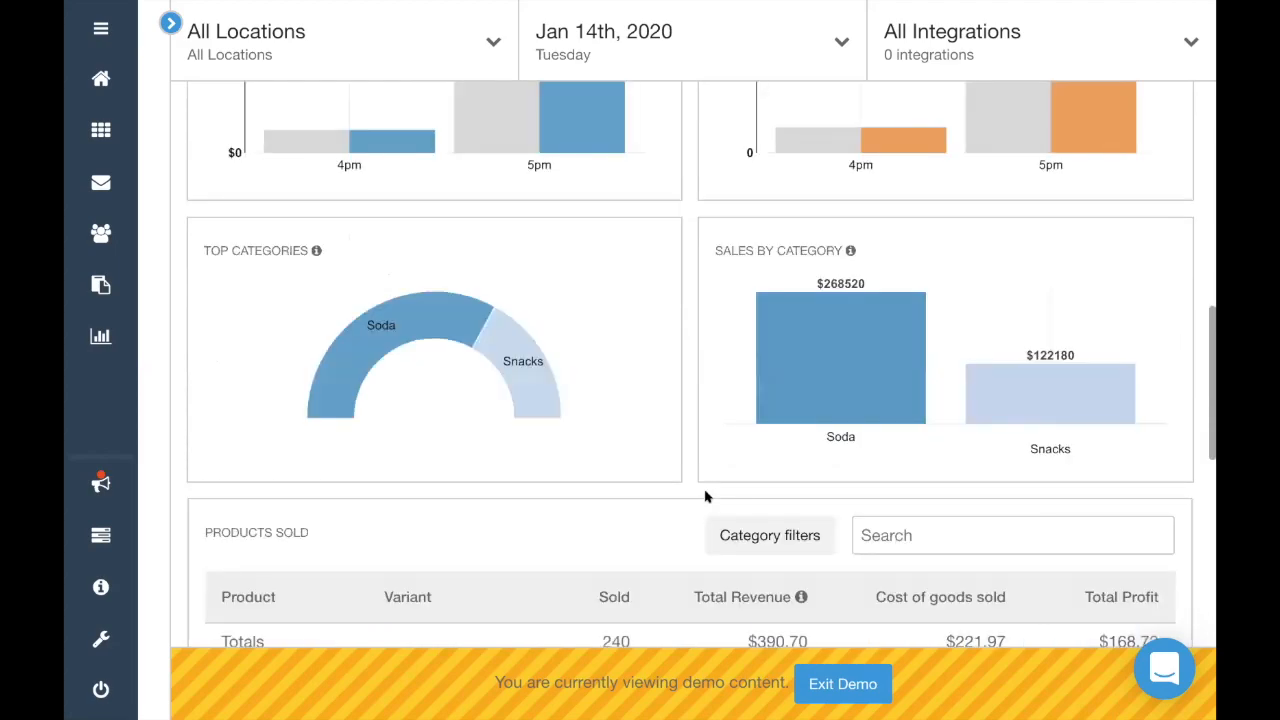
Search the products sold table for "cho", check the matching variant, and clear the search
{"action": "scroll", "coordinate": [705, 497], "scroll_direction": "down", "scroll_amount": 3}
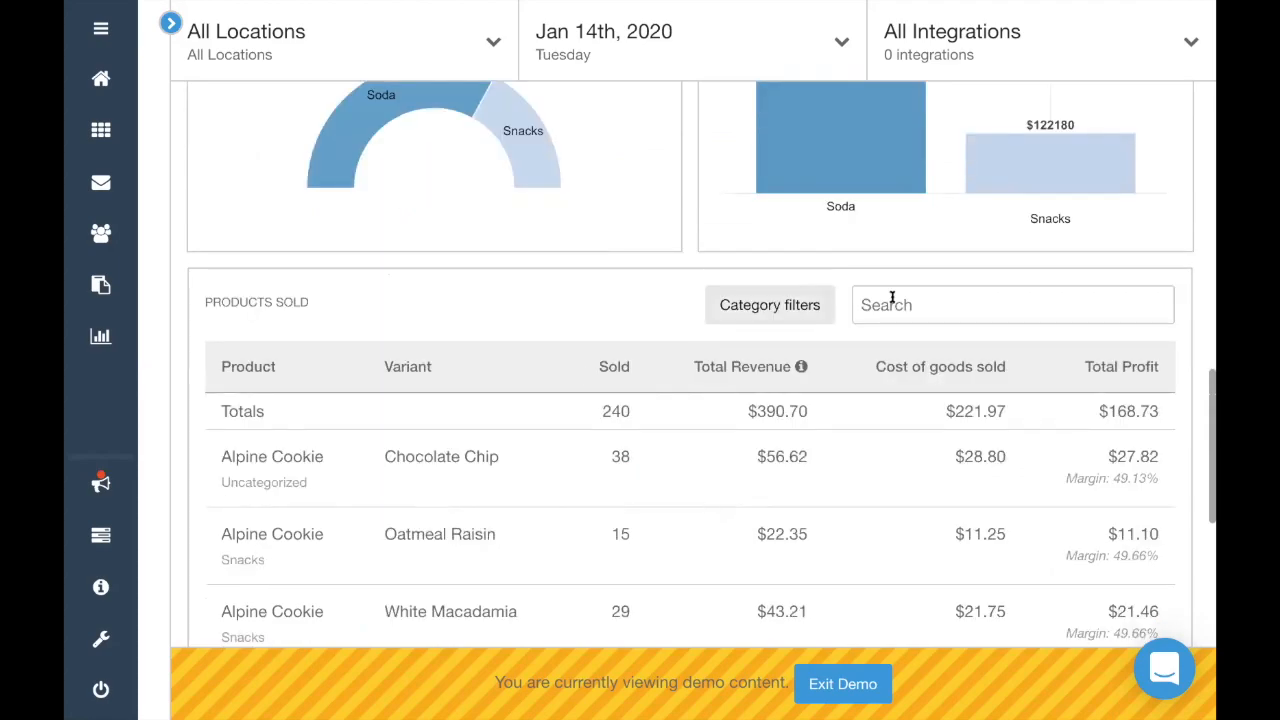
{"action": "left_click", "coordinate": [904, 311]}
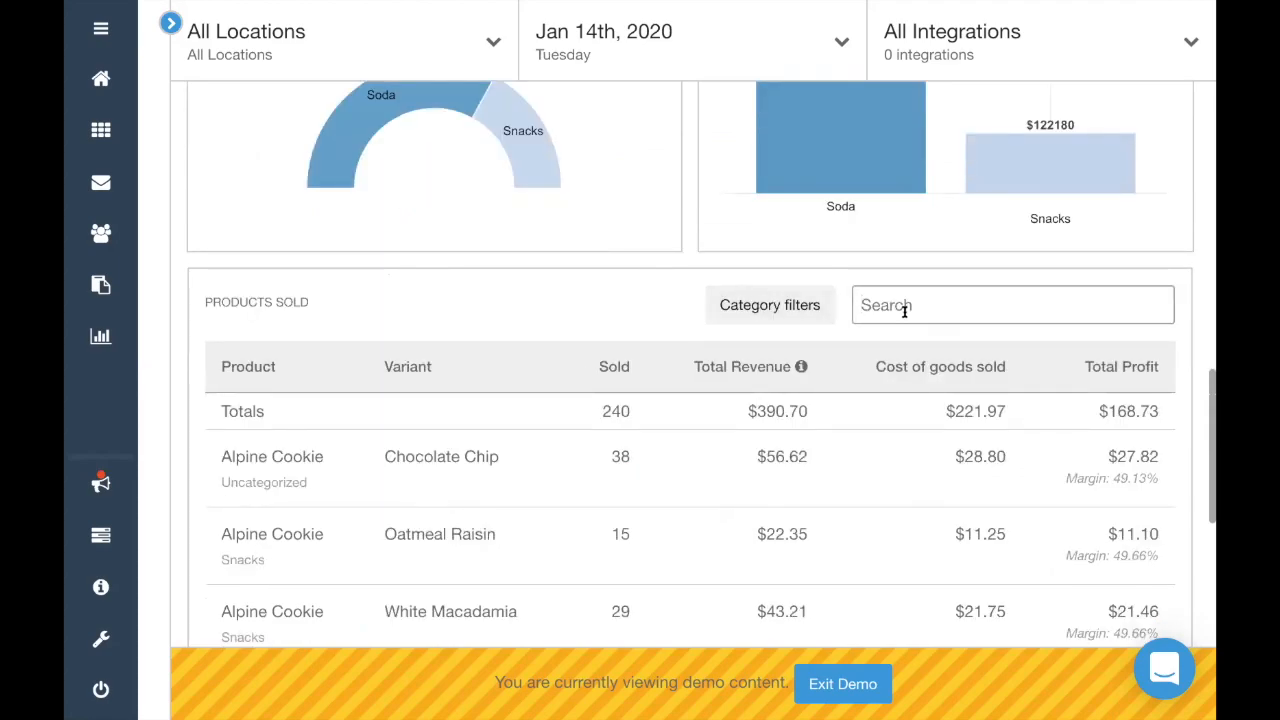
{"action": "type", "text": "cho"}
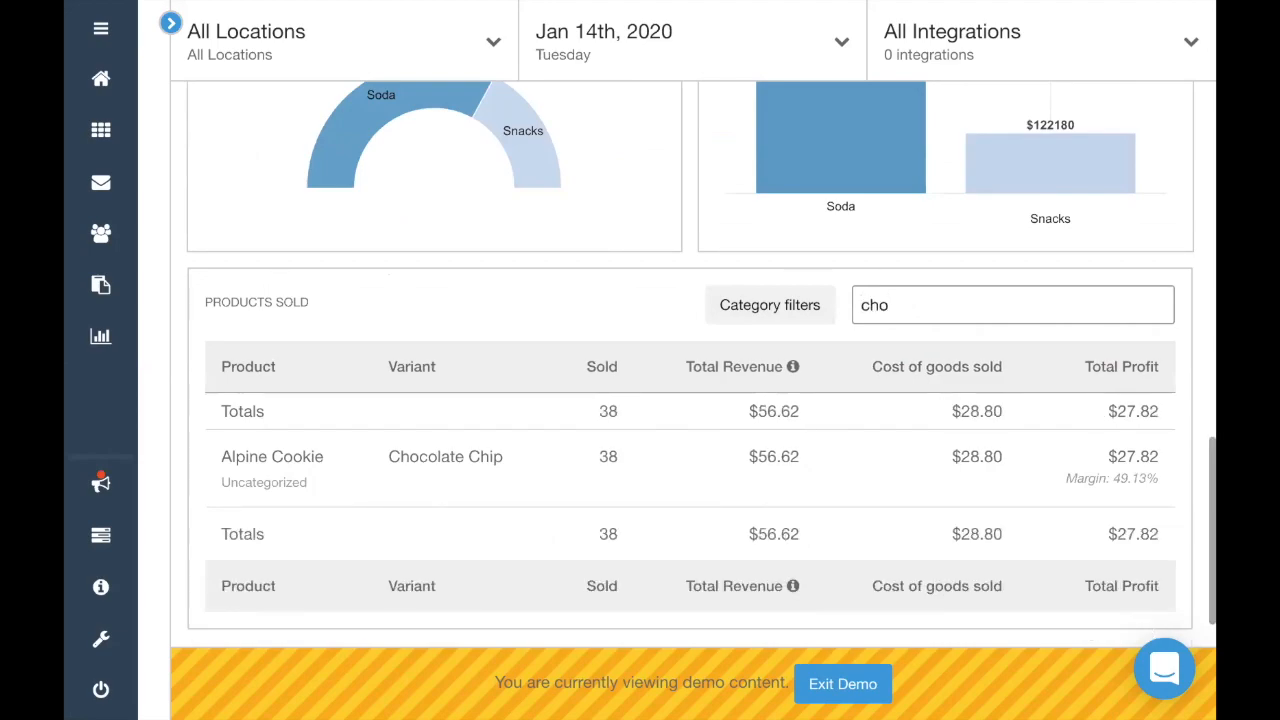
{"action": "left_click", "coordinate": [416, 455]}
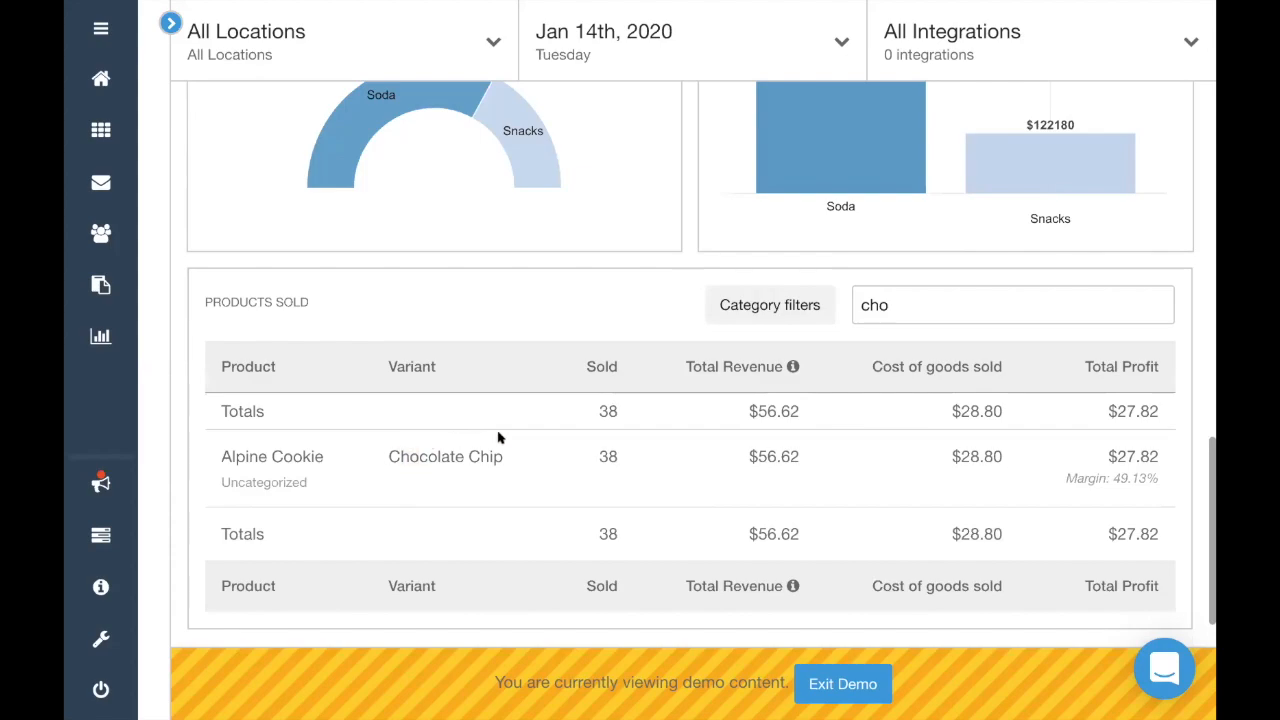
{"action": "double_click", "coordinate": [863, 307]}
{"action": "key", "text": "BackSpace"}
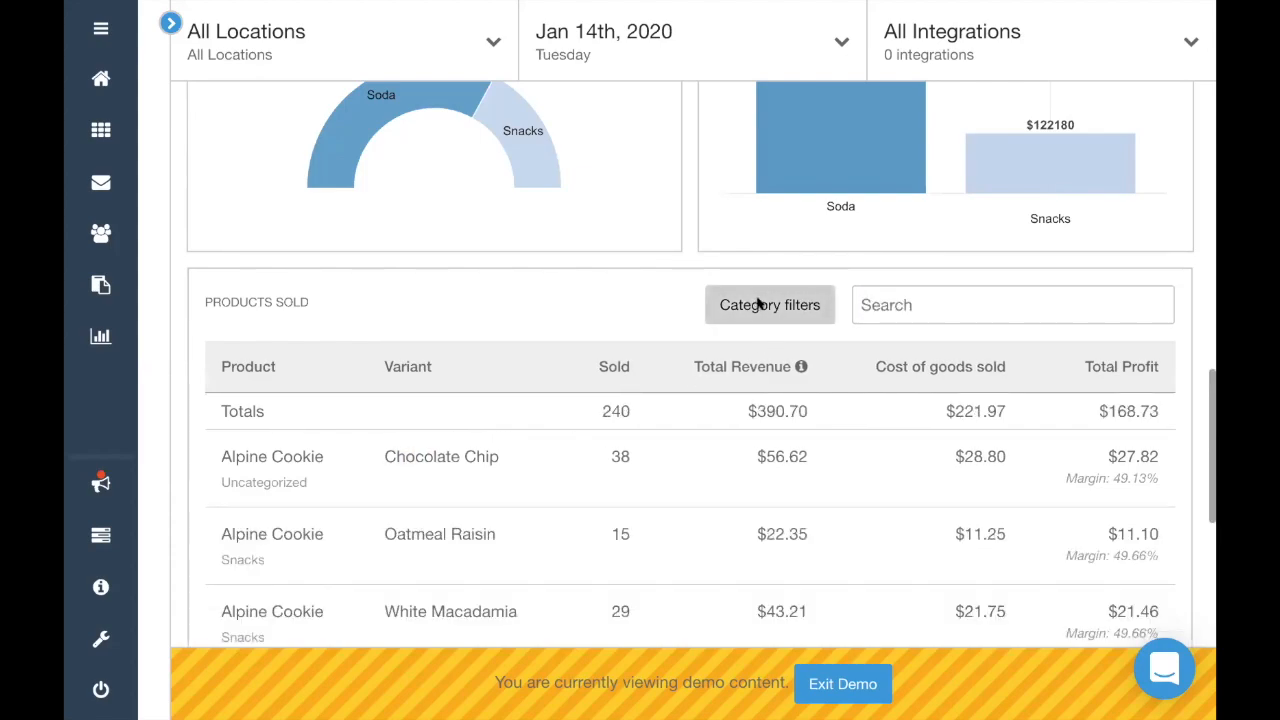
Filter the products sold table by the Soda category
{"action": "left_click", "coordinate": [758, 304]}
{"action": "left_click", "coordinate": [994, 218]}
{"action": "left_click", "coordinate": [997, 652]}
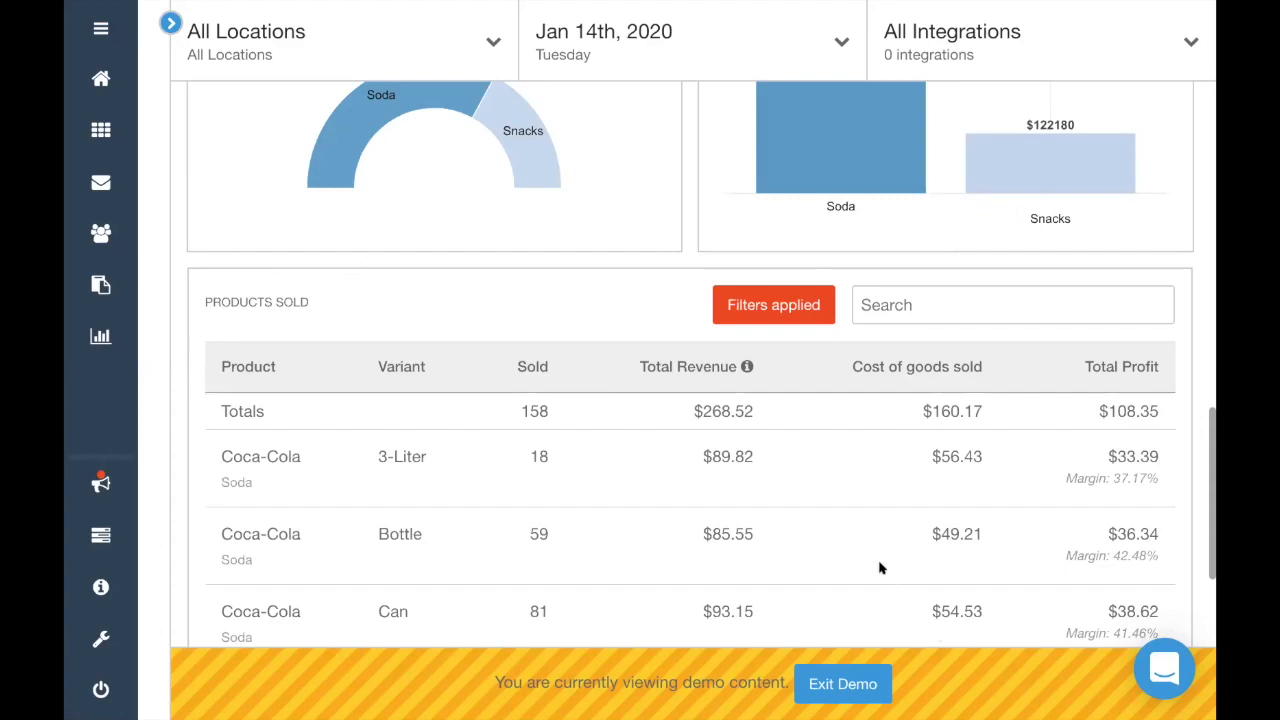
Review the filtered soda products and highlight the Totals row from quantity sold through total profit
{"action": "scroll", "coordinate": [879, 568], "scroll_direction": "down", "scroll_amount": 1}
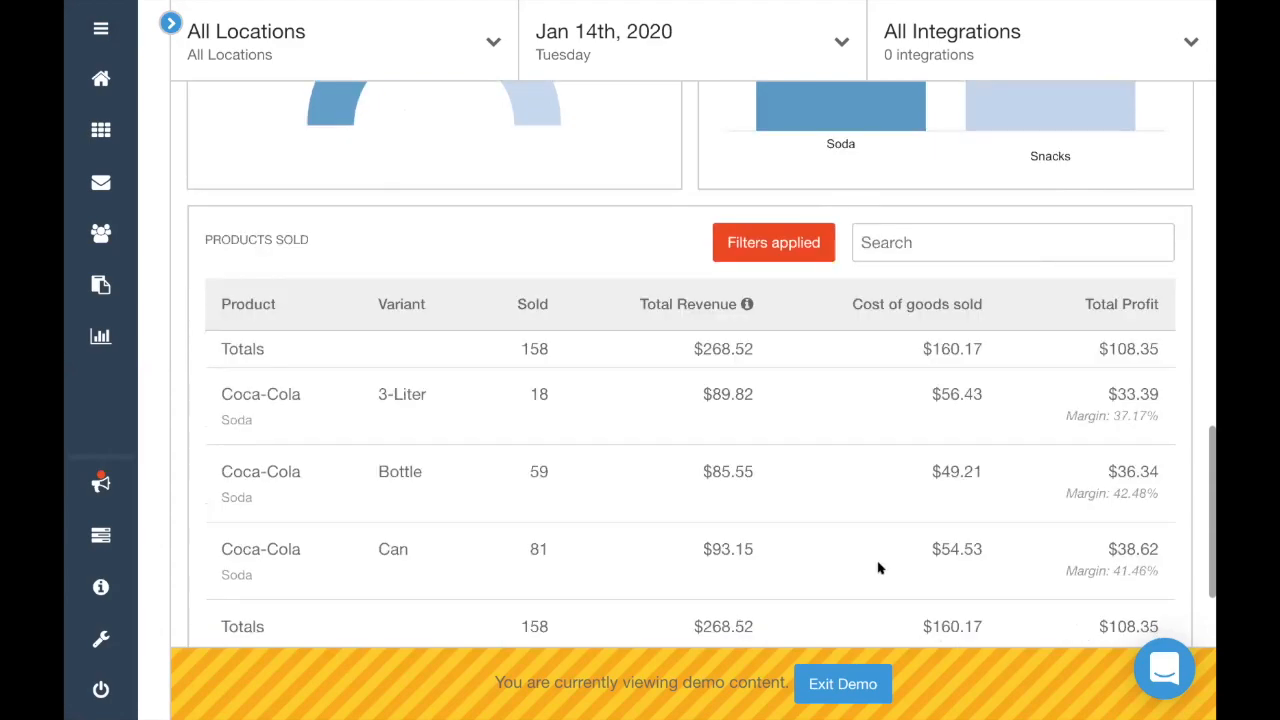
{"action": "scroll", "coordinate": [880, 568], "scroll_direction": "down", "scroll_amount": 1}
{"action": "scroll", "coordinate": [199, 274], "scroll_direction": "down", "scroll_amount": 1}
{"action": "left_click_drag", "start_coordinate": [222, 303], "coordinate": [243, 300]}
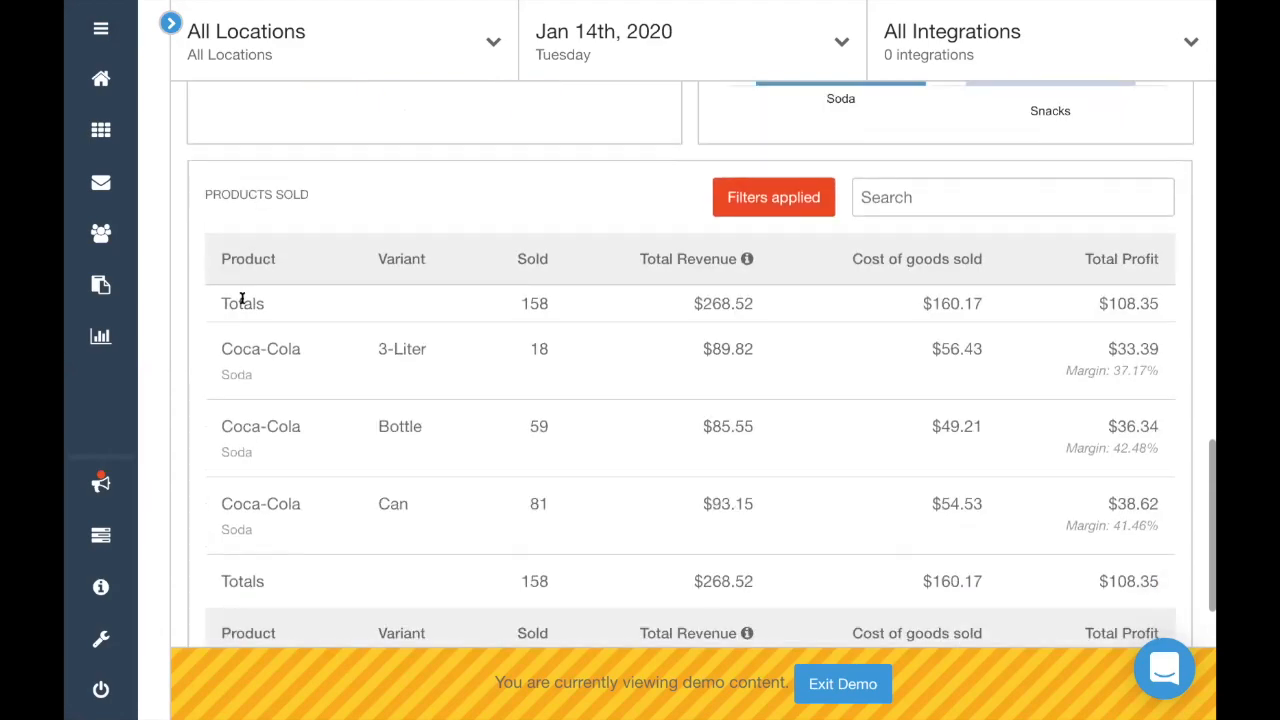
{"action": "left_click_drag", "start_coordinate": [870, 292], "coordinate": [1168, 314]}
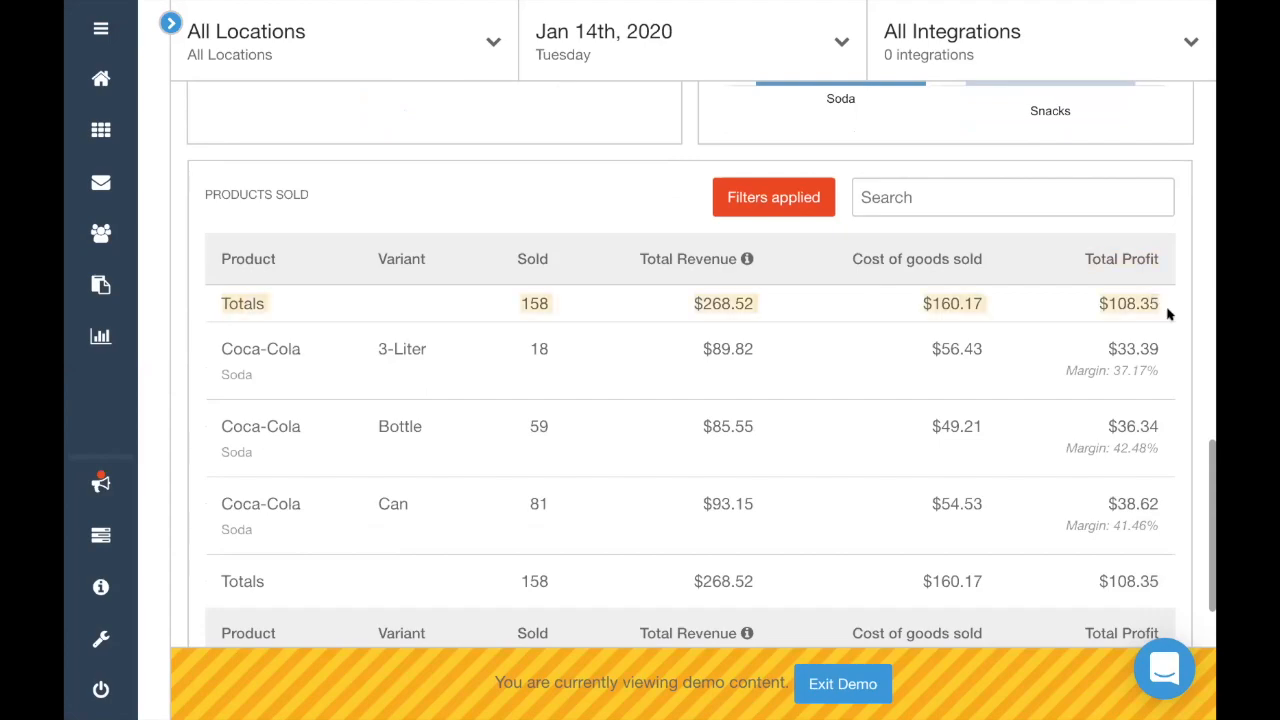
Expand the report list, open the Category Sales Report, and highlight the Snacks heading in products sold by category
{"action": "scroll", "coordinate": [650, 425], "scroll_direction": "up", "scroll_amount": 10}
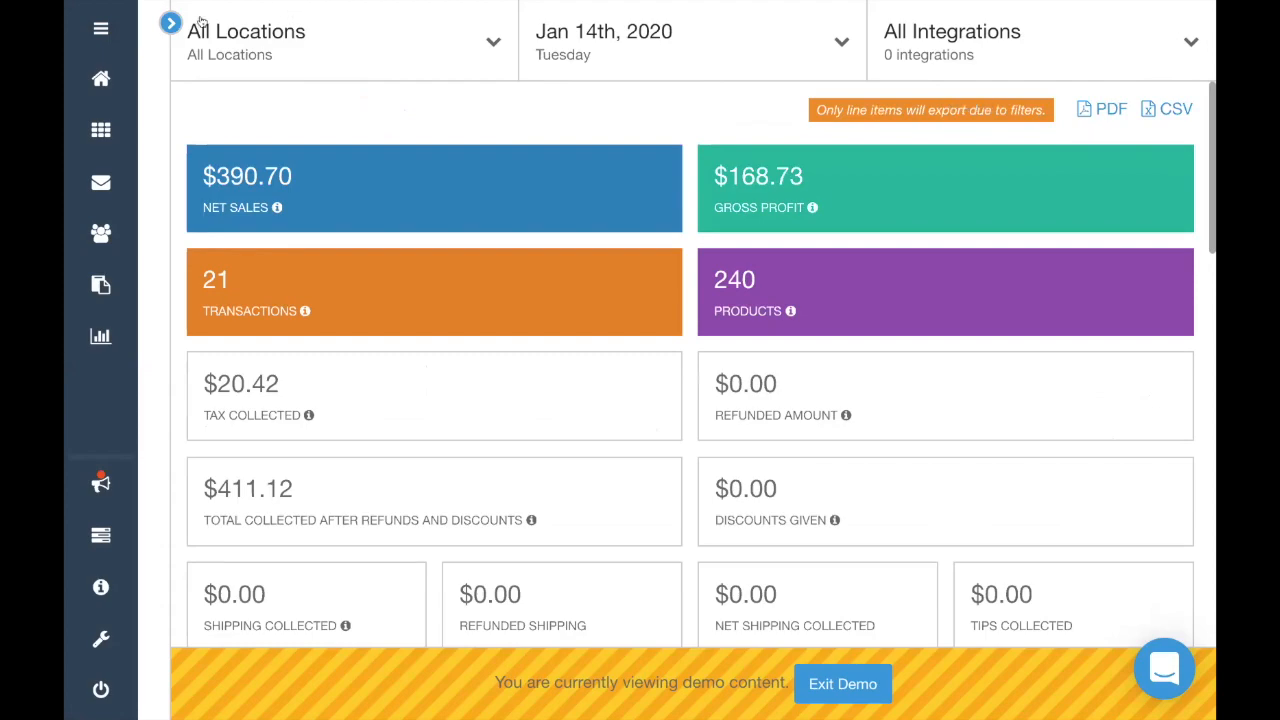
{"action": "left_click", "coordinate": [165, 27]}
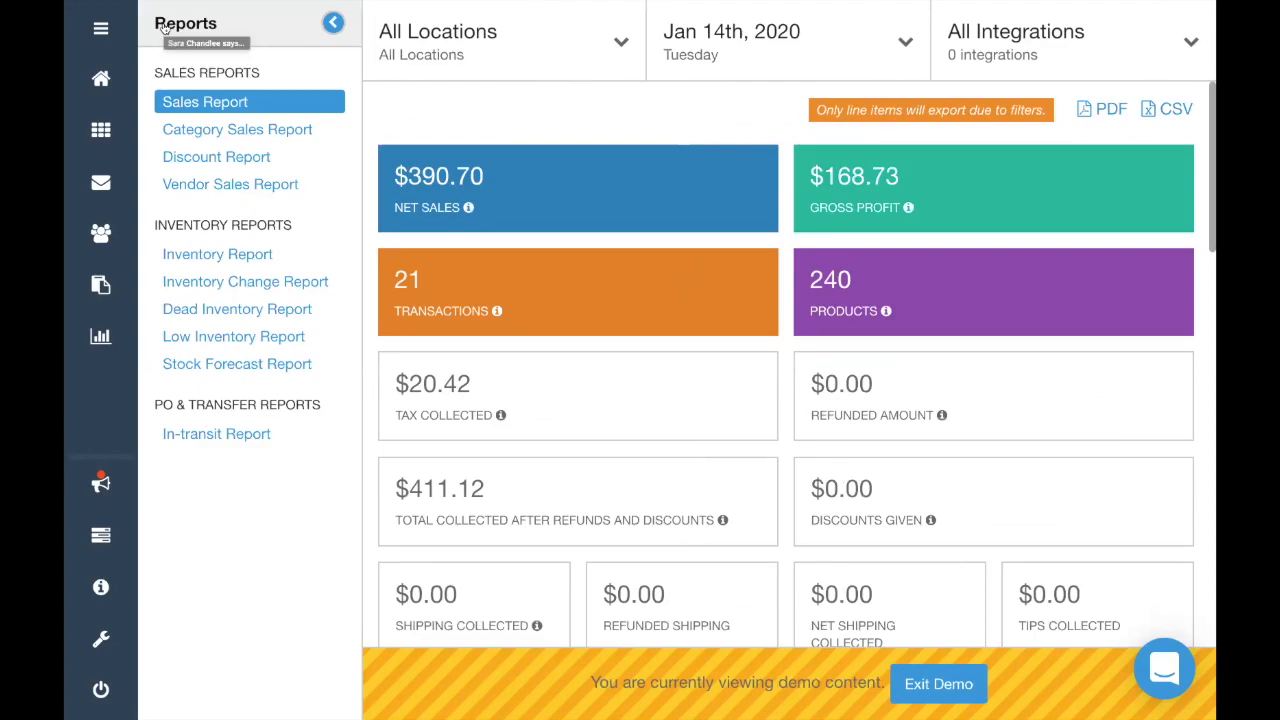
{"action": "left_click", "coordinate": [266, 137]}
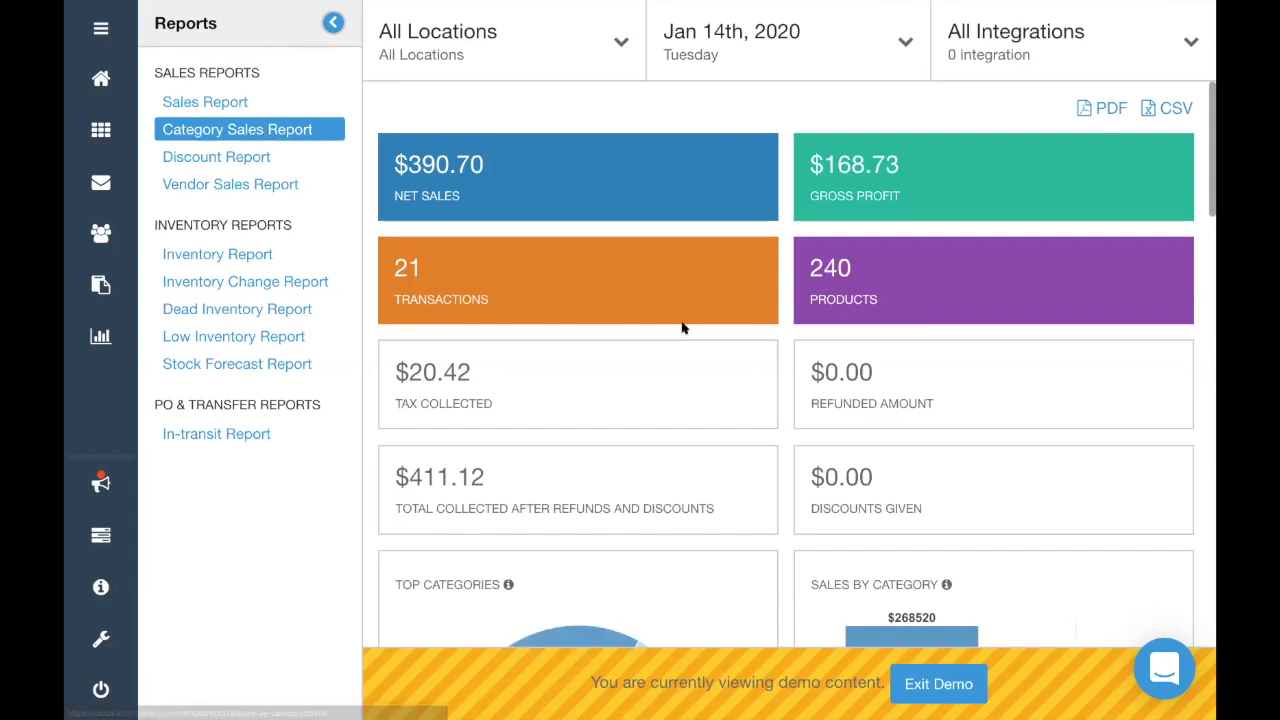
{"action": "scroll", "coordinate": [683, 328], "scroll_direction": "down", "scroll_amount": 6}
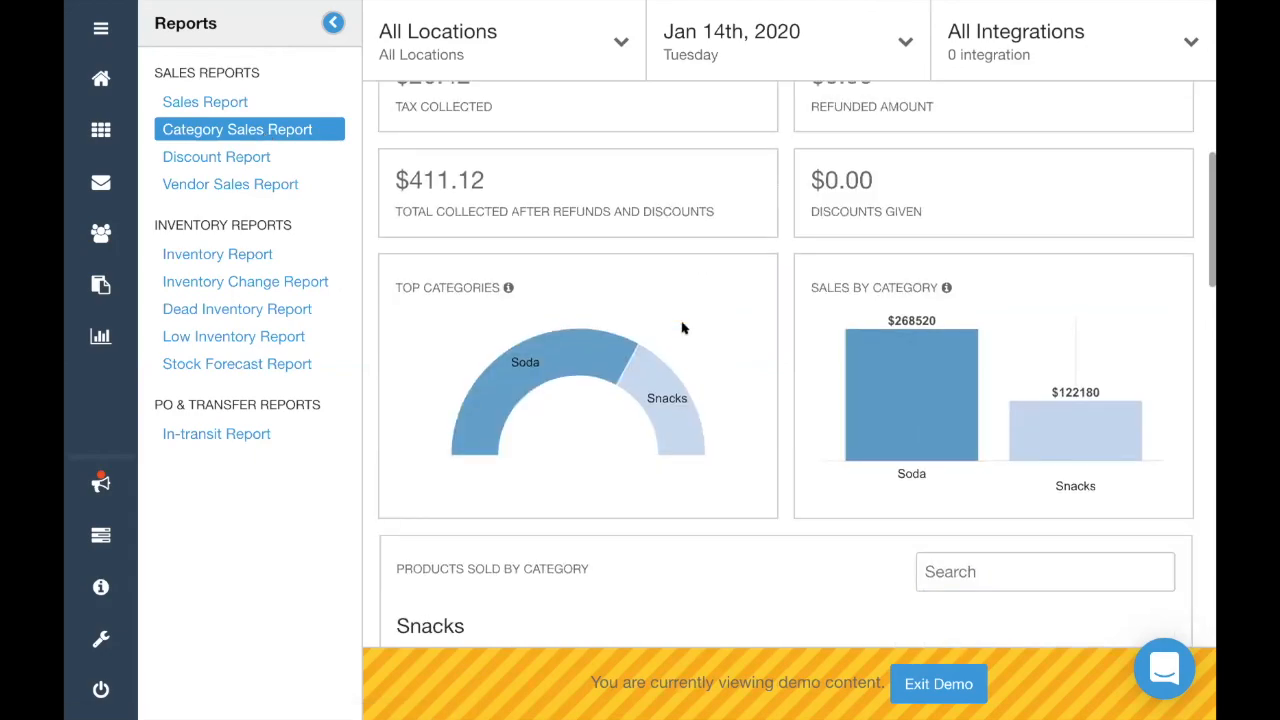
{"action": "scroll", "coordinate": [683, 328], "scroll_direction": "down", "scroll_amount": 1}
{"action": "double_click", "coordinate": [443, 160]}
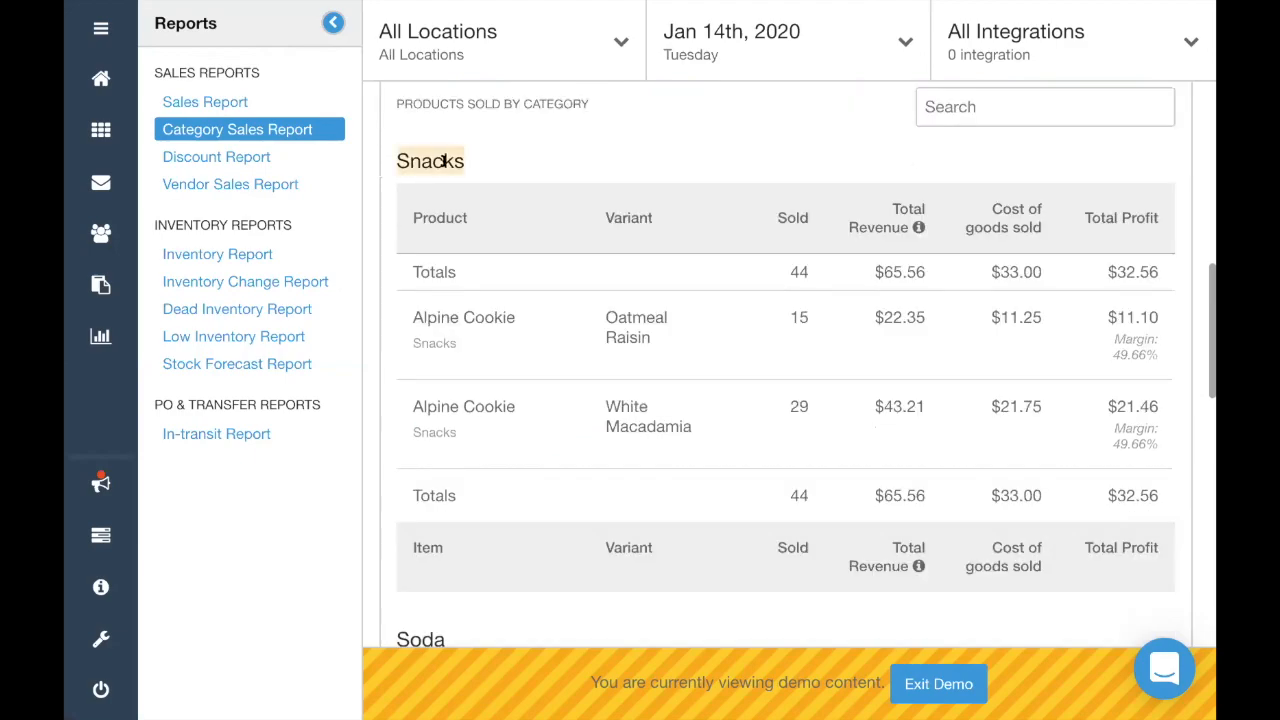
Highlight the Soda heading in products sold by category and view its product table
{"action": "scroll", "coordinate": [513, 484], "scroll_direction": "down", "scroll_amount": 2}
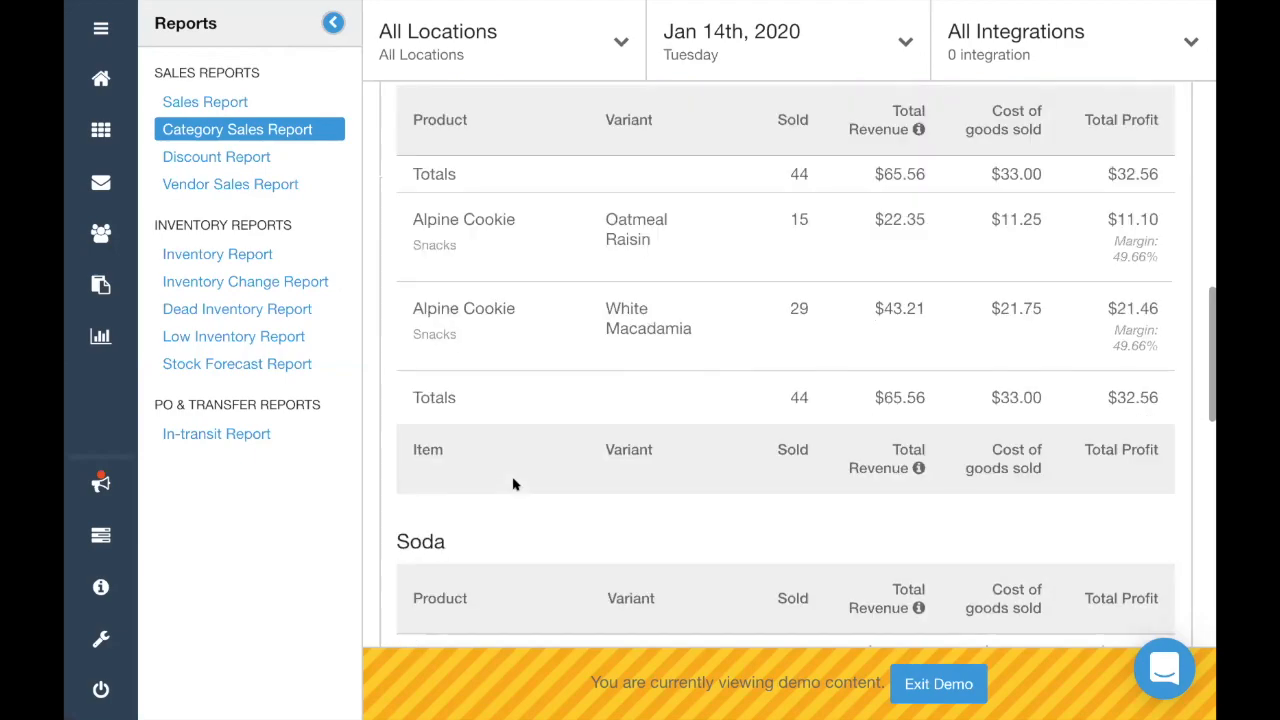
{"action": "double_click", "coordinate": [426, 485]}
{"action": "scroll", "coordinate": [428, 486], "scroll_direction": "down", "scroll_amount": 1}
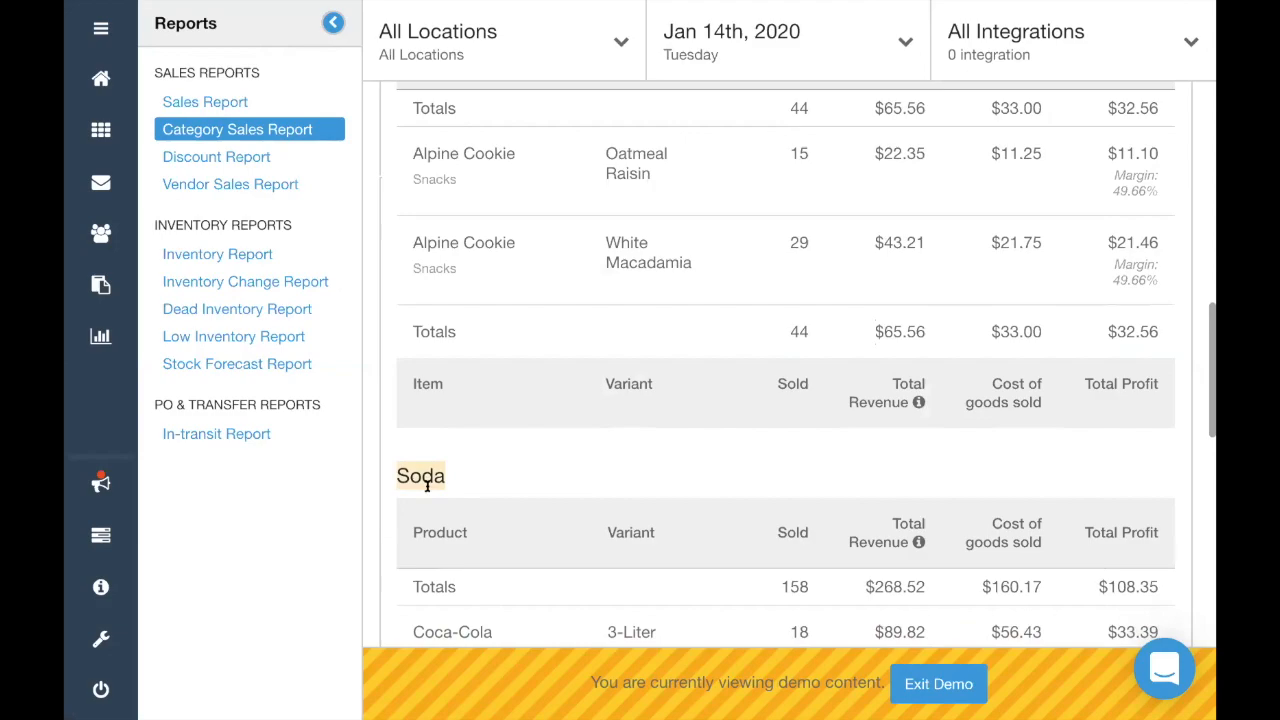
Open the Discount Report, highlight the first receipt's discounted product, and review the other receipts with discounts
{"action": "left_click", "coordinate": [190, 168]}
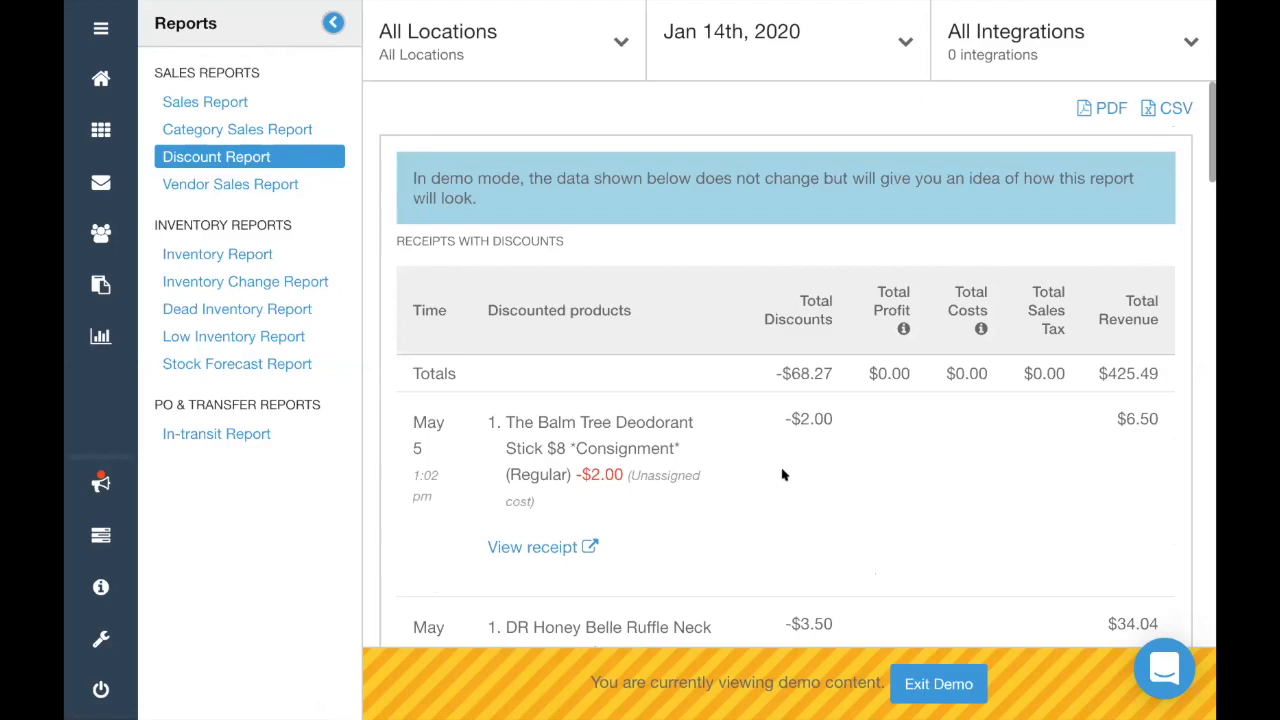
{"action": "triple_click", "coordinate": [512, 445]}
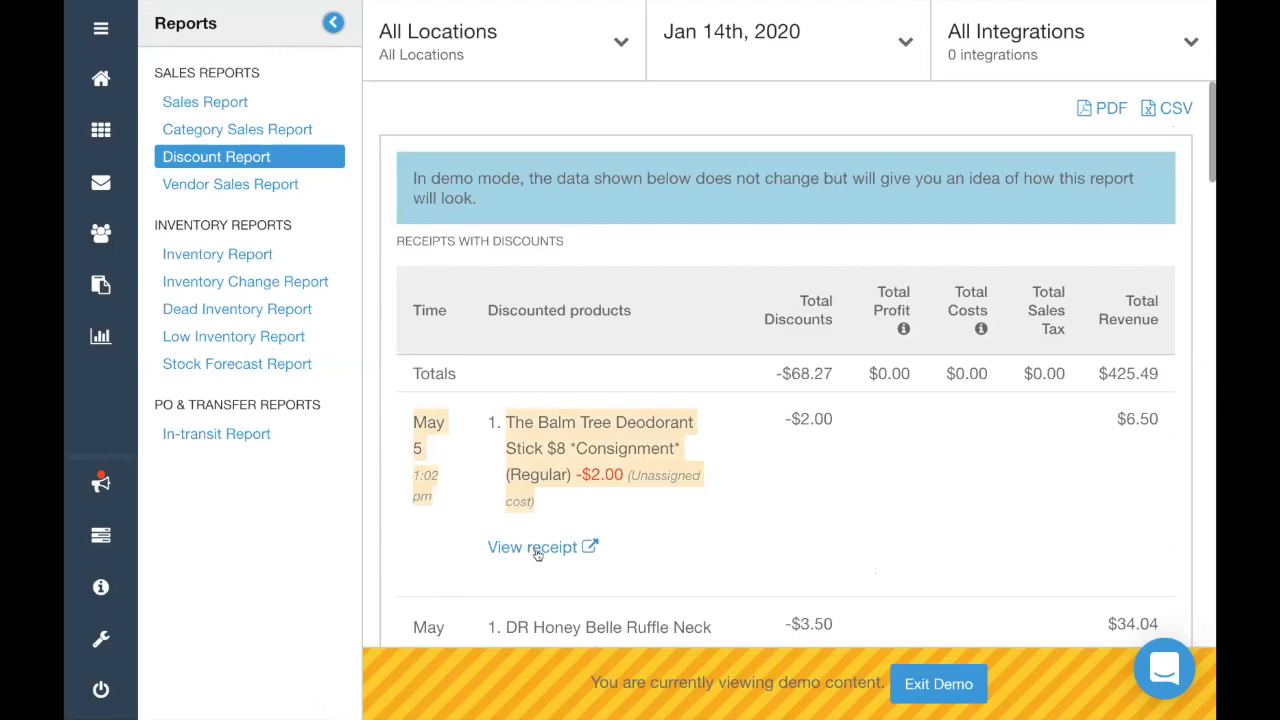
{"action": "left_click", "coordinate": [782, 476]}
{"action": "scroll", "coordinate": [782, 476], "scroll_direction": "down", "scroll_amount": 3}
{"action": "scroll", "coordinate": [782, 476], "scroll_direction": "down", "scroll_amount": 5}
{"action": "scroll", "coordinate": [782, 476], "scroll_direction": "down", "scroll_amount": 2}
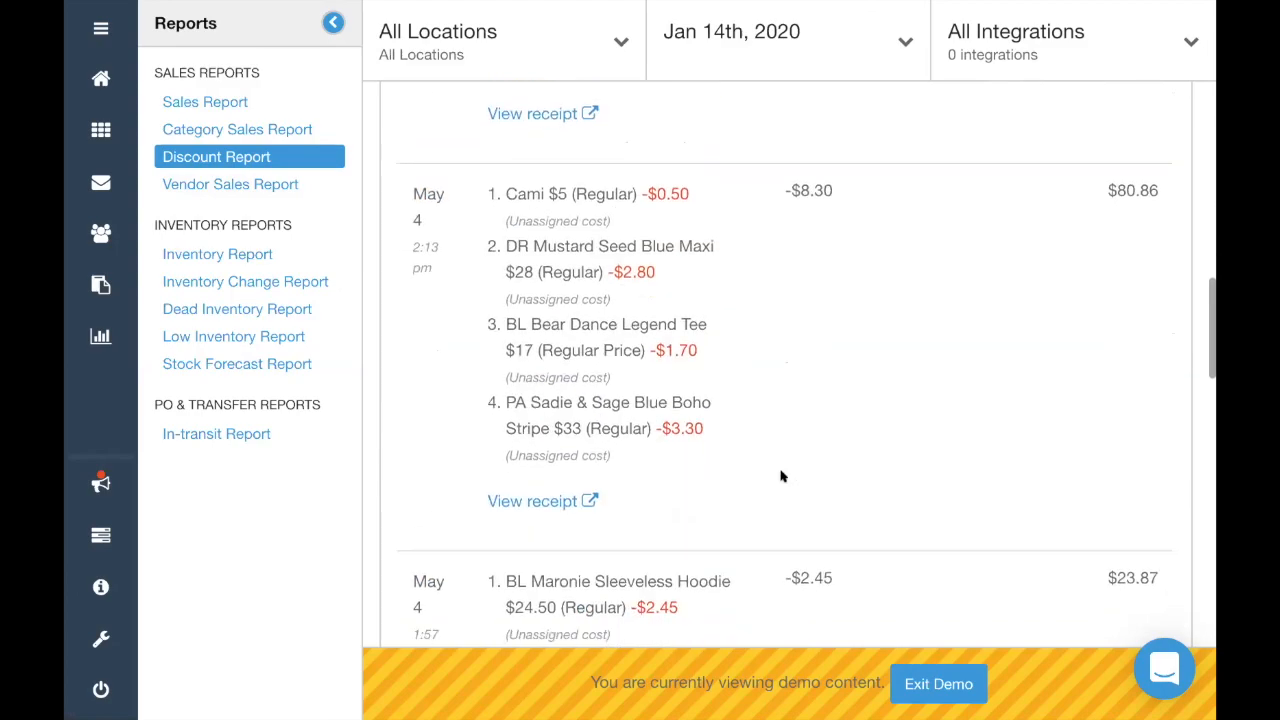
{"action": "scroll", "coordinate": [782, 476], "scroll_direction": "up", "scroll_amount": 10}
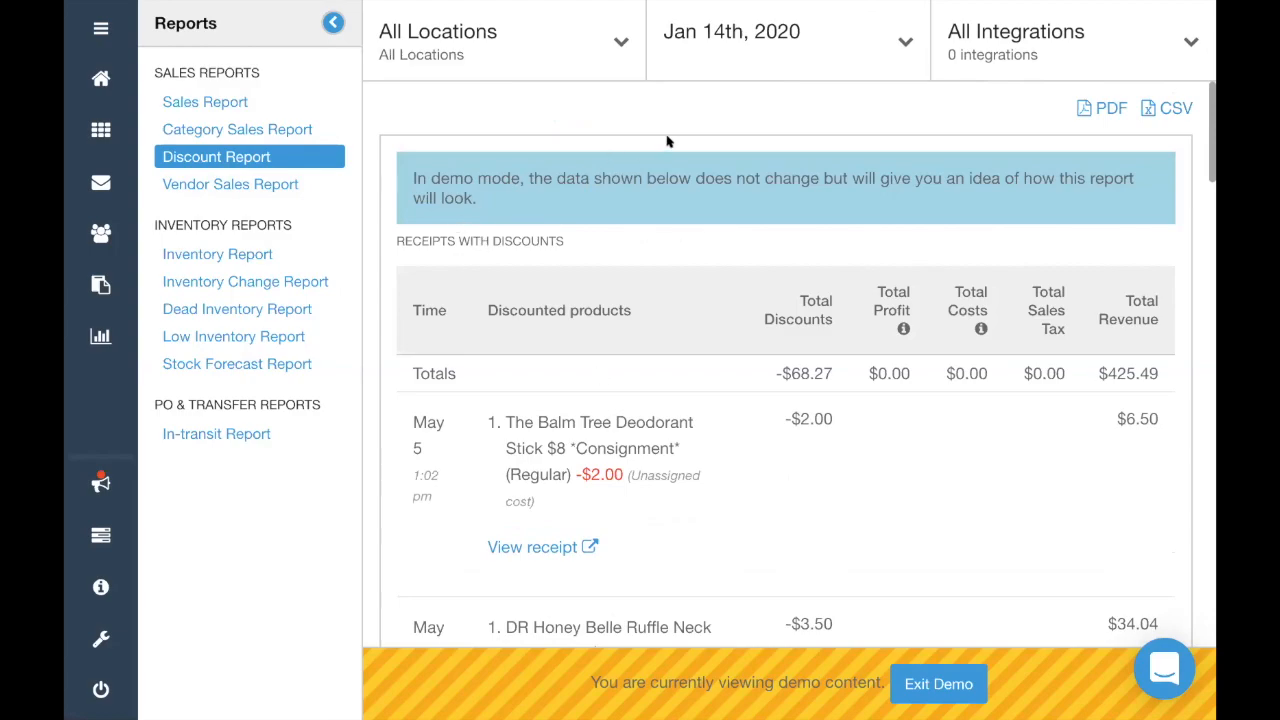
Open the Vendor Sales Report and highlight the ABC Soda Co. heading in products sold by vendor
{"action": "left_click", "coordinate": [251, 186]}
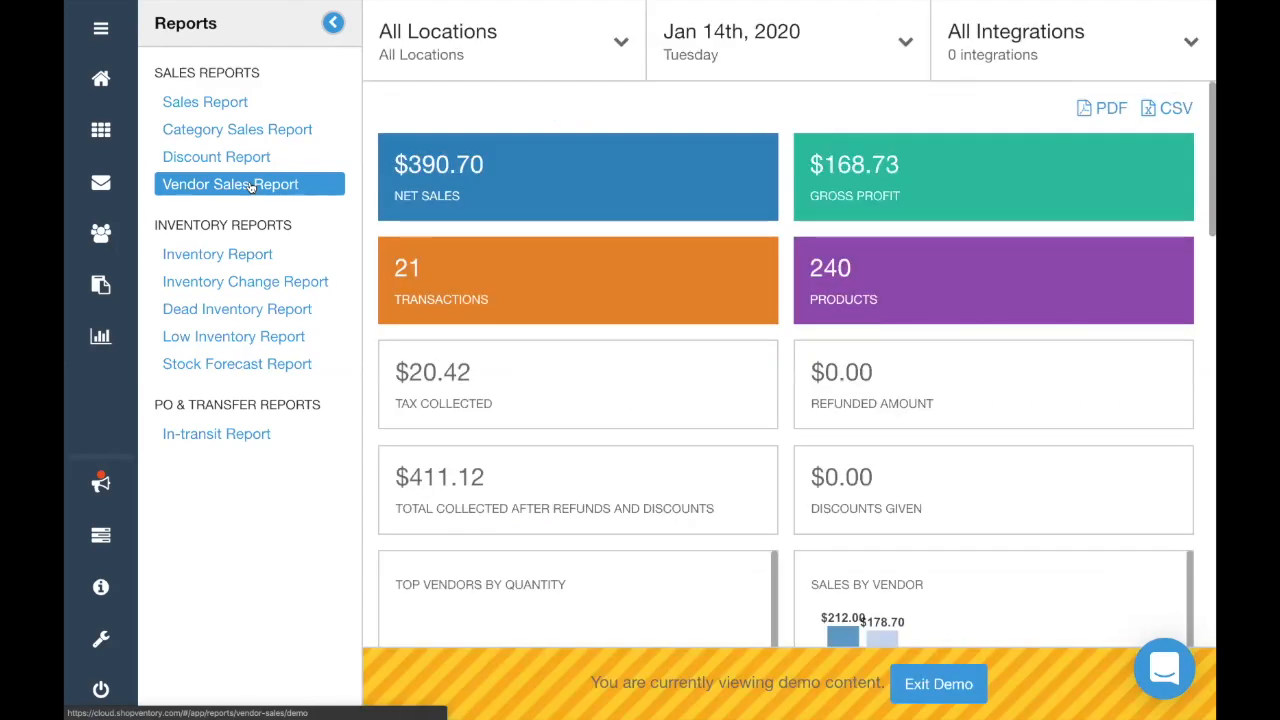
{"action": "scroll", "coordinate": [688, 452], "scroll_direction": "down", "scroll_amount": 5}
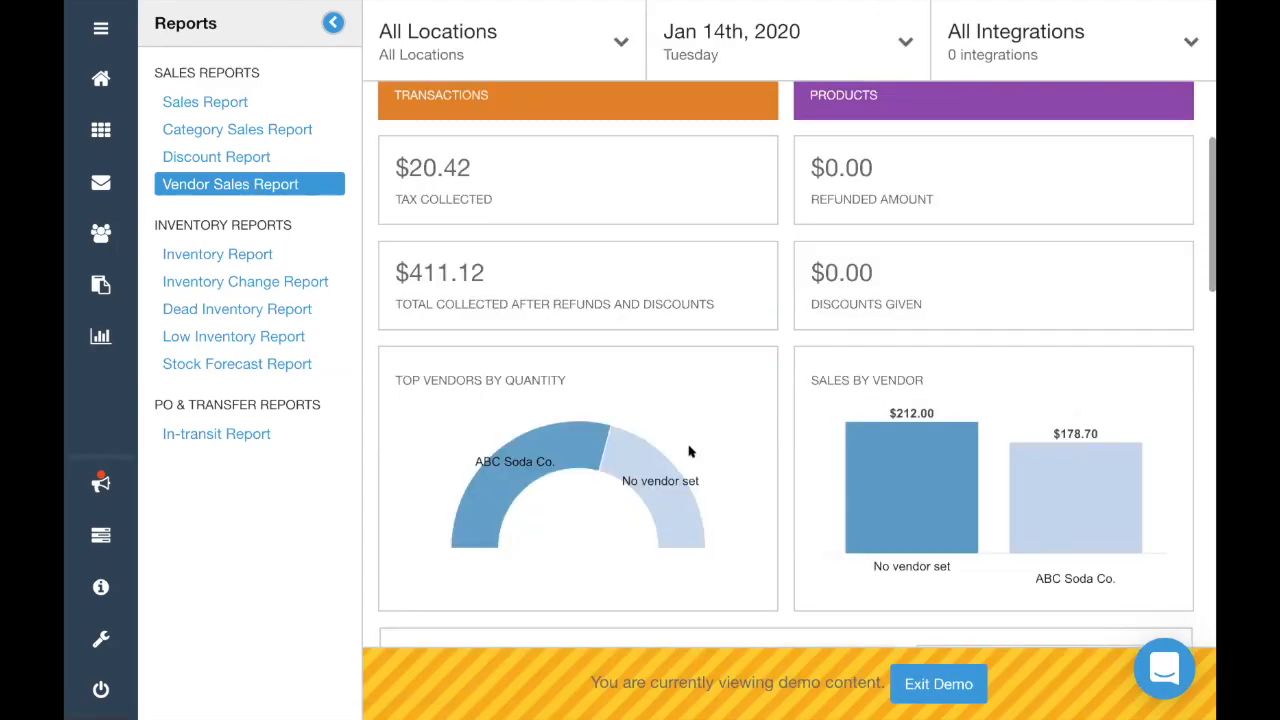
{"action": "left_click_drag", "start_coordinate": [391, 382], "coordinate": [556, 400]}
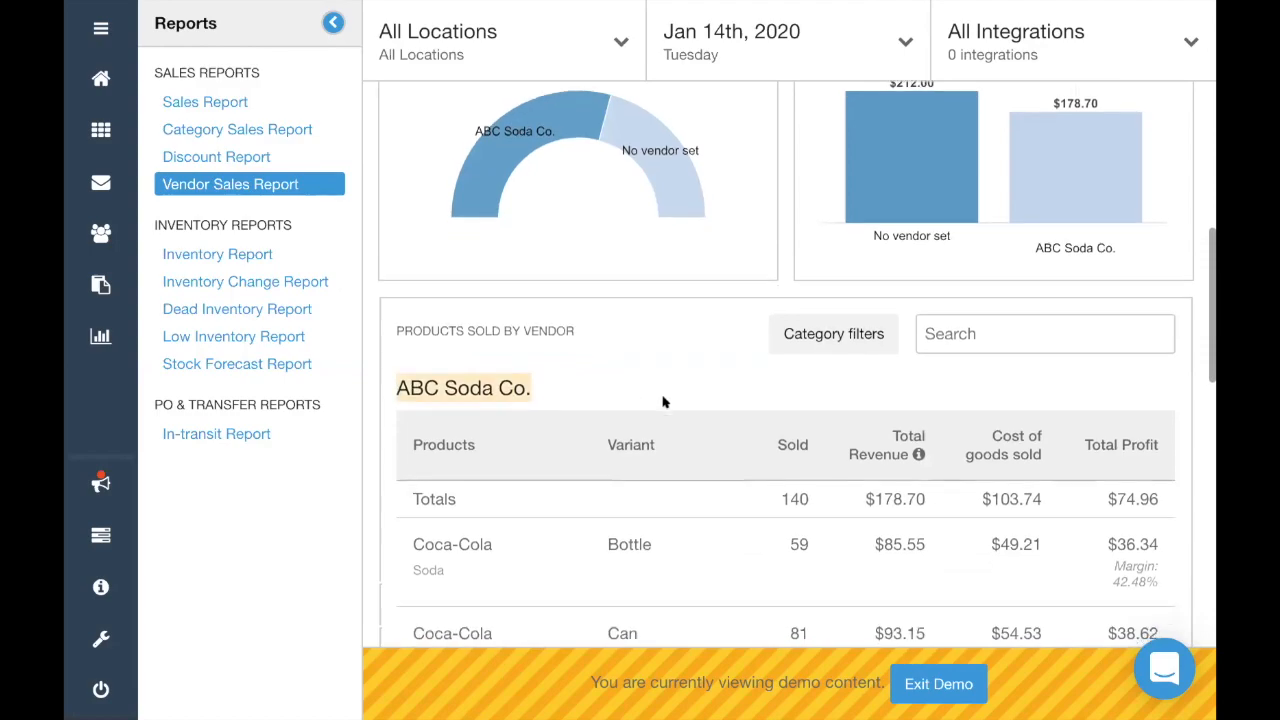
{"action": "scroll", "coordinate": [662, 402], "scroll_direction": "down", "scroll_amount": 1}
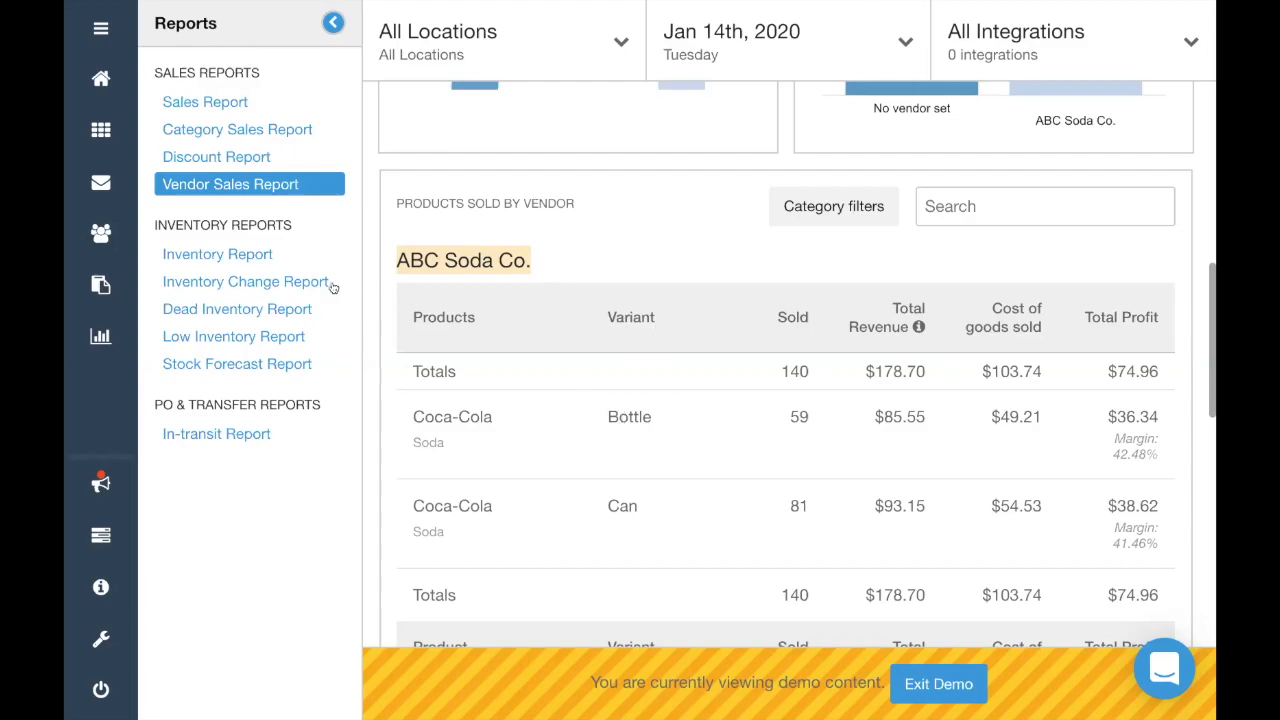
Open the Inventory Report and set its date to the Last Year preset
{"action": "left_click", "coordinate": [282, 260]}
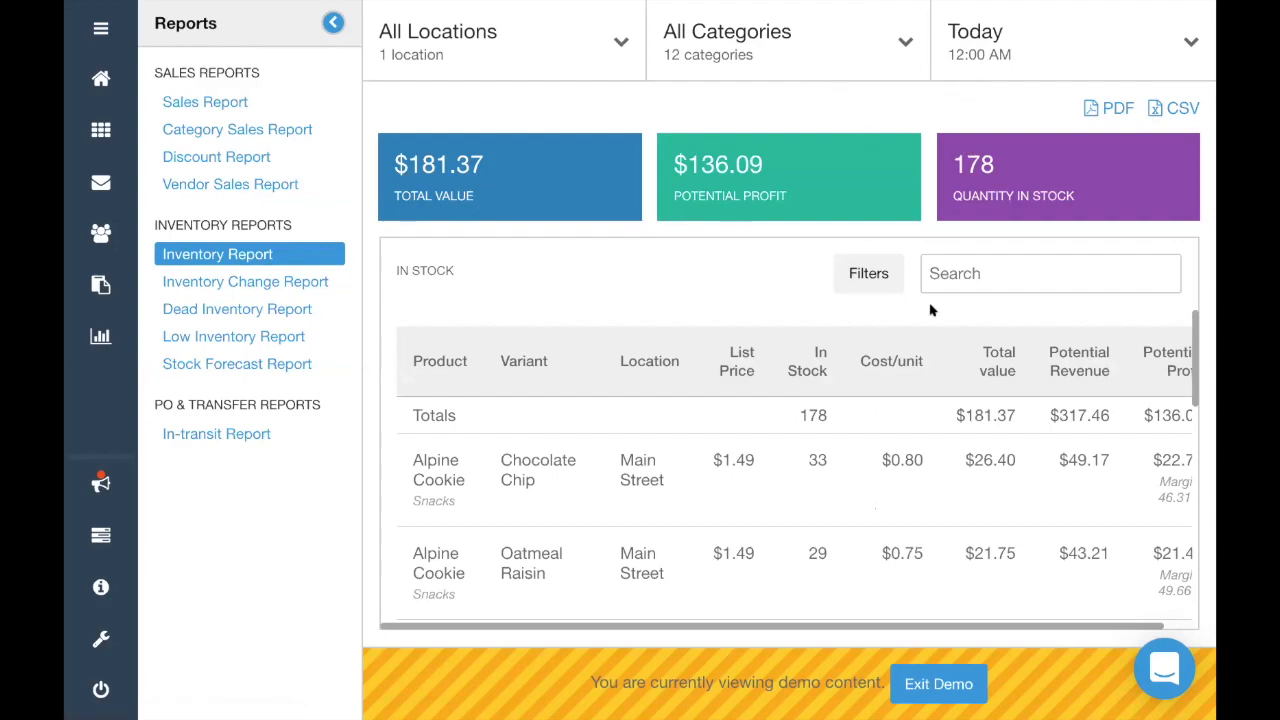
{"action": "scroll", "coordinate": [980, 561], "scroll_direction": "down", "scroll_amount": 3}
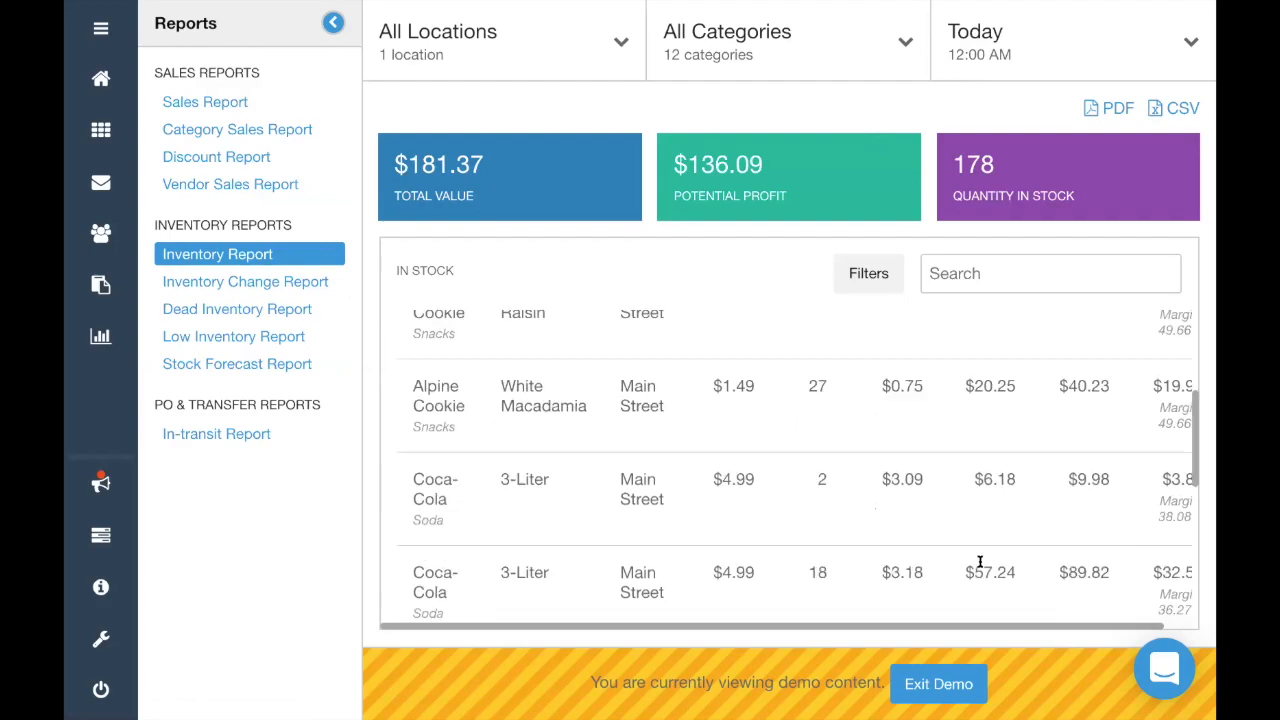
{"action": "scroll", "coordinate": [980, 560], "scroll_direction": "up", "scroll_amount": 4}
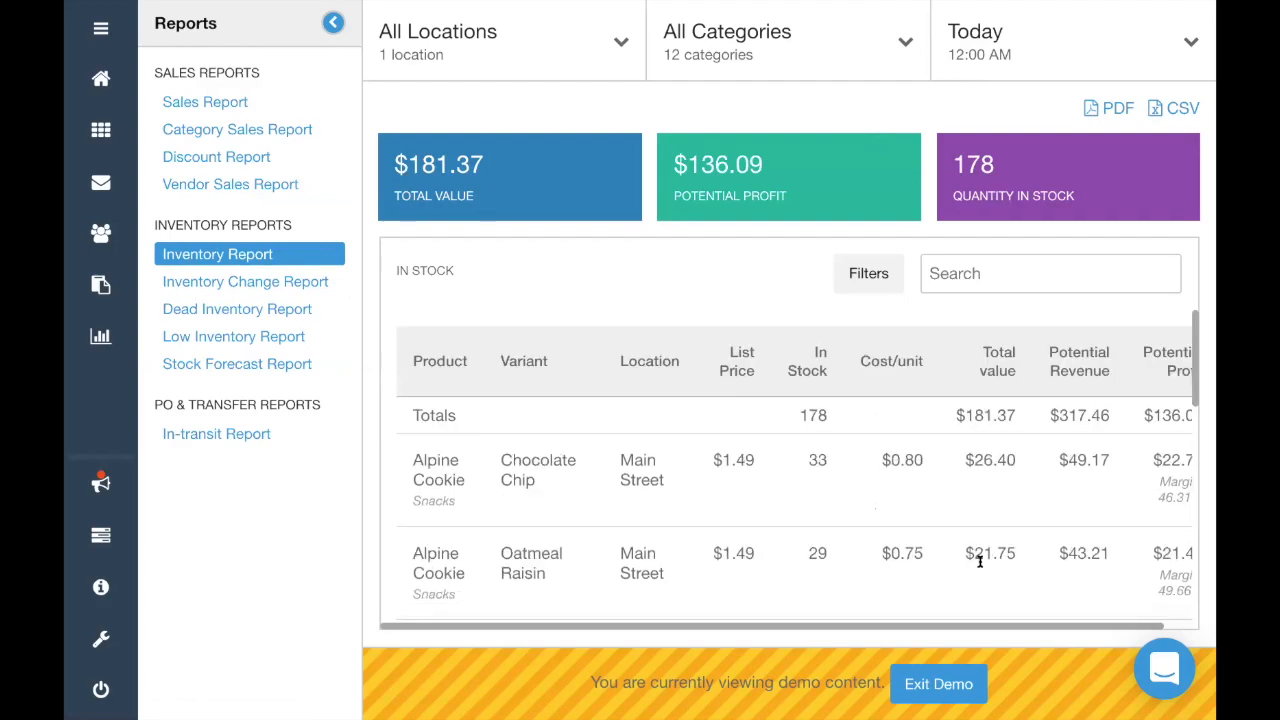
{"action": "left_click", "coordinate": [1123, 37]}
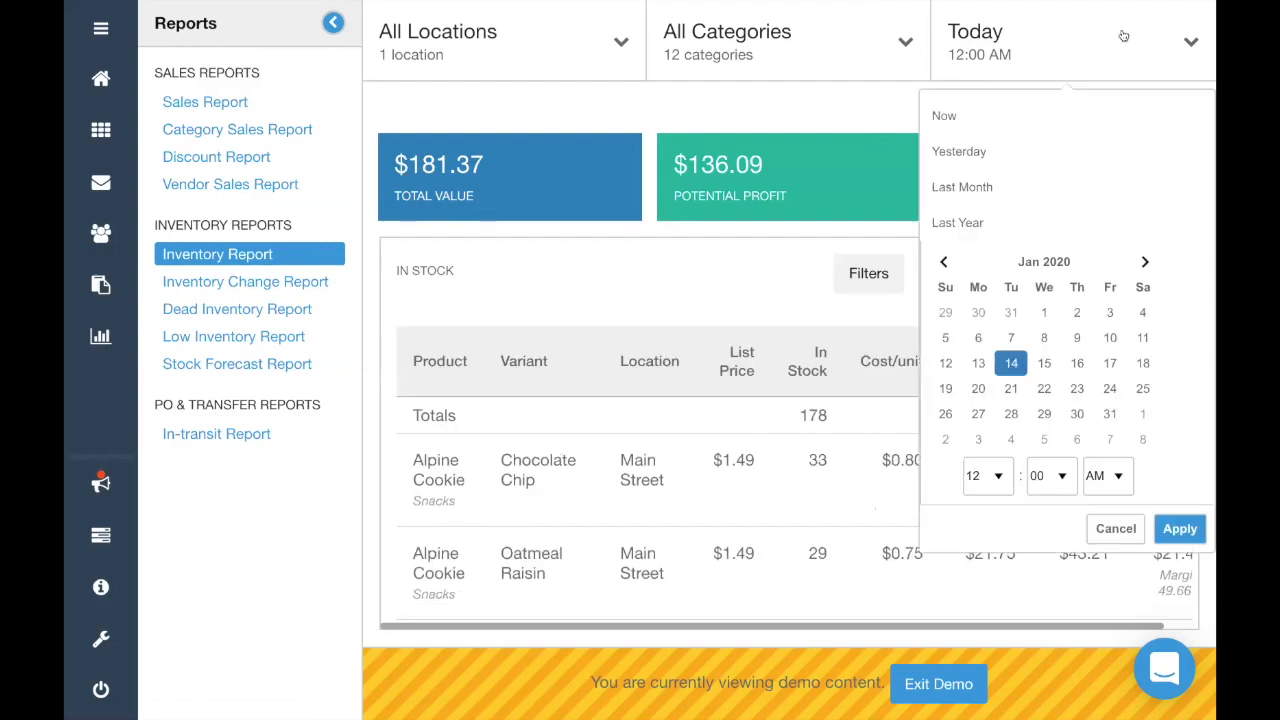
{"action": "left_click", "coordinate": [960, 235]}
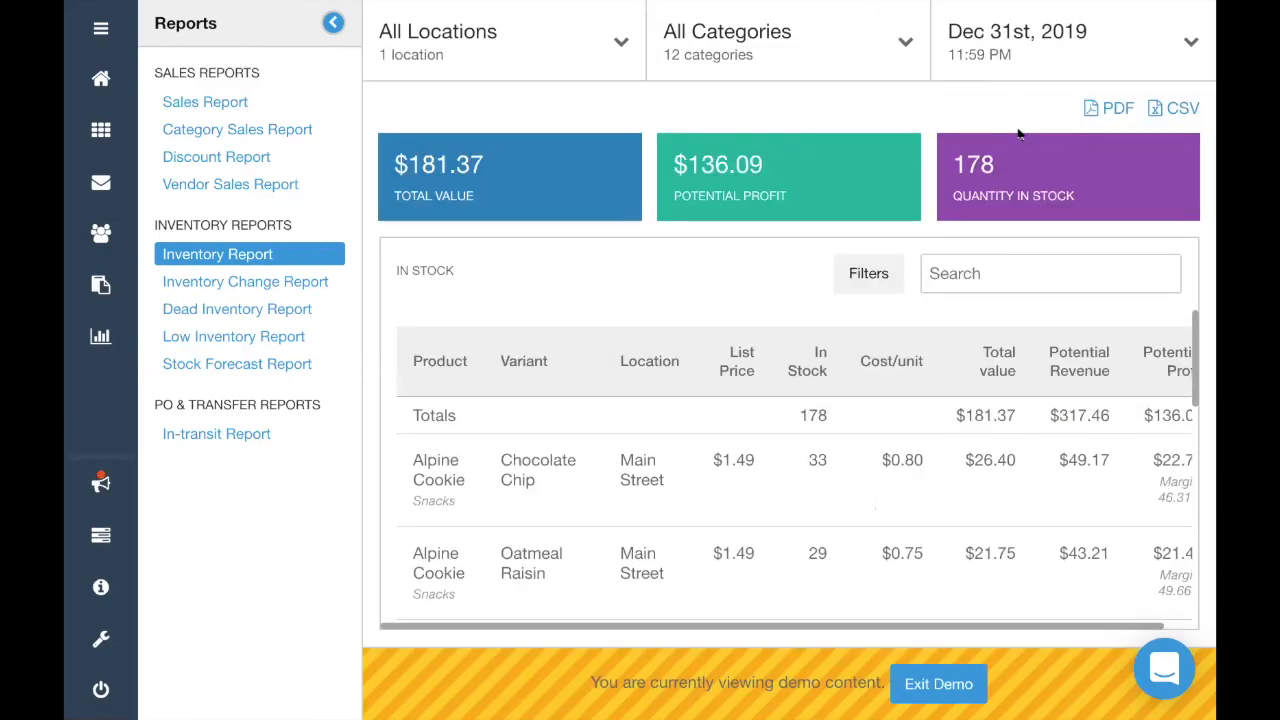
{"action": "left_click", "coordinate": [977, 72]}
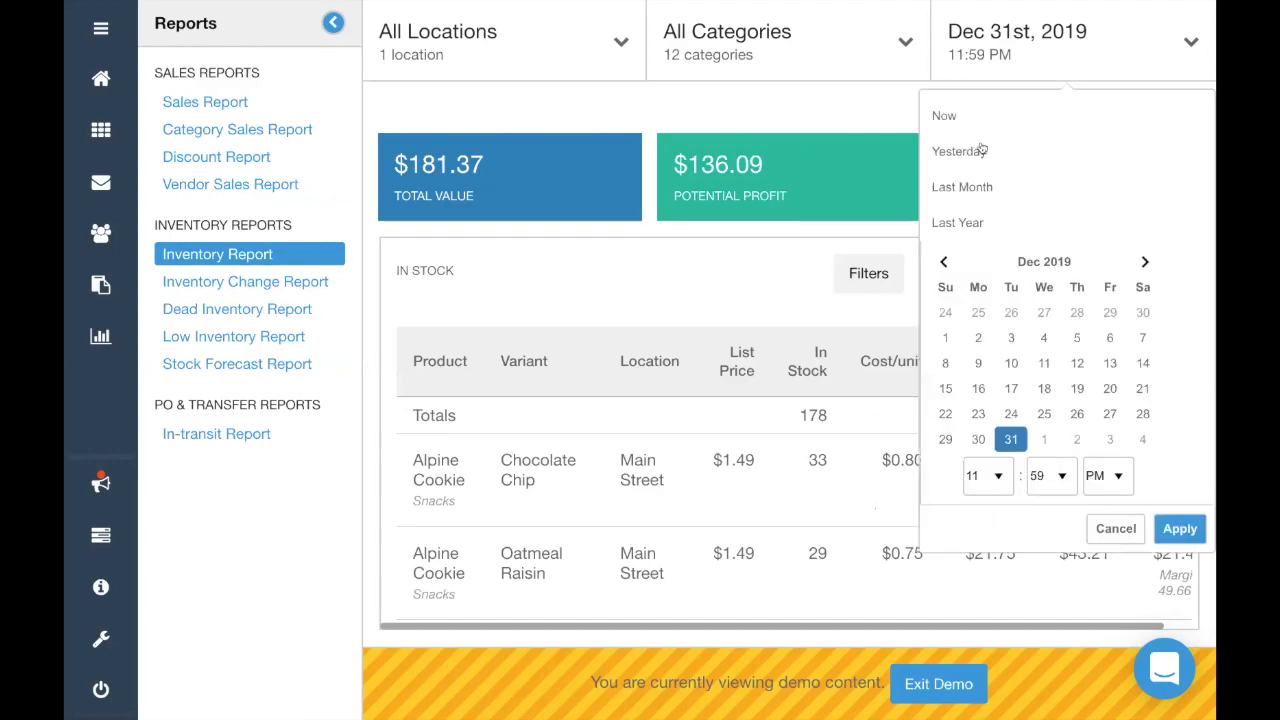
{"action": "left_click", "coordinate": [1051, 340]}
{"action": "left_click", "coordinate": [997, 477]}
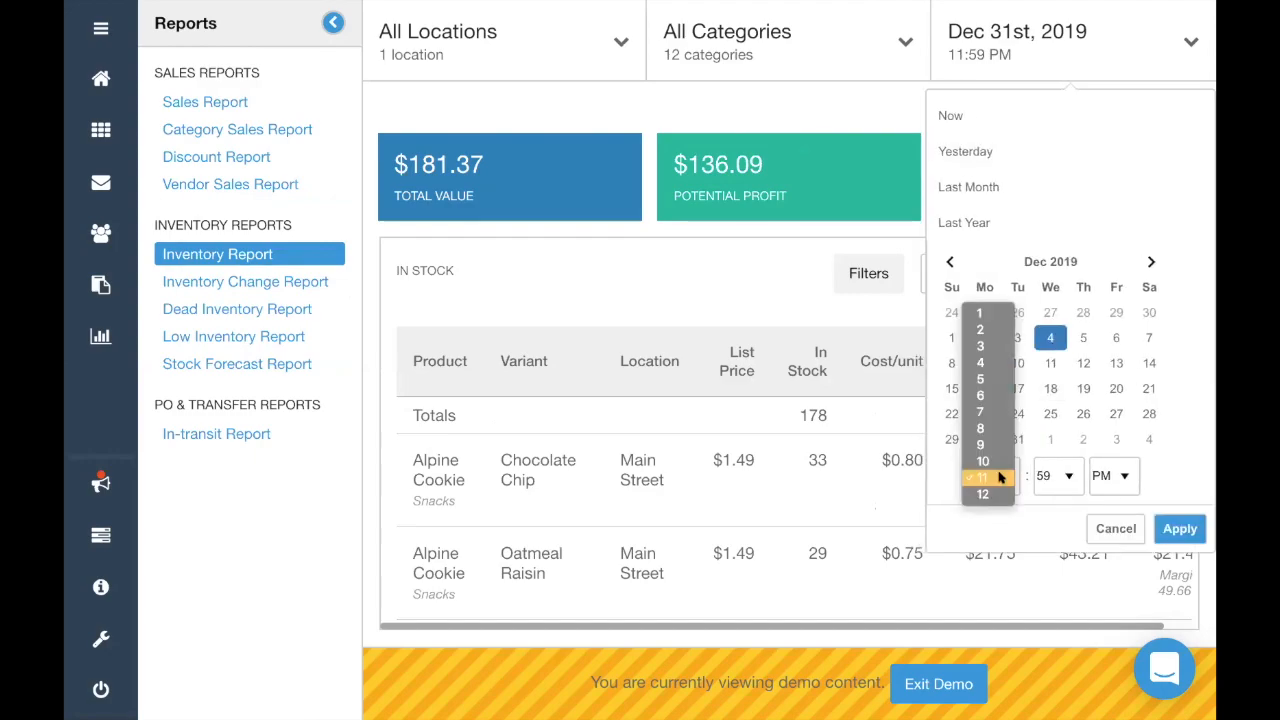
{"action": "left_click", "coordinate": [990, 463]}
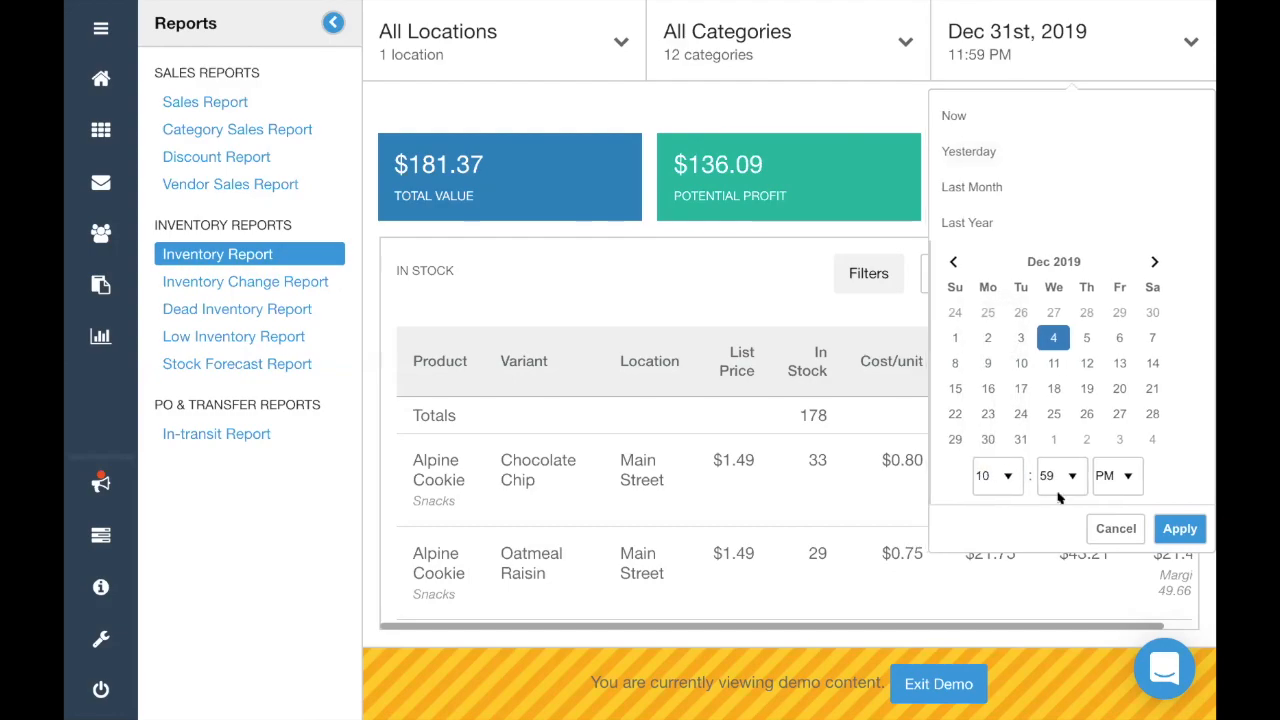
{"action": "left_click", "coordinate": [1118, 528]}
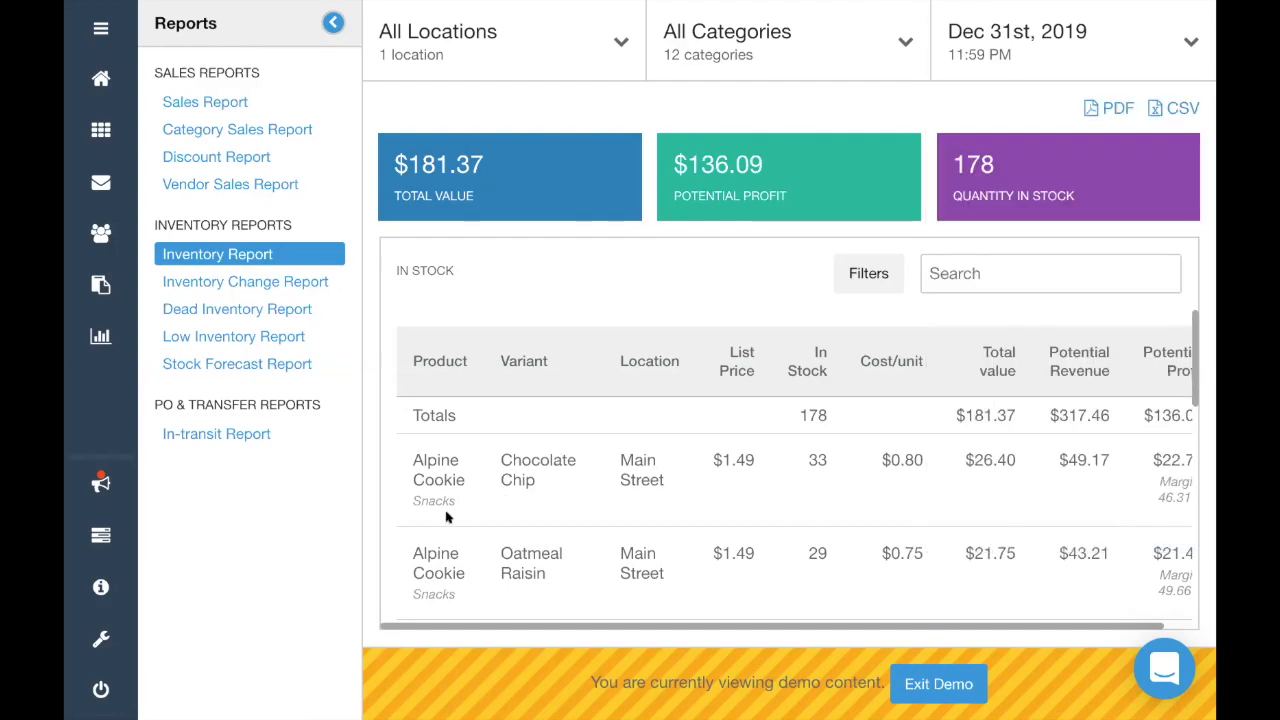
Review the in-stock product rows across to the Potential Profit column and return to the totals
{"action": "scroll", "coordinate": [447, 517], "scroll_direction": "down", "scroll_amount": 1}
{"action": "scroll", "coordinate": [447, 517], "scroll_direction": "down", "scroll_amount": 3}
{"action": "scroll", "coordinate": [447, 517], "scroll_direction": "right", "scroll_amount": 1}
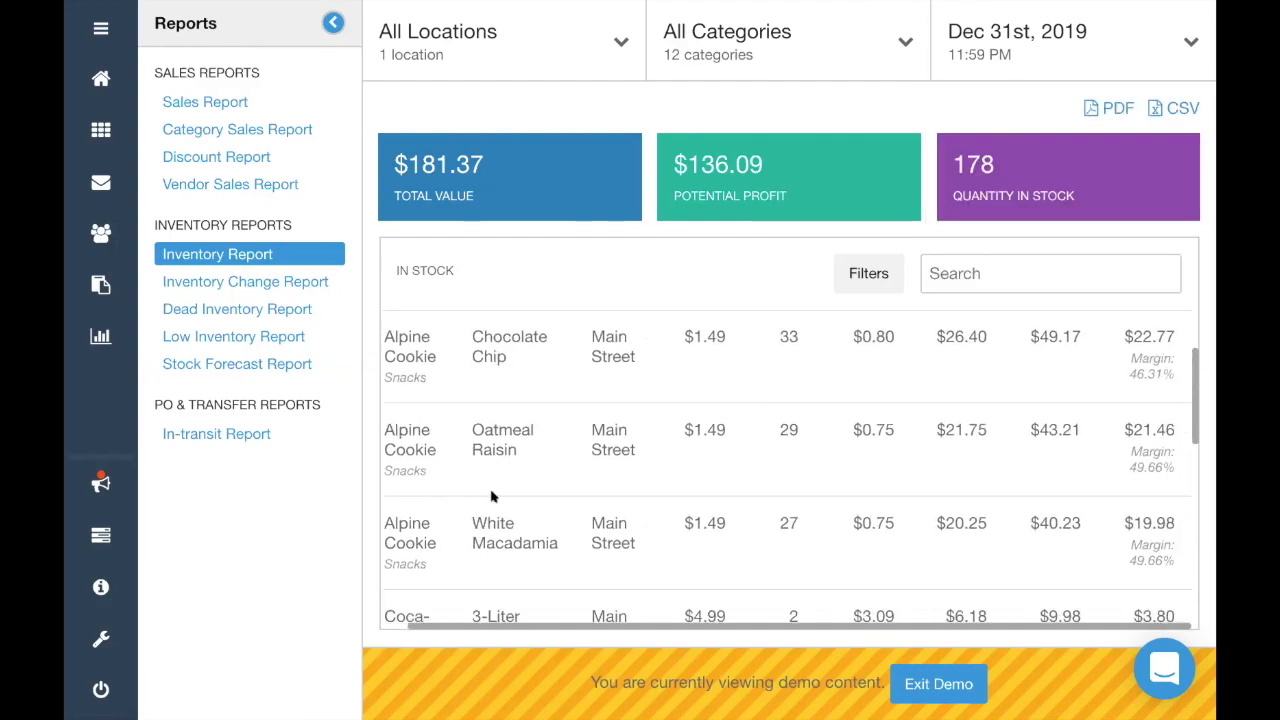
{"action": "scroll", "coordinate": [901, 364], "scroll_direction": "up", "scroll_amount": 3}
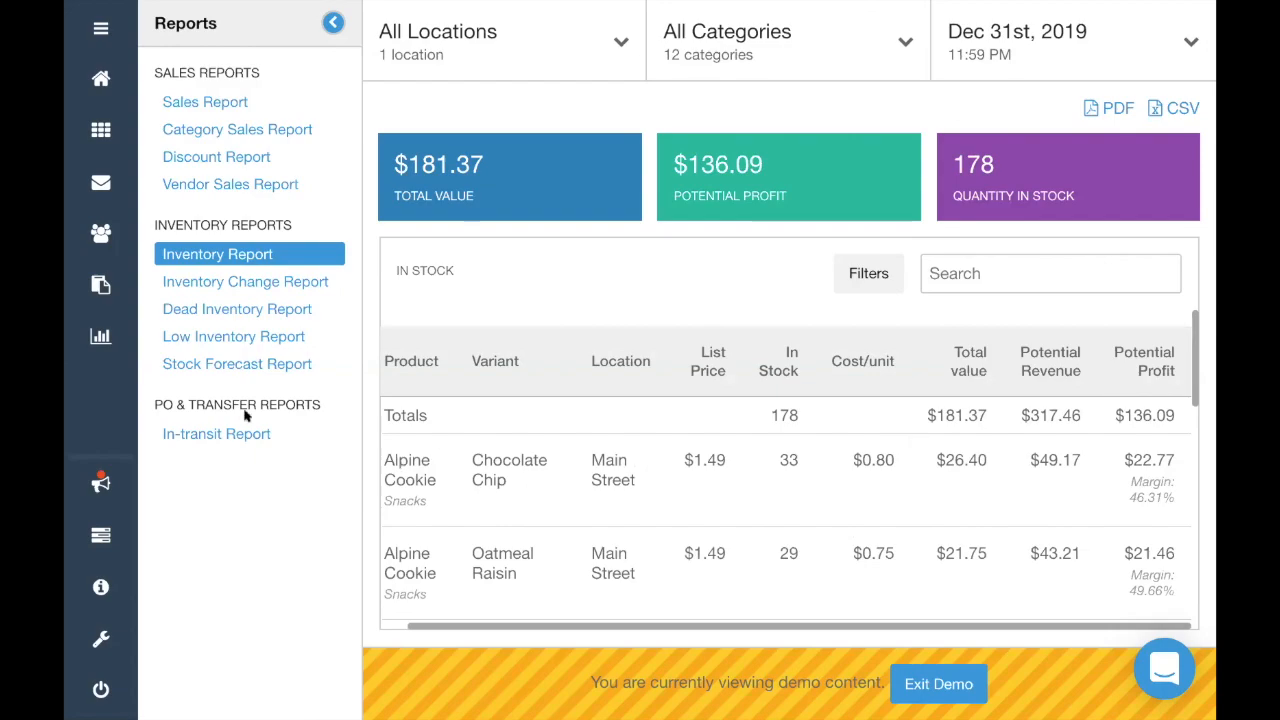
Open the Inventory Change Report and review its summary figures and the products in the inventory changed table
{"action": "left_click", "coordinate": [227, 285]}
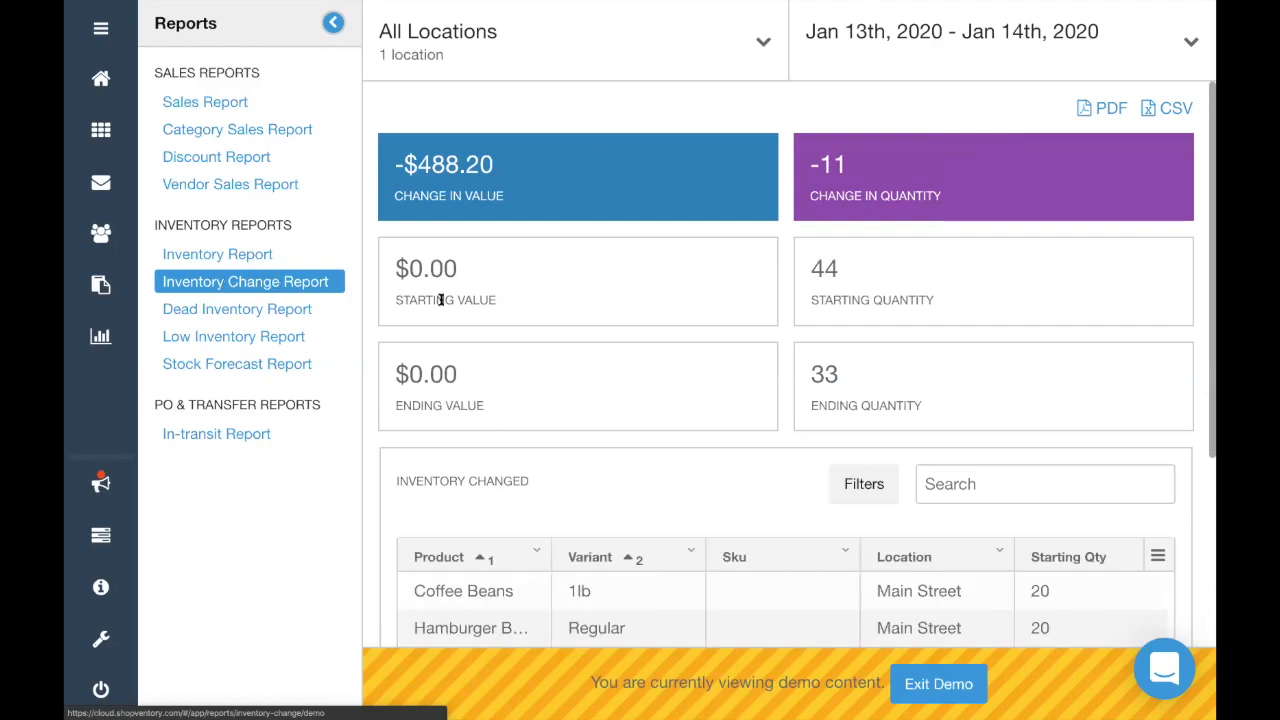
{"action": "scroll", "coordinate": [563, 360], "scroll_direction": "down", "scroll_amount": 2}
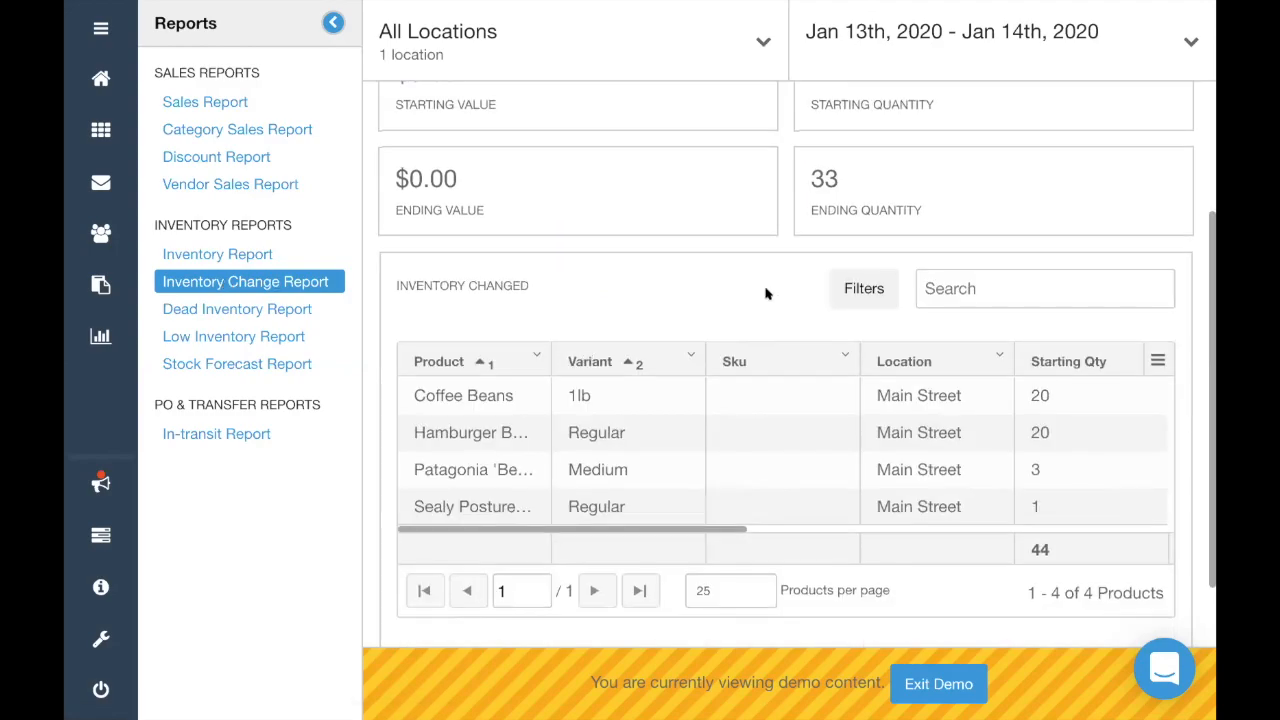
{"action": "scroll", "coordinate": [766, 293], "scroll_direction": "up", "scroll_amount": 2}
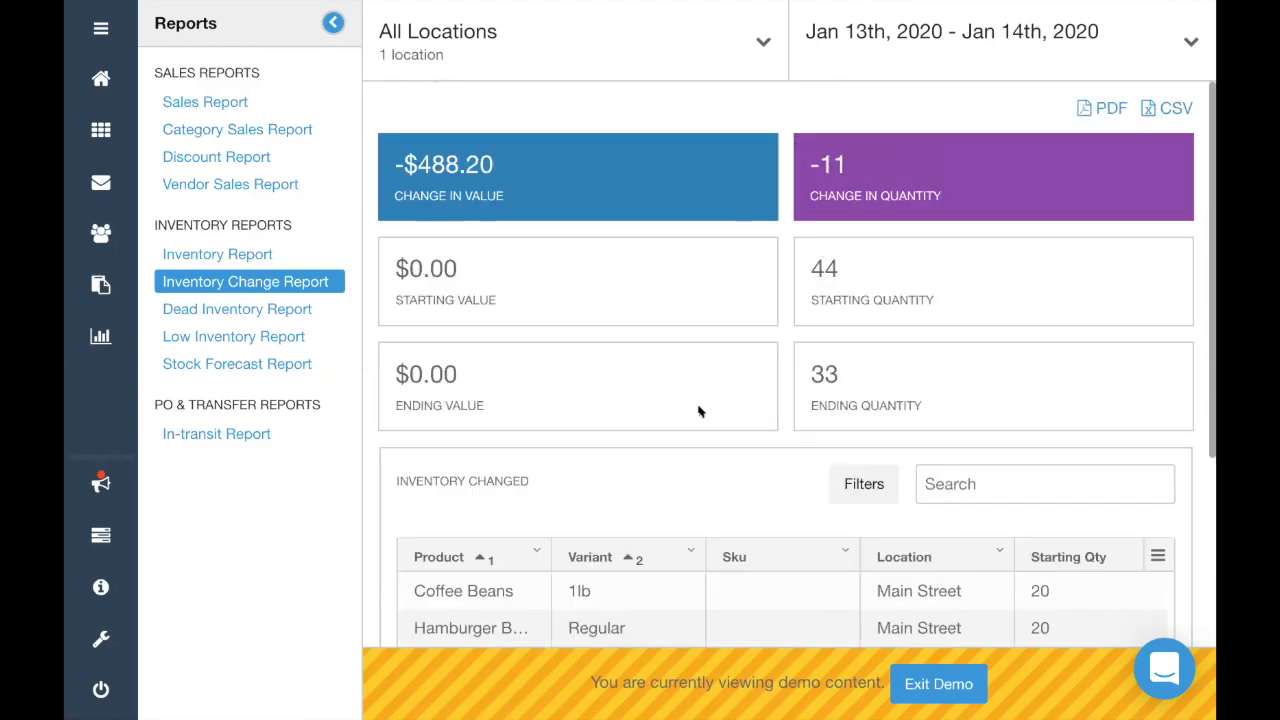
{"action": "scroll", "coordinate": [657, 453], "scroll_direction": "down", "scroll_amount": 1}
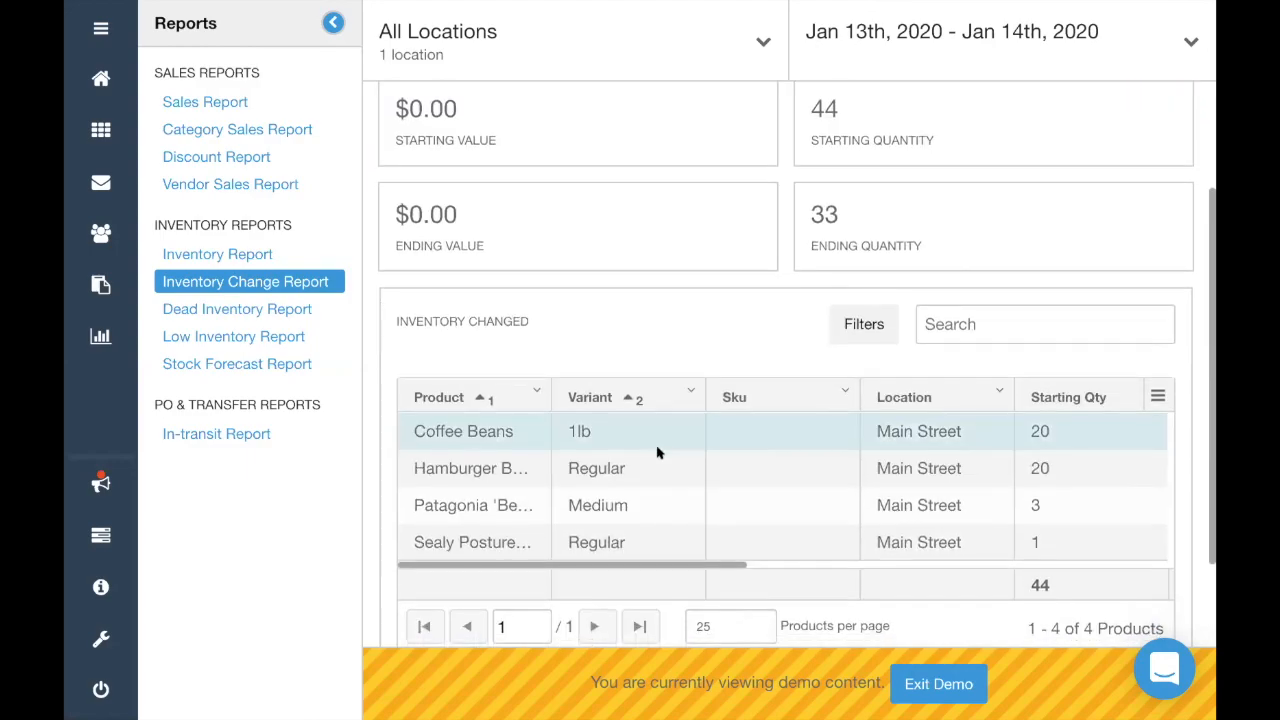
{"action": "scroll", "coordinate": [570, 335], "scroll_direction": "down", "scroll_amount": 1}
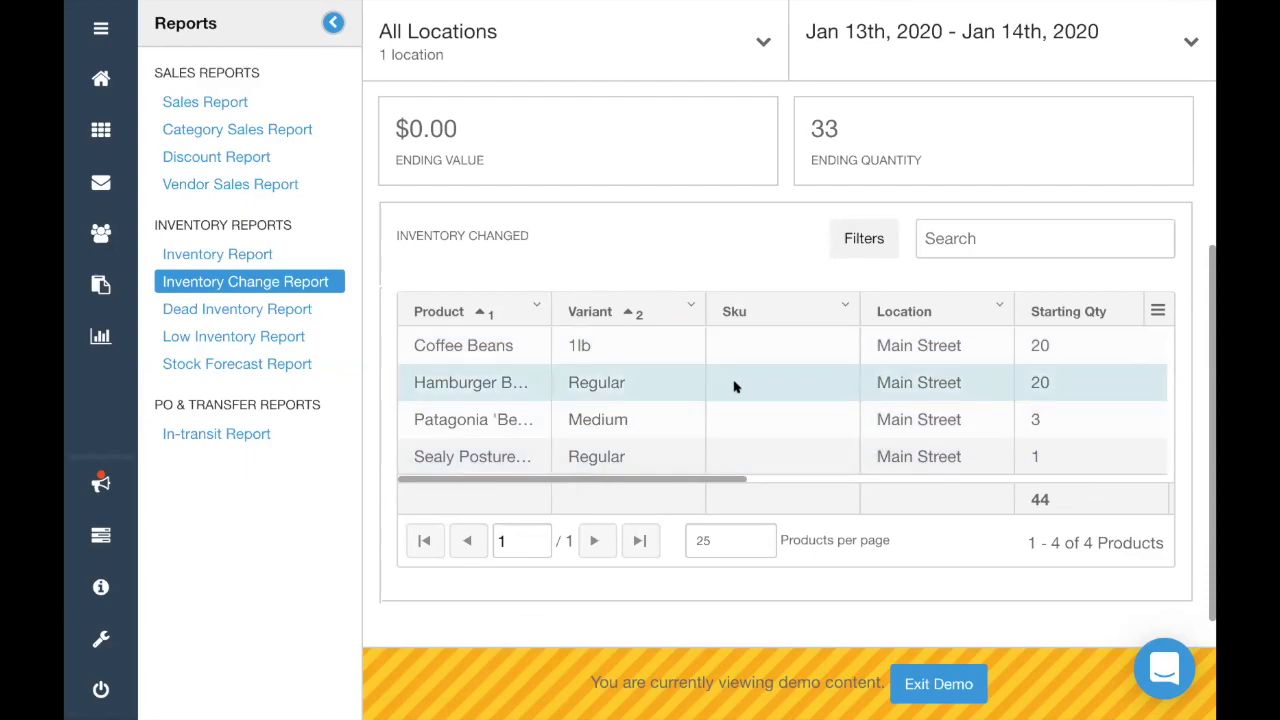
Examine the inventory changed columns from Starting Qty through Added, Removed, Sold, Net Change and Ending Qty
{"action": "scroll", "coordinate": [613, 401], "scroll_direction": "right", "scroll_amount": 5}
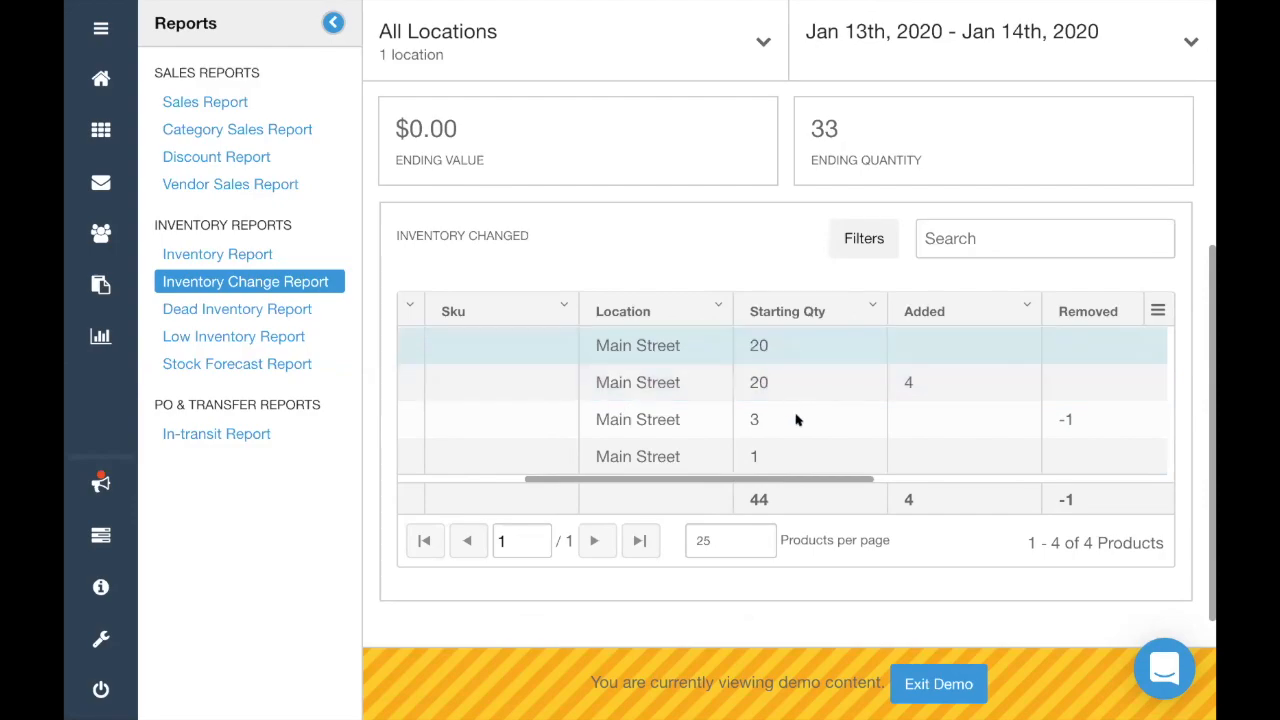
{"action": "scroll", "coordinate": [797, 425], "scroll_direction": "right", "scroll_amount": 3}
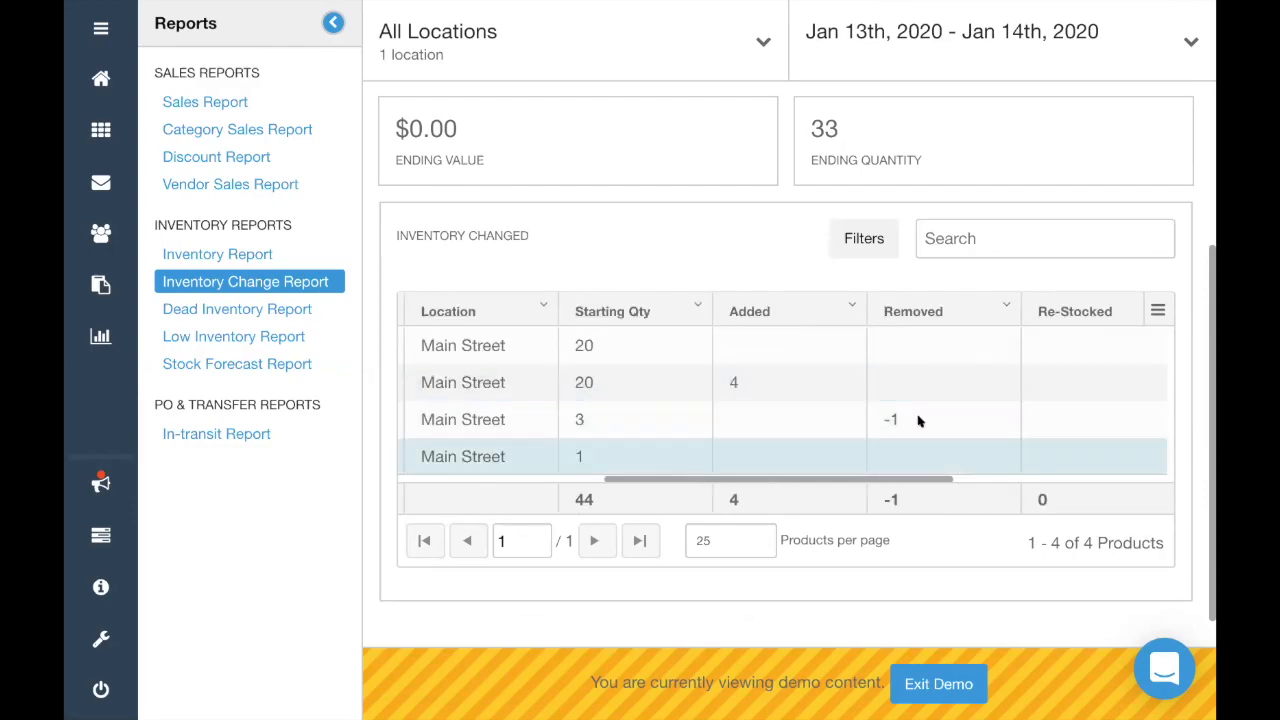
{"action": "scroll", "coordinate": [912, 420], "scroll_direction": "up", "scroll_amount": 1}
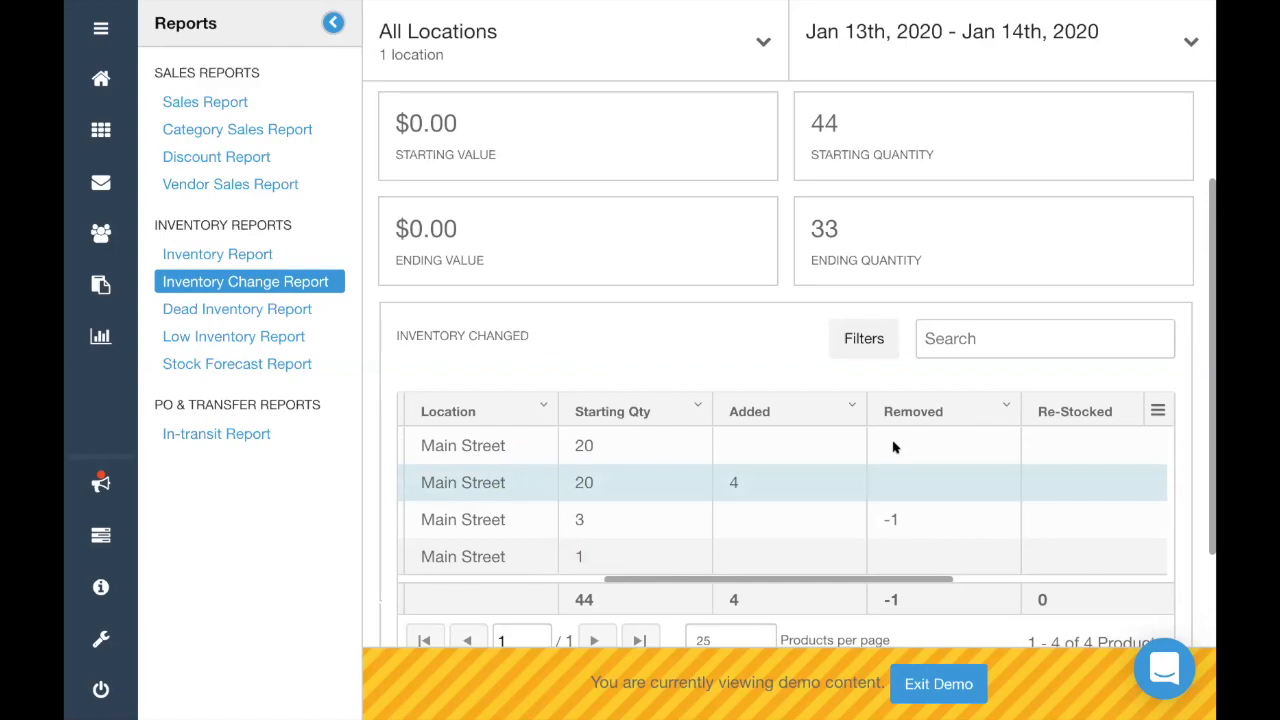
{"action": "scroll", "coordinate": [894, 443], "scroll_direction": "right", "scroll_amount": 3}
{"action": "scroll", "coordinate": [893, 449], "scroll_direction": "right", "scroll_amount": 3}
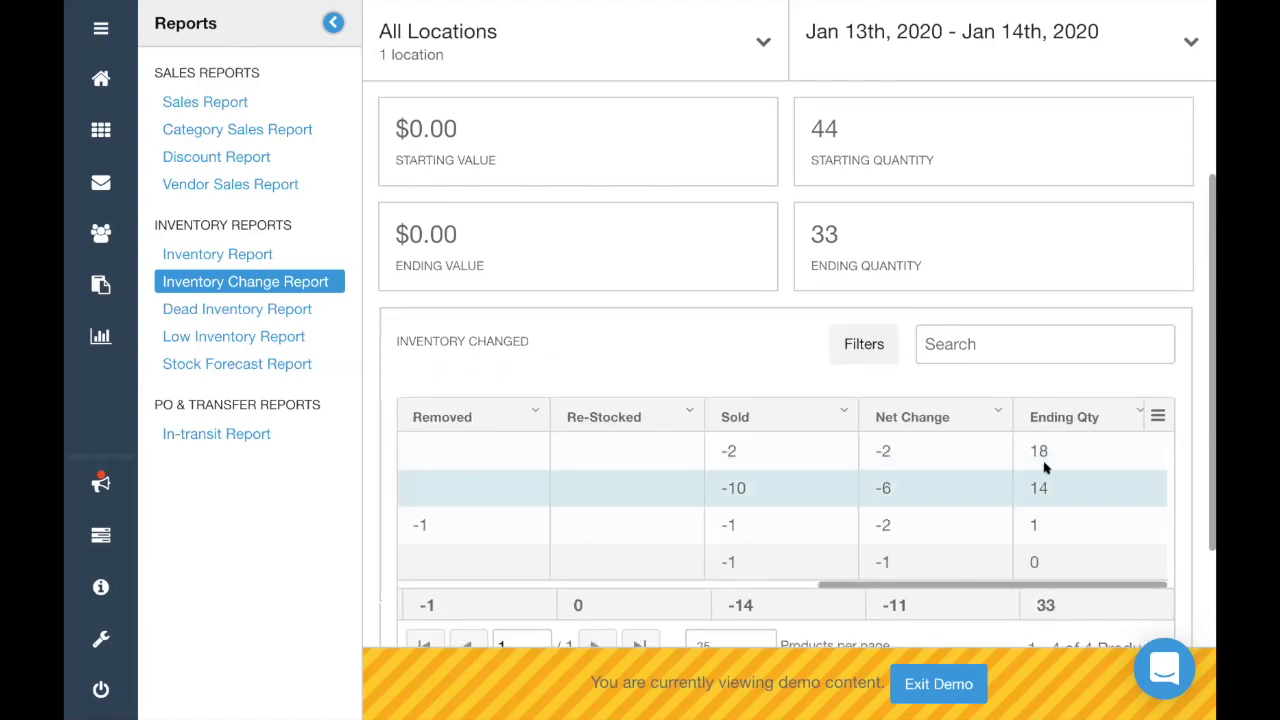
{"action": "scroll", "coordinate": [1083, 484], "scroll_direction": "down", "scroll_amount": 1}
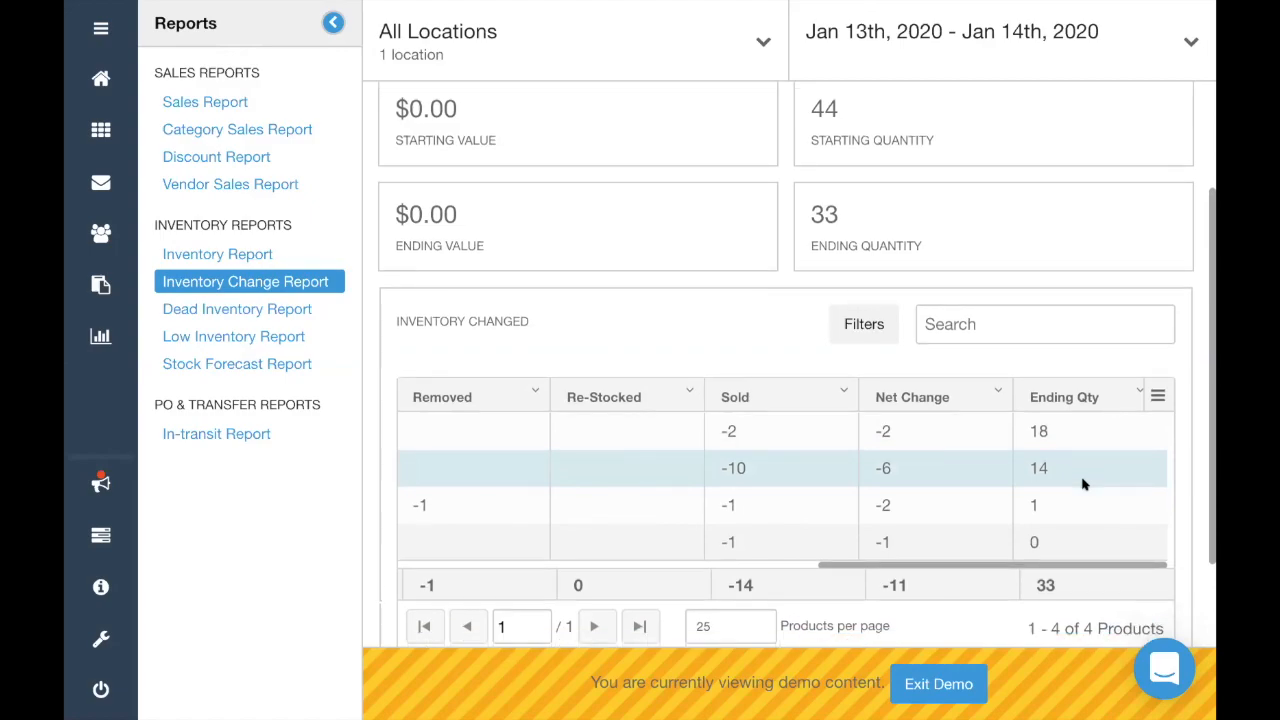
{"action": "scroll", "coordinate": [1083, 484], "scroll_direction": "left", "scroll_amount": 6}
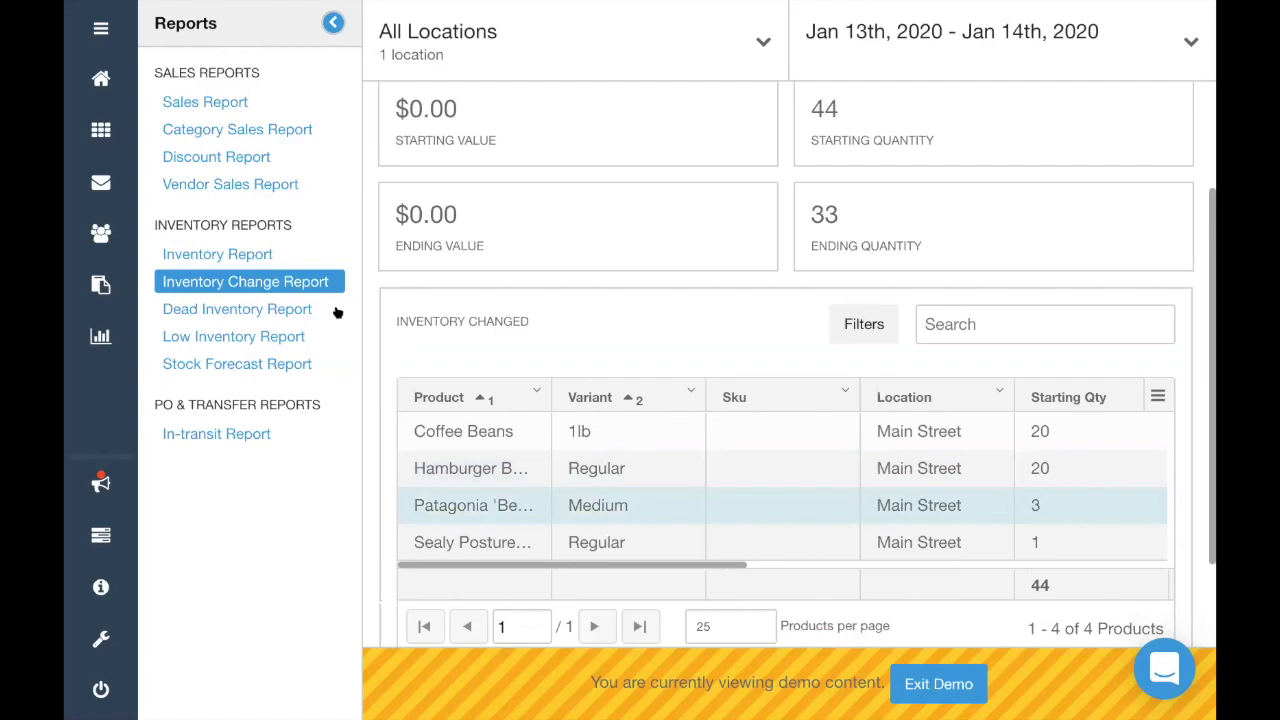
Open the Dead Inventory Report, set a custom range of 21 days since last sale, and review the listed products
{"action": "left_click", "coordinate": [293, 310]}
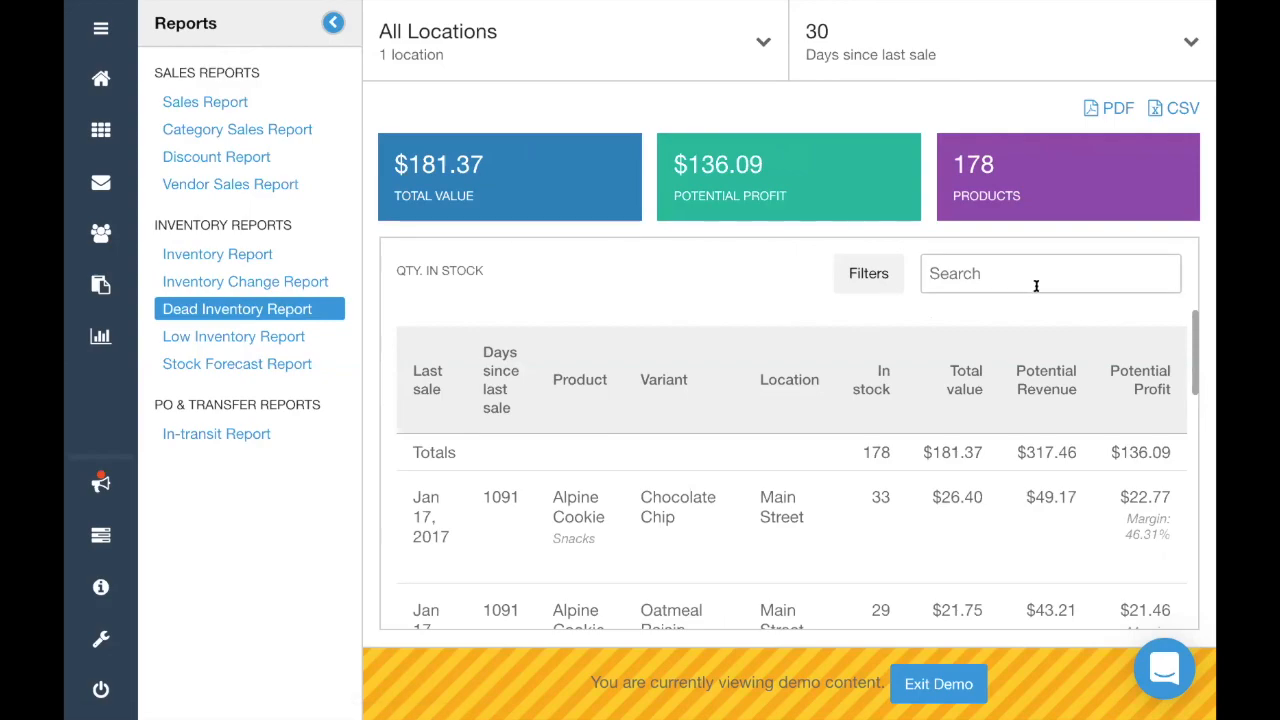
{"action": "left_click", "coordinate": [1026, 48]}
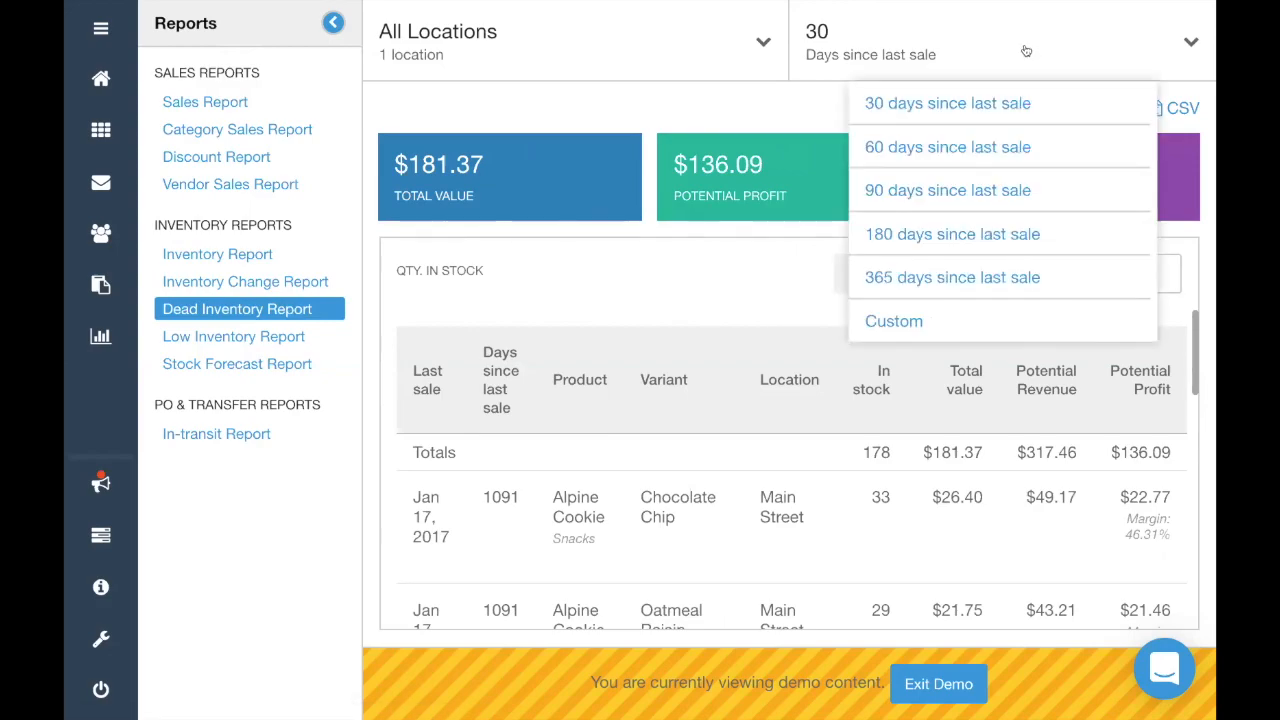
{"action": "left_click", "coordinate": [894, 322]}
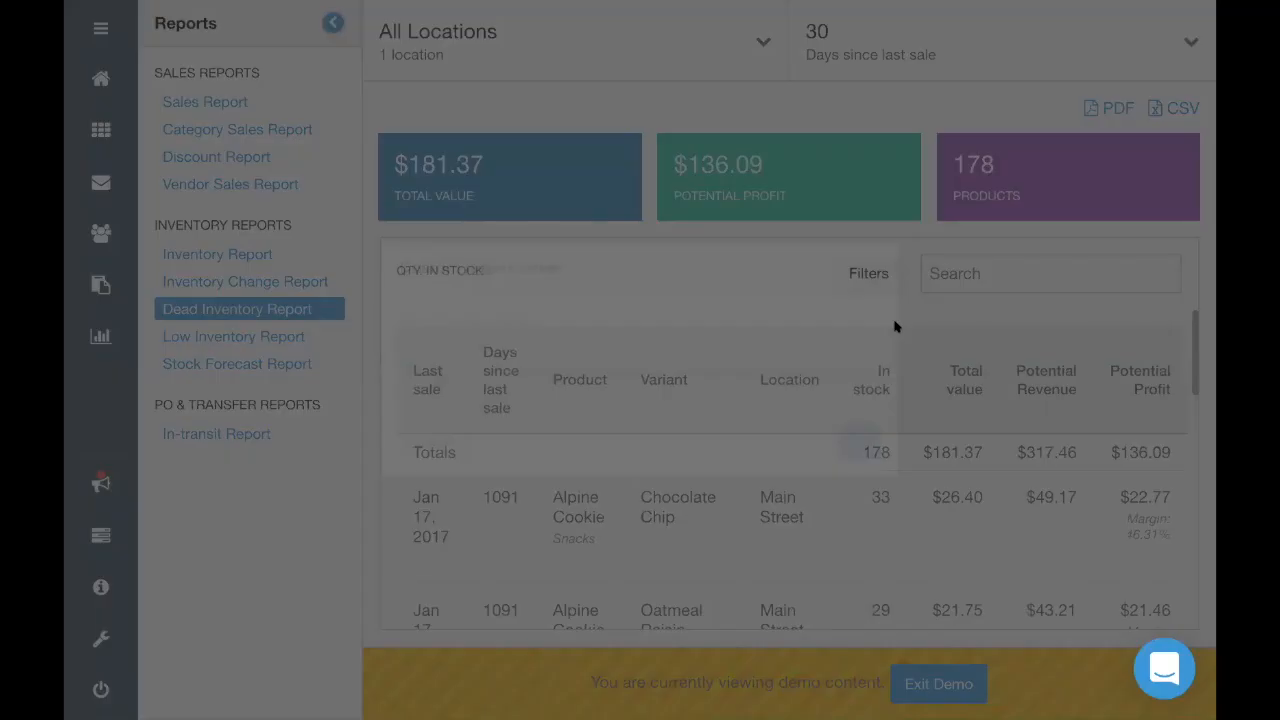
{"action": "type", "text": "21"}
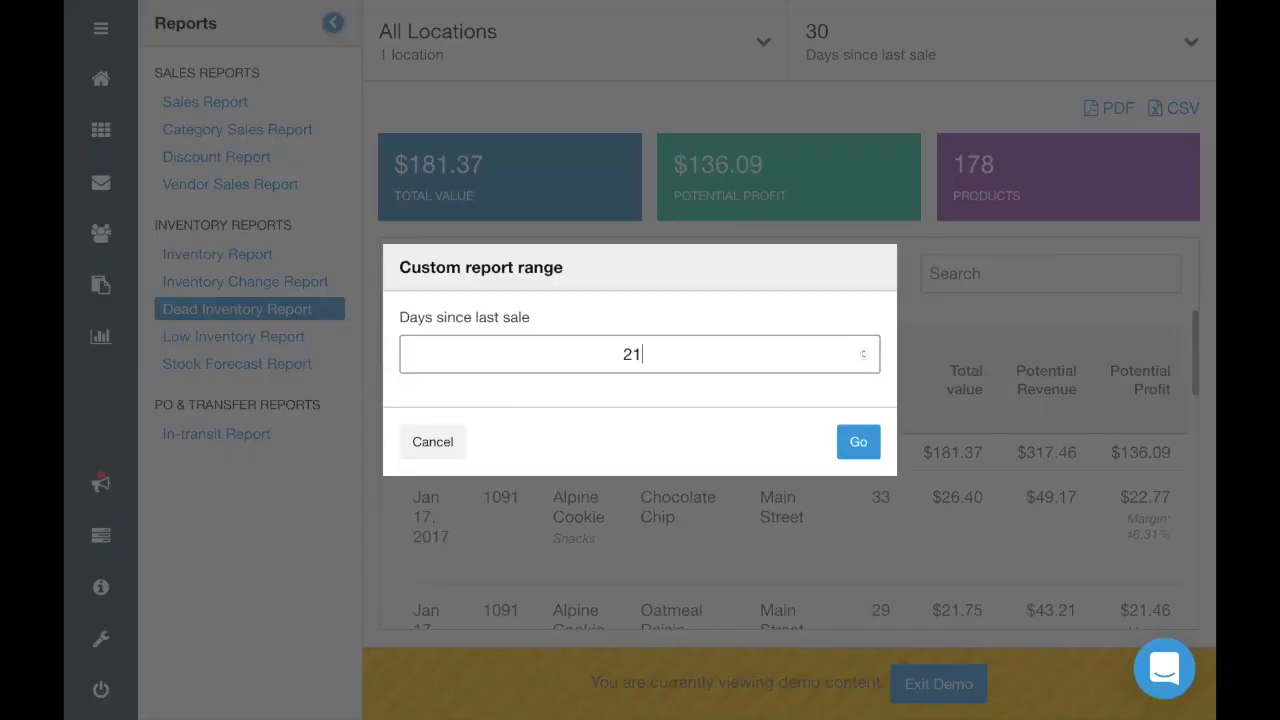
{"action": "key", "text": "Return"}
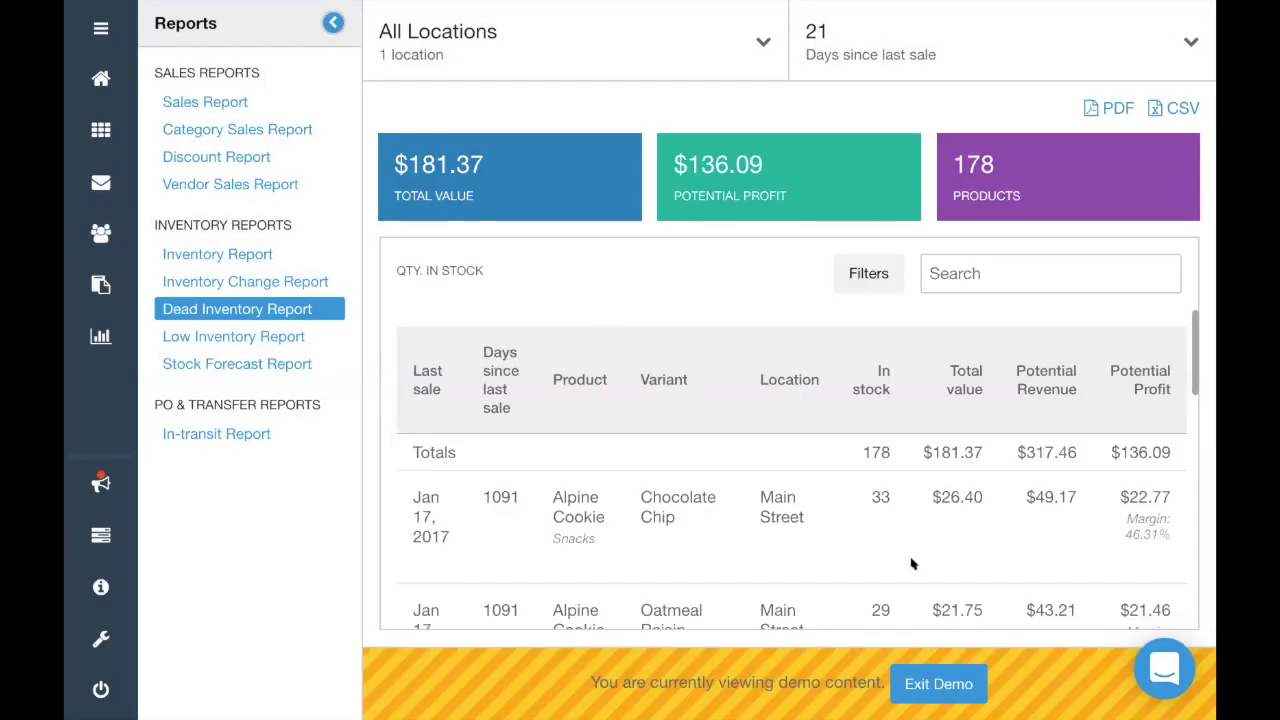
{"action": "scroll", "coordinate": [911, 564], "scroll_direction": "down", "scroll_amount": 1}
{"action": "scroll", "coordinate": [911, 564], "scroll_direction": "down", "scroll_amount": 1}
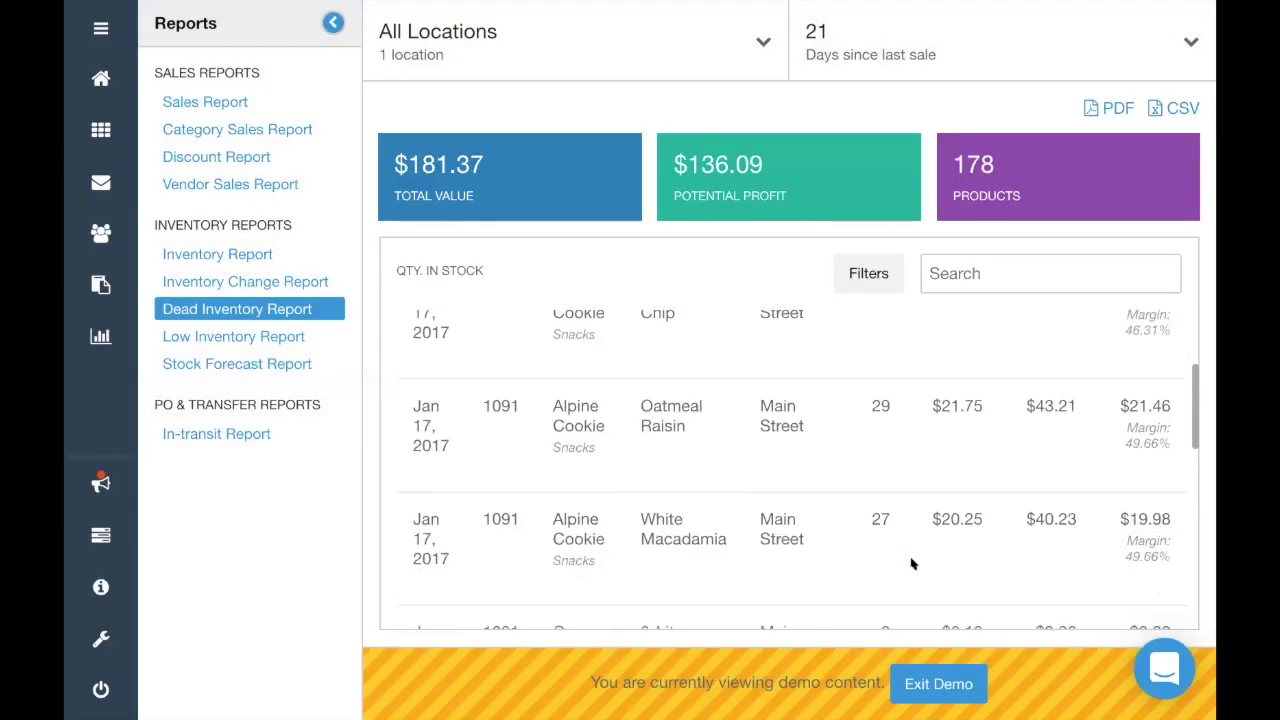
View the Stock Forecast Report, and examine the first Declan Creek T-Shirt row of the In-transit Report through its total value
{"action": "left_click", "coordinate": [235, 366]}
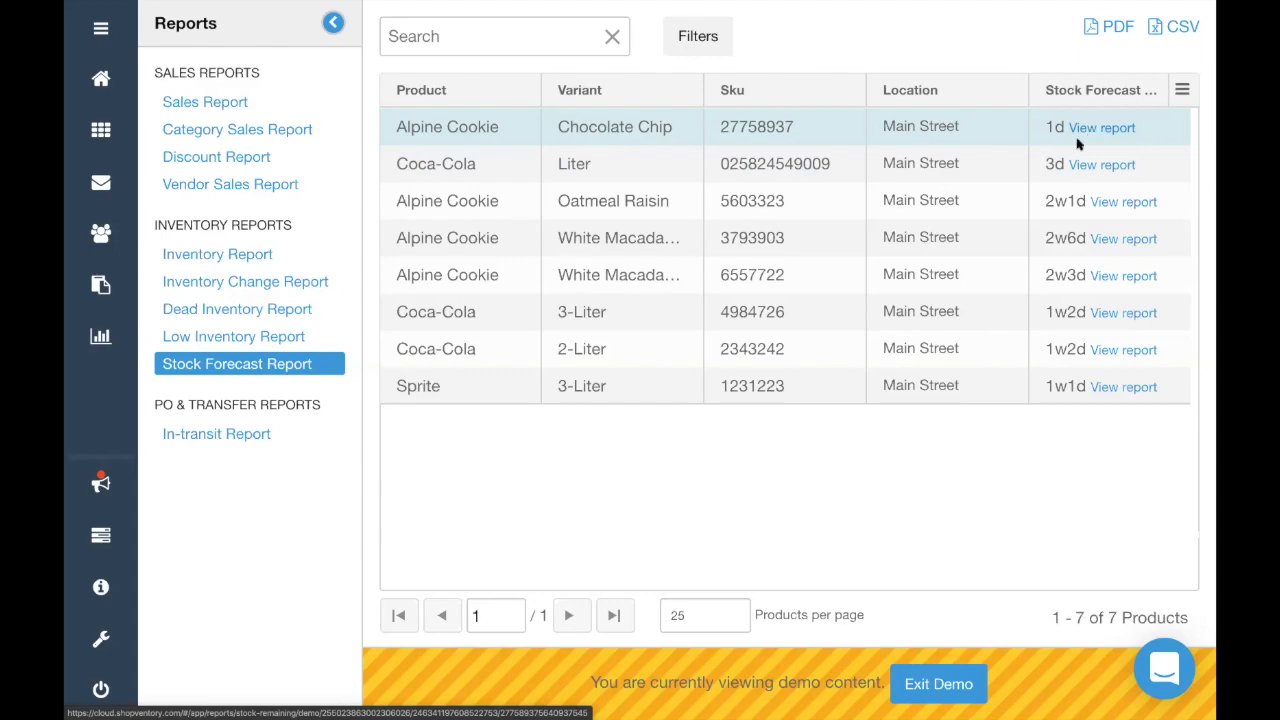
{"action": "left_click", "coordinate": [294, 436]}
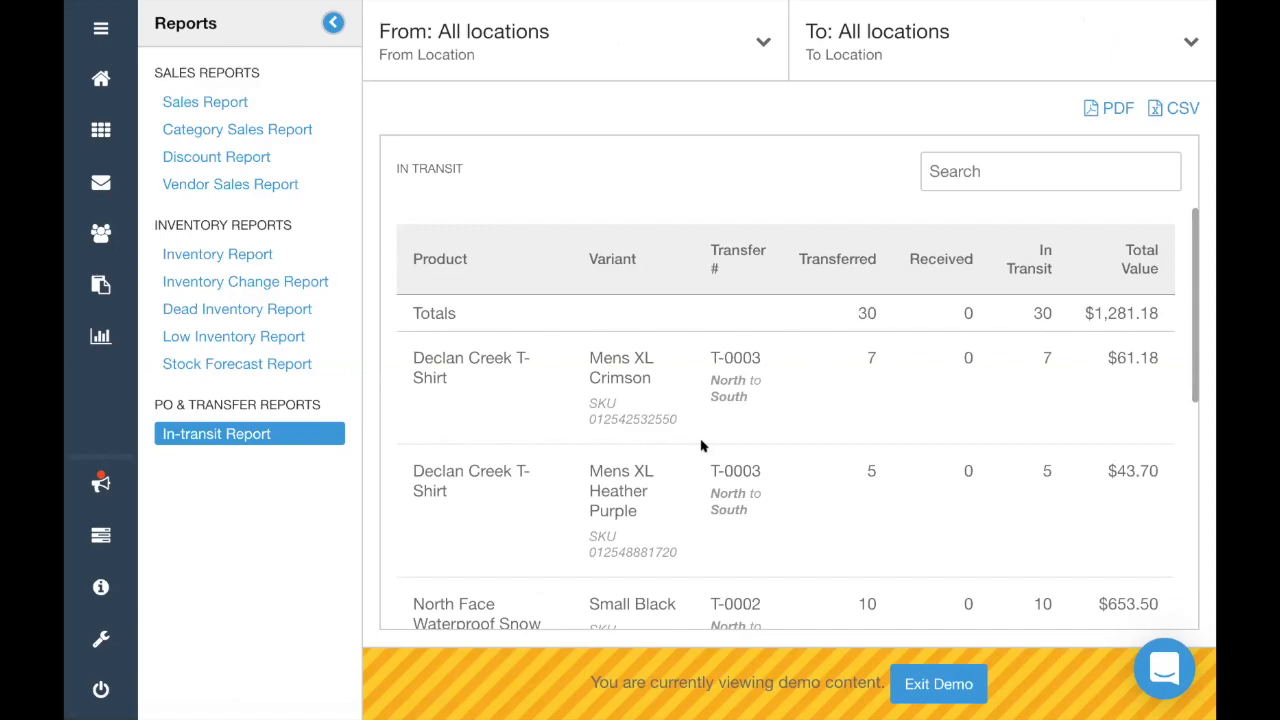
{"action": "triple_click", "coordinate": [491, 380]}
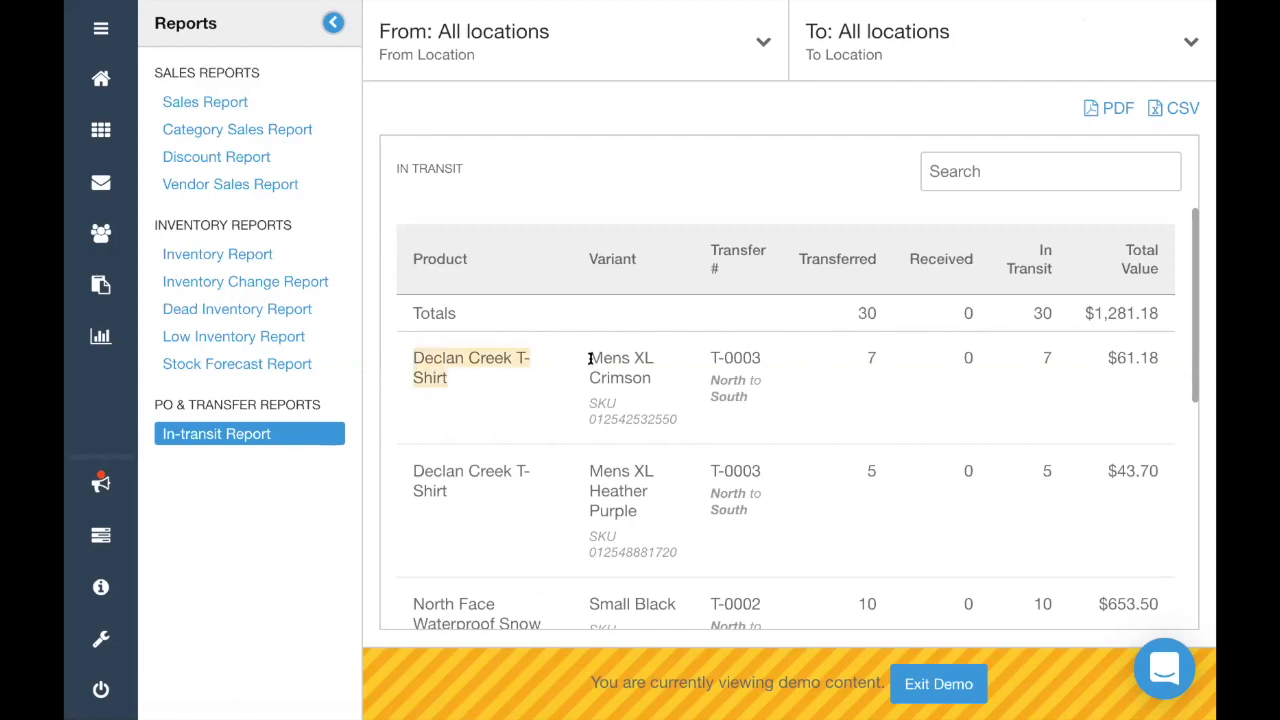
{"action": "triple_click", "coordinate": [660, 376]}
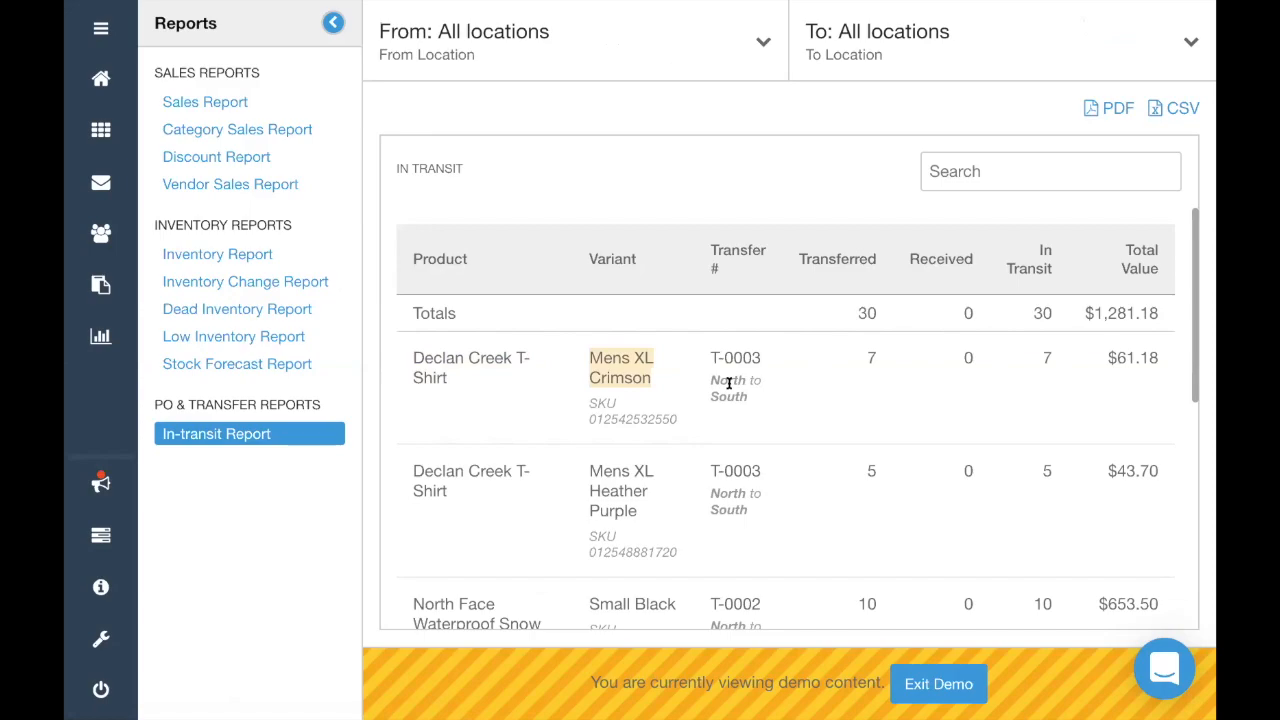
{"action": "double_click", "coordinate": [729, 381]}
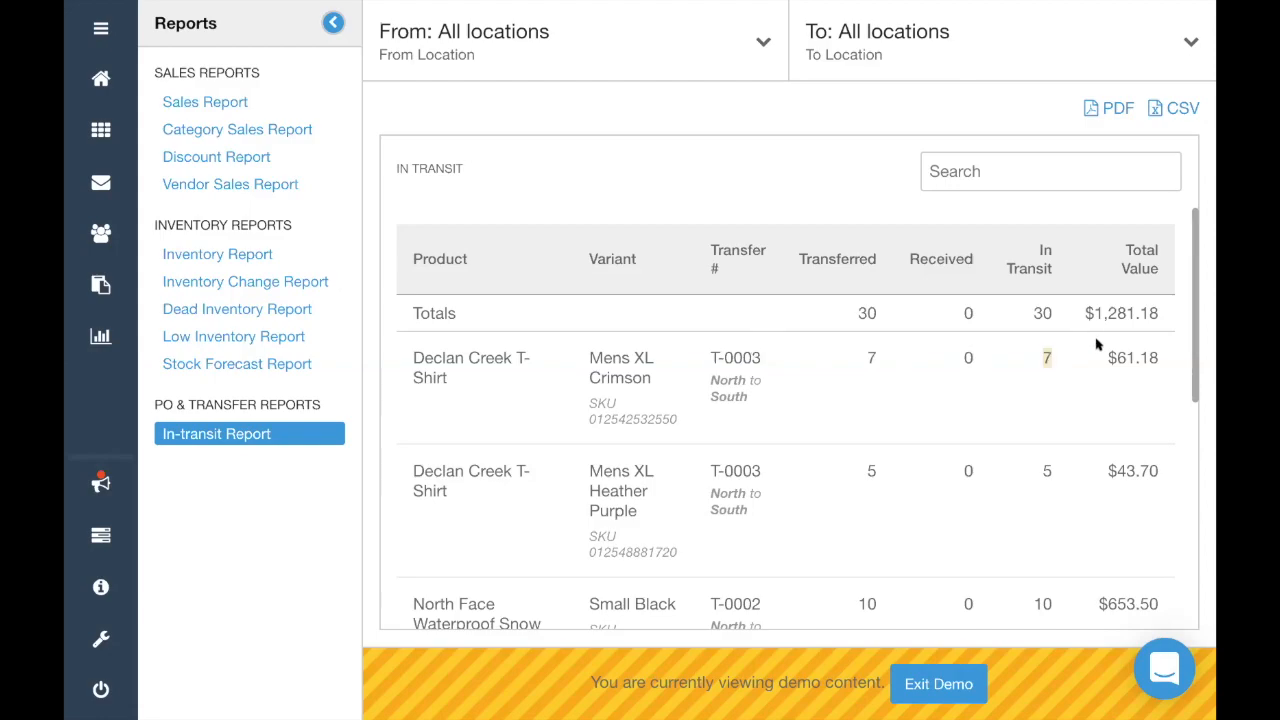
{"action": "left_click_drag", "start_coordinate": [1107, 353], "coordinate": [1160, 353]}
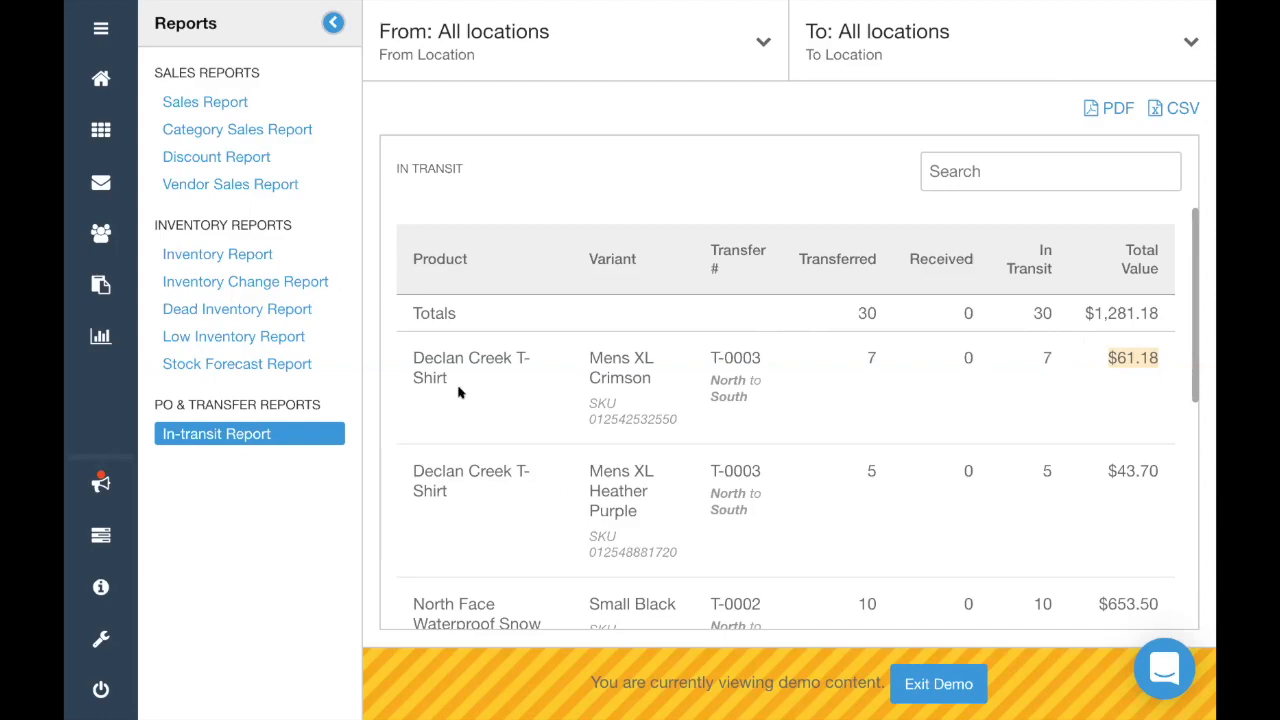
Exit the demo content and view the PO's and Sales by Location custom reports
{"action": "left_click", "coordinate": [922, 684]}
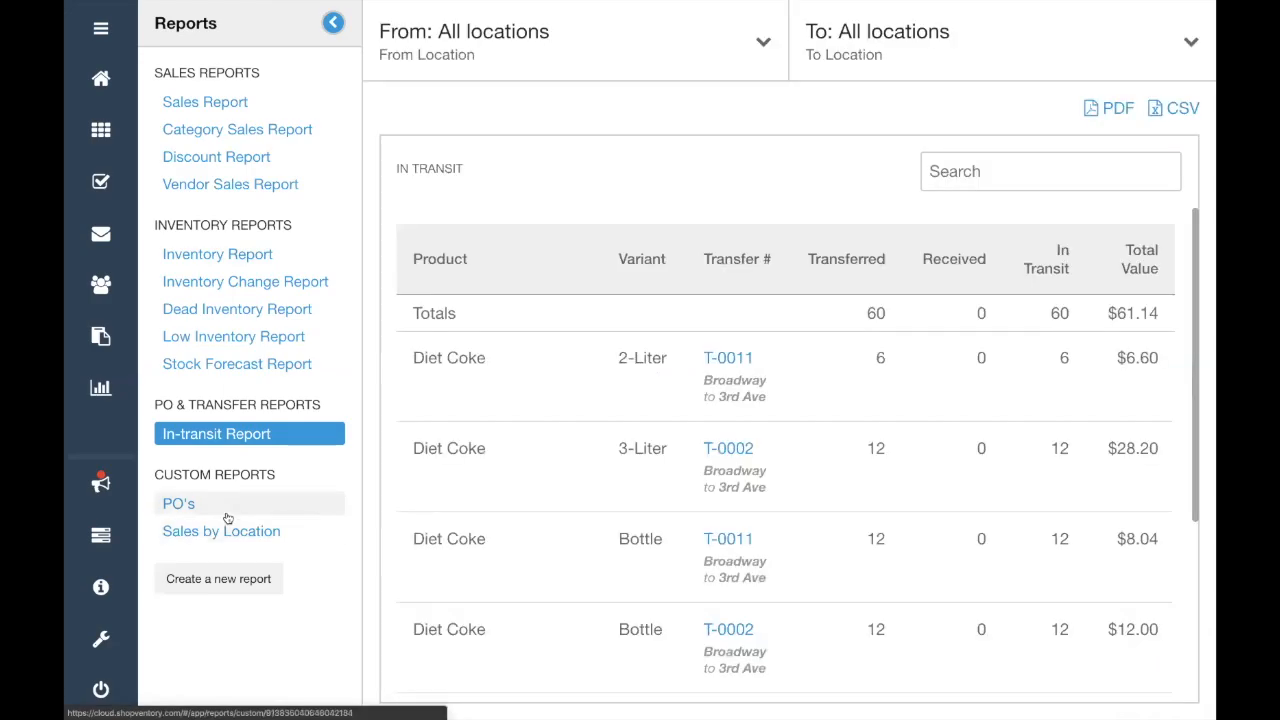
{"action": "left_click", "coordinate": [227, 512]}
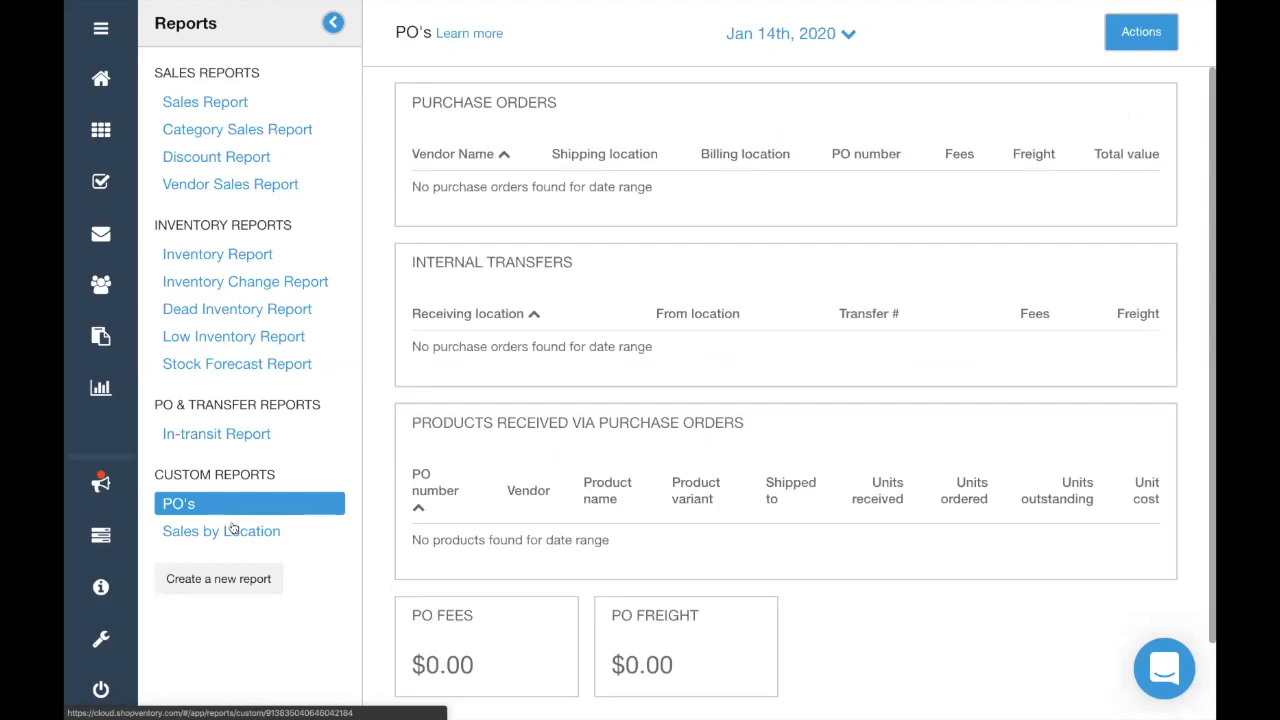
{"action": "left_click", "coordinate": [229, 528]}
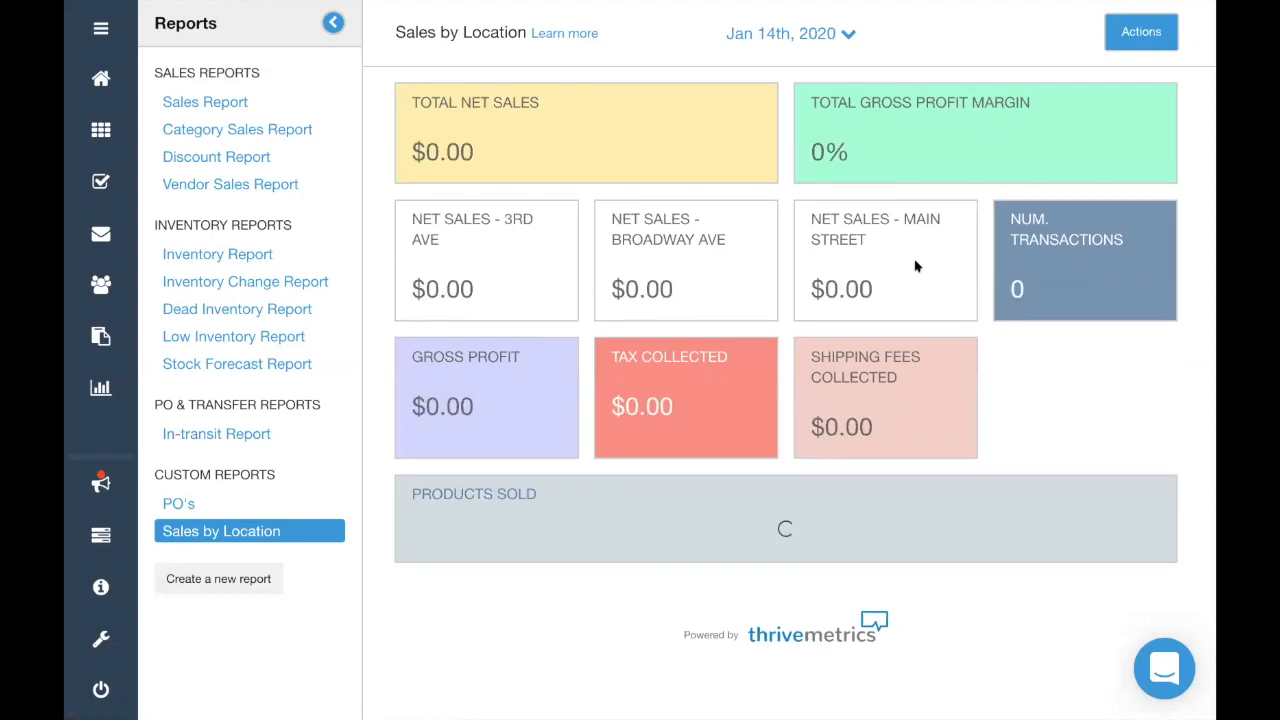
Edit the Sales by Location report and add the Inventory Change widget from the available widgets
{"action": "left_click", "coordinate": [1155, 31]}
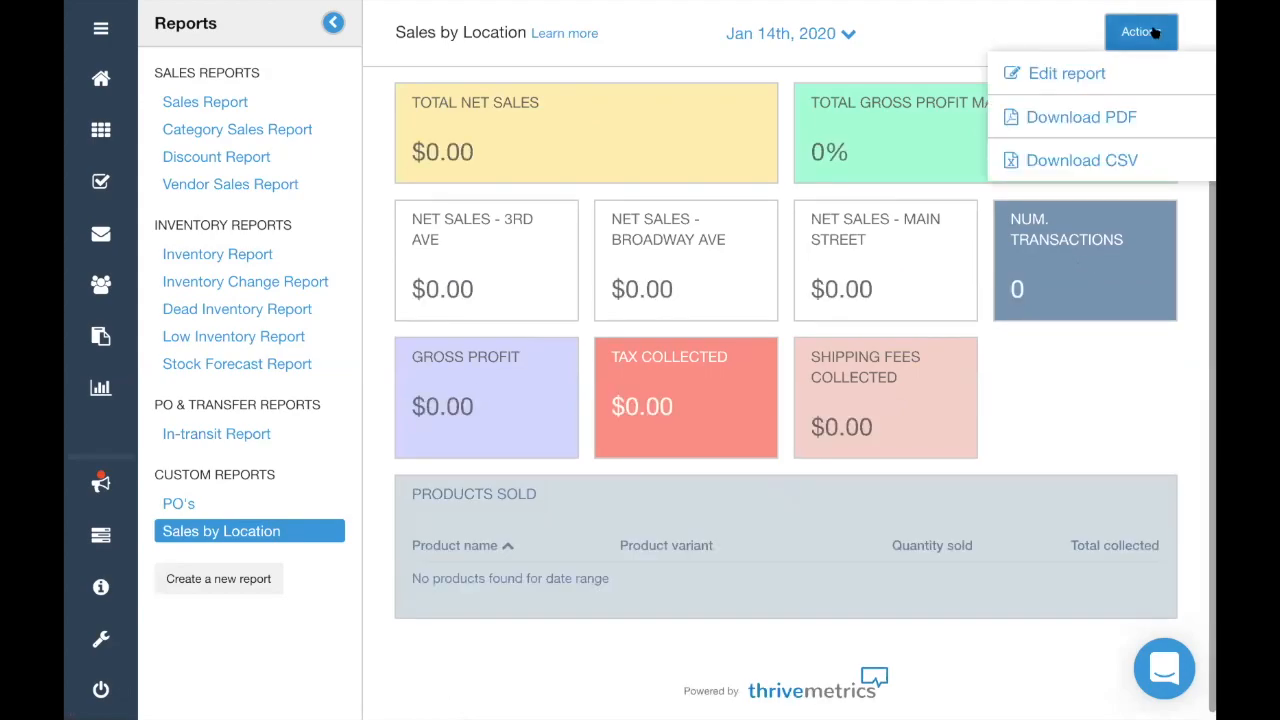
{"action": "left_click", "coordinate": [1053, 75]}
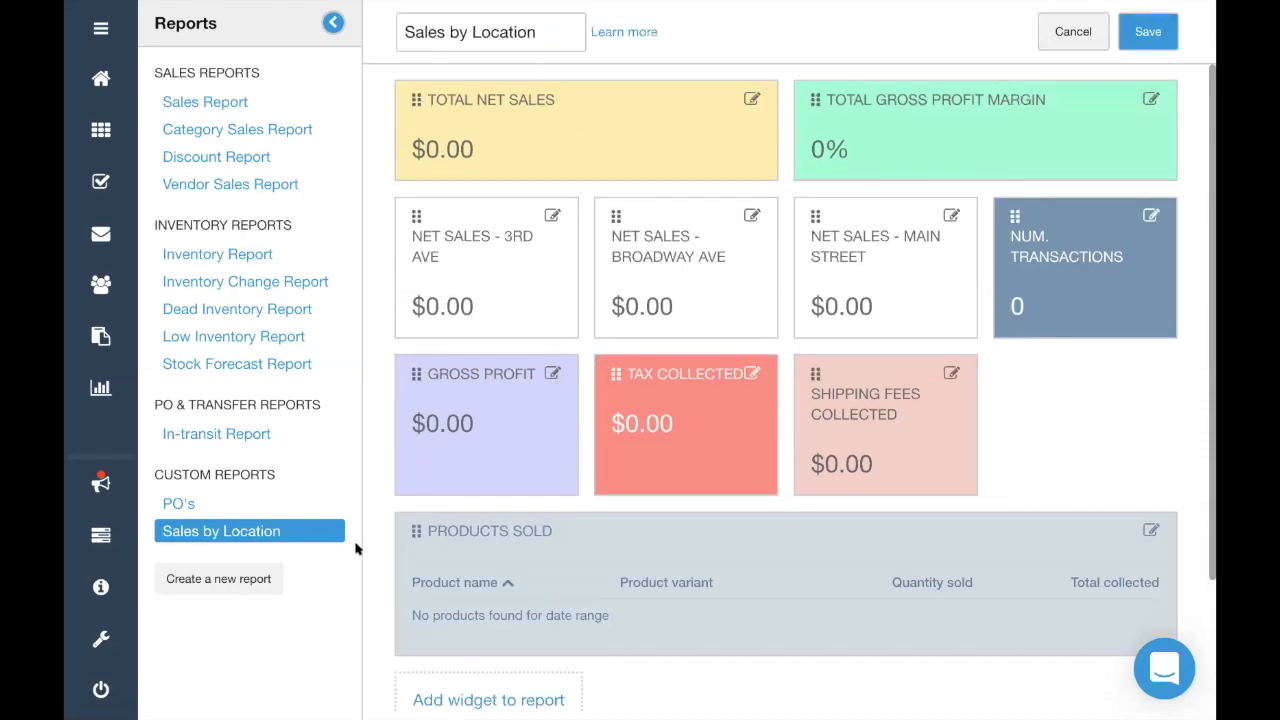
{"action": "scroll", "coordinate": [475, 695], "scroll_direction": "down", "scroll_amount": 3}
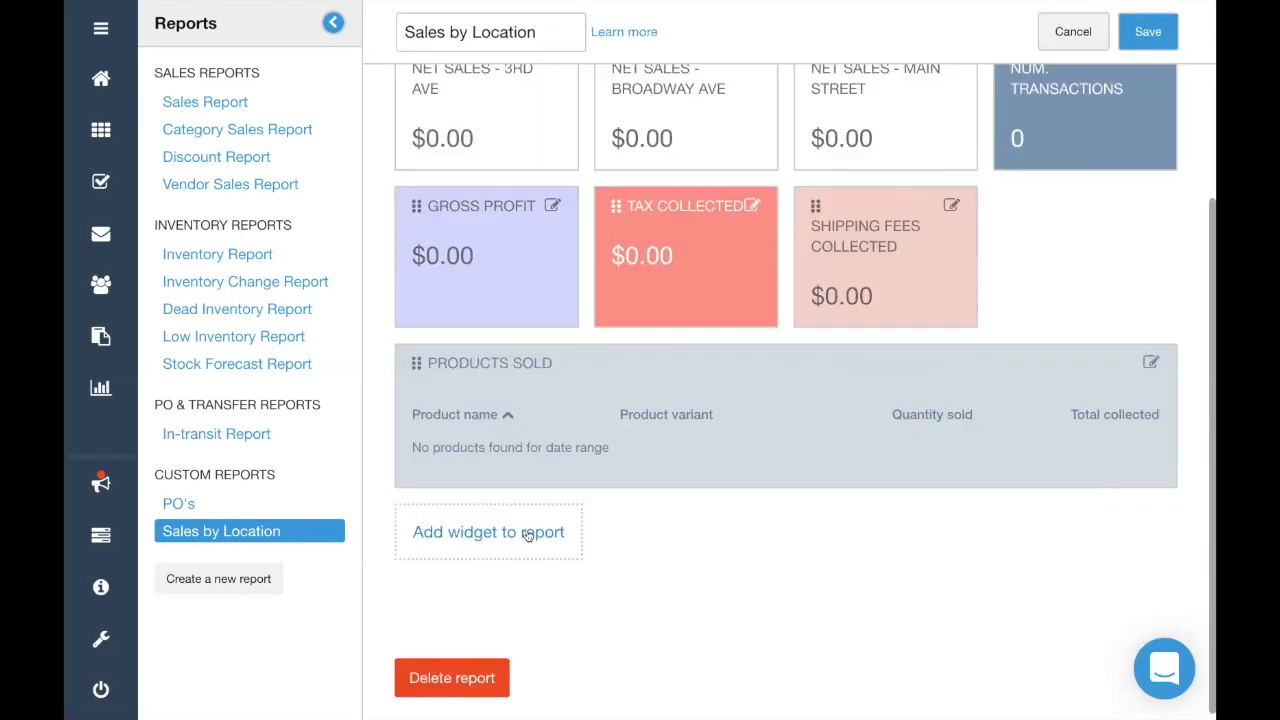
{"action": "left_click", "coordinate": [524, 532]}
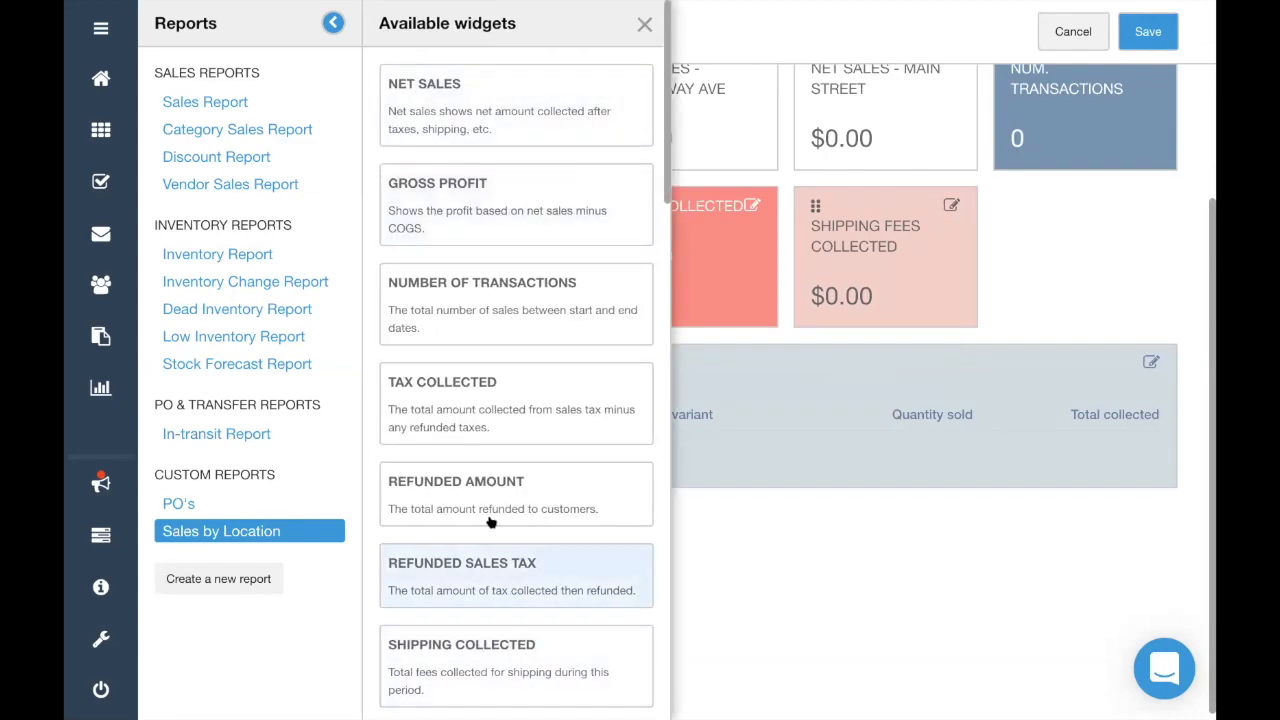
{"action": "scroll", "coordinate": [490, 520], "scroll_direction": "down", "scroll_amount": 3}
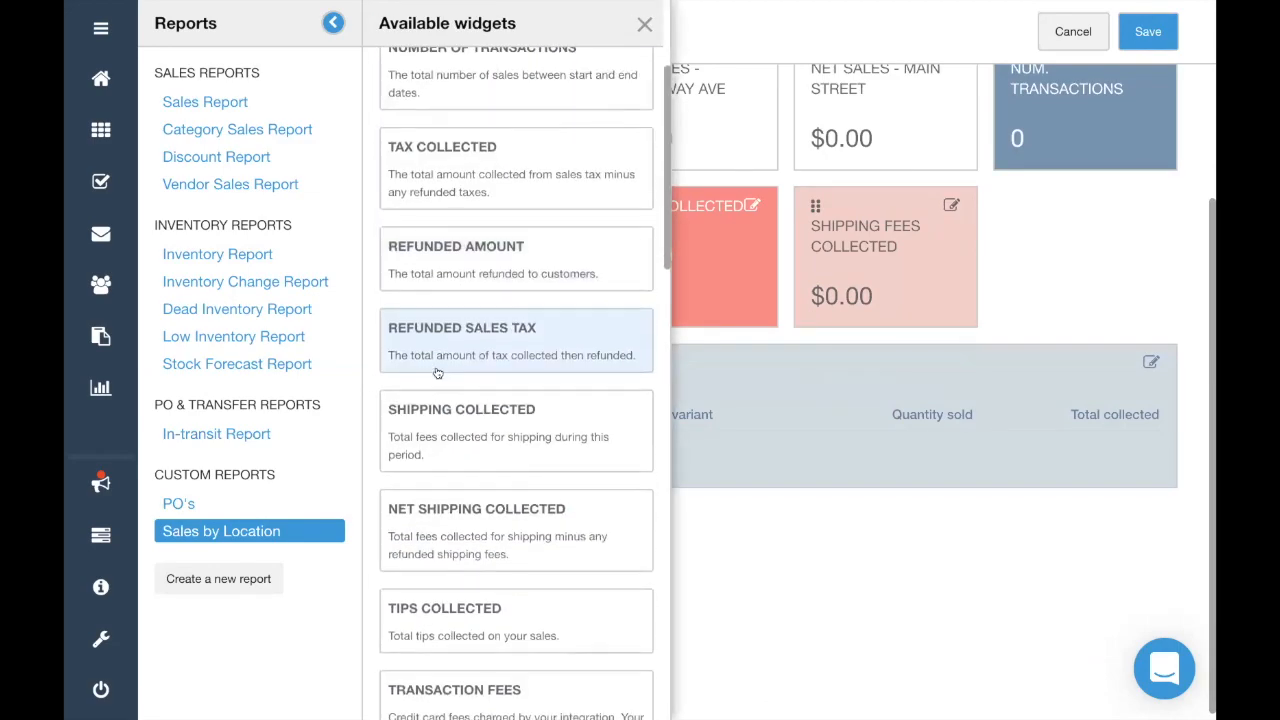
{"action": "scroll", "coordinate": [437, 372], "scroll_direction": "down", "scroll_amount": 7}
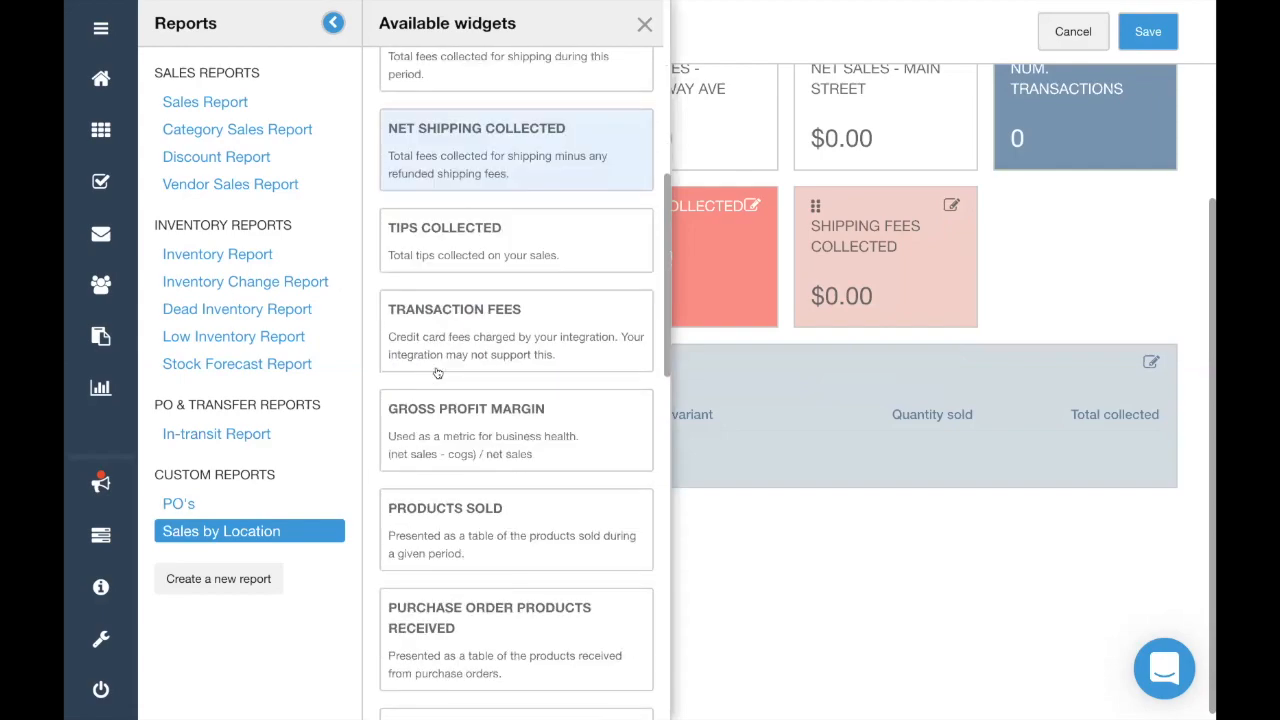
{"action": "scroll", "coordinate": [437, 372], "scroll_direction": "down", "scroll_amount": 2}
{"action": "scroll", "coordinate": [437, 372], "scroll_direction": "down", "scroll_amount": 5}
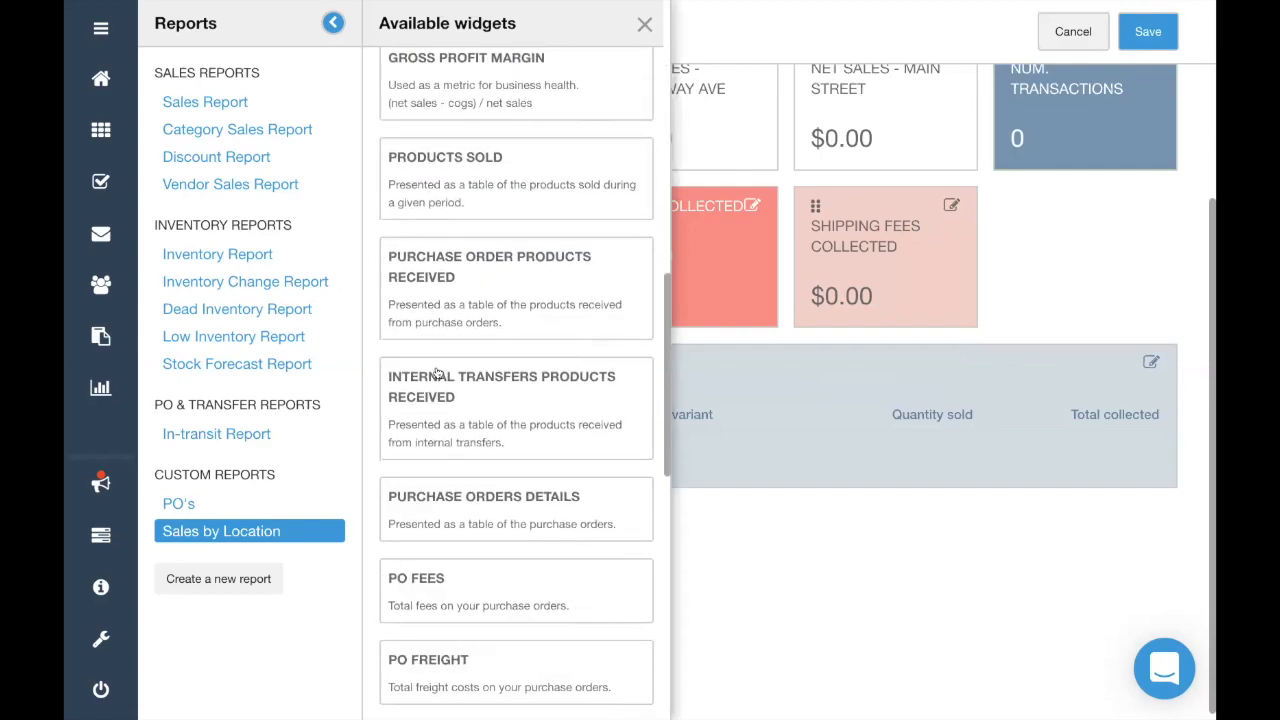
{"action": "scroll", "coordinate": [437, 372], "scroll_direction": "down", "scroll_amount": 6}
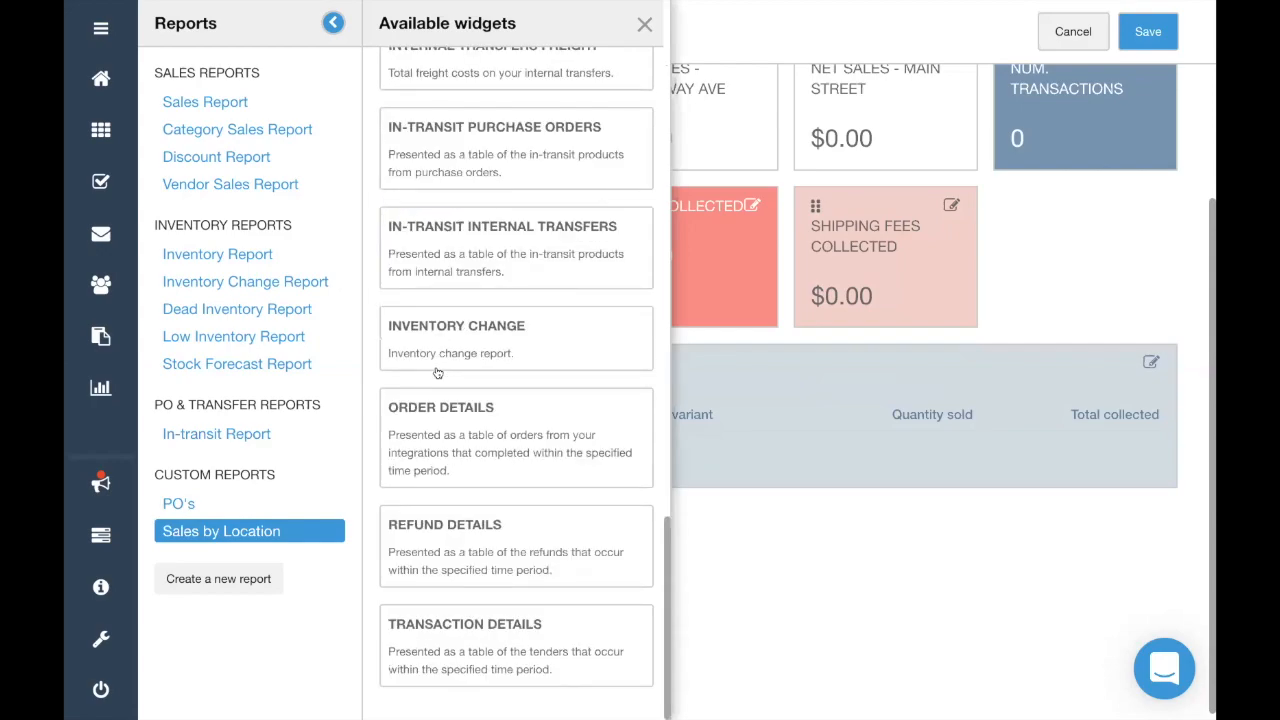
{"action": "left_click", "coordinate": [459, 352]}
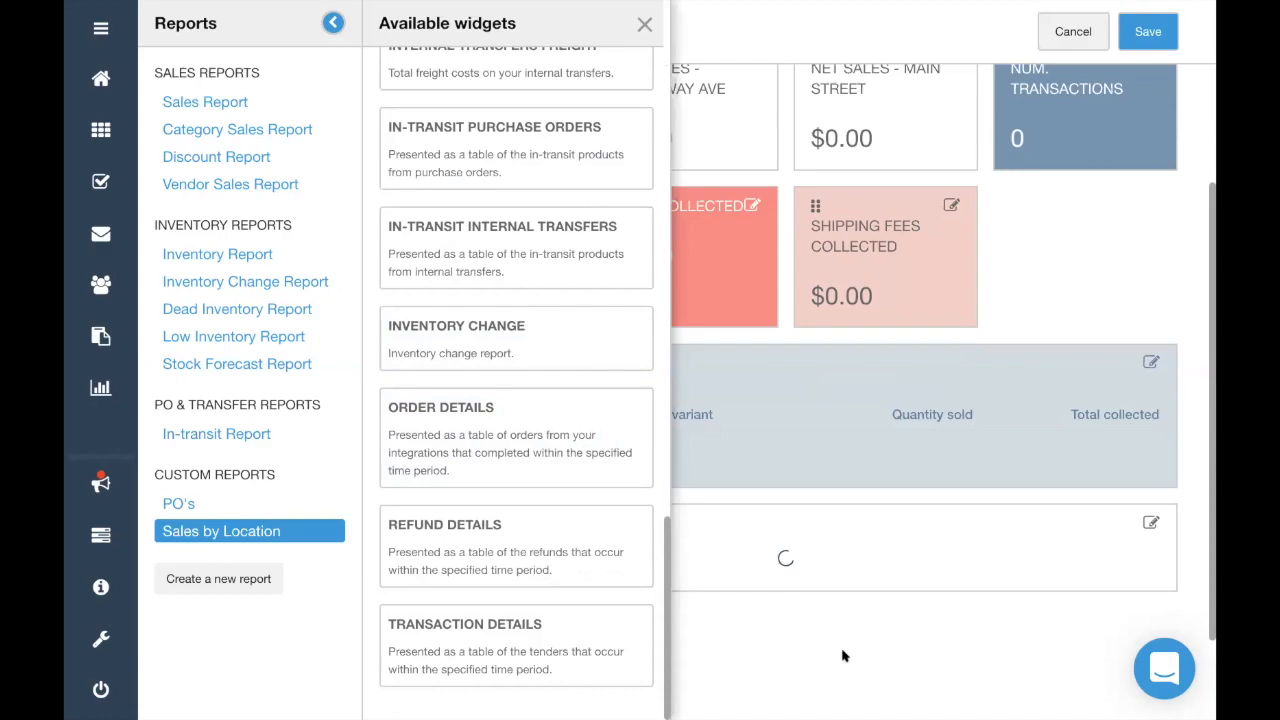
{"action": "left_click", "coordinate": [644, 24]}
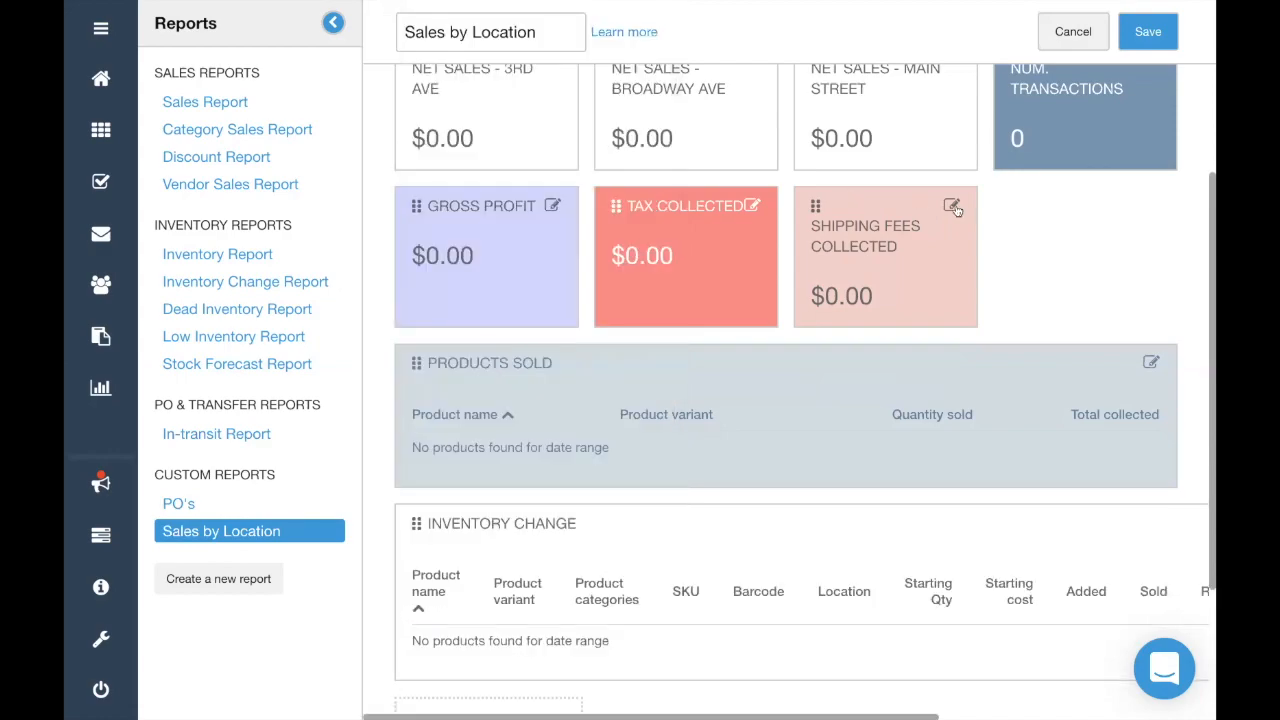
Review the widget options for Shipping fees collected without applying anything, and discard the unsaved report changes
{"action": "left_click", "coordinate": [952, 206]}
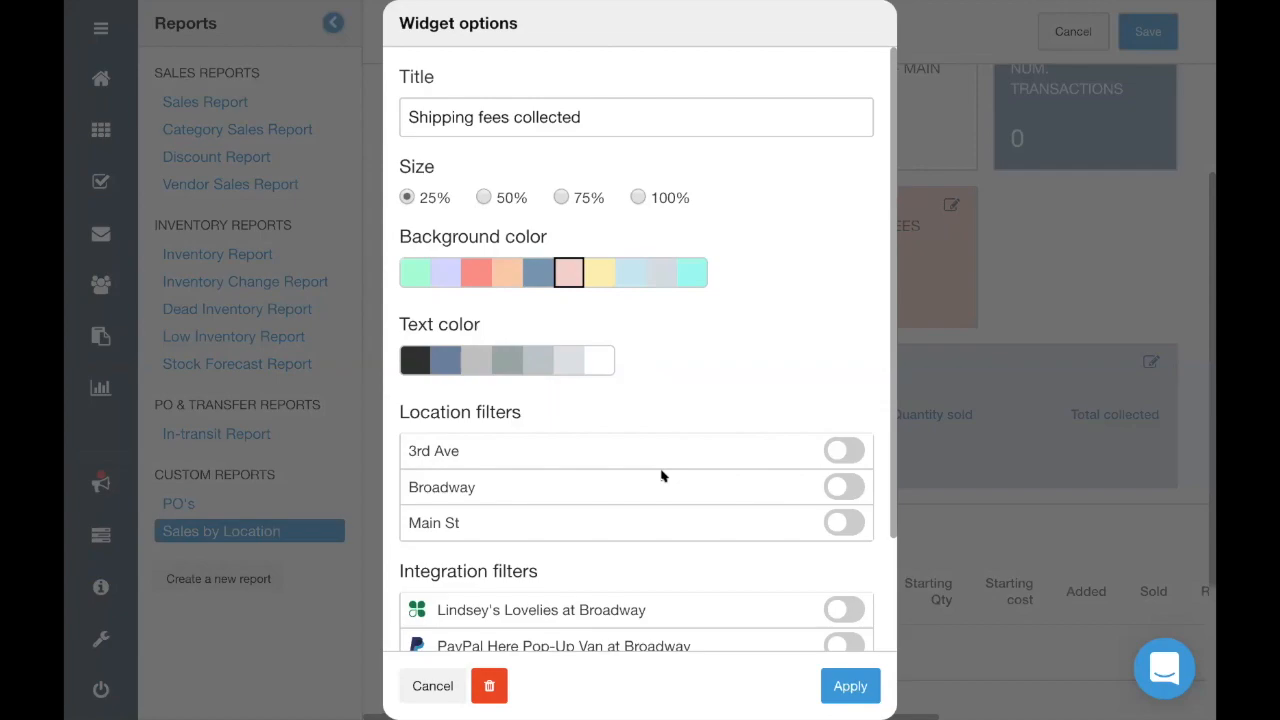
{"action": "scroll", "coordinate": [660, 477], "scroll_direction": "down", "scroll_amount": 2}
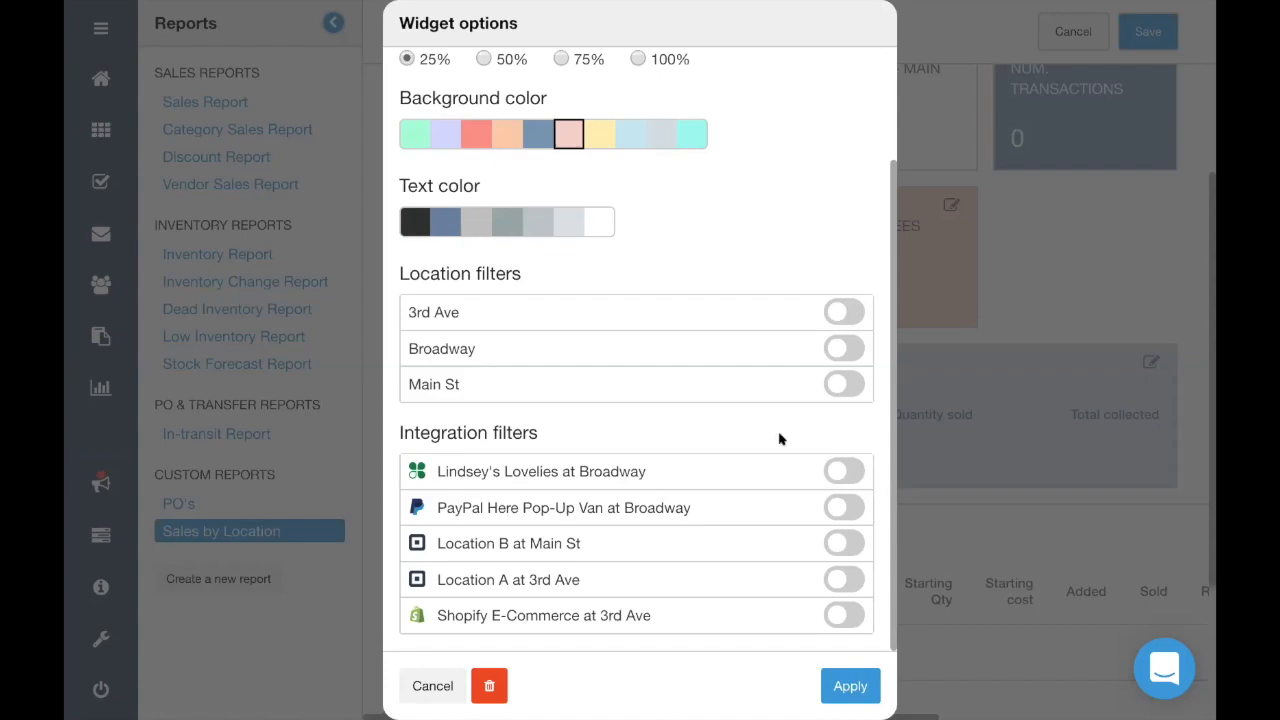
{"action": "scroll", "coordinate": [778, 405], "scroll_direction": "up", "scroll_amount": 3}
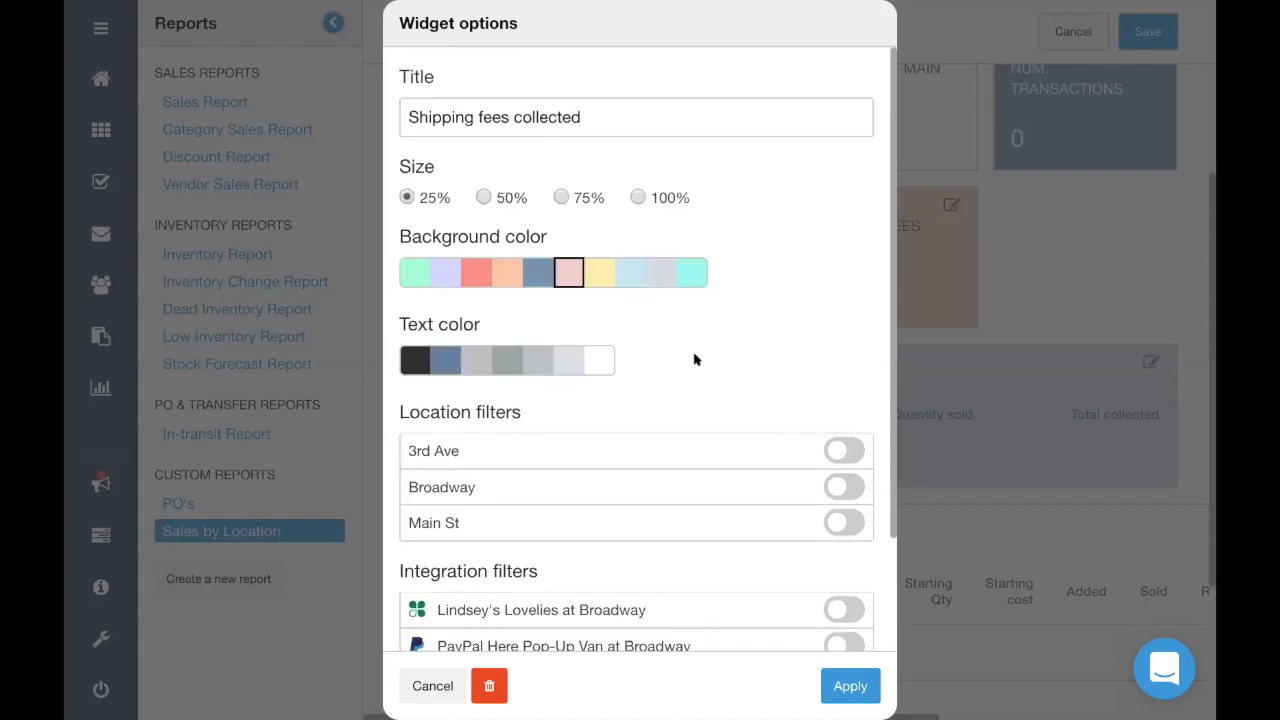
{"action": "double_click", "coordinate": [447, 117]}
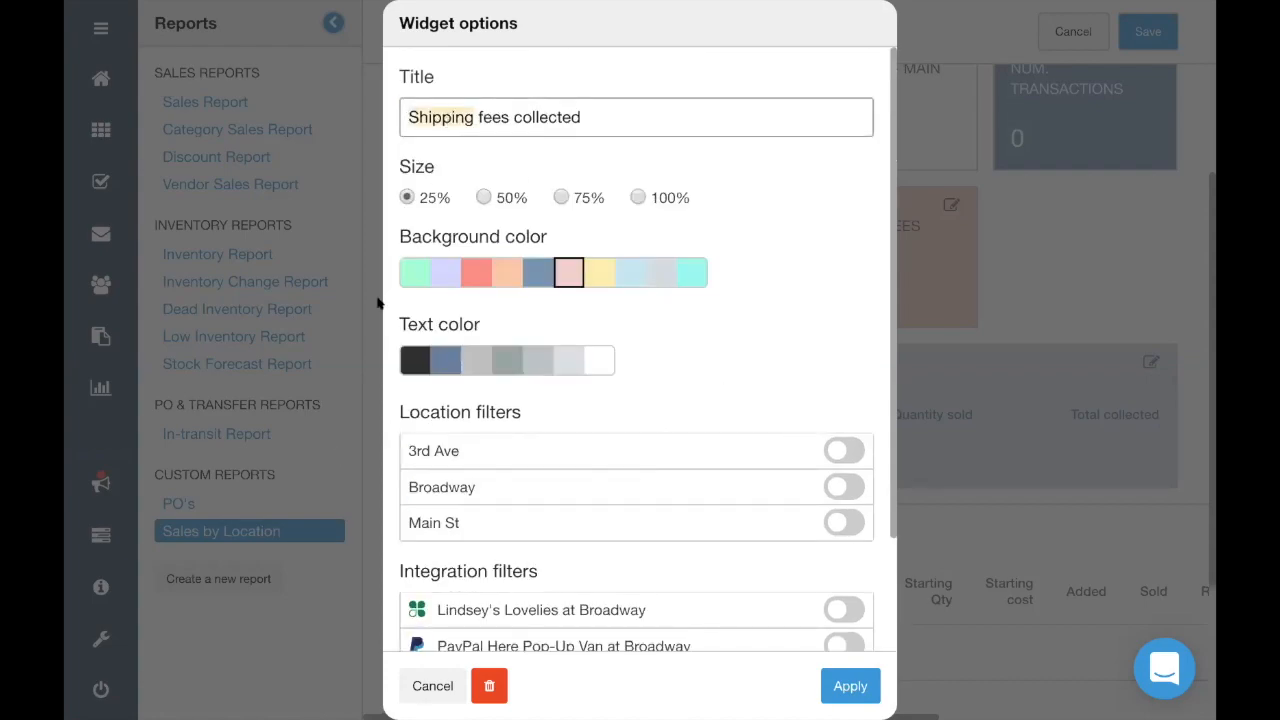
{"action": "left_click", "coordinate": [432, 697]}
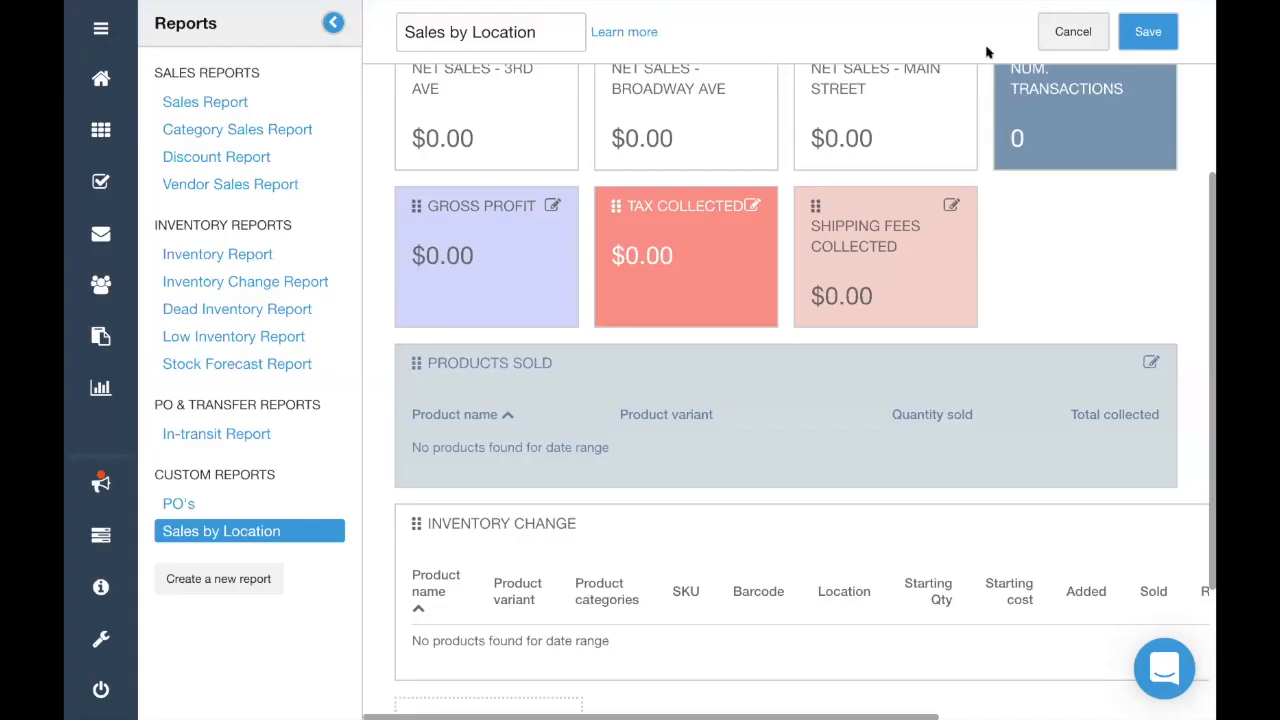
{"action": "left_click", "coordinate": [1080, 32]}
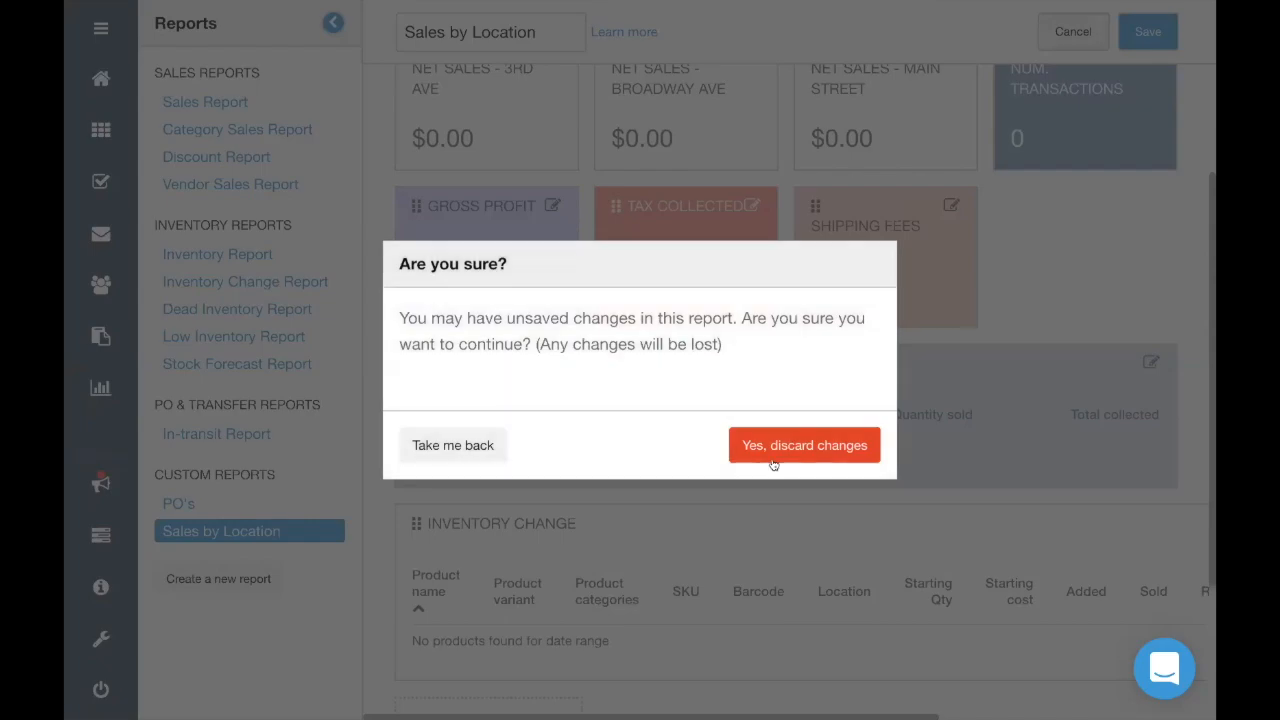
{"action": "left_click", "coordinate": [775, 458]}
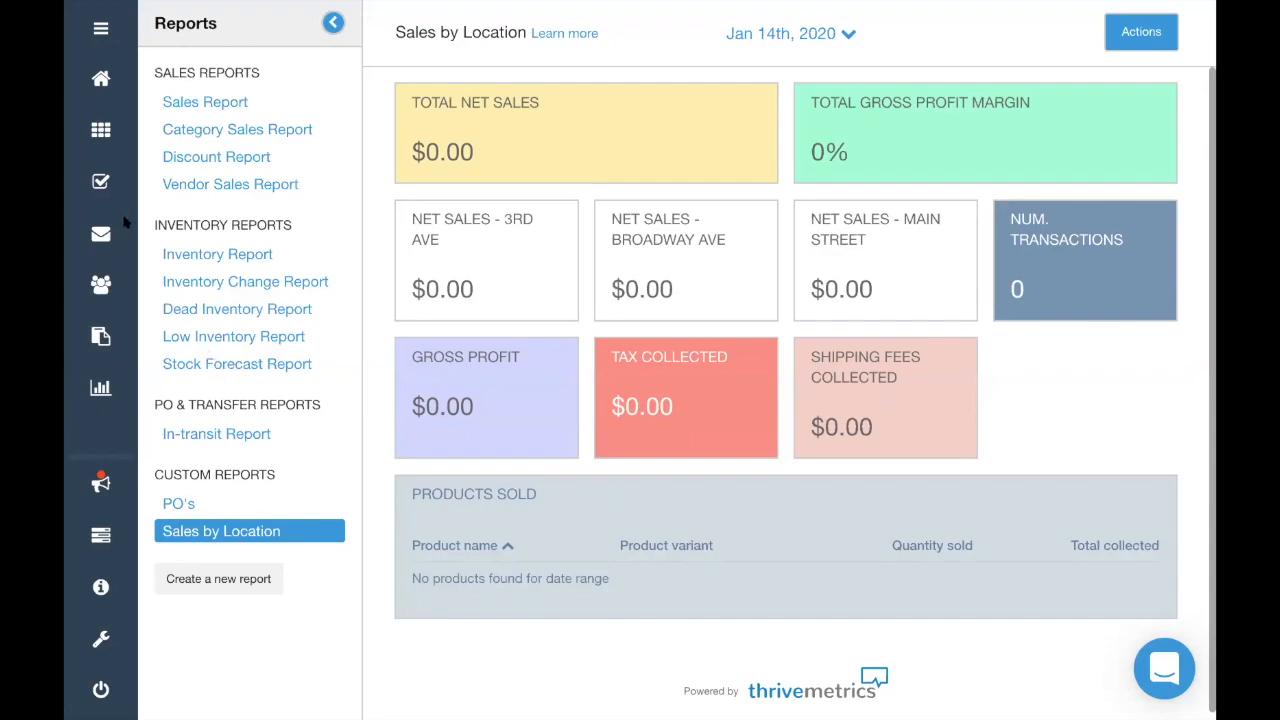
Open the inventory and look through the product and variant list from All-Pro Basketball down to Coffee Beans
{"action": "left_click", "coordinate": [101, 131]}
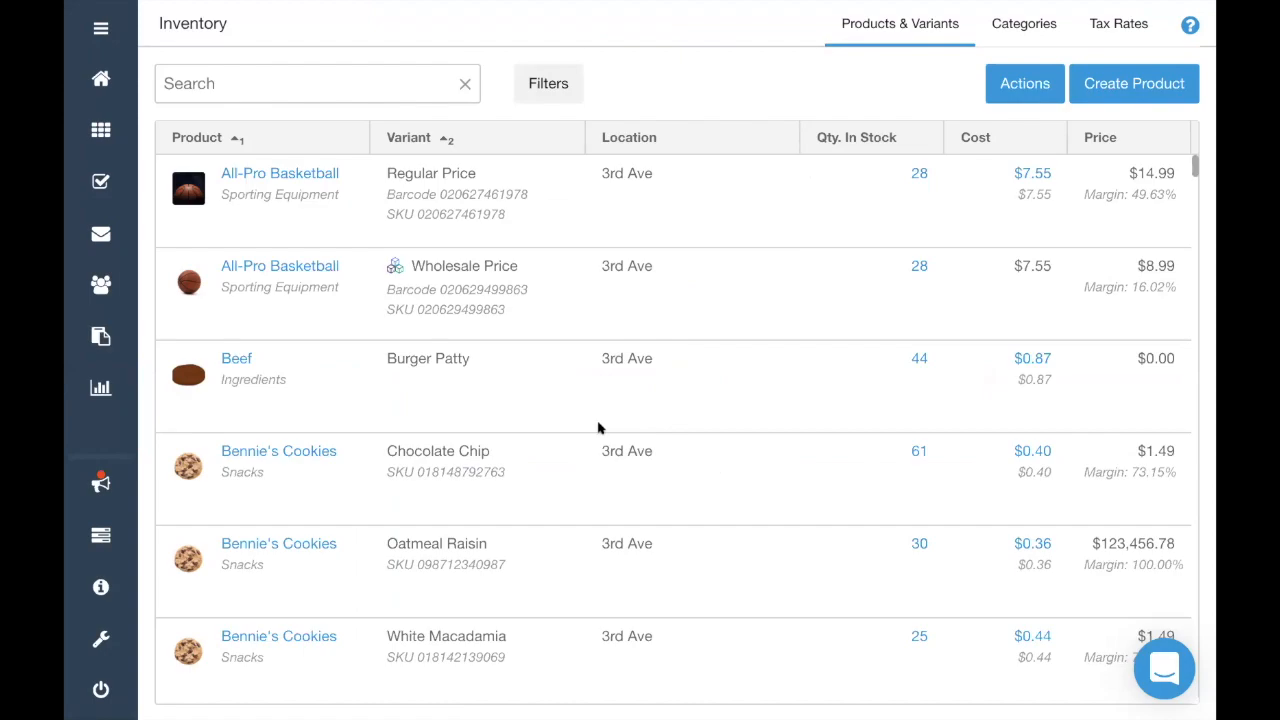
{"action": "scroll", "coordinate": [598, 428], "scroll_direction": "down", "scroll_amount": 7}
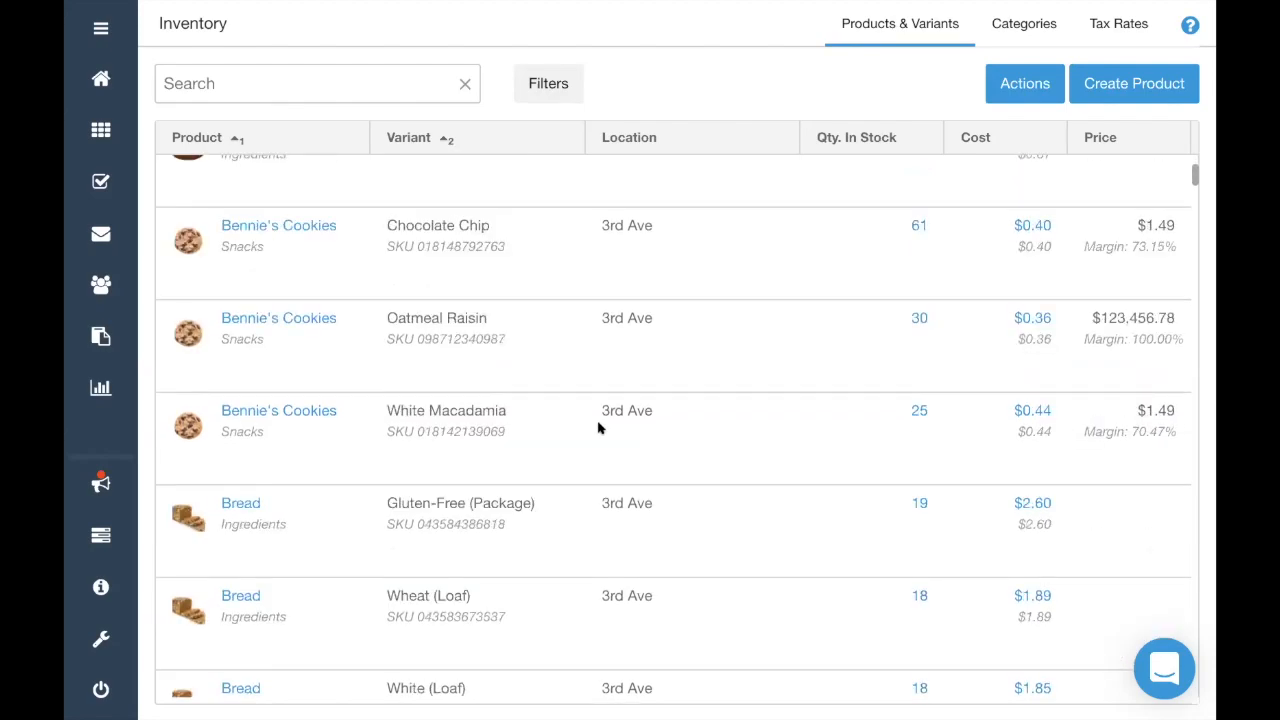
{"action": "scroll", "coordinate": [598, 428], "scroll_direction": "down", "scroll_amount": 3}
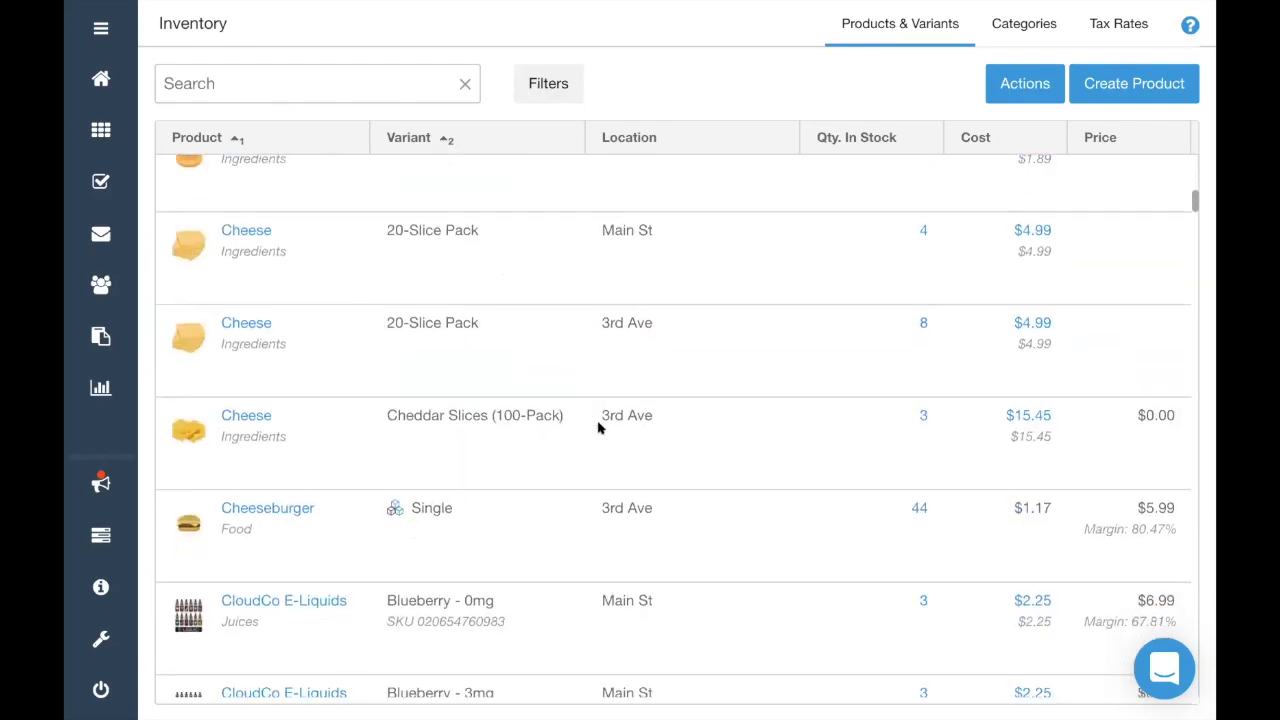
{"action": "scroll", "coordinate": [598, 428], "scroll_direction": "down", "scroll_amount": 8}
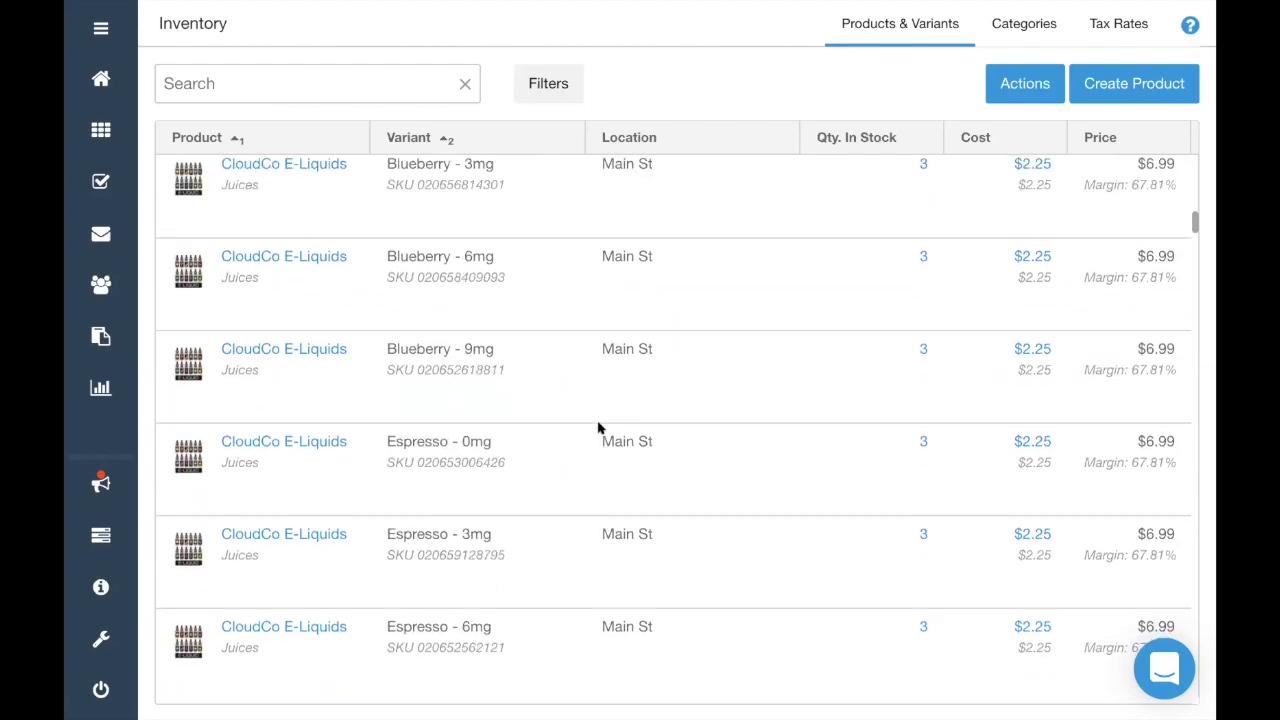
{"action": "scroll", "coordinate": [598, 428], "scroll_direction": "down", "scroll_amount": 1}
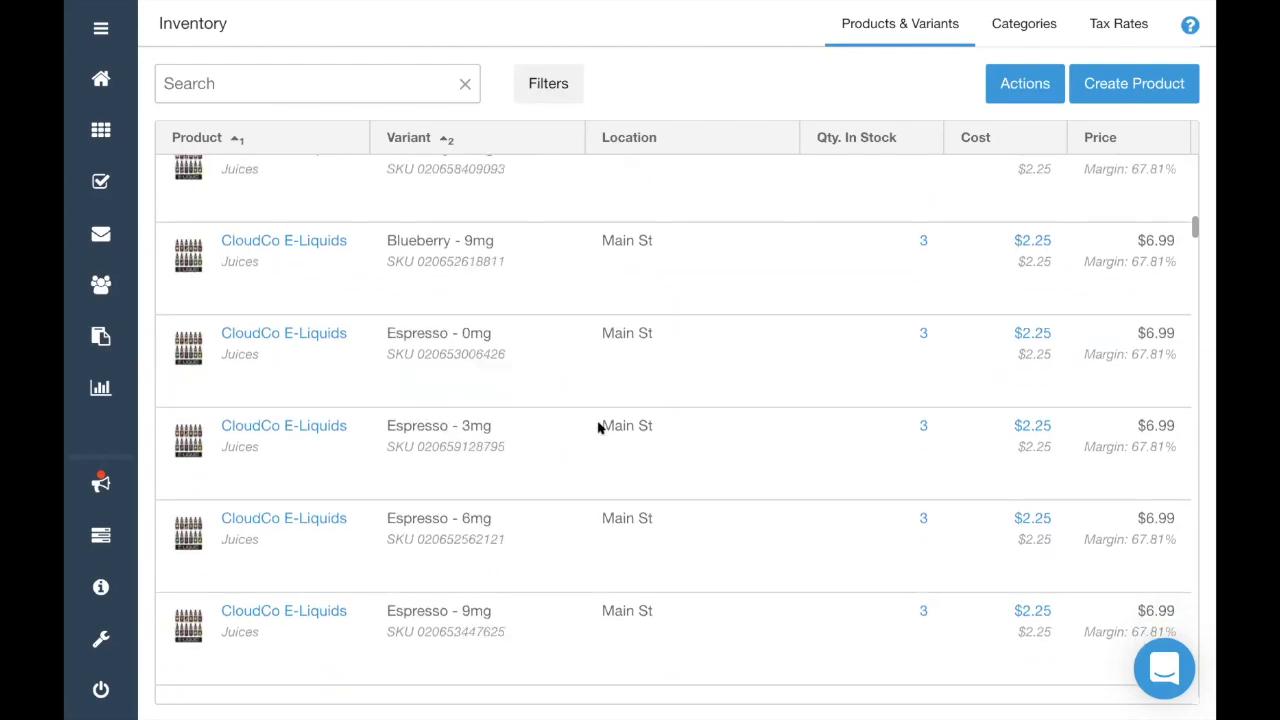
{"action": "scroll", "coordinate": [598, 428], "scroll_direction": "down", "scroll_amount": 3}
{"action": "scroll", "coordinate": [598, 428], "scroll_direction": "down", "scroll_amount": 9}
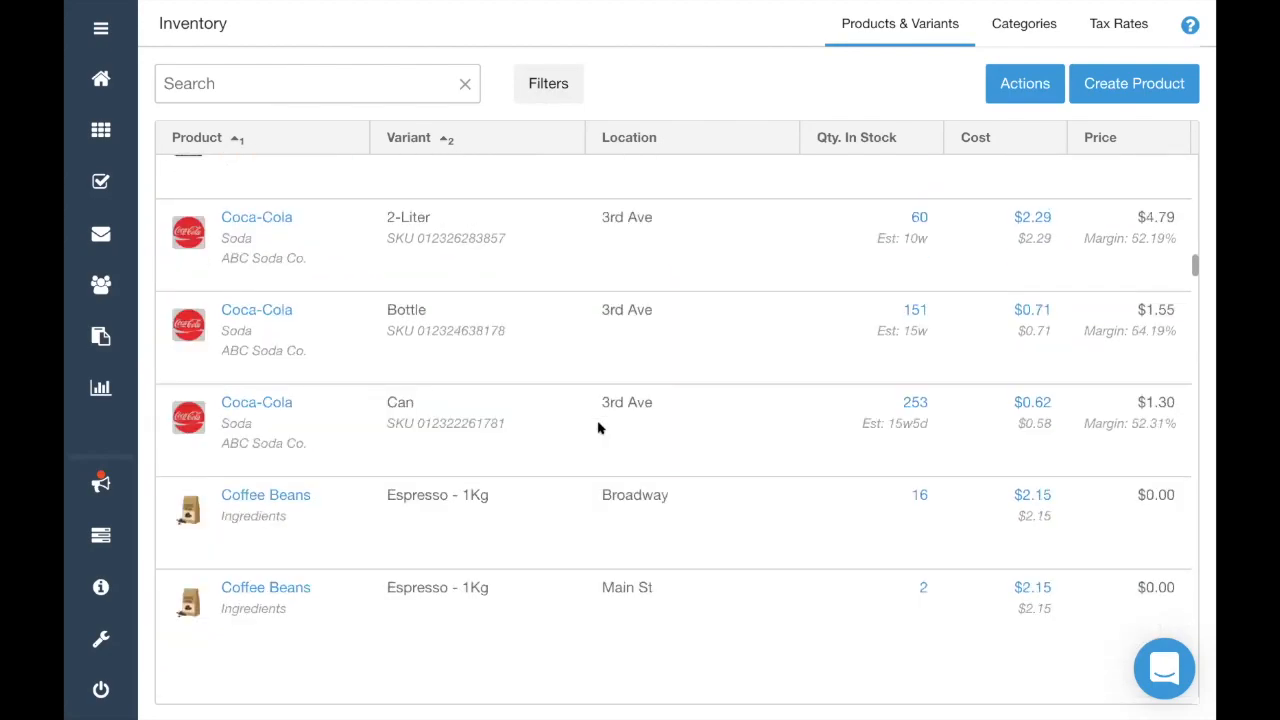
Examine the CloudCo E-Liquids rows, singling out the Menthol - 6mg variant
{"action": "scroll", "coordinate": [598, 428], "scroll_direction": "up", "scroll_amount": 3}
{"action": "scroll", "coordinate": [598, 428], "scroll_direction": "up", "scroll_amount": 2}
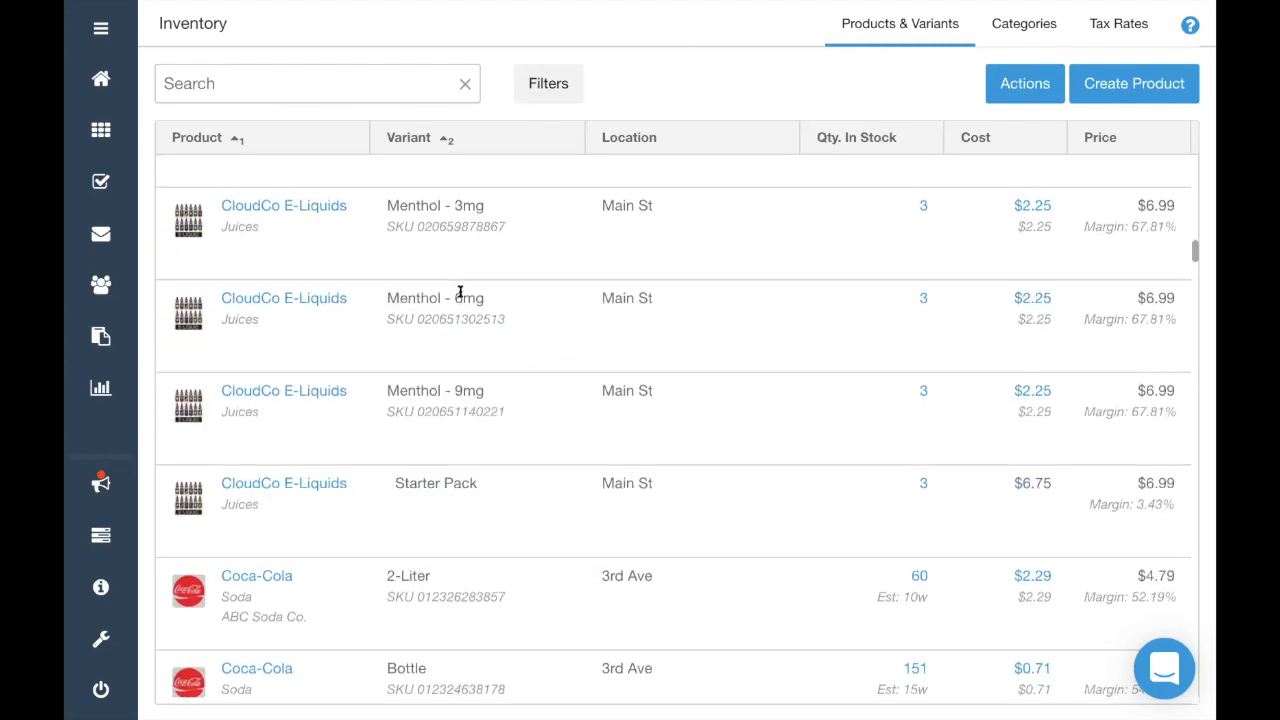
{"action": "left_click_drag", "start_coordinate": [400, 298], "coordinate": [475, 299]}
{"action": "left_click", "coordinate": [465, 447]}
Find the Coors Light rows in the product list and examine the pack variants, highlighting 24-Pack
{"action": "scroll", "coordinate": [465, 449], "scroll_direction": "down", "scroll_amount": 3}
{"action": "scroll", "coordinate": [465, 449], "scroll_direction": "down", "scroll_amount": 5}
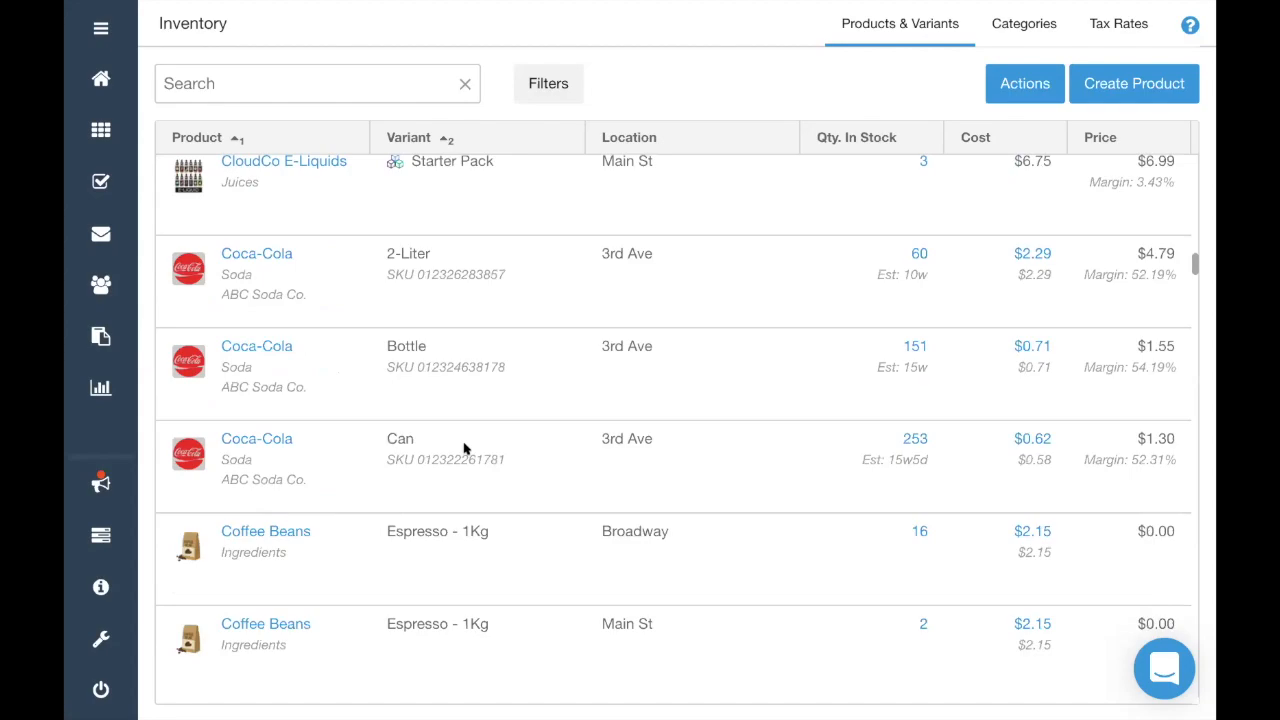
{"action": "scroll", "coordinate": [465, 449], "scroll_direction": "down", "scroll_amount": 7}
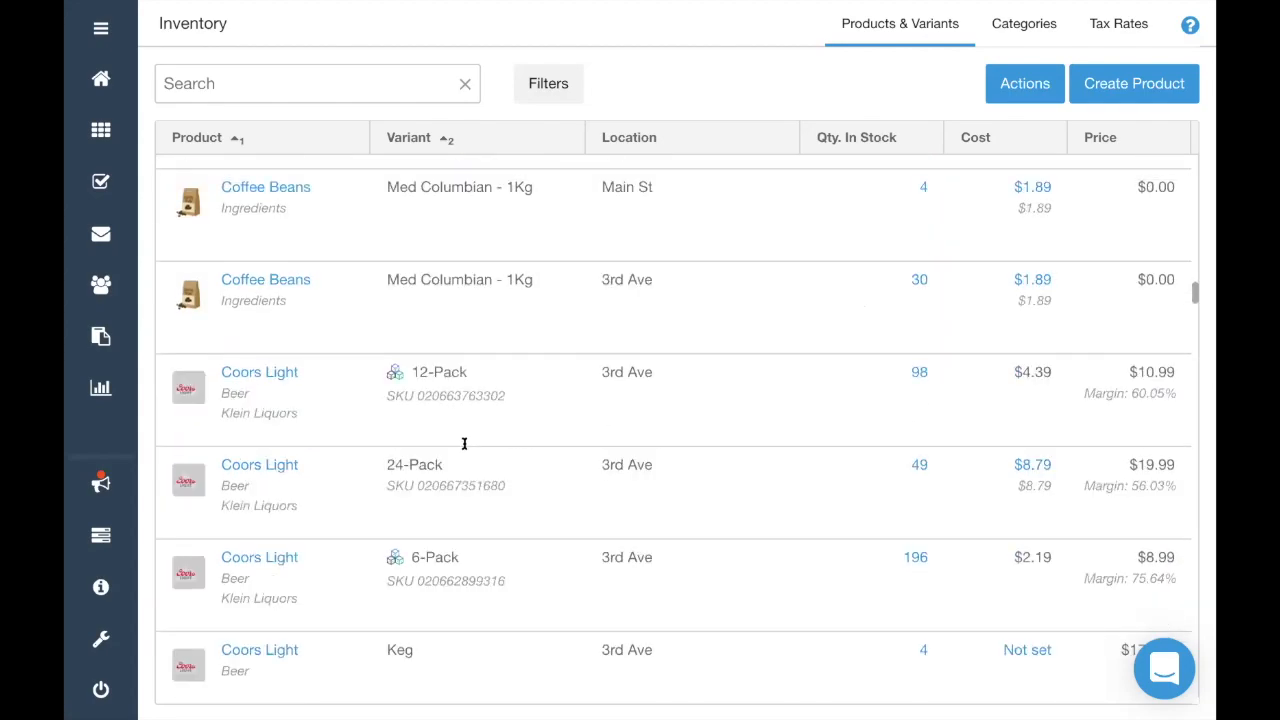
{"action": "scroll", "coordinate": [464, 449], "scroll_direction": "down", "scroll_amount": 3}
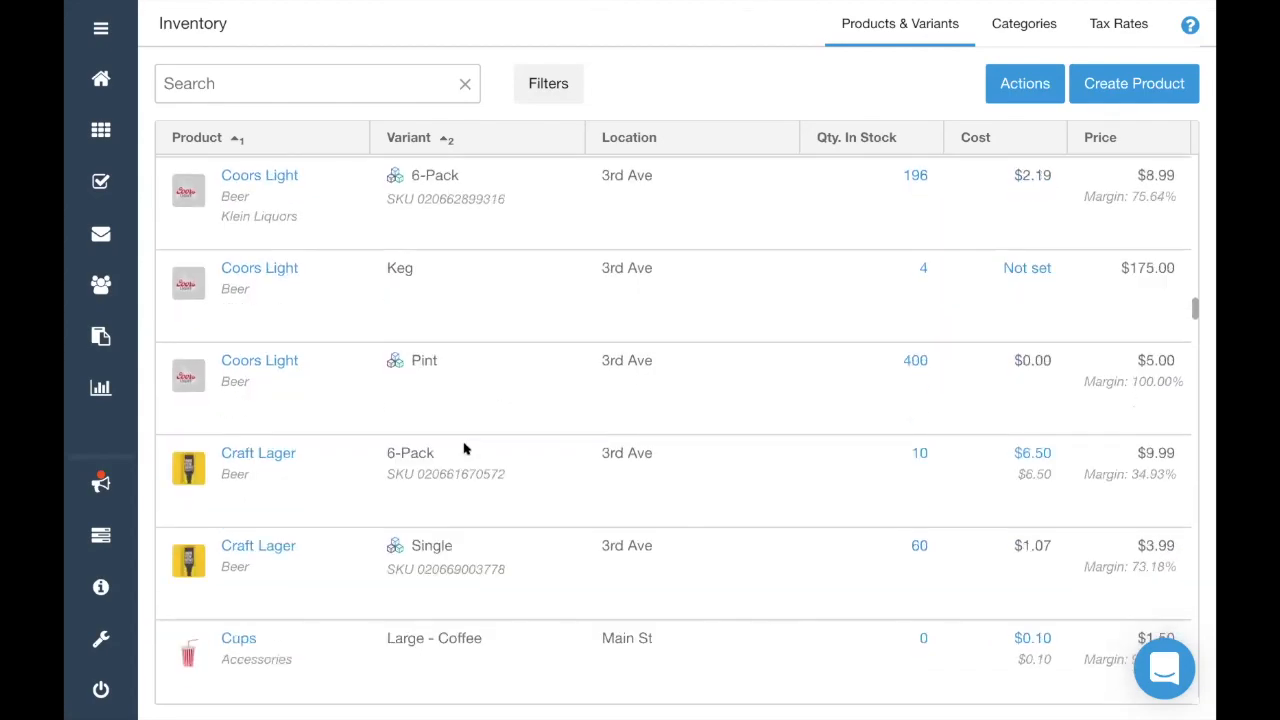
{"action": "scroll", "coordinate": [464, 449], "scroll_direction": "up", "scroll_amount": 2}
{"action": "scroll", "coordinate": [464, 449], "scroll_direction": "up", "scroll_amount": 1}
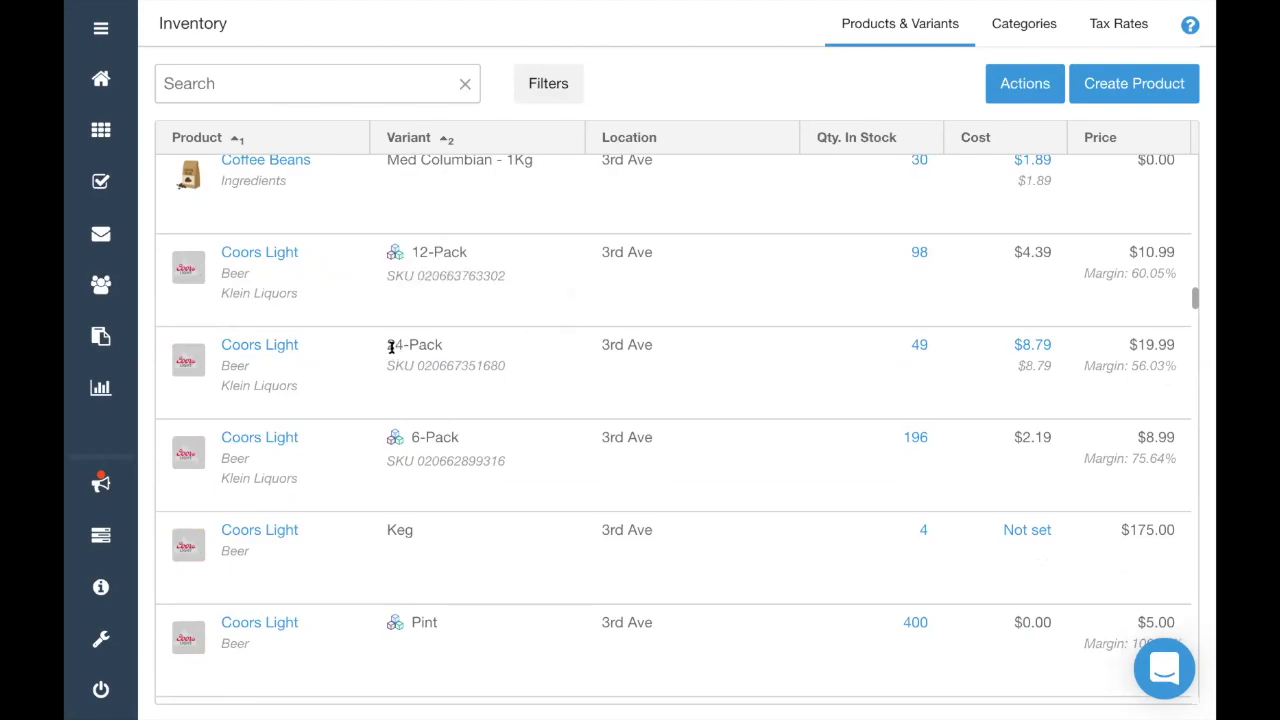
{"action": "left_click_drag", "start_coordinate": [386, 343], "coordinate": [448, 348]}
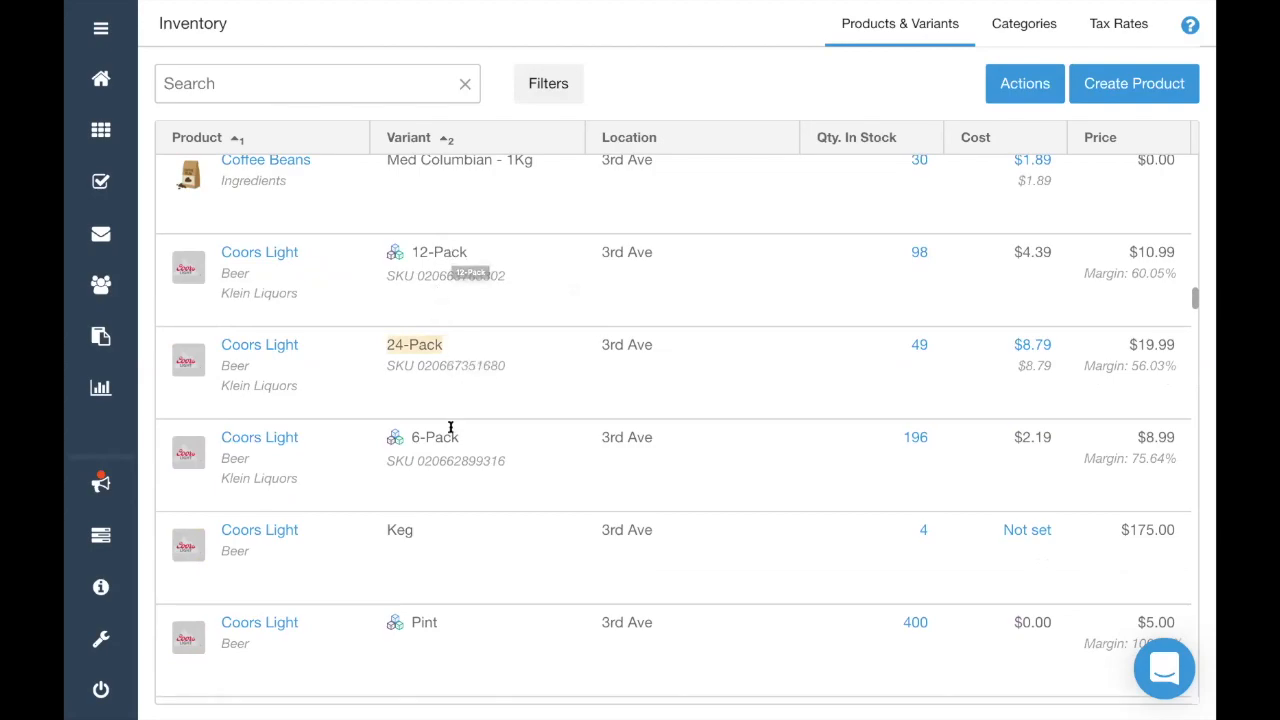
Look through the rest of the inventory list, from the Coors Light variants to Sliced Ham
{"action": "scroll", "coordinate": [609, 487], "scroll_direction": "down", "scroll_amount": 3}
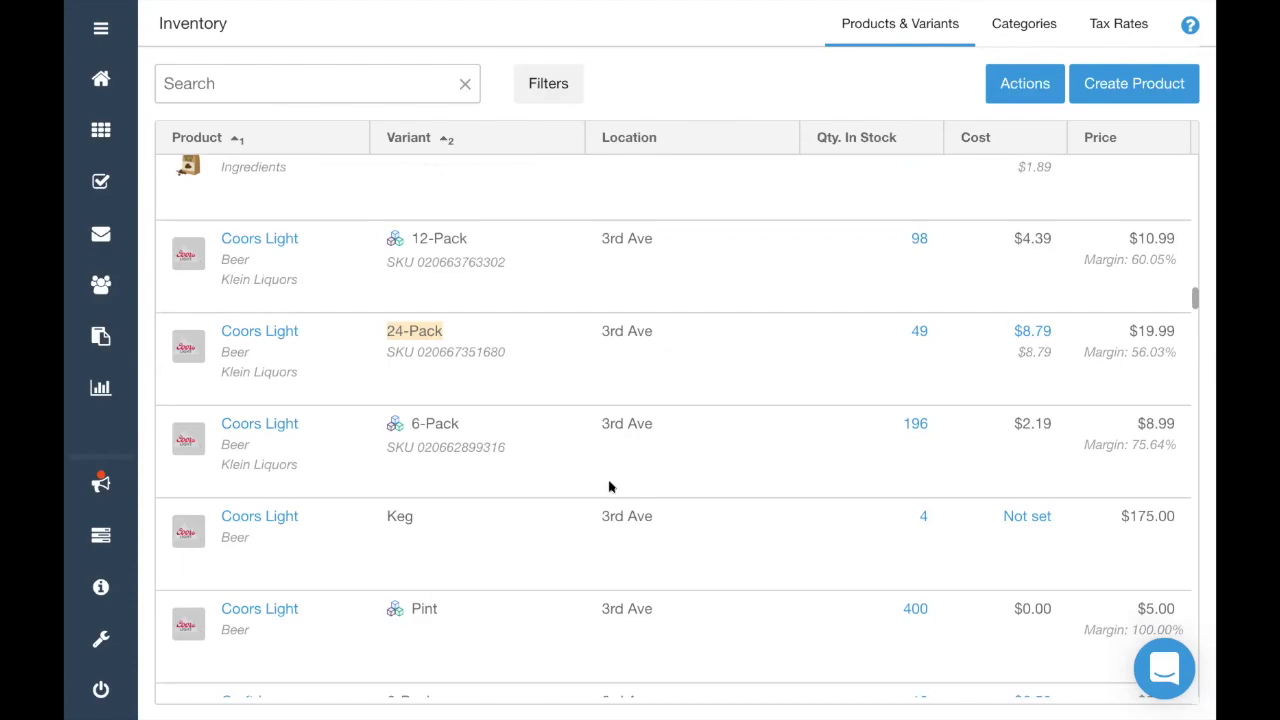
{"action": "scroll", "coordinate": [609, 487], "scroll_direction": "down", "scroll_amount": 10}
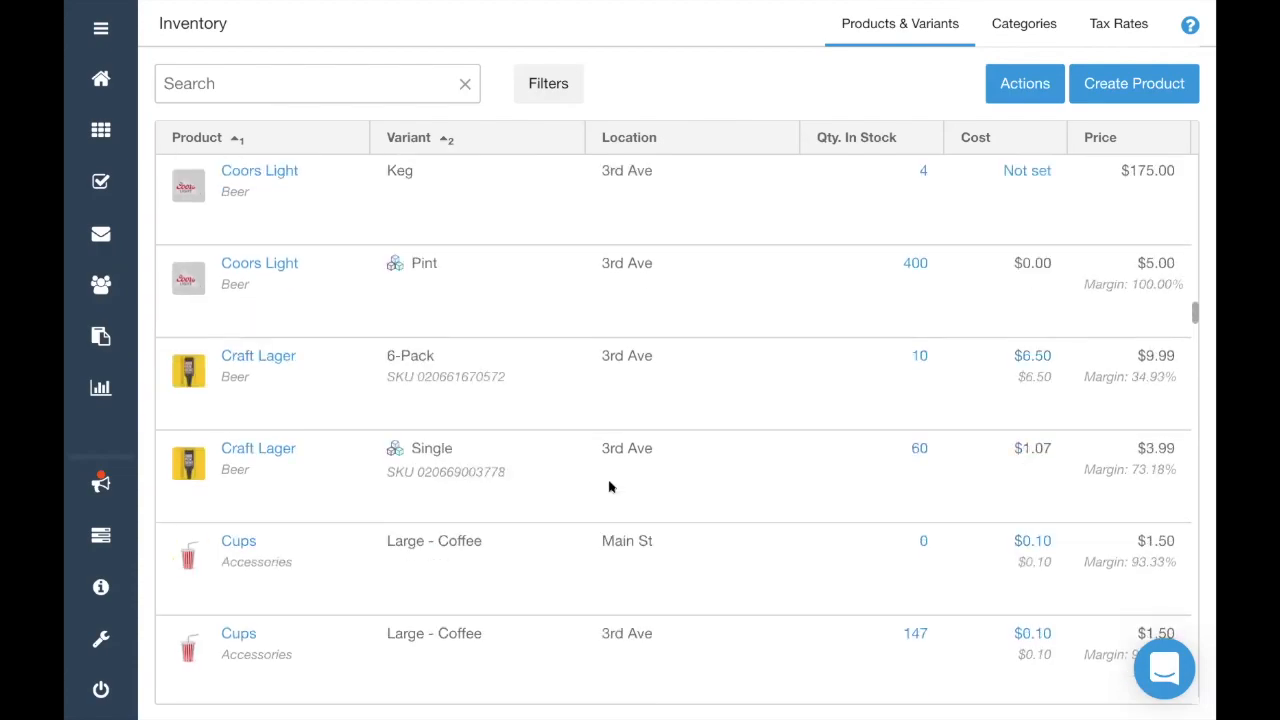
{"action": "scroll", "coordinate": [609, 485], "scroll_direction": "down", "scroll_amount": 8}
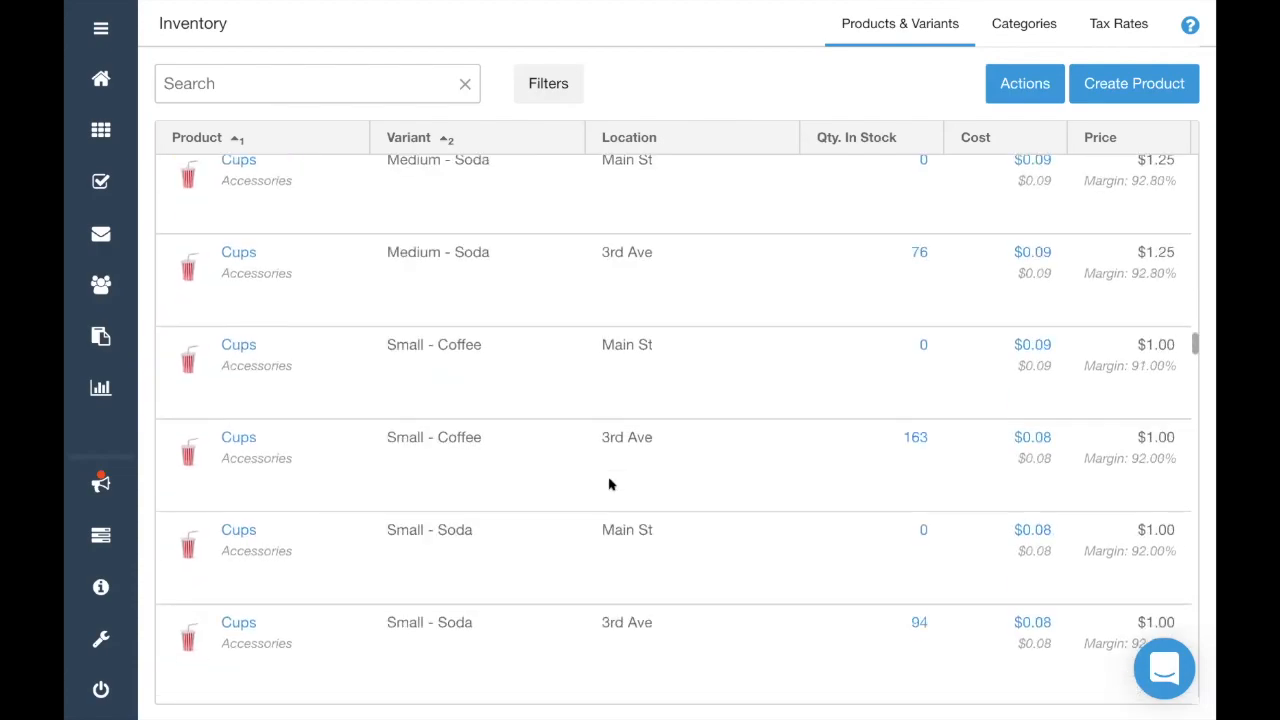
{"action": "scroll", "coordinate": [609, 485], "scroll_direction": "down", "scroll_amount": 20}
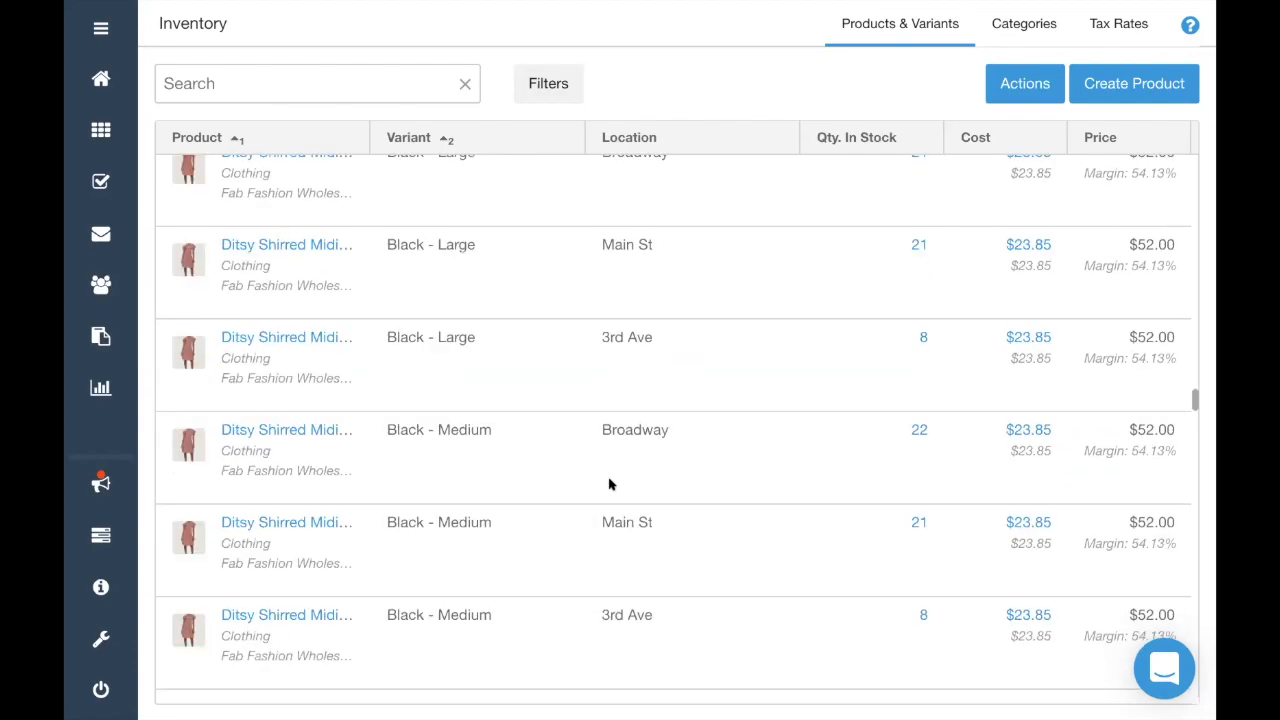
{"action": "scroll", "coordinate": [609, 485], "scroll_direction": "down", "scroll_amount": 15}
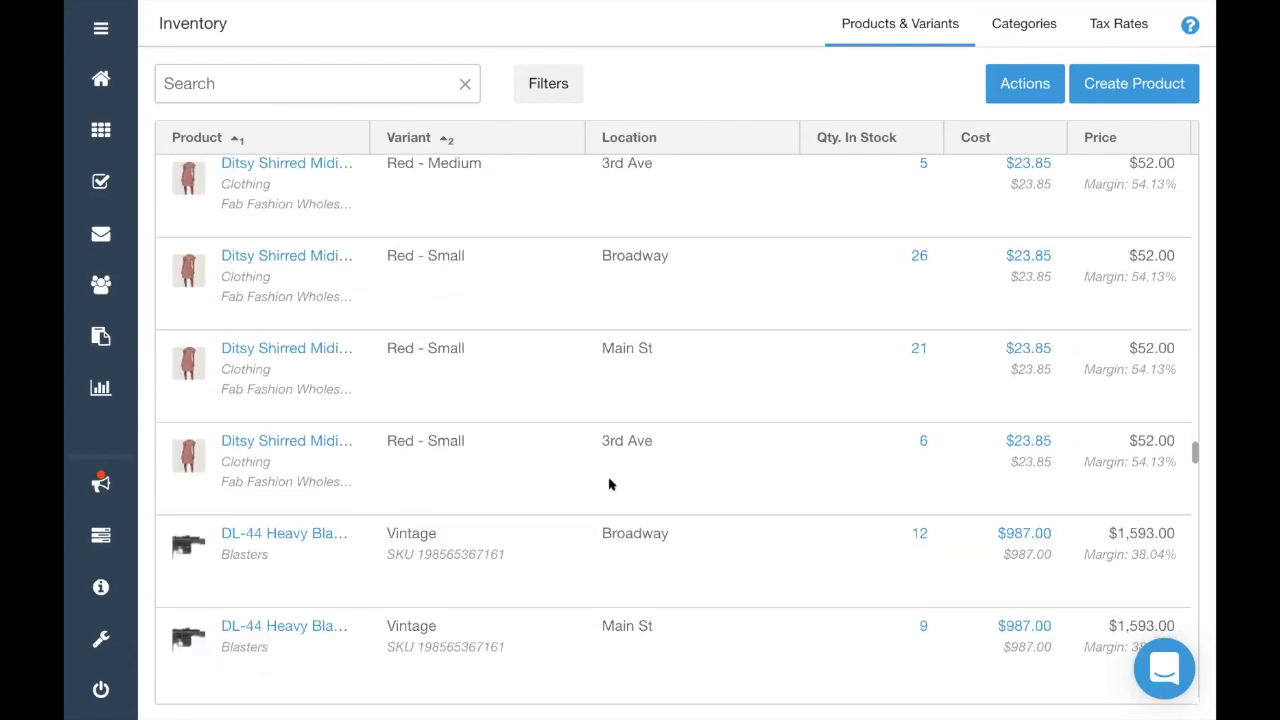
{"action": "scroll", "coordinate": [609, 485], "scroll_direction": "down", "scroll_amount": 10}
{"action": "scroll", "coordinate": [609, 485], "scroll_direction": "down", "scroll_amount": 20}
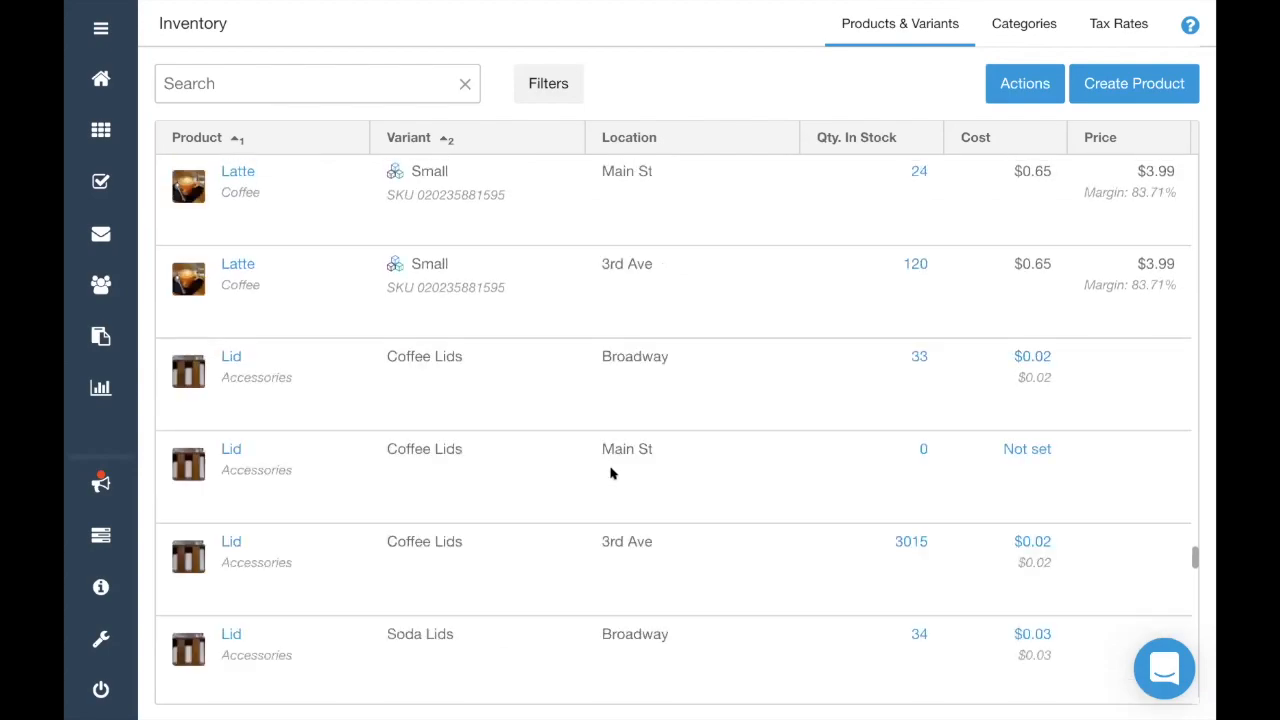
{"action": "scroll", "coordinate": [612, 473], "scroll_direction": "down", "scroll_amount": 3}
{"action": "scroll", "coordinate": [1013, 275], "scroll_direction": "down", "scroll_amount": 5}
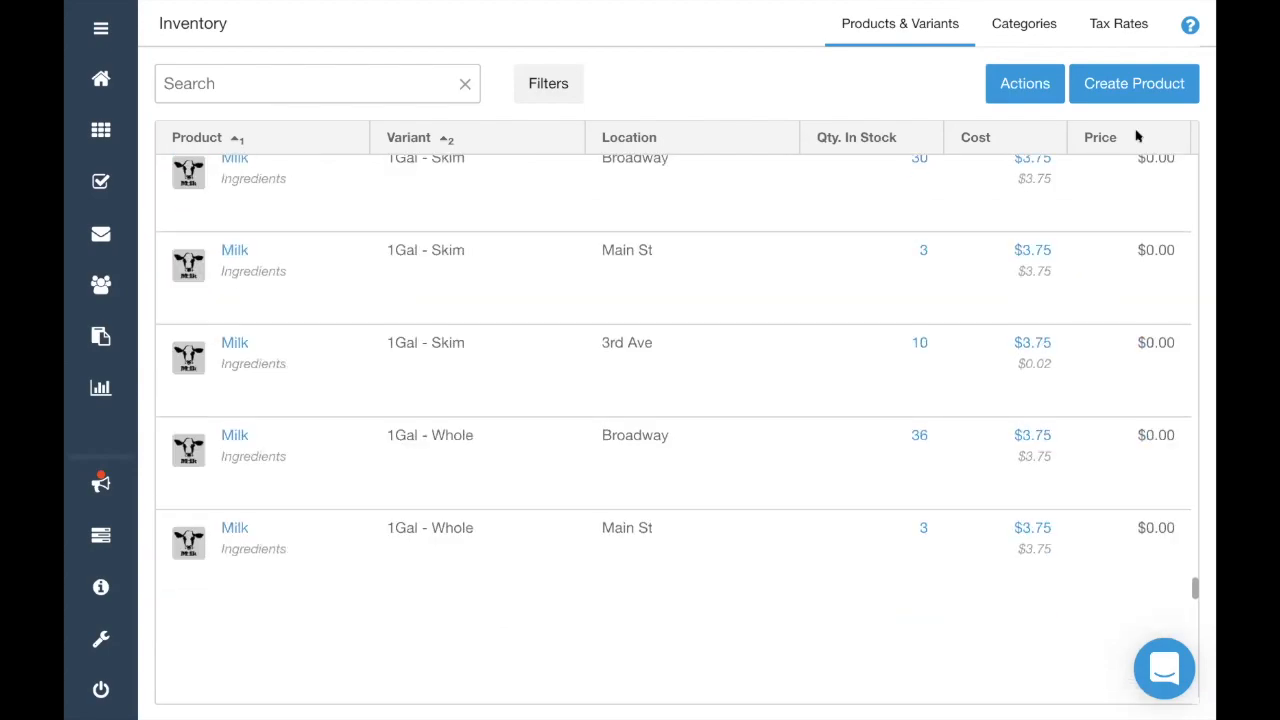
{"action": "scroll", "coordinate": [1138, 130], "scroll_direction": "down", "scroll_amount": 3}
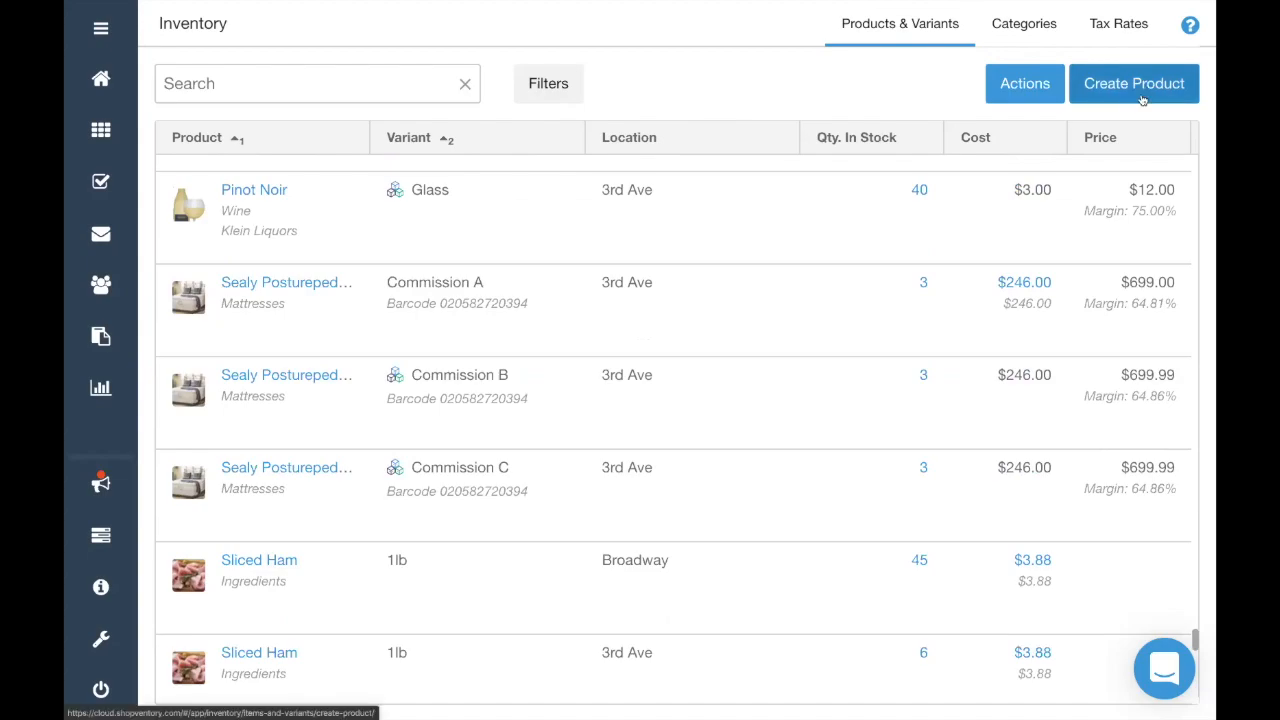
Start a new product named T-Shirt and upload the Red T-shirt.jpg file, found by searching for "t-shirt", as its image
{"action": "left_click", "coordinate": [1034, 99]}
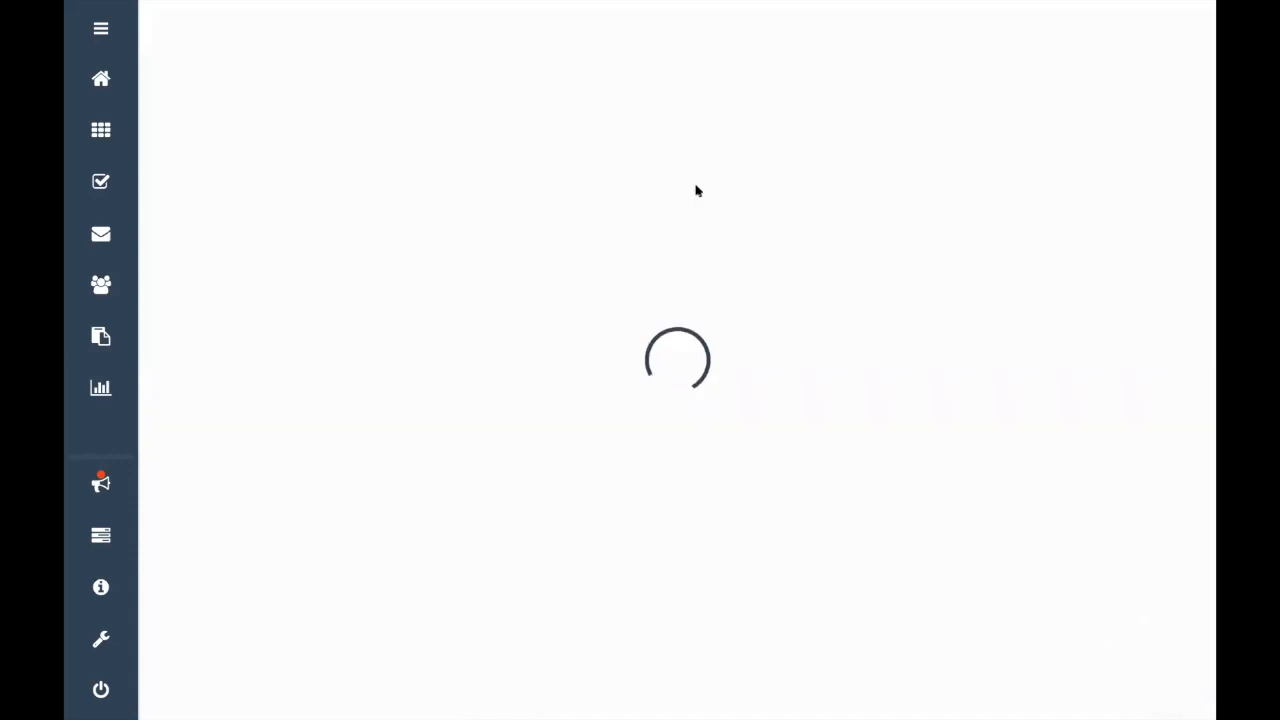
{"action": "left_click", "coordinate": [266, 138]}
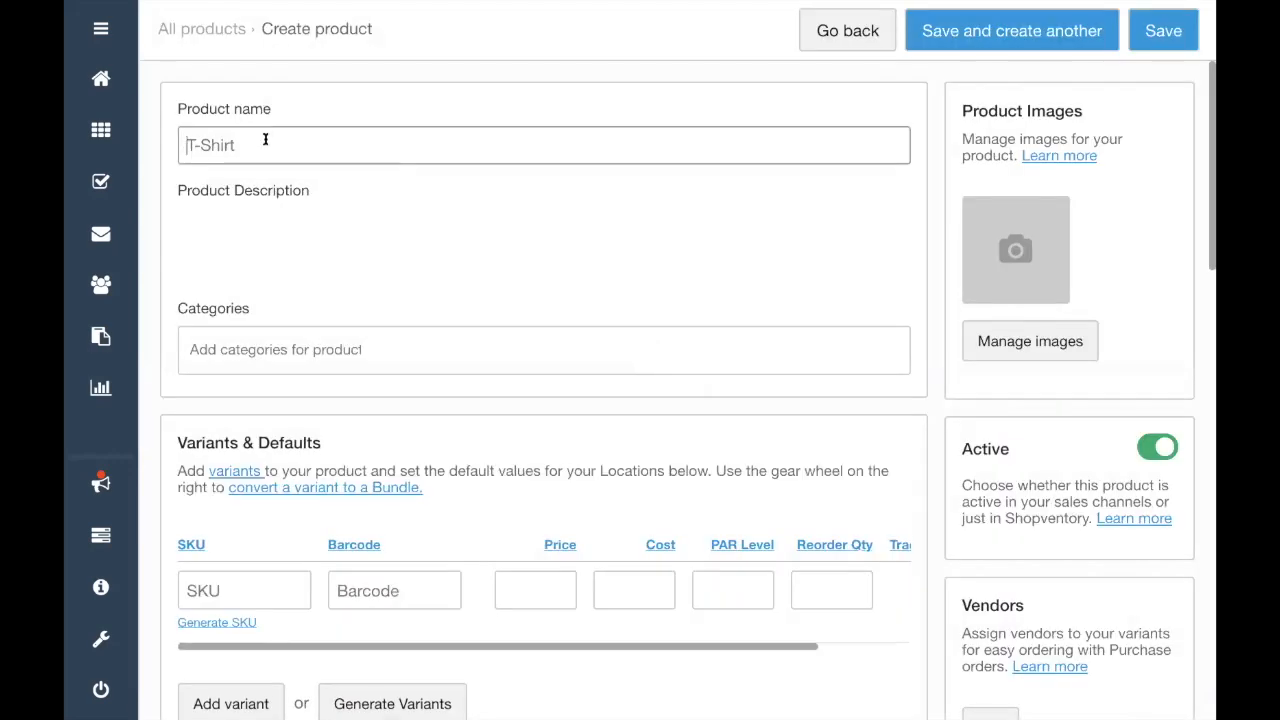
{"action": "left_click", "coordinate": [1028, 252]}
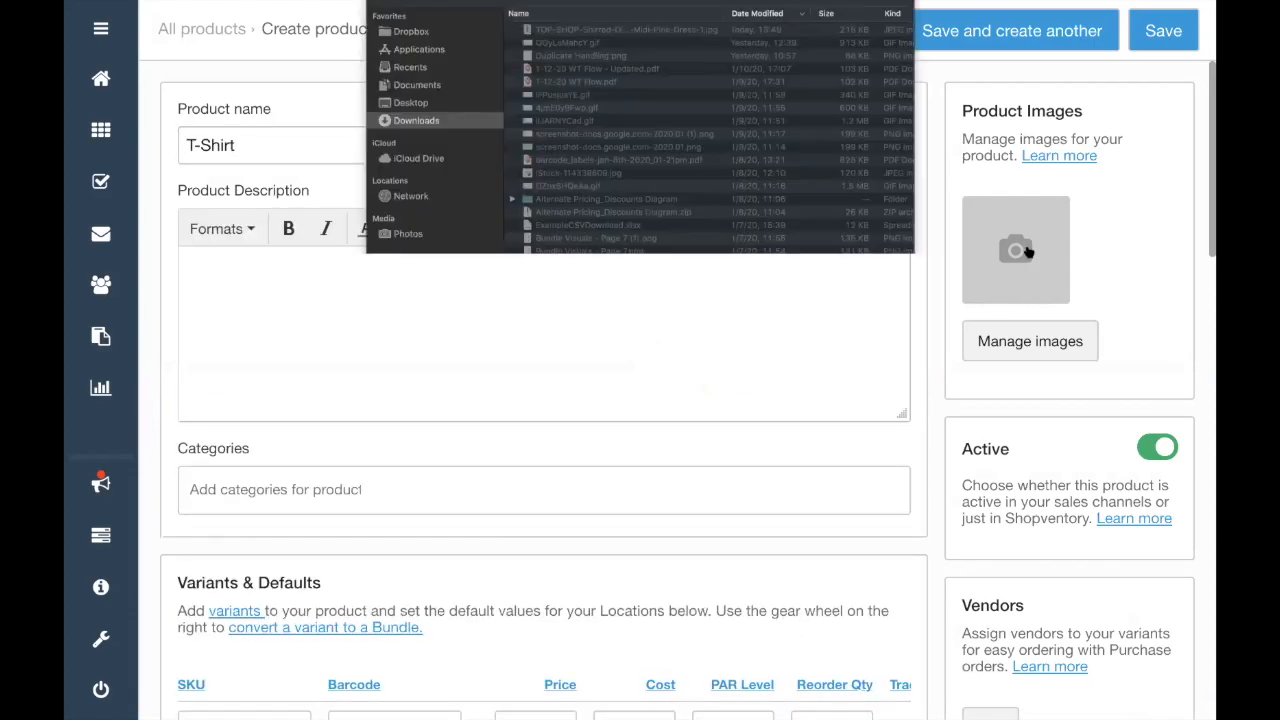
{"action": "left_click", "coordinate": [857, 9]}
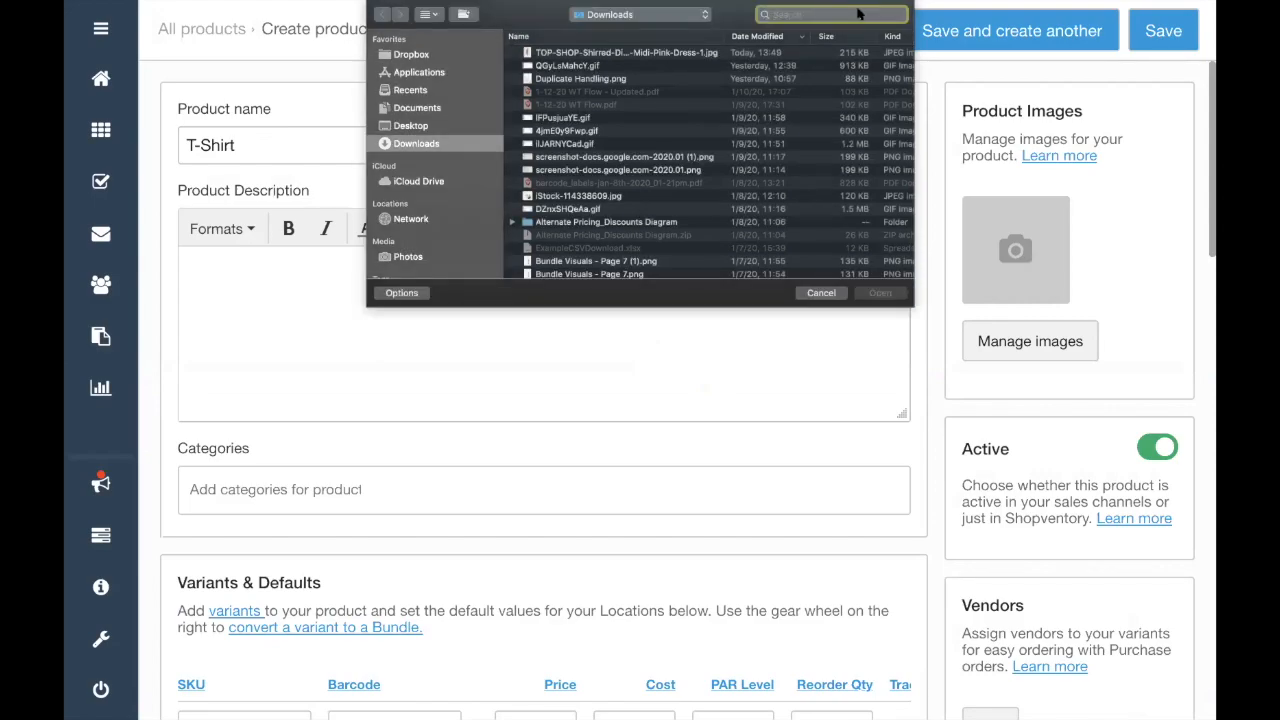
{"action": "type", "text": "t-shi"}
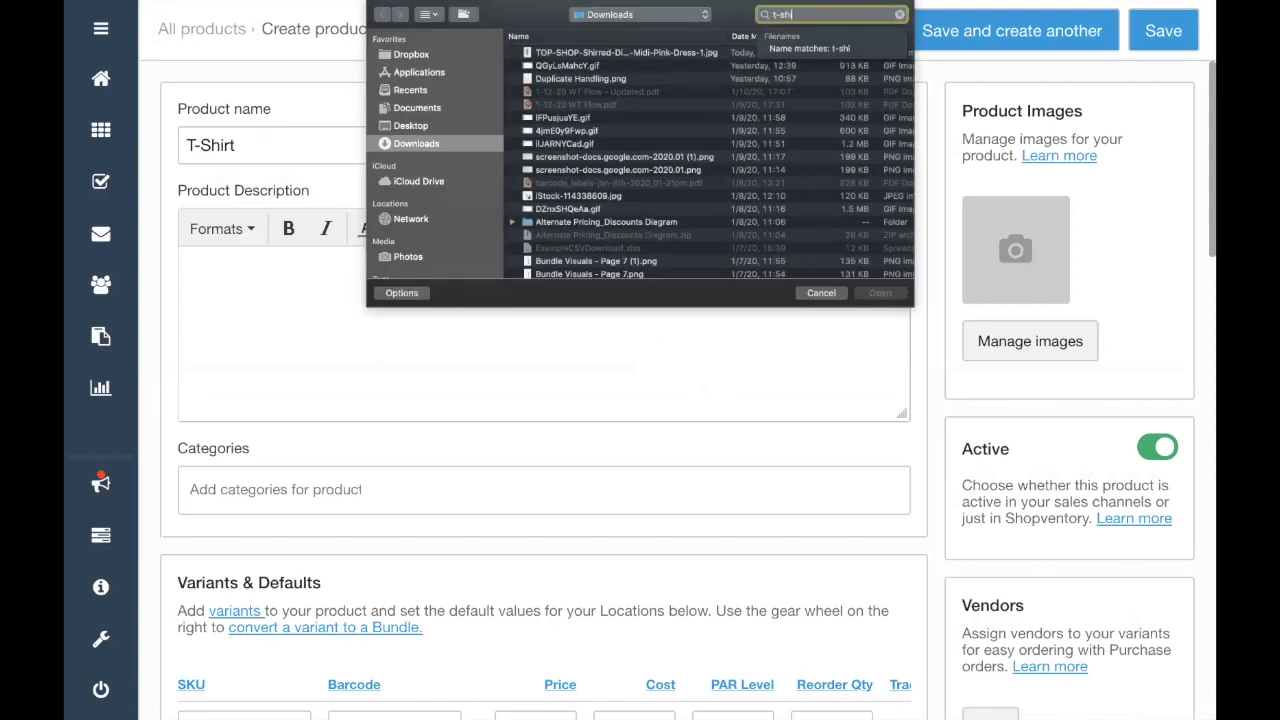
{"action": "type", "text": "rt"}
{"action": "double_click", "coordinate": [632, 119]}
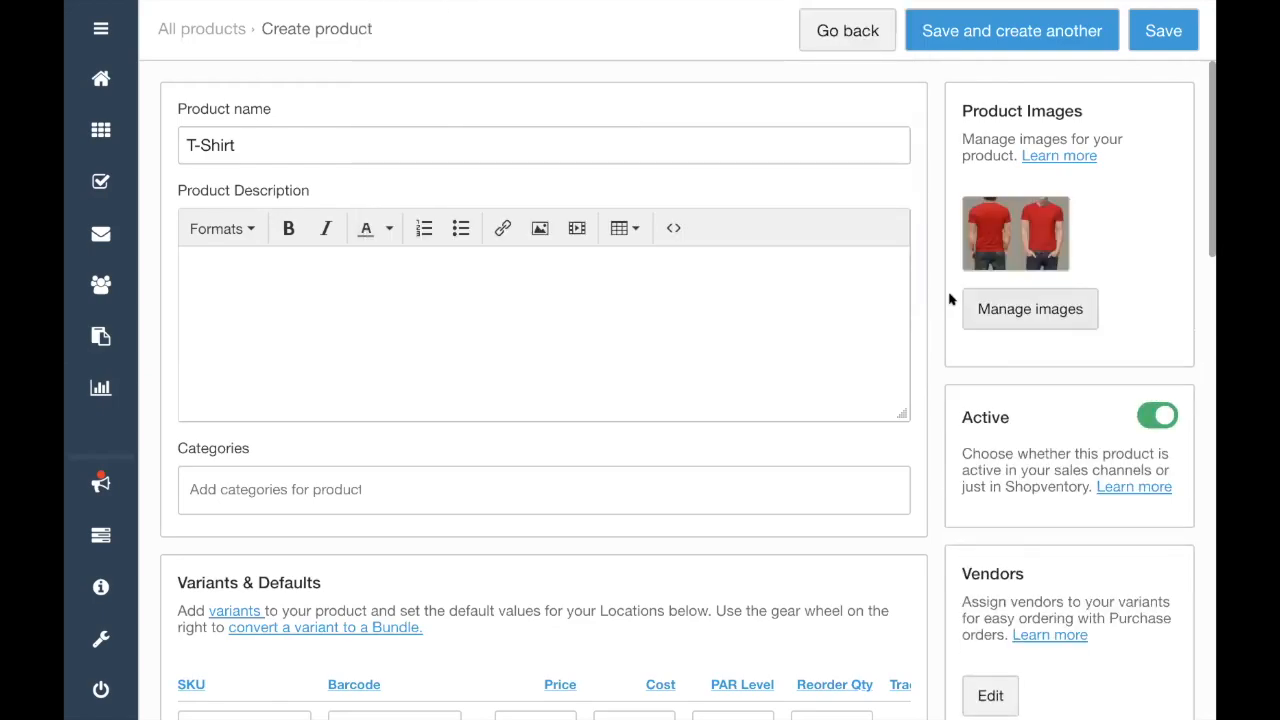
Review how to add further images to the T-Shirt product without choosing another file, and apply the image list
{"action": "left_click", "coordinate": [1034, 320]}
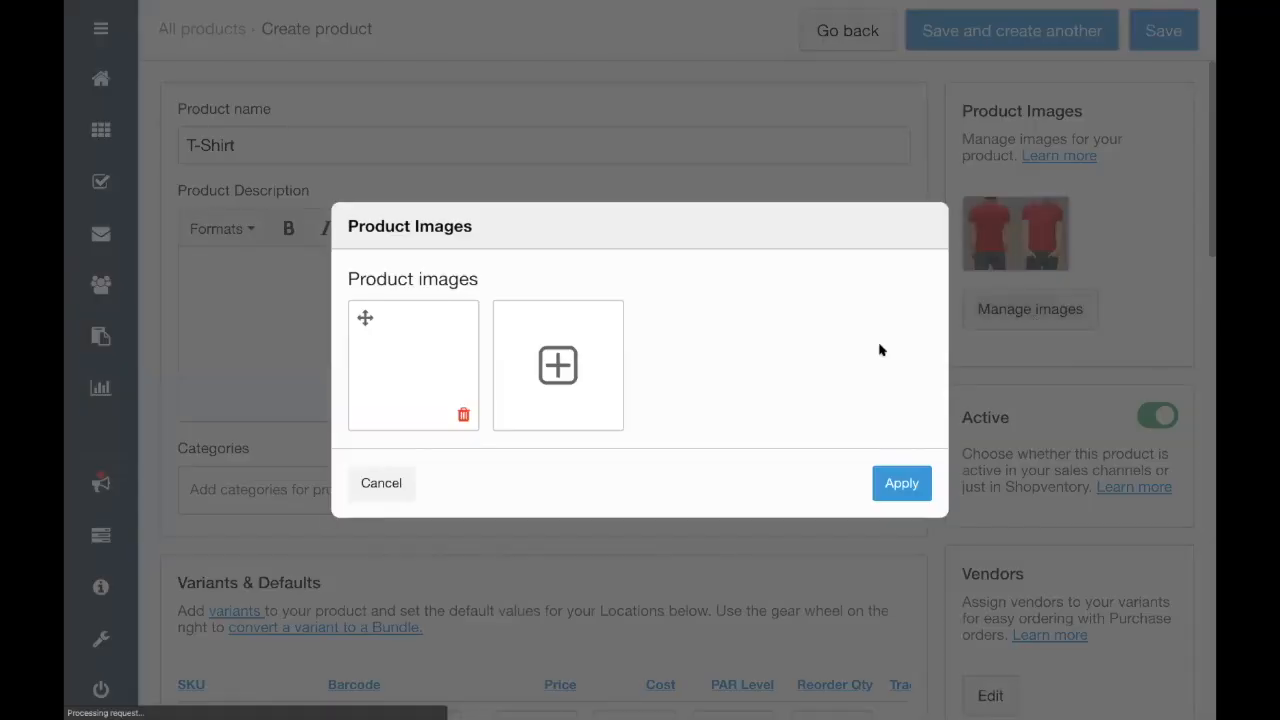
{"action": "left_click", "coordinate": [558, 366]}
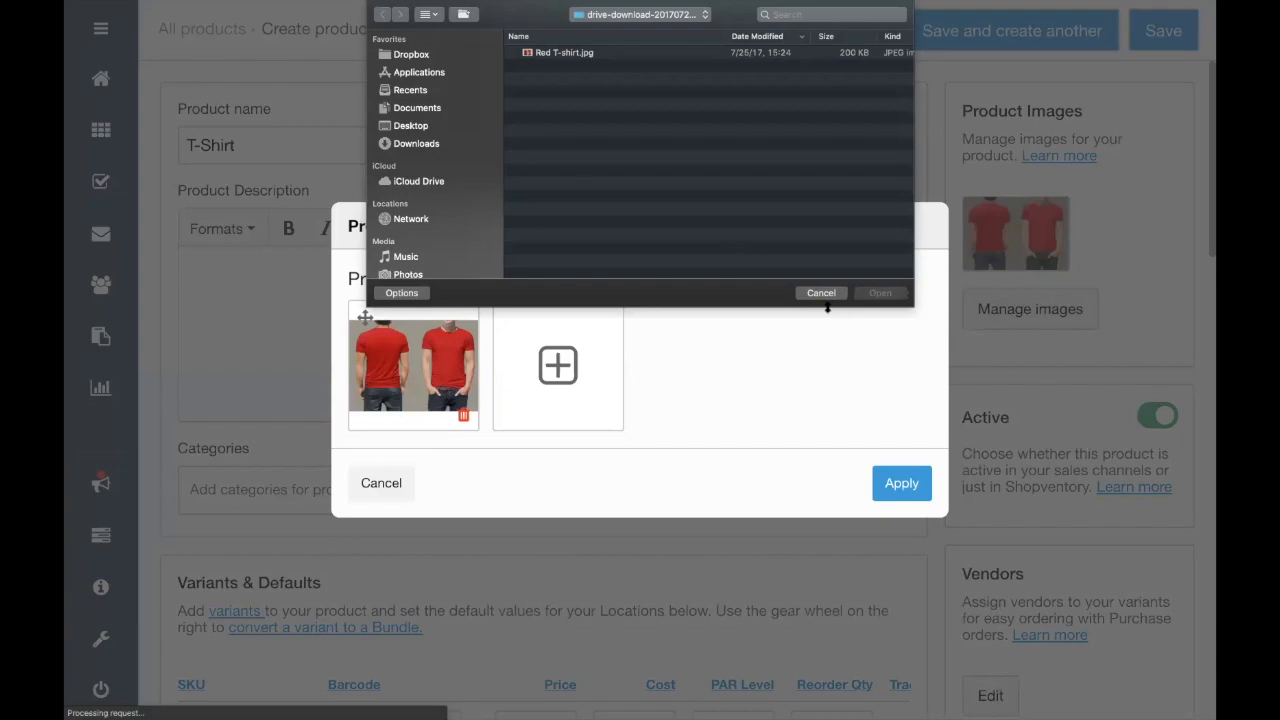
{"action": "left_click", "coordinate": [818, 292]}
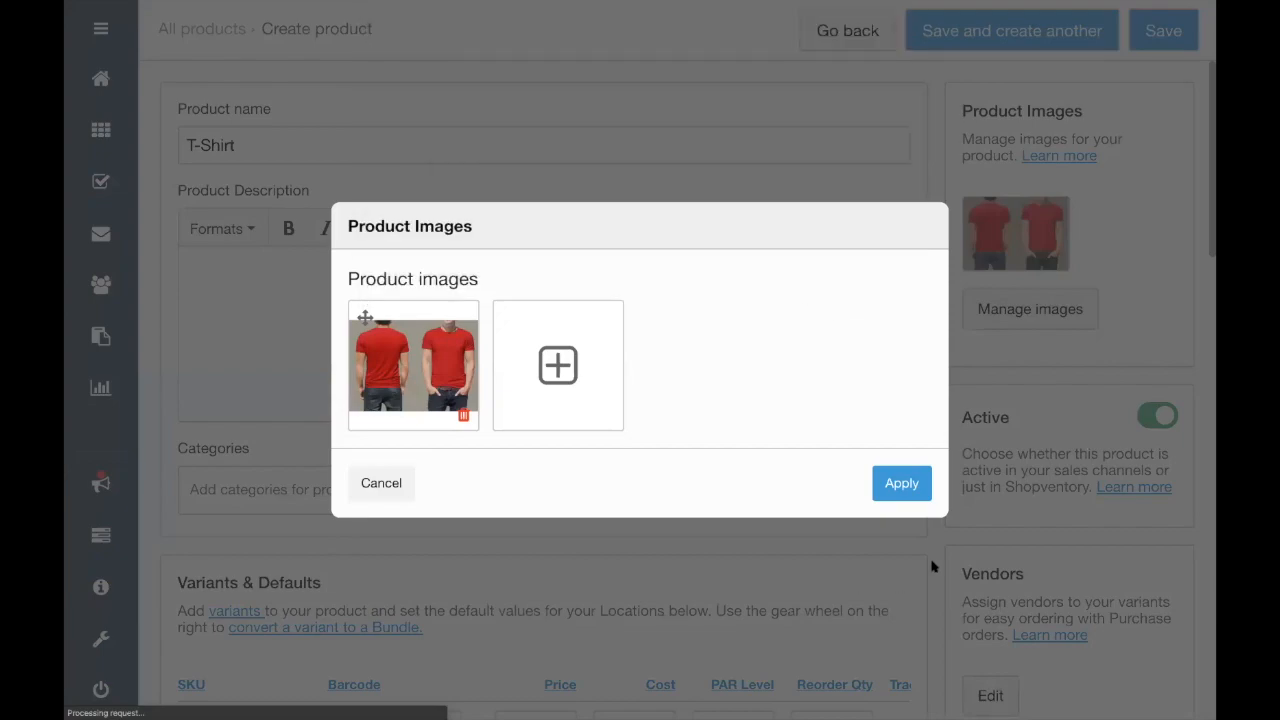
{"action": "left_click", "coordinate": [902, 484]}
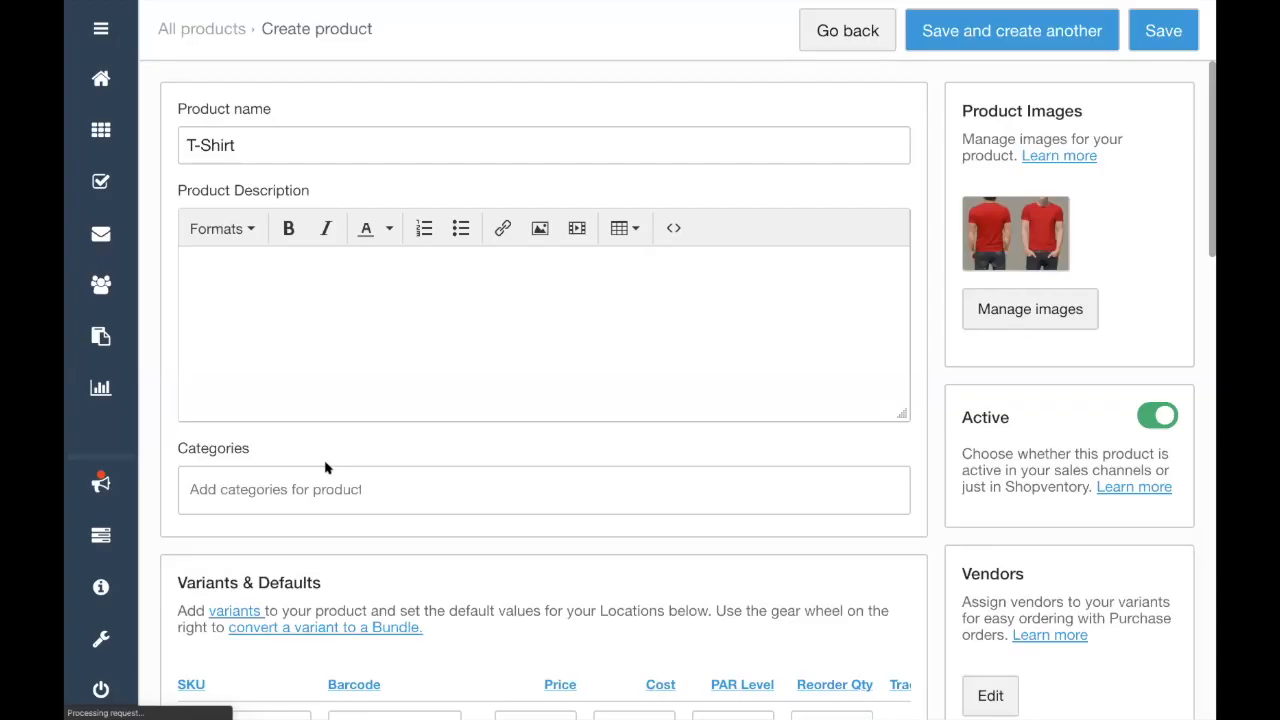
Add the categories Apparel and Clothing to the T-Shirt product
{"action": "left_click", "coordinate": [331, 487]}
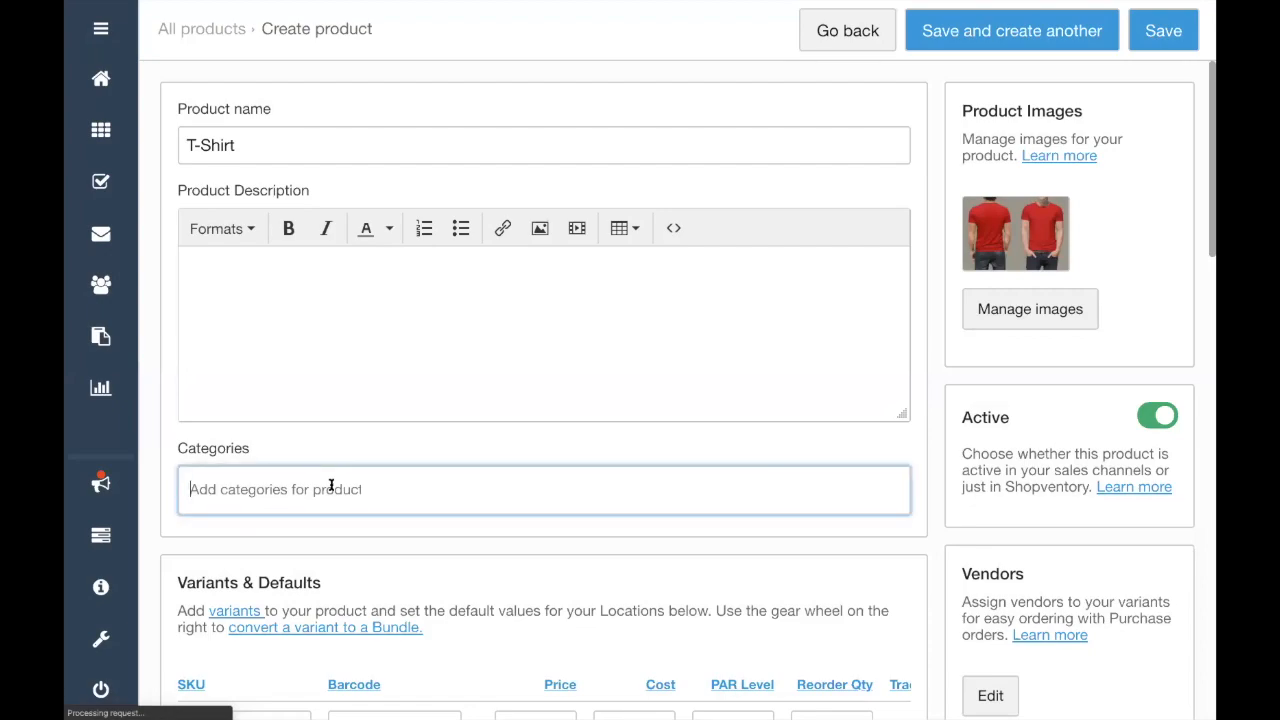
{"action": "type", "text": "Appa"}
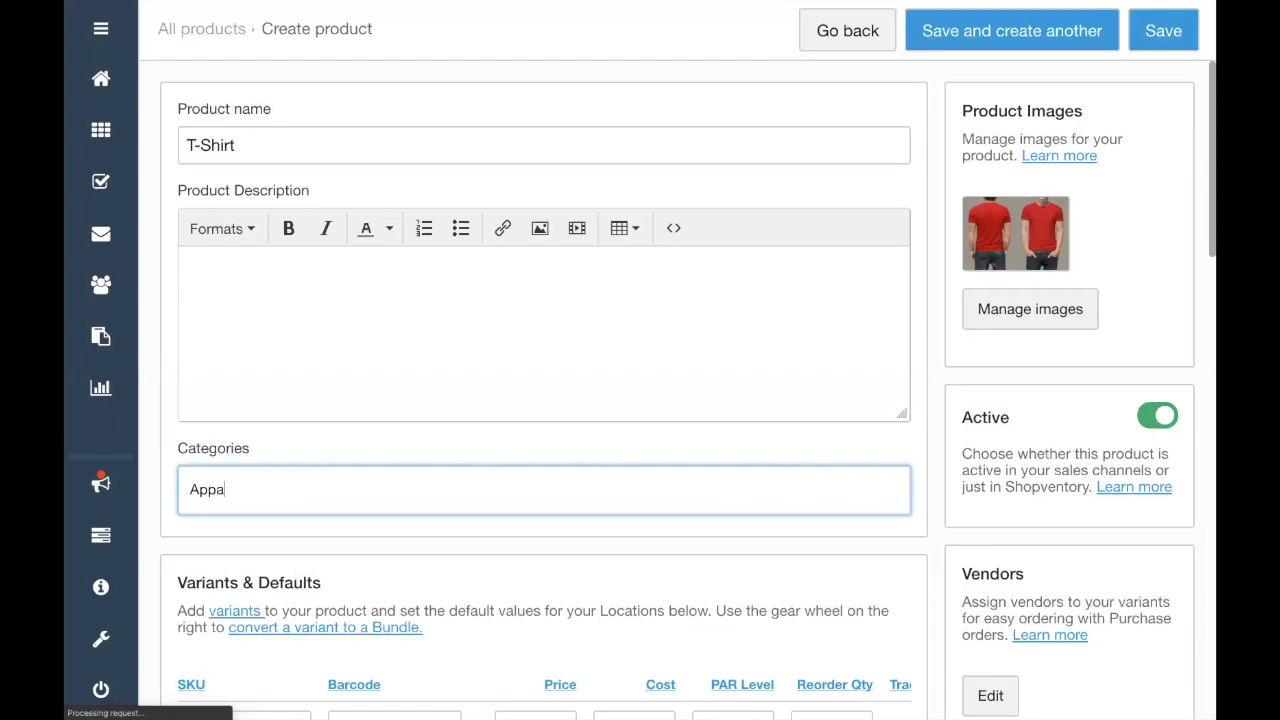
{"action": "type", "text": "rel"}
{"action": "key", "text": "Return"}
{"action": "type", "text": "Col"}
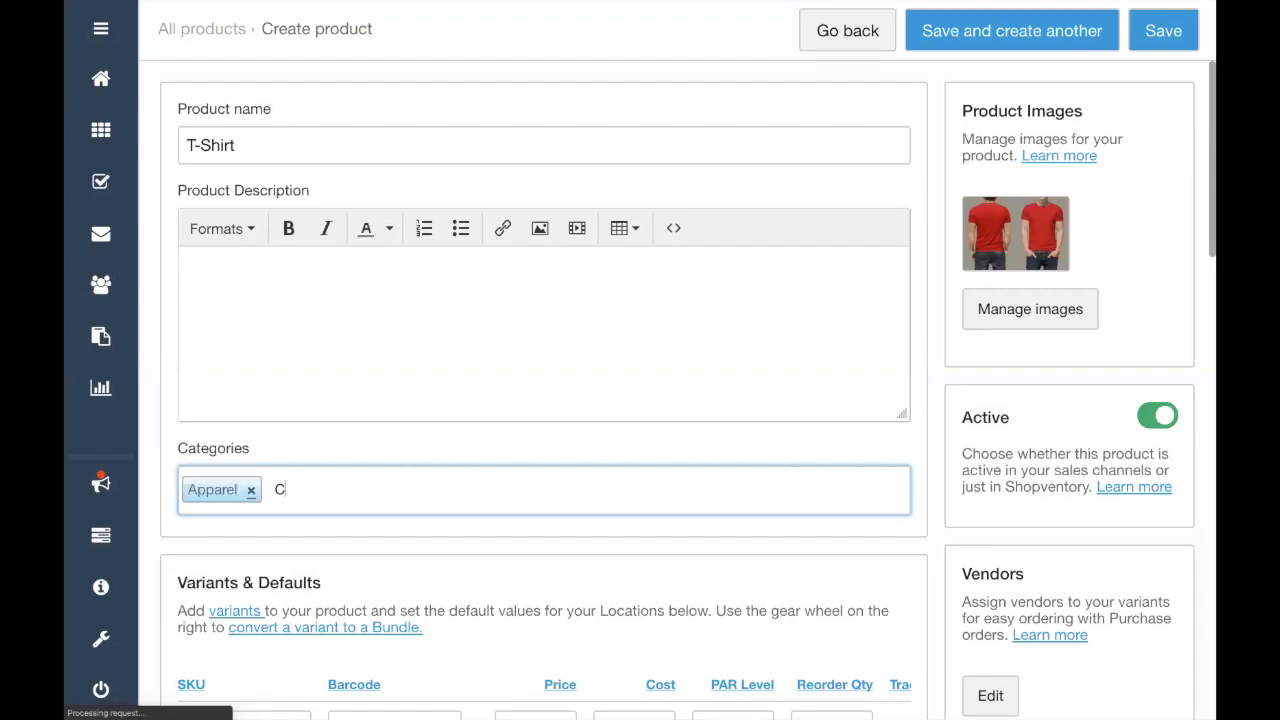
{"action": "key", "text": "BackSpace"}
{"action": "key", "text": "BackSpace"}
{"action": "type", "text": "loth"}
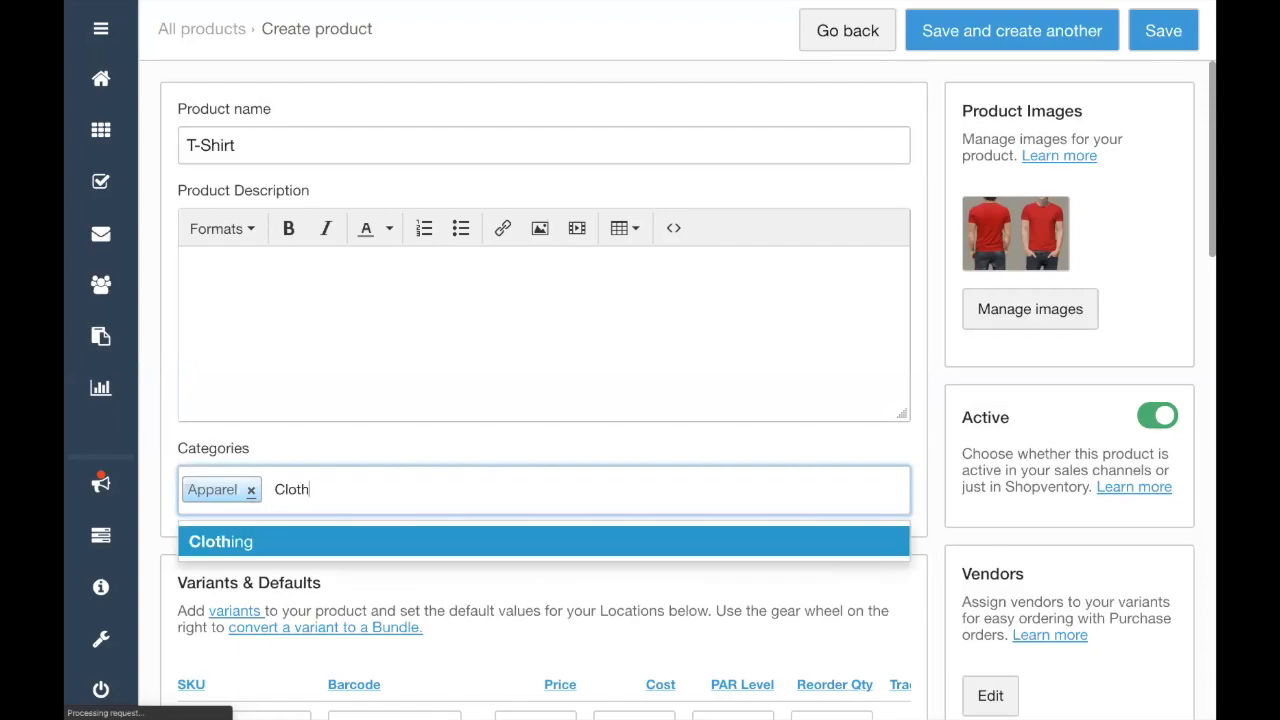
{"action": "key", "text": "Return"}
Add Mens Clothing as a further category of the T-Shirt product
{"action": "type", "text": "Mens "}
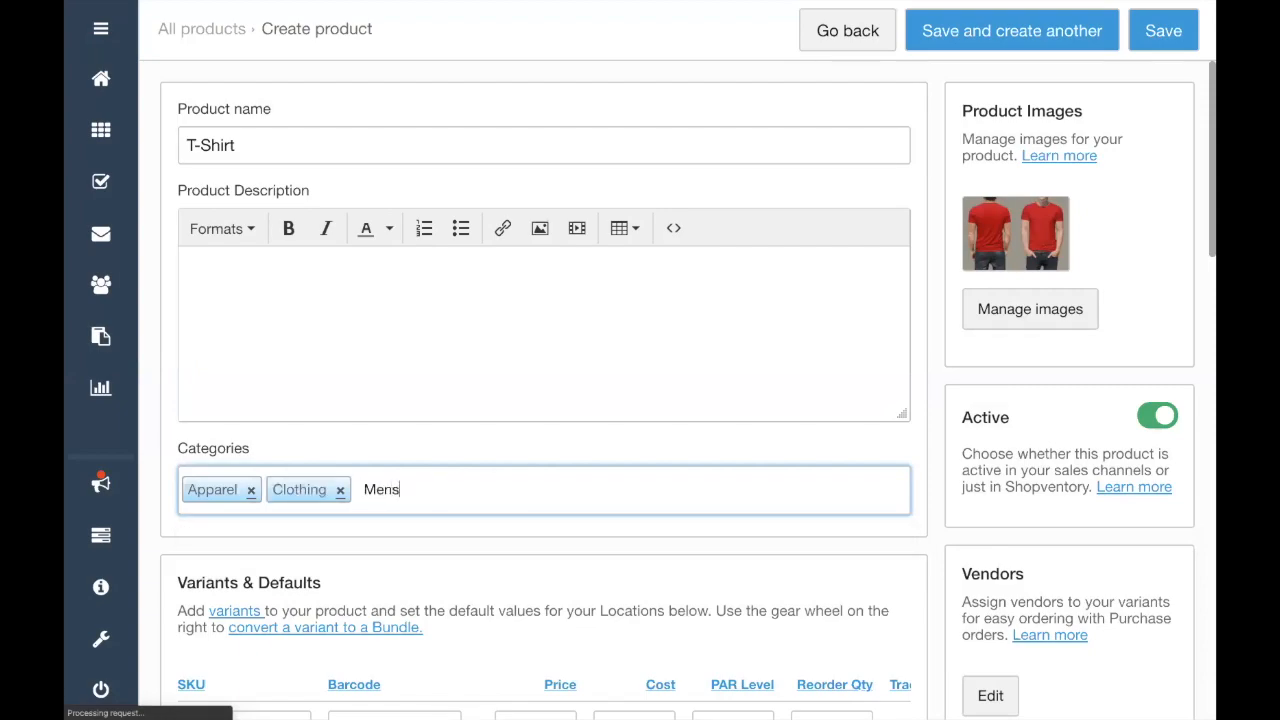
{"action": "type", "text": "Cloht"}
{"action": "key", "text": "BackSpace"}
{"action": "key", "text": "BackSpace"}
{"action": "type", "text": "thing"}
{"action": "key", "text": "Return"}
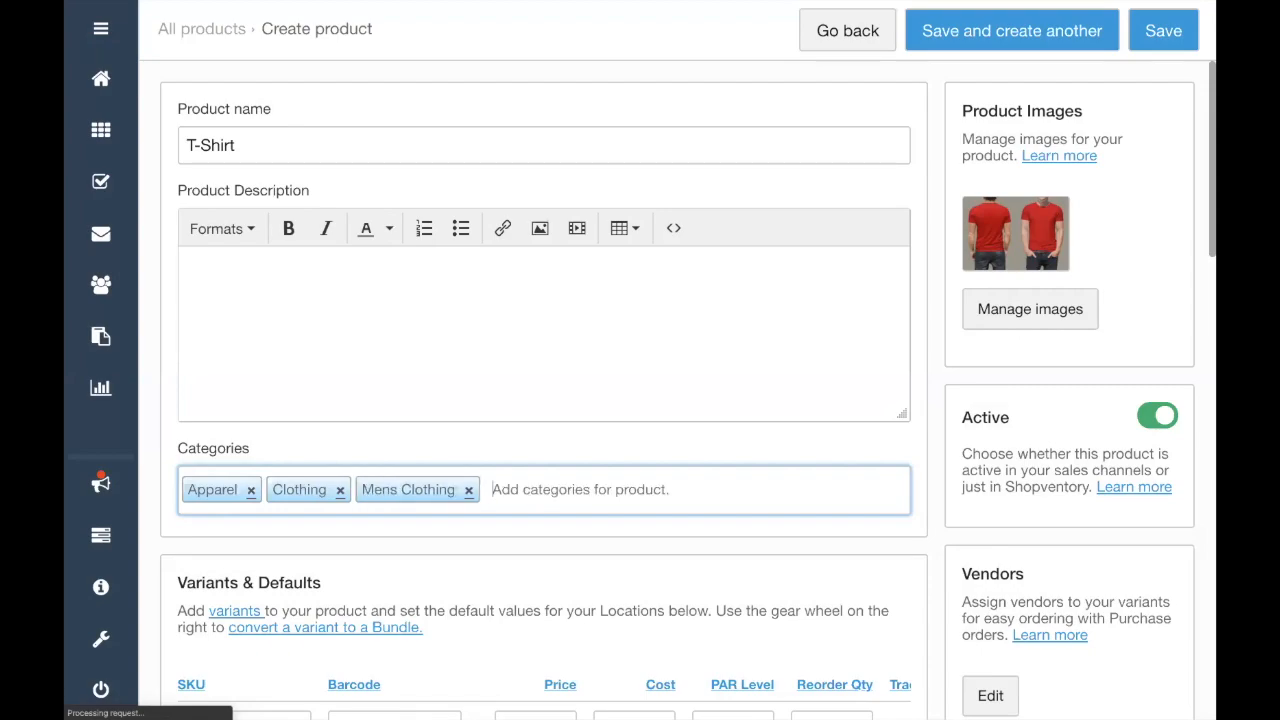
Remove the Mens Clothing and Apparel categories, keeping only Clothing on the product
{"action": "type", "text": "Mens"}
{"action": "key", "text": "BackSpace"}
{"action": "key", "text": "BackSpace"}
{"action": "key", "text": "BackSpace"}
{"action": "key", "text": "BackSpace"}
{"action": "key", "text": "BackSpace"}
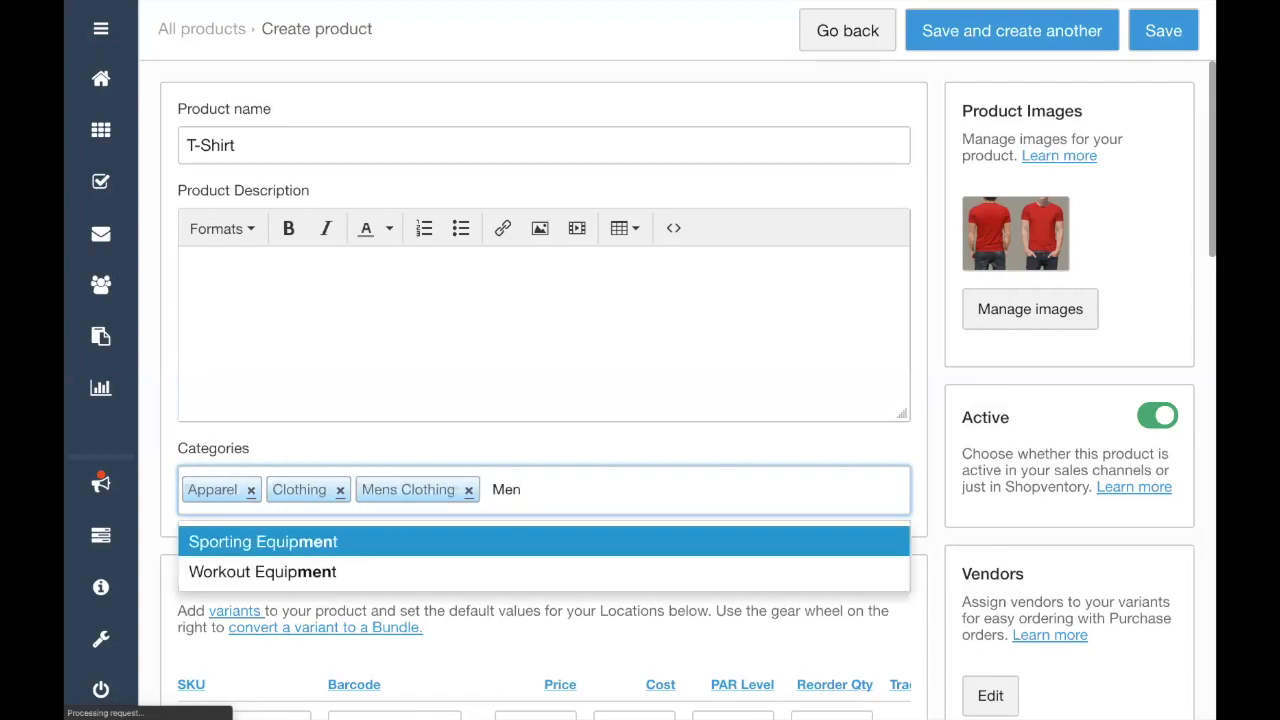
{"action": "key", "text": "BackSpace"}
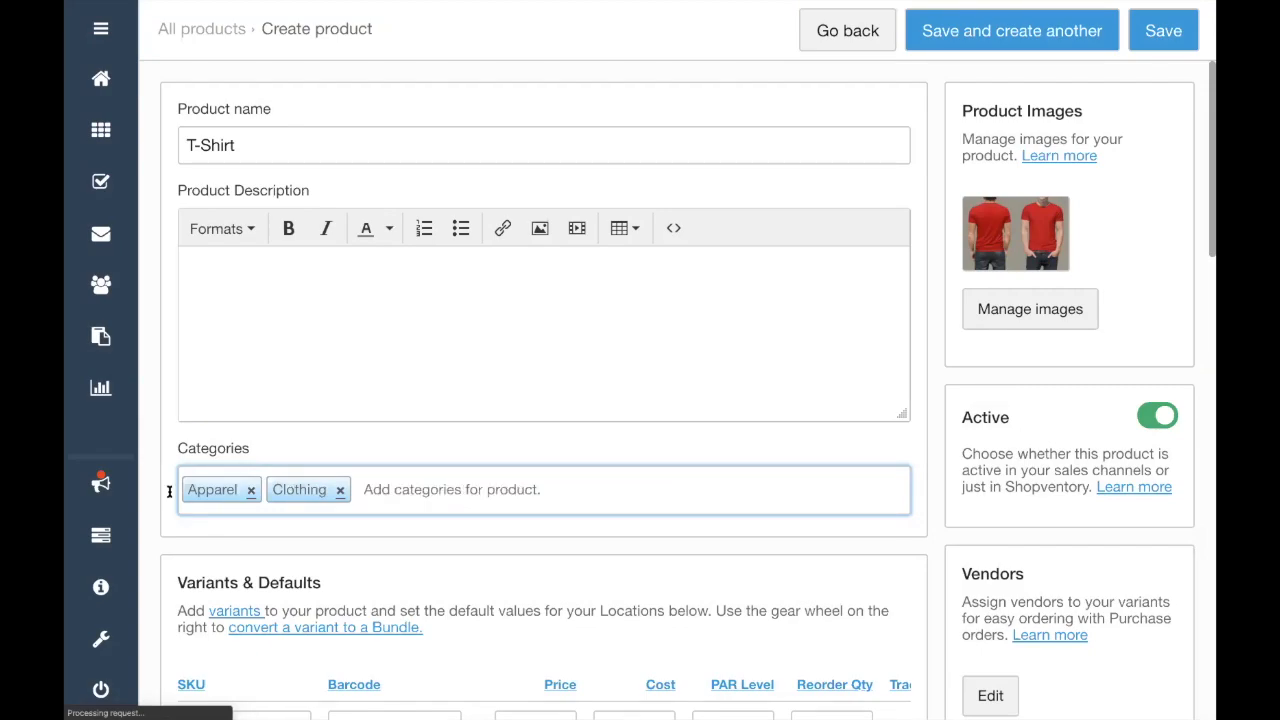
{"action": "left_click", "coordinate": [252, 490]}
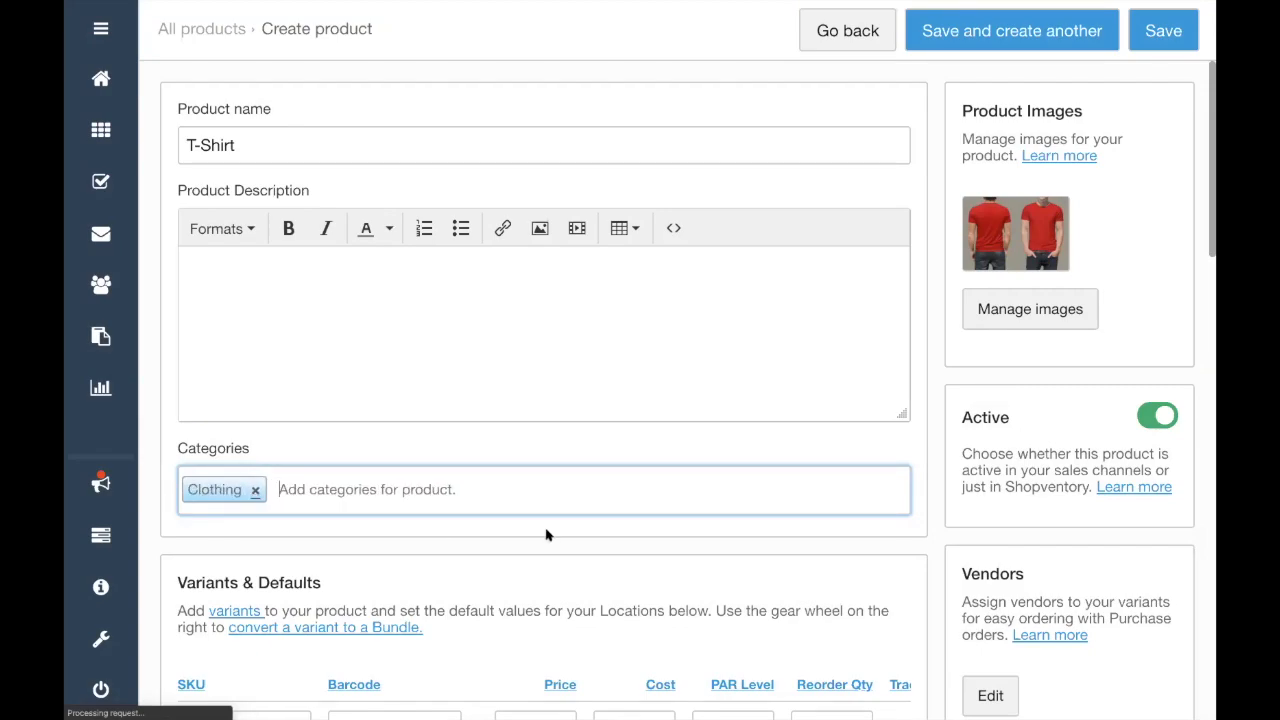
Enter "Real Comfy Tees!" as the product description
{"action": "left_click", "coordinate": [323, 328]}
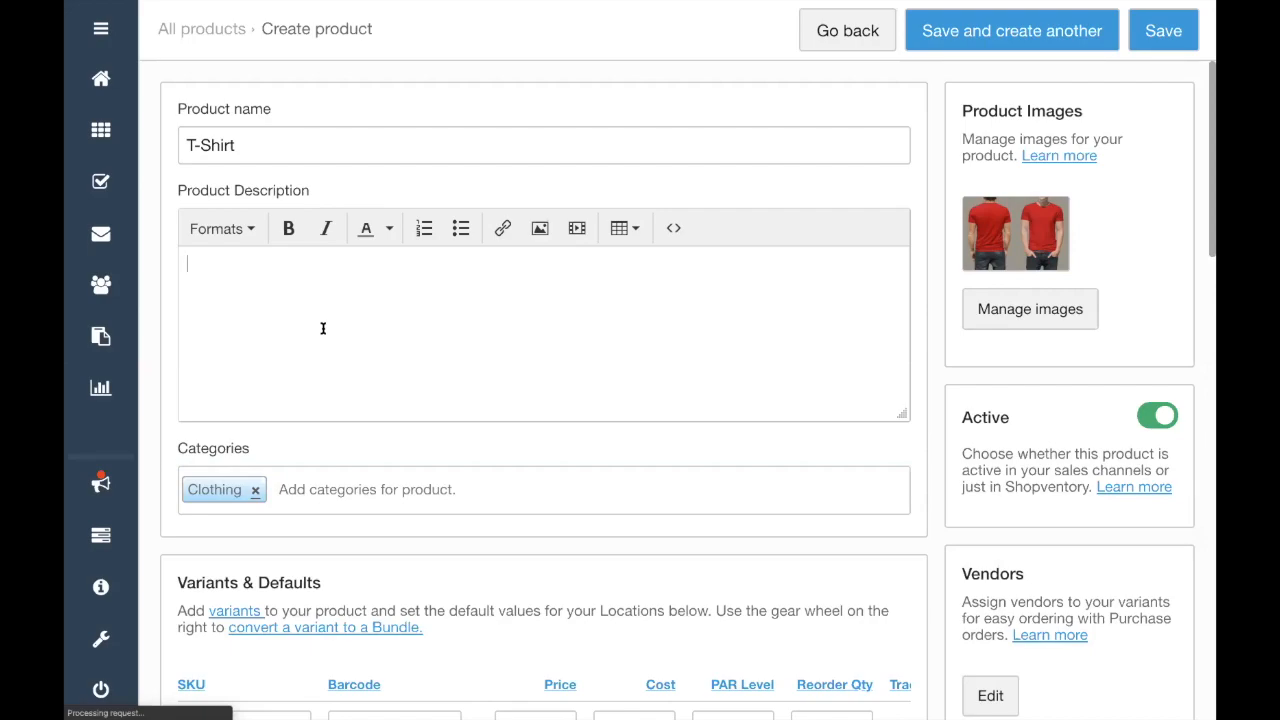
{"action": "type", "text": "A"}
{"action": "key", "text": "BackSpace"}
{"action": "type", "text": "Real Comfy Tees!"}
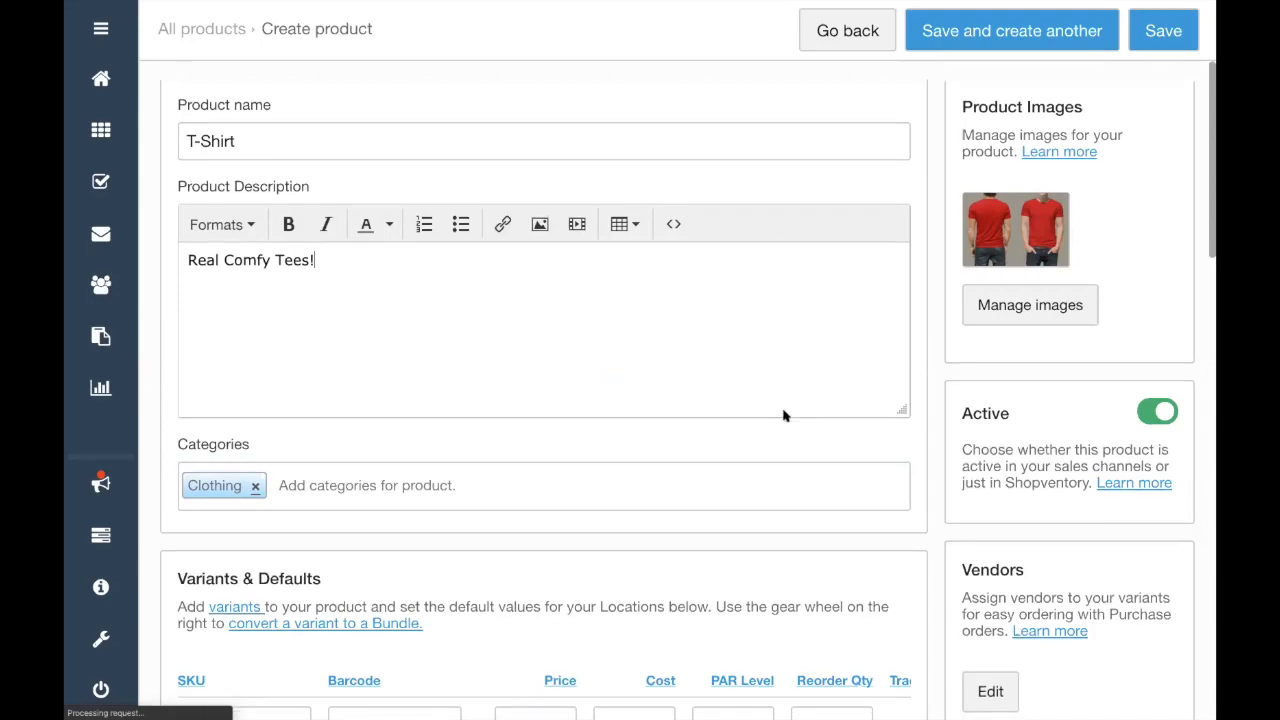
Review the Active, Vendors and Notes sections of the new product, highlighting the section headings
{"action": "scroll", "coordinate": [784, 416], "scroll_direction": "down", "scroll_amount": 1}
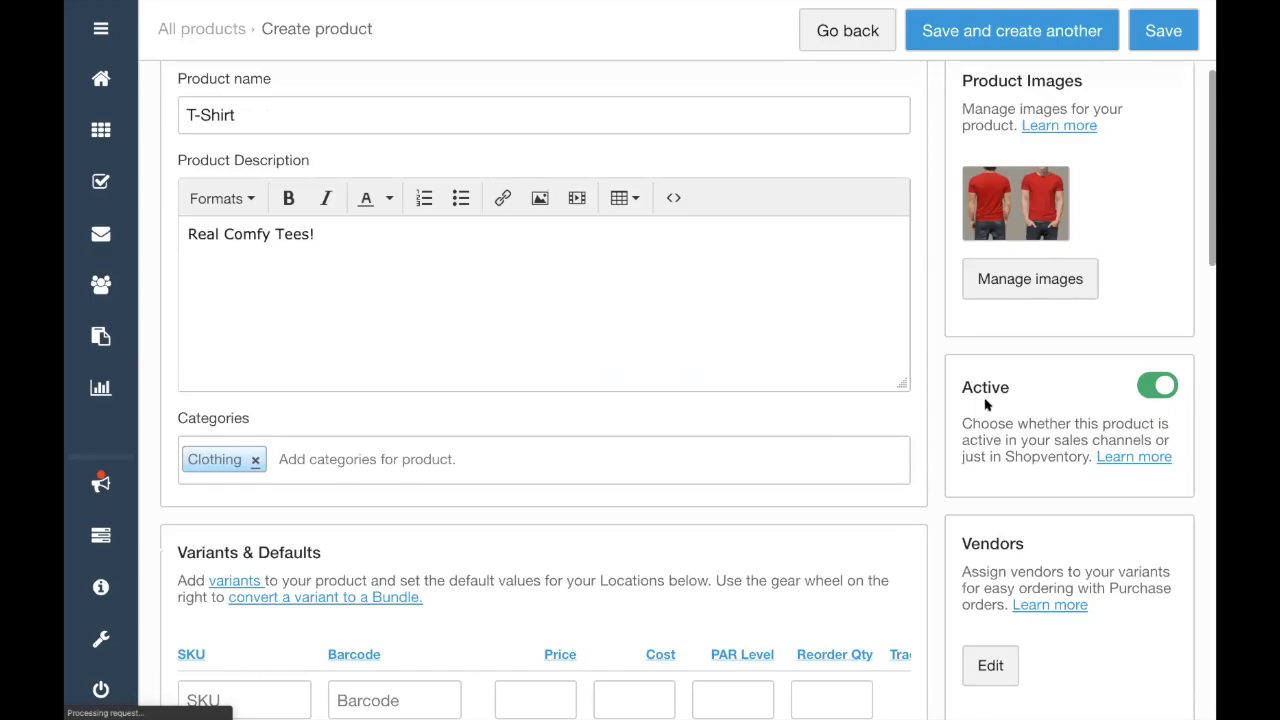
{"action": "left_click_drag", "start_coordinate": [968, 390], "coordinate": [1012, 392]}
{"action": "left_click_drag", "start_coordinate": [963, 544], "coordinate": [1030, 548]}
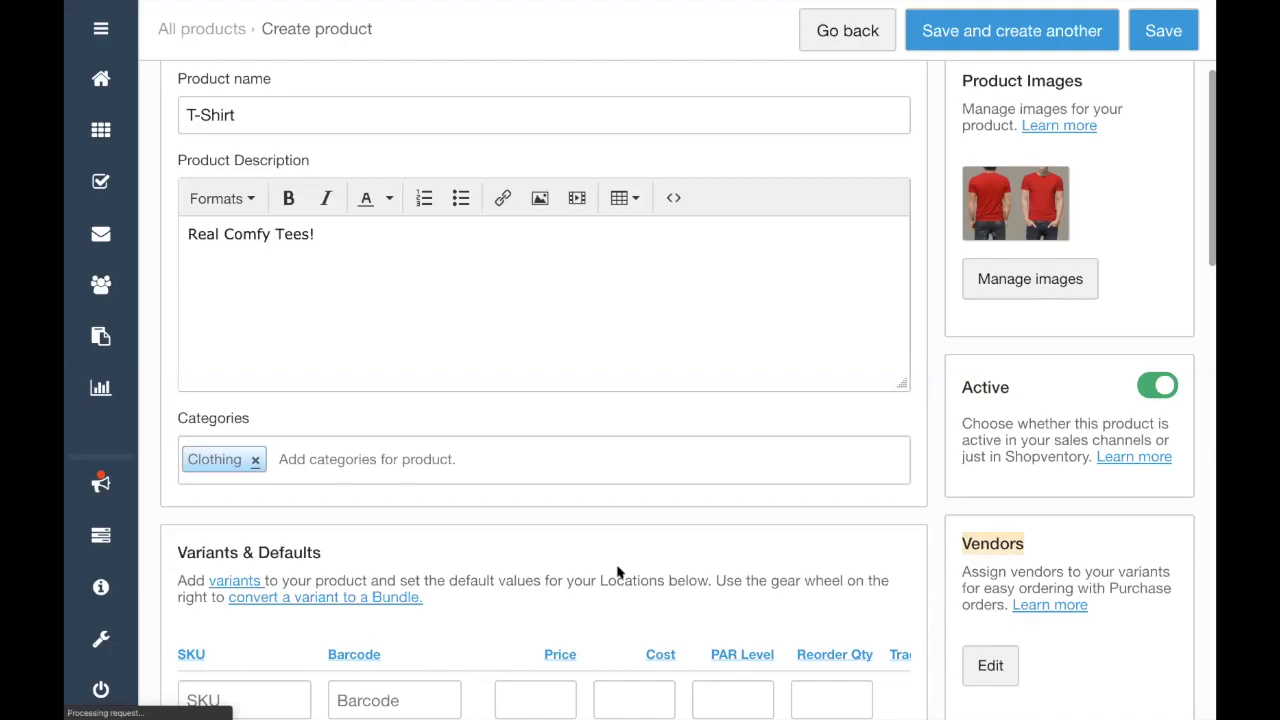
{"action": "scroll", "coordinate": [618, 572], "scroll_direction": "down", "scroll_amount": 3}
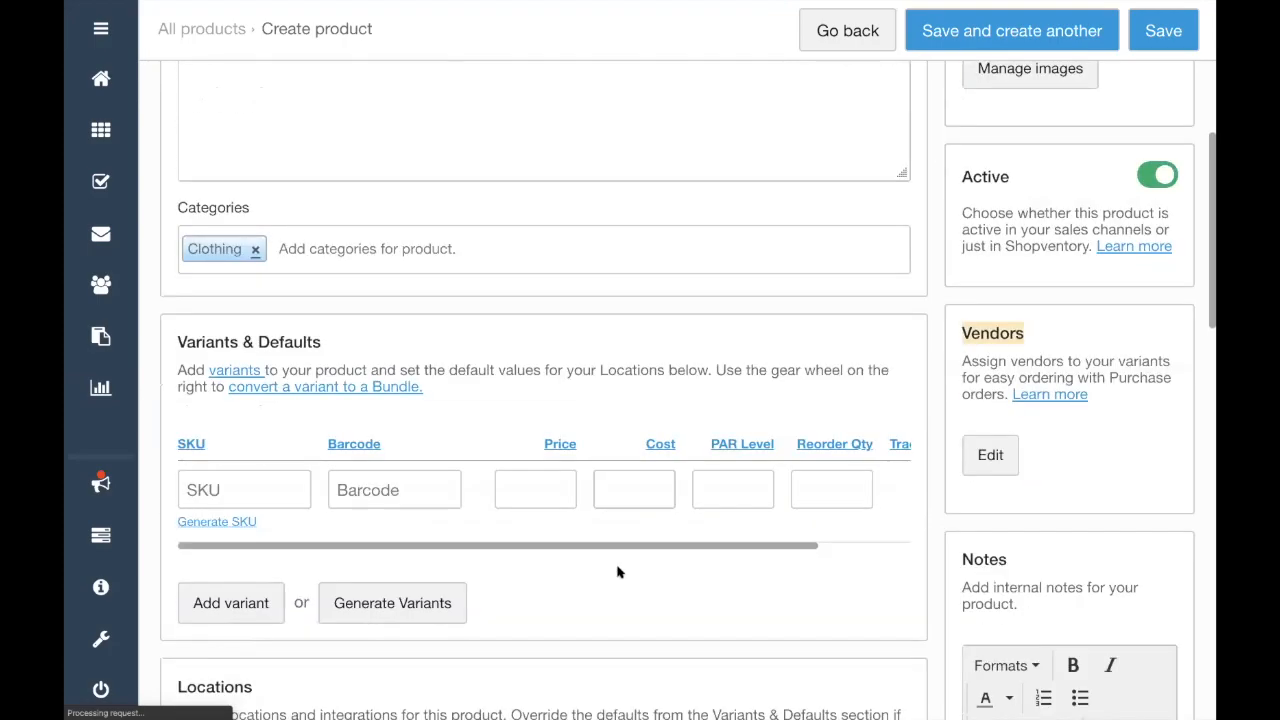
{"action": "scroll", "coordinate": [618, 572], "scroll_direction": "down", "scroll_amount": 3}
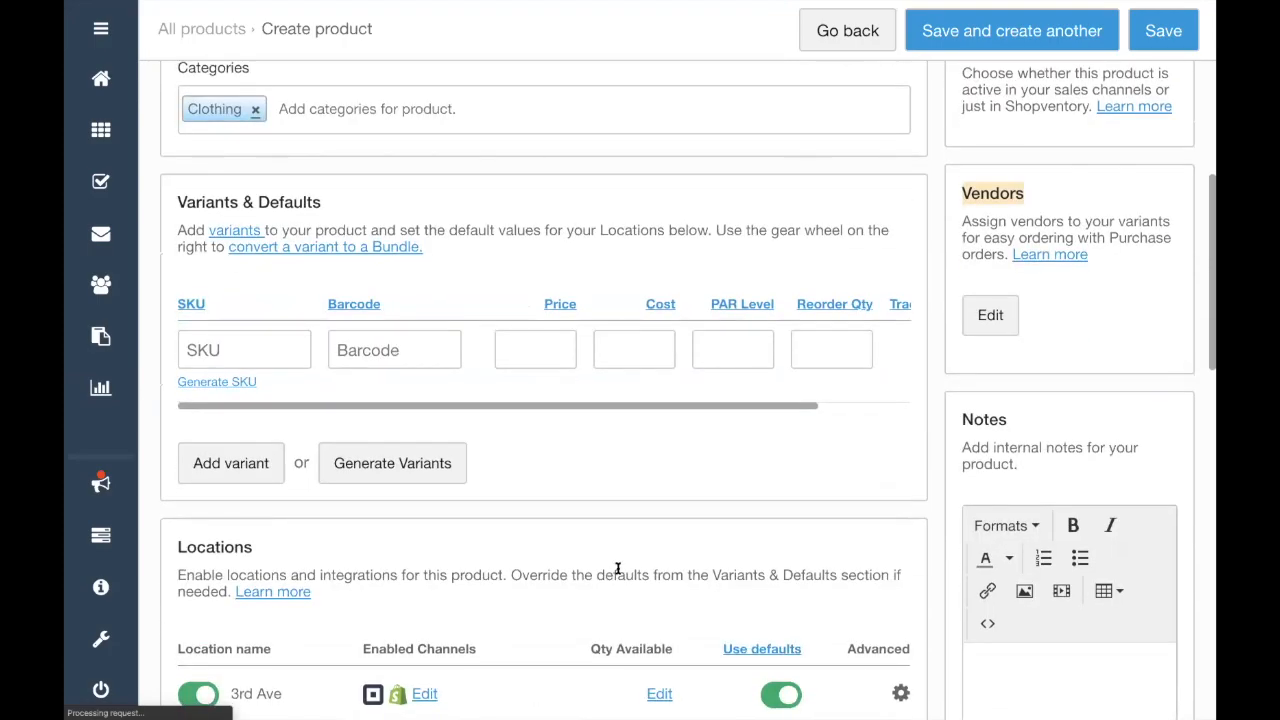
{"action": "left_click", "coordinate": [973, 421]}
{"action": "double_click", "coordinate": [973, 421]}
{"action": "scroll", "coordinate": [1081, 492], "scroll_direction": "down", "scroll_amount": 3}
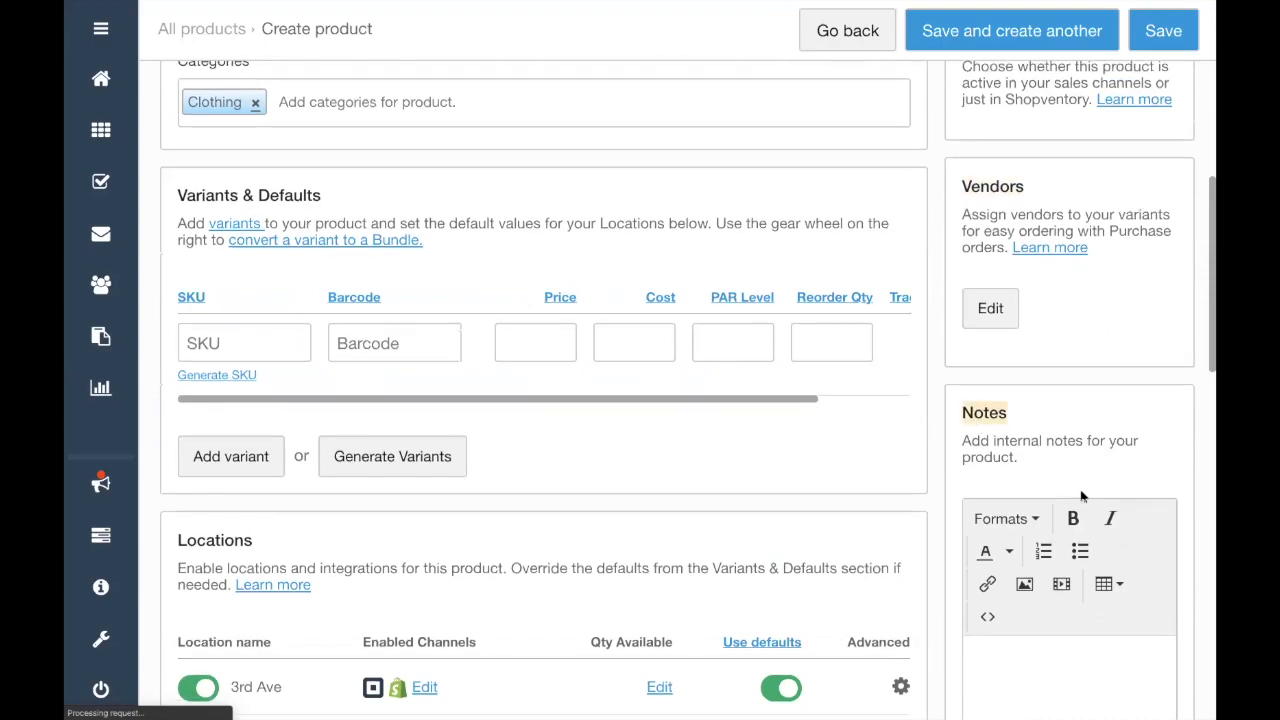
{"action": "left_click", "coordinate": [1081, 493]}
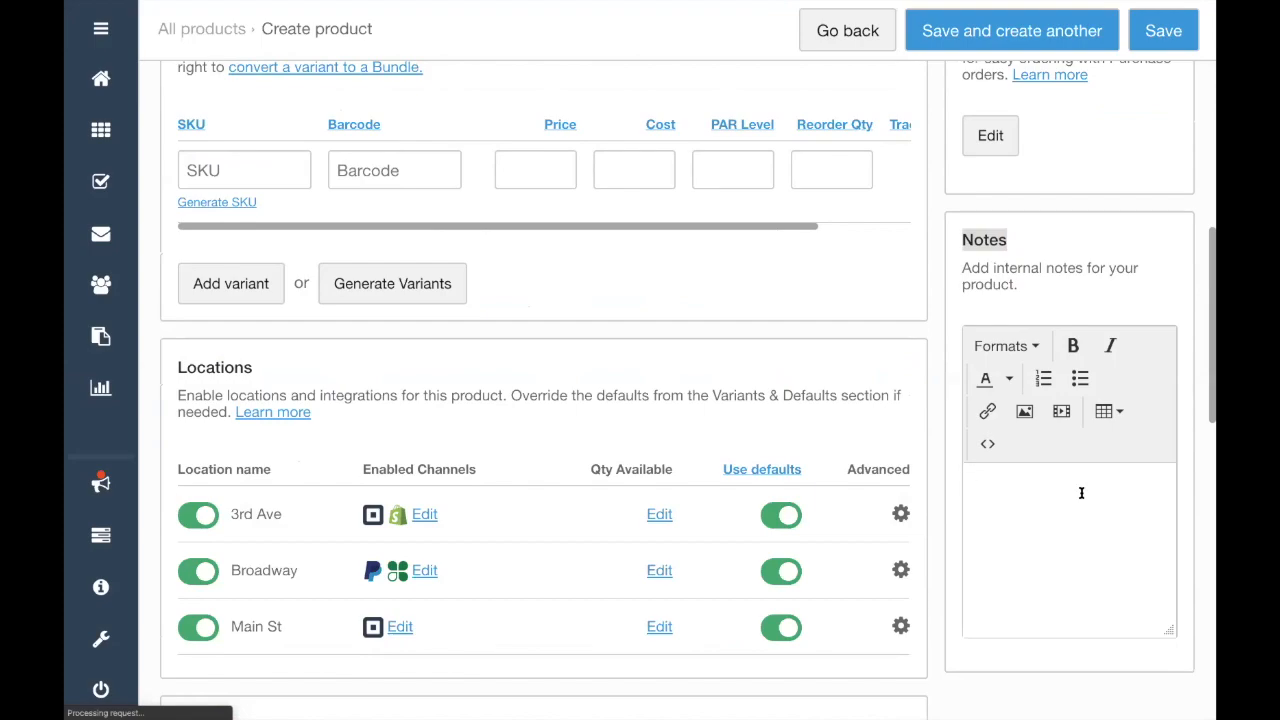
Add a first variant row to the product and review its fields and its options for bundle conversion and duplication
{"action": "scroll", "coordinate": [1081, 493], "scroll_direction": "up", "scroll_amount": 1}
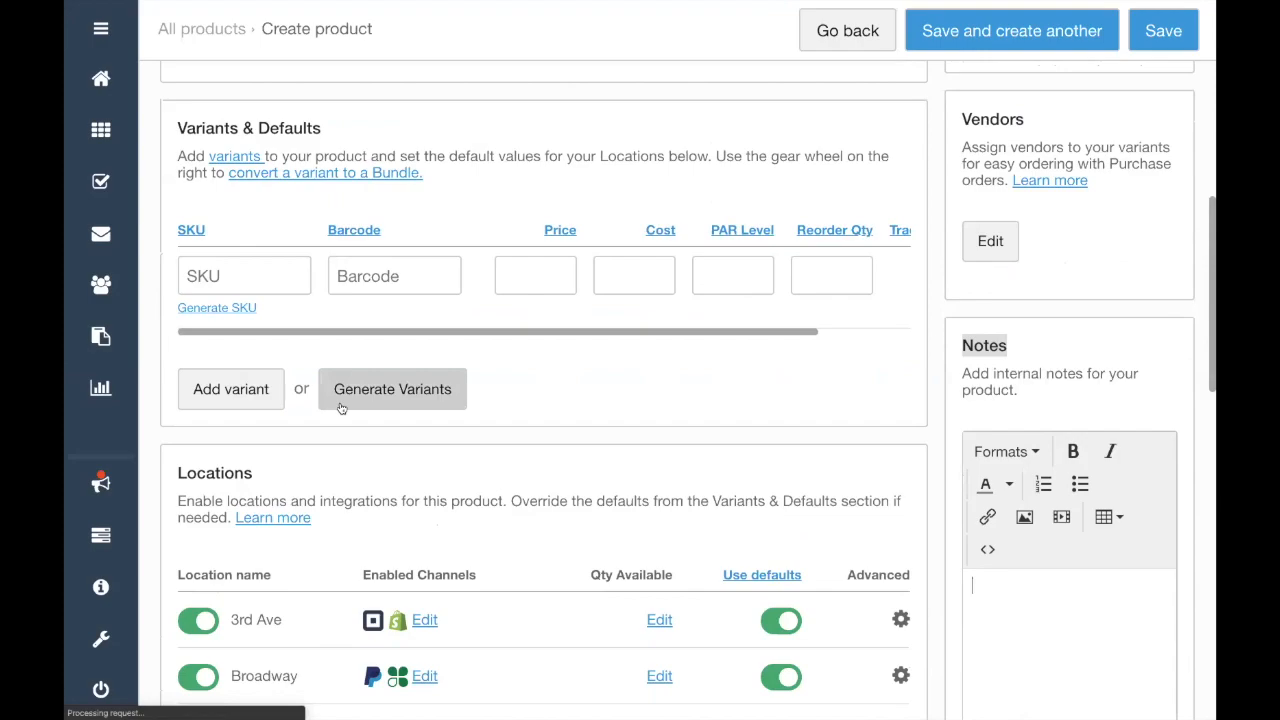
{"action": "scroll", "coordinate": [335, 405], "scroll_direction": "up", "scroll_amount": 1}
{"action": "left_click", "coordinate": [220, 476]}
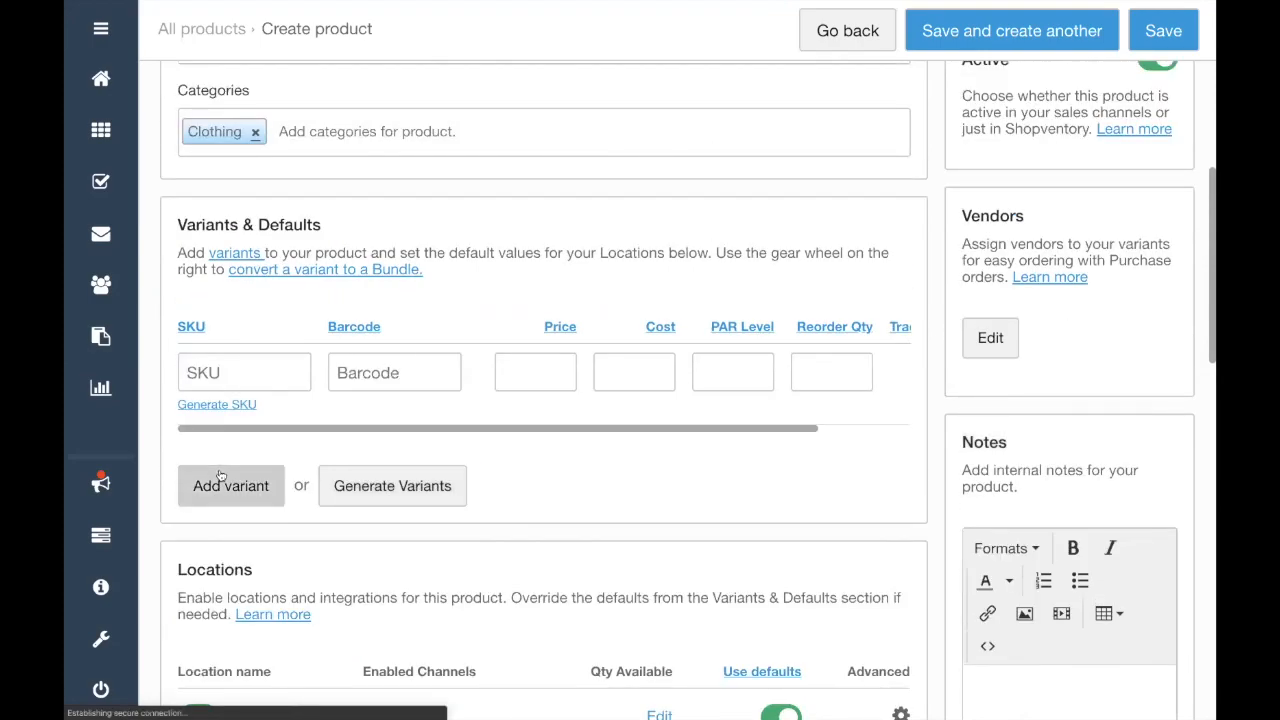
{"action": "left_click", "coordinate": [282, 377]}
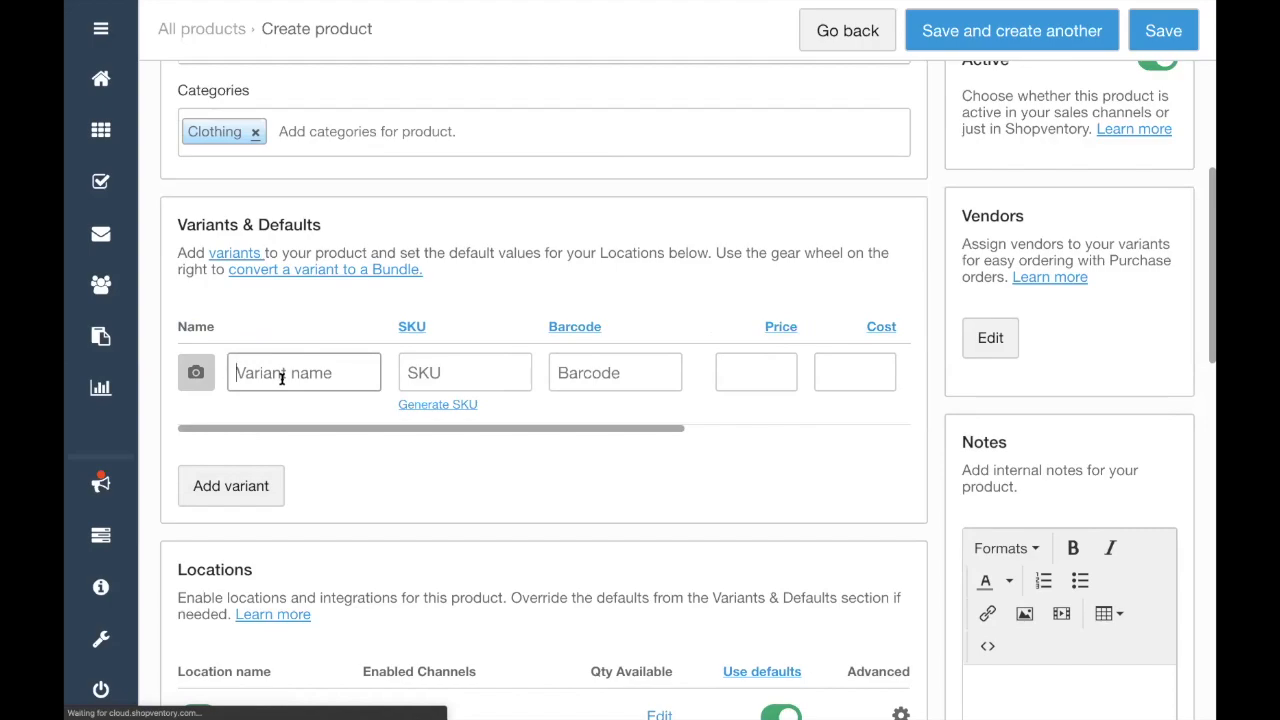
{"action": "scroll", "coordinate": [579, 381], "scroll_direction": "right", "scroll_amount": 5}
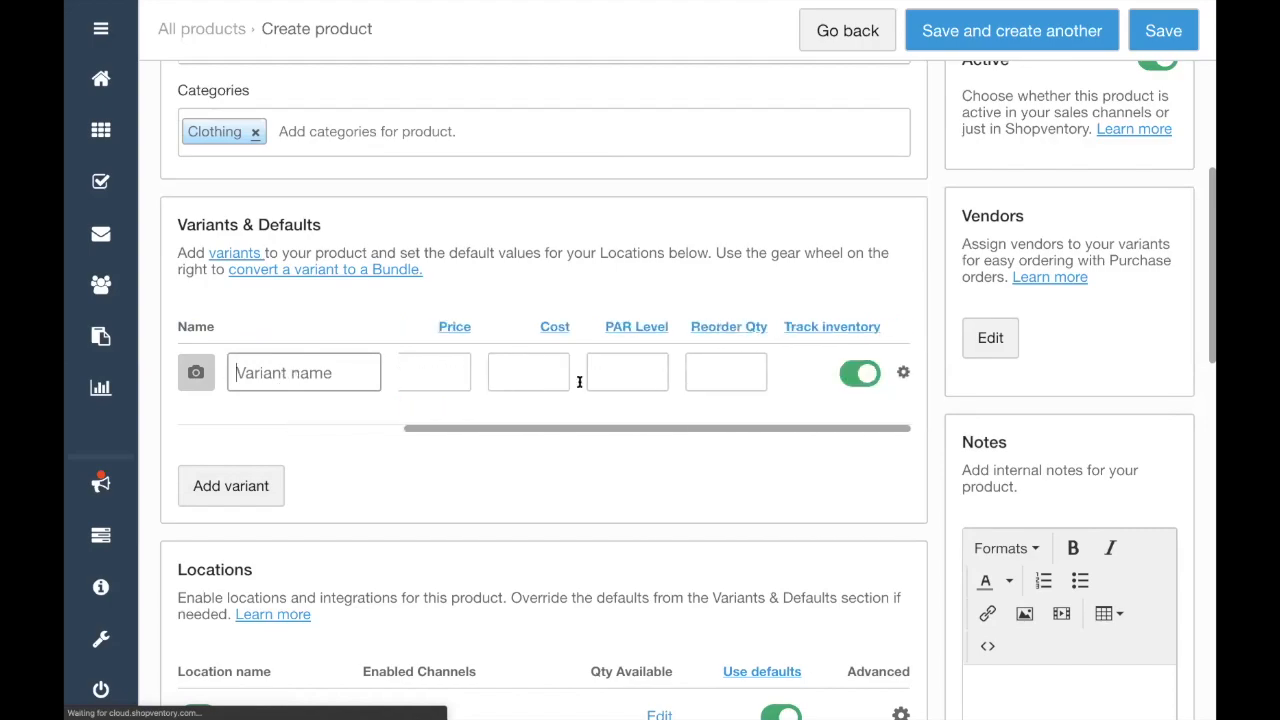
{"action": "left_click", "coordinate": [903, 372]}
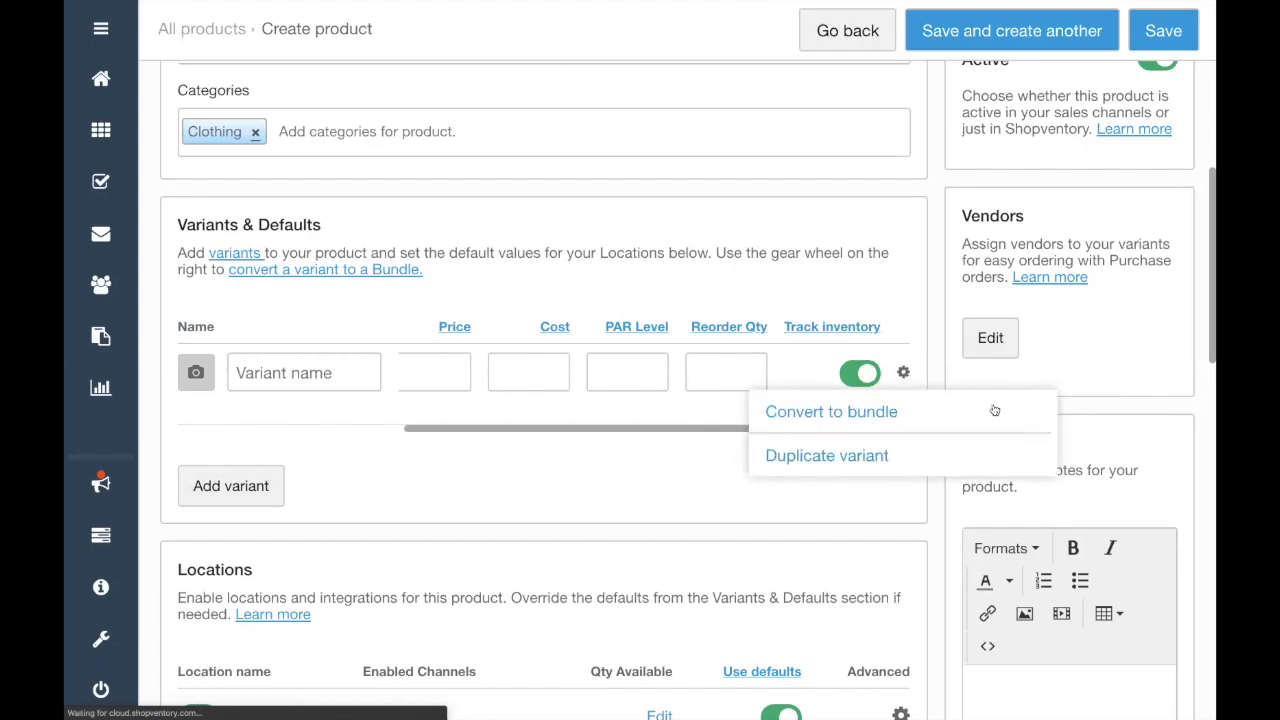
{"action": "left_click", "coordinate": [903, 372]}
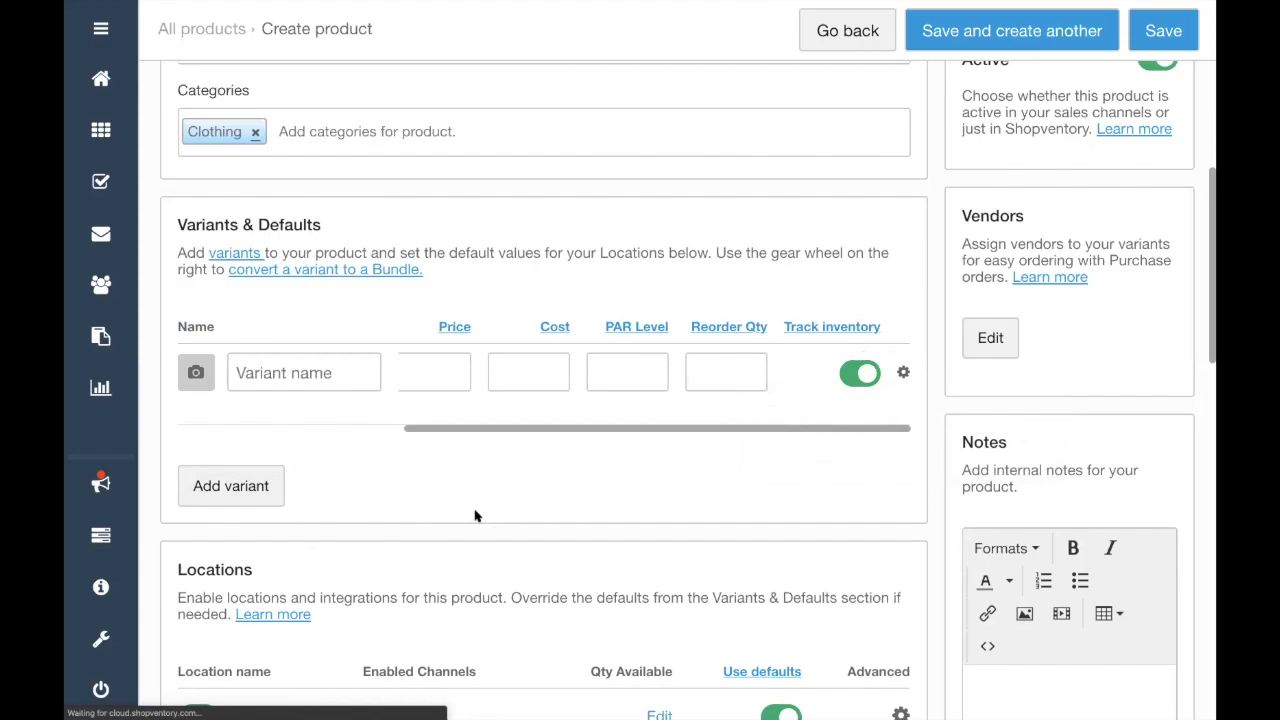
{"action": "scroll", "coordinate": [523, 423], "scroll_direction": "left", "scroll_amount": 5}
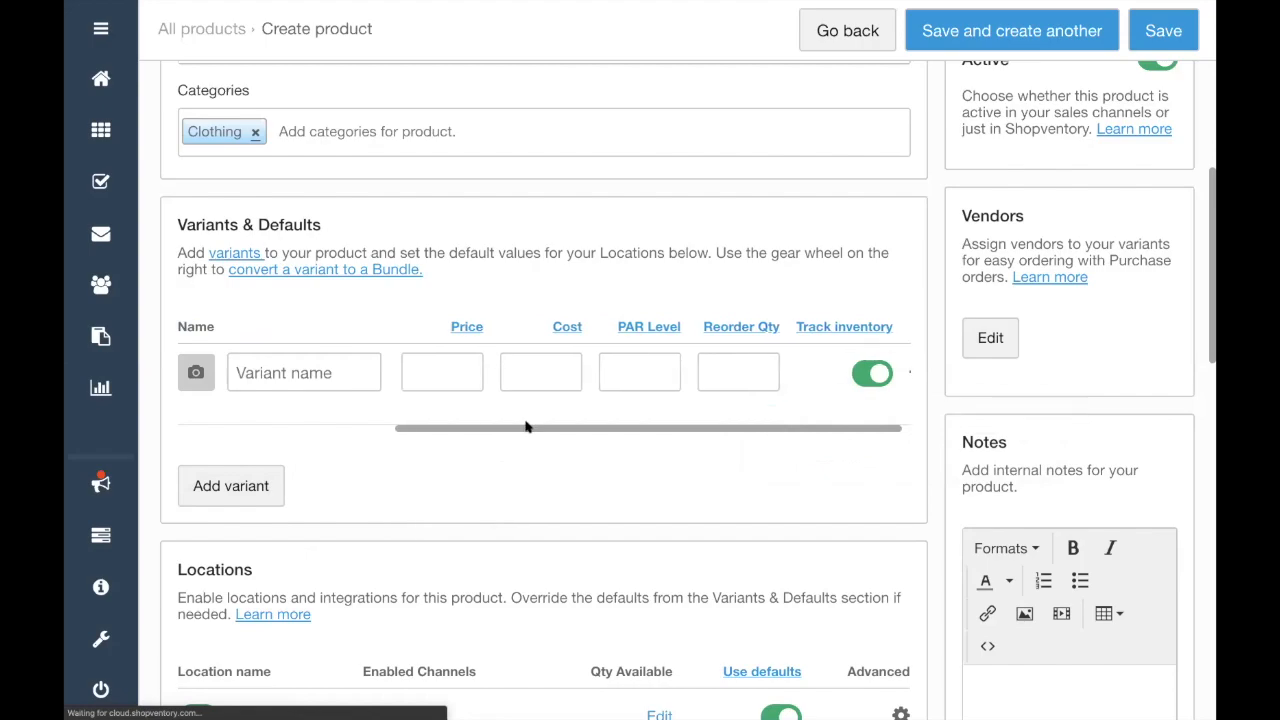
Name the first variant Small and add two more variants named Medium and Large
{"action": "left_click", "coordinate": [233, 366]}
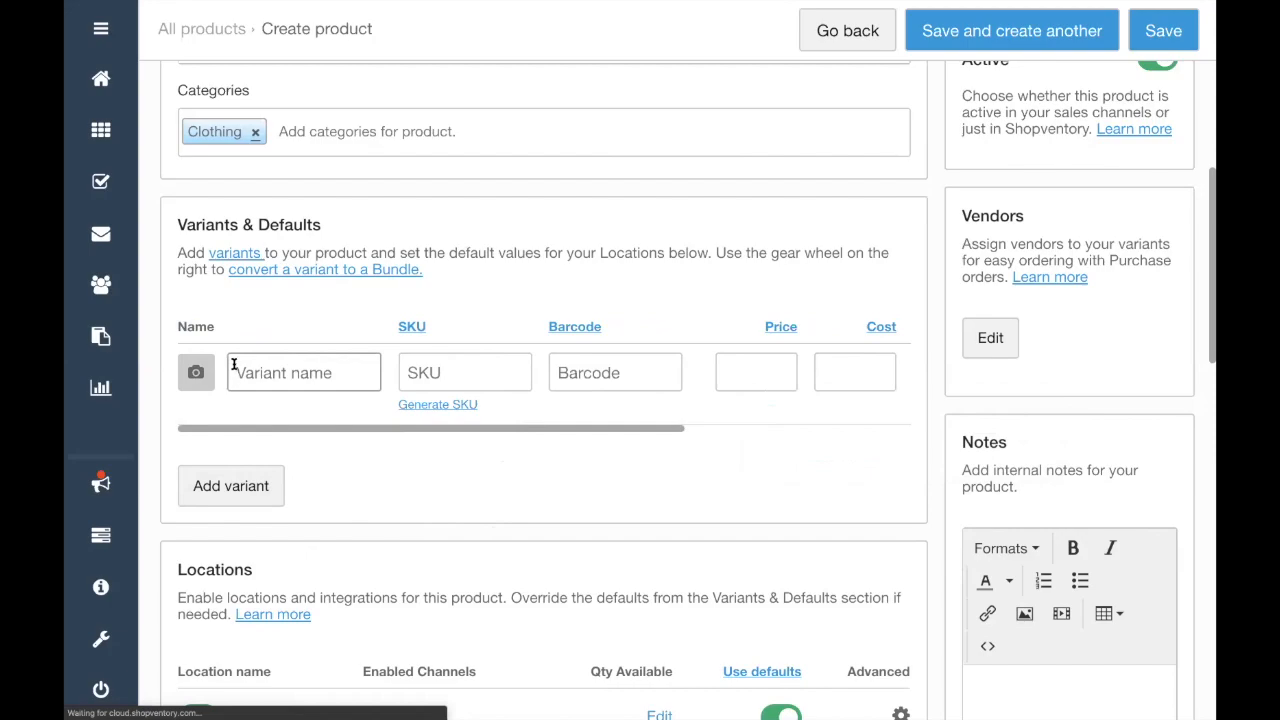
{"action": "type", "text": "Small"}
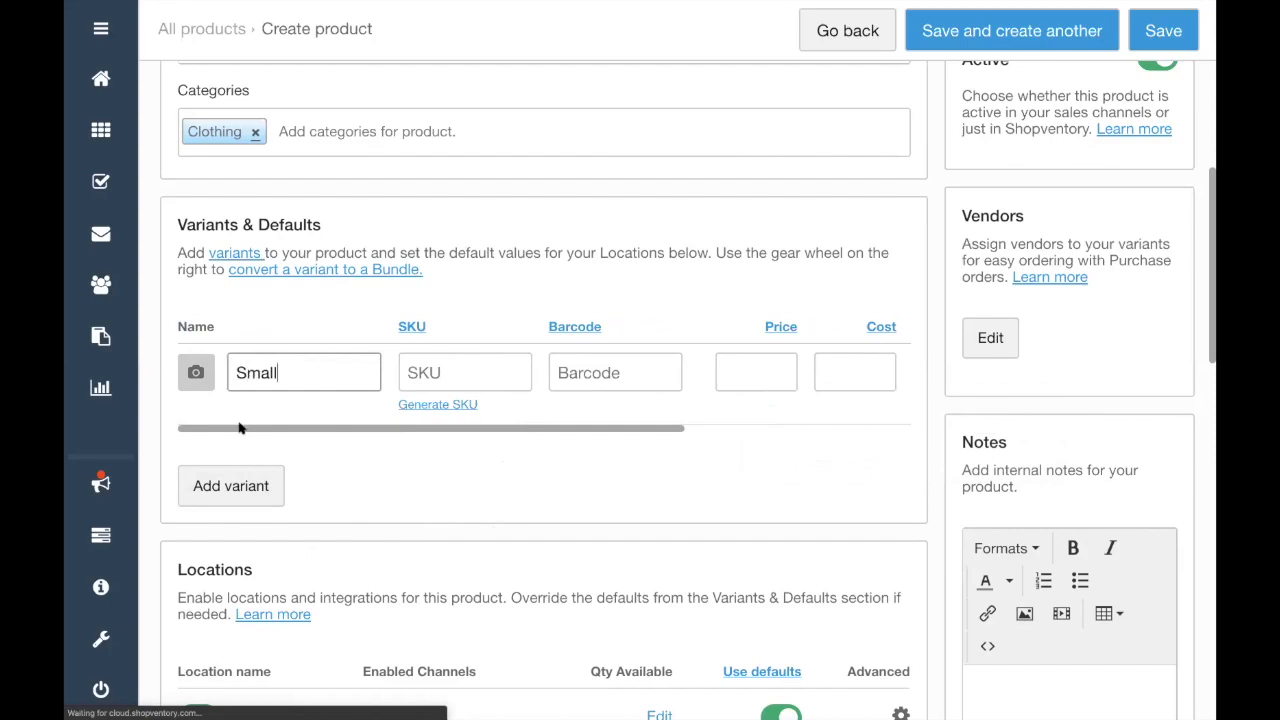
{"action": "left_click", "coordinate": [247, 488]}
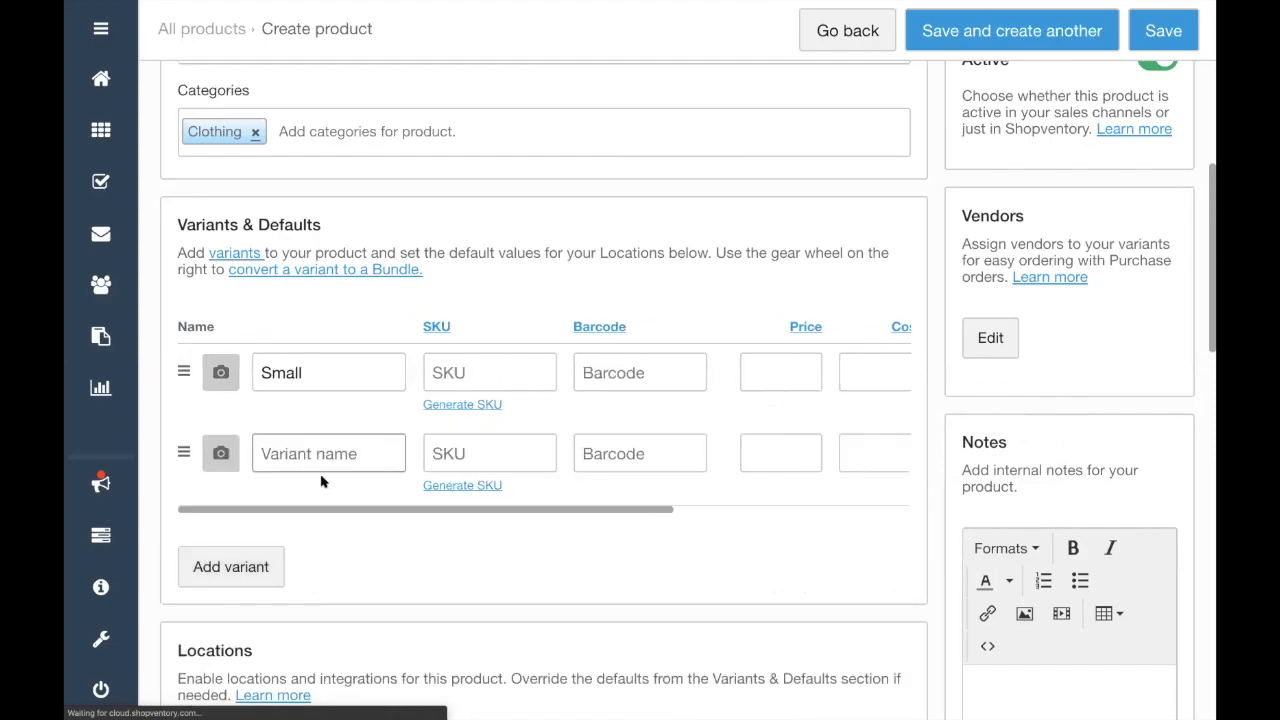
{"action": "type", "text": "Medium"}
{"action": "left_click", "coordinate": [245, 562]}
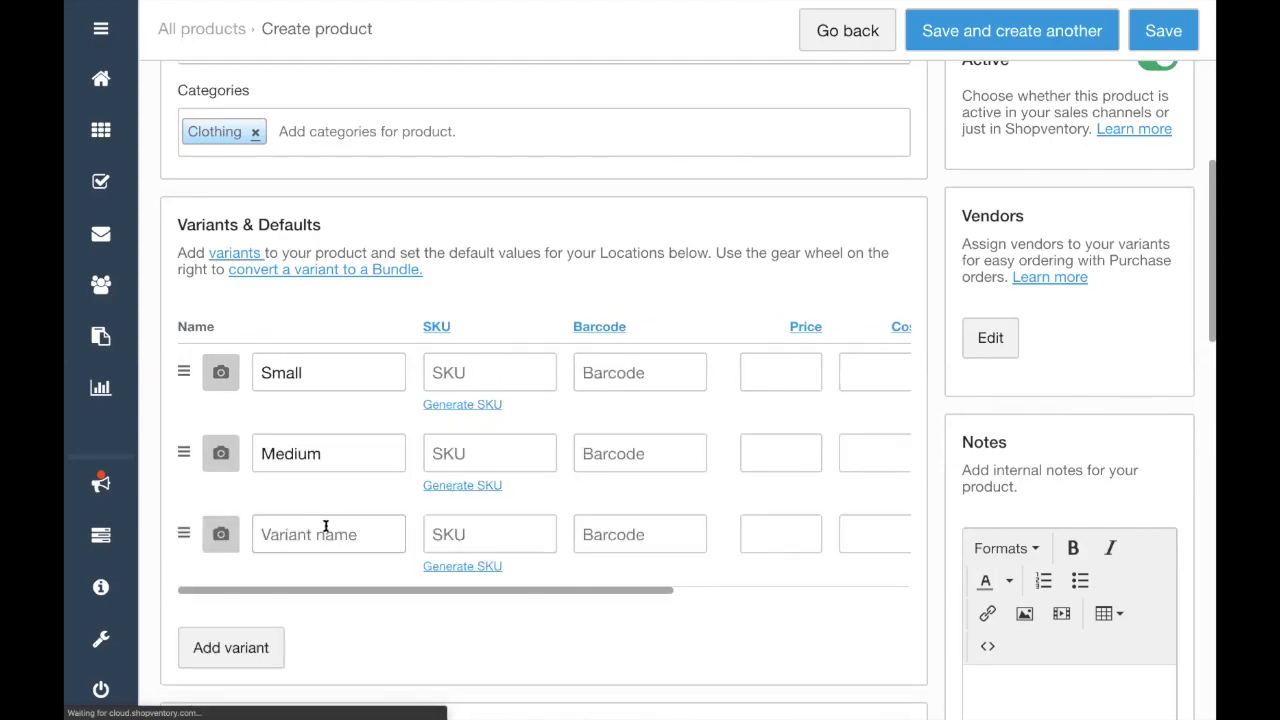
{"action": "type", "text": "Large"}
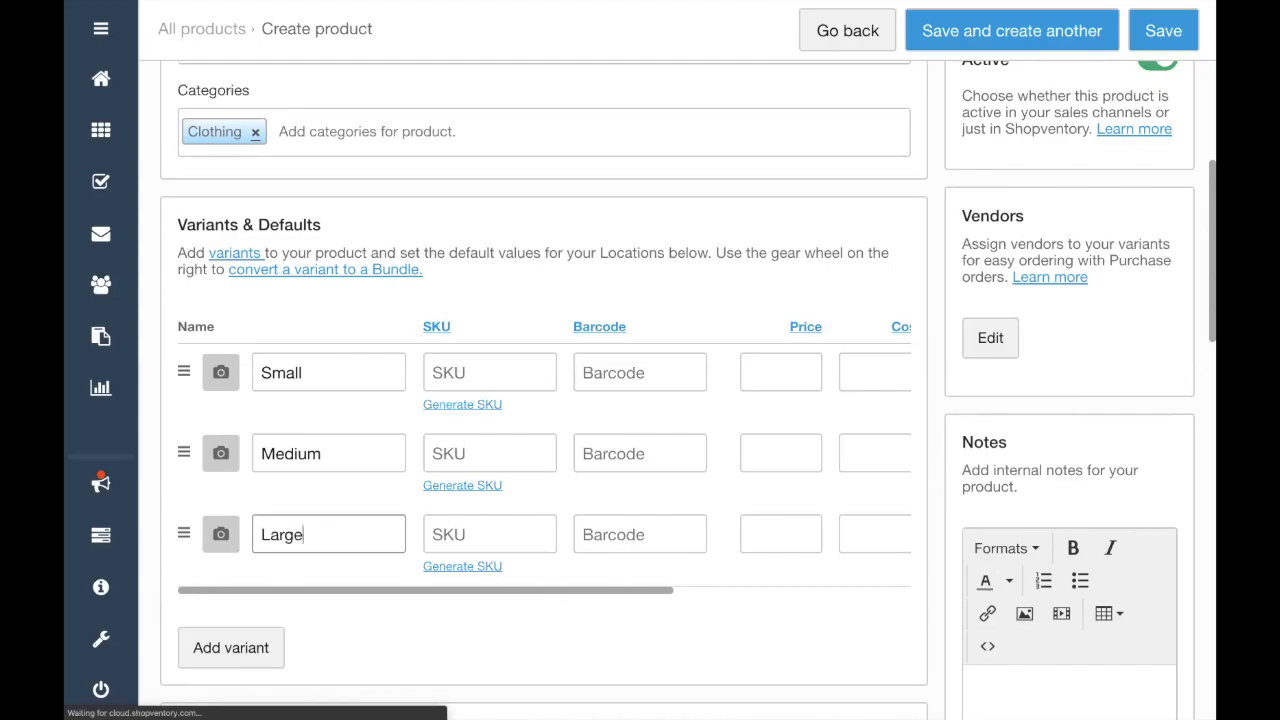
Generate SKUs for the Small and Medium variants and highlight the Small variant's SKU
{"action": "left_click", "coordinate": [482, 405]}
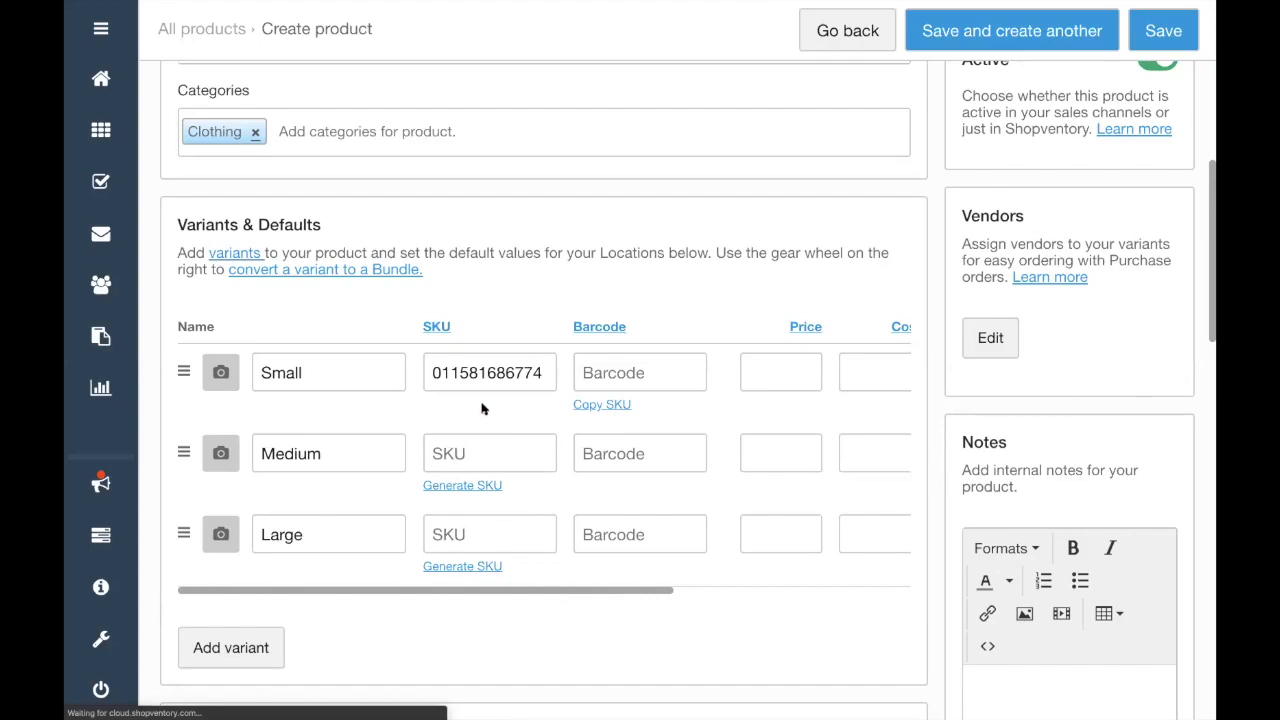
{"action": "left_click", "coordinate": [481, 485]}
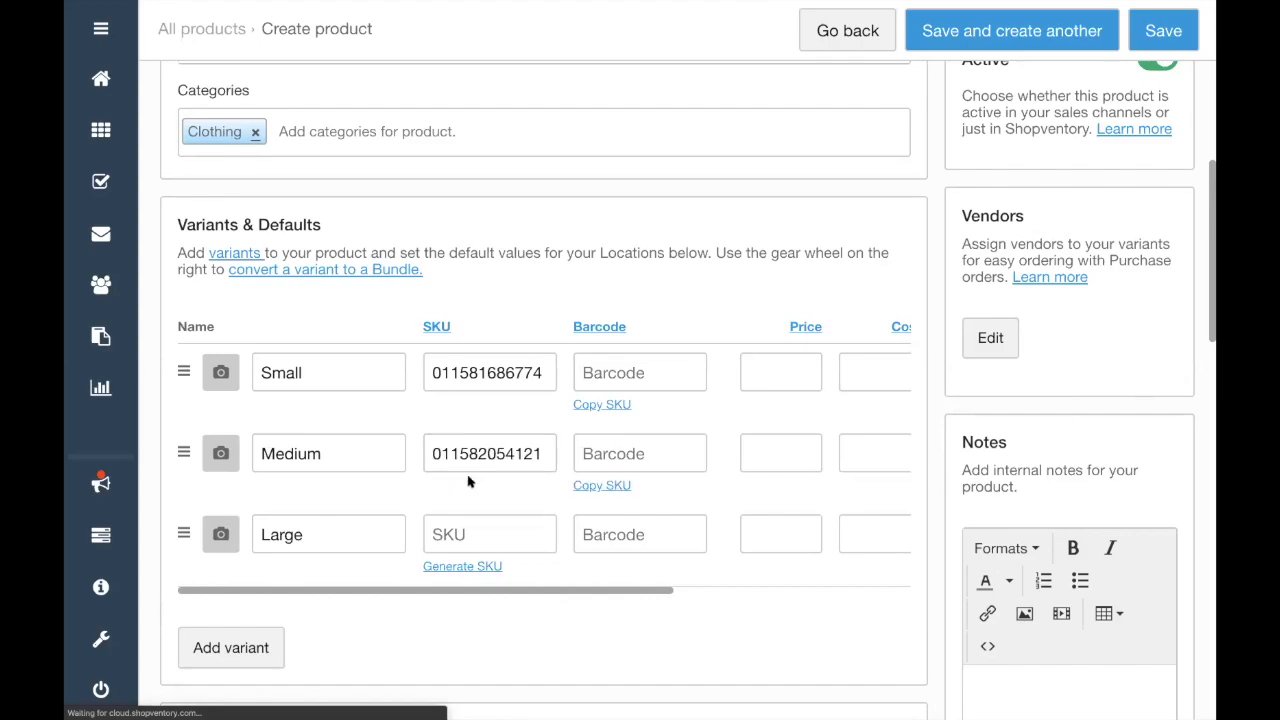
{"action": "left_click", "coordinate": [474, 372]}
{"action": "double_click", "coordinate": [474, 372]}
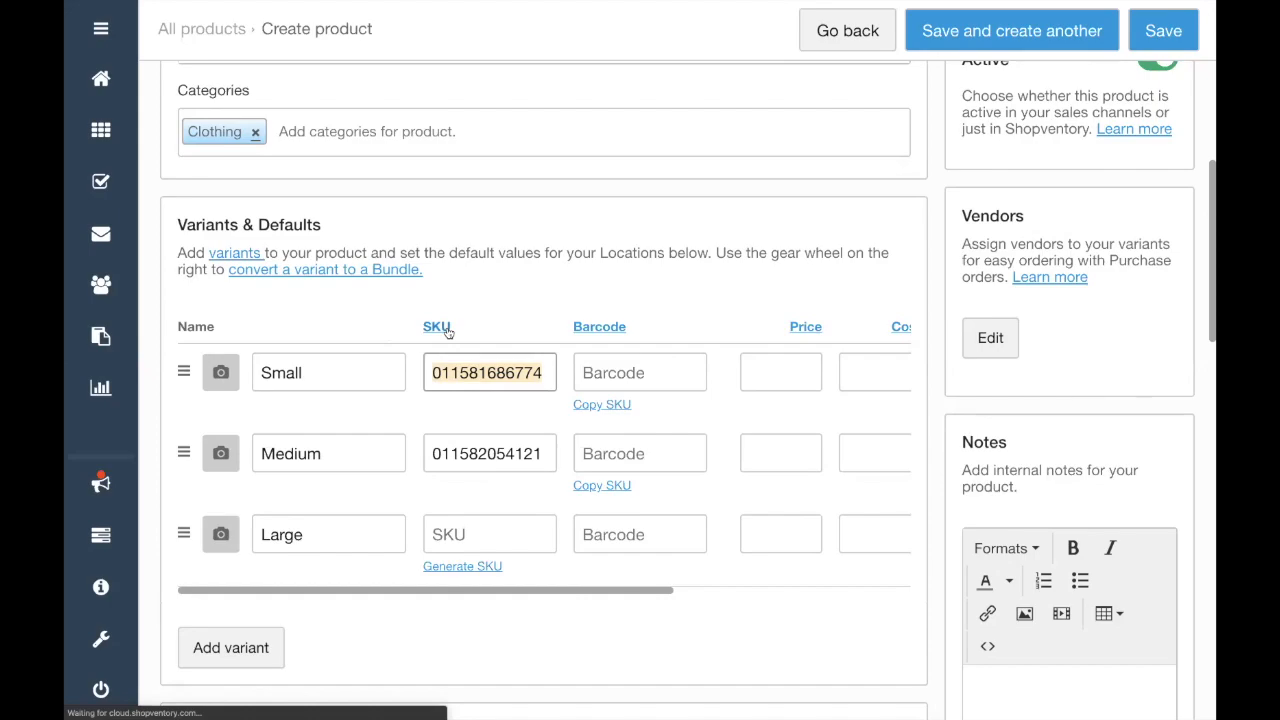
Enter the barcodes 1234 for the Small variant and 124 for the Medium variant
{"action": "left_click", "coordinate": [655, 363]}
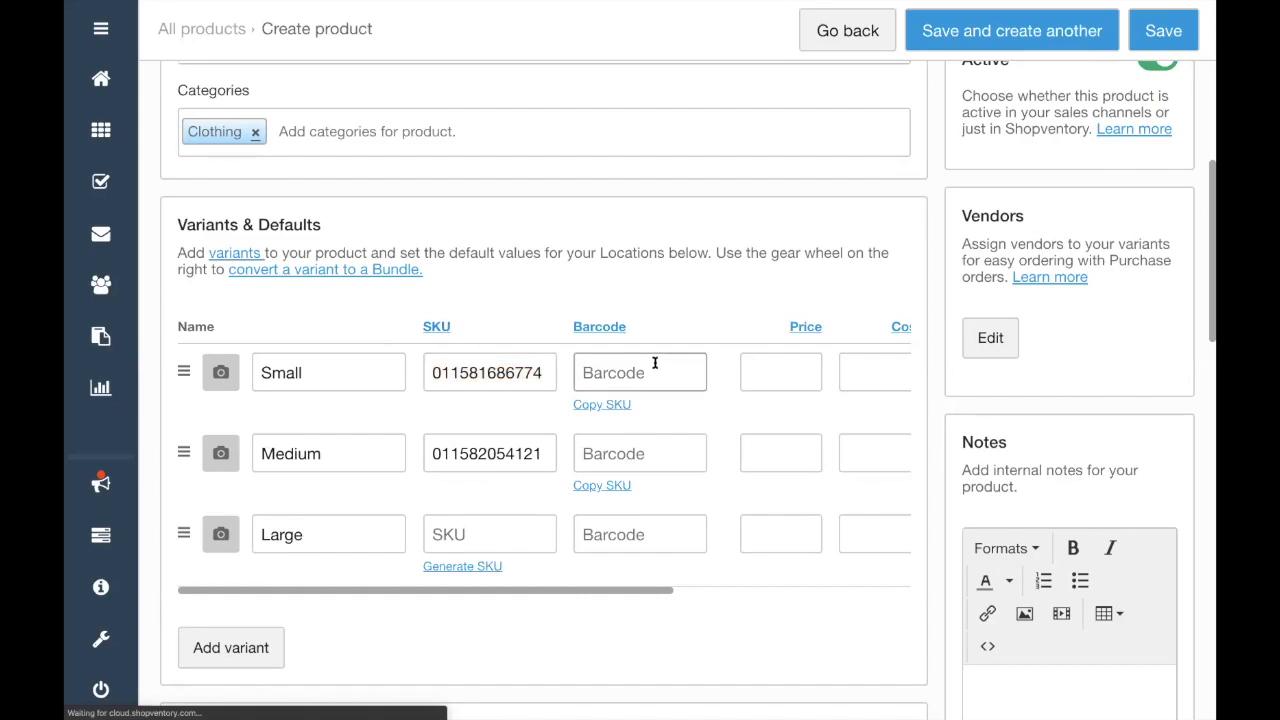
{"action": "type", "text": "1234"}
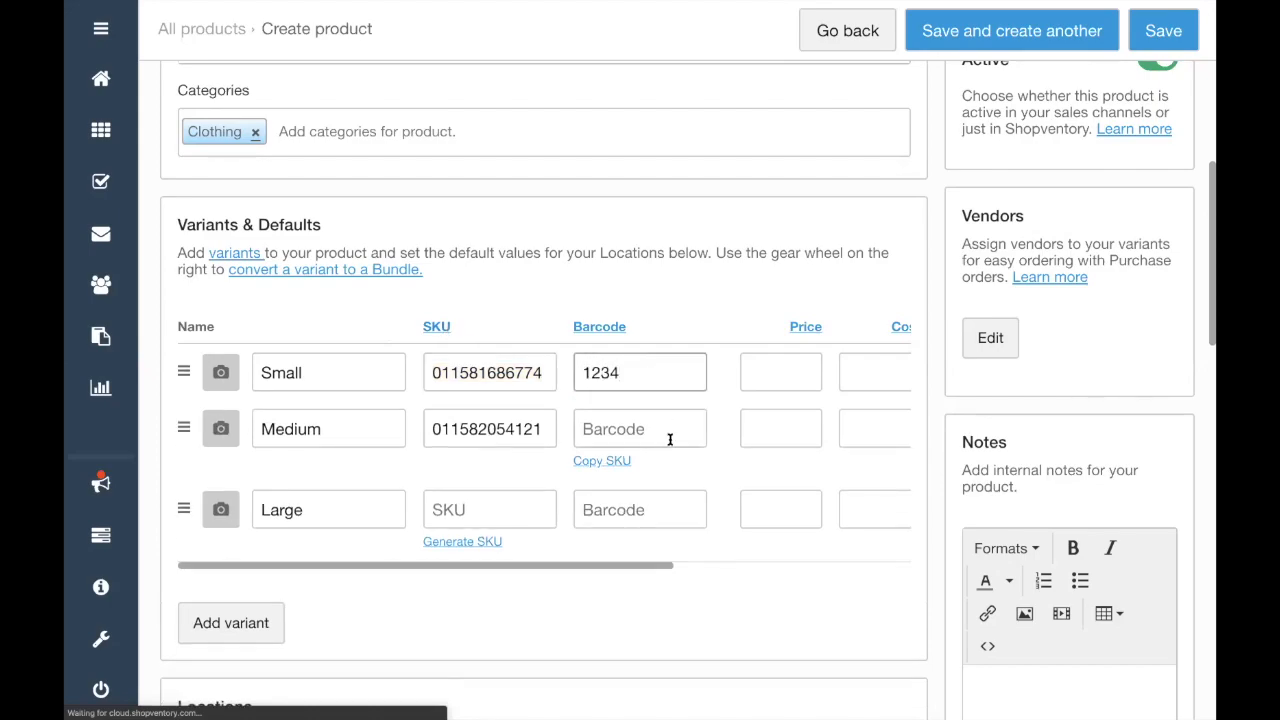
{"action": "left_click", "coordinate": [655, 431]}
{"action": "type", "text": "124"}
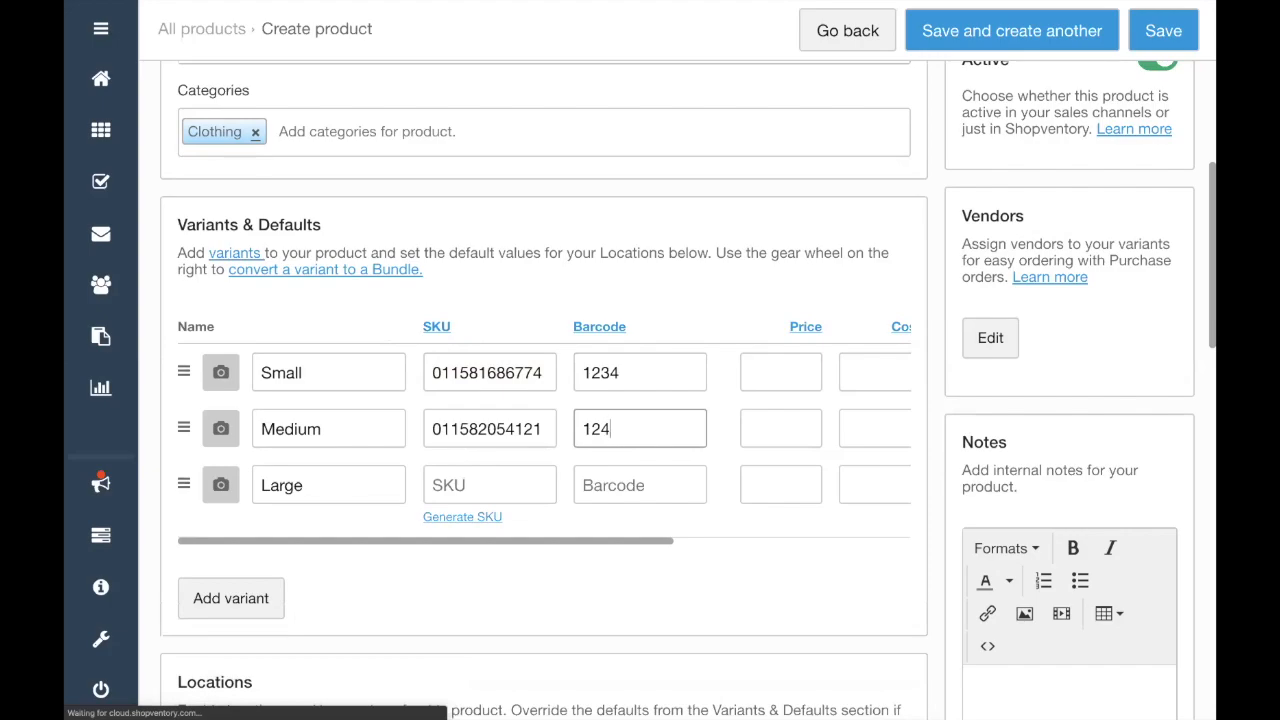
Correct the Medium variant's barcode to 1234
{"action": "key", "text": "BackSpace"}
{"action": "type", "text": "34"}
{"action": "left_click", "coordinate": [478, 481]}
{"action": "left_click", "coordinate": [608, 491]}
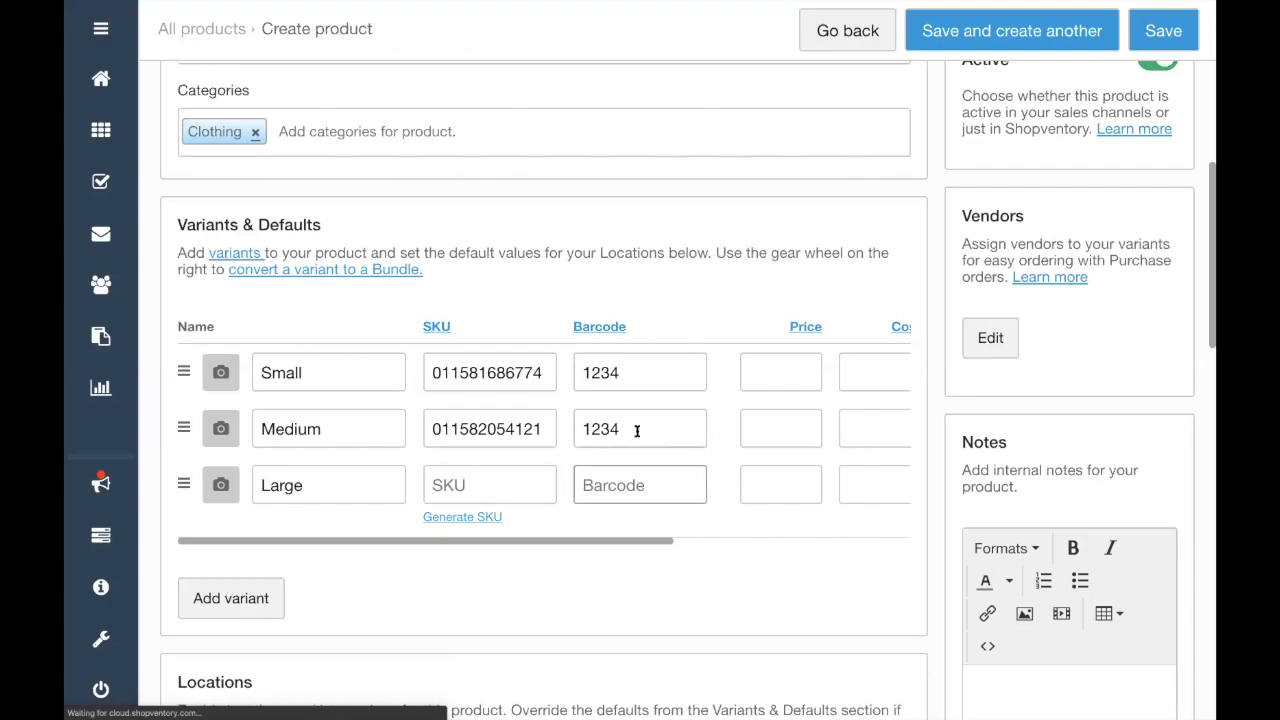
Set the price to 19.99 for the Small, Medium and Large variants
{"action": "scroll", "coordinate": [600, 410], "scroll_direction": "right", "scroll_amount": 2}
{"action": "left_click", "coordinate": [674, 376]}
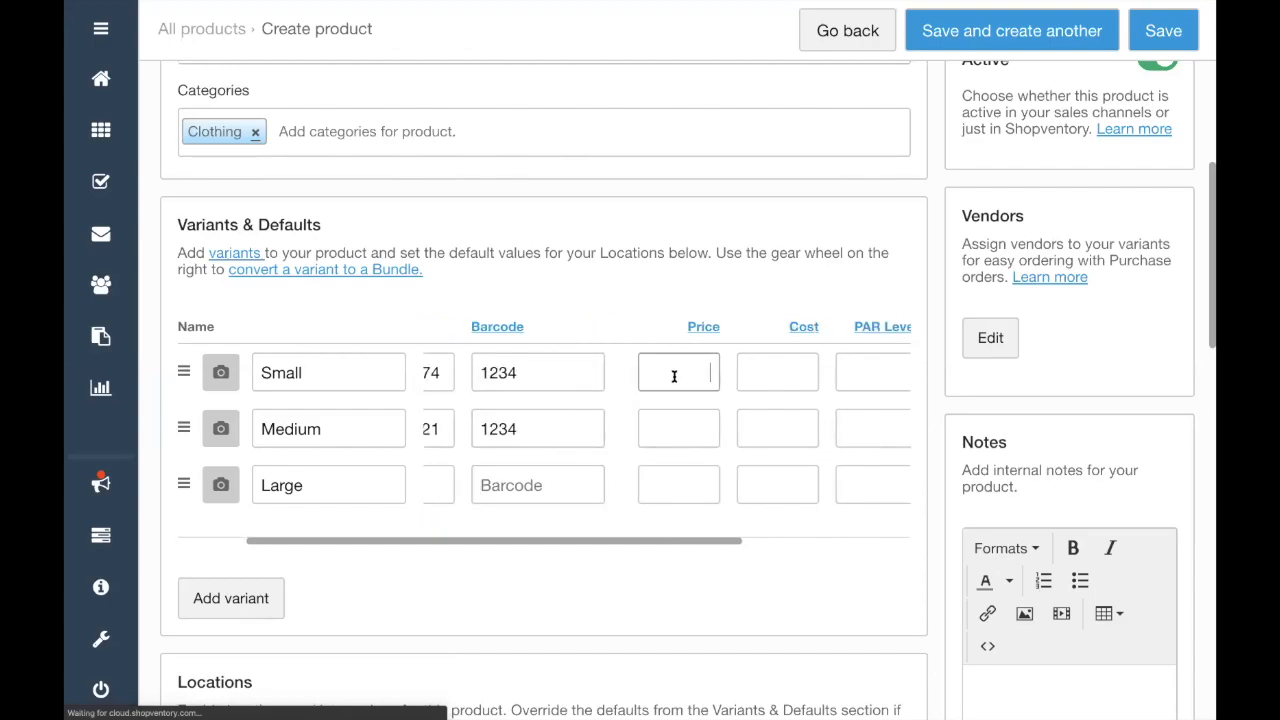
{"action": "type", "text": "19.99å"}
{"action": "key", "text": "BackSpace"}
{"action": "key", "text": "super+a"}
{"action": "key", "text": "super+c"}
{"action": "left_click", "coordinate": [686, 429]}
{"action": "key", "text": "super+v"}
{"action": "left_click", "coordinate": [686, 485]}
{"action": "key", "text": "super+v"}
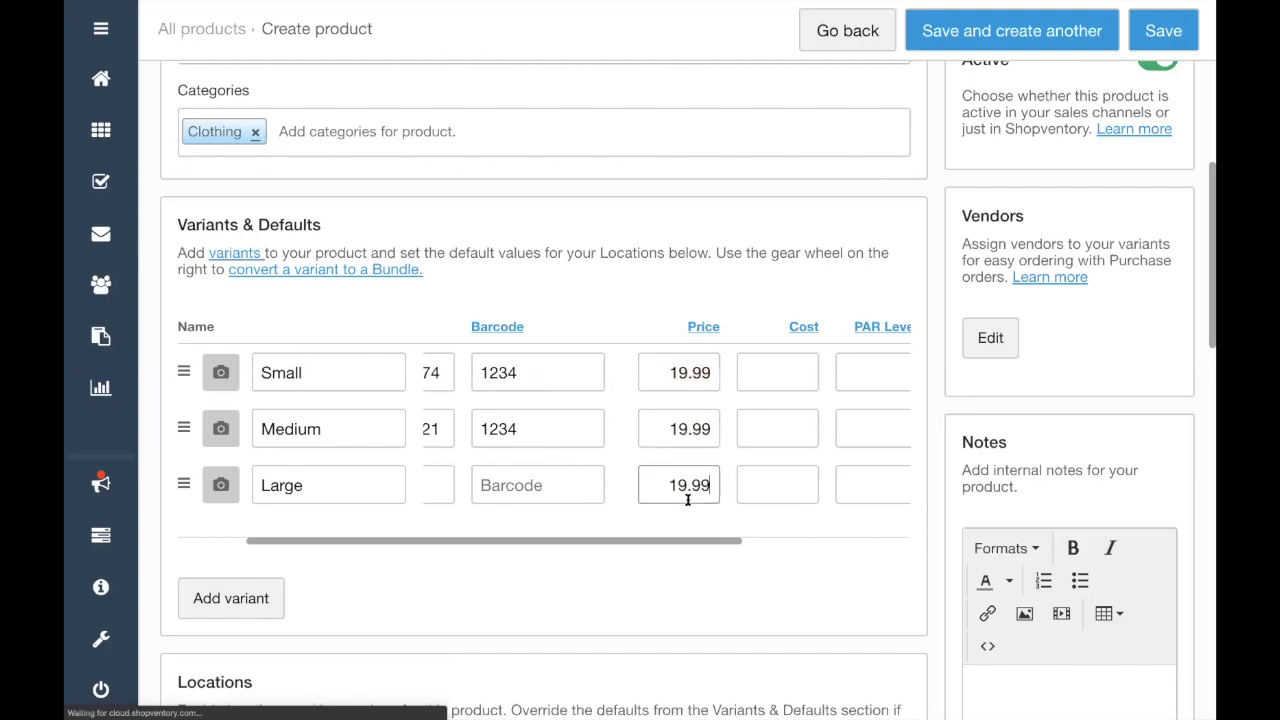
Set the cost to 7.25 for the Small, Medium and Large variants
{"action": "left_click", "coordinate": [793, 358]}
{"action": "type", "text": "7."}
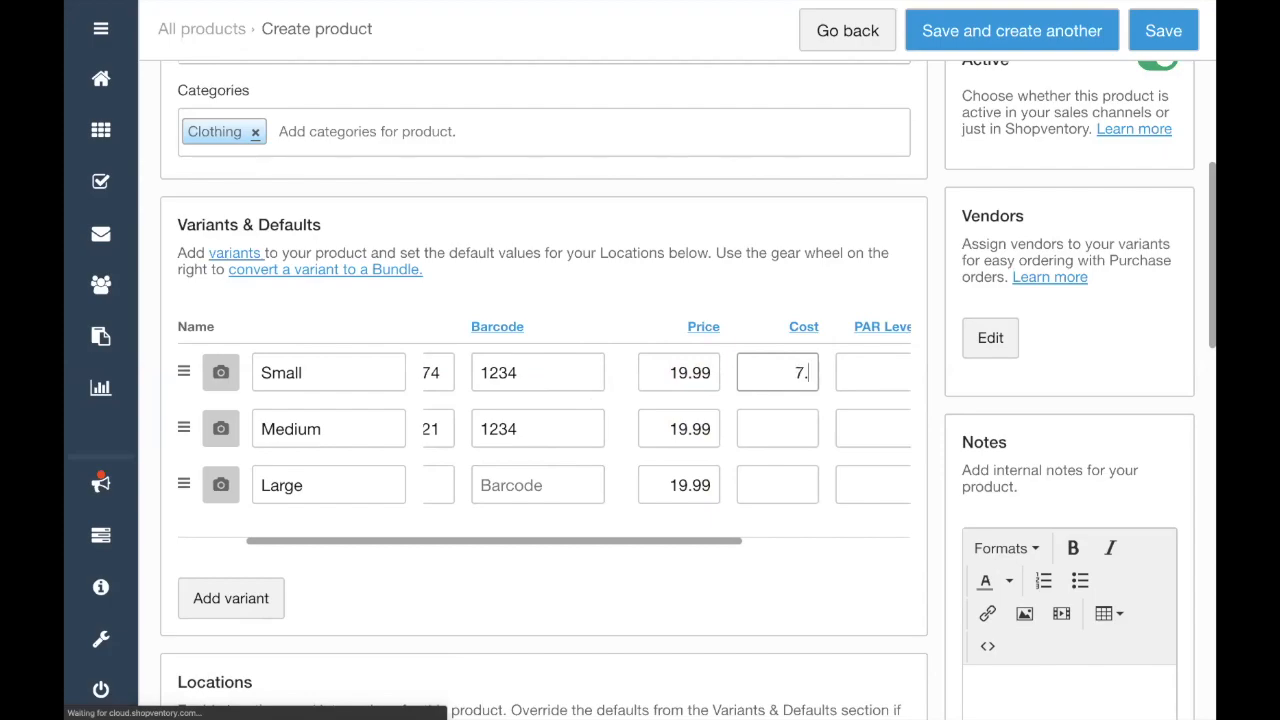
{"action": "type", "text": "25"}
{"action": "left_click", "coordinate": [786, 434]}
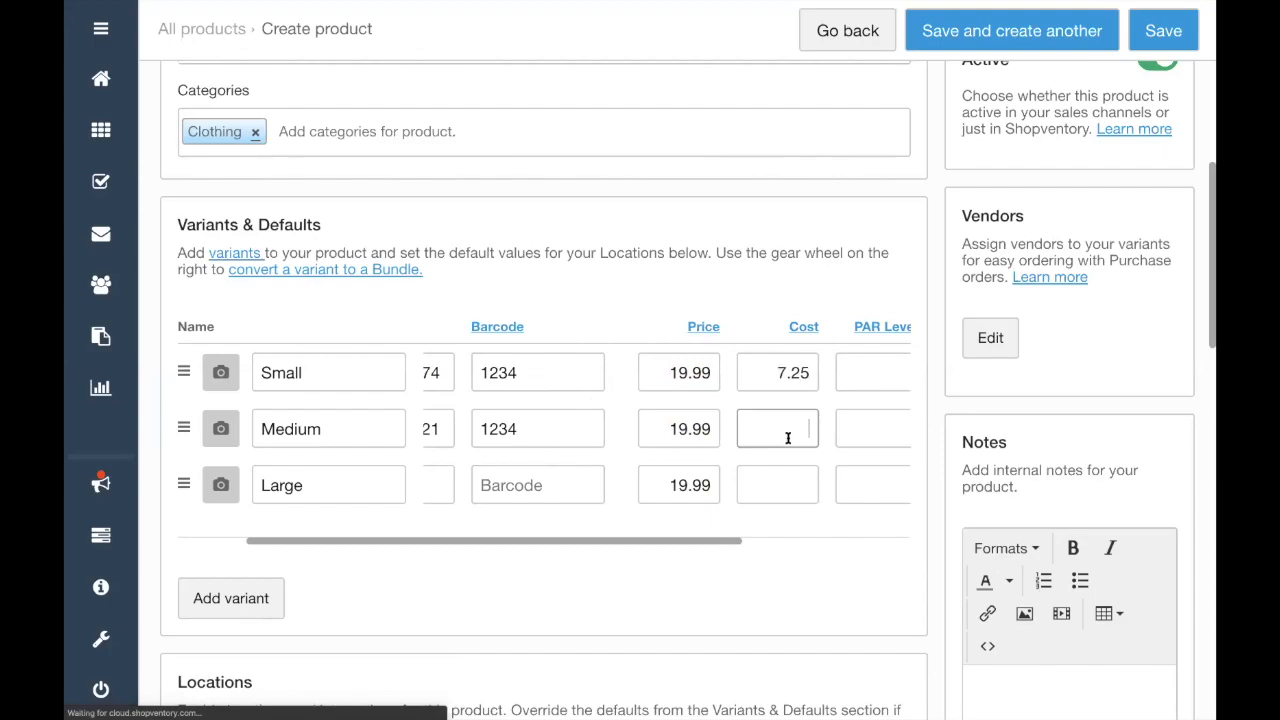
{"action": "type", "text": "7.25"}
{"action": "key", "text": "ctrl+a"}
{"action": "key", "text": "ctrl+c"}
{"action": "left_click", "coordinate": [790, 490]}
{"action": "key", "text": "ctrl+v"}
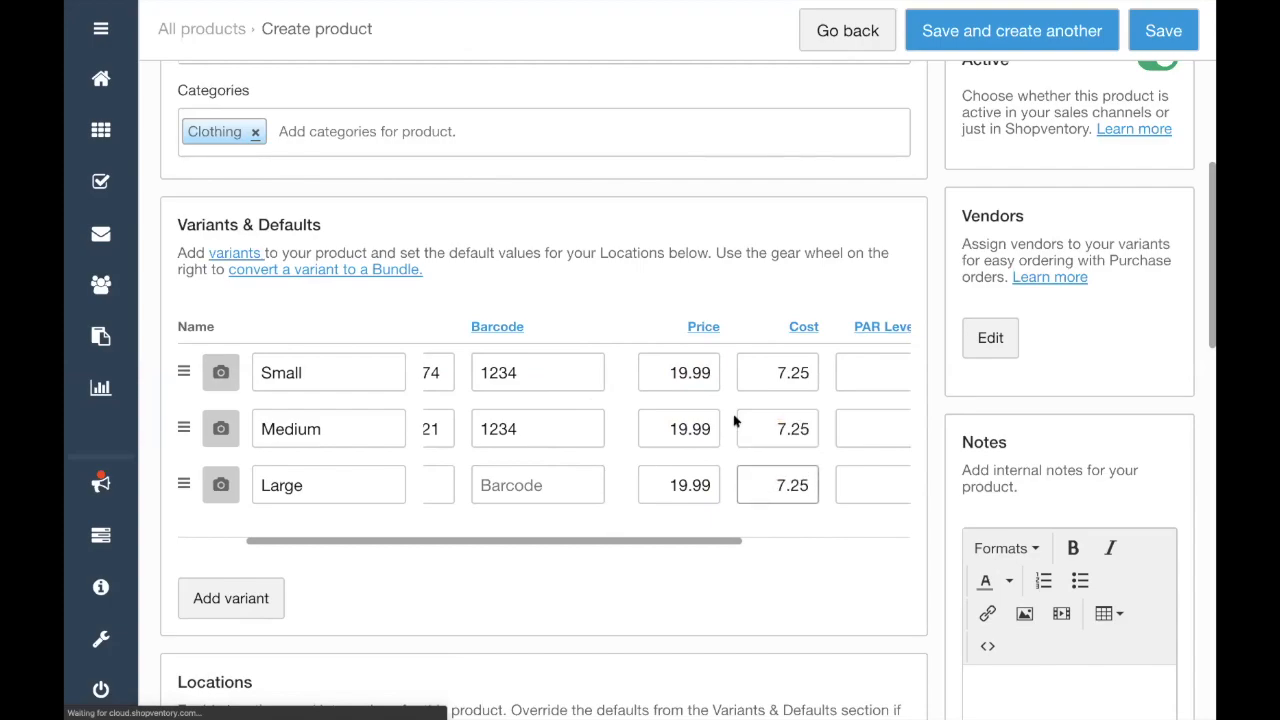
Open the PAR Level help article, examine its diagram of stock levels, and close it
{"action": "scroll", "coordinate": [737, 434], "scroll_direction": "right", "scroll_amount": 5}
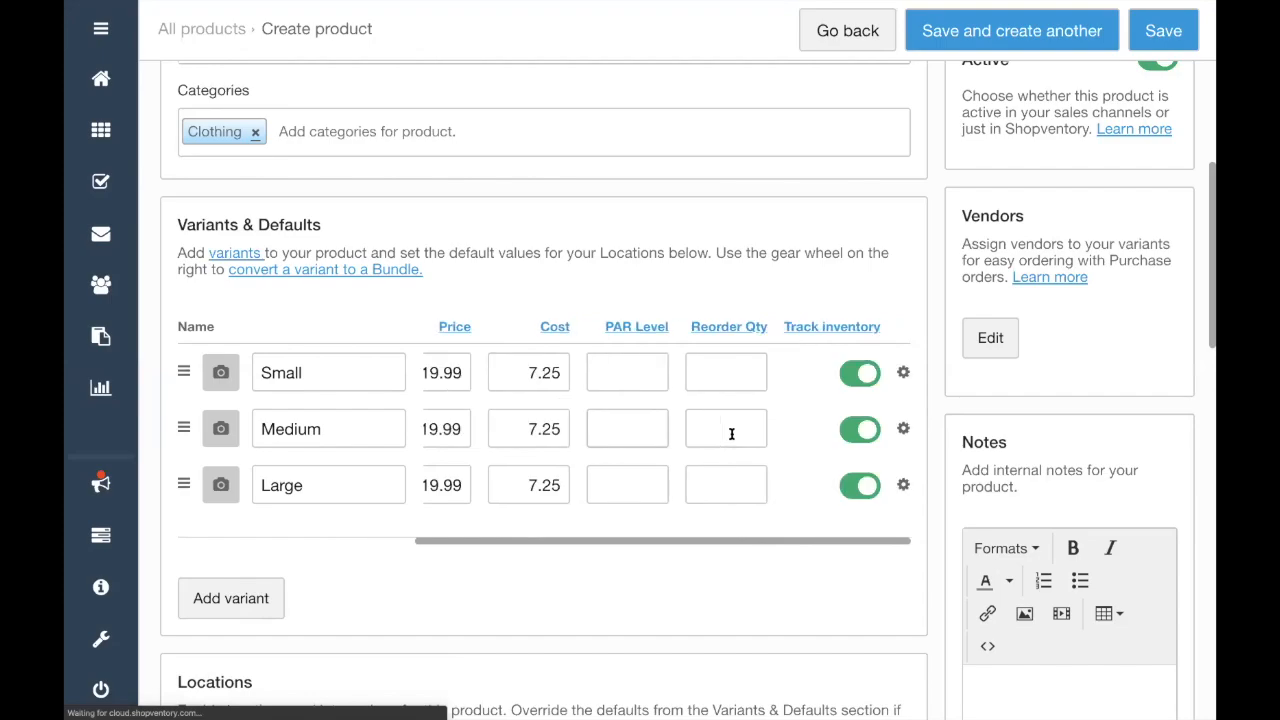
{"action": "left_click", "coordinate": [622, 327]}
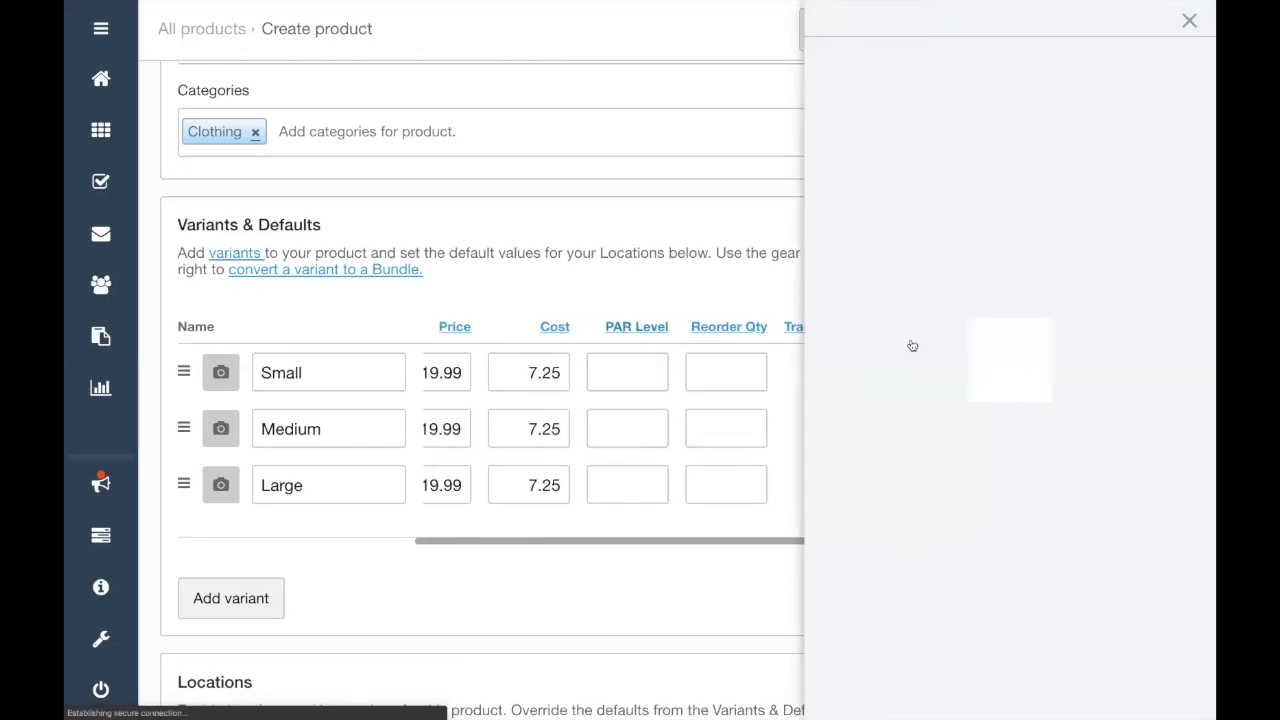
{"action": "scroll", "coordinate": [960, 420], "scroll_direction": "down", "scroll_amount": 3}
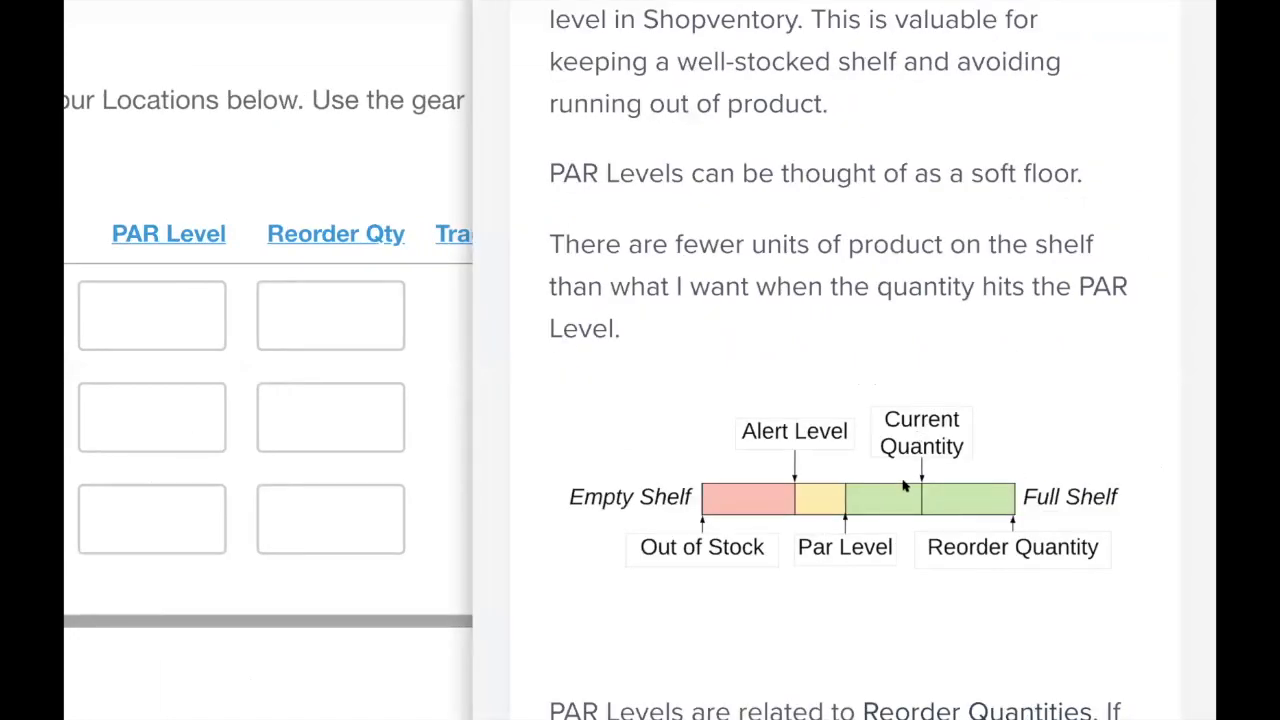
{"action": "scroll", "coordinate": [903, 485], "scroll_direction": "down", "scroll_amount": 1}
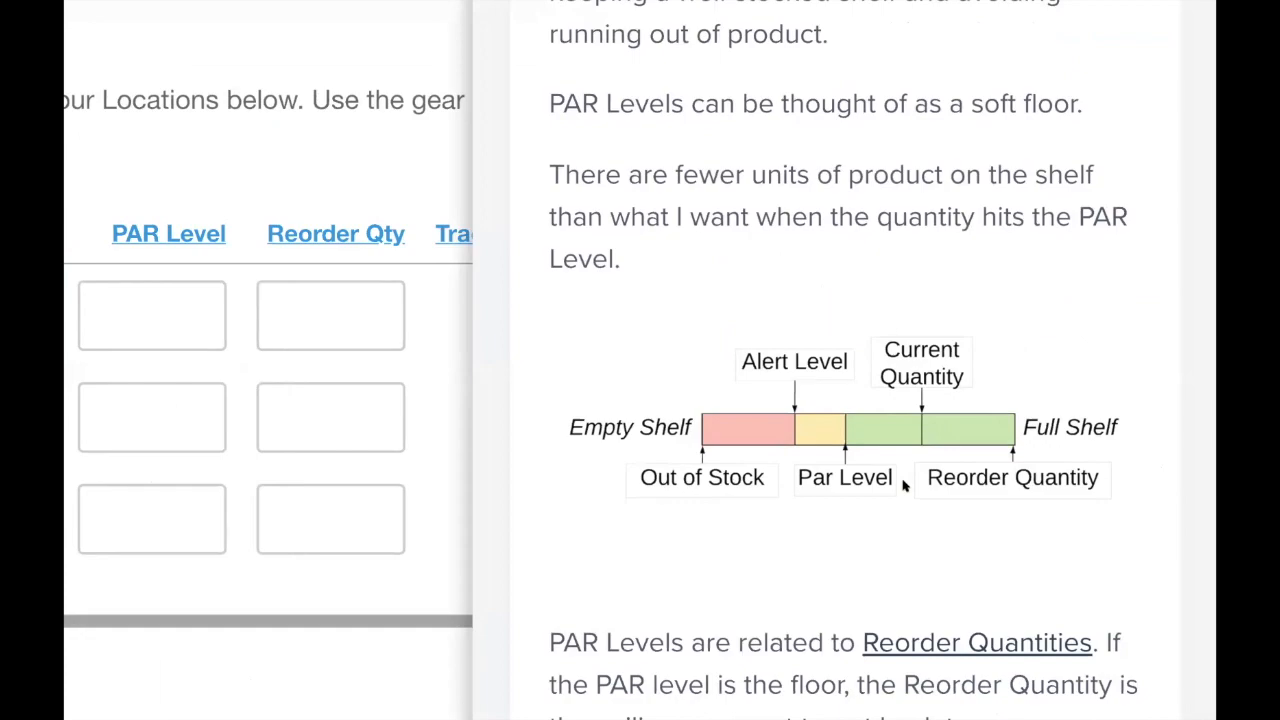
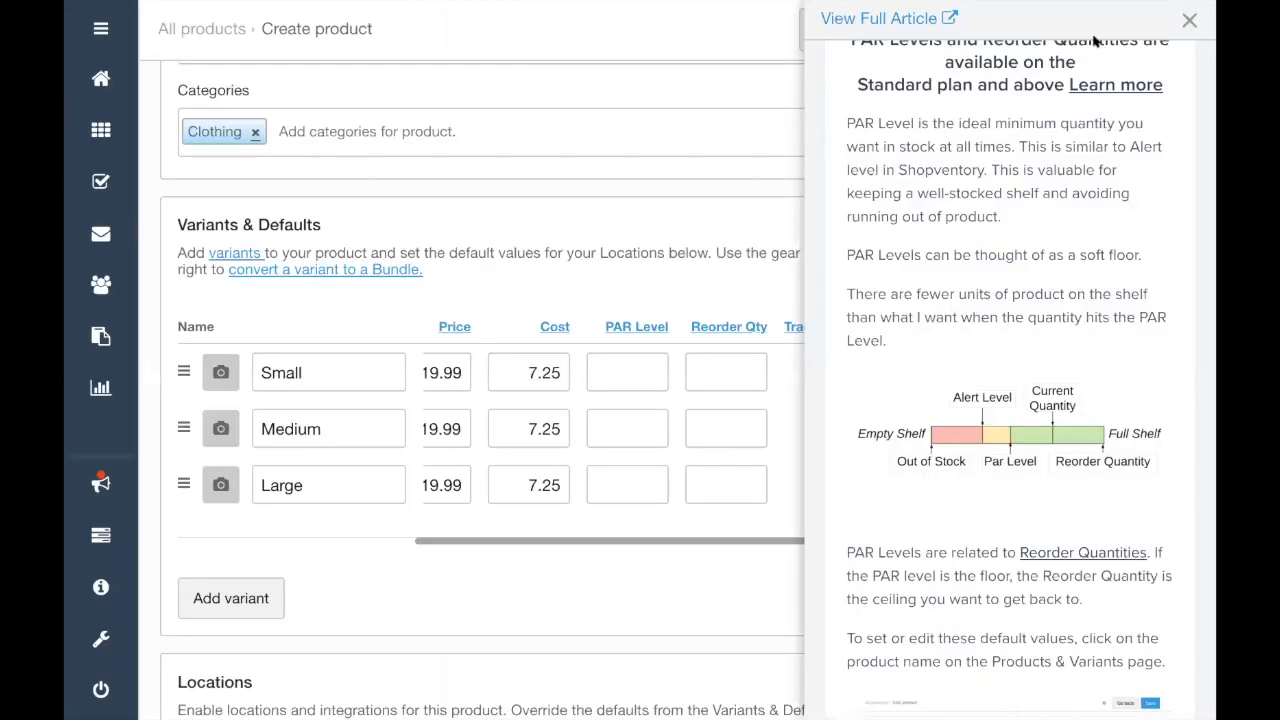
{"action": "left_click", "coordinate": [1189, 22]}
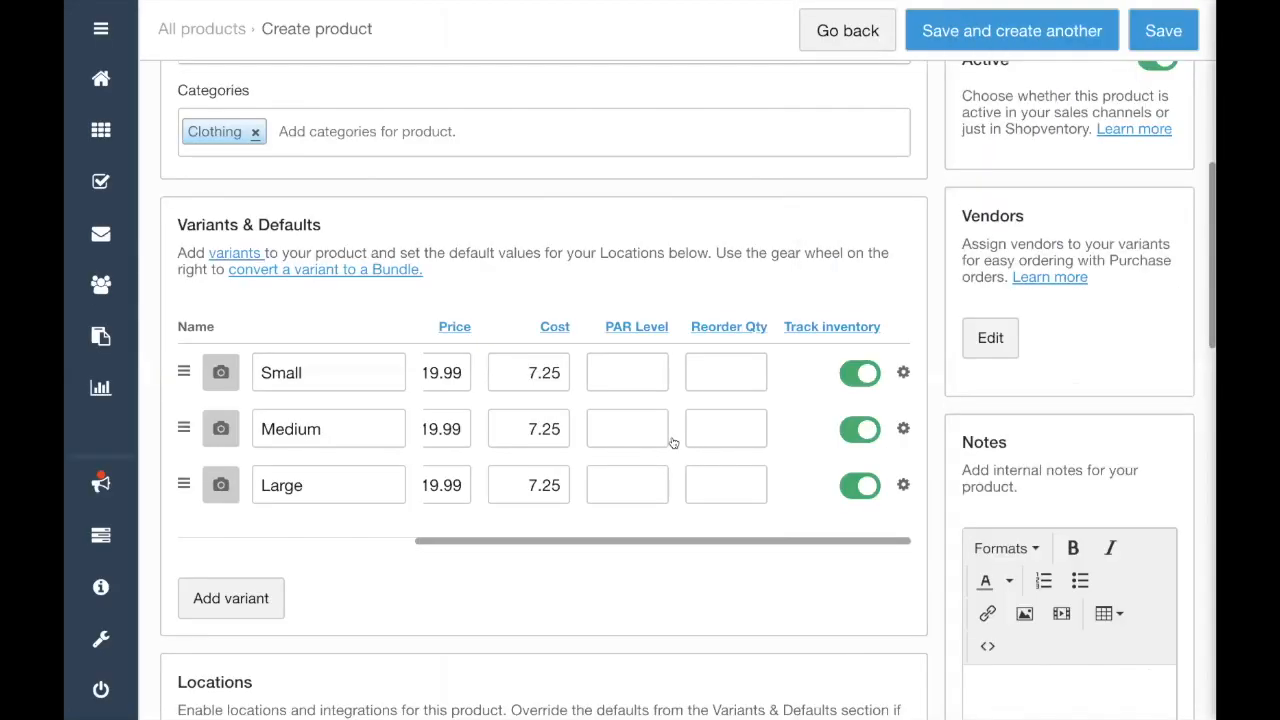
Set the PAR level to 10 for the Small, Medium and Large variants
{"action": "left_click", "coordinate": [618, 370]}
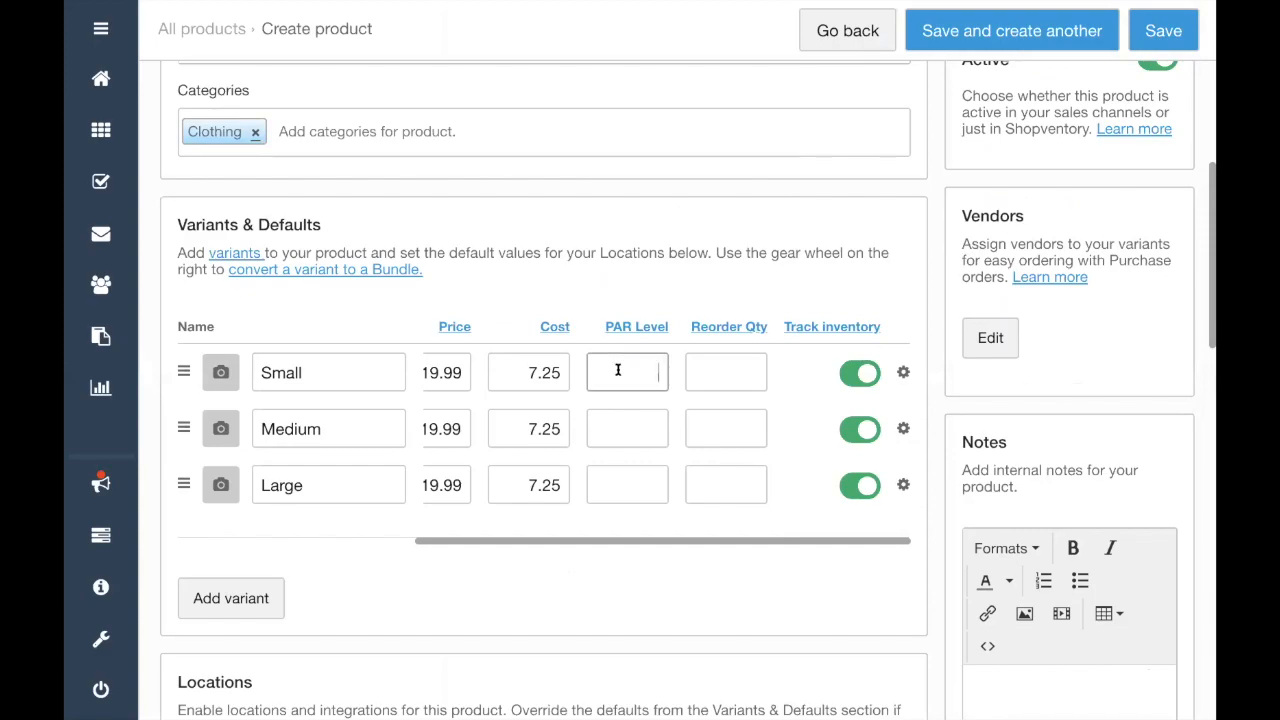
{"action": "type", "text": "10"}
{"action": "left_click", "coordinate": [629, 421]}
{"action": "type", "text": "10"}
{"action": "left_click", "coordinate": [640, 494]}
{"action": "type", "text": "10"}
Set the reorder quantity to 24 for the Small, Medium and Large variants
{"action": "left_click", "coordinate": [720, 378]}
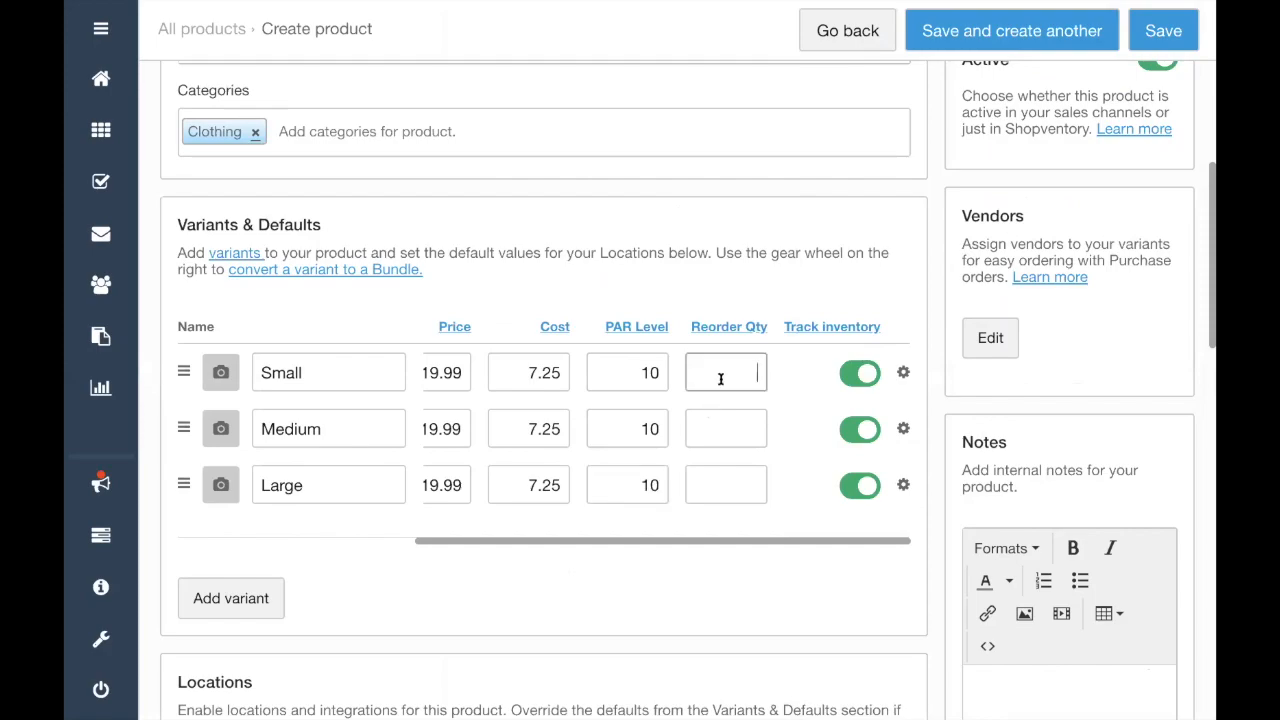
{"action": "type", "text": "24"}
{"action": "left_click", "coordinate": [720, 411]}
{"action": "type", "text": "24"}
{"action": "left_click", "coordinate": [718, 480]}
{"action": "type", "text": "24"}
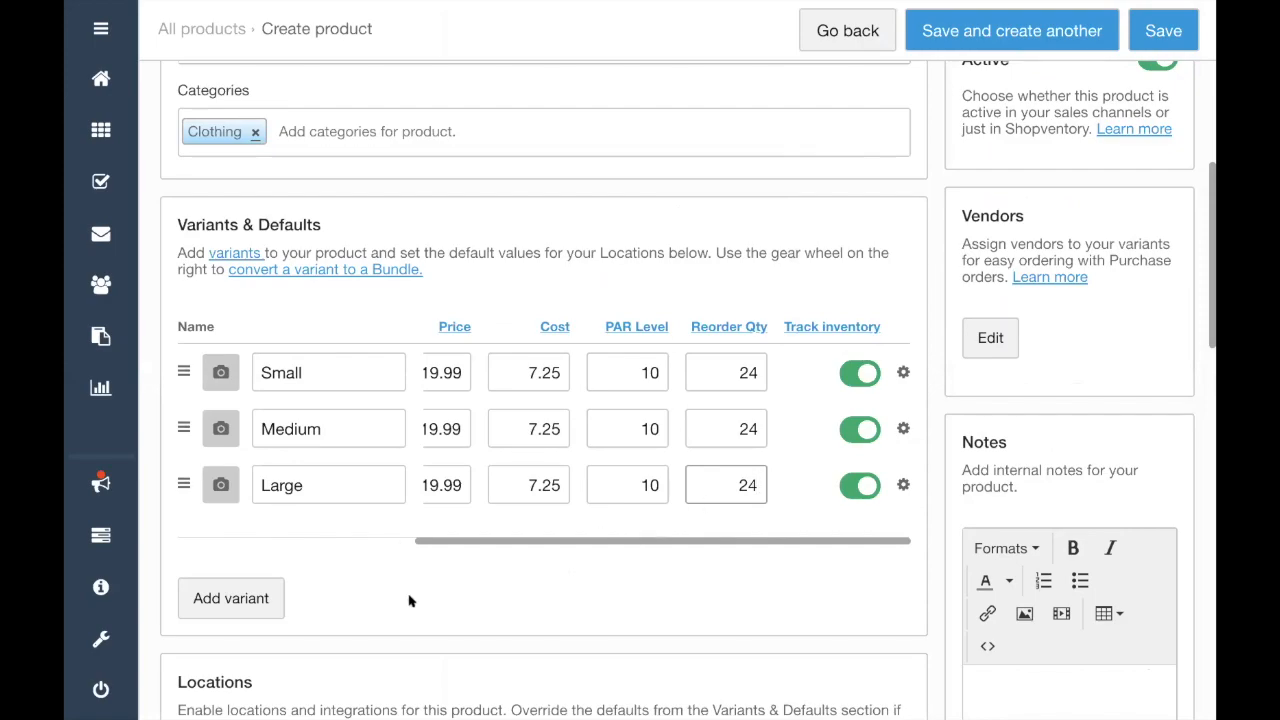
Review the Large variant's options for bundle conversion, removal and duplication
{"action": "scroll", "coordinate": [409, 600], "scroll_direction": "down", "scroll_amount": 3}
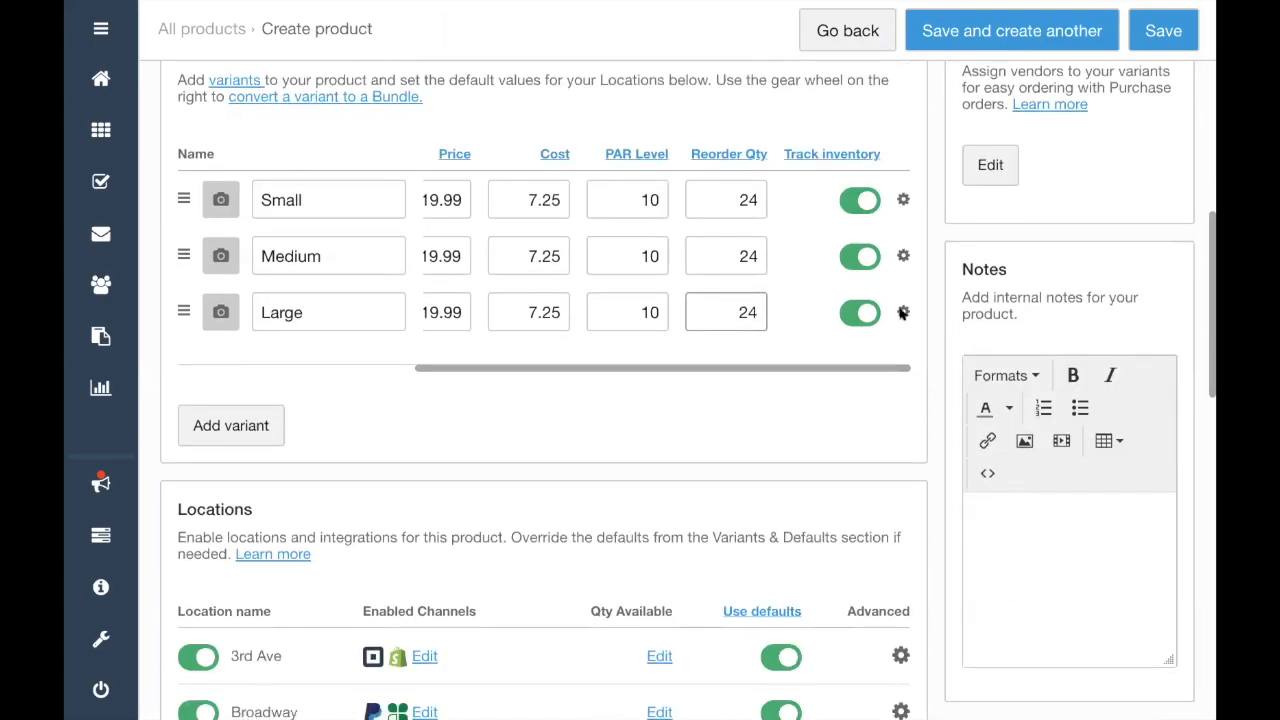
{"action": "left_click", "coordinate": [903, 313]}
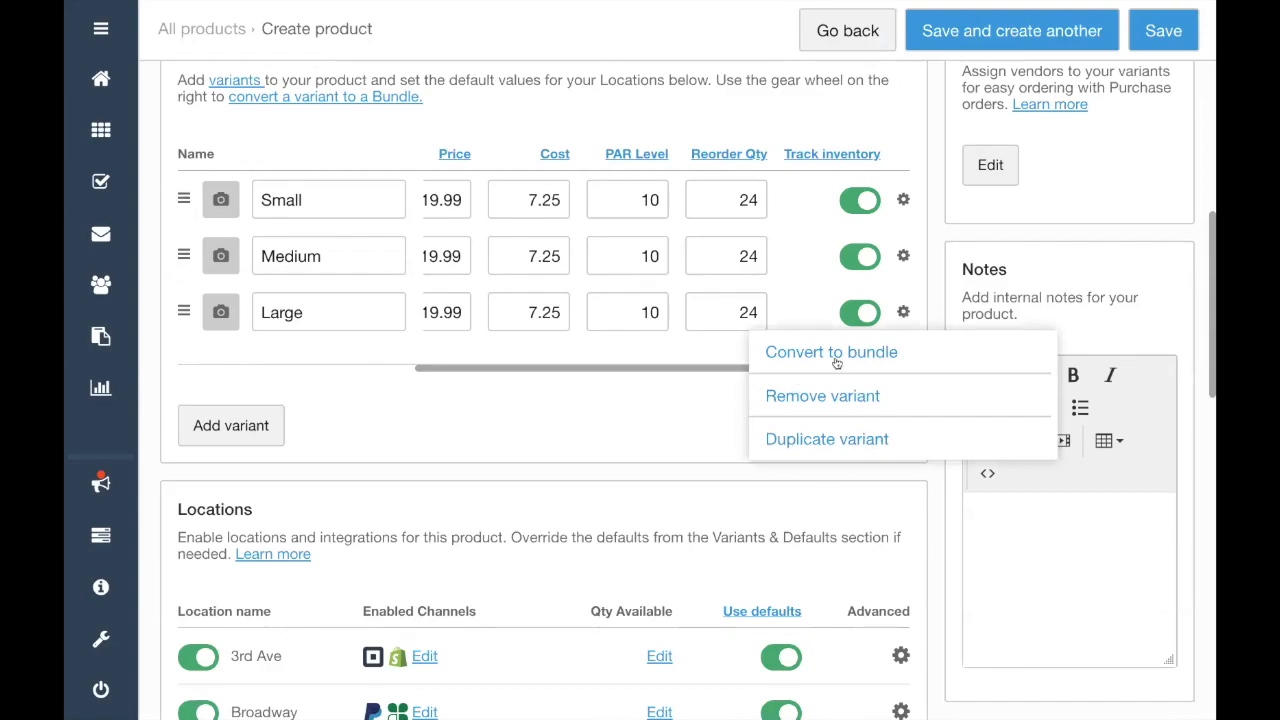
{"action": "left_click", "coordinate": [903, 313]}
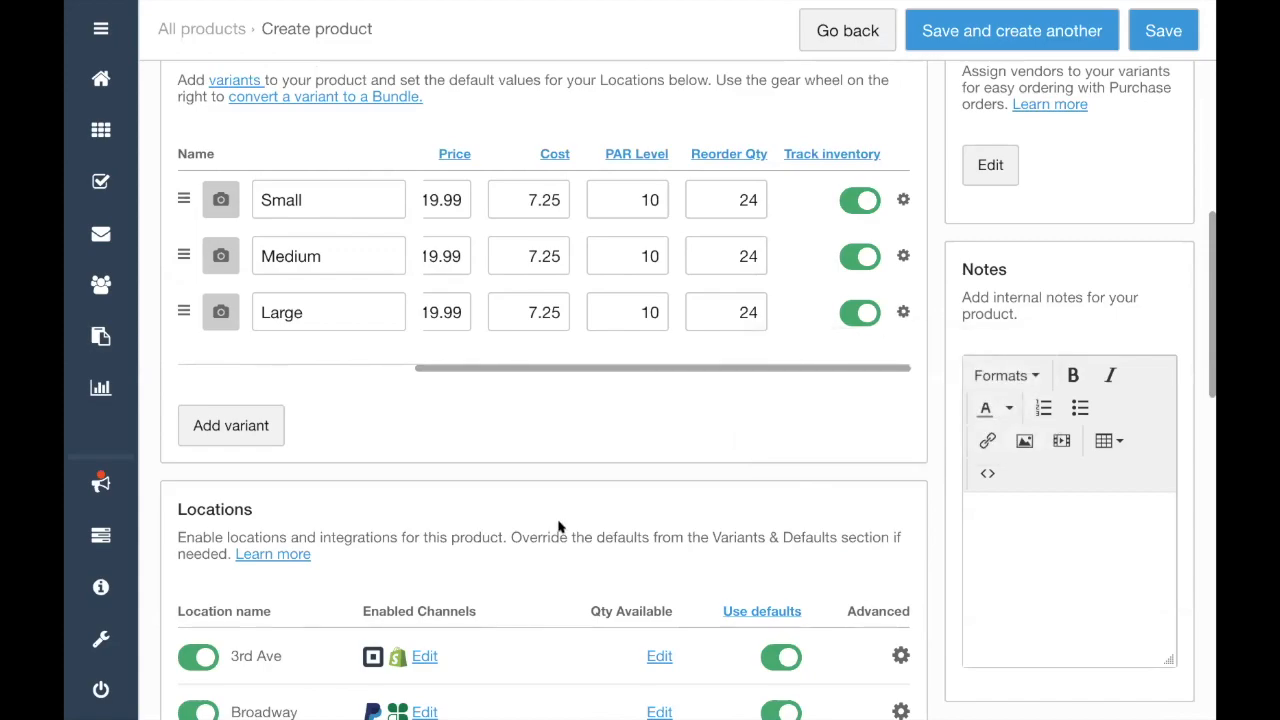
Disable the Main St and Broadway locations for this product
{"action": "scroll", "coordinate": [557, 523], "scroll_direction": "down", "scroll_amount": 3}
{"action": "double_click", "coordinate": [187, 310]}
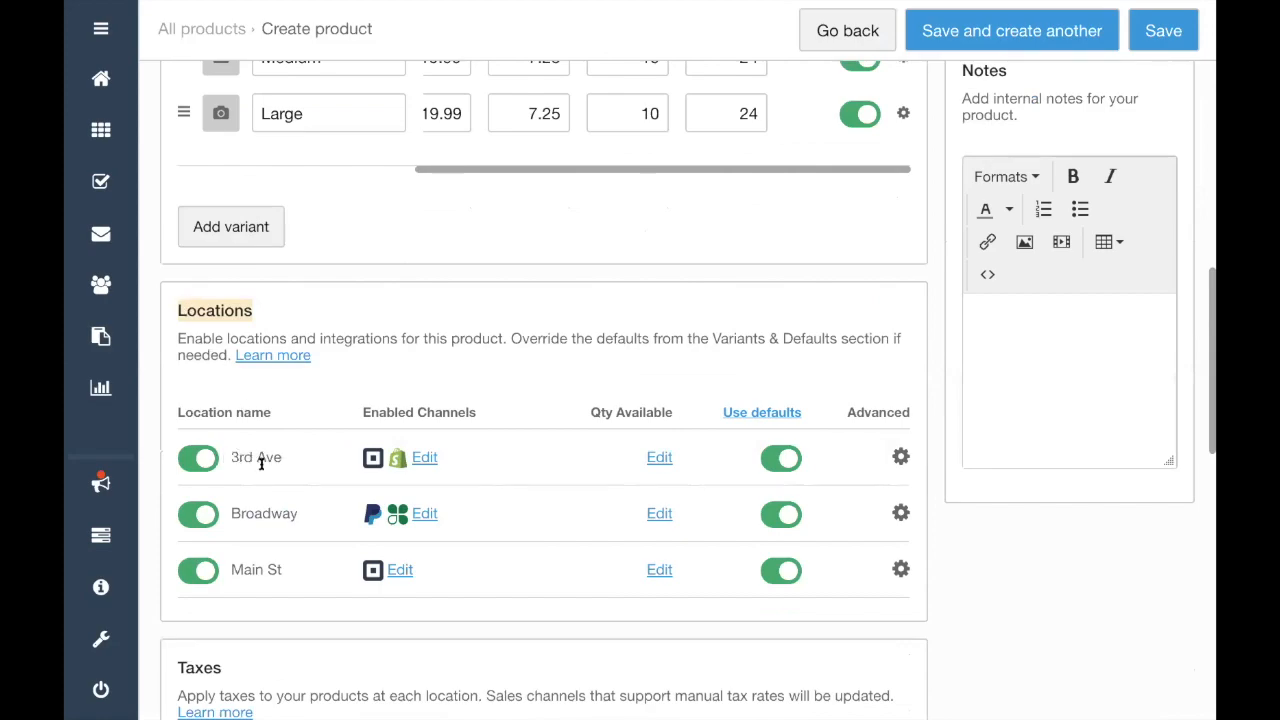
{"action": "left_click", "coordinate": [207, 576]}
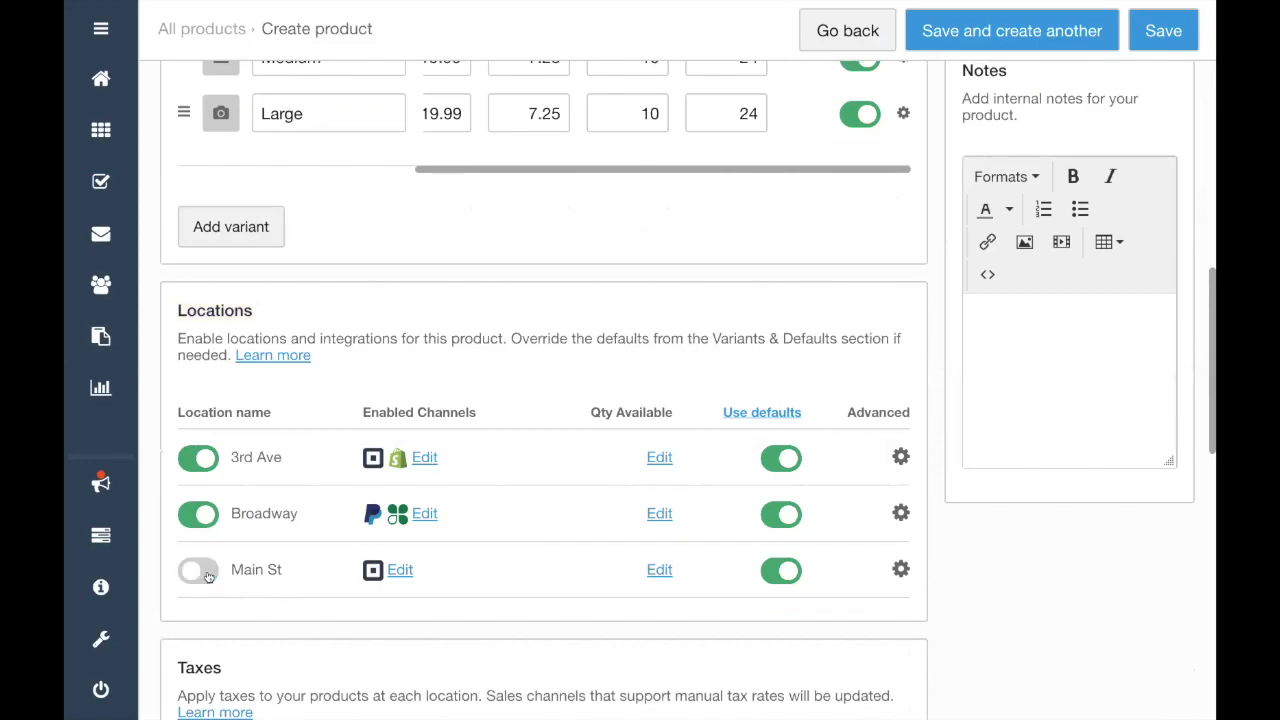
{"action": "left_click", "coordinate": [194, 522]}
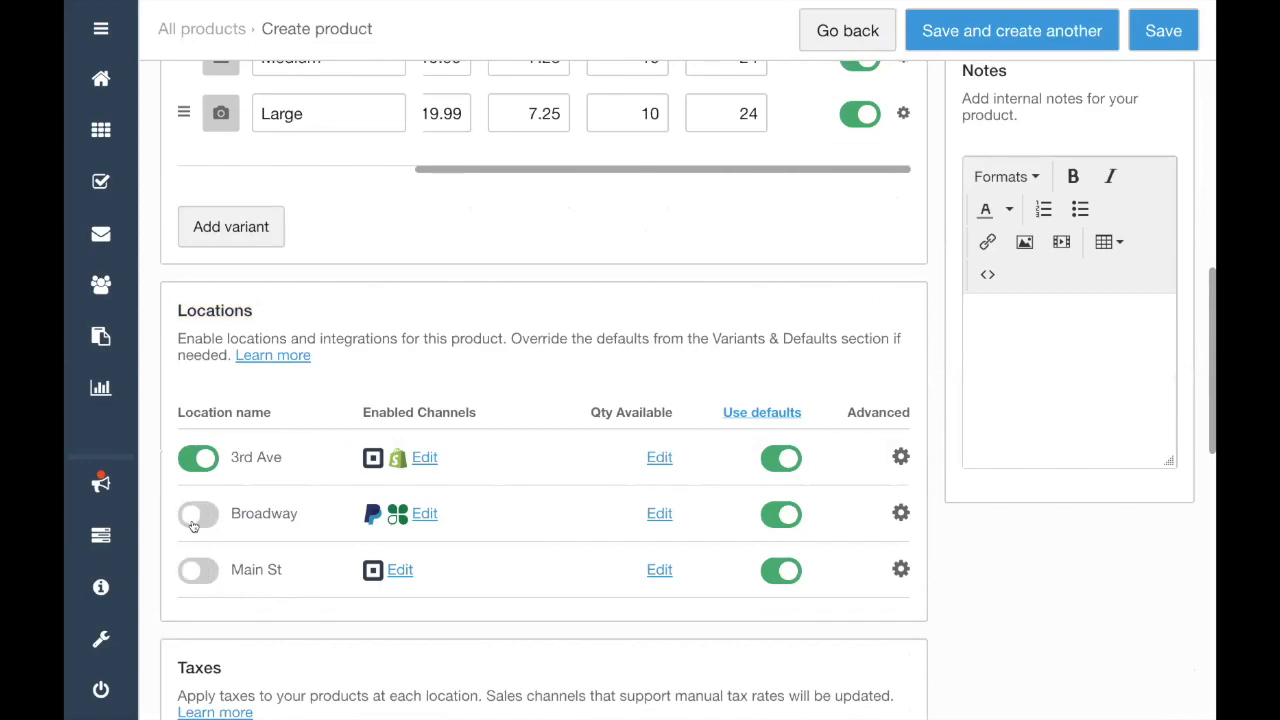
Switch 3rd Ave's Shopify E-Commerce and Location A integrations off and back on, and update the selection
{"action": "left_click", "coordinate": [423, 458]}
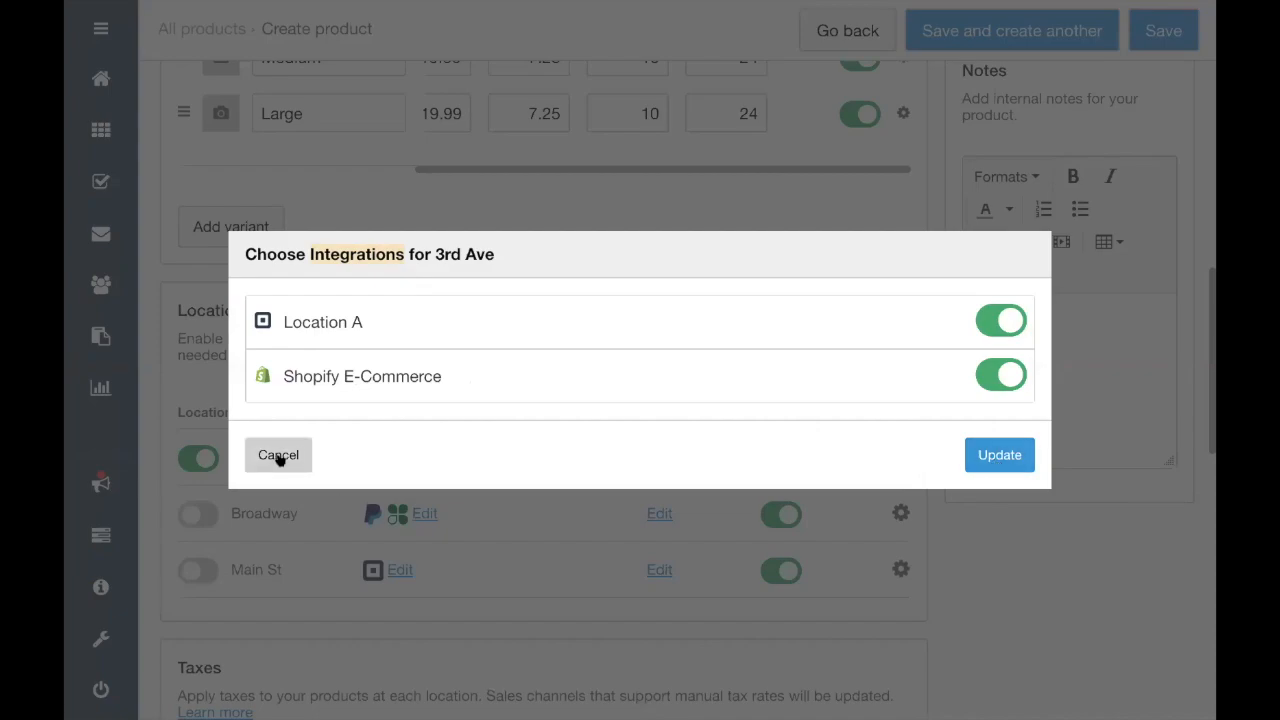
{"action": "left_click", "coordinate": [1005, 368]}
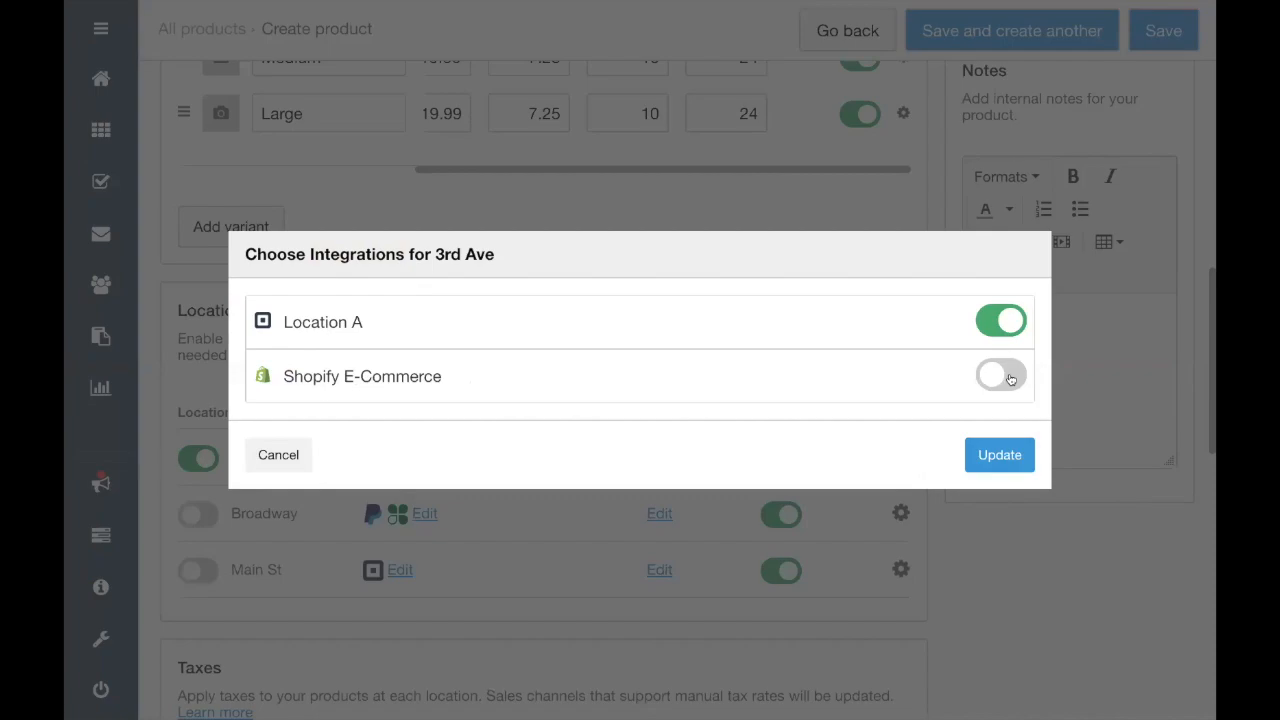
{"action": "left_click", "coordinate": [1005, 334]}
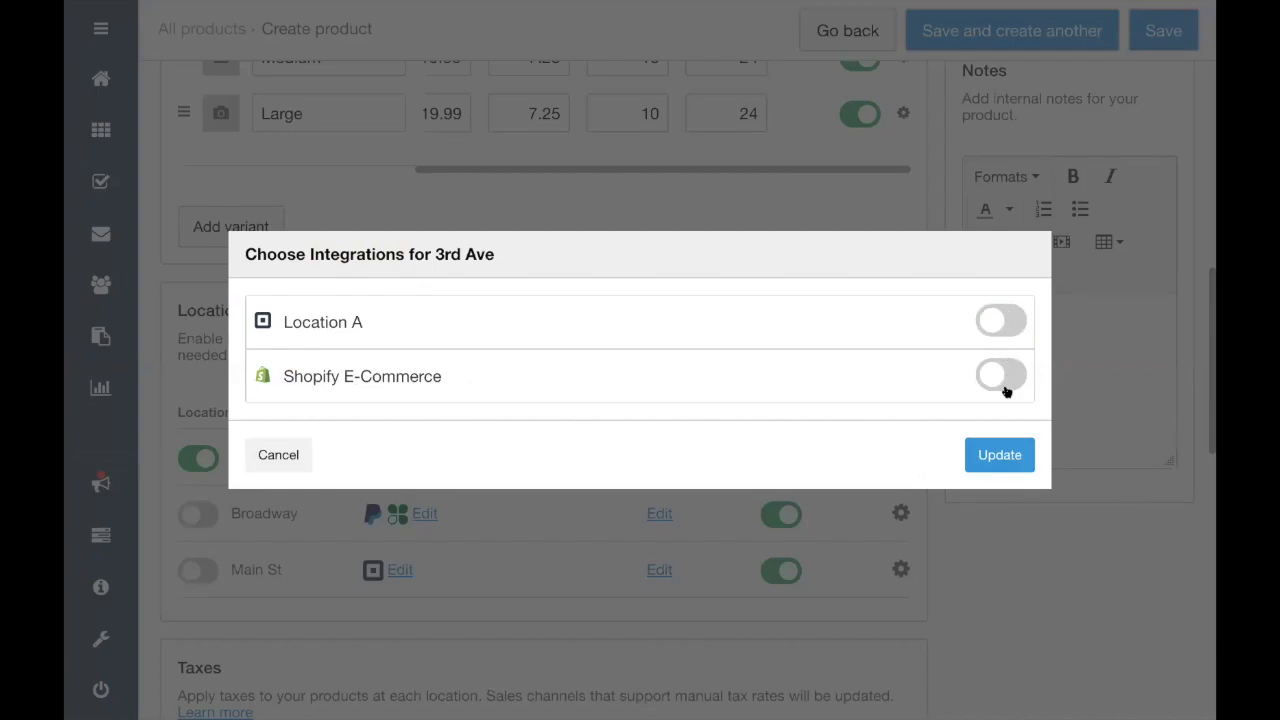
{"action": "left_click", "coordinate": [1008, 380]}
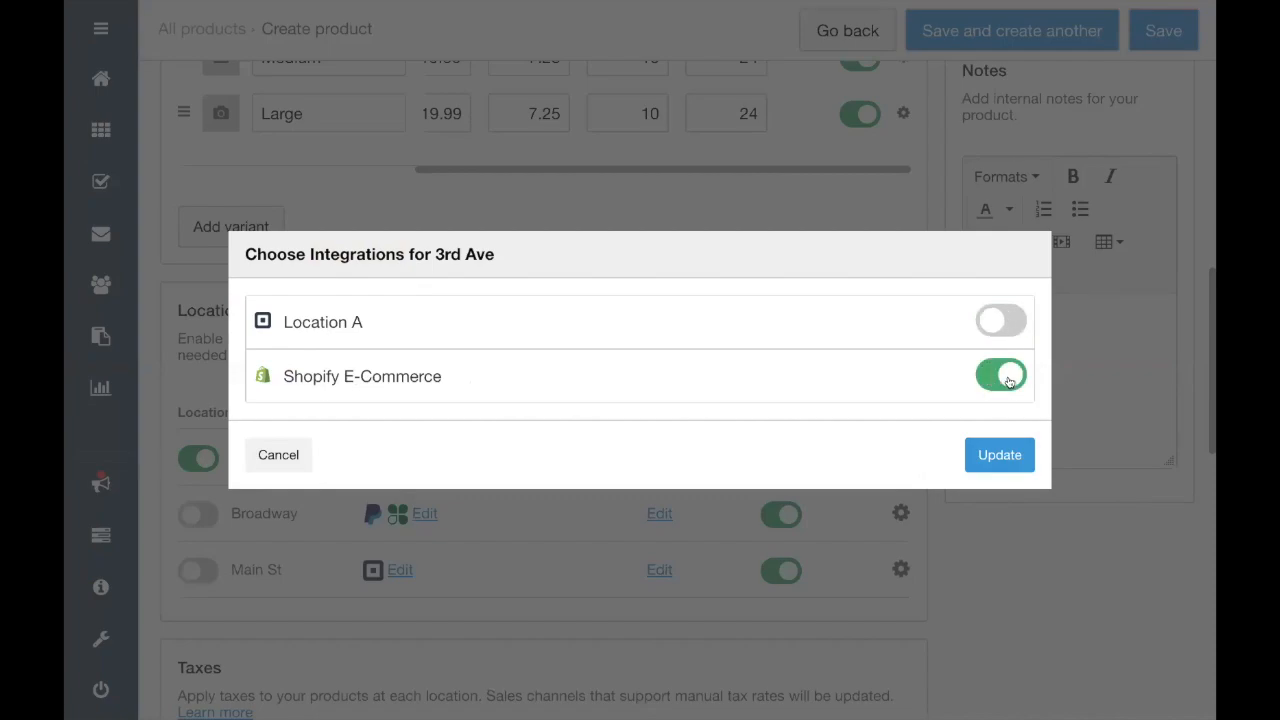
{"action": "left_click", "coordinate": [1005, 331]}
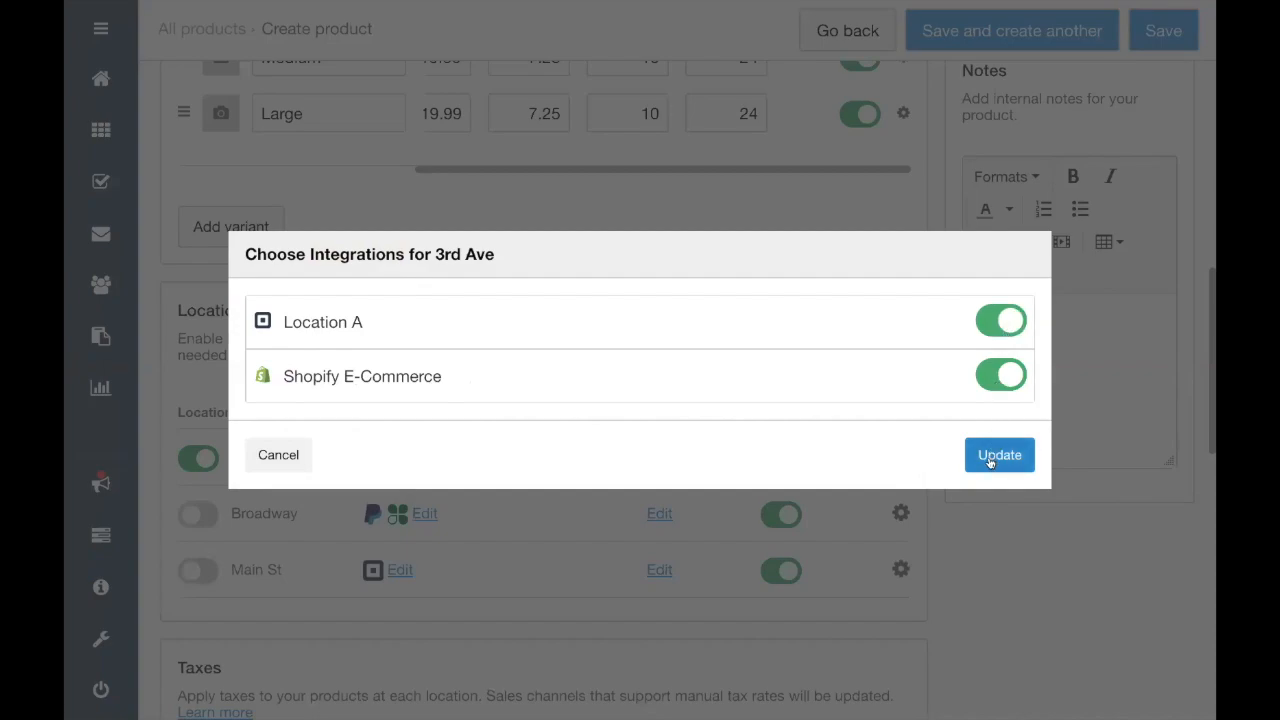
{"action": "left_click", "coordinate": [990, 460]}
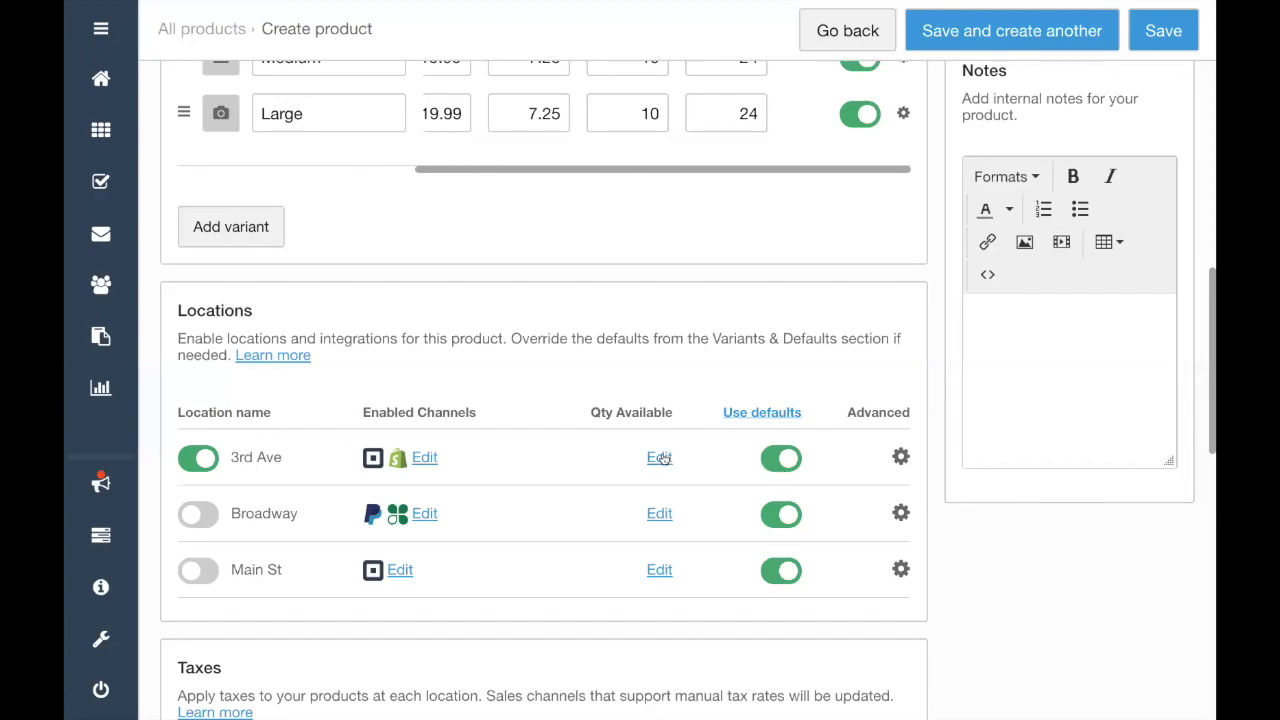
Set the product's shipping weight to 1.2 pounds
{"action": "scroll", "coordinate": [660, 460], "scroll_direction": "down", "scroll_amount": 3}
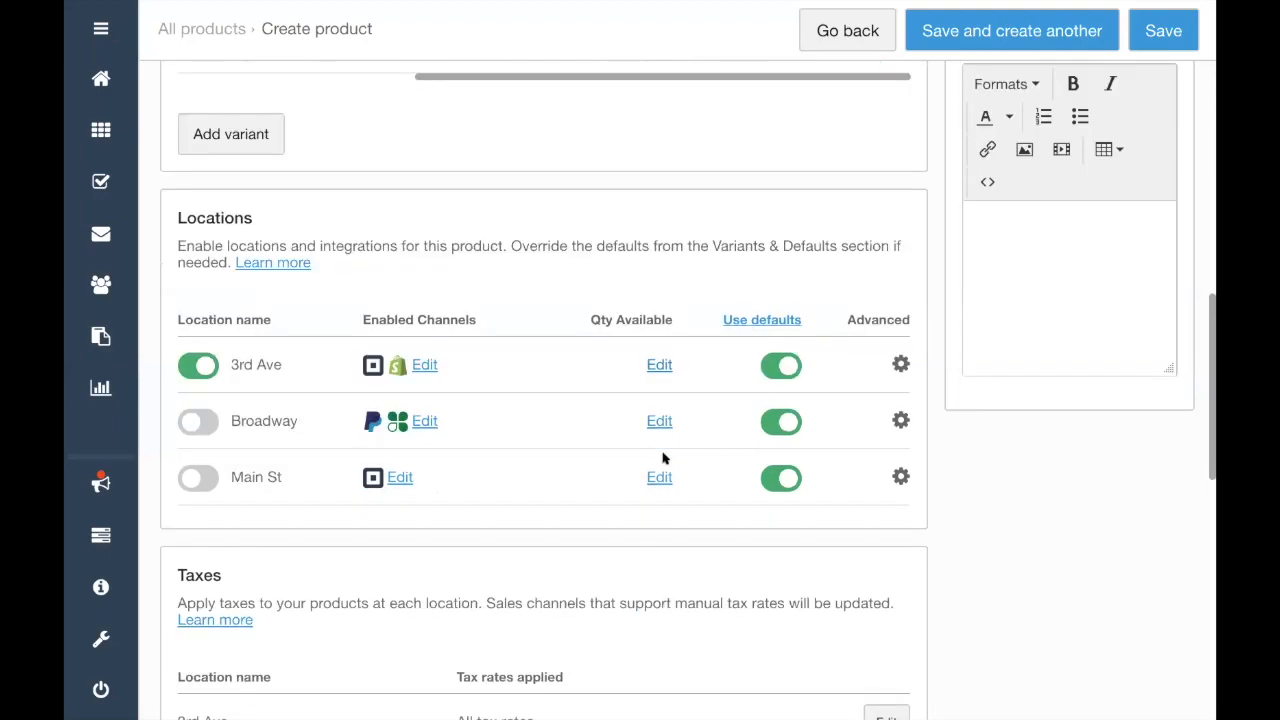
{"action": "scroll", "coordinate": [820, 554], "scroll_direction": "down", "scroll_amount": 2}
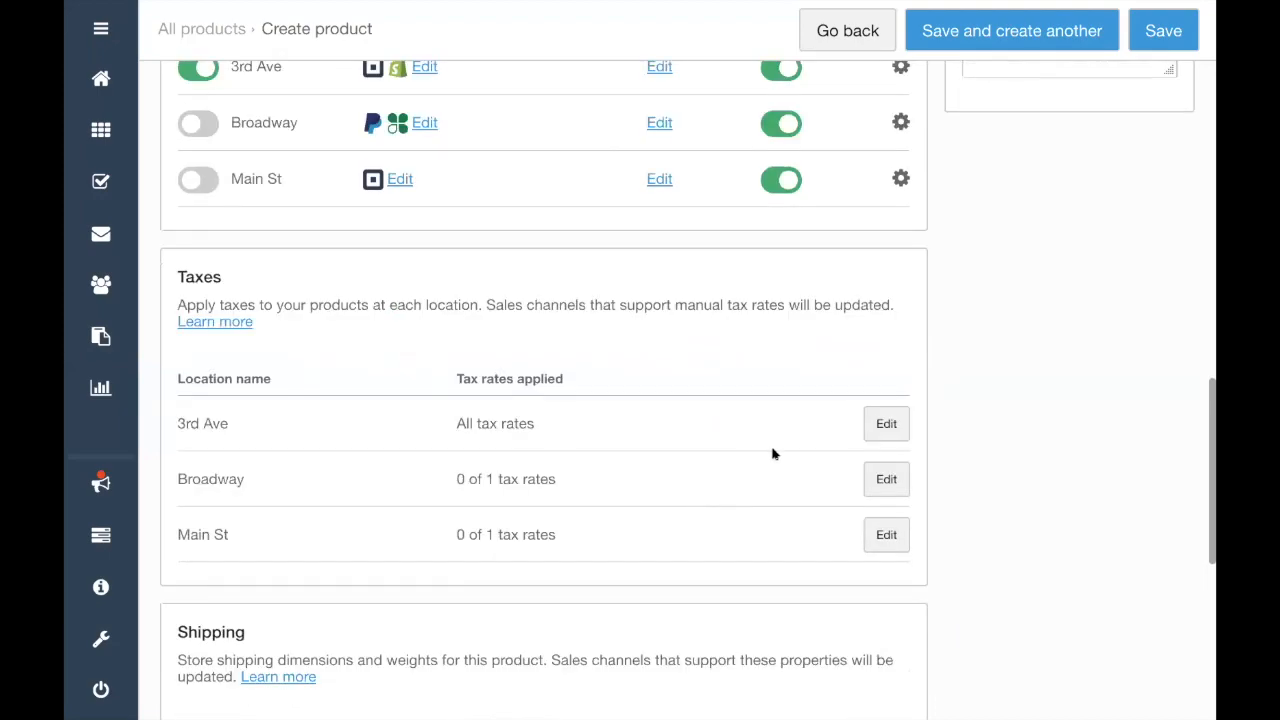
{"action": "scroll", "coordinate": [791, 486], "scroll_direction": "down", "scroll_amount": 2}
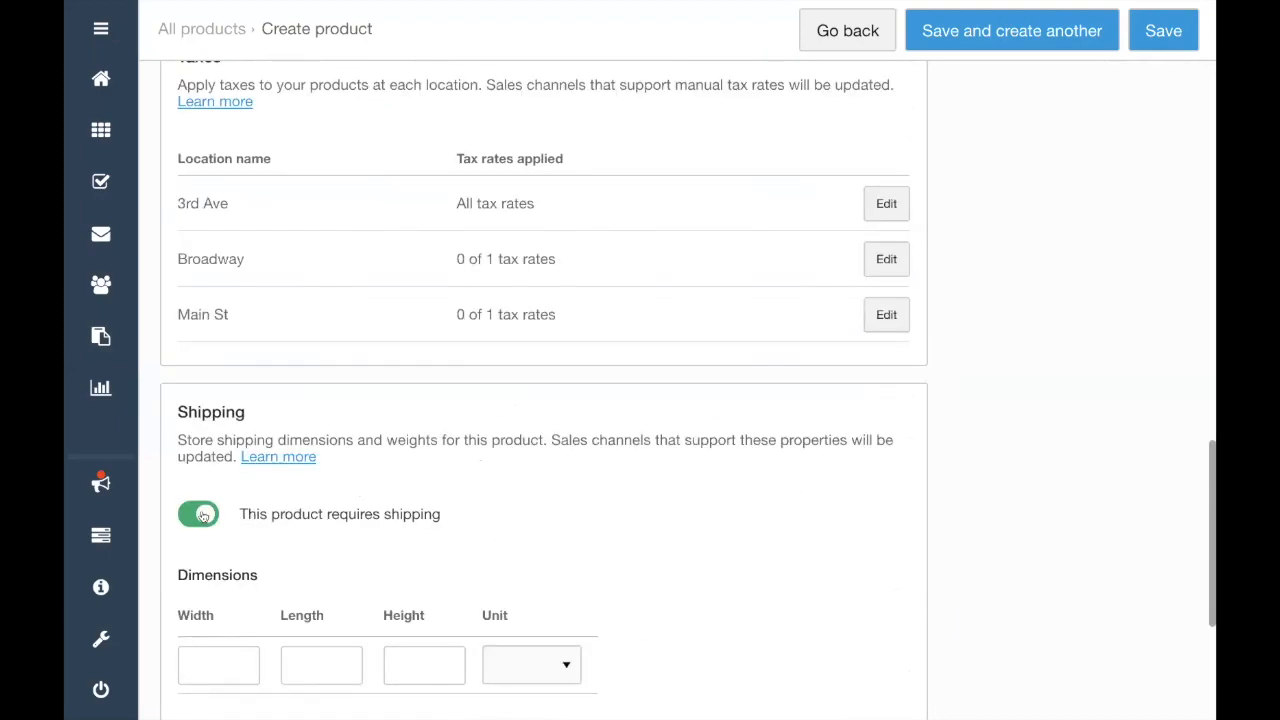
{"action": "scroll", "coordinate": [215, 522], "scroll_direction": "down", "scroll_amount": 3}
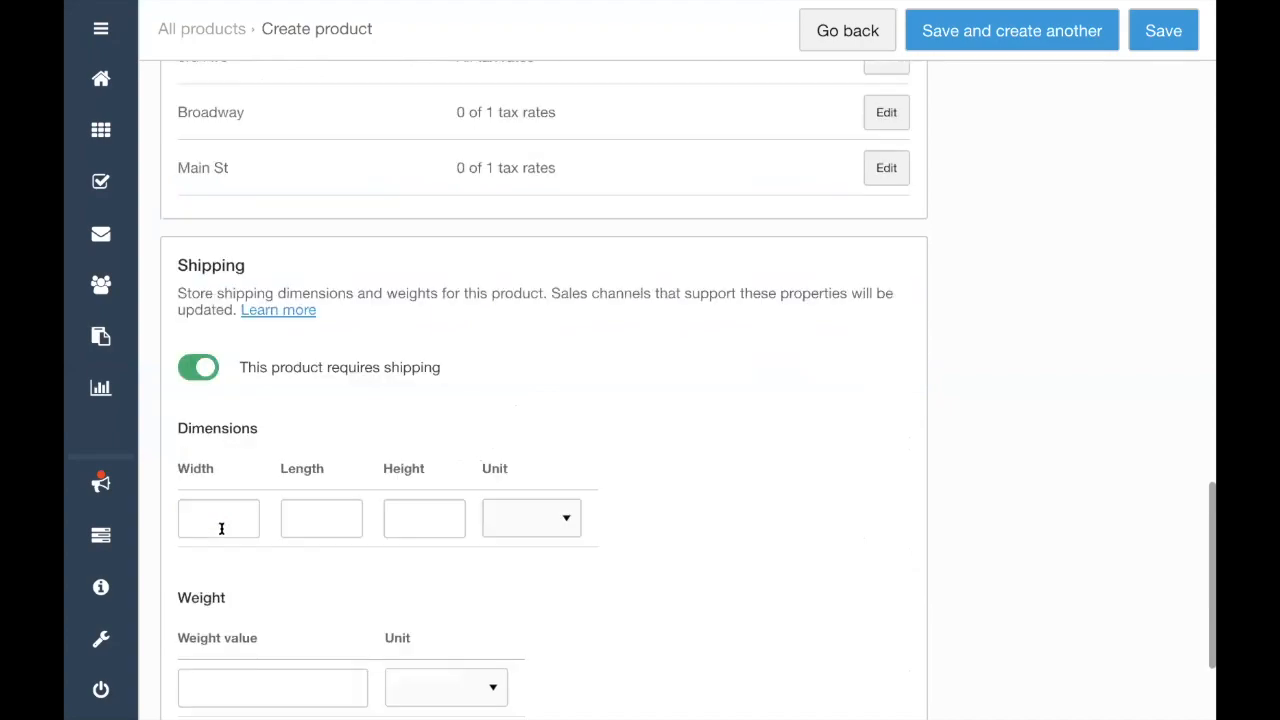
{"action": "left_click", "coordinate": [256, 538]}
{"action": "type", "text": "1.2"}
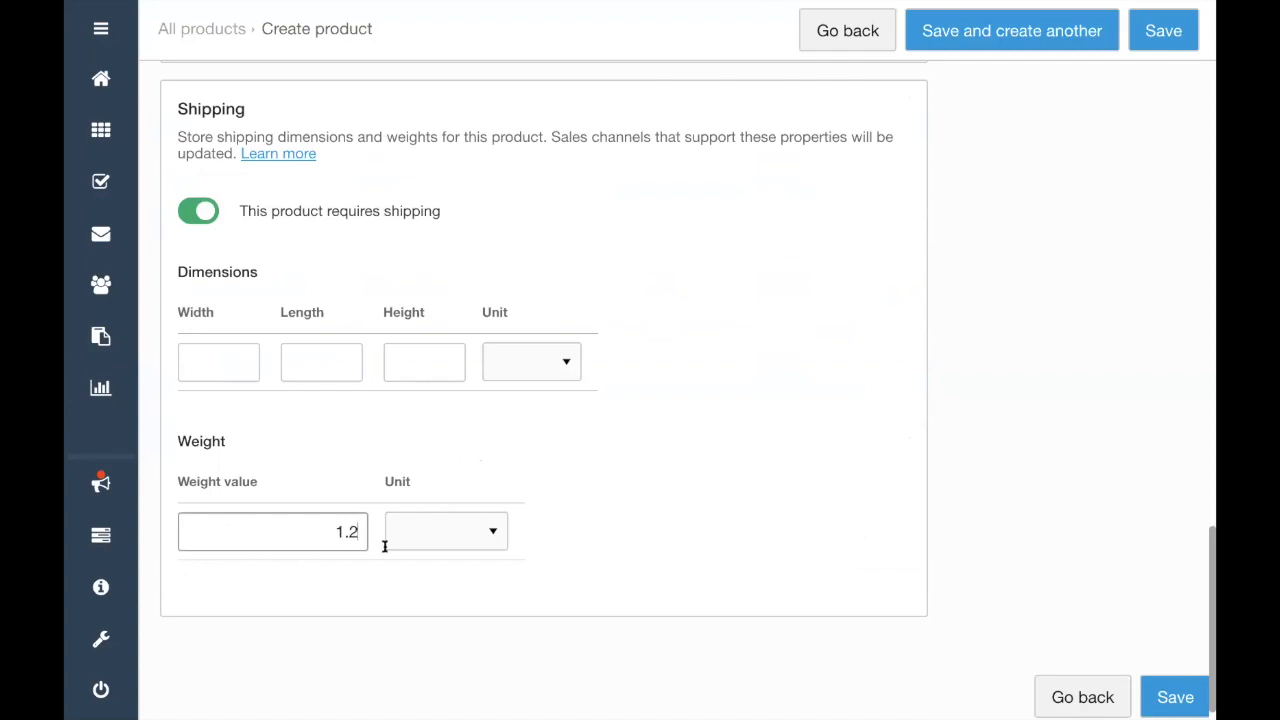
{"action": "left_click", "coordinate": [436, 538]}
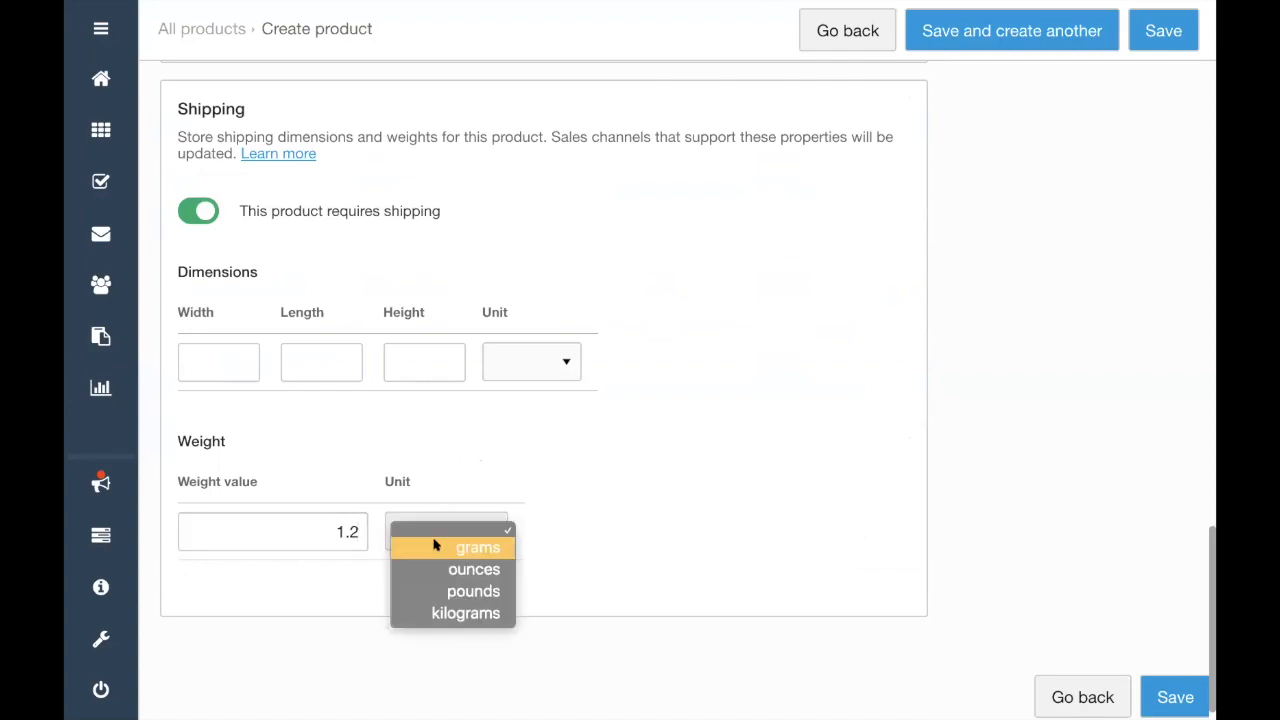
{"action": "left_click", "coordinate": [435, 591]}
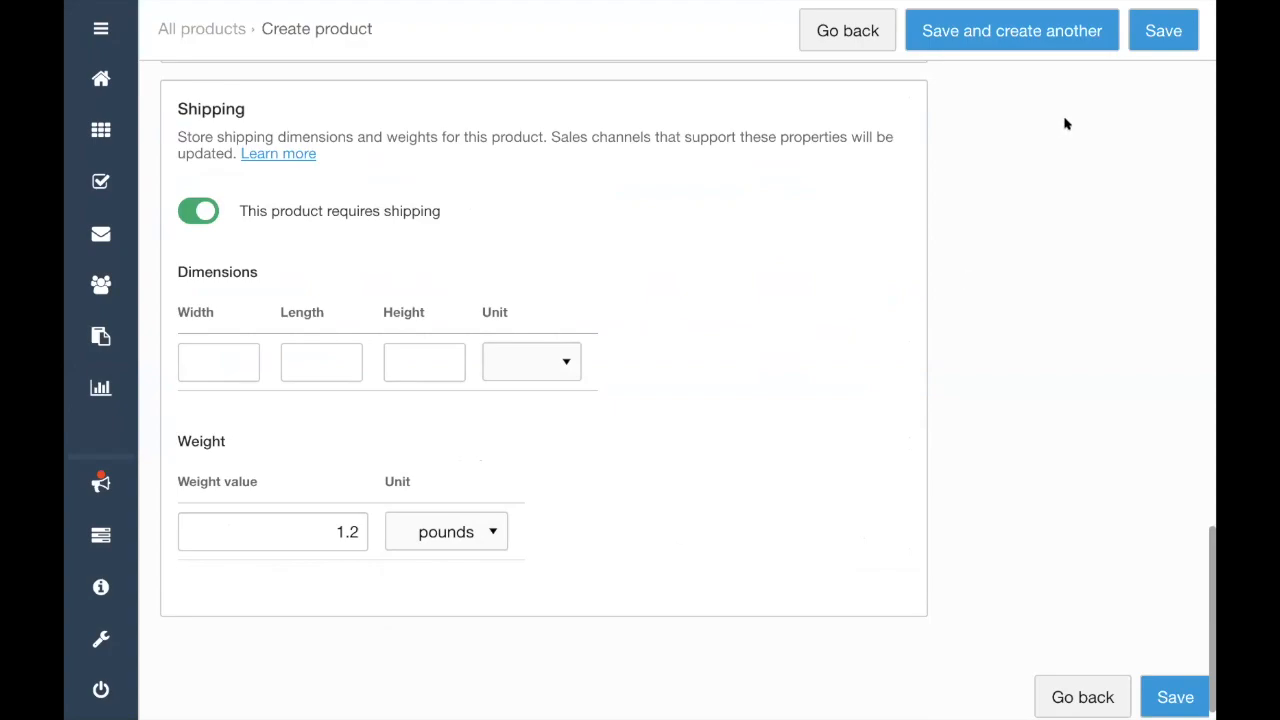
Save the T-Shirt product and start creating another one
{"action": "scroll", "coordinate": [1065, 123], "scroll_direction": "up", "scroll_amount": 15}
{"action": "left_click", "coordinate": [1033, 35]}
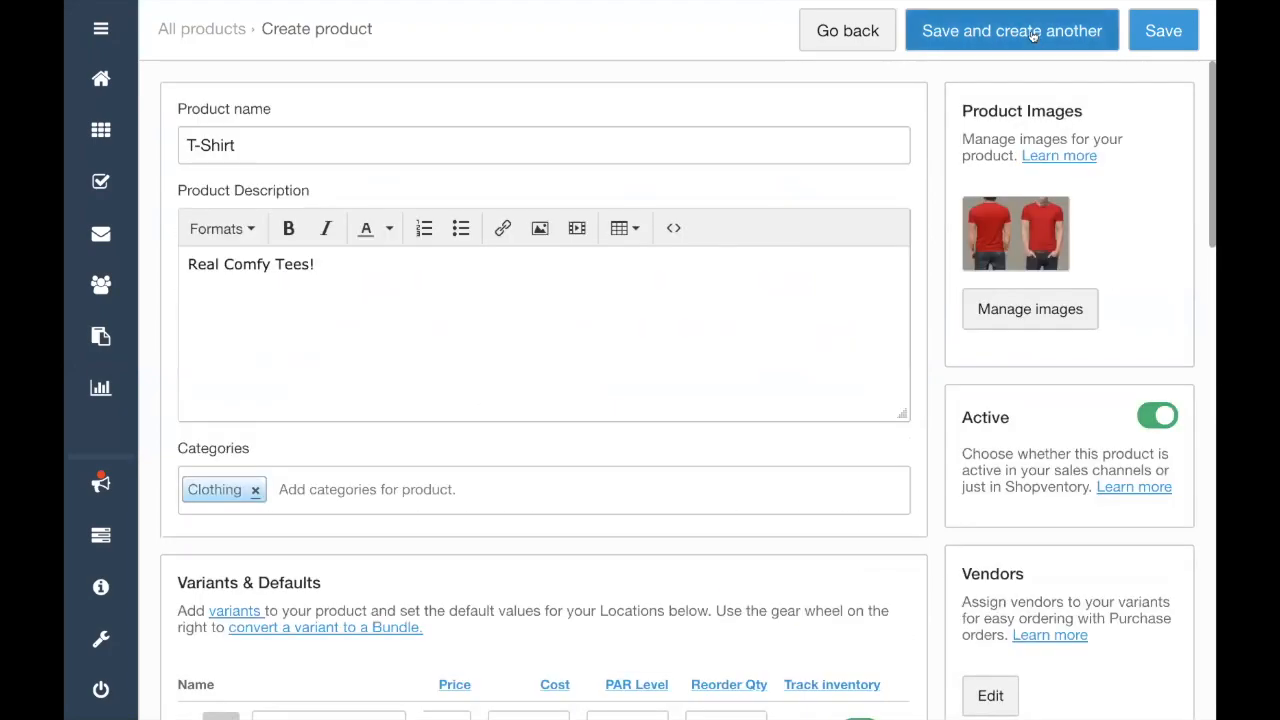
Save the product, opt to add stock counts, and set the adjustment reason to Manual Adjustment for Small, Medium and Large at 3rd Ave
{"action": "left_click", "coordinate": [1138, 37]}
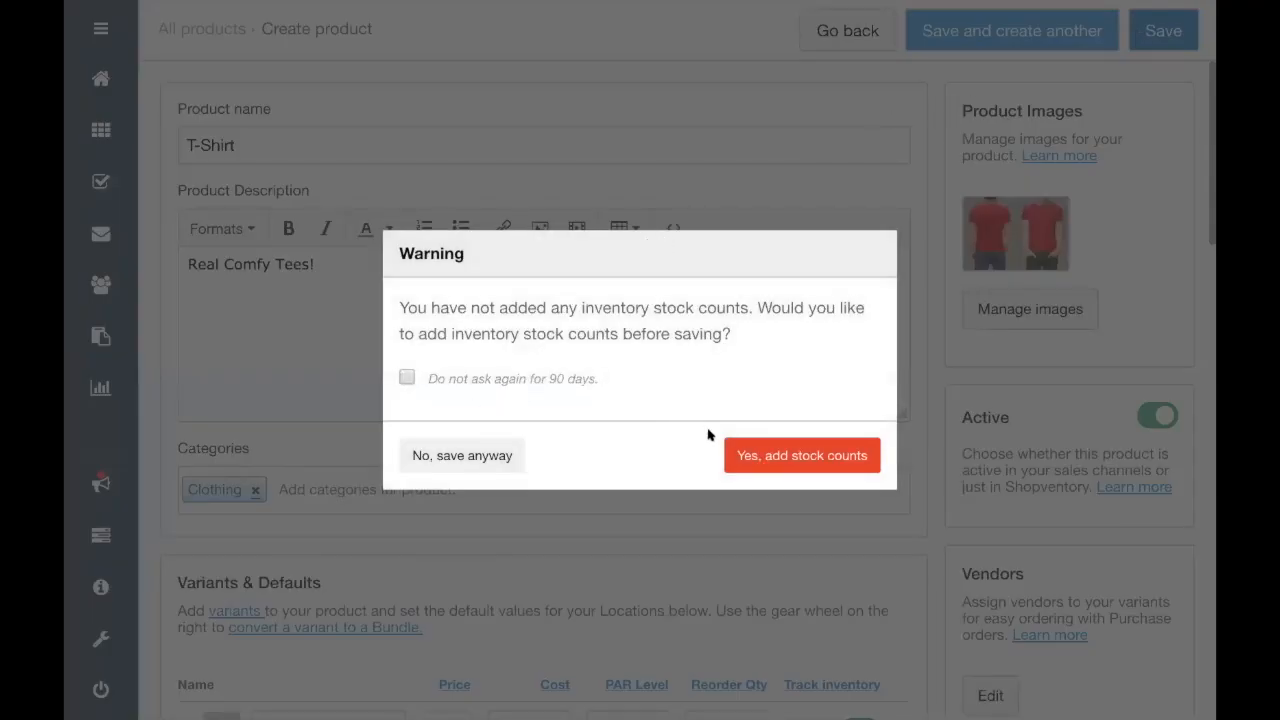
{"action": "left_click", "coordinate": [760, 458]}
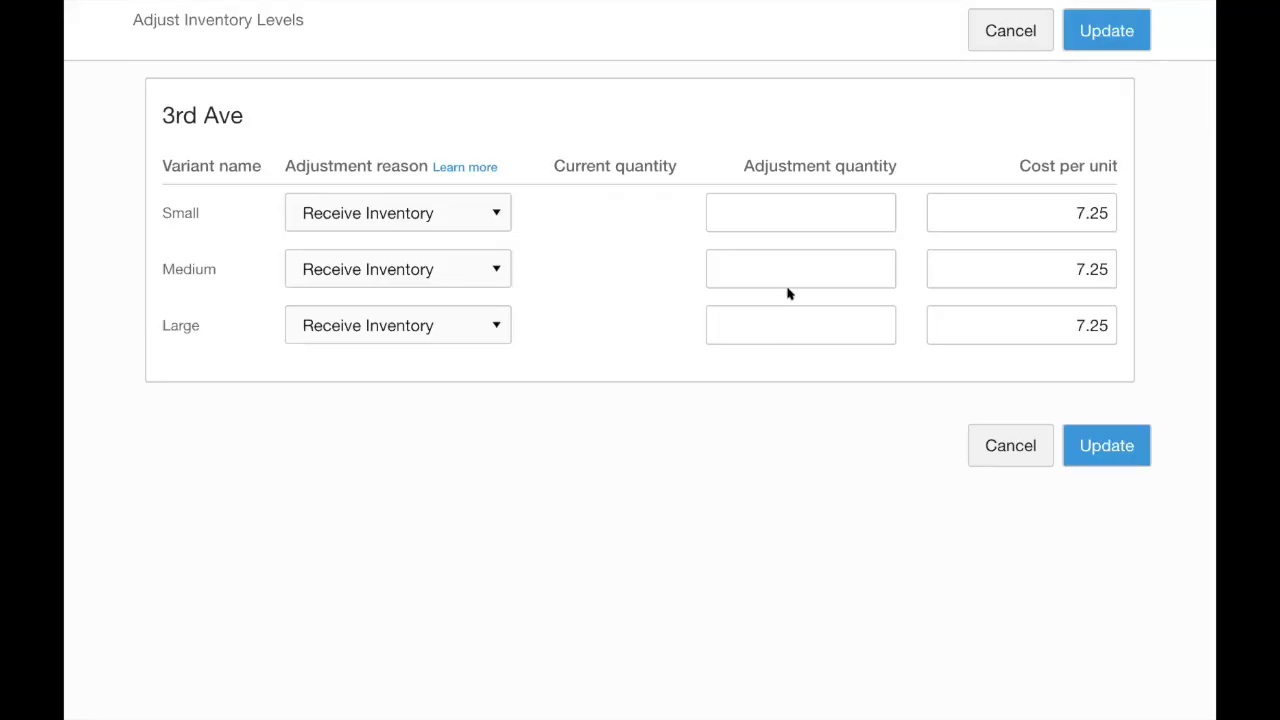
{"action": "left_click", "coordinate": [414, 214]}
{"action": "left_click", "coordinate": [412, 240]}
{"action": "left_click", "coordinate": [414, 262]}
{"action": "left_click", "coordinate": [417, 294]}
{"action": "left_click", "coordinate": [419, 326]}
{"action": "left_click", "coordinate": [423, 349]}
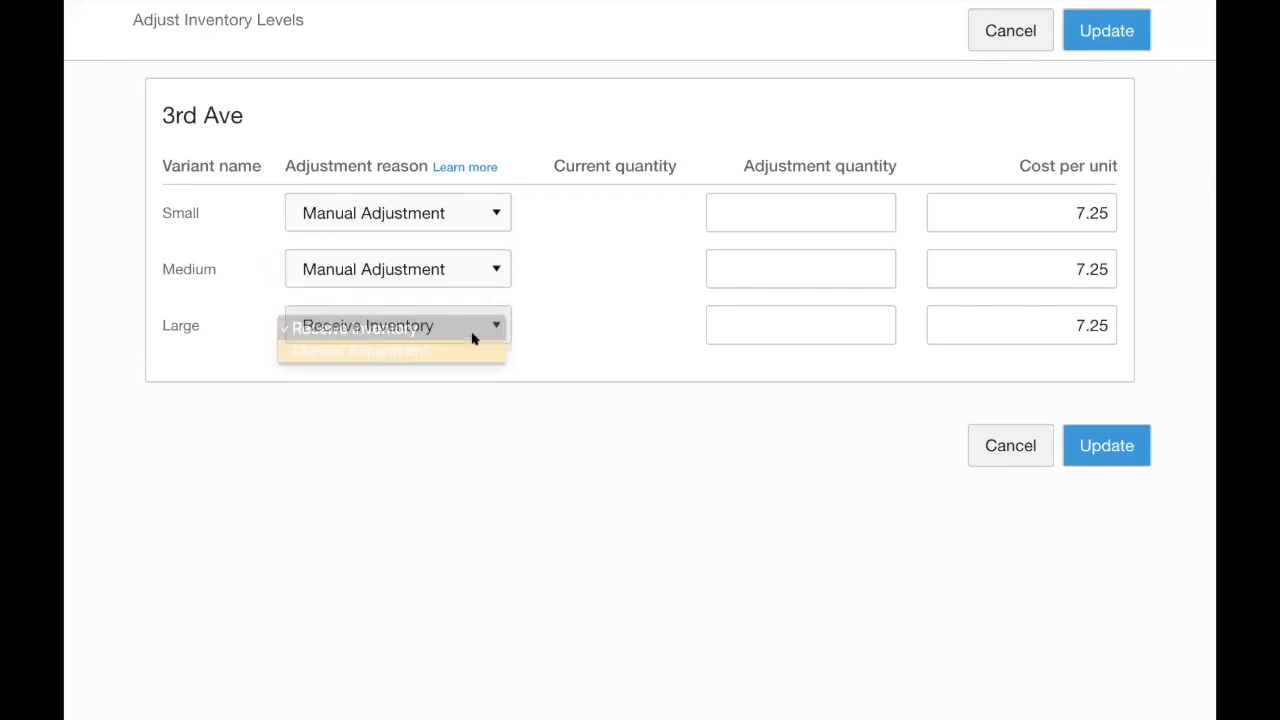
Set the adjustment quantity to 12 for each of the three variants at 3rd Ave and update the inventory levels
{"action": "left_click", "coordinate": [836, 216]}
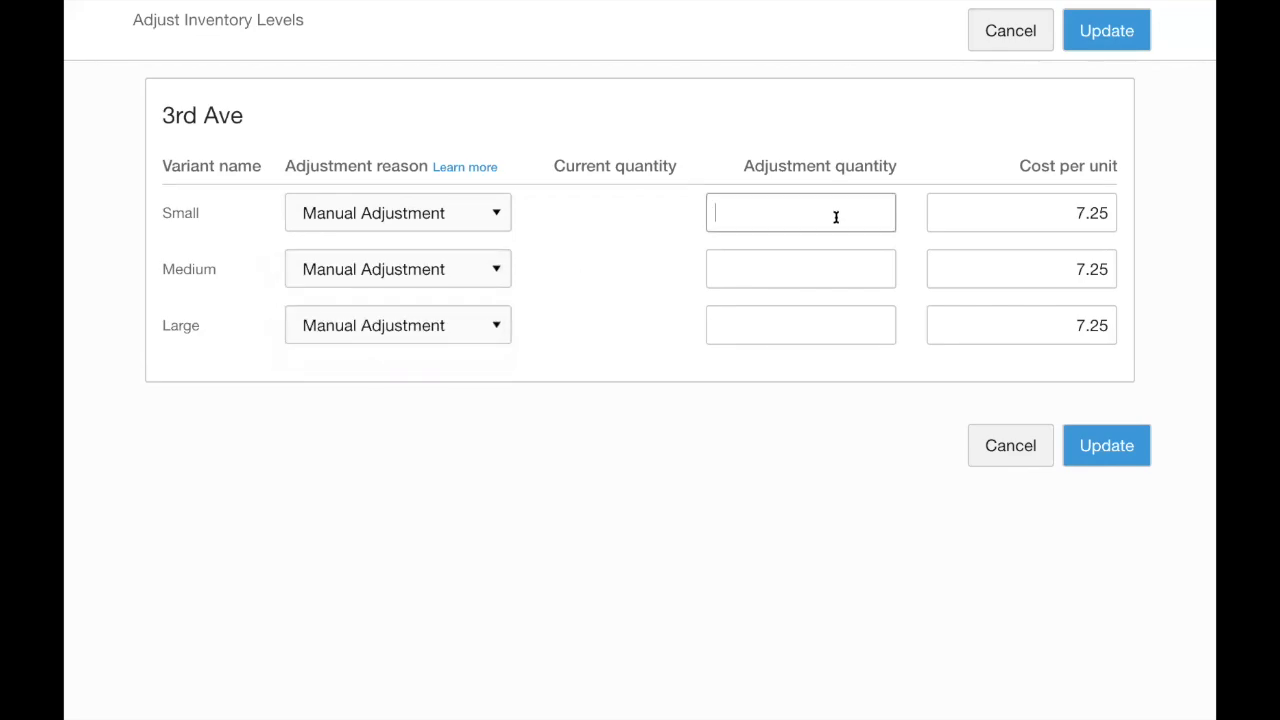
{"action": "type", "text": "12"}
{"action": "left_click", "coordinate": [853, 272]}
{"action": "type", "text": "12"}
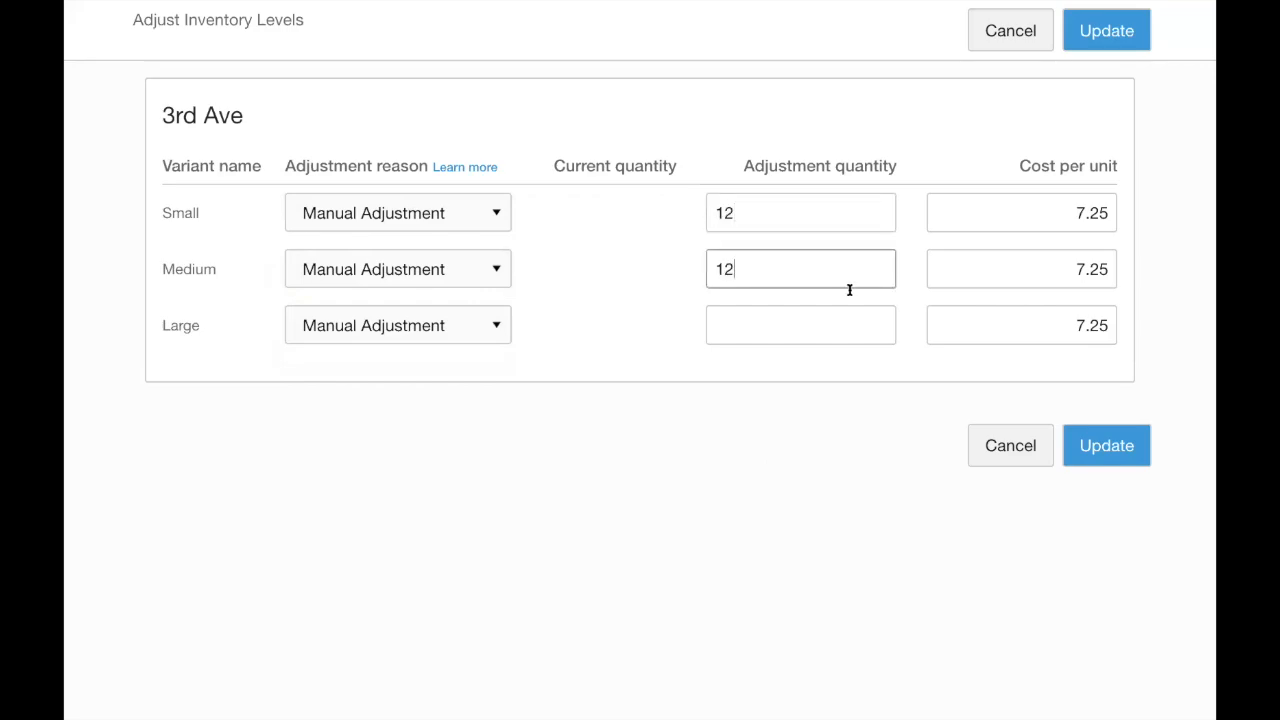
{"action": "left_click", "coordinate": [845, 325]}
{"action": "type", "text": "12"}
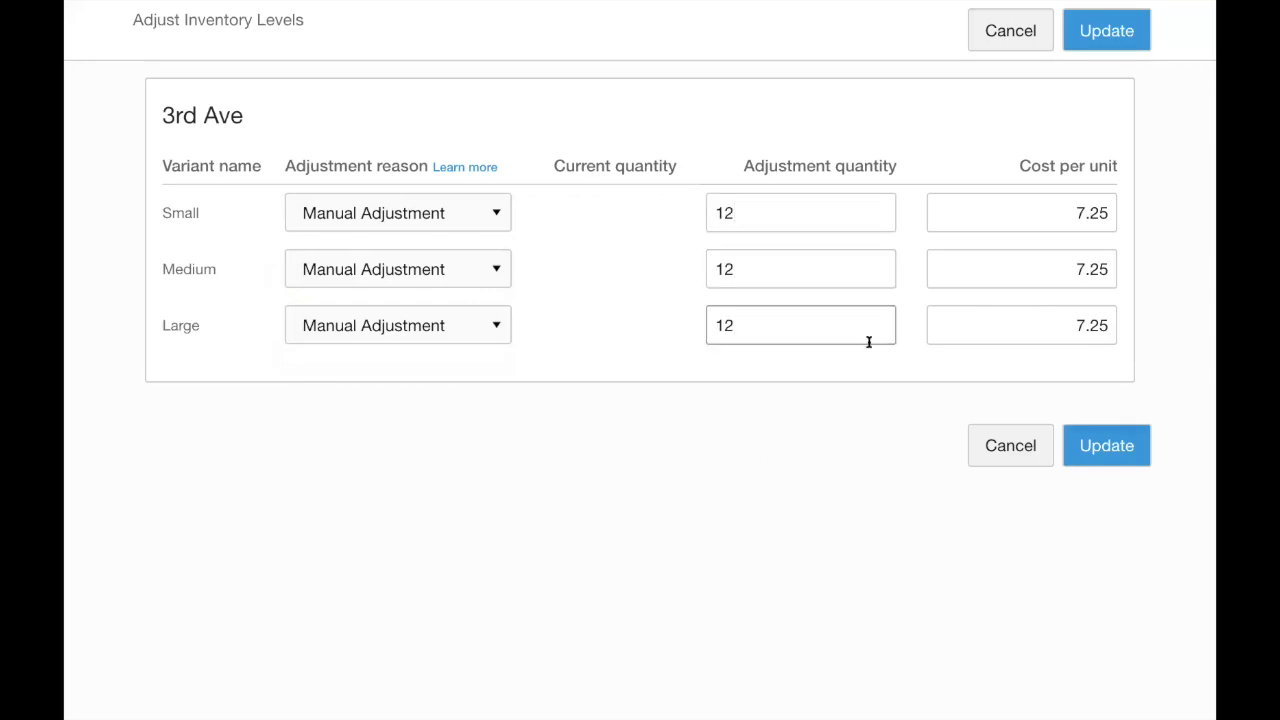
{"action": "left_click", "coordinate": [1085, 450]}
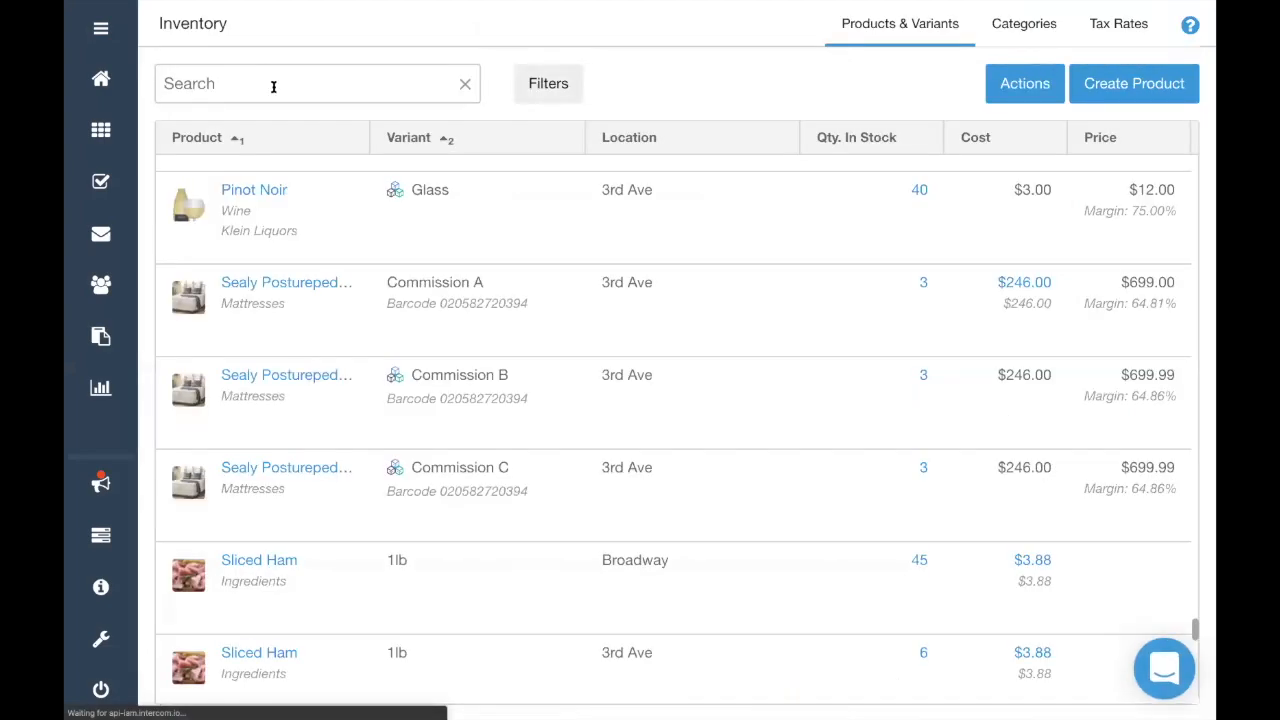
Search the inventory for T-Shirt and review the matching variants
{"action": "left_click", "coordinate": [273, 87]}
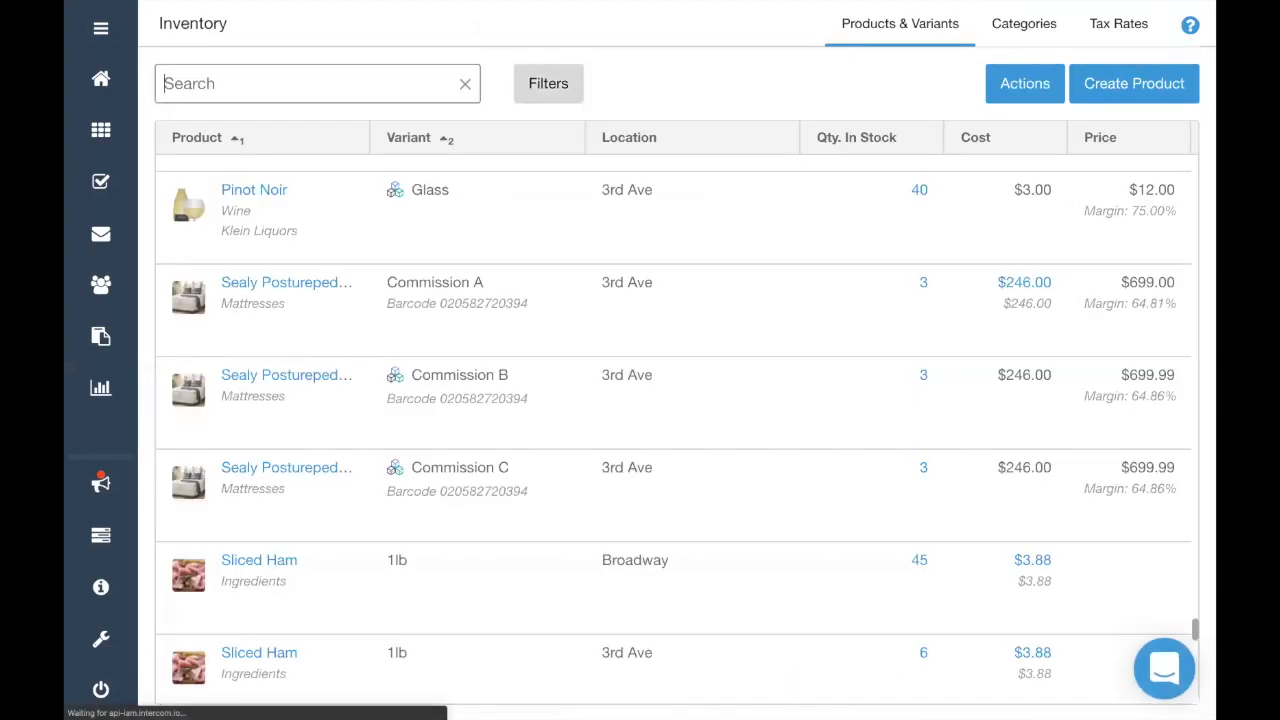
{"action": "type", "text": "T-Shirt"}
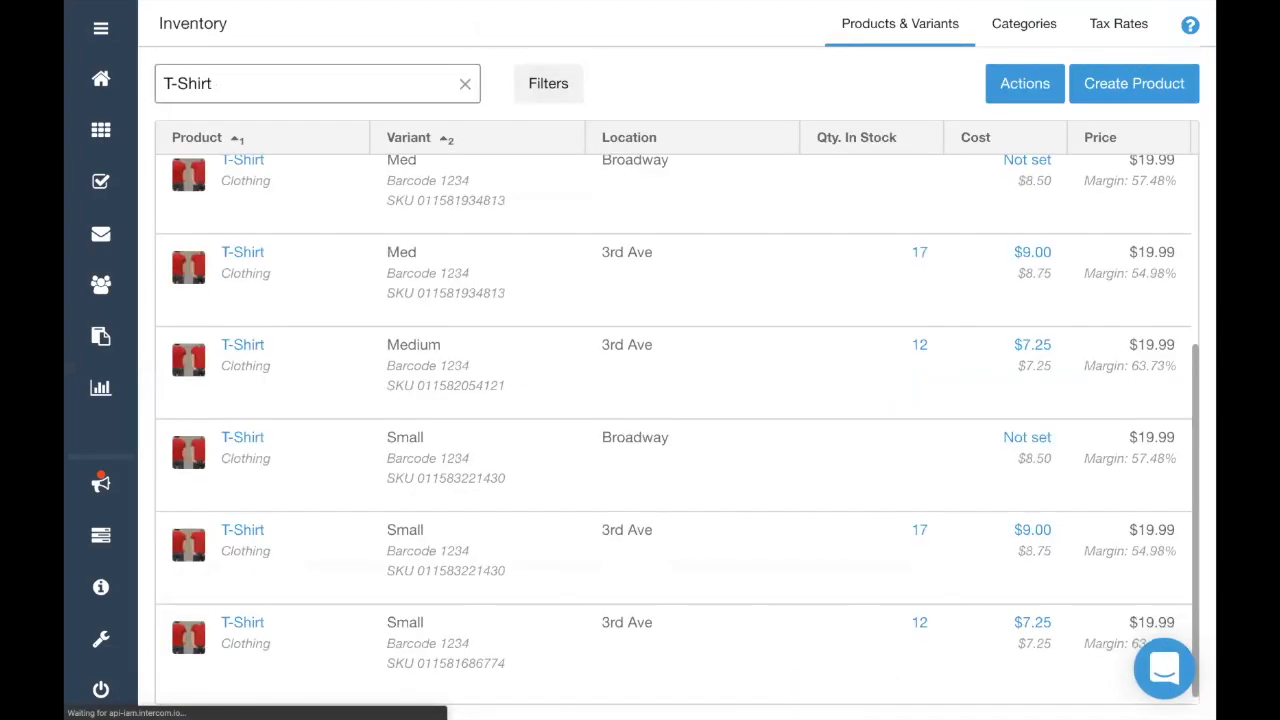
{"action": "scroll", "coordinate": [480, 386], "scroll_direction": "up", "scroll_amount": 3}
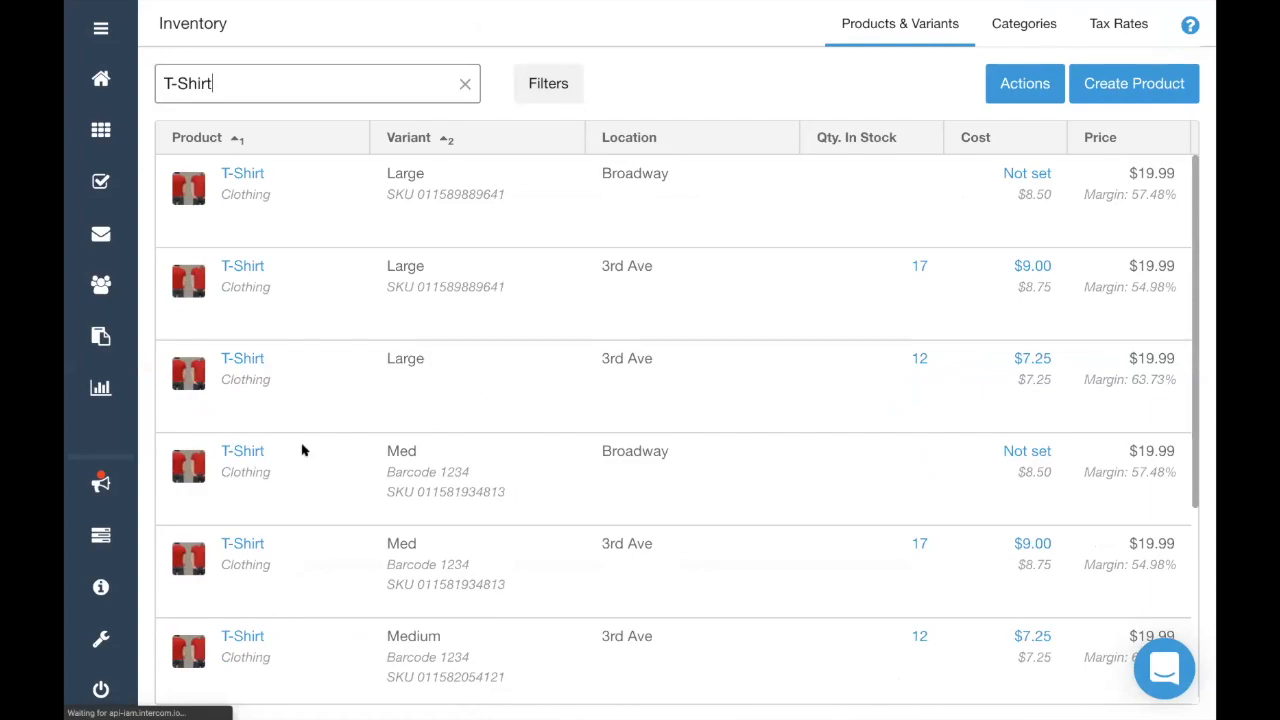
Open the T-Shirt product that has the Med variant and permanently delete it with all its variants
{"action": "left_click", "coordinate": [424, 457]}
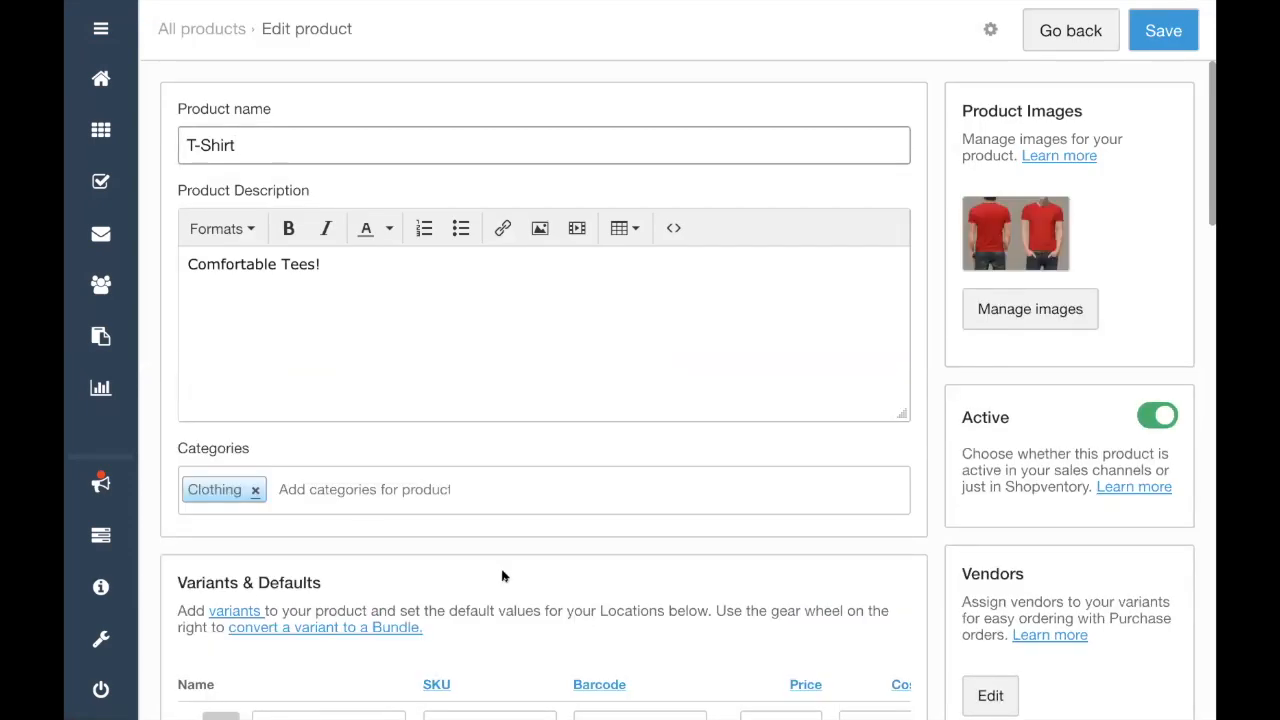
{"action": "scroll", "coordinate": [503, 576], "scroll_direction": "down", "scroll_amount": 10}
{"action": "scroll", "coordinate": [266, 635], "scroll_direction": "down", "scroll_amount": 8}
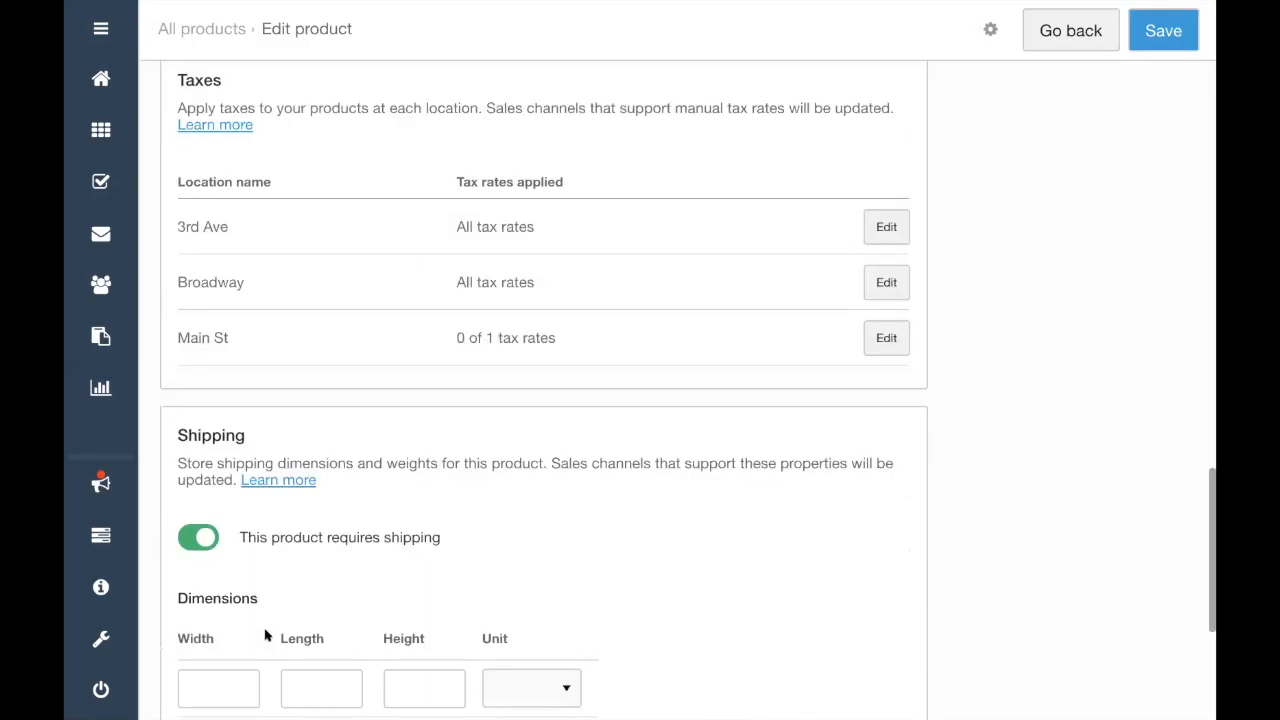
{"action": "left_click", "coordinate": [195, 668]}
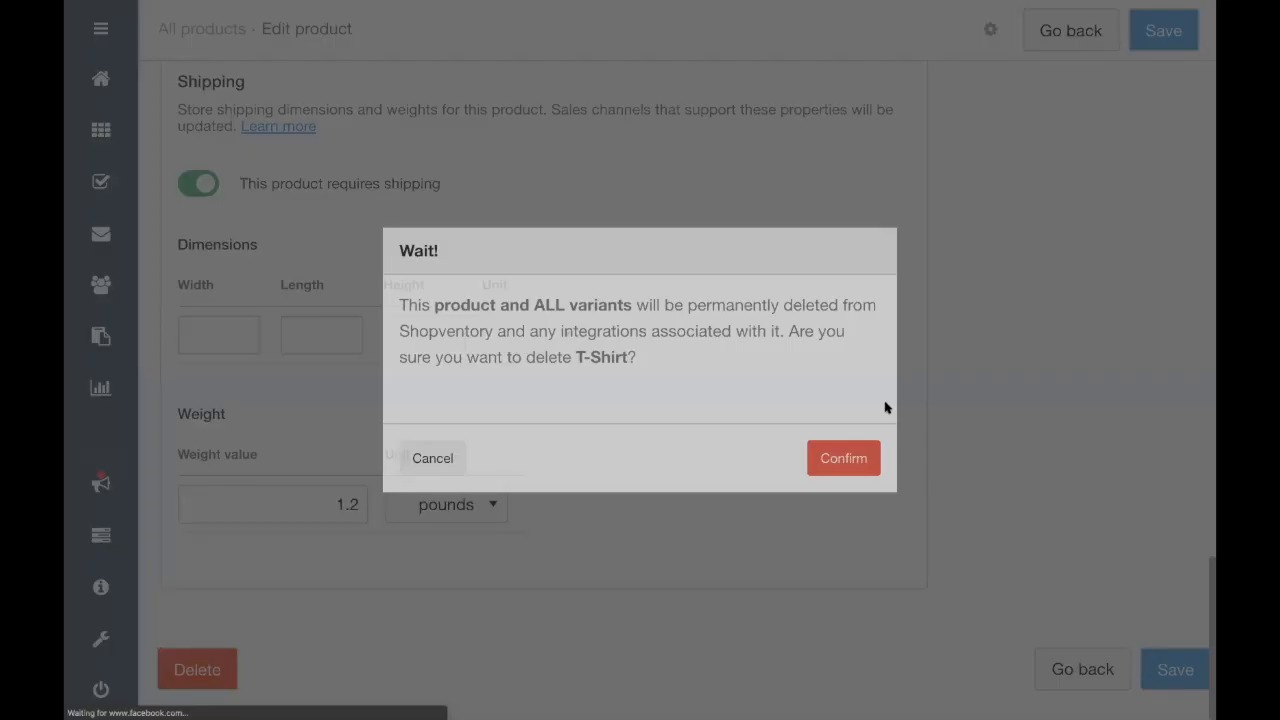
{"action": "left_click", "coordinate": [856, 459]}
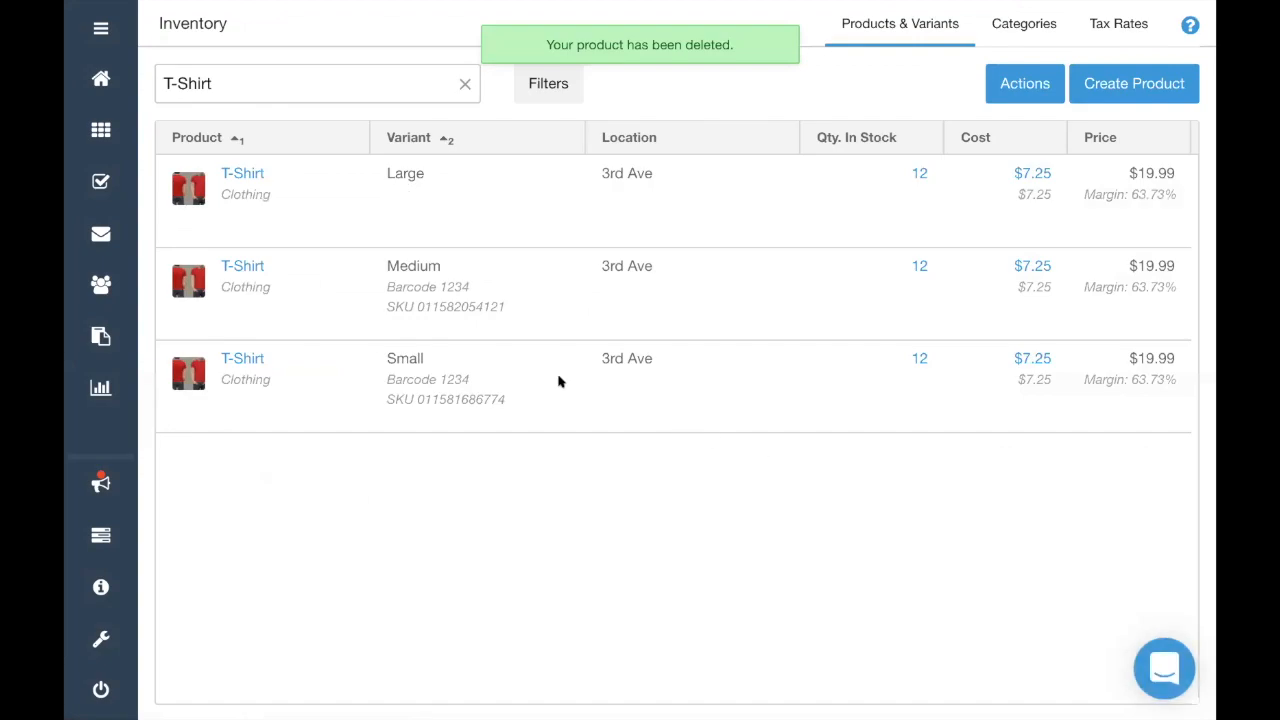
Open the remaining T-Shirt product and enable the Broadway location with its Lindsey's Lovelies and PayPal Here Pop-Up Van integrations
{"action": "left_click", "coordinate": [230, 268]}
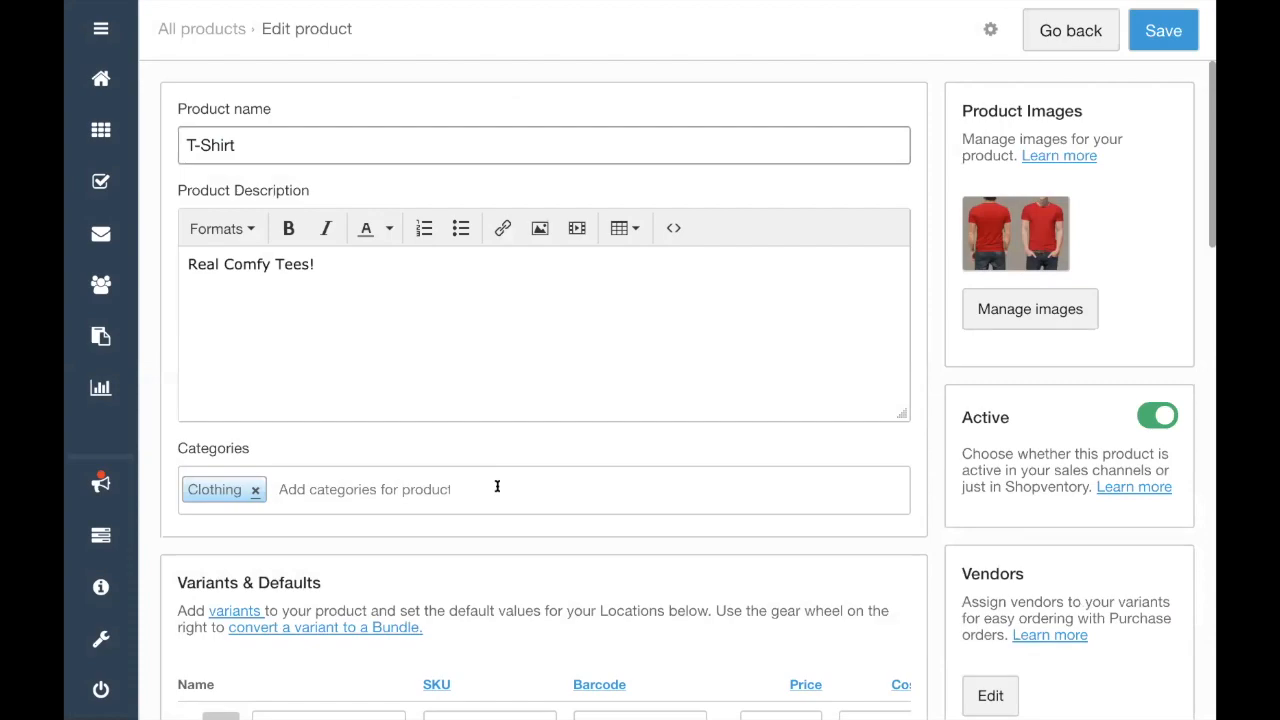
{"action": "scroll", "coordinate": [497, 486], "scroll_direction": "down", "scroll_amount": 1}
{"action": "scroll", "coordinate": [497, 486], "scroll_direction": "down", "scroll_amount": 3}
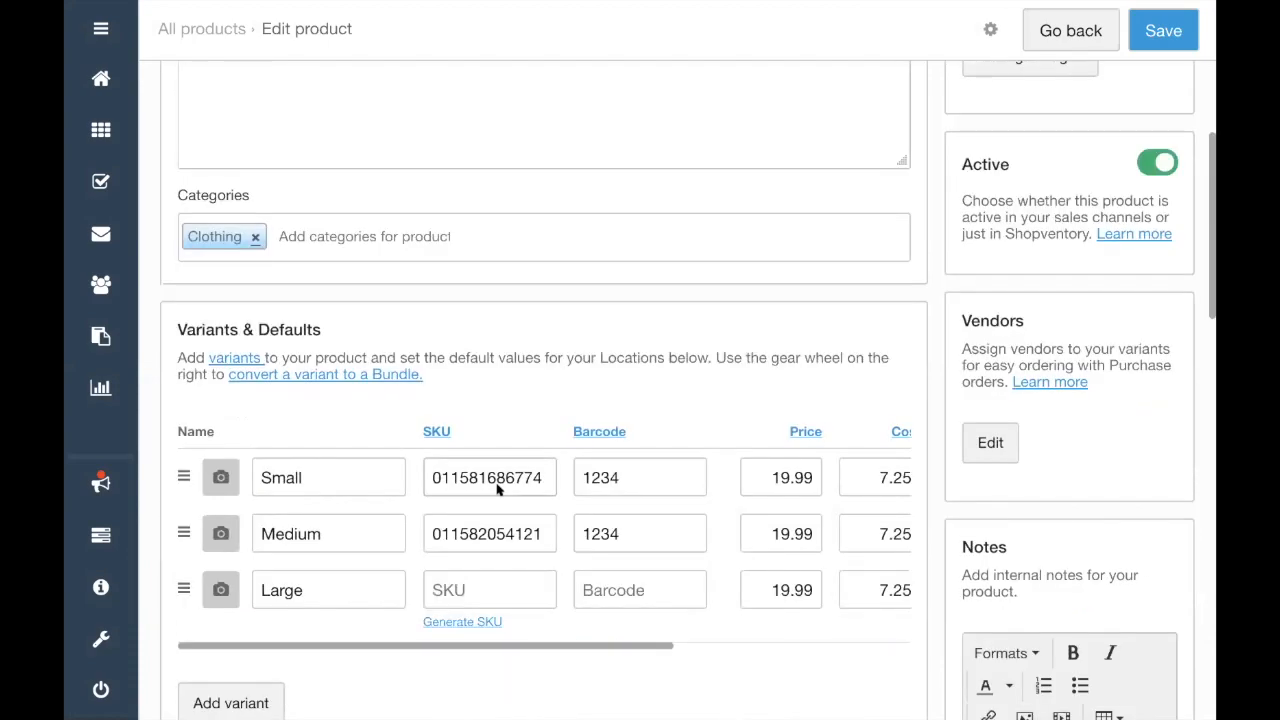
{"action": "scroll", "coordinate": [497, 486], "scroll_direction": "down", "scroll_amount": 3}
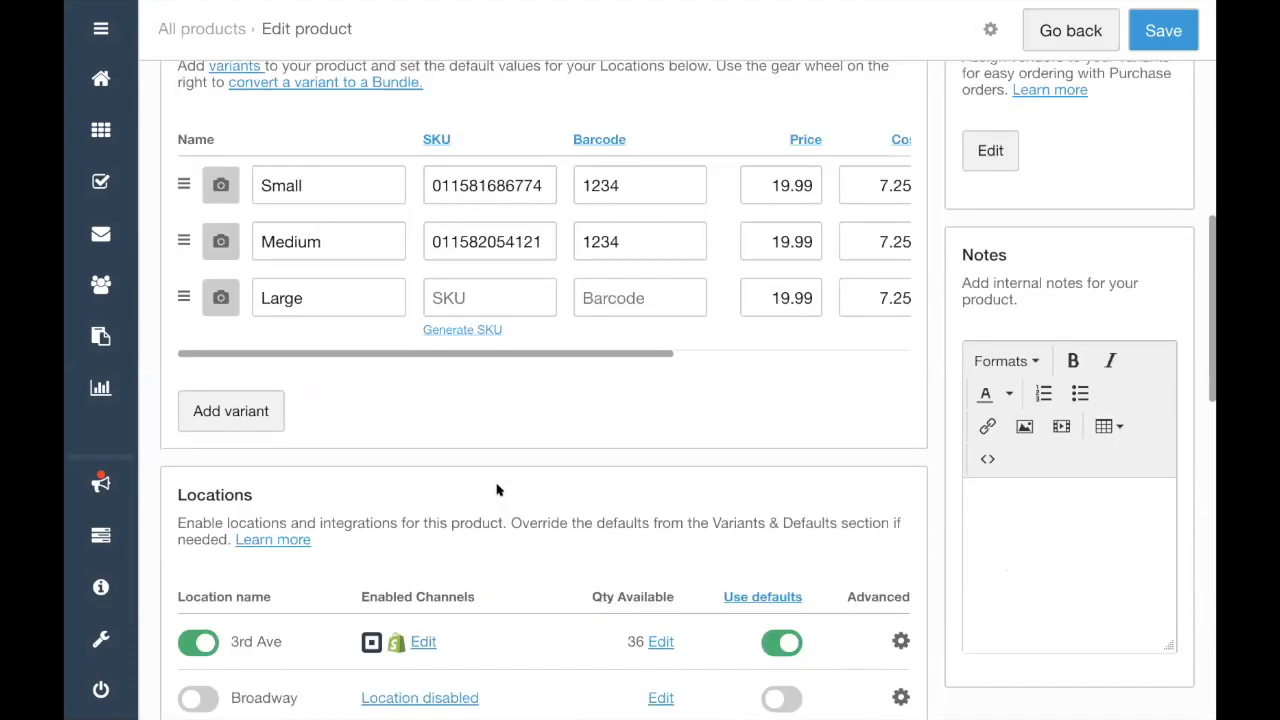
{"action": "scroll", "coordinate": [497, 489], "scroll_direction": "down", "scroll_amount": 2}
{"action": "scroll", "coordinate": [203, 444], "scroll_direction": "down", "scroll_amount": 1}
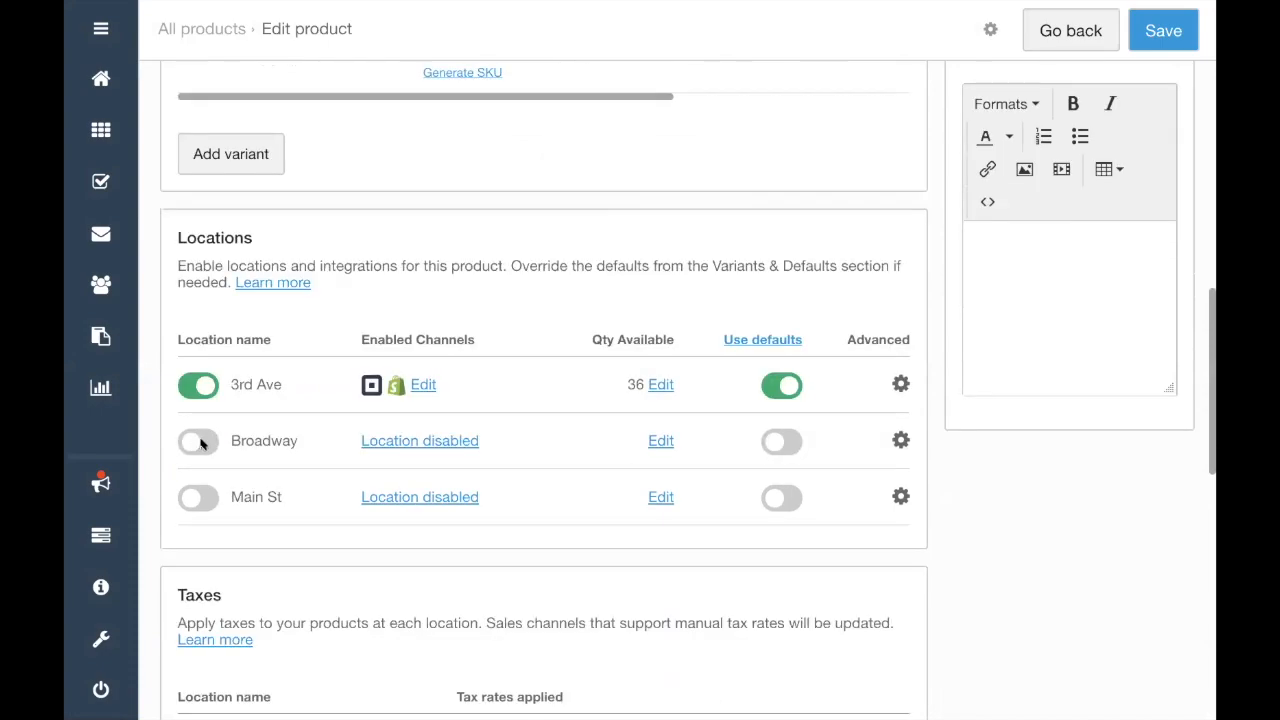
{"action": "left_click", "coordinate": [198, 441]}
{"action": "left_click", "coordinate": [410, 470]}
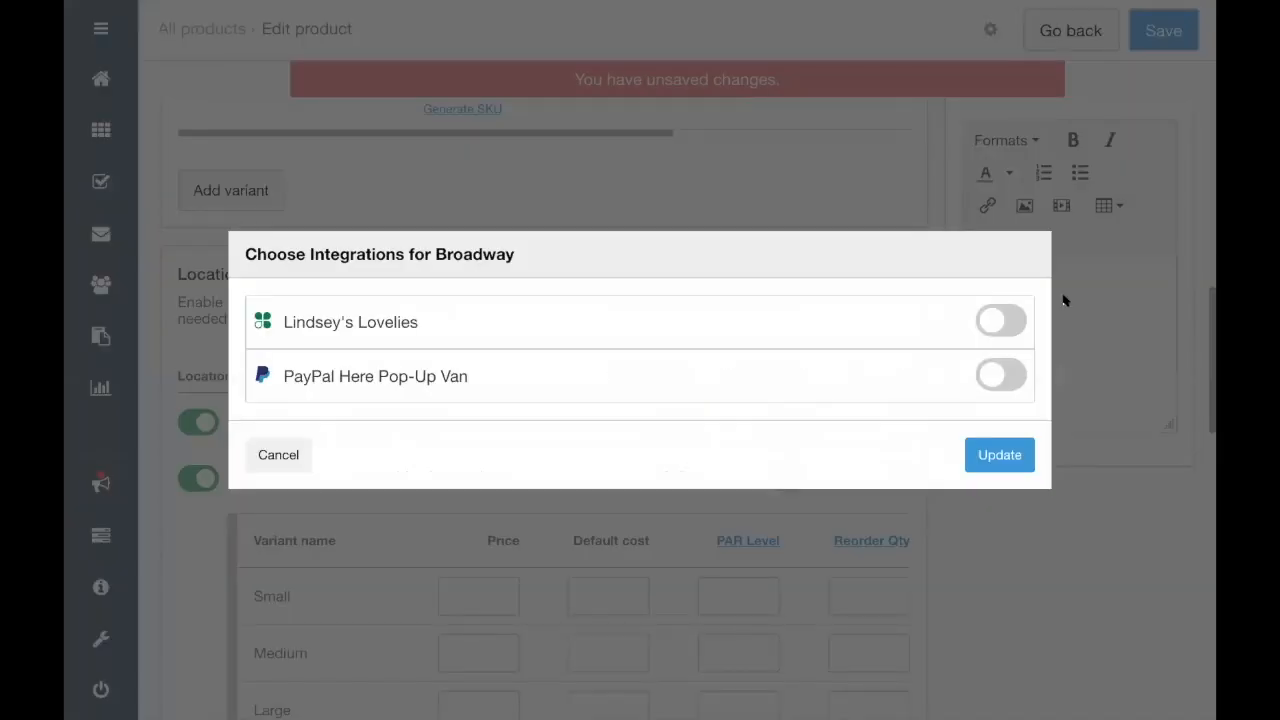
{"action": "left_click", "coordinate": [1016, 326]}
{"action": "left_click", "coordinate": [1003, 384]}
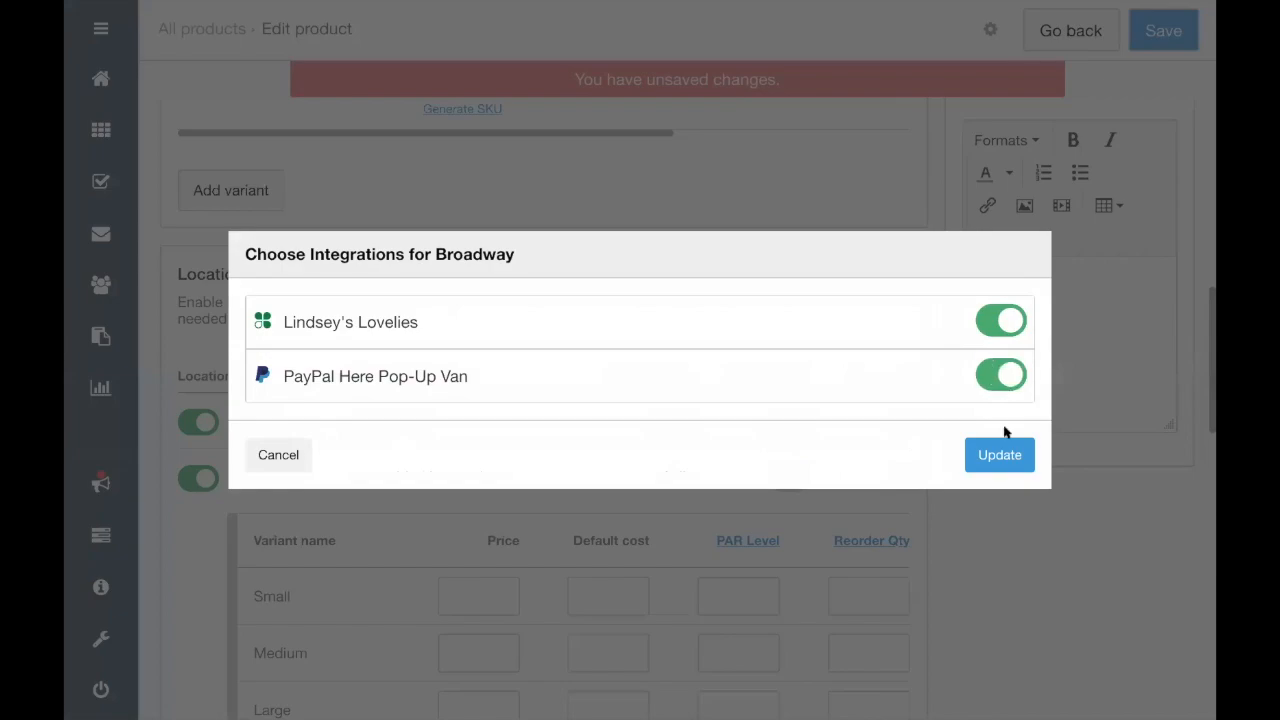
{"action": "left_click", "coordinate": [1019, 466]}
Switch Broadway's Use defaults setting on and back off while comparing it with the values under Variants & Defaults
{"action": "scroll", "coordinate": [588, 434], "scroll_direction": "down", "scroll_amount": 3}
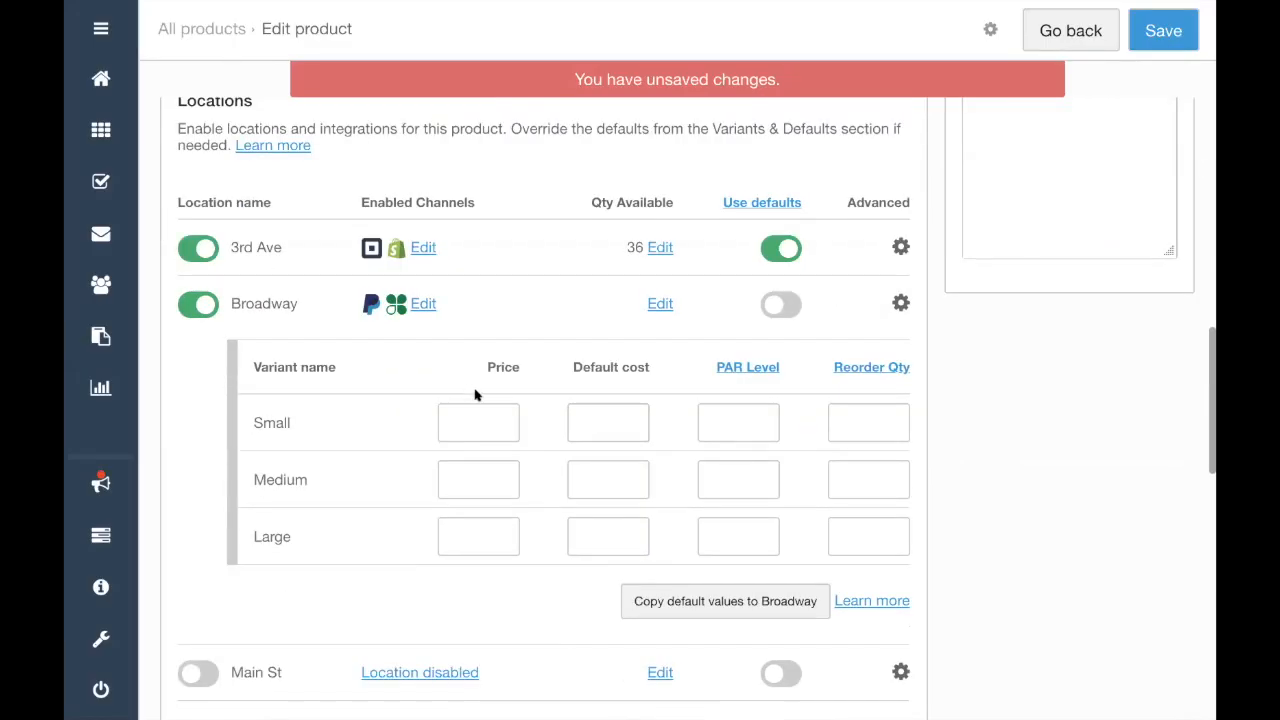
{"action": "left_click", "coordinate": [784, 306]}
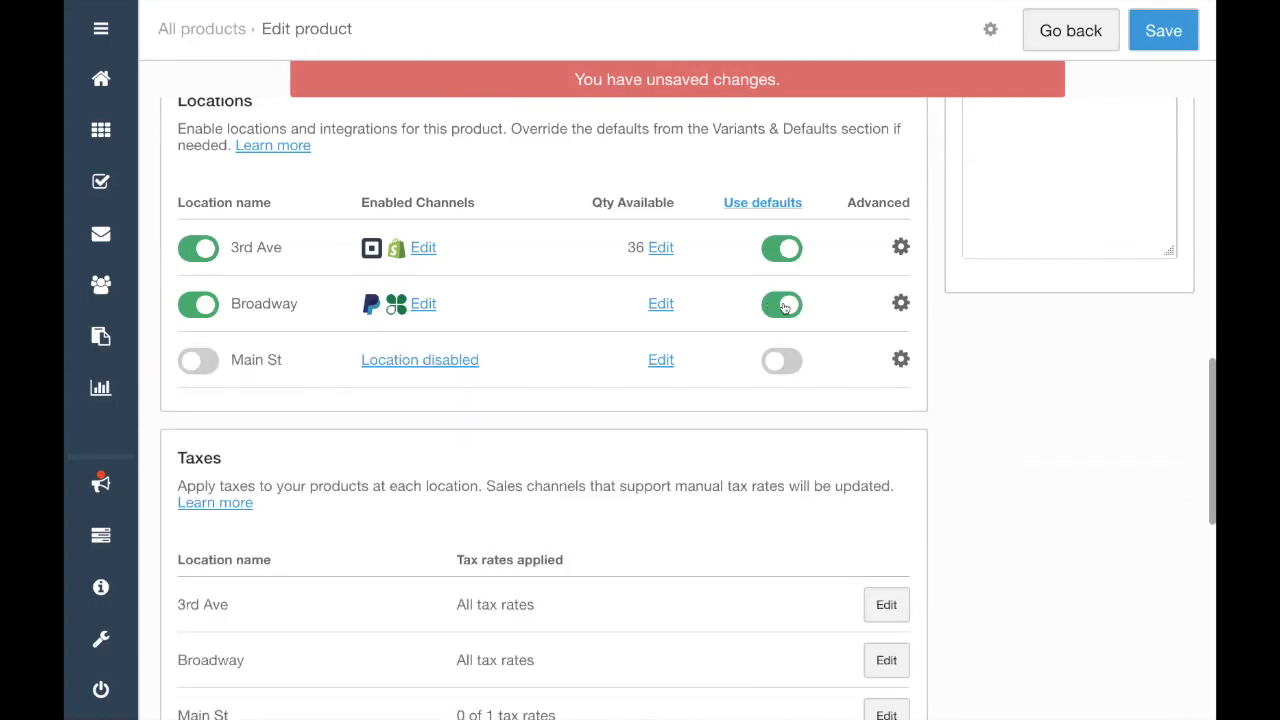
{"action": "left_click", "coordinate": [790, 306]}
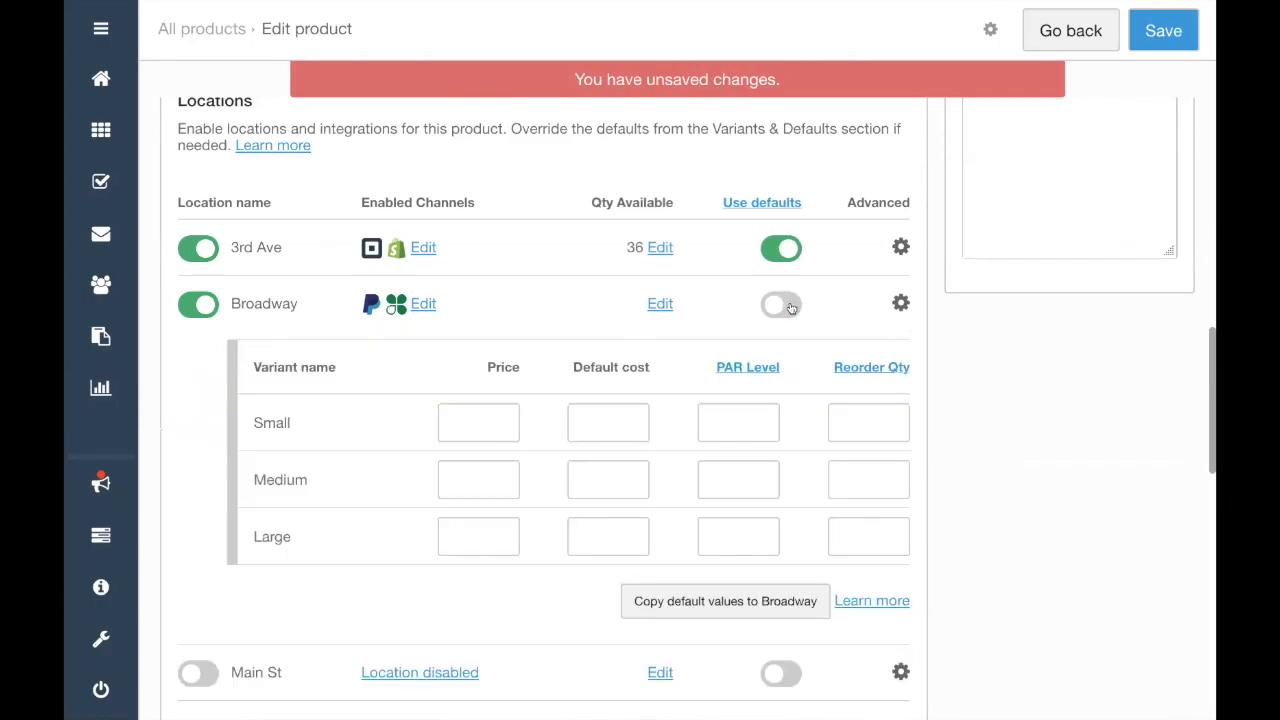
{"action": "left_click", "coordinate": [790, 307]}
{"action": "scroll", "coordinate": [790, 307], "scroll_direction": "up", "scroll_amount": 5}
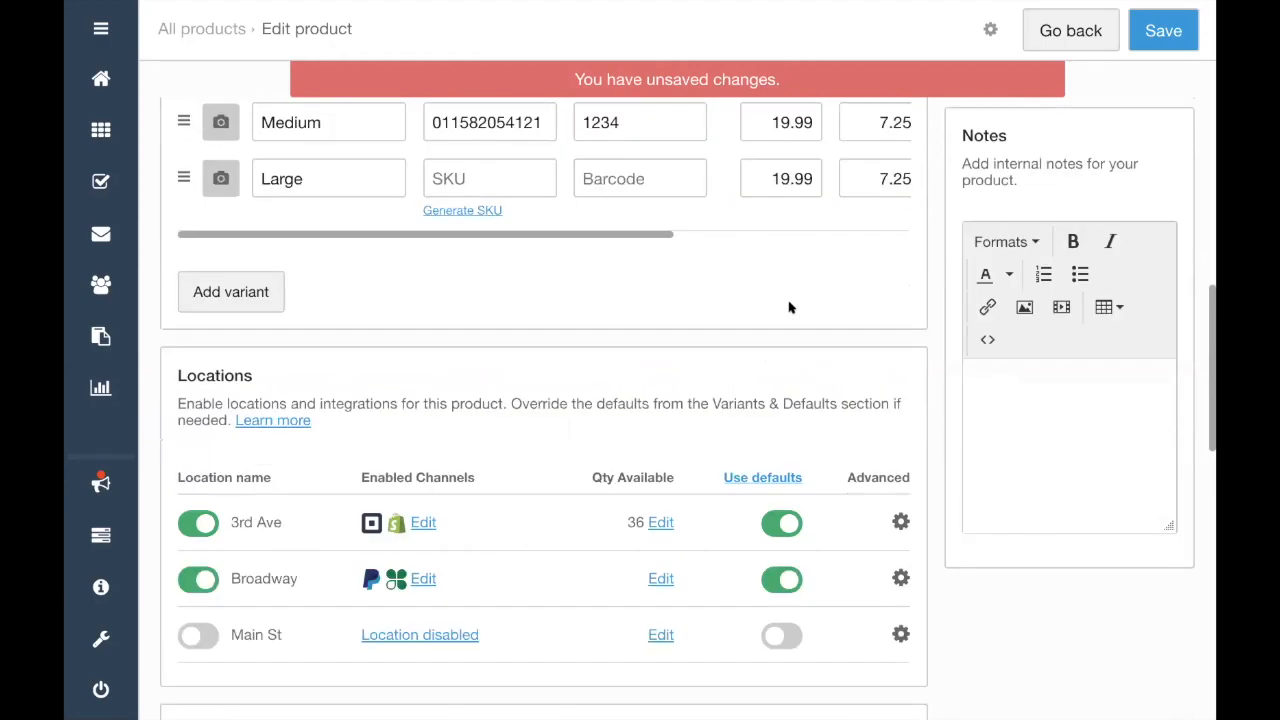
{"action": "scroll", "coordinate": [293, 195], "scroll_direction": "up", "scroll_amount": 2}
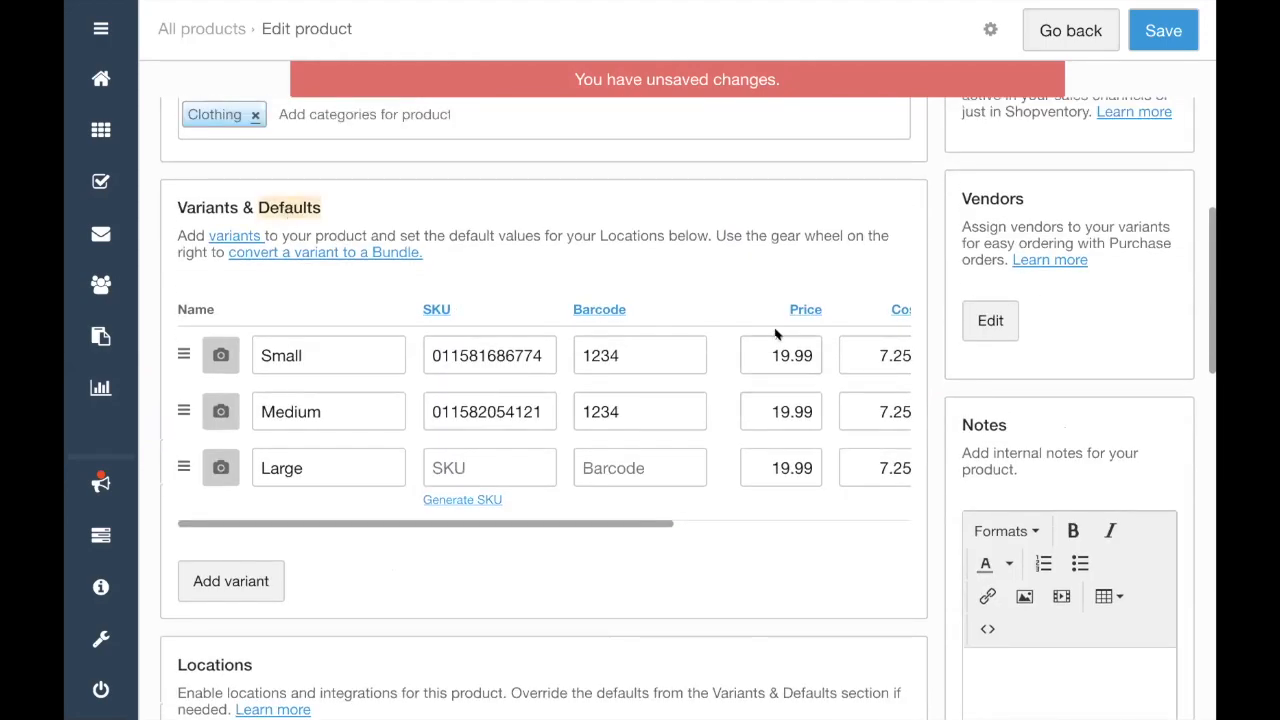
{"action": "scroll", "coordinate": [778, 348], "scroll_direction": "down", "scroll_amount": 1}
{"action": "scroll", "coordinate": [778, 348], "scroll_direction": "down", "scroll_amount": 3}
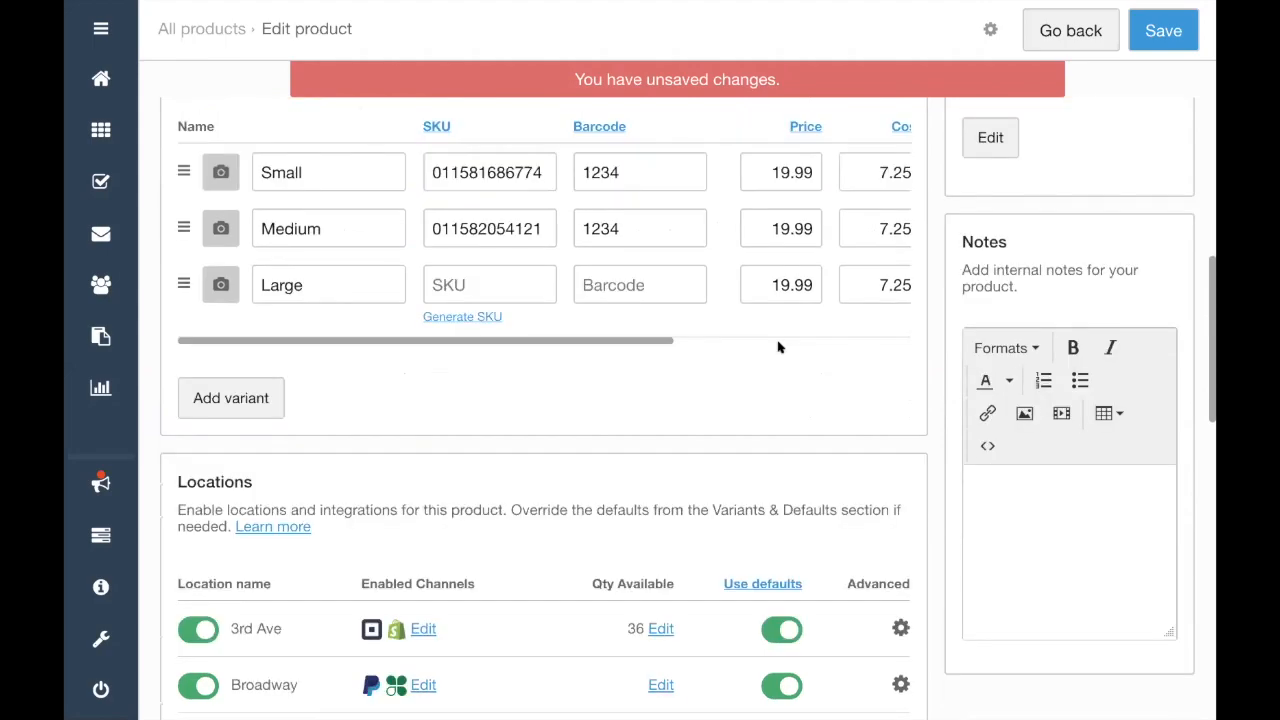
{"action": "left_click", "coordinate": [790, 507]}
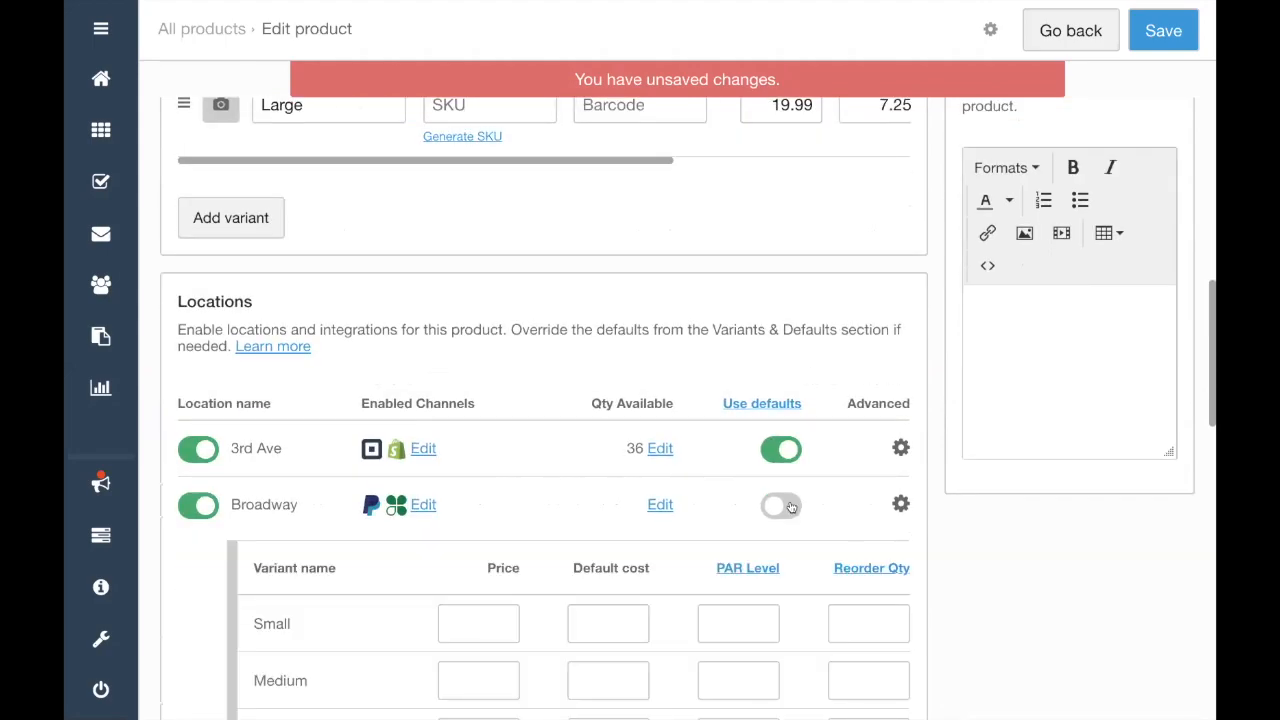
Copy the product's default values into Broadway's own variant table
{"action": "scroll", "coordinate": [790, 507], "scroll_direction": "down", "scroll_amount": 2}
{"action": "left_click", "coordinate": [476, 484]}
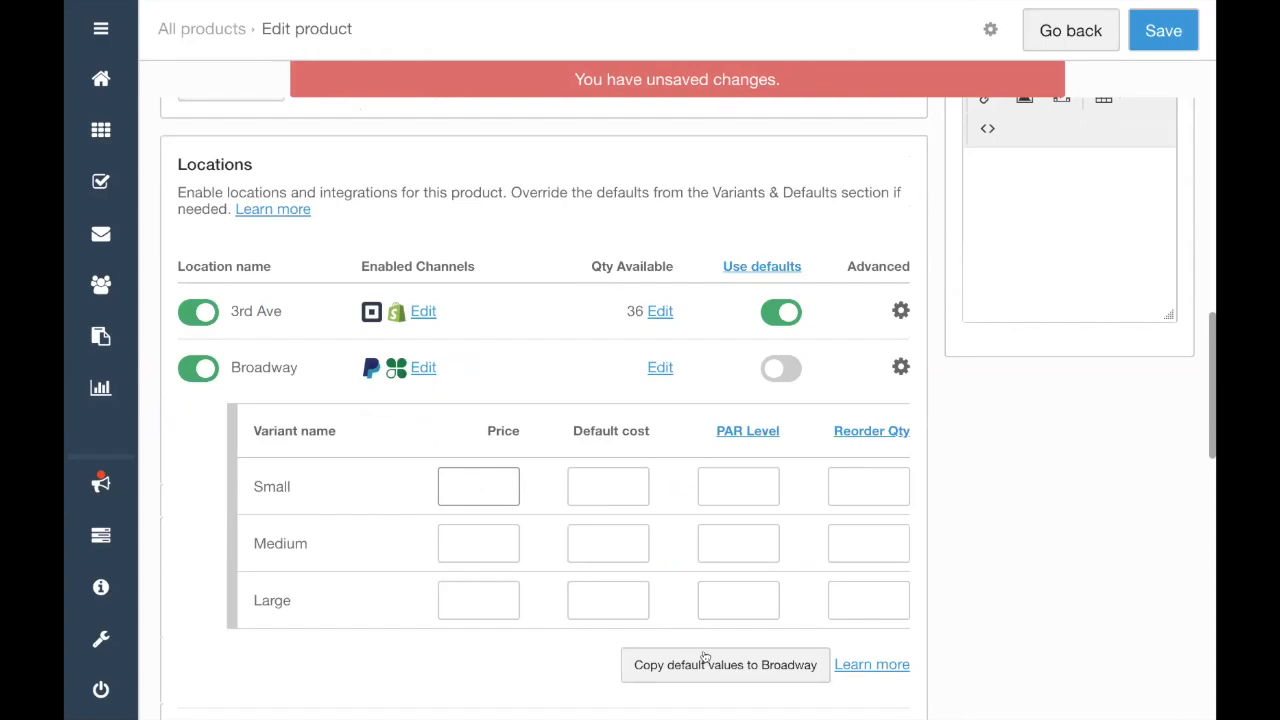
{"action": "left_click", "coordinate": [707, 660]}
Set the Small variant's price at Broadway to 25.99
{"action": "left_click", "coordinate": [492, 502]}
{"action": "left_click", "coordinate": [482, 487]}
{"action": "double_click", "coordinate": [481, 486]}
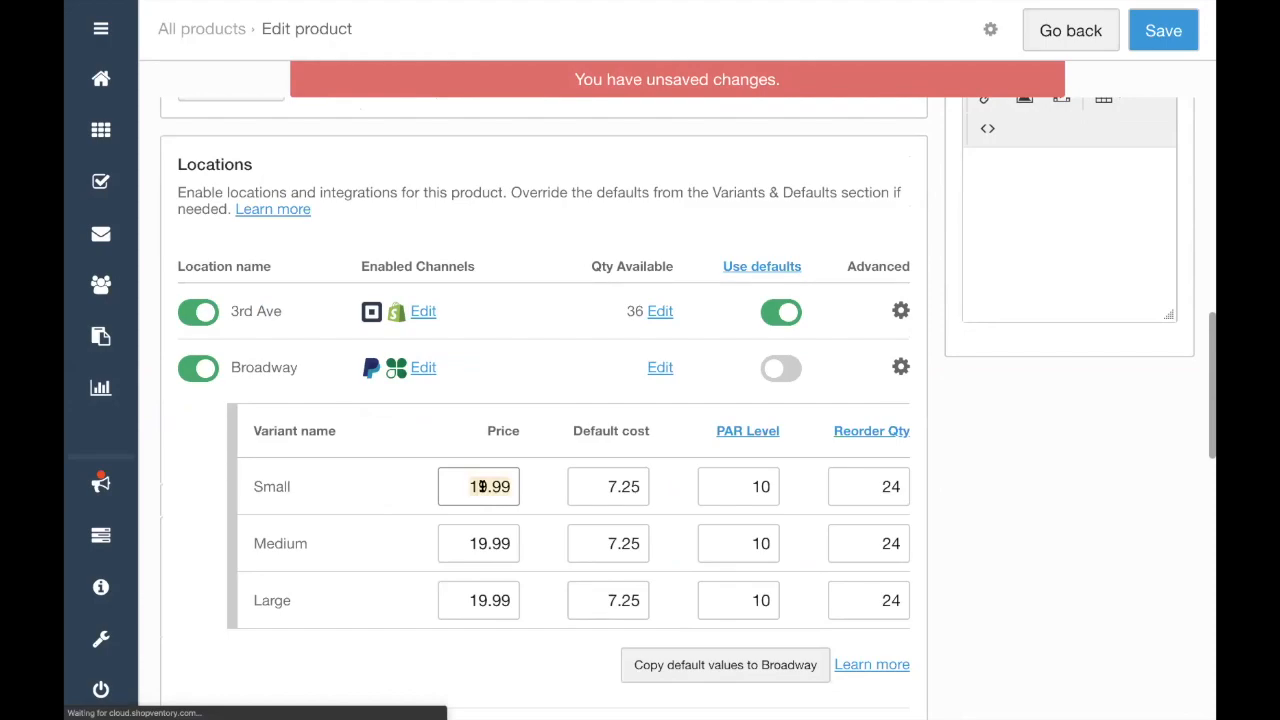
{"action": "type", "text": "25.99"}
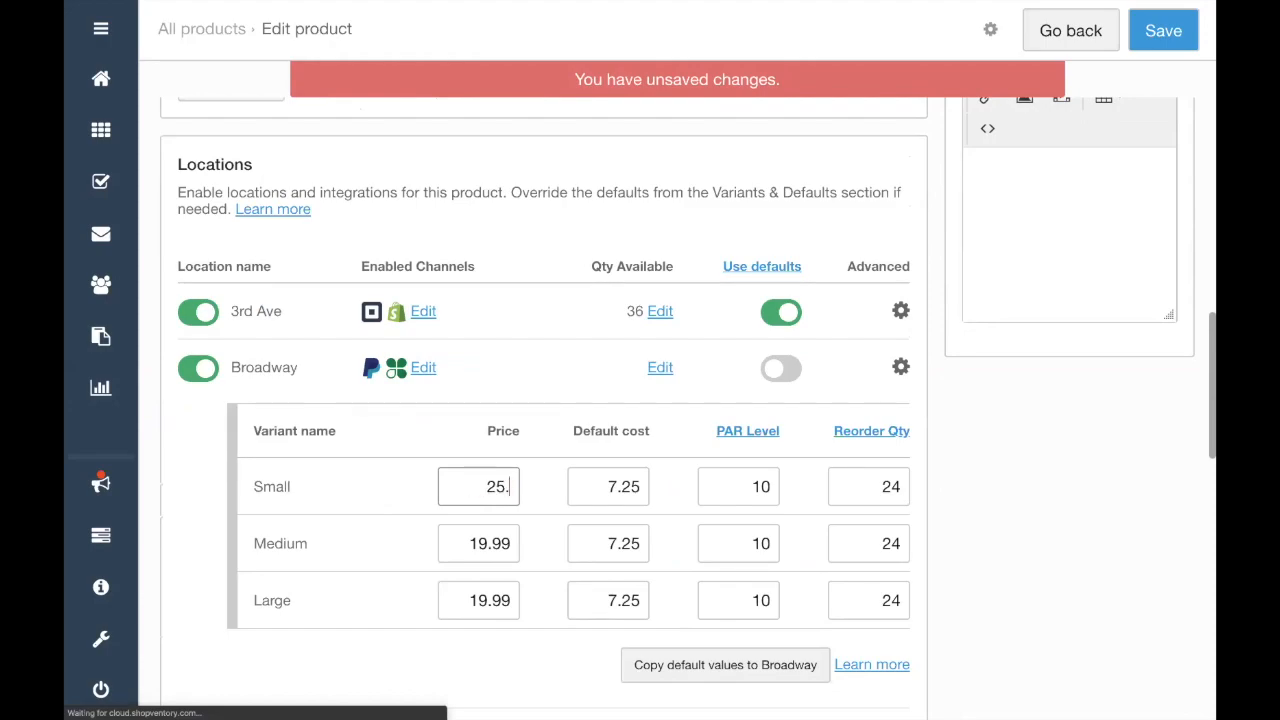
{"action": "left_click", "coordinate": [478, 543]}
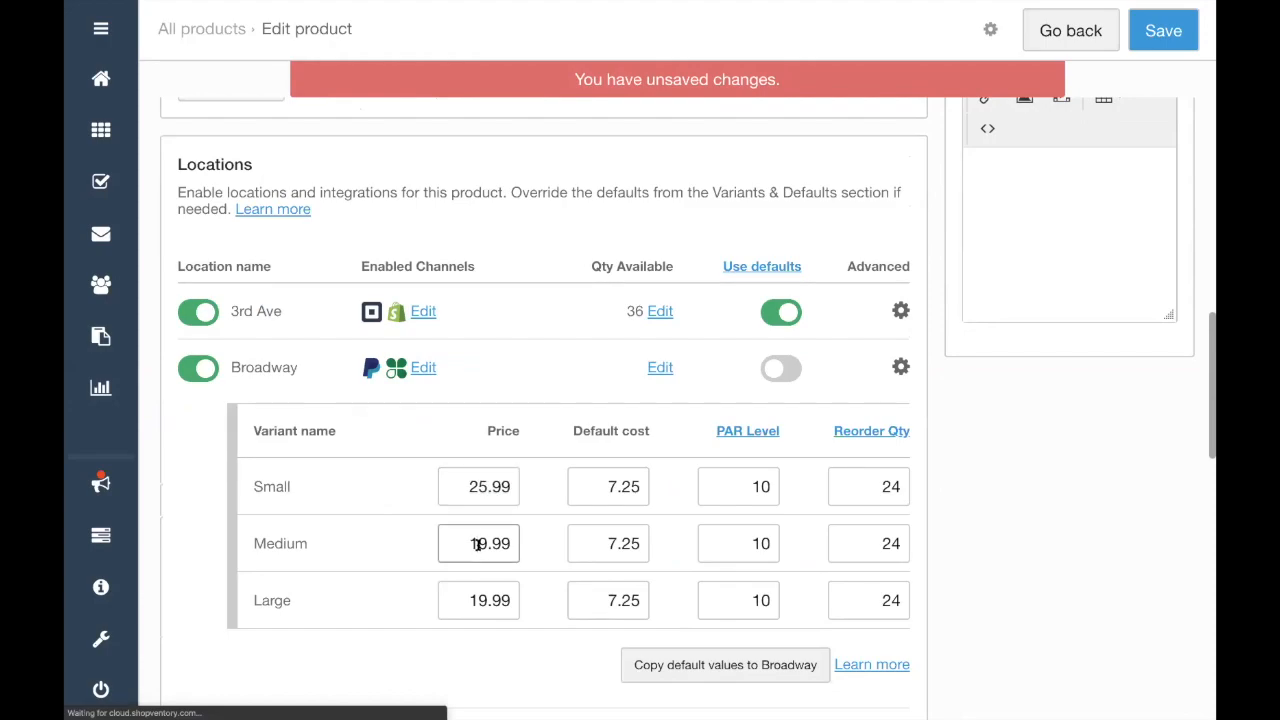
Copy the Small variant's 25.99 price at Broadway to the Medium and Large variants
{"action": "left_click", "coordinate": [486, 480]}
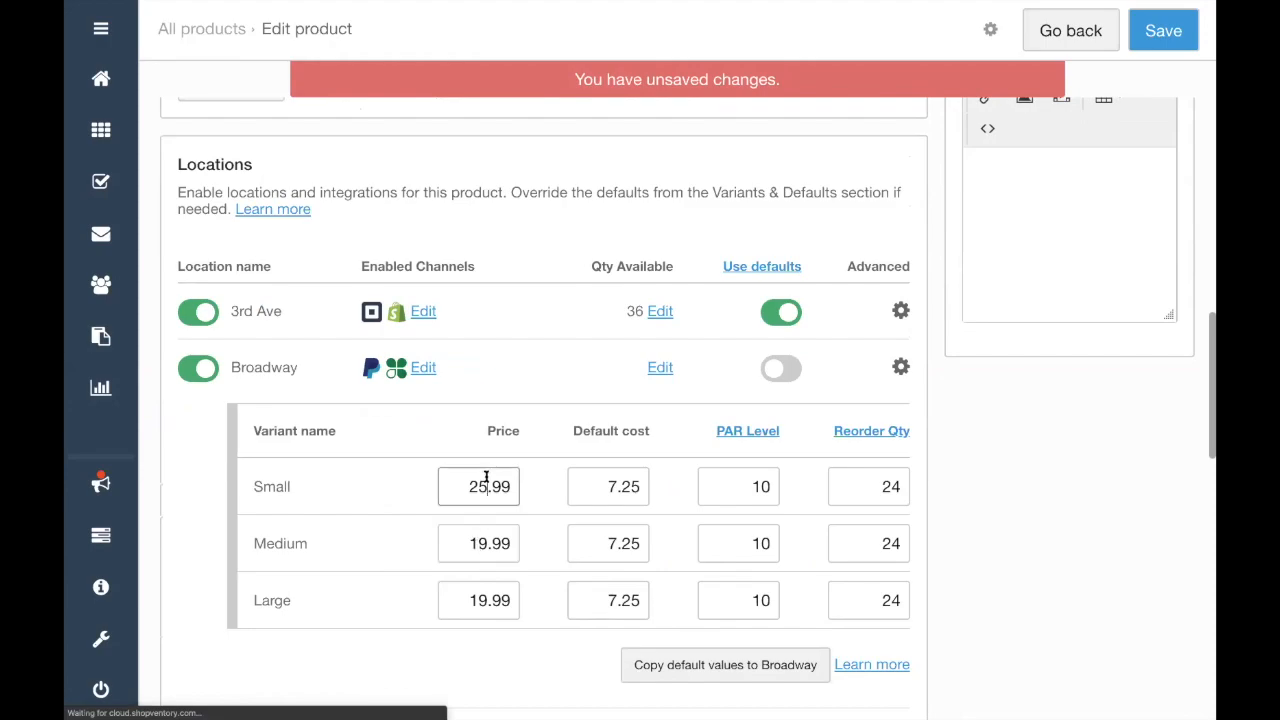
{"action": "double_click", "coordinate": [486, 480]}
{"action": "key", "text": "ctrl+c"}
{"action": "left_click", "coordinate": [489, 523]}
{"action": "left_click", "coordinate": [492, 543]}
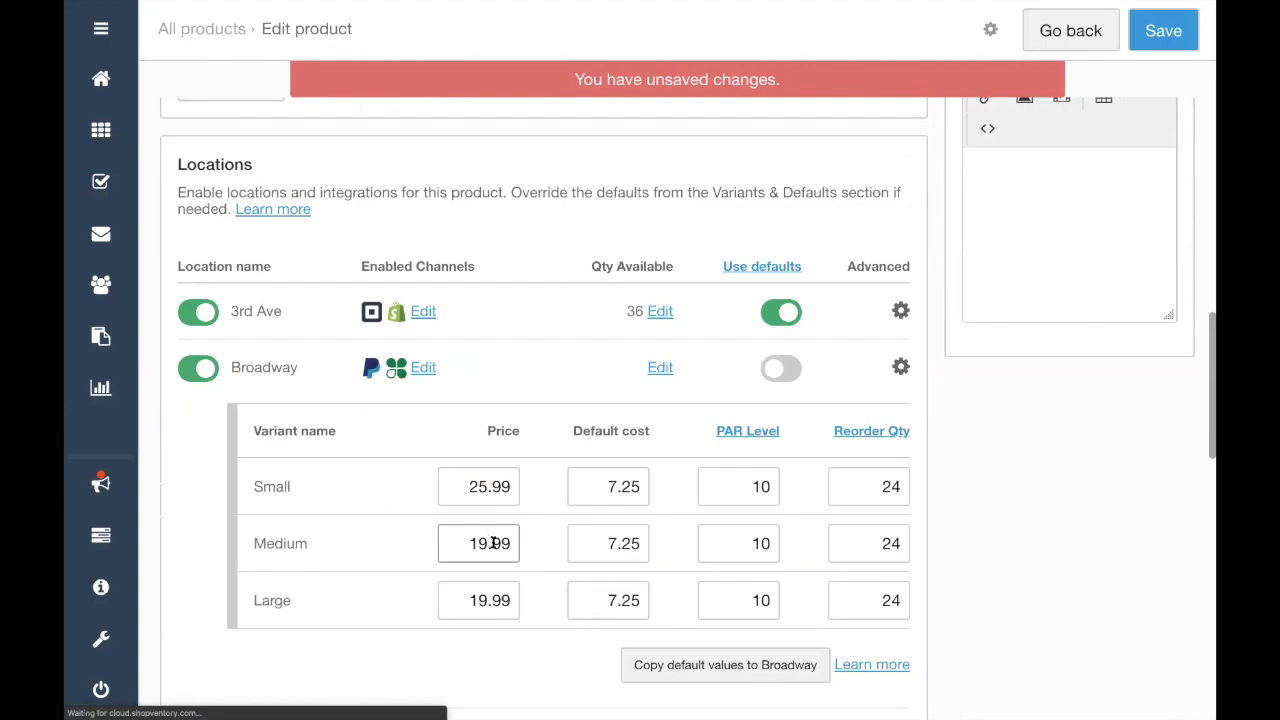
{"action": "double_click", "coordinate": [492, 543]}
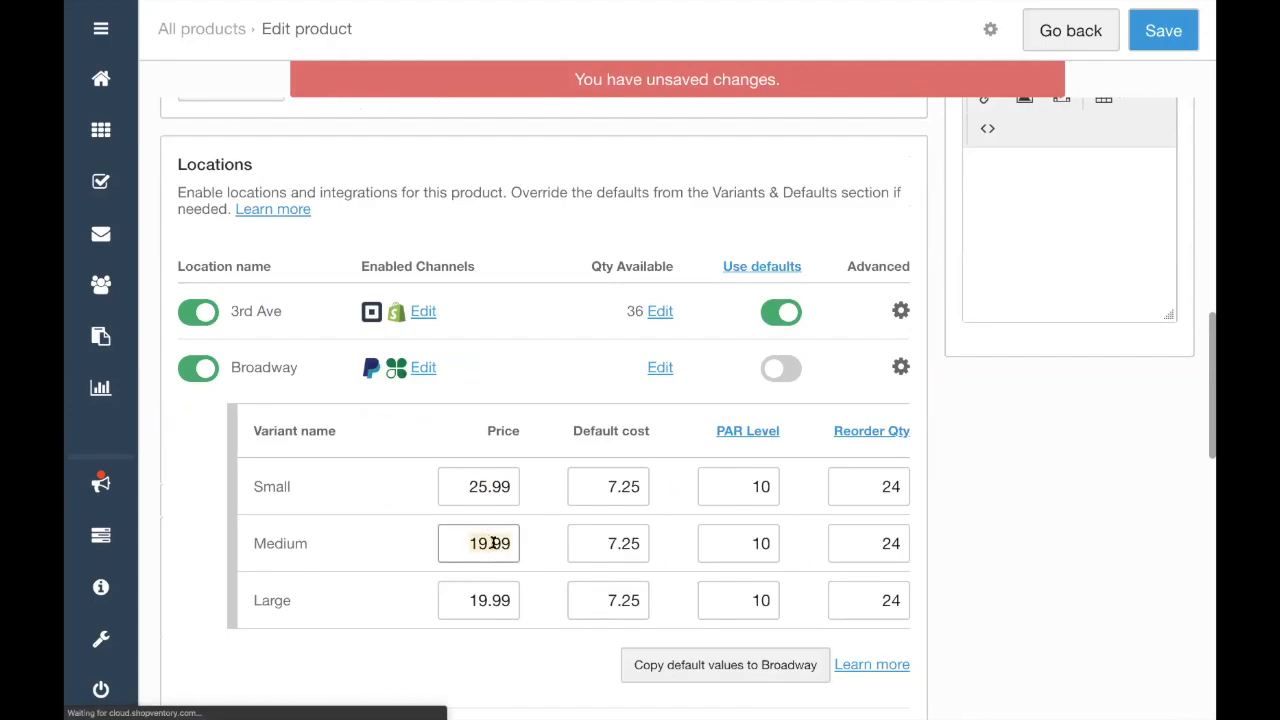
{"action": "key", "text": "ctrl+v"}
{"action": "left_click", "coordinate": [454, 604]}
{"action": "double_click", "coordinate": [454, 604]}
{"action": "key", "text": "ctrl+v"}
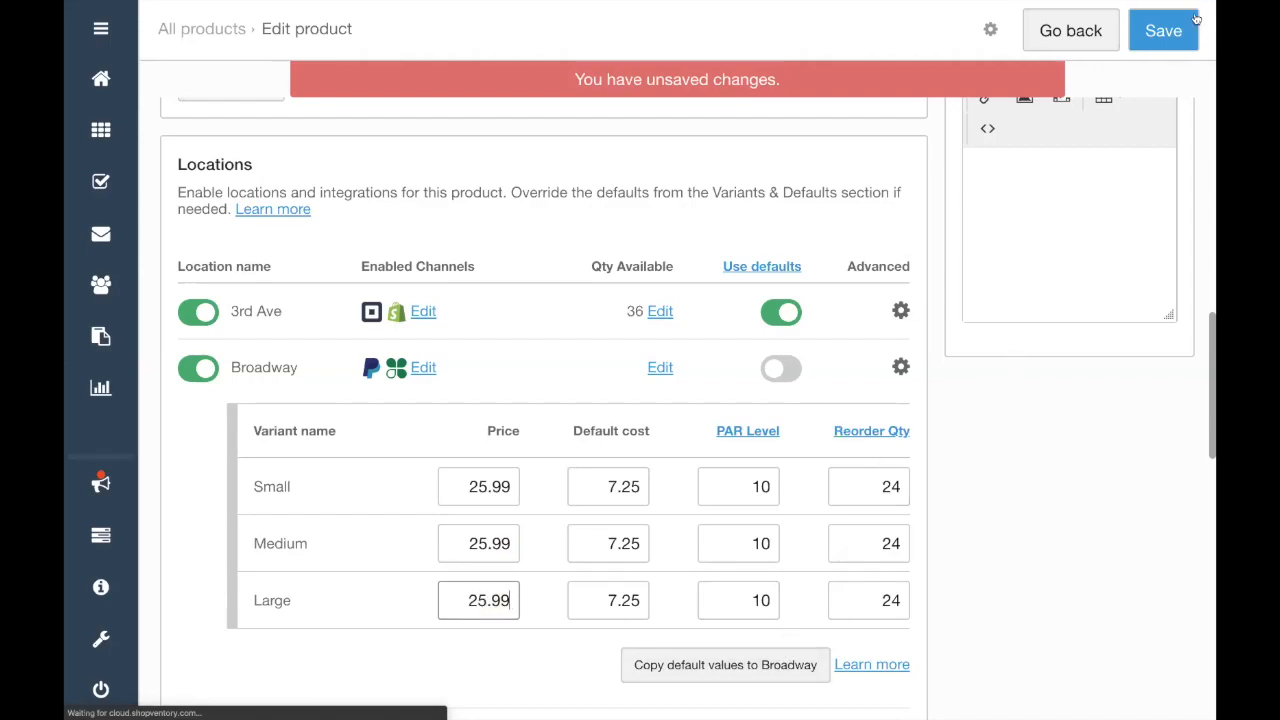
Save the T-Shirt product with its Broadway prices and return to the inventory list
{"action": "left_click", "coordinate": [1176, 44]}
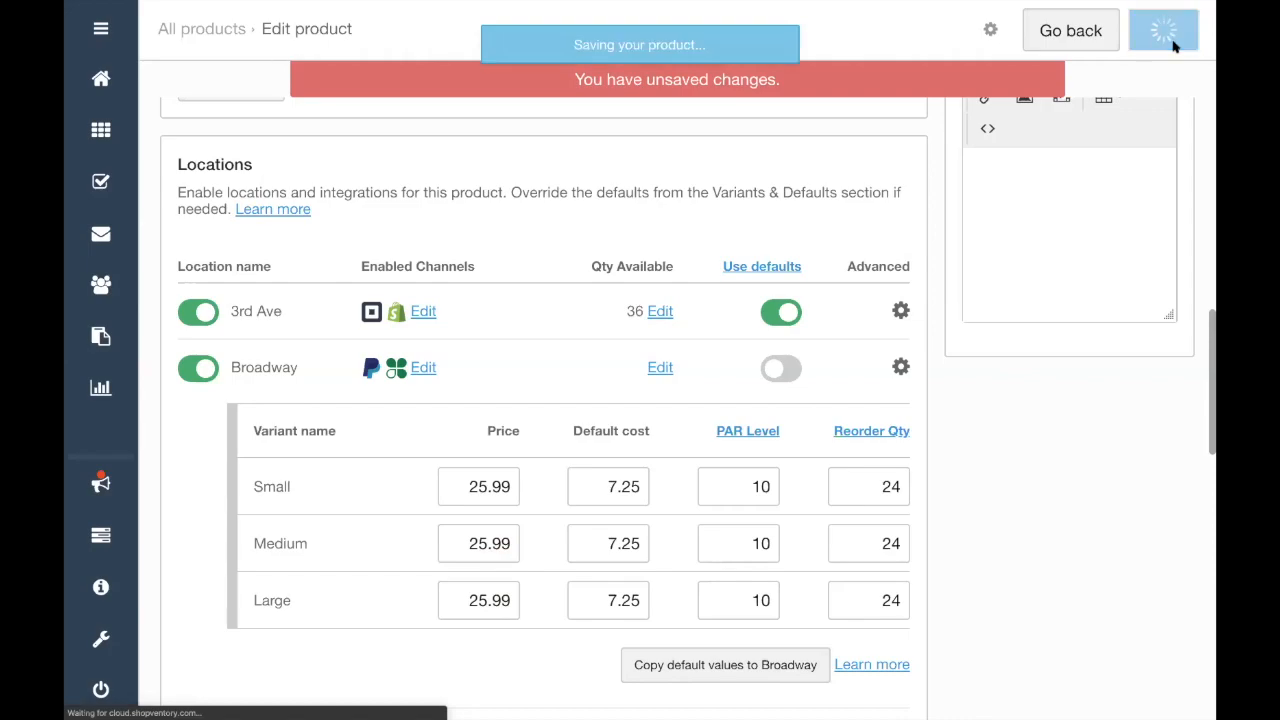
{"action": "left_click", "coordinate": [1108, 38]}
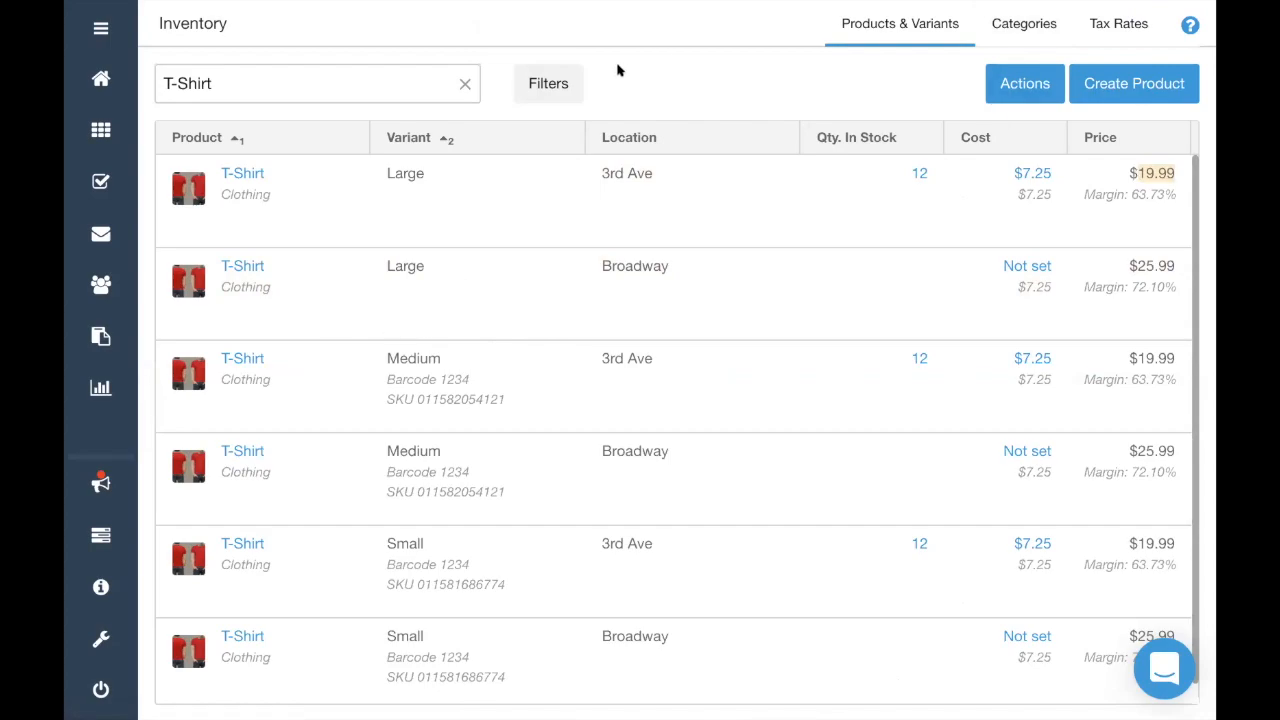
Filter the T-Shirt inventory list to the 3rd Ave location, reviewing the other available filter categories before applying it
{"action": "left_click", "coordinate": [575, 87]}
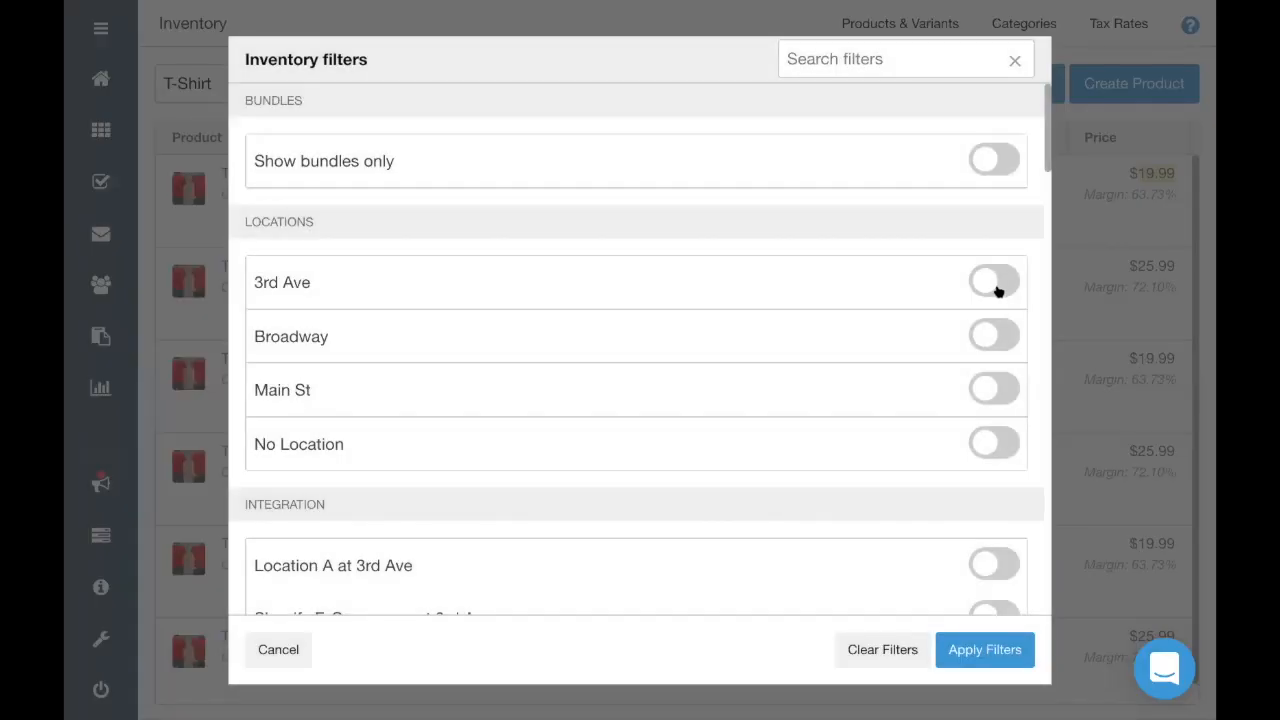
{"action": "left_click", "coordinate": [995, 285]}
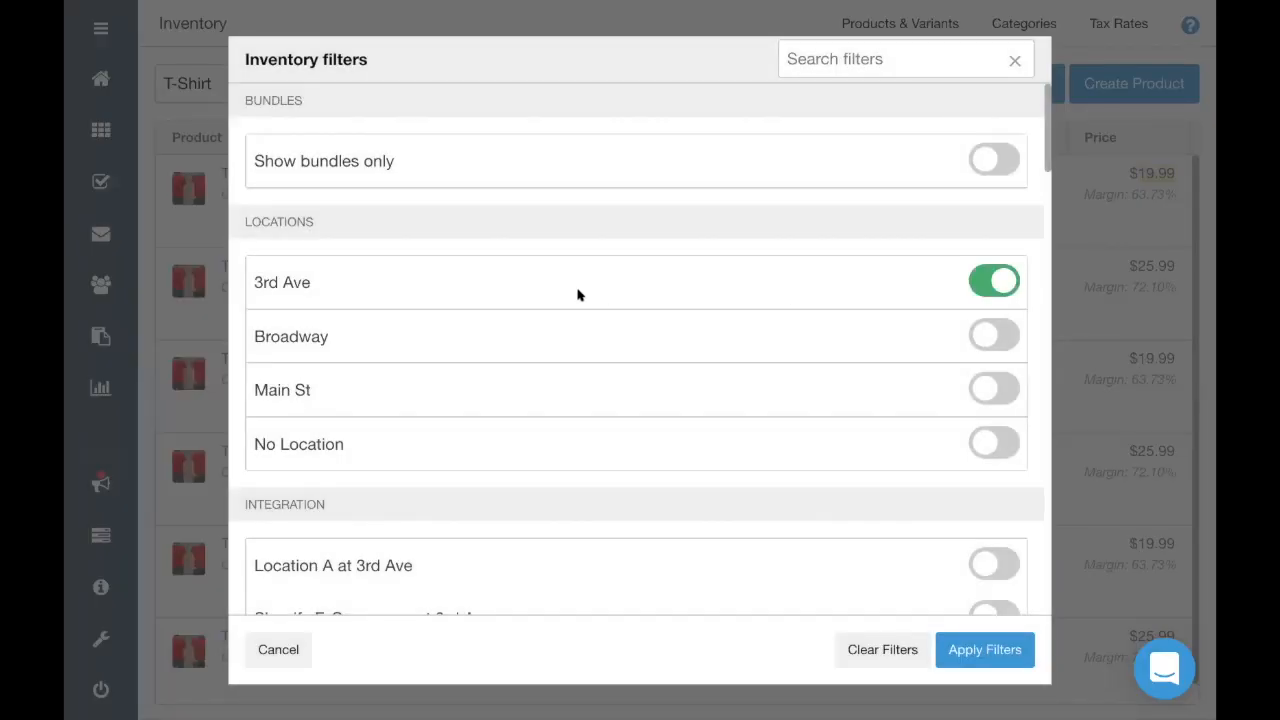
{"action": "scroll", "coordinate": [577, 294], "scroll_direction": "down", "scroll_amount": 6}
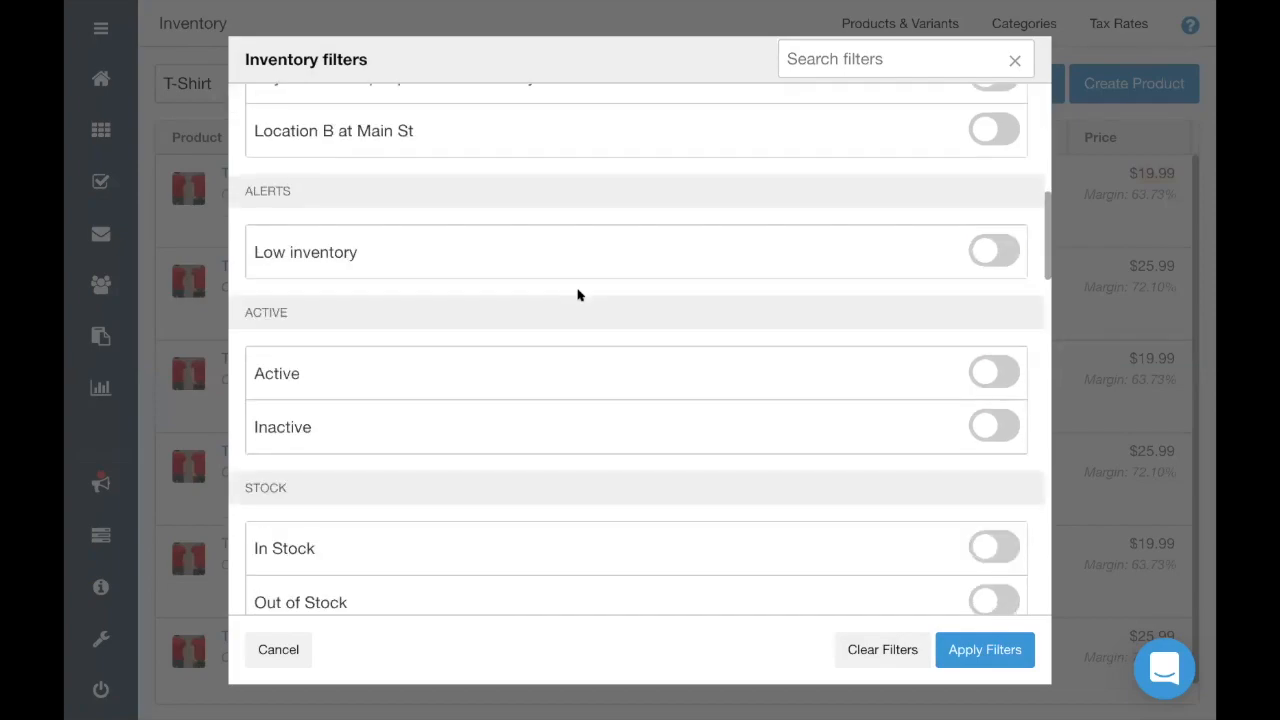
{"action": "scroll", "coordinate": [577, 294], "scroll_direction": "up", "scroll_amount": 4}
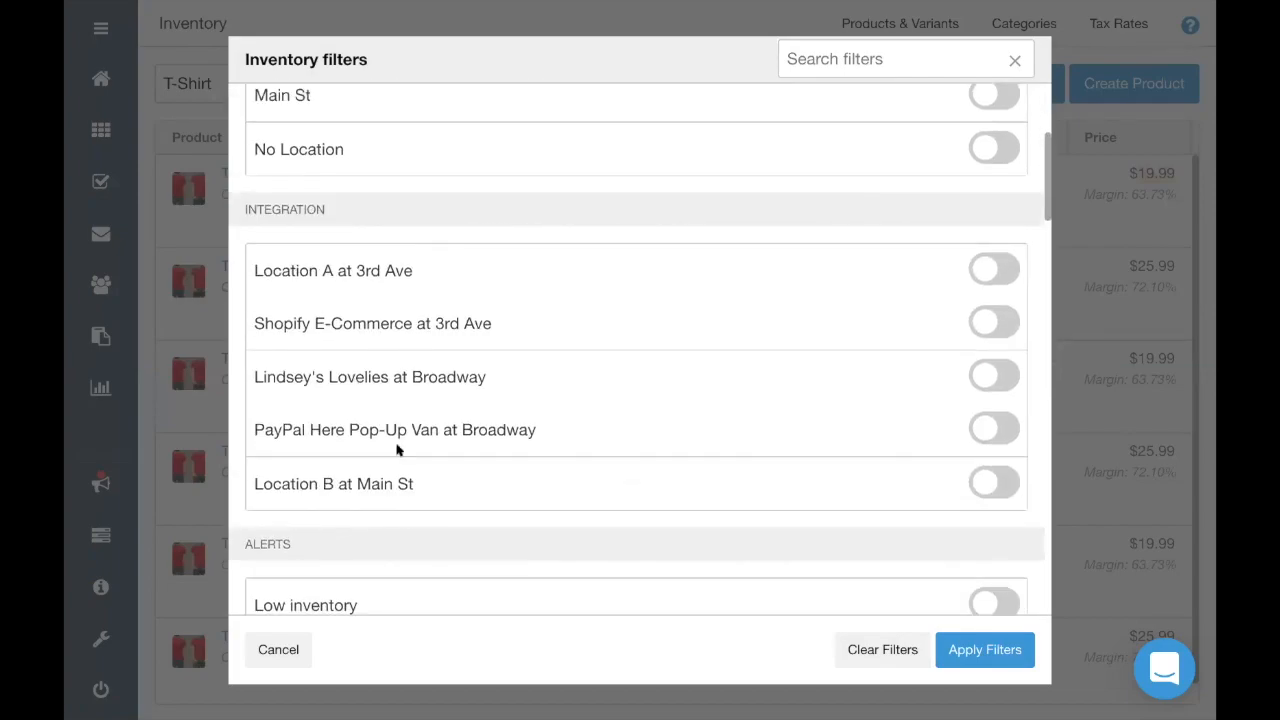
{"action": "scroll", "coordinate": [423, 467], "scroll_direction": "down", "scroll_amount": 3}
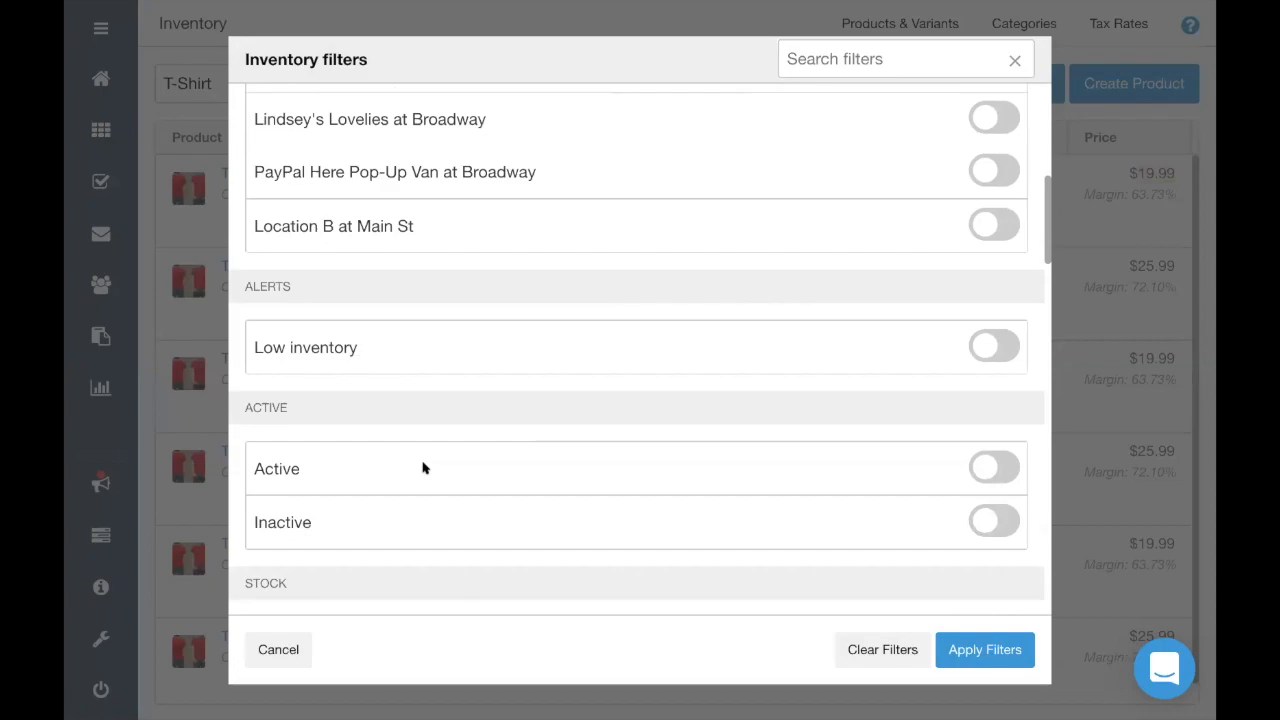
{"action": "scroll", "coordinate": [423, 467], "scroll_direction": "down", "scroll_amount": 2}
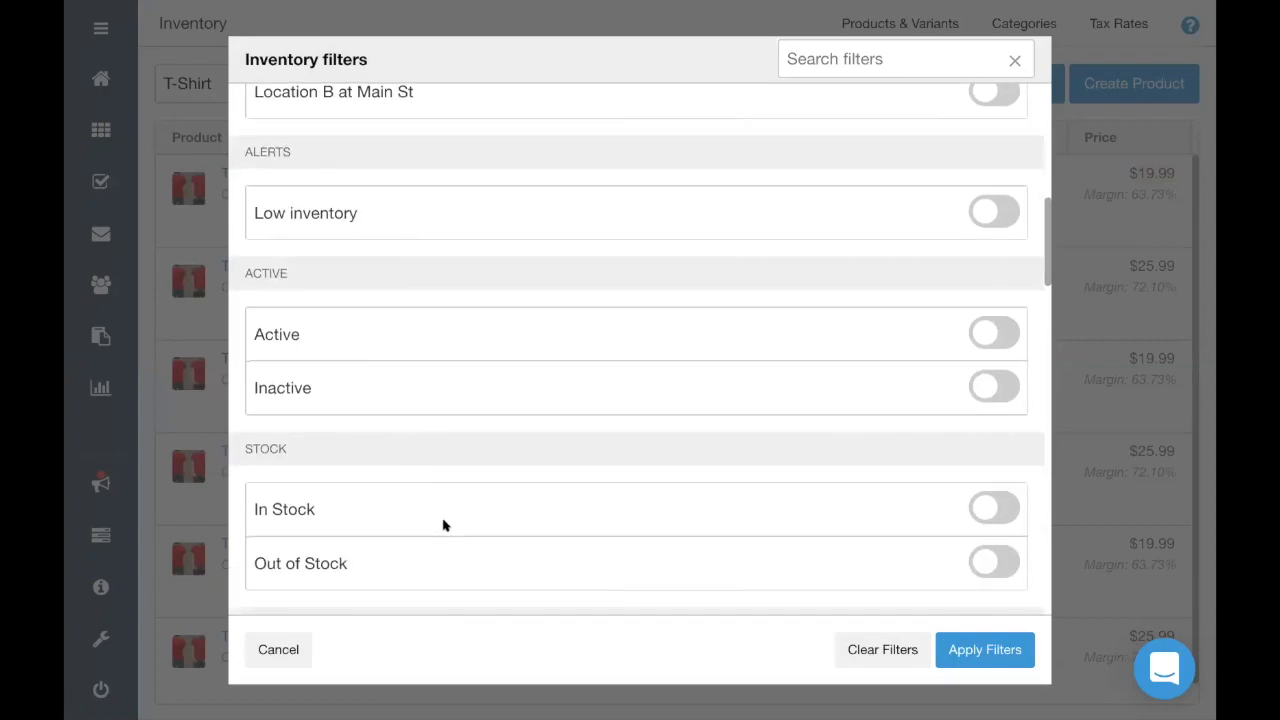
{"action": "scroll", "coordinate": [444, 525], "scroll_direction": "down", "scroll_amount": 2}
{"action": "scroll", "coordinate": [444, 525], "scroll_direction": "down", "scroll_amount": 5}
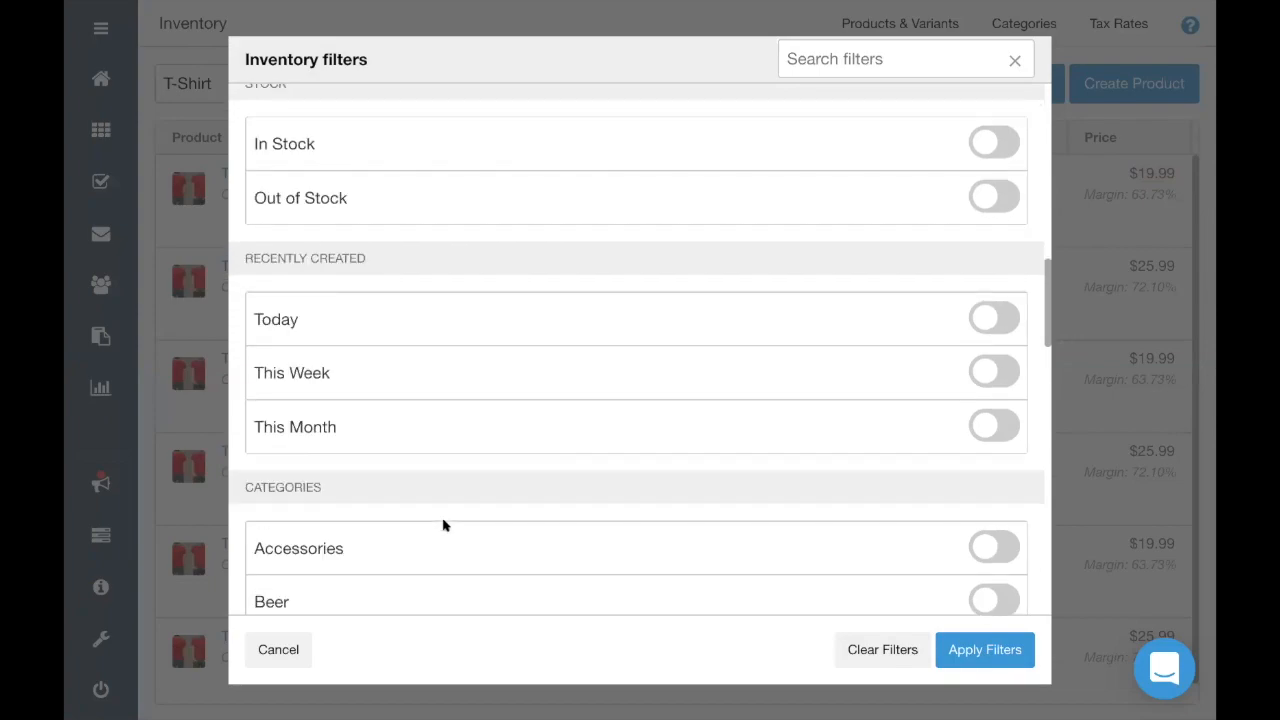
{"action": "scroll", "coordinate": [444, 525], "scroll_direction": "down", "scroll_amount": 3}
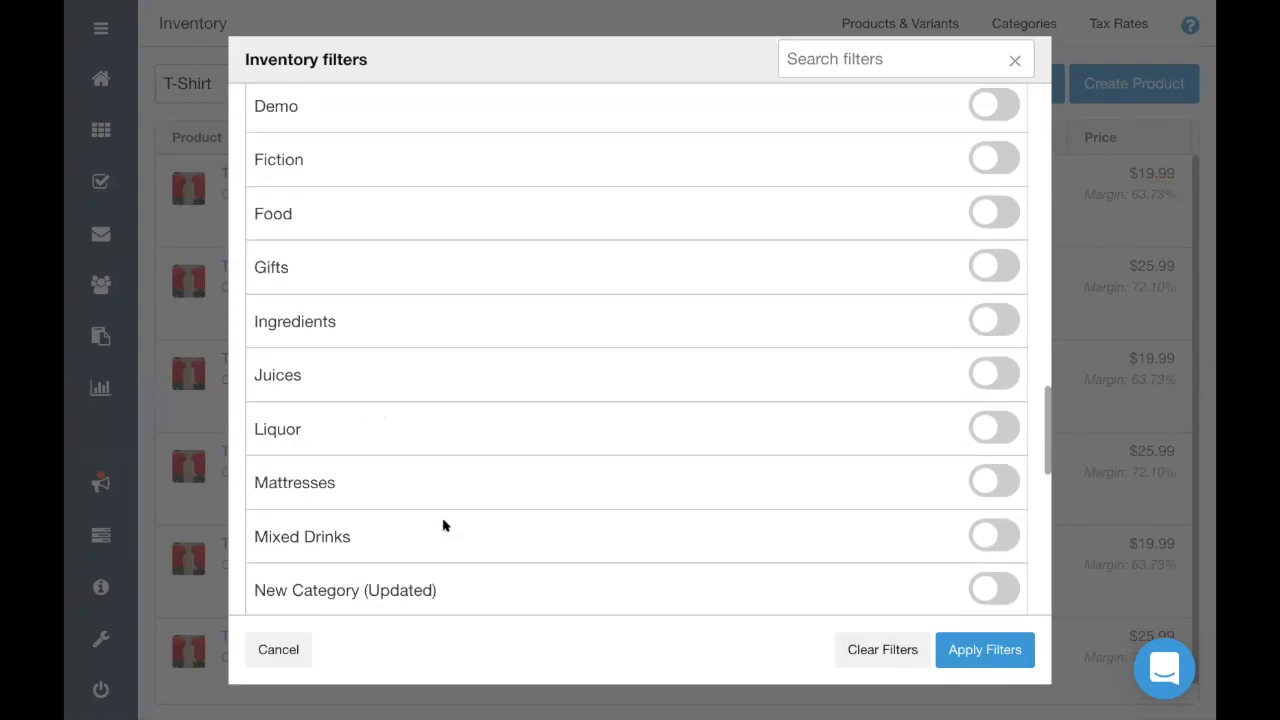
{"action": "scroll", "coordinate": [444, 525], "scroll_direction": "down", "scroll_amount": 8}
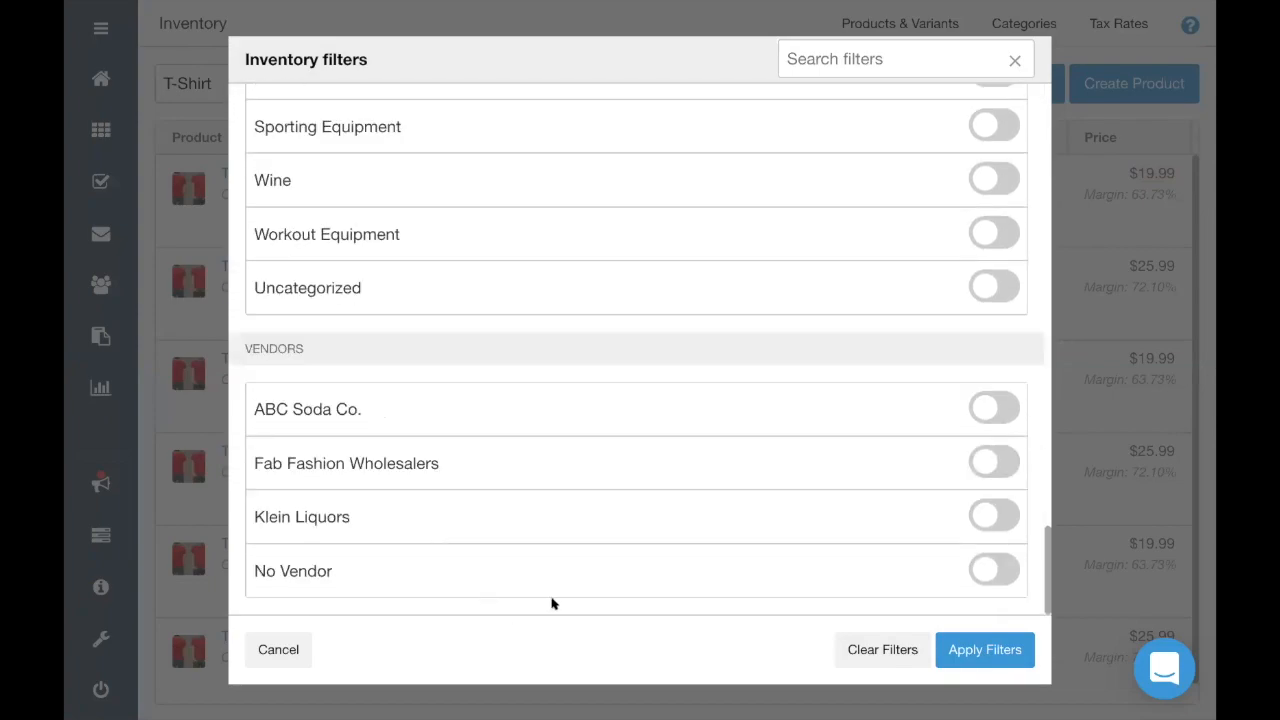
{"action": "scroll", "coordinate": [614, 551], "scroll_direction": "up", "scroll_amount": 5}
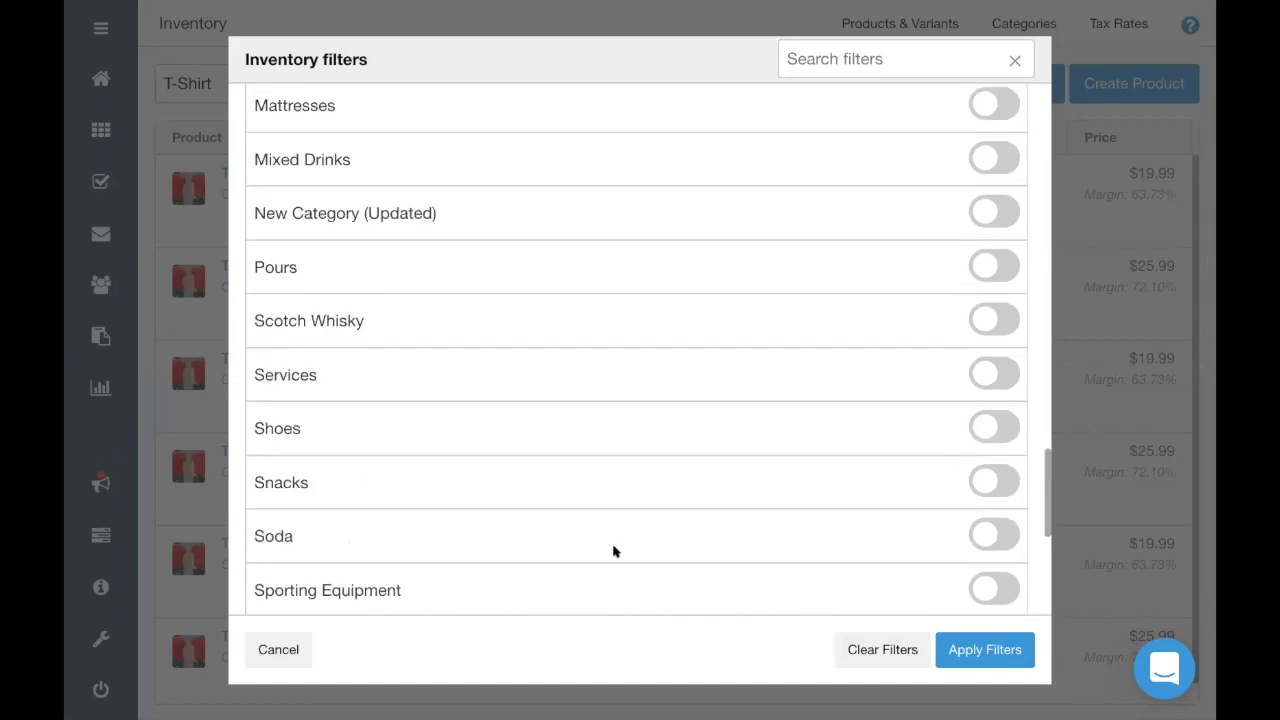
{"action": "scroll", "coordinate": [614, 551], "scroll_direction": "up", "scroll_amount": 4}
{"action": "left_click", "coordinate": [972, 652]}
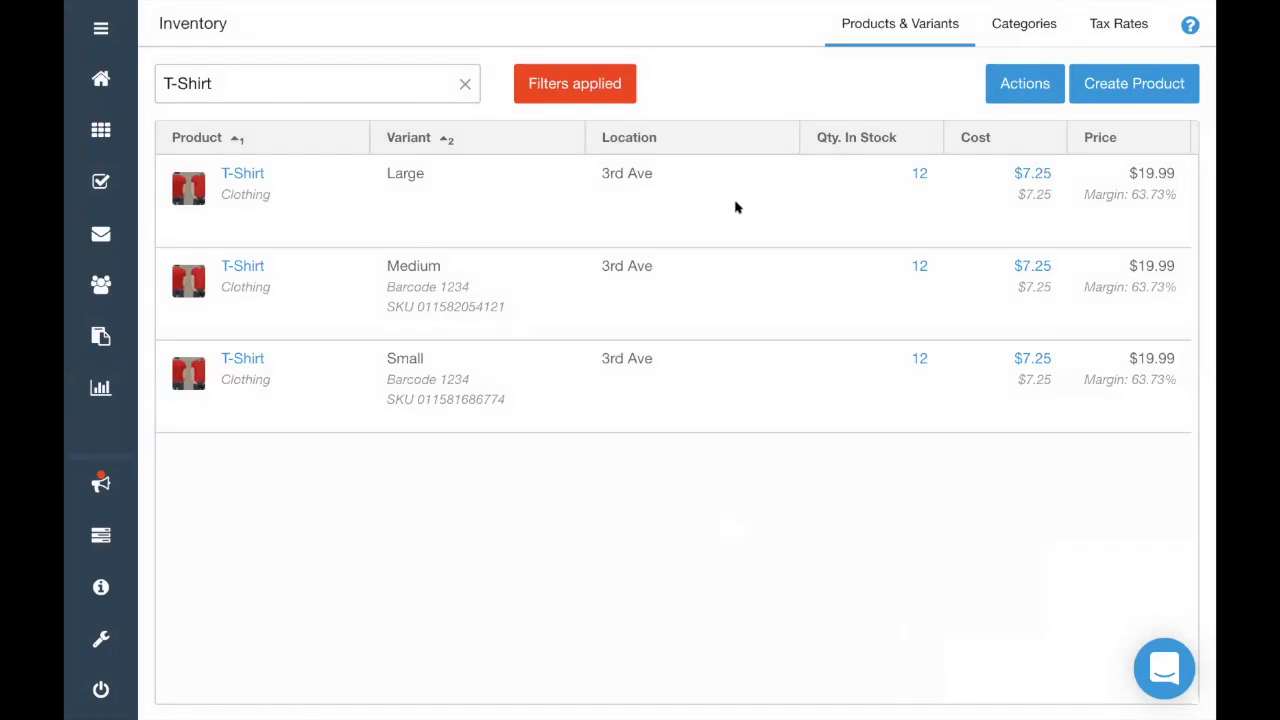
Put the inventory list into edit mode and switch its location filter from 3rd Ave to Broadway
{"action": "left_click", "coordinate": [1015, 90]}
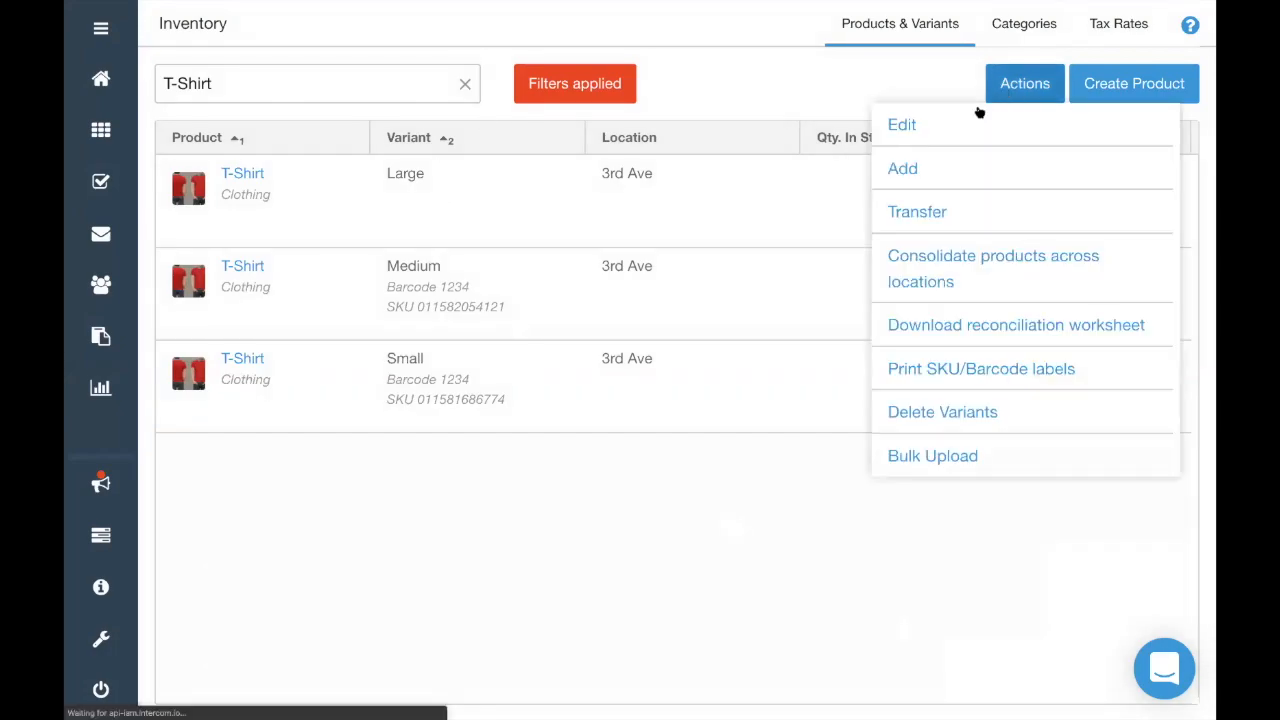
{"action": "left_click", "coordinate": [909, 130]}
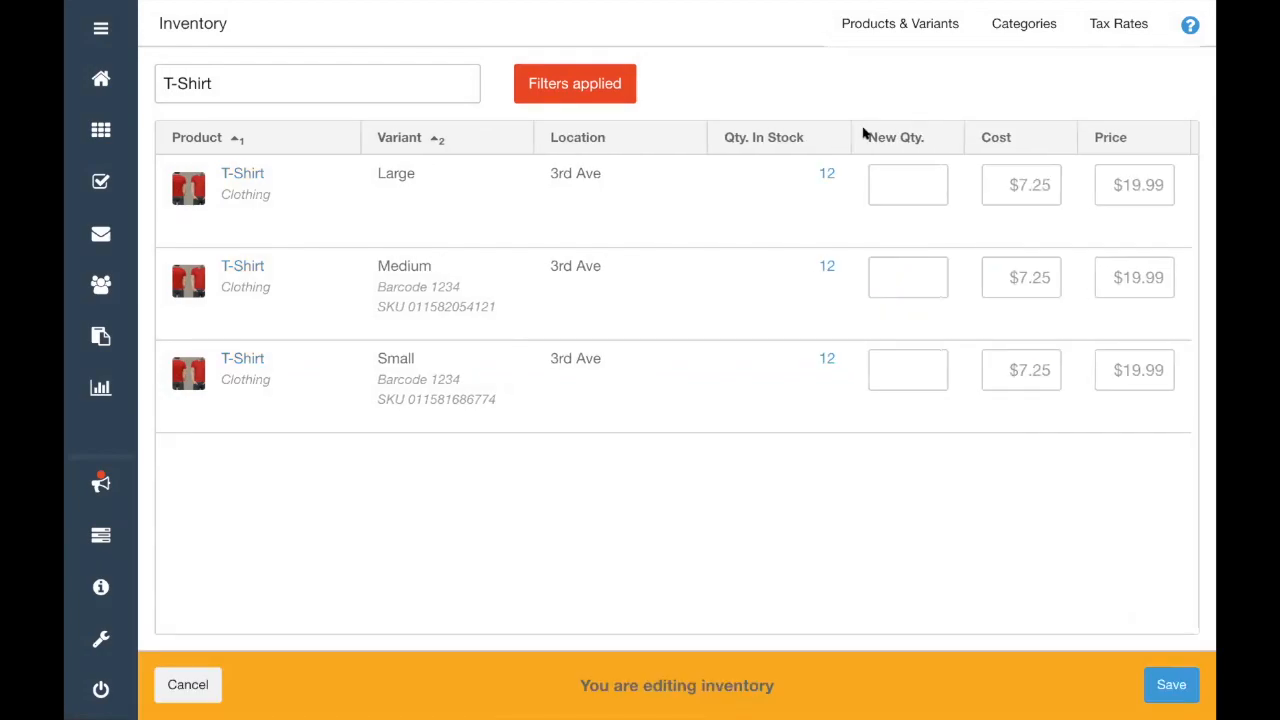
{"action": "left_click", "coordinate": [567, 95]}
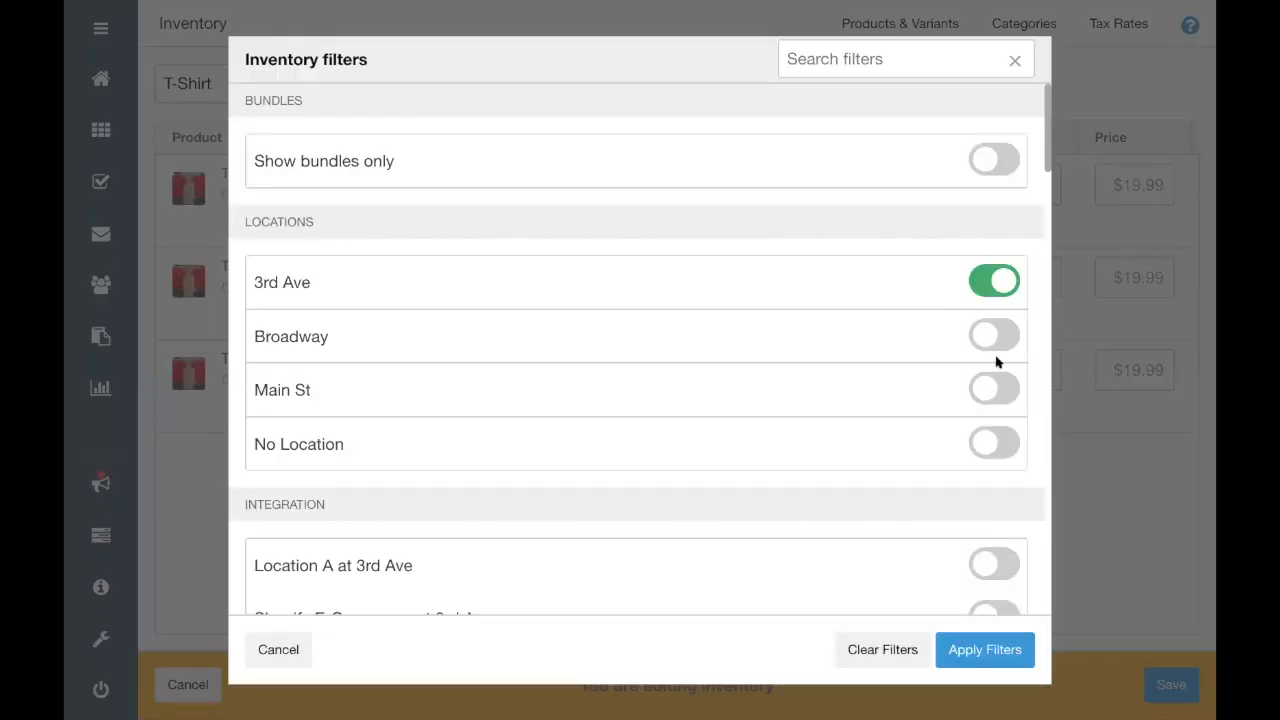
{"action": "left_click", "coordinate": [993, 338]}
{"action": "left_click", "coordinate": [992, 290]}
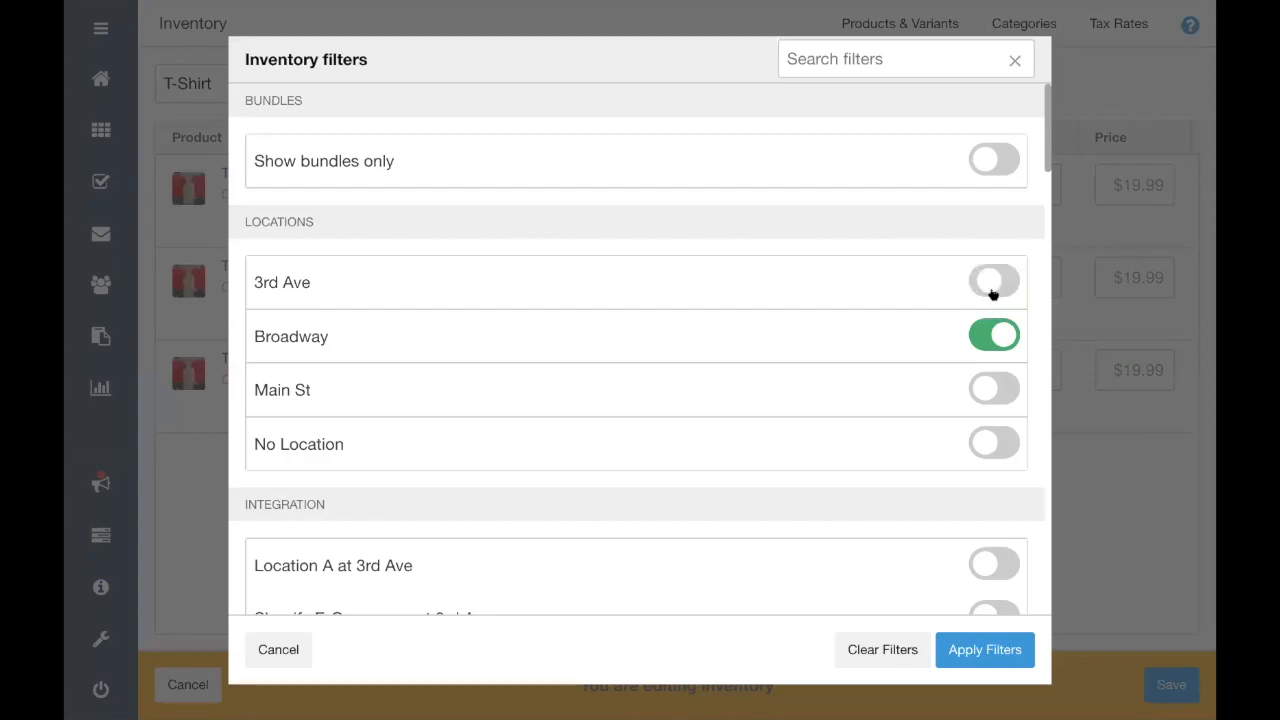
{"action": "left_click", "coordinate": [982, 650]}
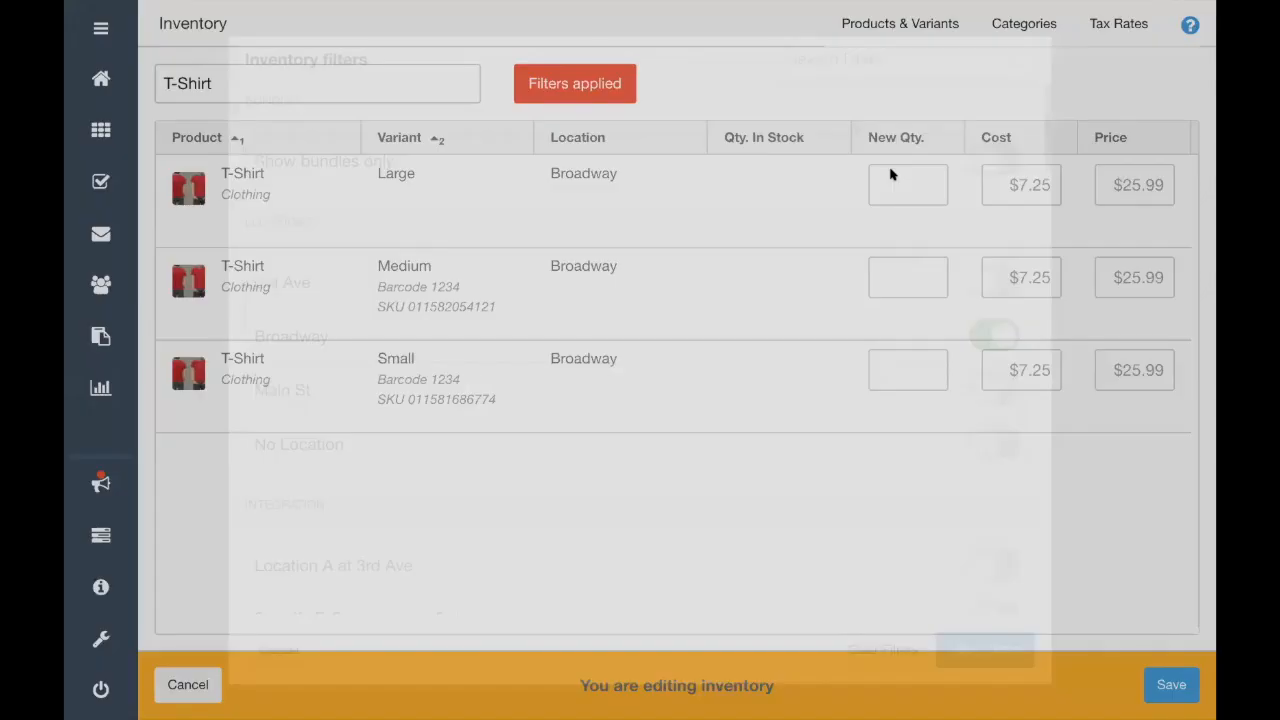
Set the new quantity to 15 for the Large, Medium and Small T-Shirt variants at Broadway
{"action": "left_click", "coordinate": [903, 184]}
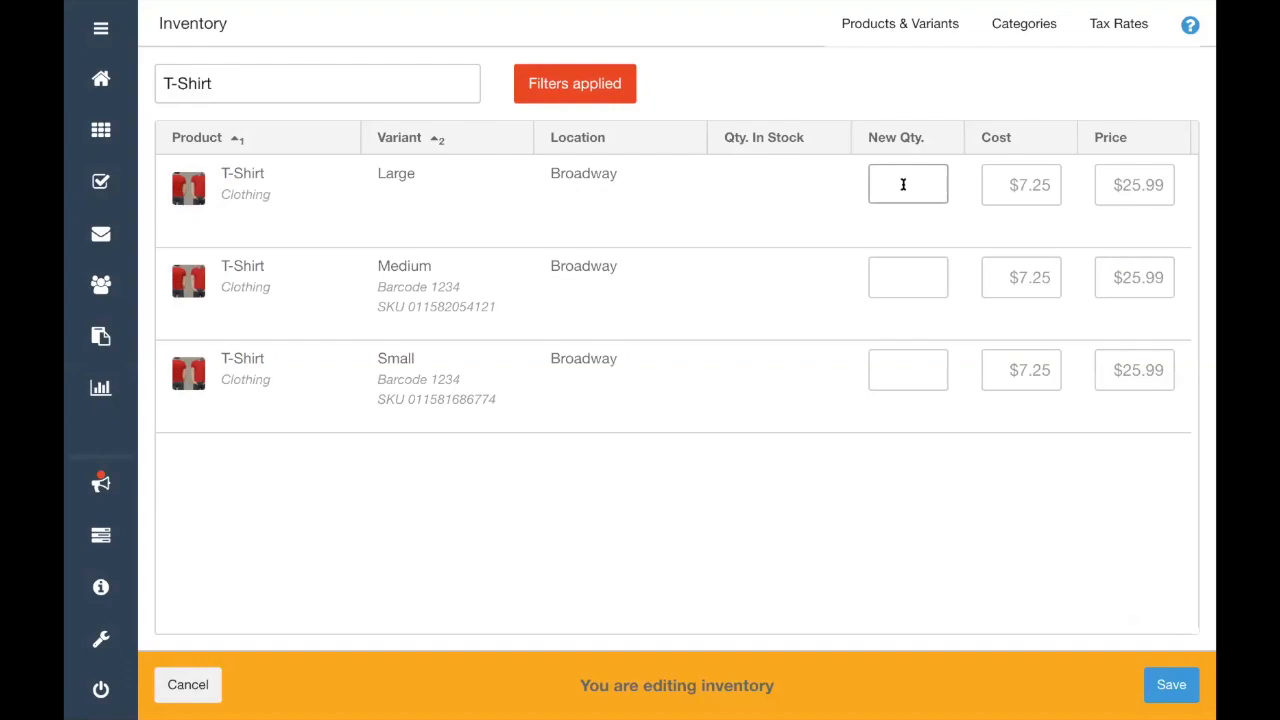
{"action": "type", "text": "15"}
{"action": "left_click", "coordinate": [914, 272]}
{"action": "type", "text": "15"}
{"action": "left_click", "coordinate": [903, 369]}
{"action": "type", "text": "15"}
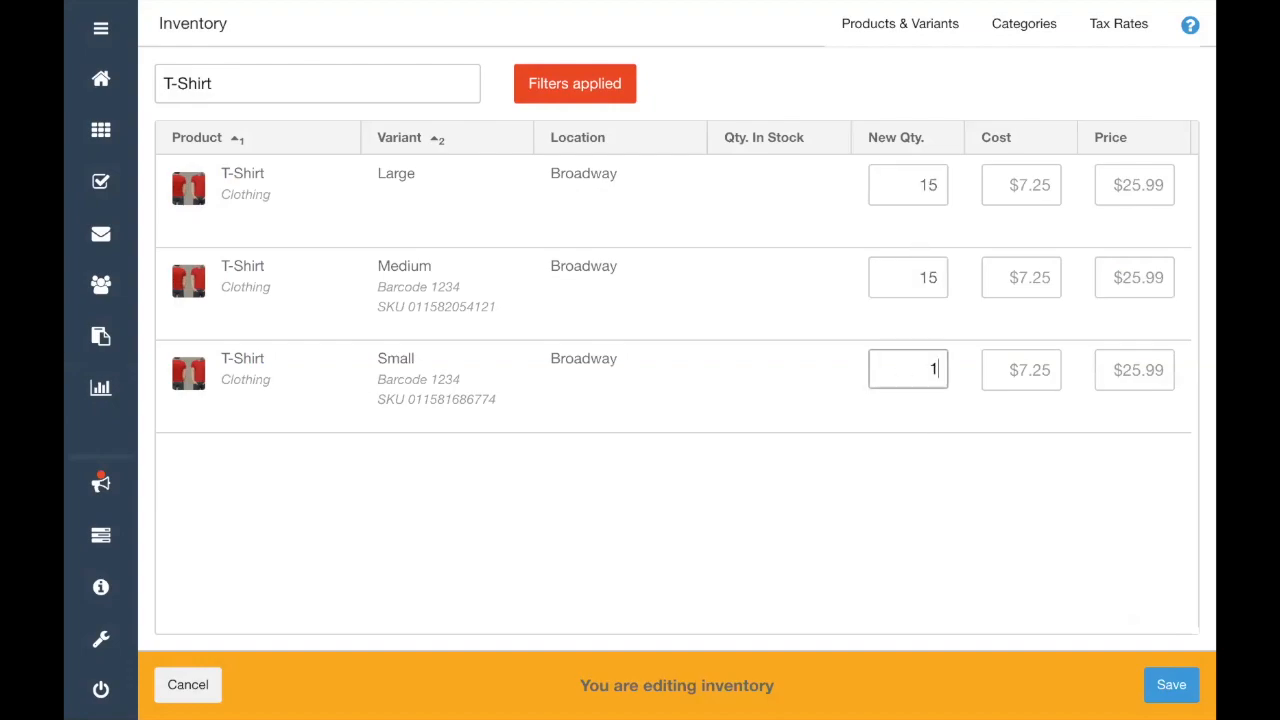
Save the inventory changes with the adjustment note "Received Shipment"
{"action": "left_click", "coordinate": [1170, 685]}
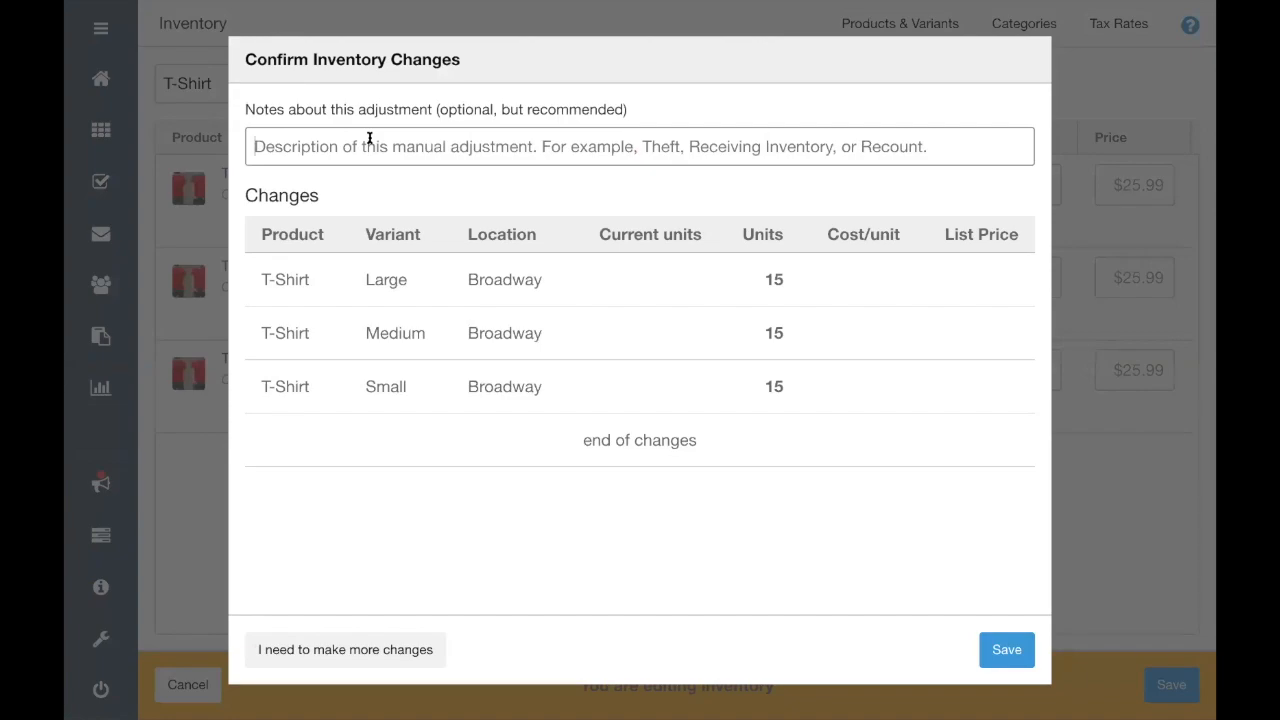
{"action": "type", "text": "Received "}
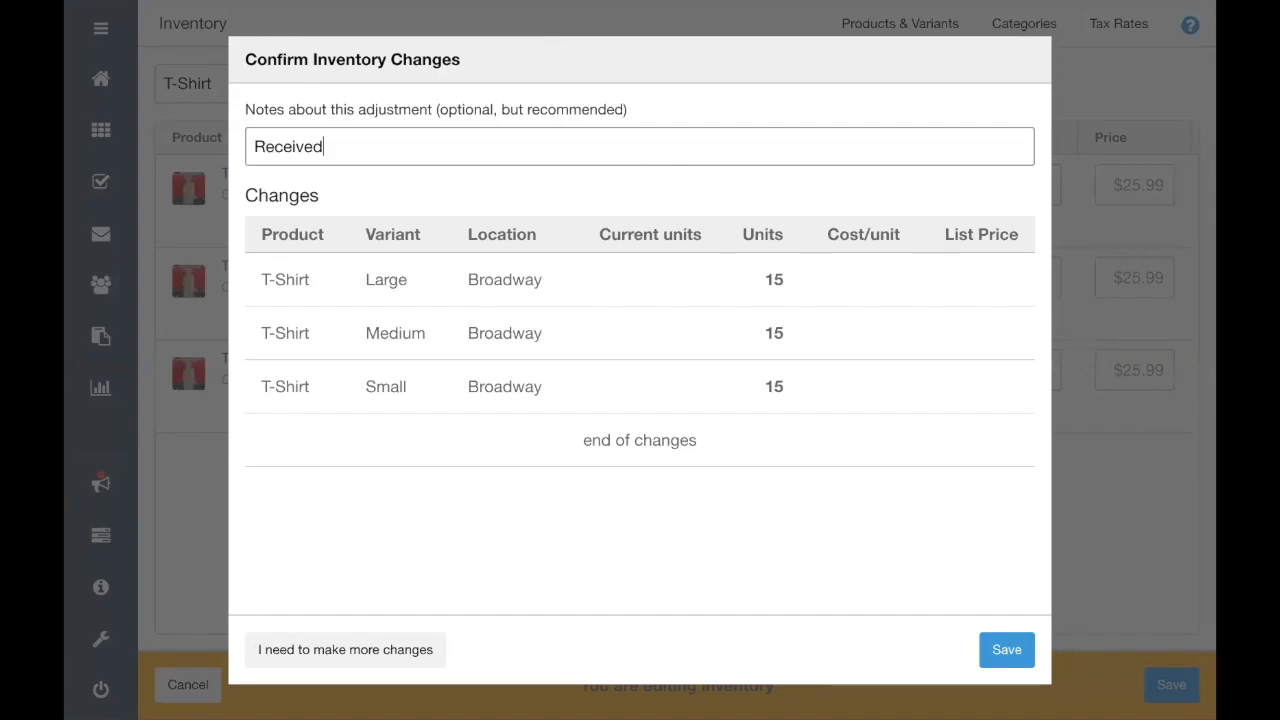
{"action": "type", "text": "Shipment"}
{"action": "left_click", "coordinate": [1016, 654]}
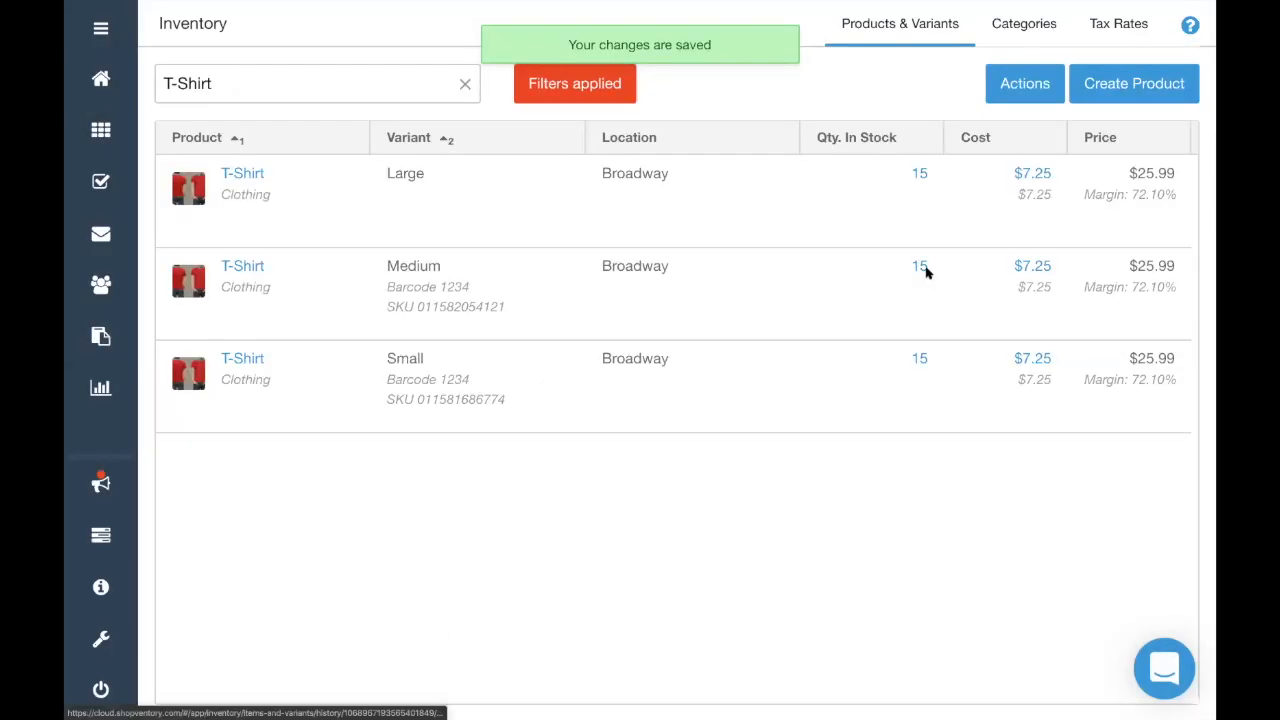
Review the inventory history and adjustment note of the Medium T-Shirt at Broadway, then close the history
{"action": "left_click", "coordinate": [919, 266]}
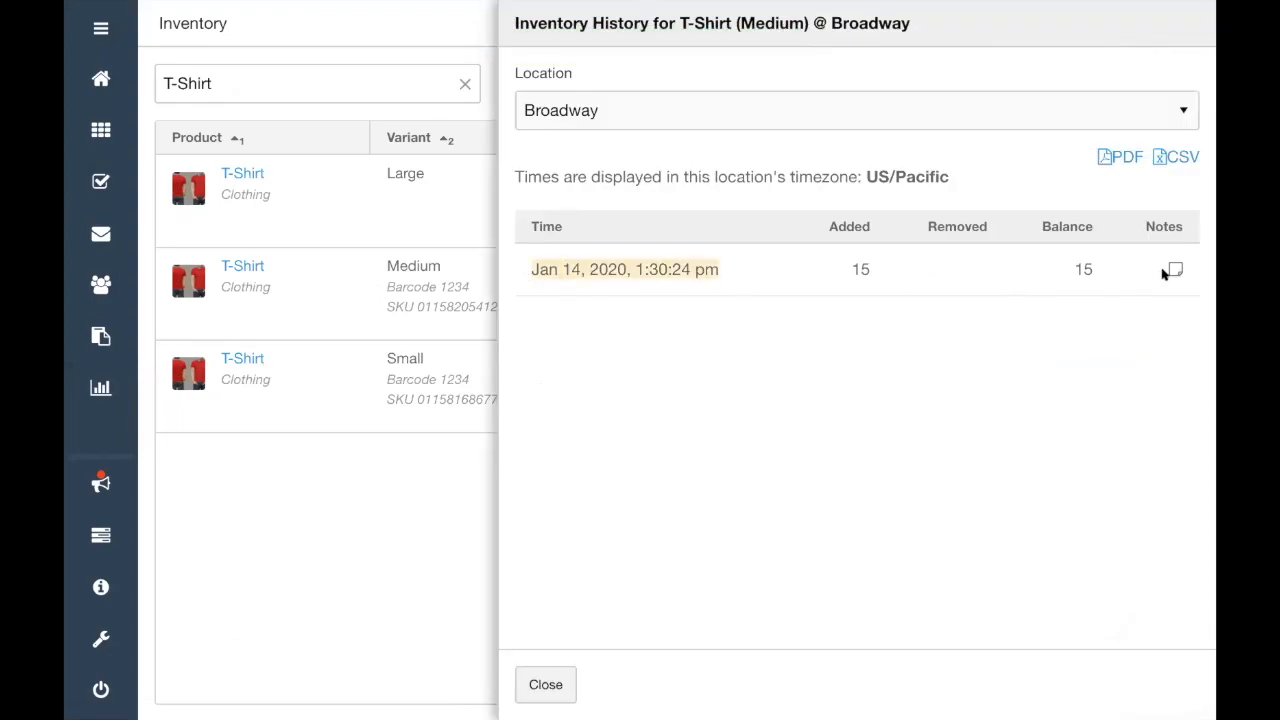
{"action": "mouse_move", "coordinate": [1176, 270]}
{"action": "left_click", "coordinate": [550, 687]}
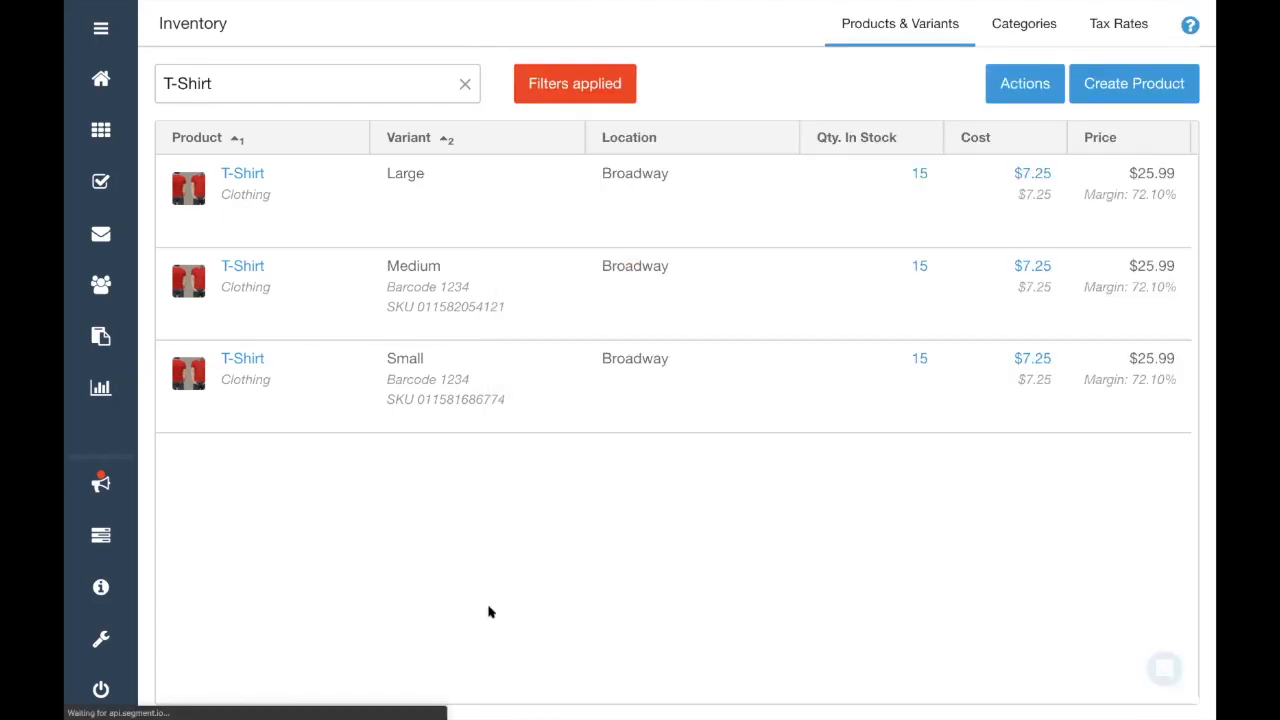
Search the inventory for "coca" and switch the location filter from Broadway to 3rd Ave
{"action": "triple_click", "coordinate": [352, 77]}
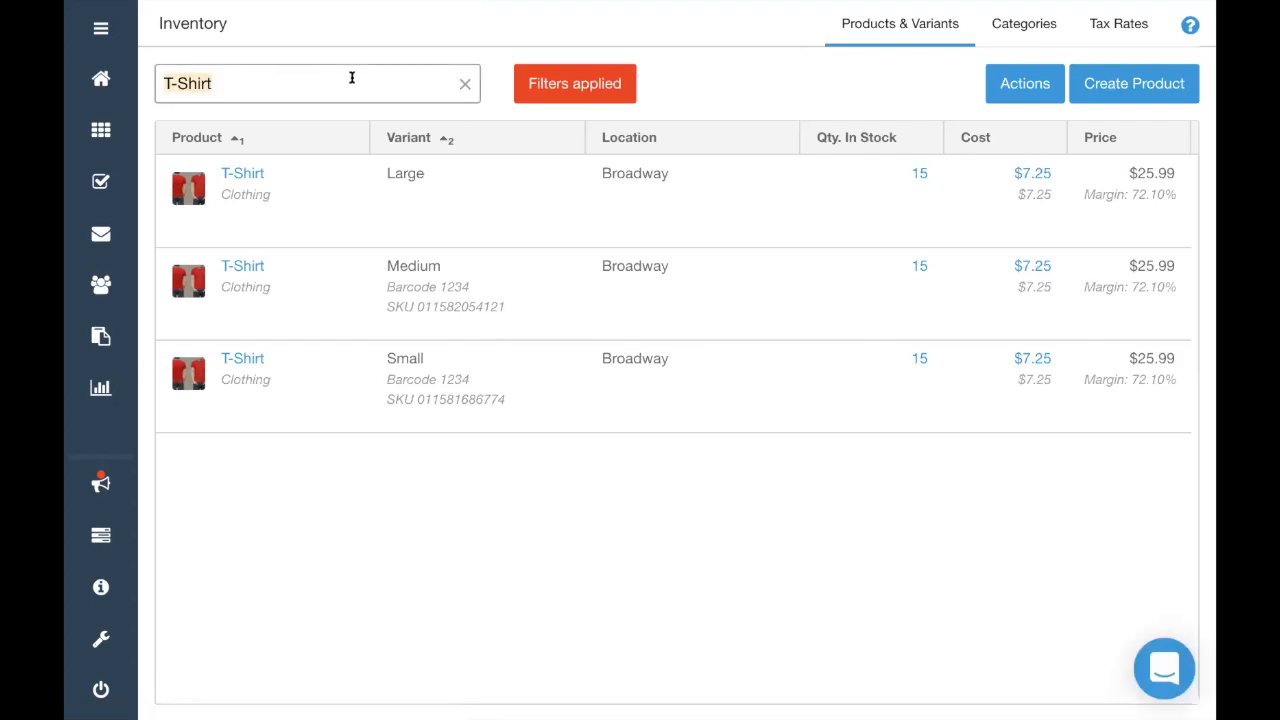
{"action": "type", "text": "coca"}
{"action": "left_click", "coordinate": [549, 91]}
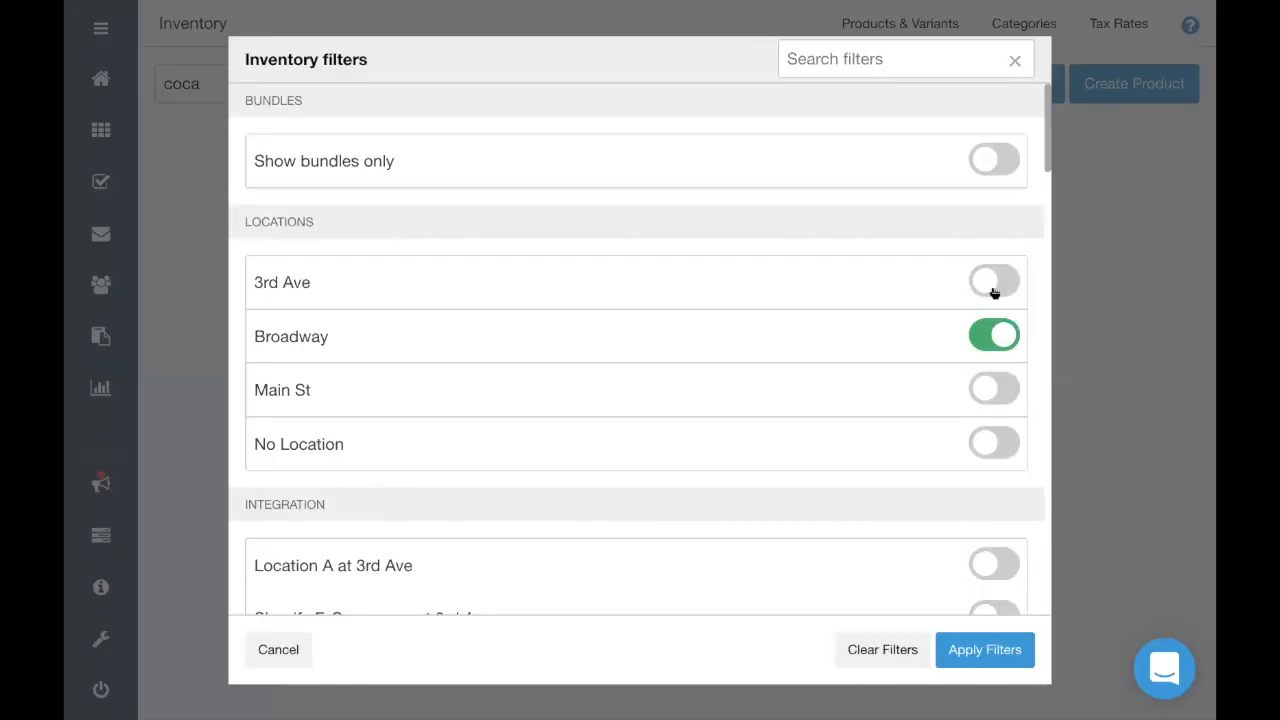
{"action": "left_click", "coordinate": [994, 287]}
{"action": "left_click", "coordinate": [1008, 335]}
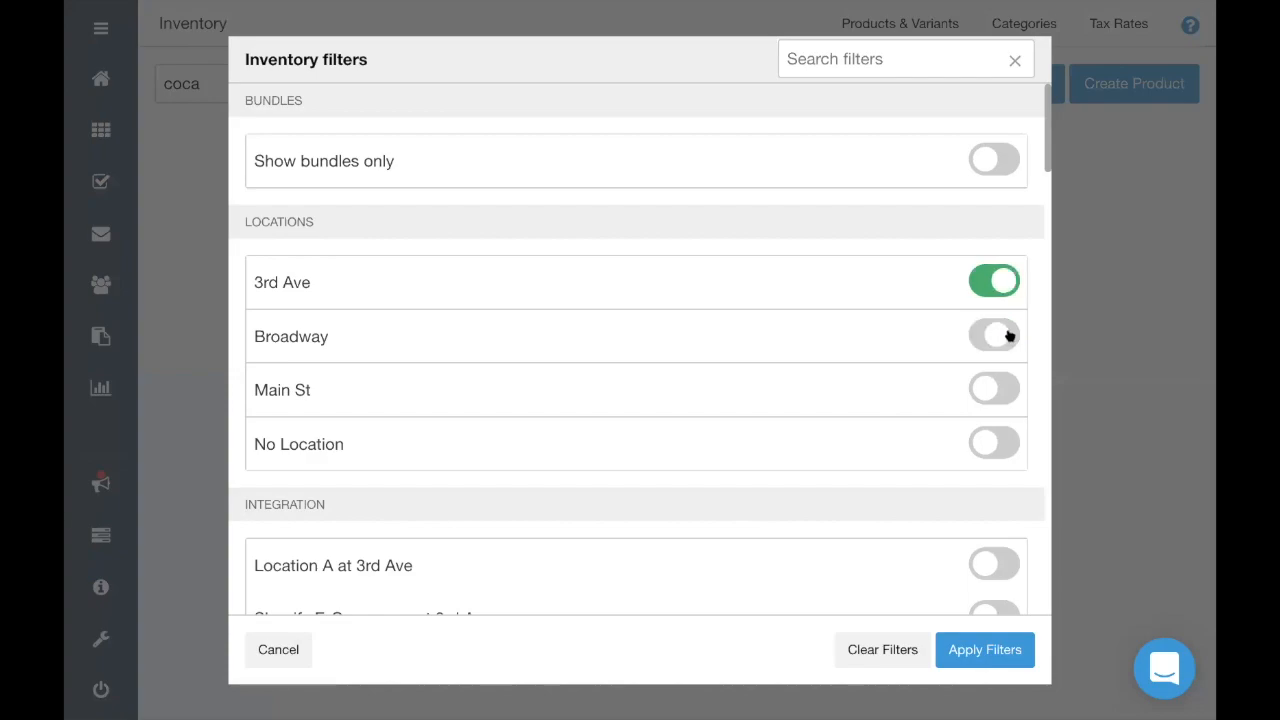
{"action": "left_click", "coordinate": [966, 660]}
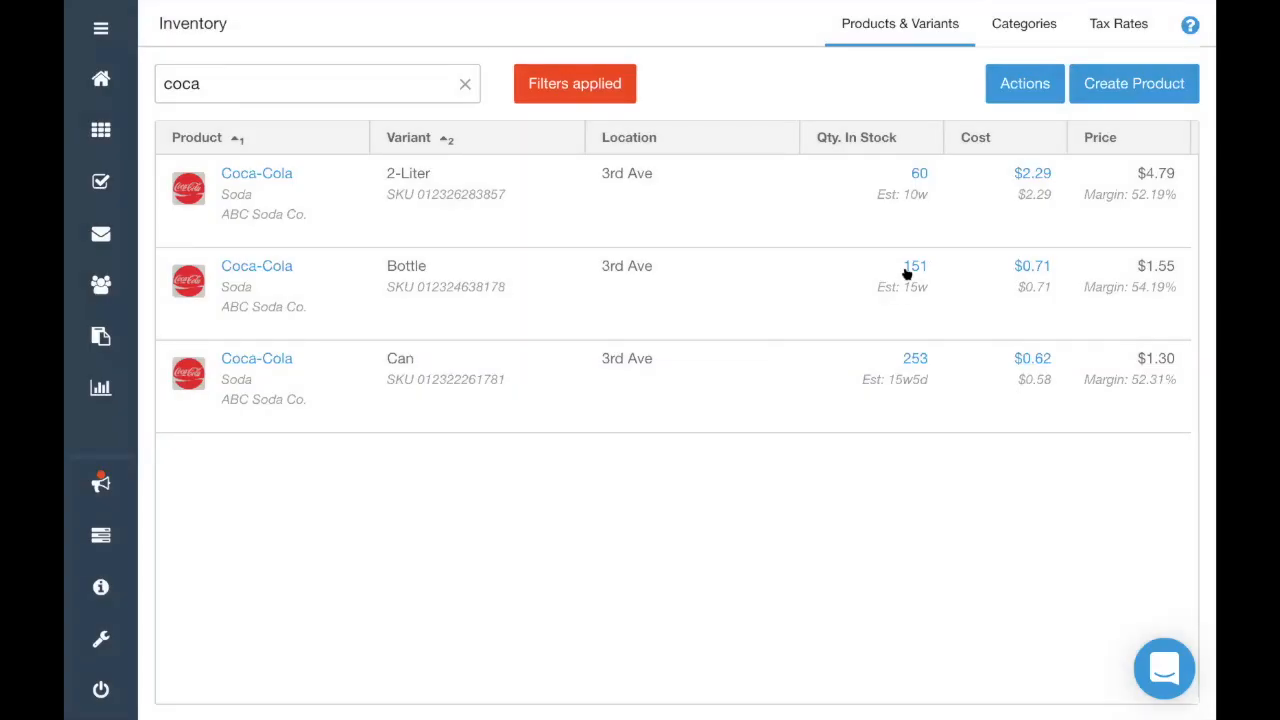
Examine the Coca-Cola Bottle's inventory history at 3rd Ave, including the Dec 03, 2019 addition's note and the estimated time remaining
{"action": "left_click", "coordinate": [912, 268]}
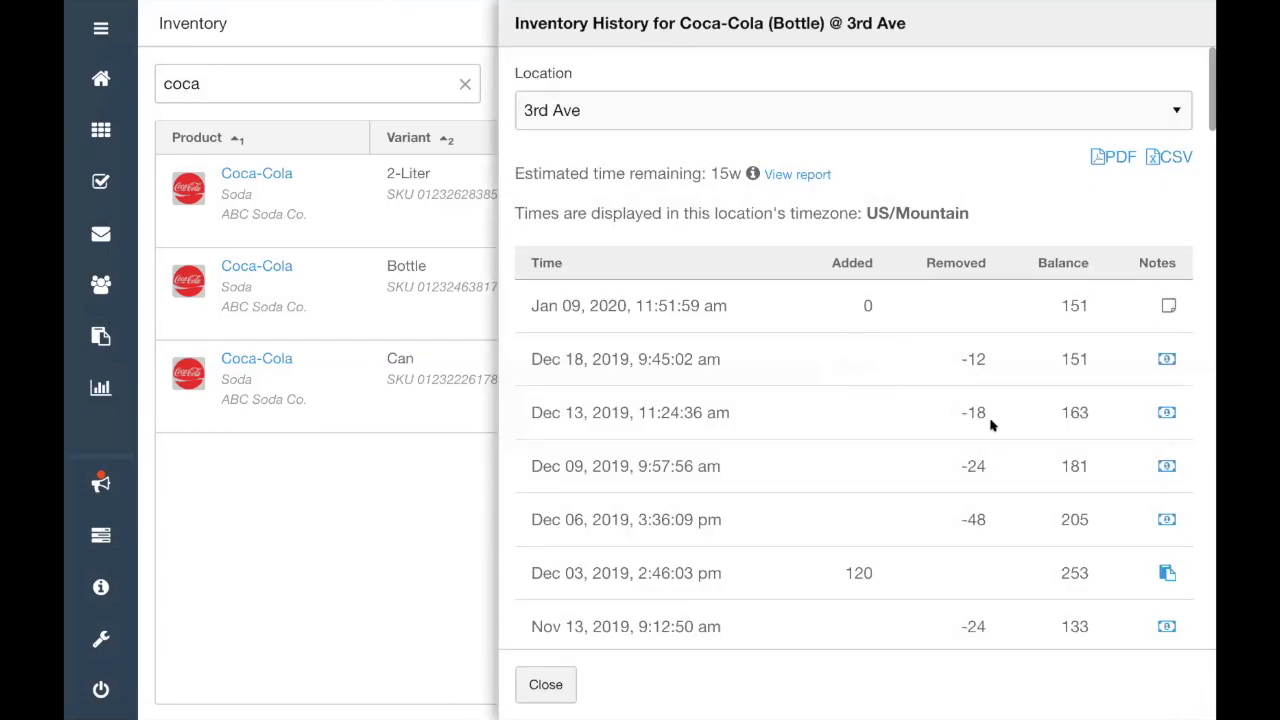
{"action": "scroll", "coordinate": [991, 424], "scroll_direction": "down", "scroll_amount": 3}
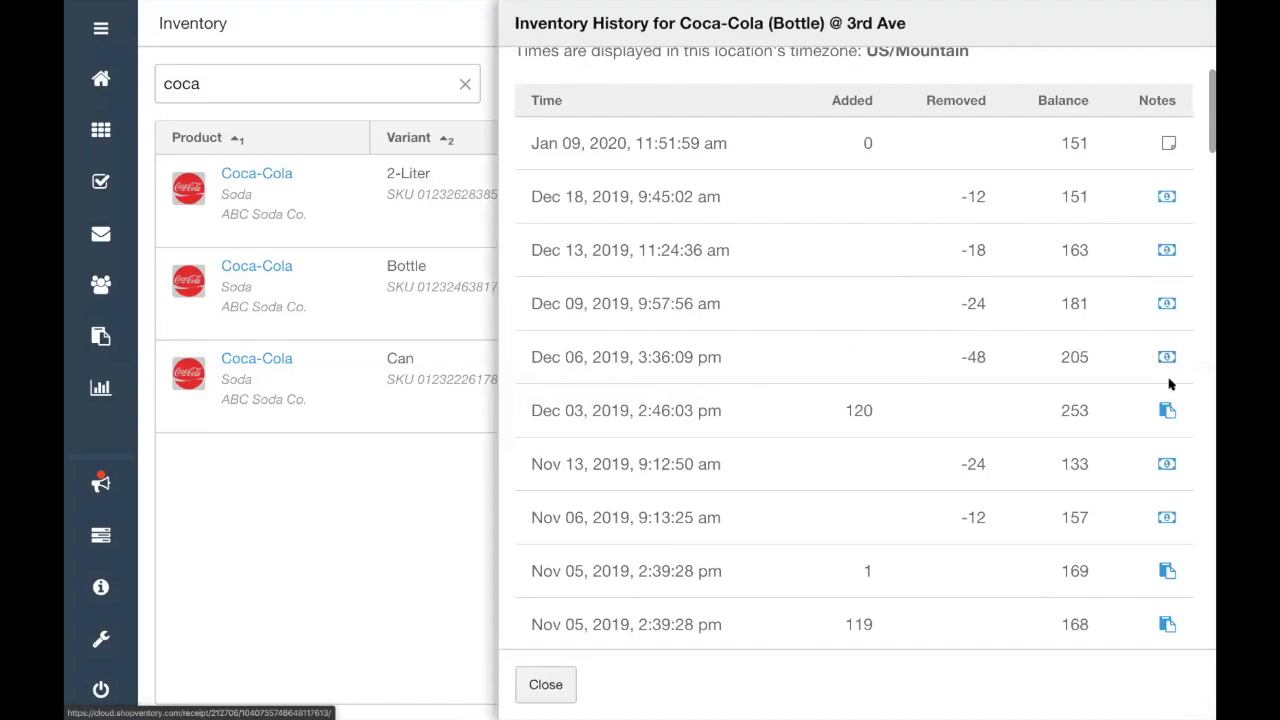
{"action": "mouse_move", "coordinate": [1168, 412]}
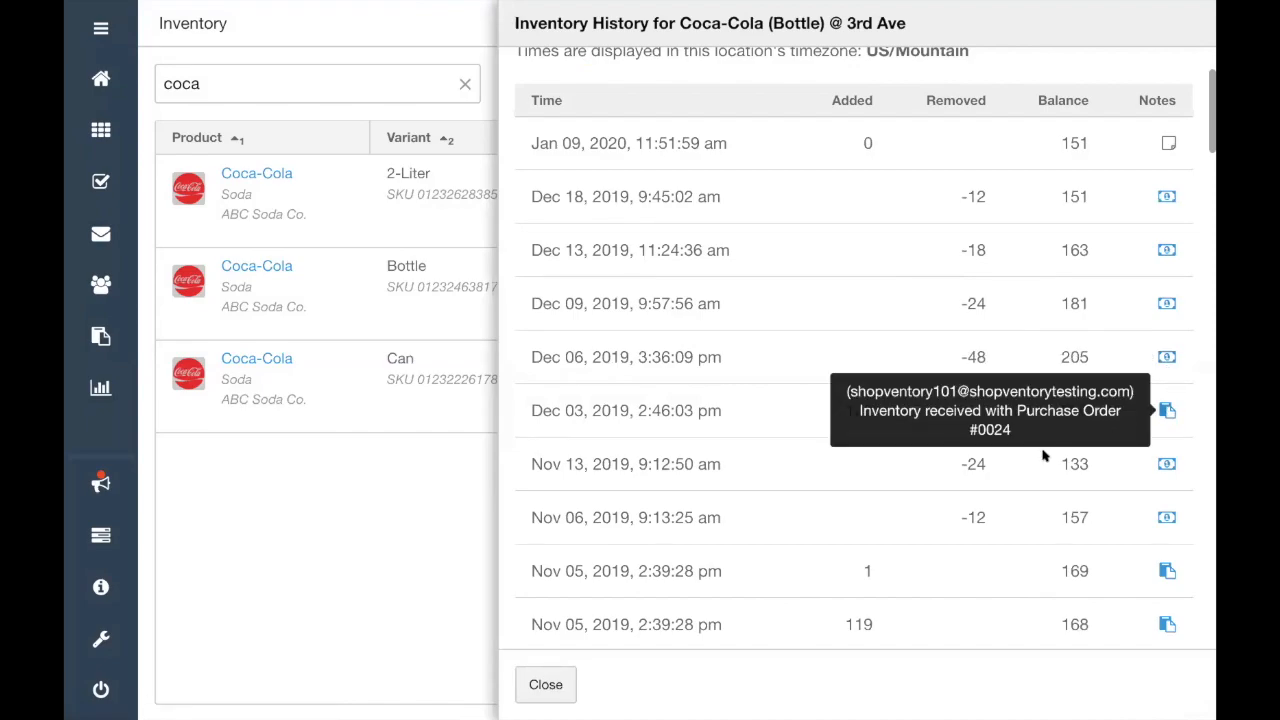
{"action": "double_click", "coordinate": [857, 411]}
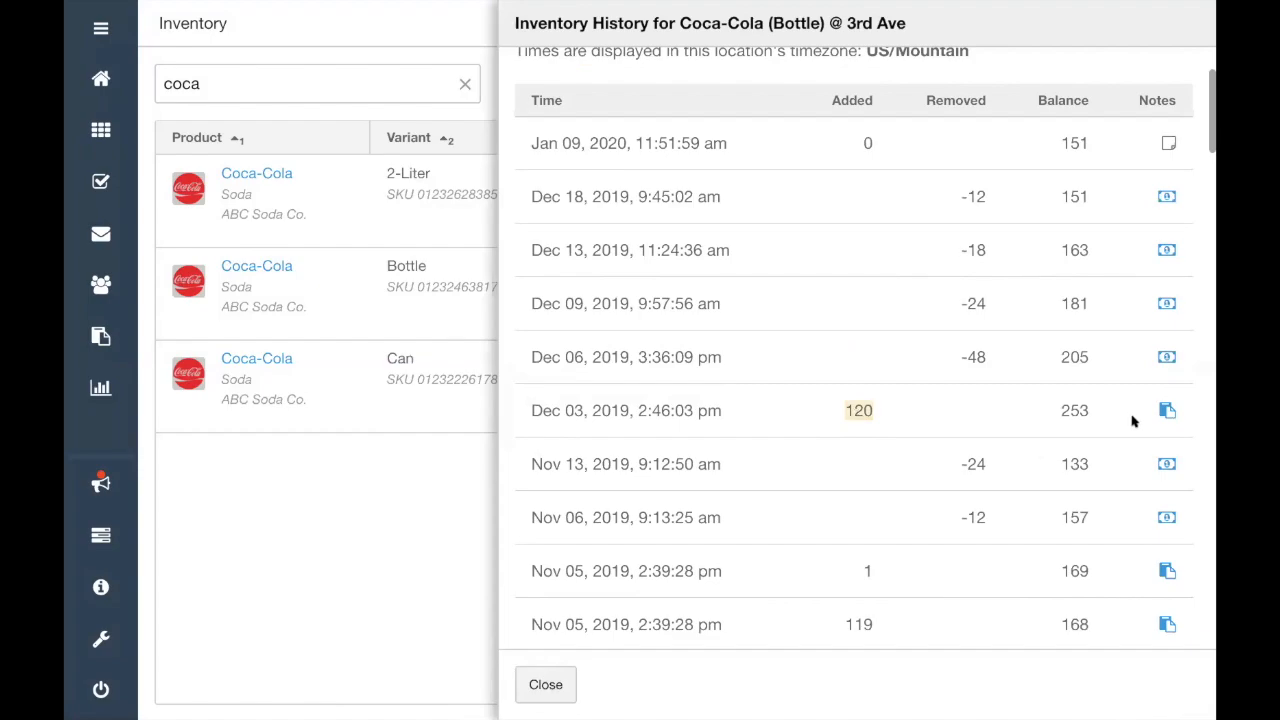
{"action": "mouse_move", "coordinate": [1166, 416]}
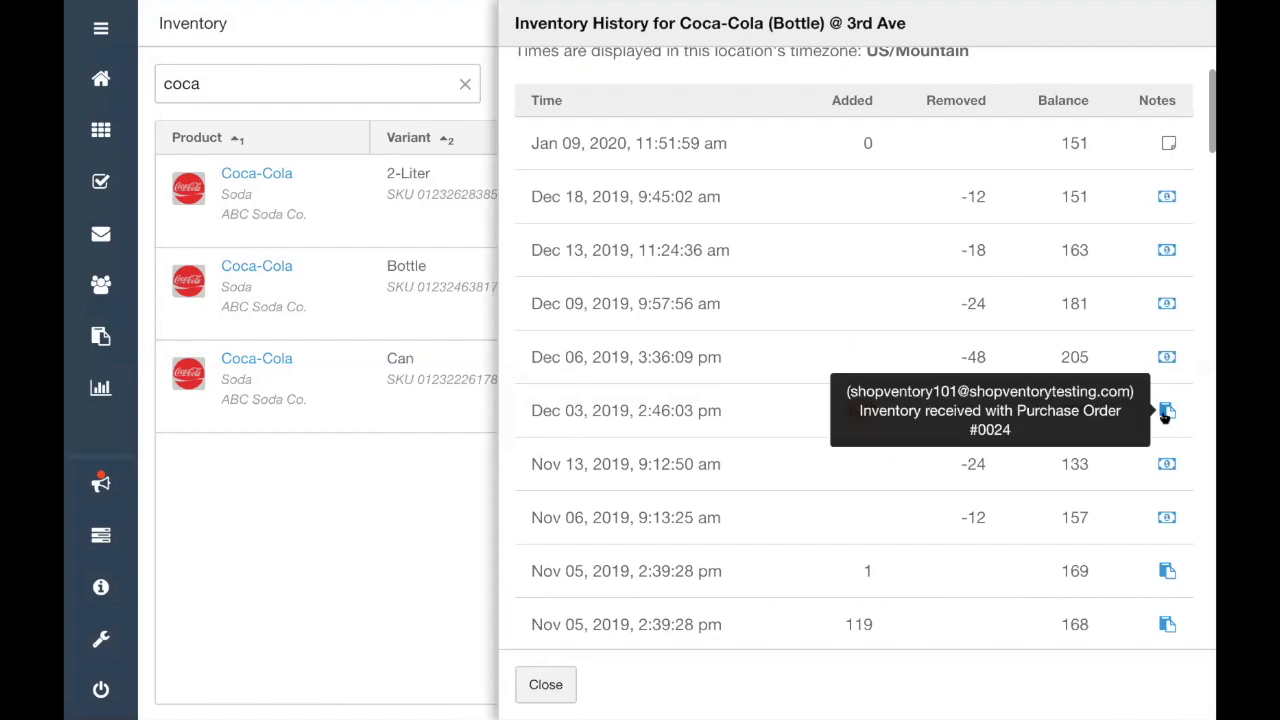
{"action": "scroll", "coordinate": [1166, 416], "scroll_direction": "up", "scroll_amount": 2}
{"action": "mouse_move", "coordinate": [1172, 312]}
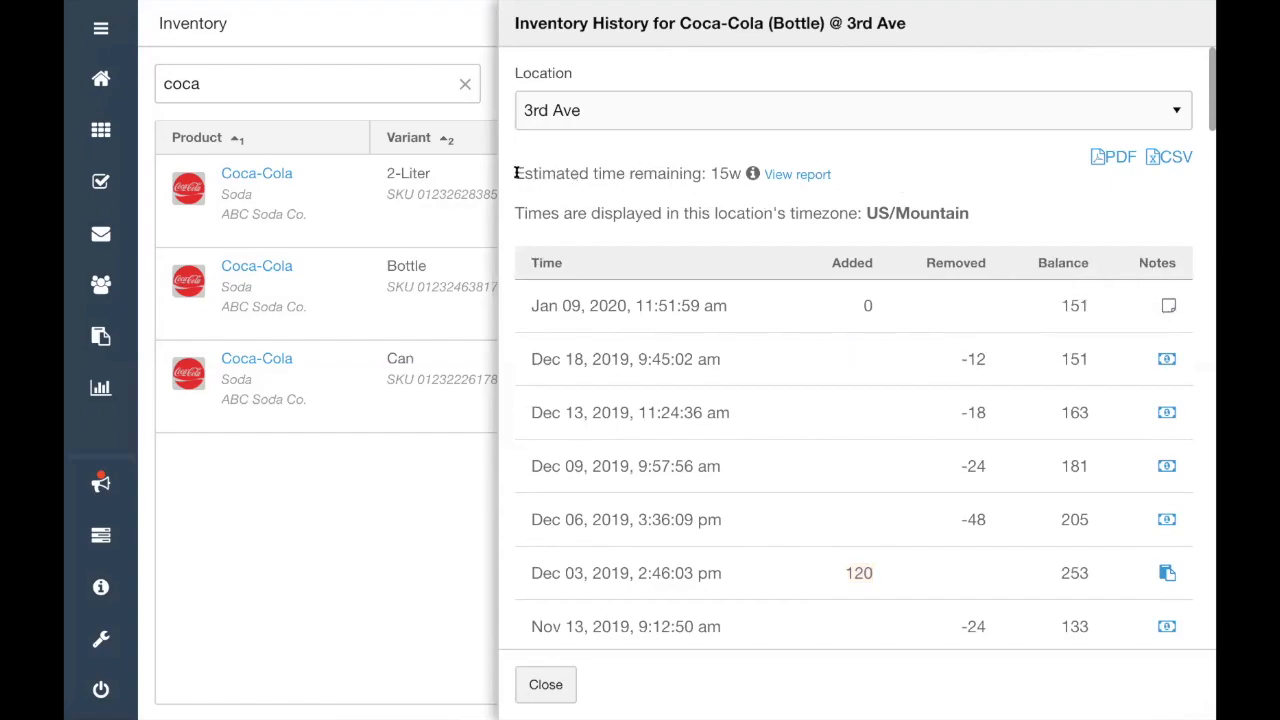
{"action": "left_click_drag", "start_coordinate": [517, 173], "coordinate": [853, 174]}
Open the stock forecast report for the Coca-Cola Bottle and look through its sales figures and weekly charts
{"action": "left_click", "coordinate": [802, 176]}
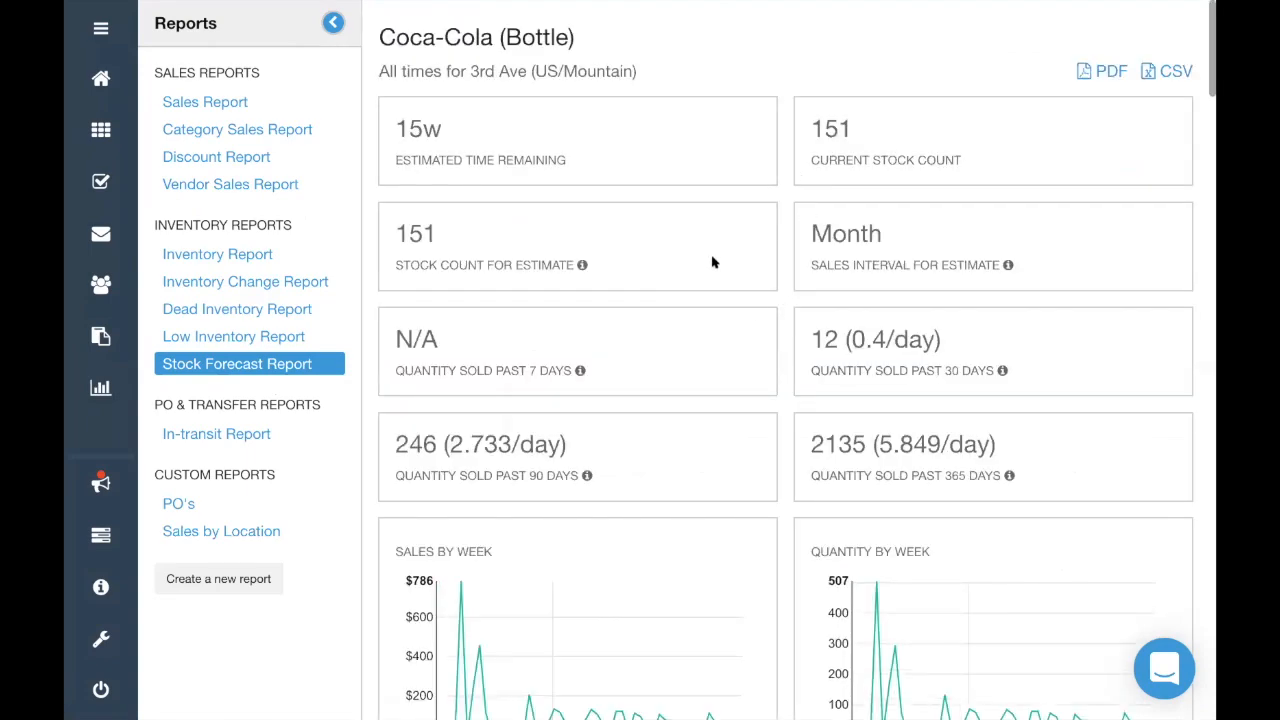
{"action": "scroll", "coordinate": [713, 262], "scroll_direction": "down", "scroll_amount": 3}
{"action": "scroll", "coordinate": [713, 262], "scroll_direction": "down", "scroll_amount": 2}
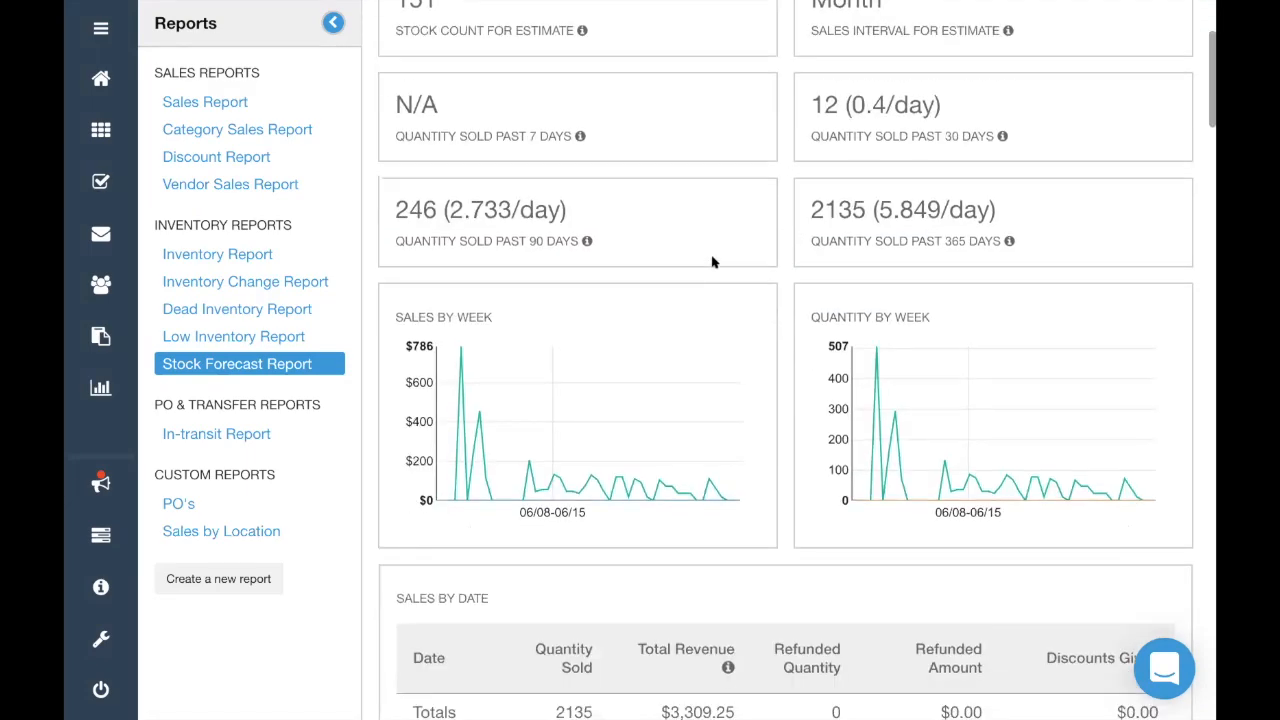
Search the inventory for "T-Shirt" and filter the products to the 3rd Ave location
{"action": "scroll", "coordinate": [713, 262], "scroll_direction": "up", "scroll_amount": 5}
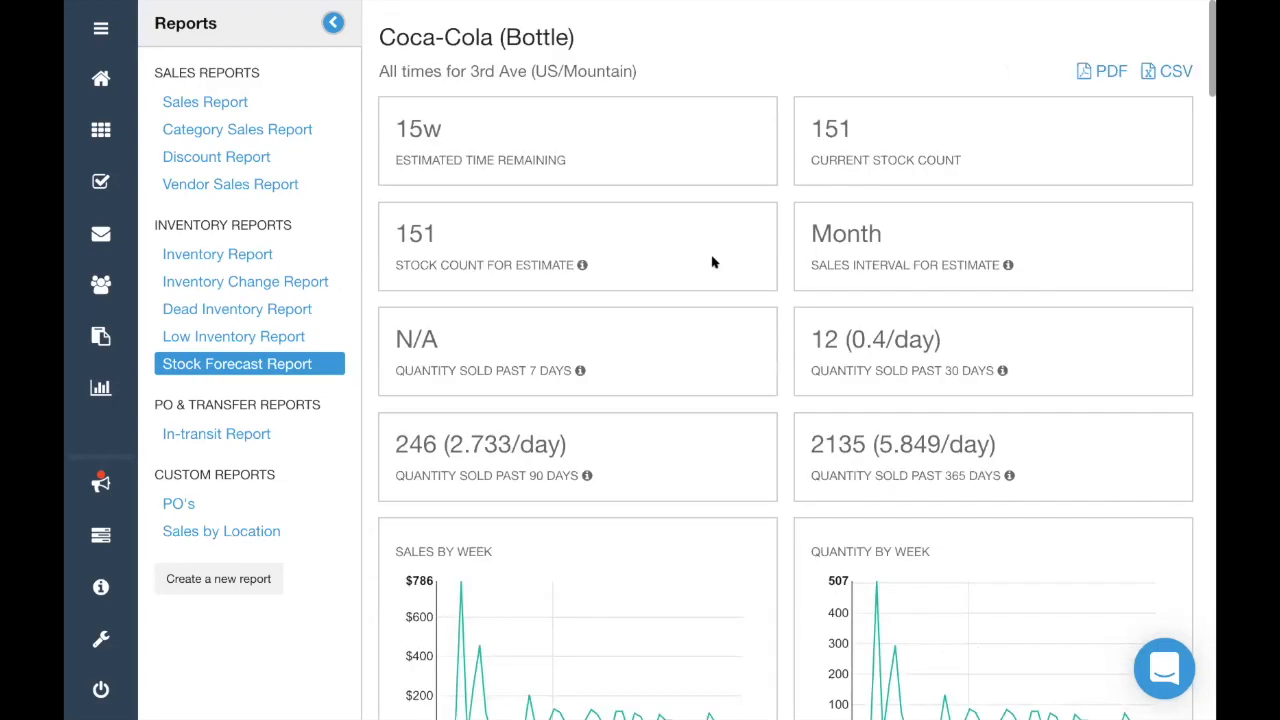
{"action": "left_click", "coordinate": [97, 138]}
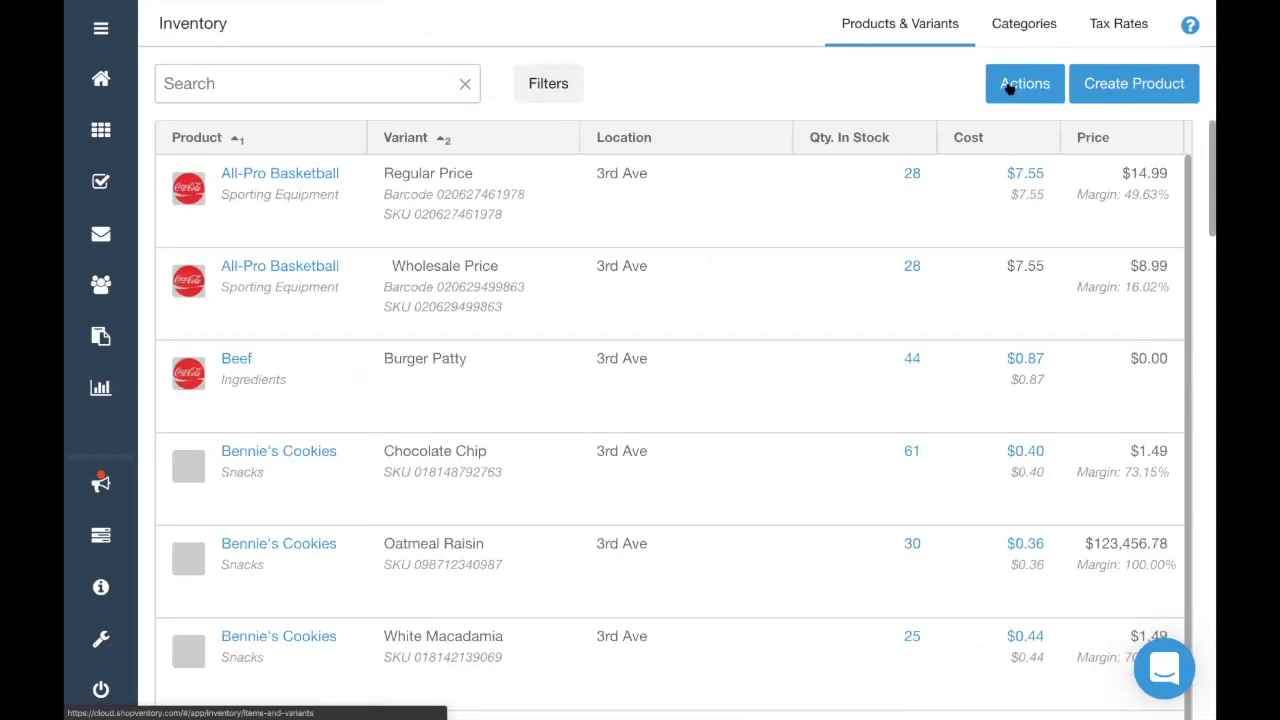
{"action": "left_click", "coordinate": [318, 80]}
{"action": "type", "text": "T-Shirt"}
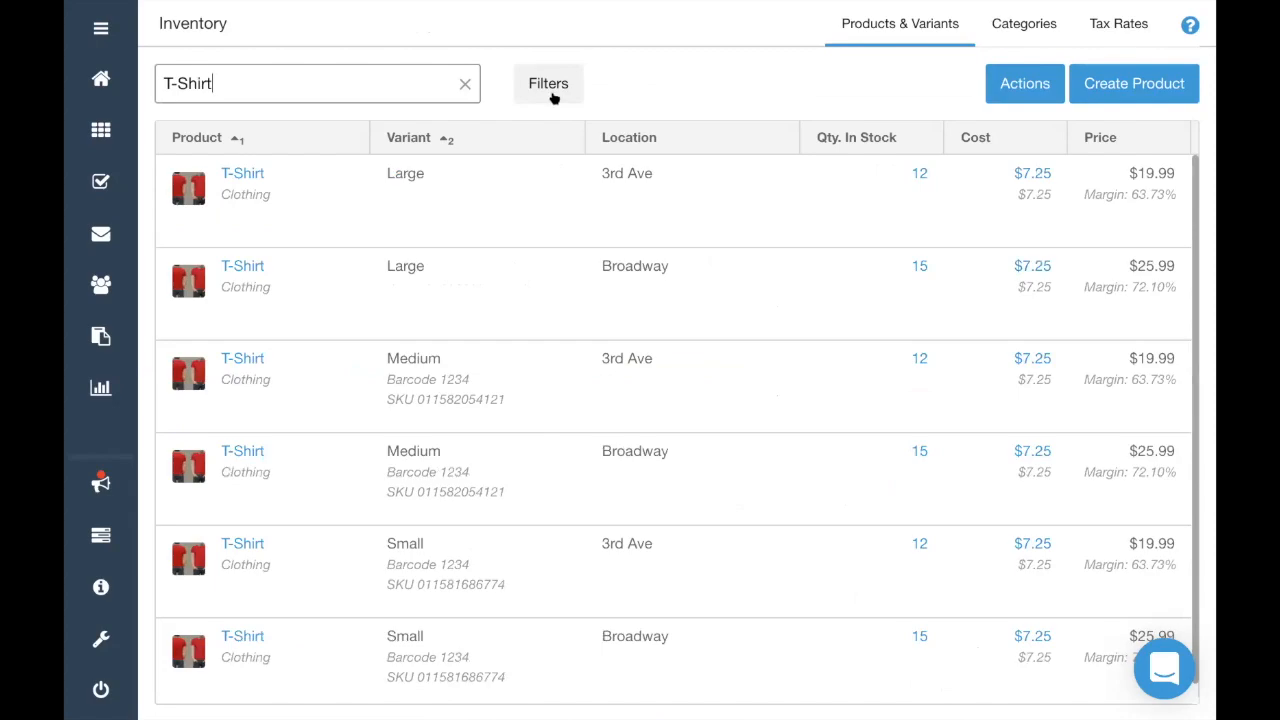
{"action": "left_click", "coordinate": [553, 97]}
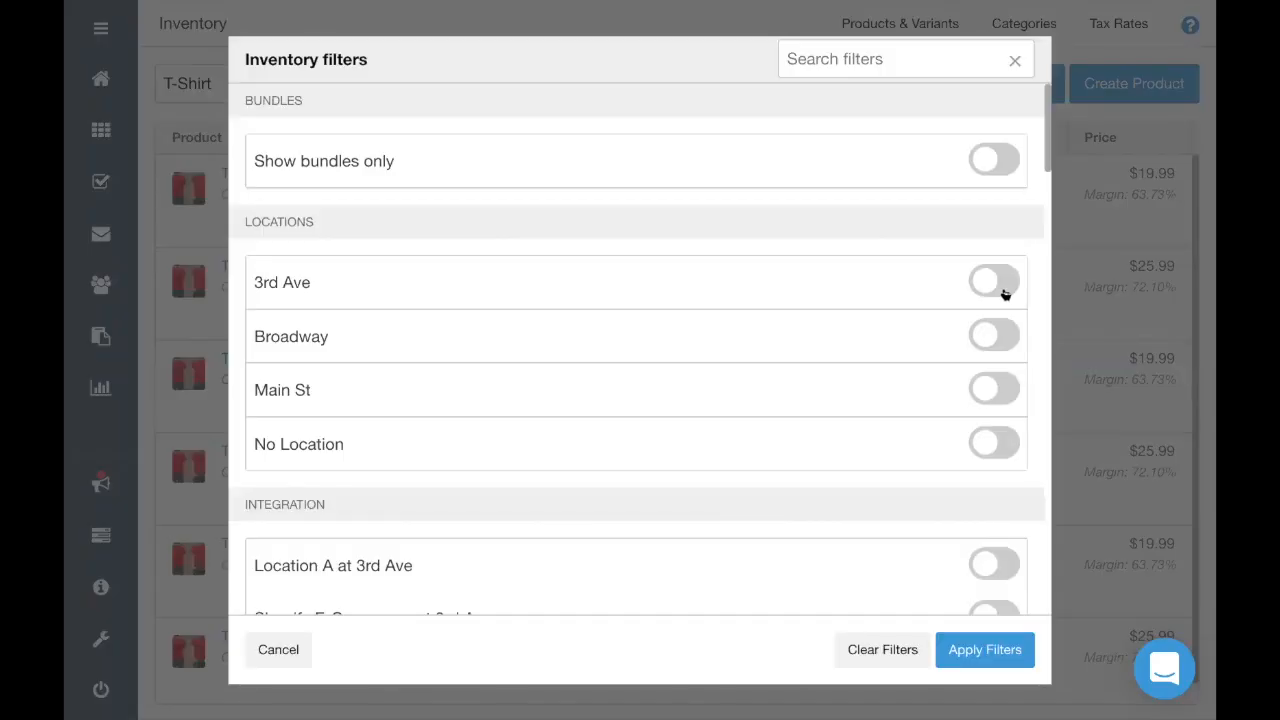
{"action": "left_click", "coordinate": [1000, 285]}
{"action": "left_click", "coordinate": [991, 655]}
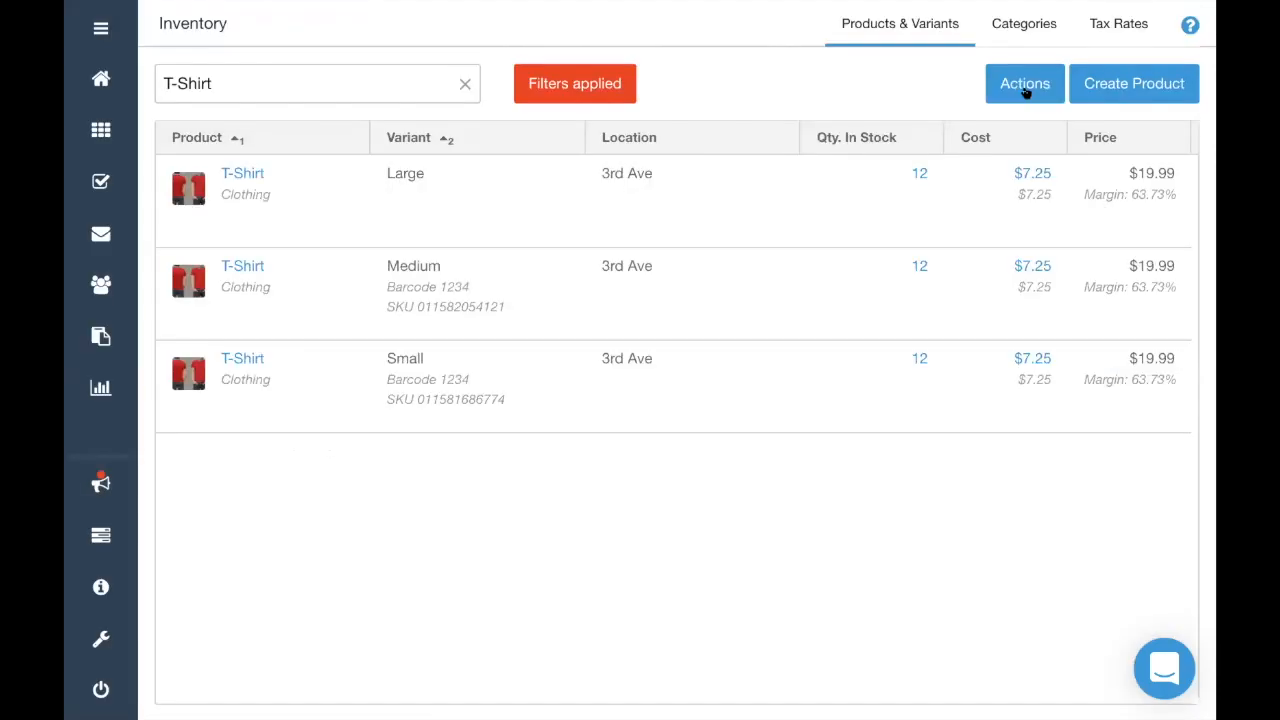
Start adding inventory and enter a quantity of 5 for the Large, Medium and Small T-Shirt variants
{"action": "left_click", "coordinate": [1024, 90]}
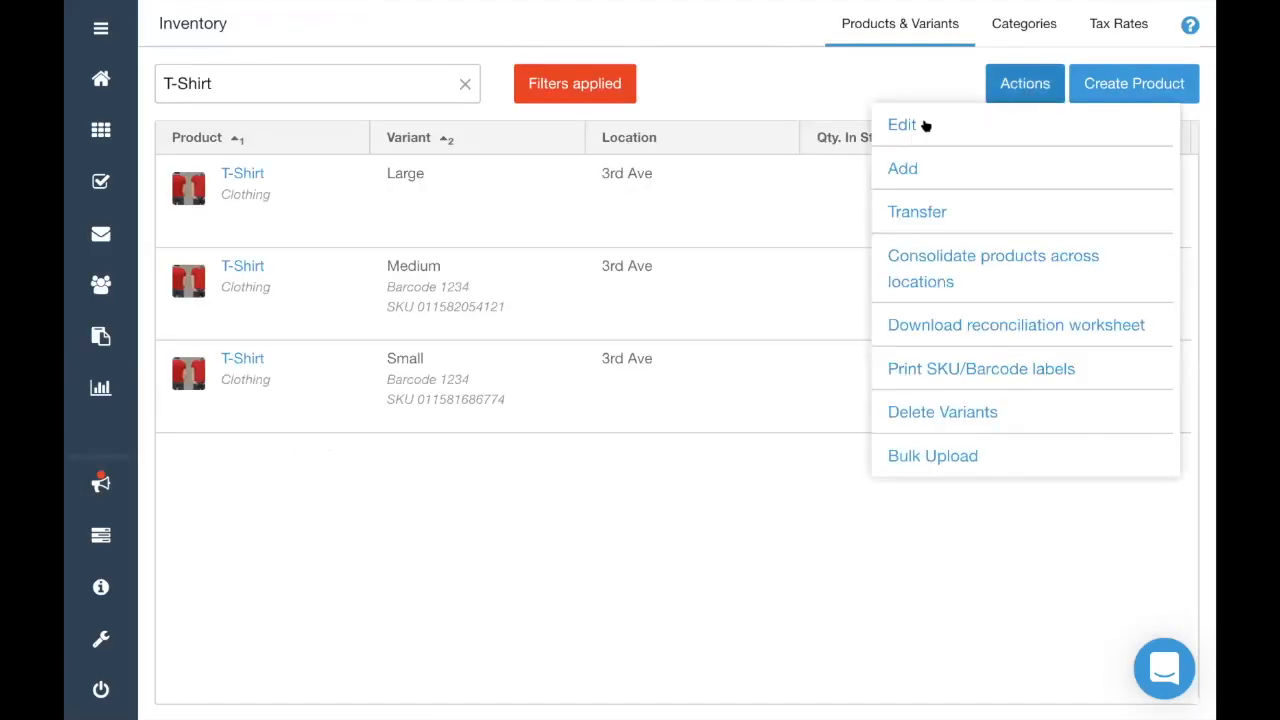
{"action": "left_click", "coordinate": [886, 171]}
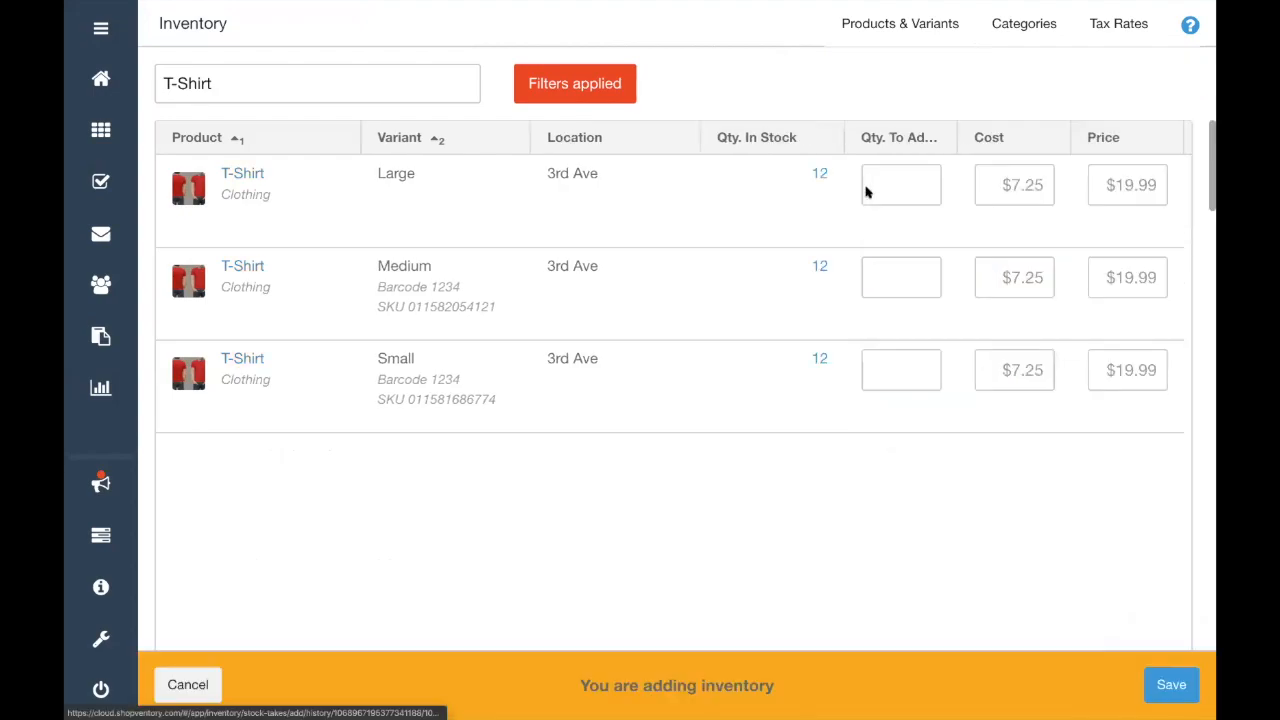
{"action": "left_click", "coordinate": [877, 188]}
{"action": "type", "text": "5"}
{"action": "left_click", "coordinate": [912, 281]}
{"action": "type", "text": "5"}
{"action": "left_click", "coordinate": [924, 372]}
{"action": "type", "text": "5"}
Set the cost of the added Large, Medium and Small T-Shirt units to $8.00 each
{"action": "left_click", "coordinate": [1033, 185]}
{"action": "type", "text": "8"}
{"action": "left_click", "coordinate": [1032, 277]}
{"action": "type", "text": "8"}
{"action": "left_click", "coordinate": [1040, 370]}
{"action": "type", "text": "8"}
{"action": "left_click", "coordinate": [1004, 339]}
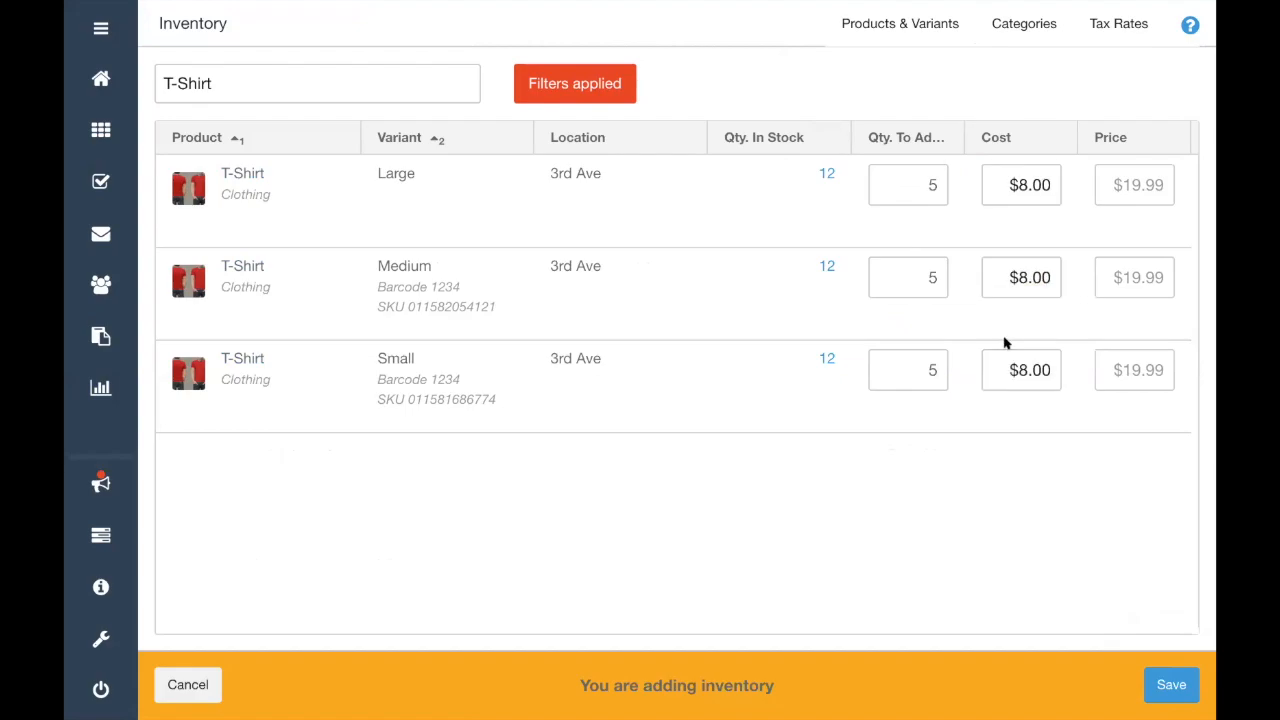
Save the inventory addition with the adjustment note "Received Shipment"
{"action": "left_click", "coordinate": [1192, 686]}
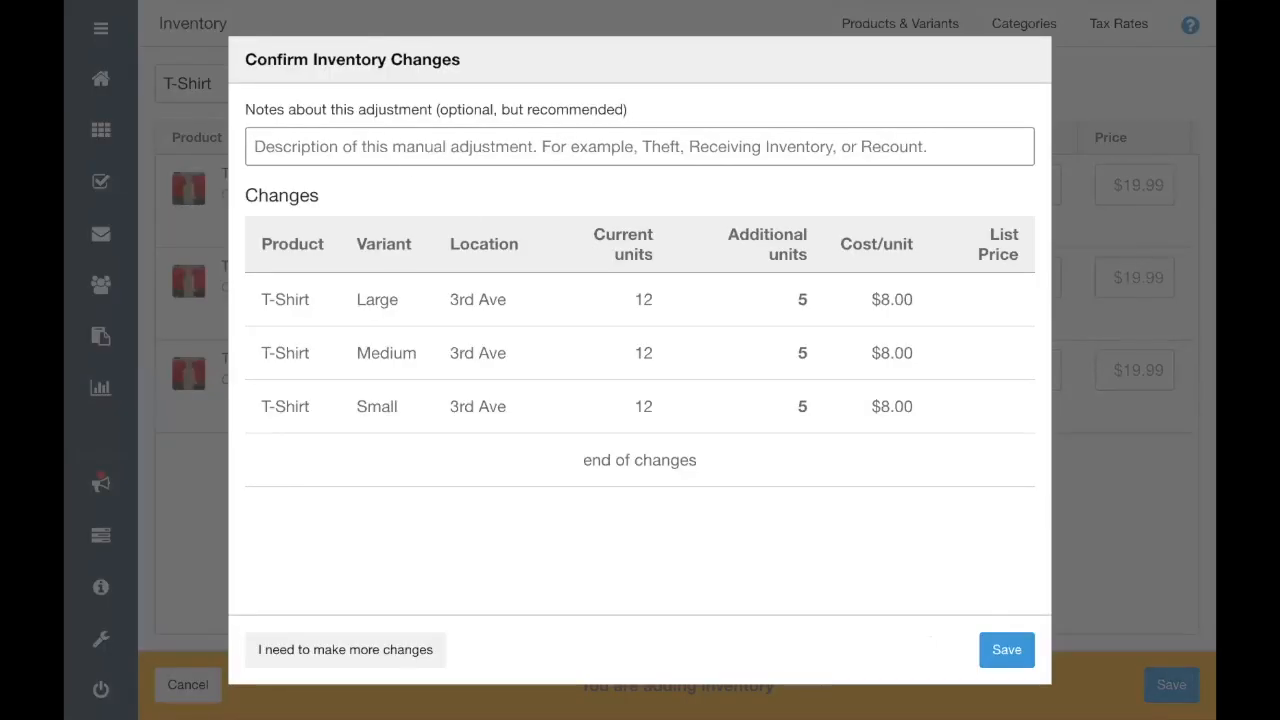
{"action": "type", "text": "Received Shipment"}
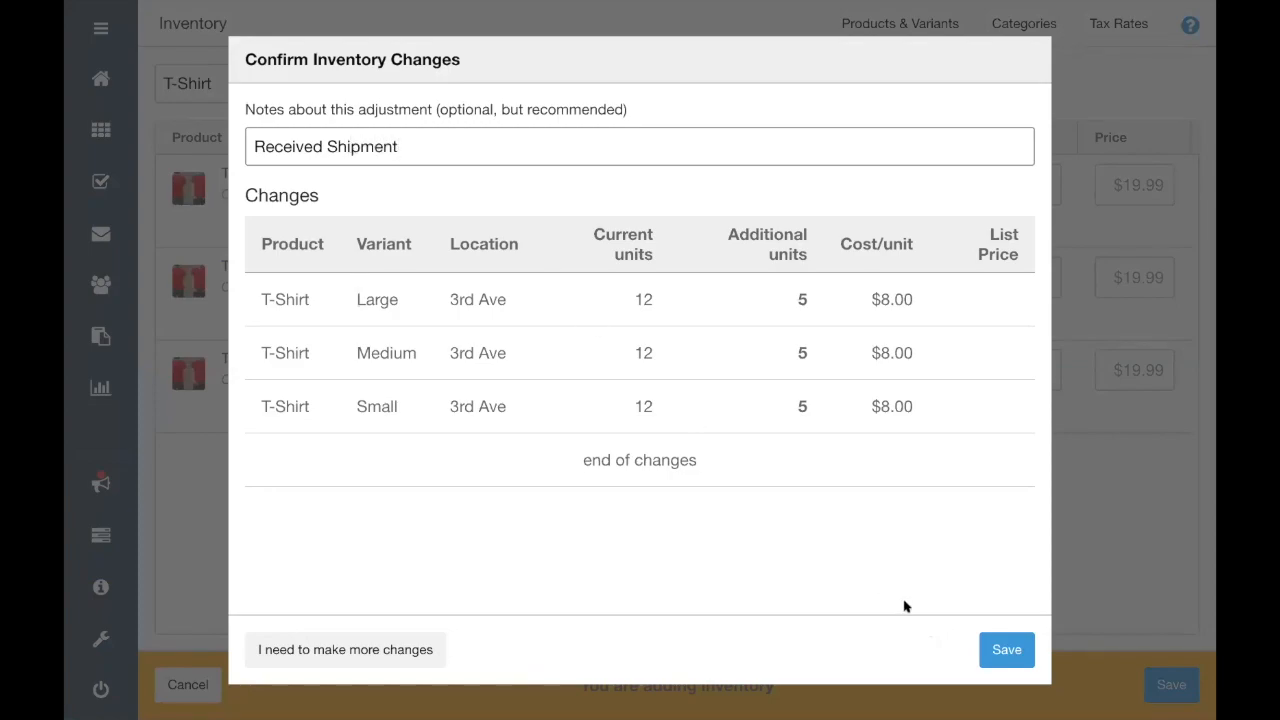
{"action": "left_click", "coordinate": [989, 650]}
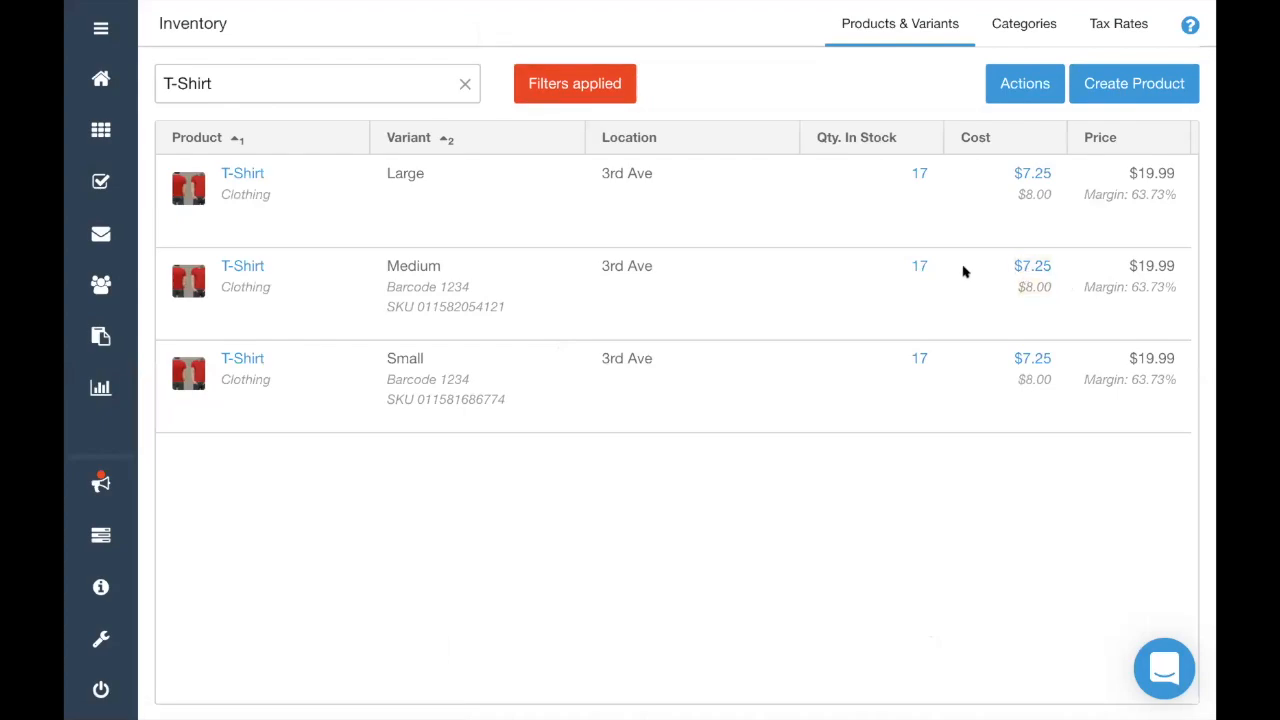
Examine the lot history of the Medium T-Shirt at 3rd Ave, comparing units and unit cost per lot, and close it
{"action": "left_click", "coordinate": [1027, 268]}
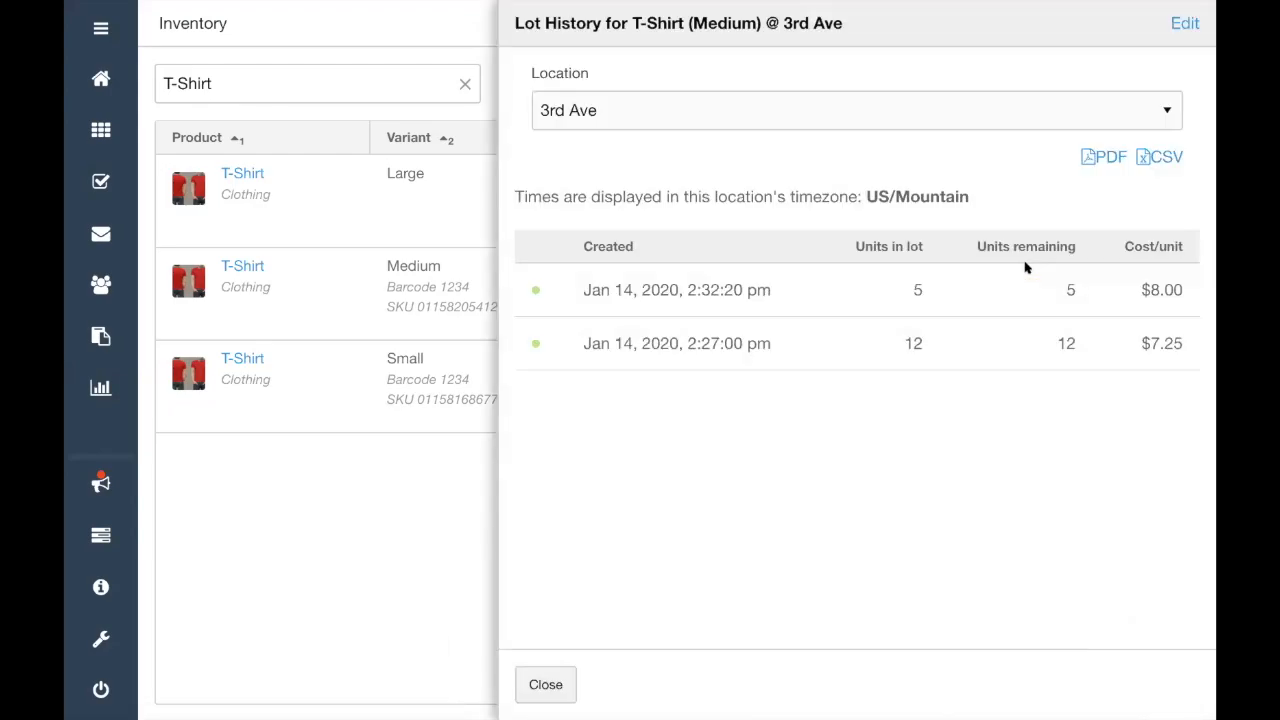
{"action": "left_click_drag", "start_coordinate": [652, 343], "coordinate": [1197, 340]}
{"action": "left_click", "coordinate": [910, 343]}
{"action": "double_click", "coordinate": [1065, 342]}
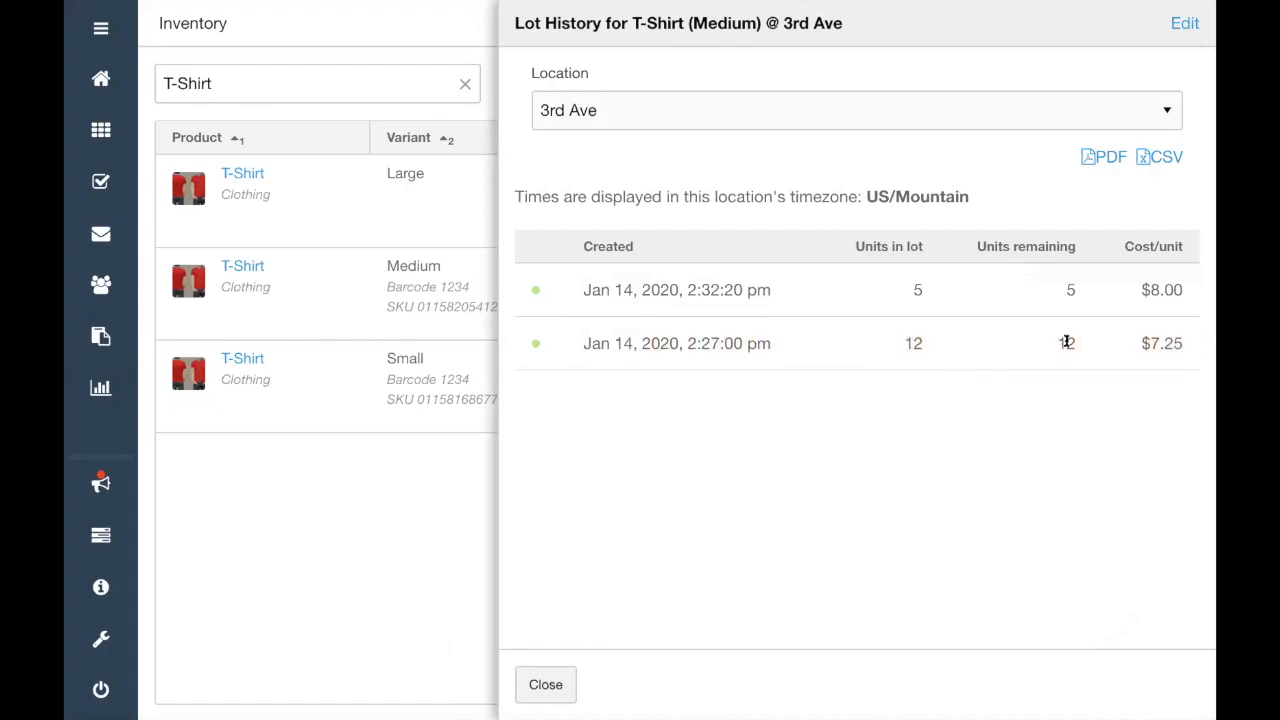
{"action": "double_click", "coordinate": [1168, 343]}
{"action": "left_click", "coordinate": [916, 291]}
{"action": "left_click", "coordinate": [1167, 291]}
{"action": "left_click", "coordinate": [538, 697]}
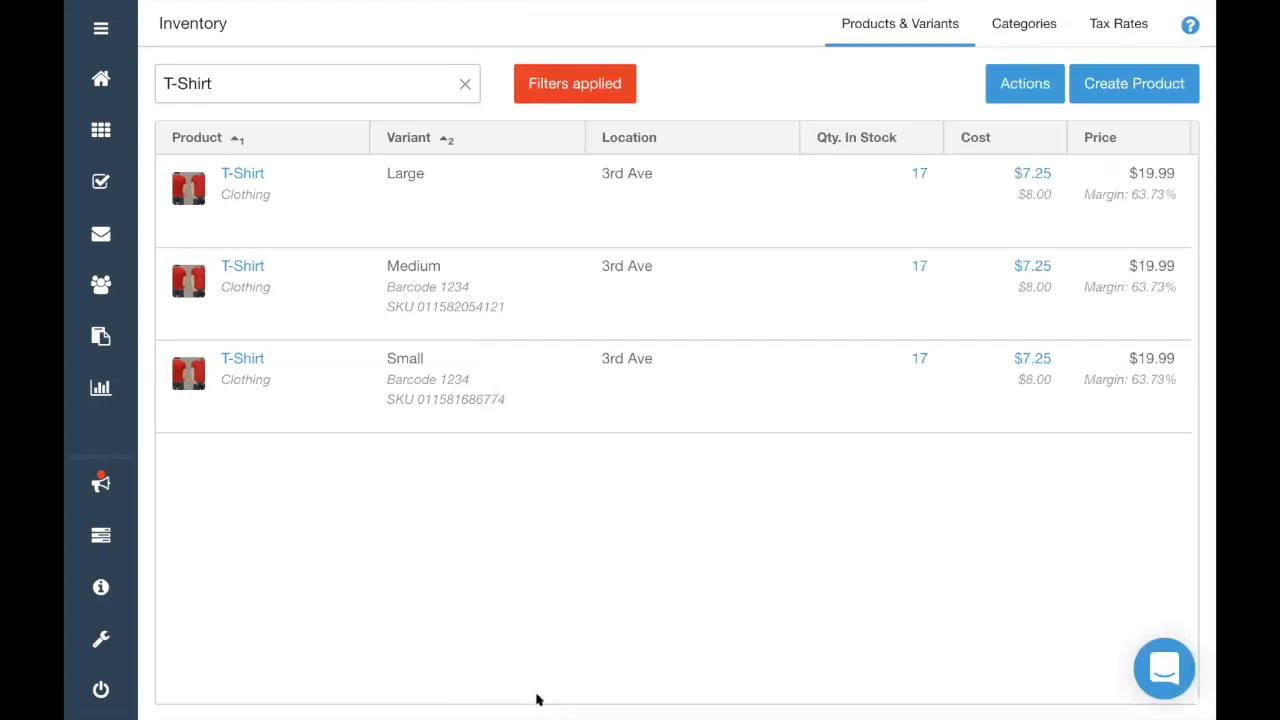
Go to the internal transfers and review the locations and products of the draft transfer from 3rd Ave to Broadway
{"action": "left_click", "coordinate": [1024, 100]}
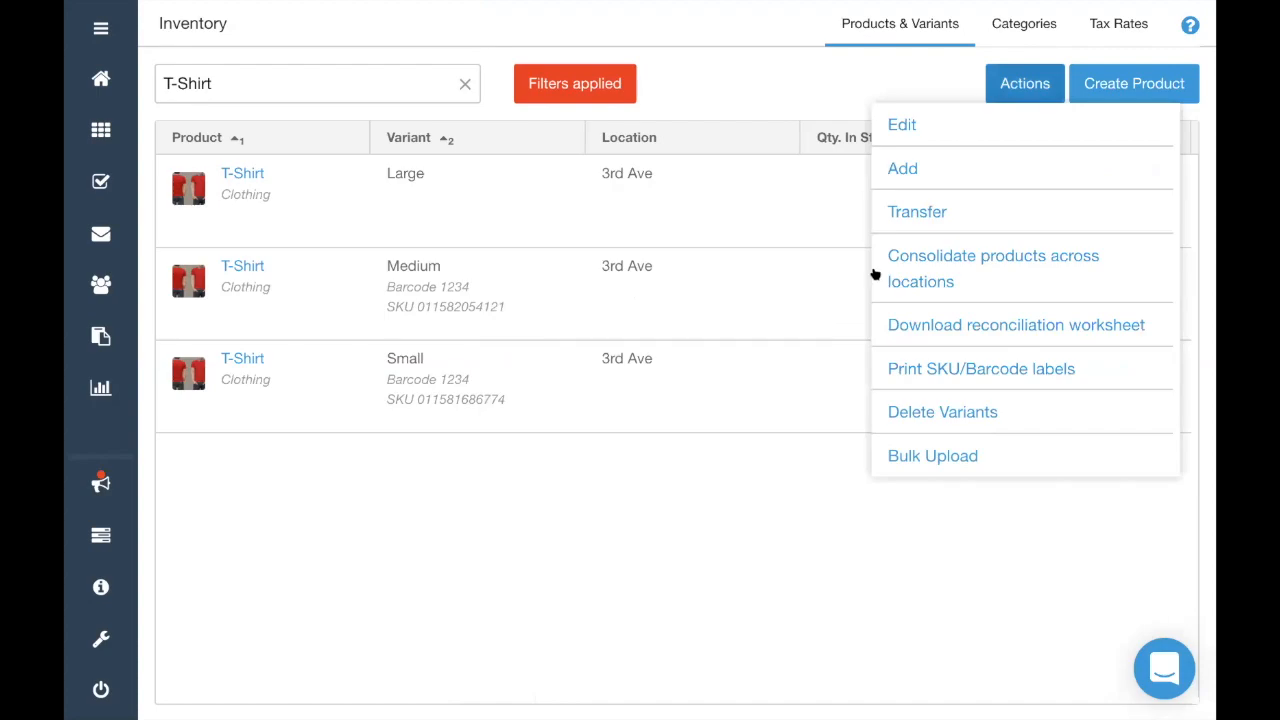
{"action": "left_click", "coordinate": [913, 224]}
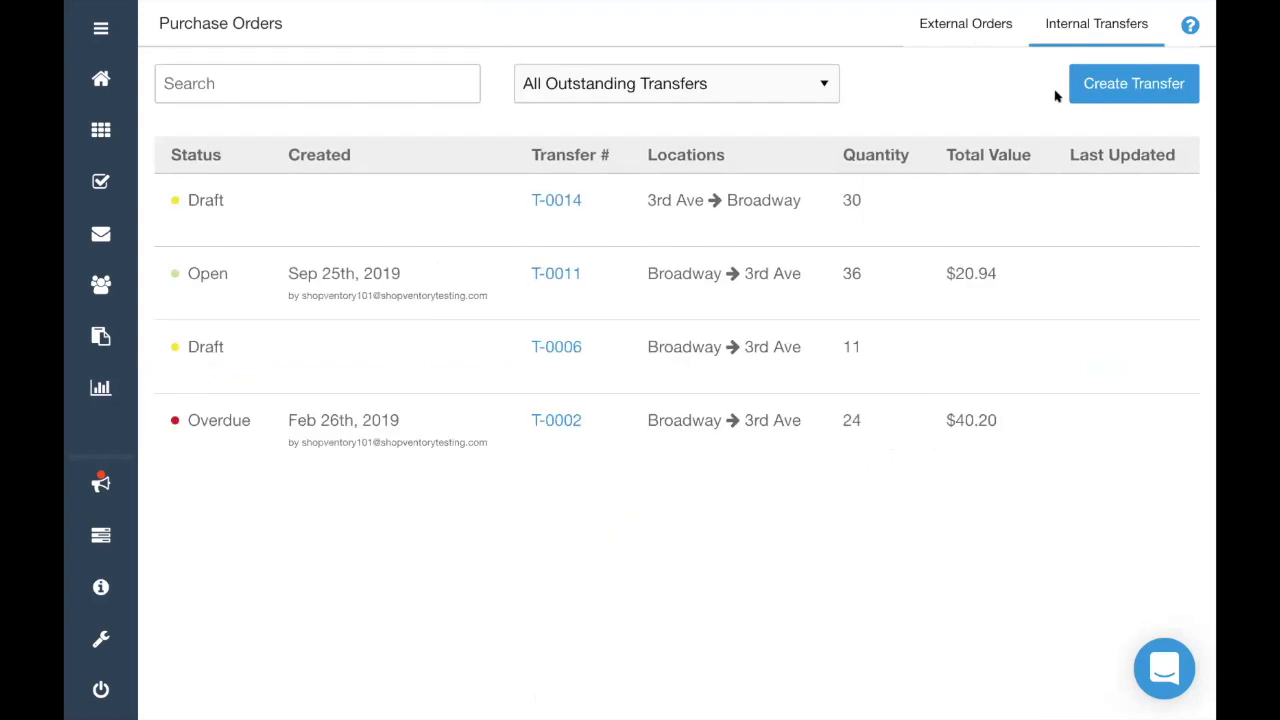
{"action": "left_click", "coordinate": [562, 203]}
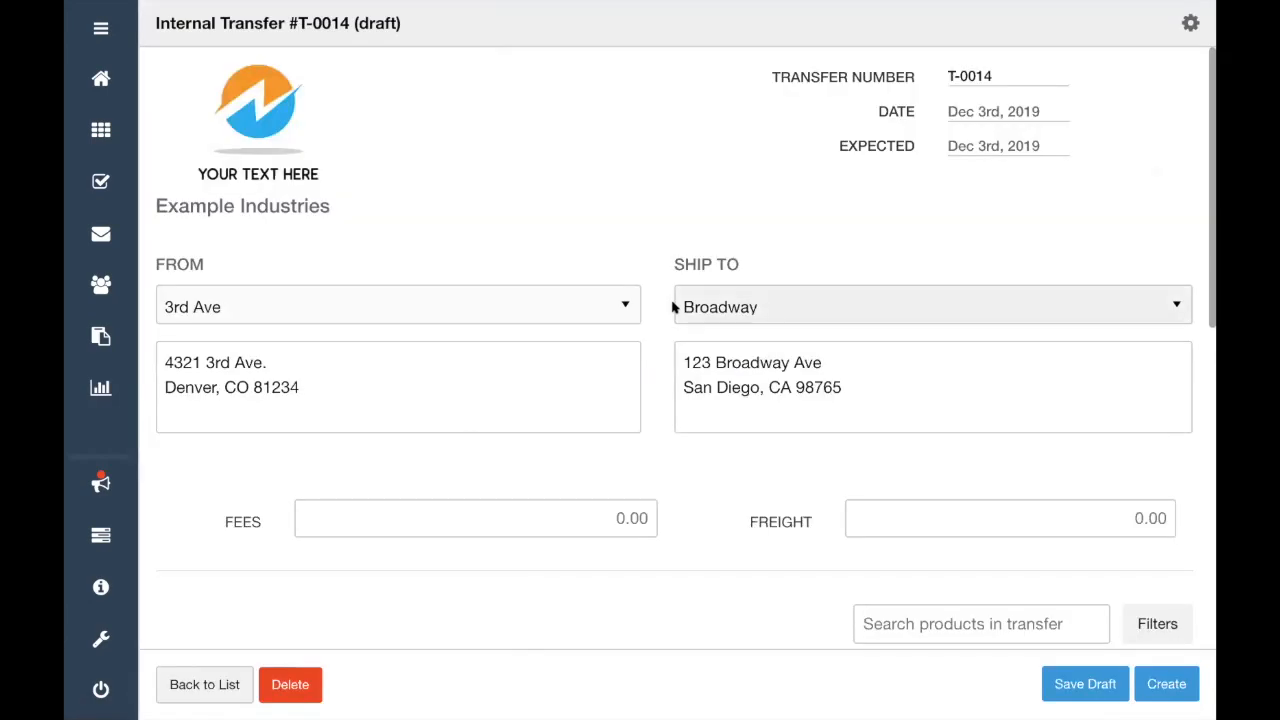
{"action": "left_click", "coordinate": [290, 306]}
{"action": "left_click", "coordinate": [609, 305]}
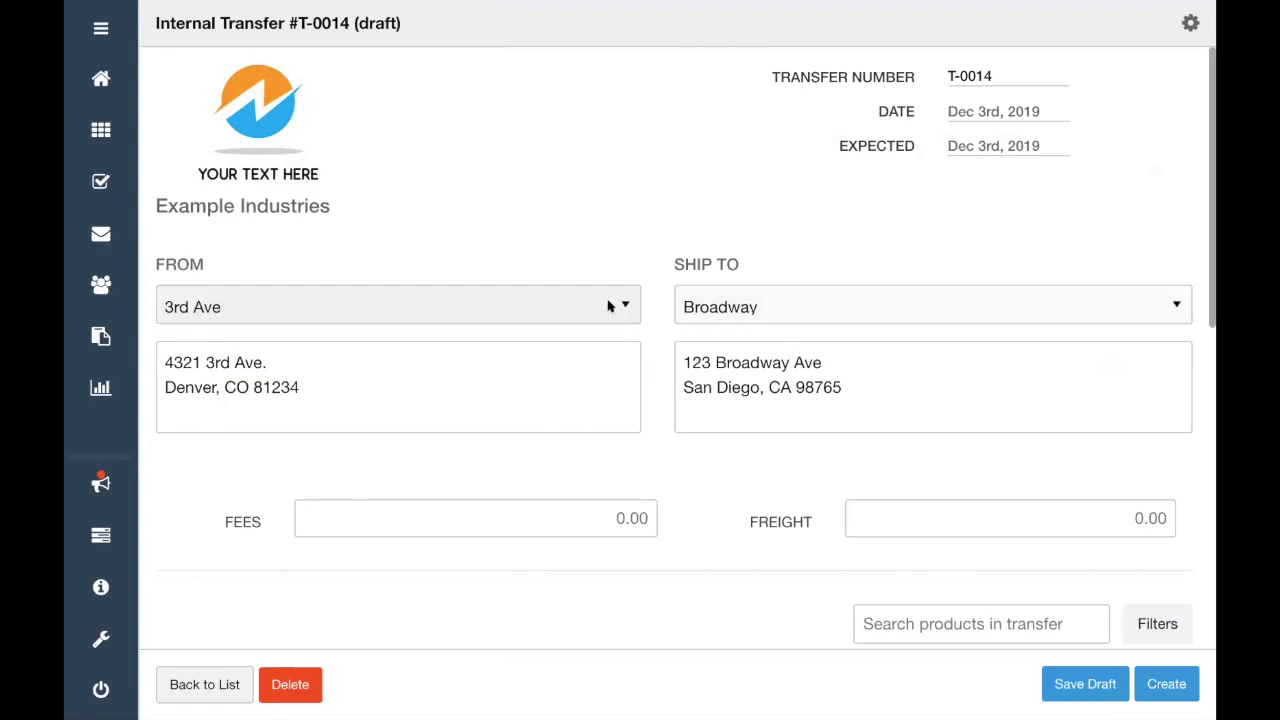
{"action": "left_click", "coordinate": [719, 318]}
{"action": "left_click", "coordinate": [717, 318]}
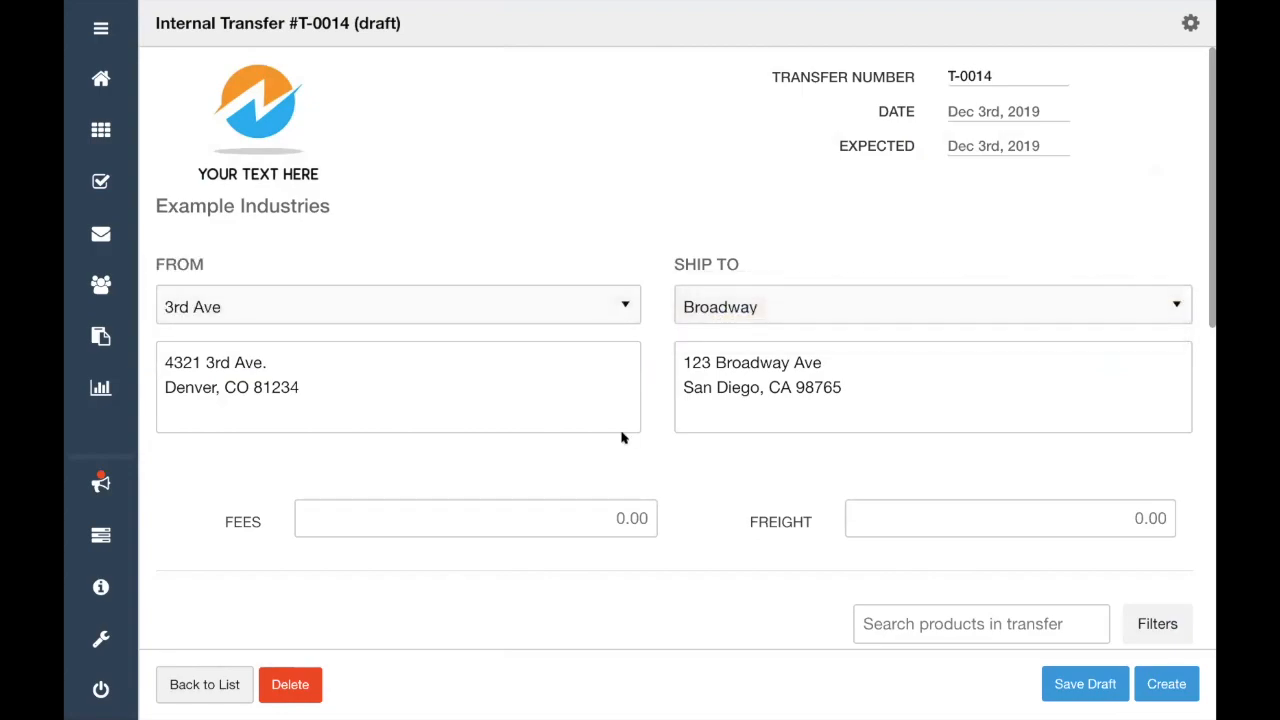
{"action": "scroll", "coordinate": [622, 437], "scroll_direction": "down", "scroll_amount": 3}
{"action": "scroll", "coordinate": [622, 437], "scroll_direction": "down", "scroll_amount": 3}
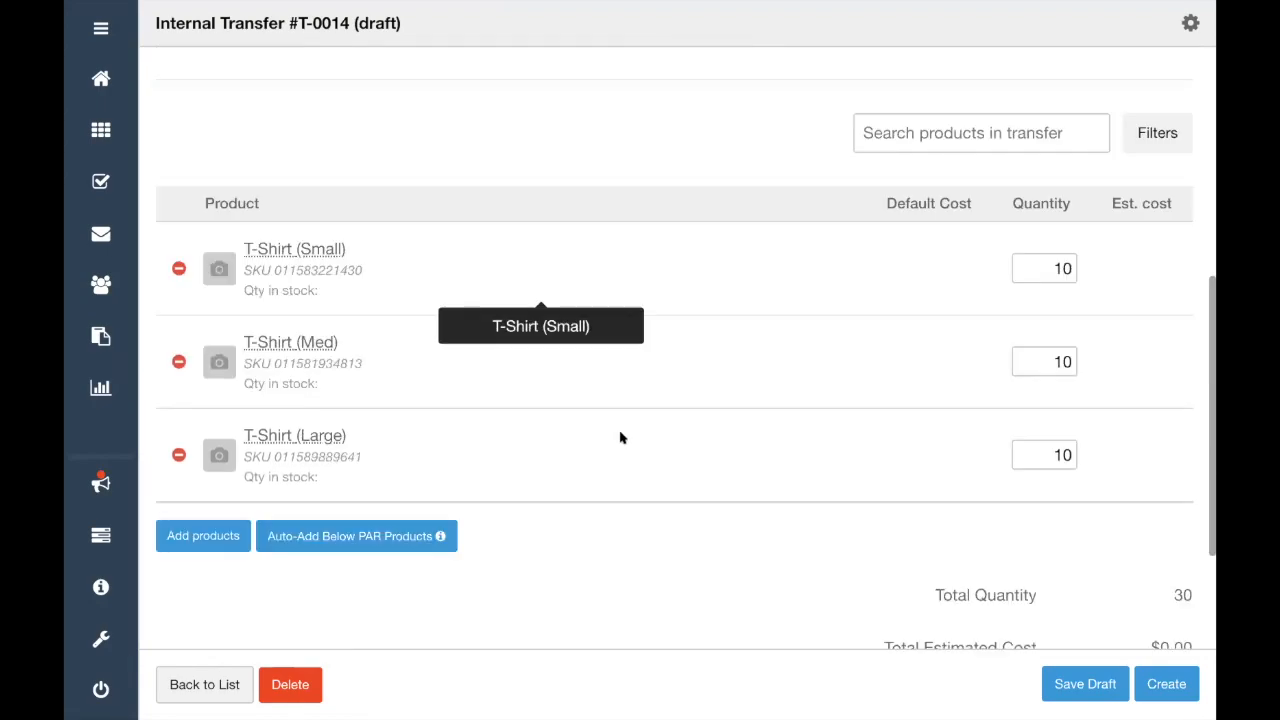
{"action": "scroll", "coordinate": [795, 392], "scroll_direction": "up", "scroll_amount": 6}
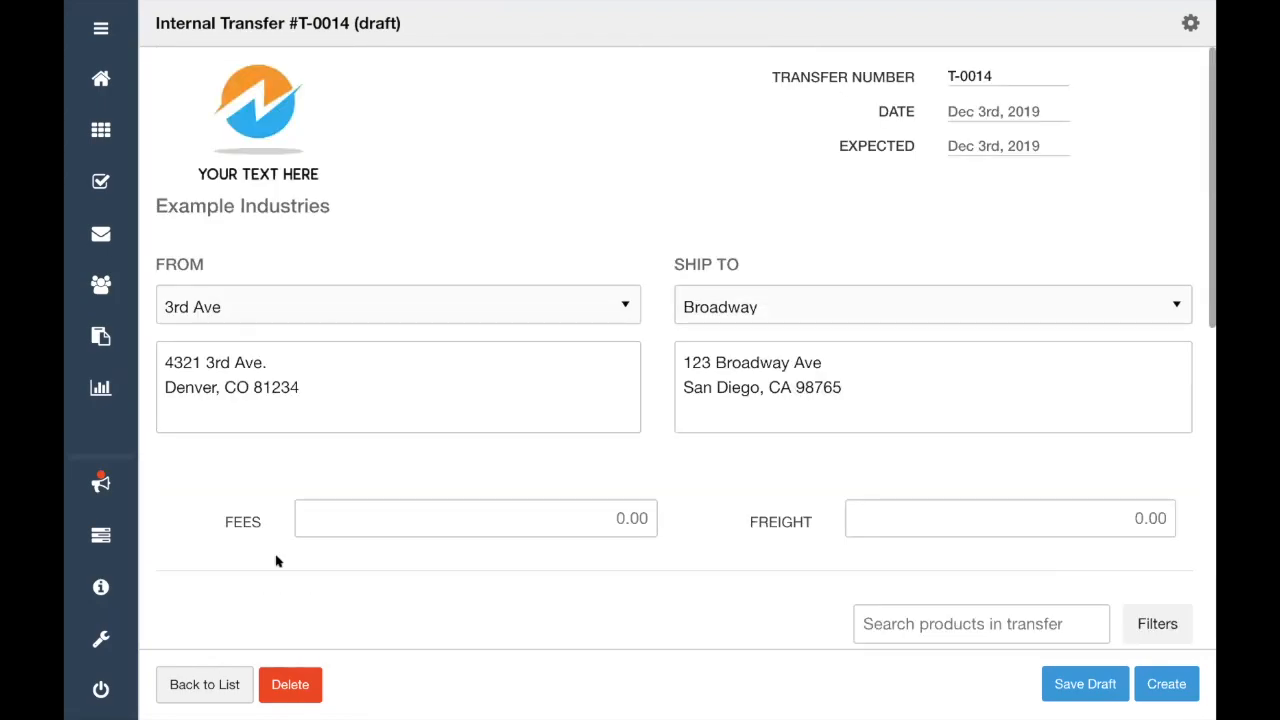
{"action": "left_click", "coordinate": [209, 686]}
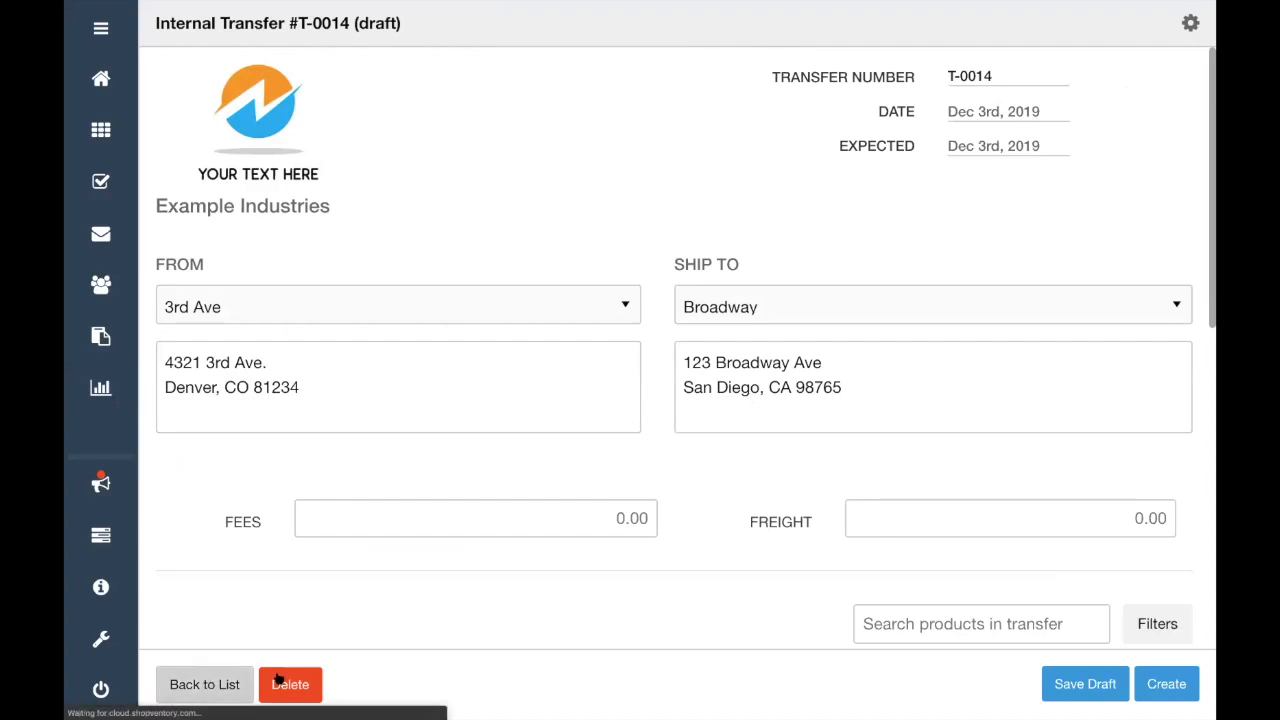
{"action": "left_click_drag", "start_coordinate": [643, 201], "coordinate": [839, 206]}
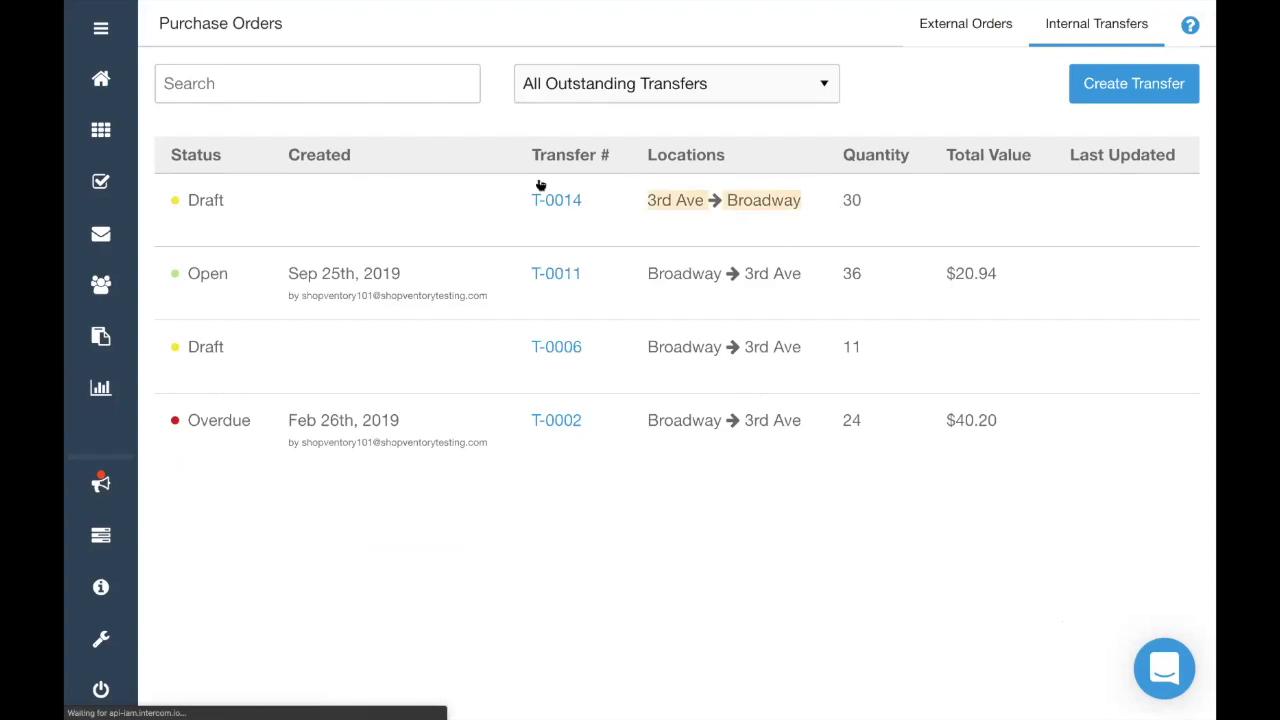
Review the open Broadway to 3rd Ave transfer's ordered products, history, dates and shipping locations, and return to the transfer list
{"action": "left_click", "coordinate": [549, 274]}
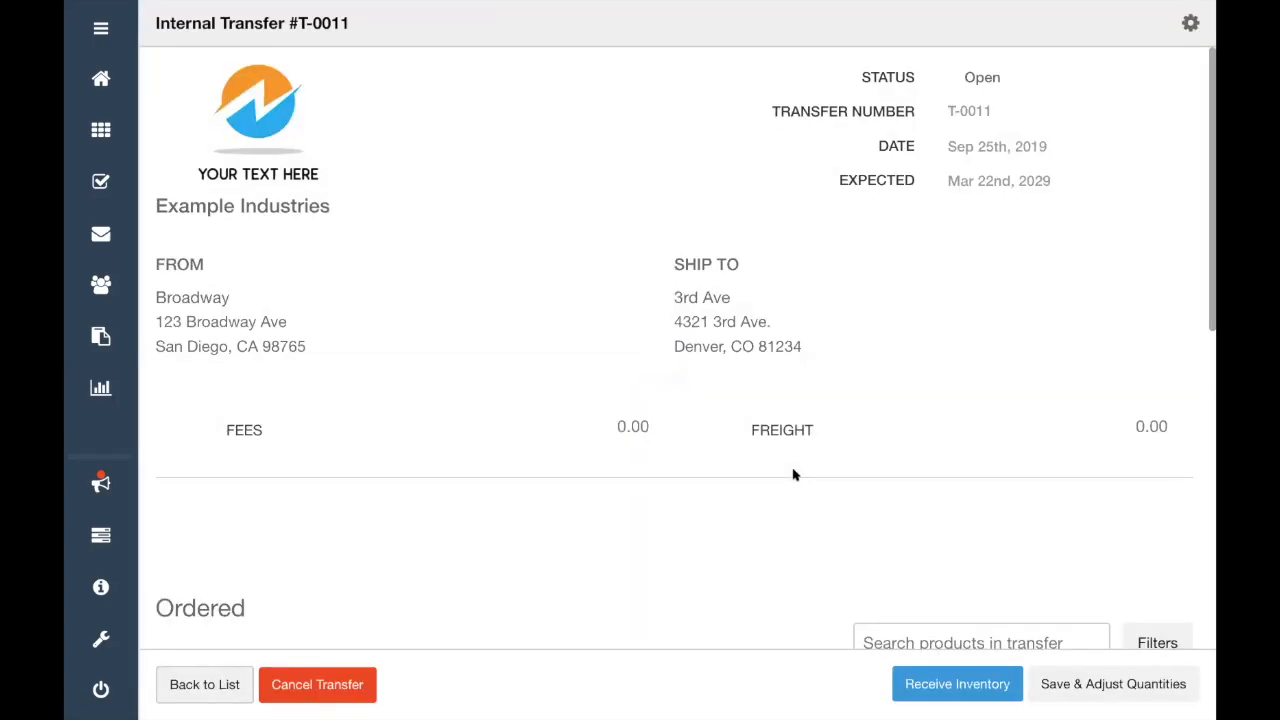
{"action": "scroll", "coordinate": [828, 518], "scroll_direction": "down", "scroll_amount": 5}
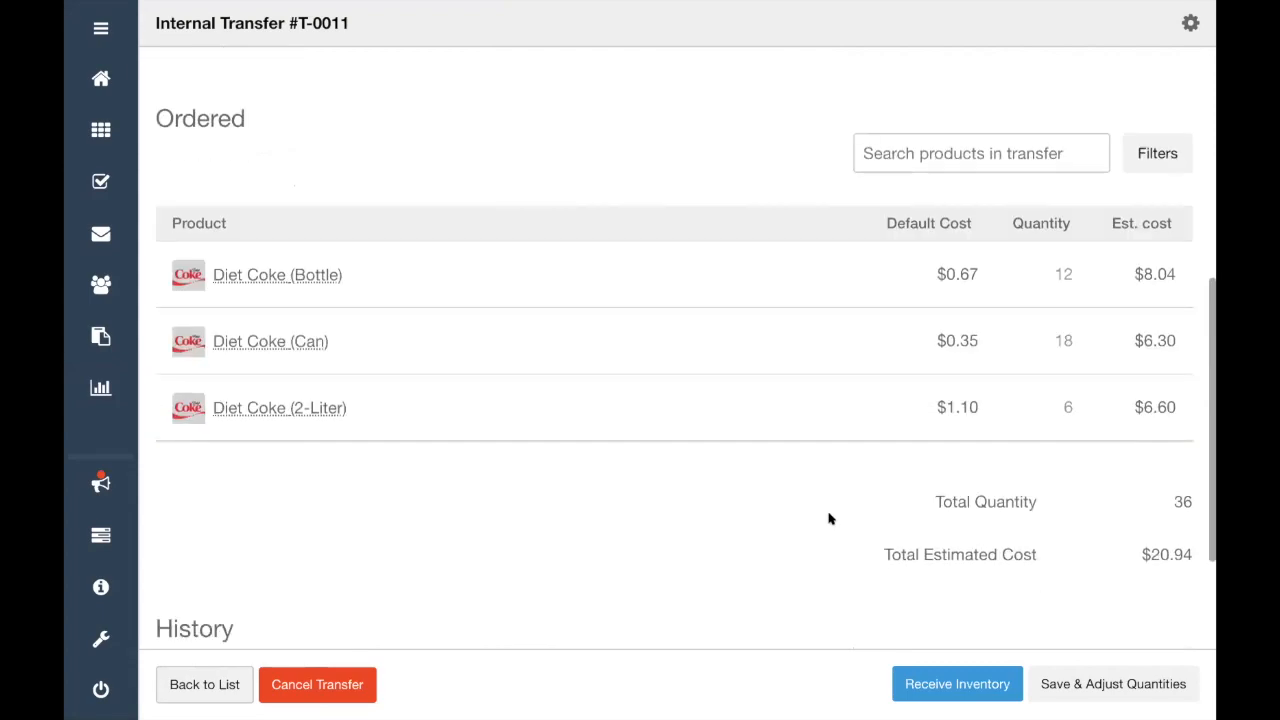
{"action": "scroll", "coordinate": [828, 518], "scroll_direction": "down", "scroll_amount": 2}
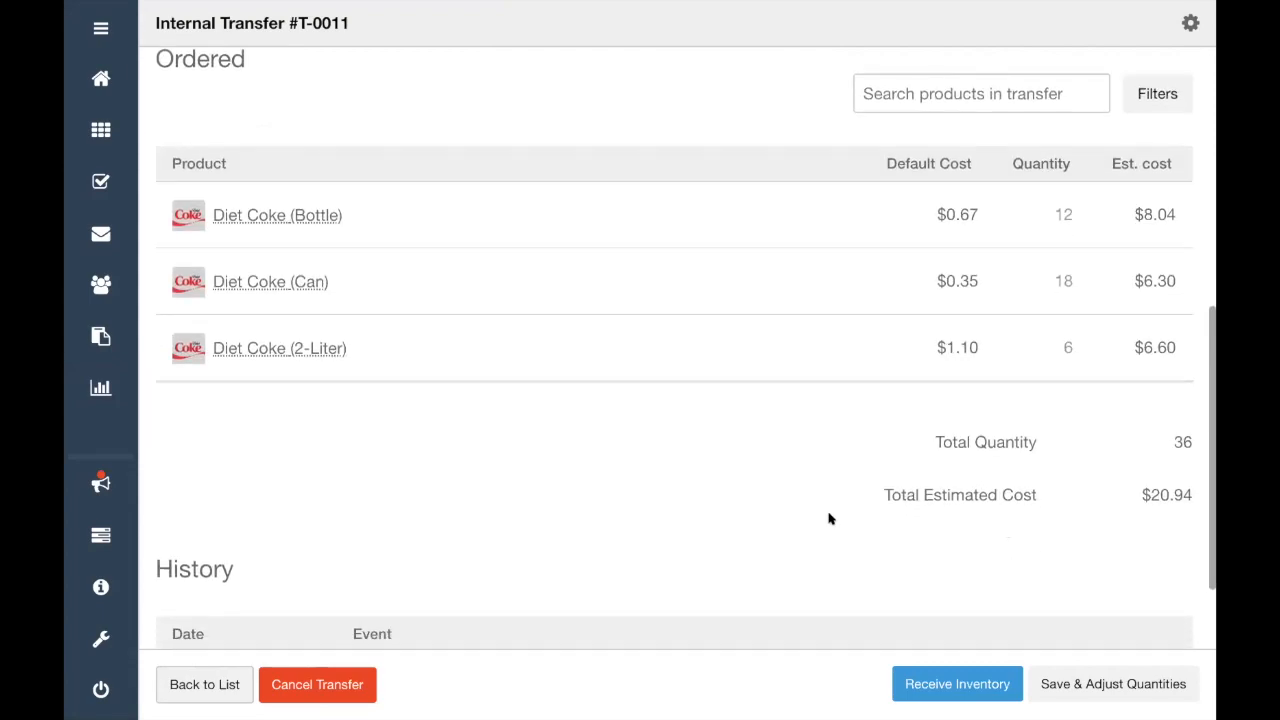
{"action": "scroll", "coordinate": [829, 517], "scroll_direction": "up", "scroll_amount": 1}
{"action": "scroll", "coordinate": [829, 517], "scroll_direction": "down", "scroll_amount": 1}
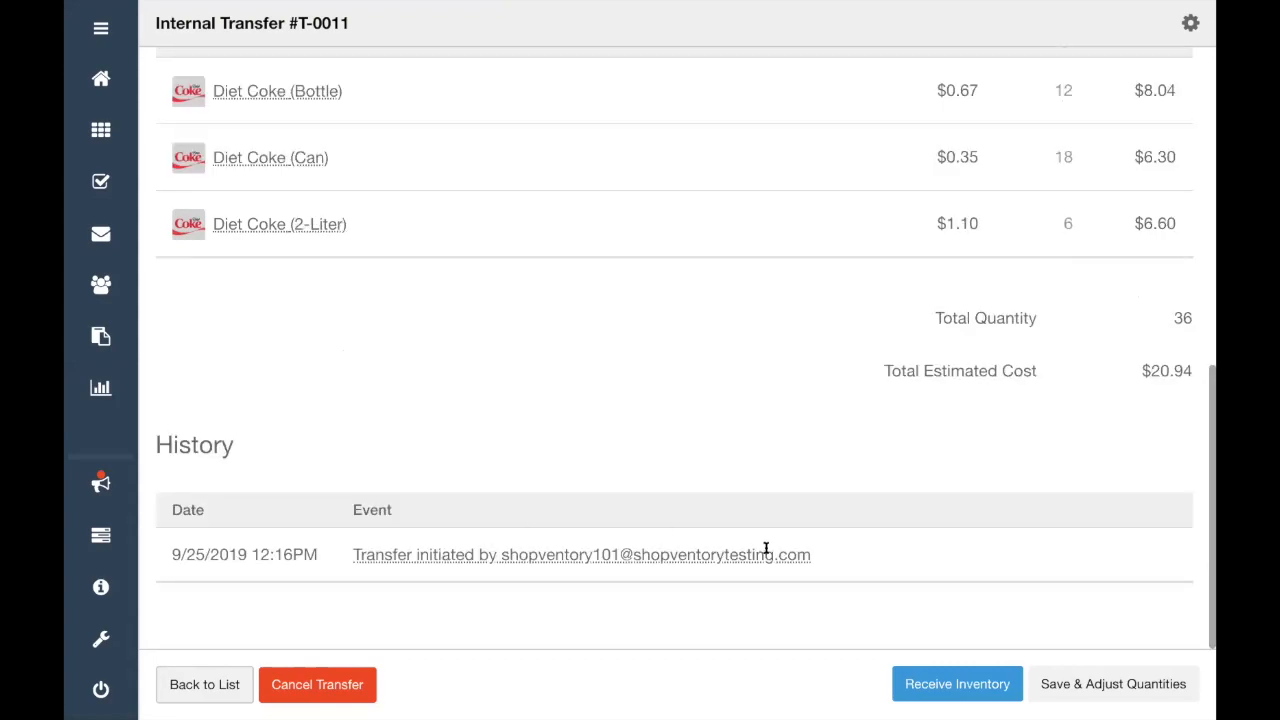
{"action": "scroll", "coordinate": [766, 546], "scroll_direction": "up", "scroll_amount": 7}
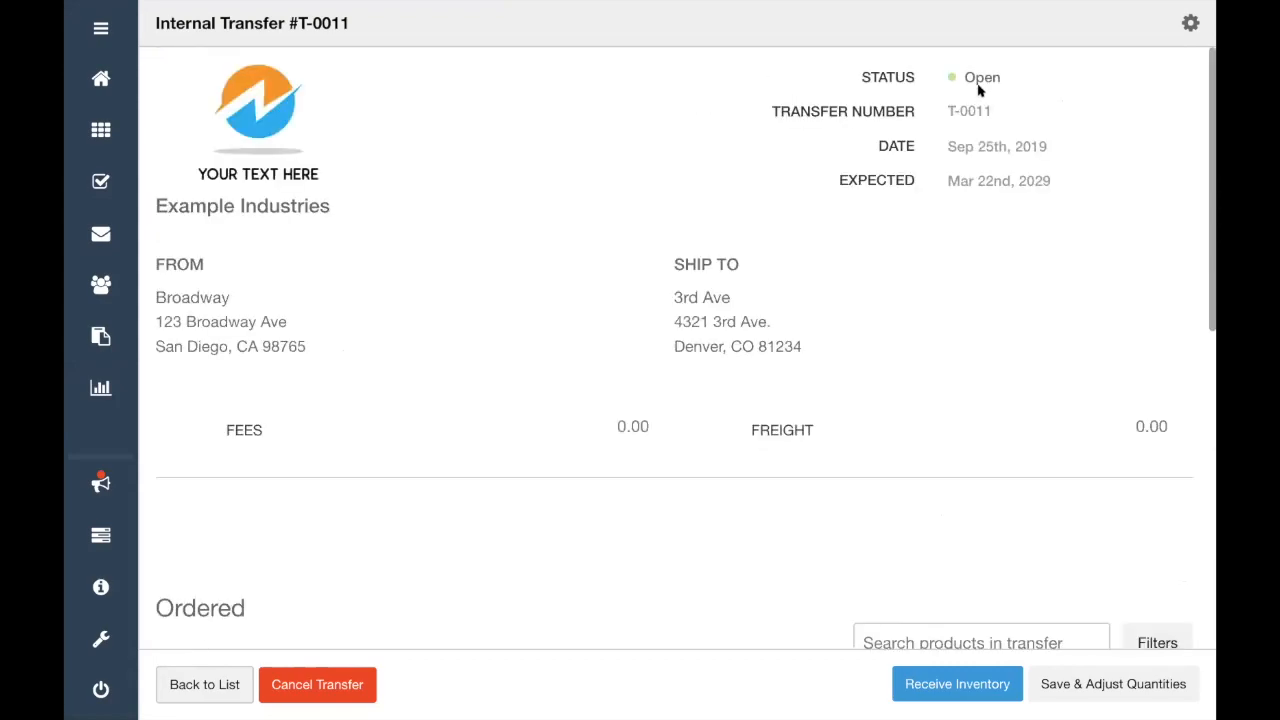
{"action": "left_click_drag", "start_coordinate": [945, 152], "coordinate": [1058, 200]}
{"action": "left_click", "coordinate": [768, 281]}
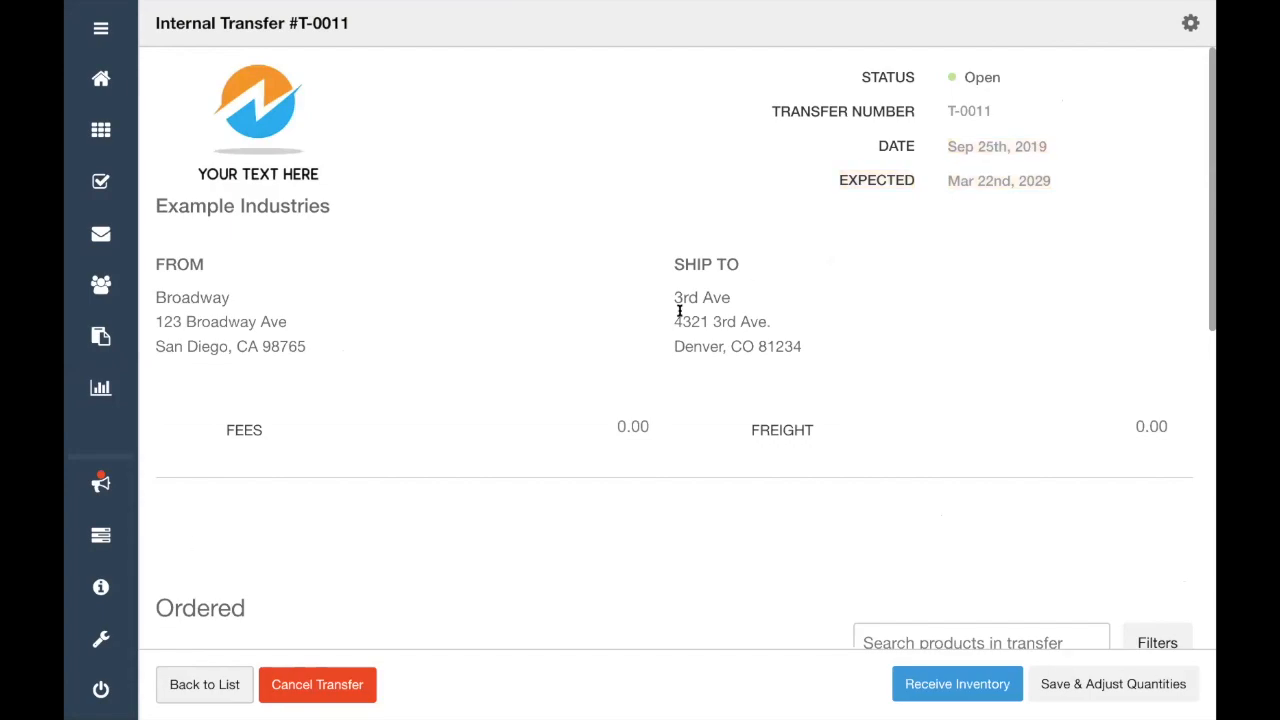
{"action": "left_click", "coordinate": [211, 699]}
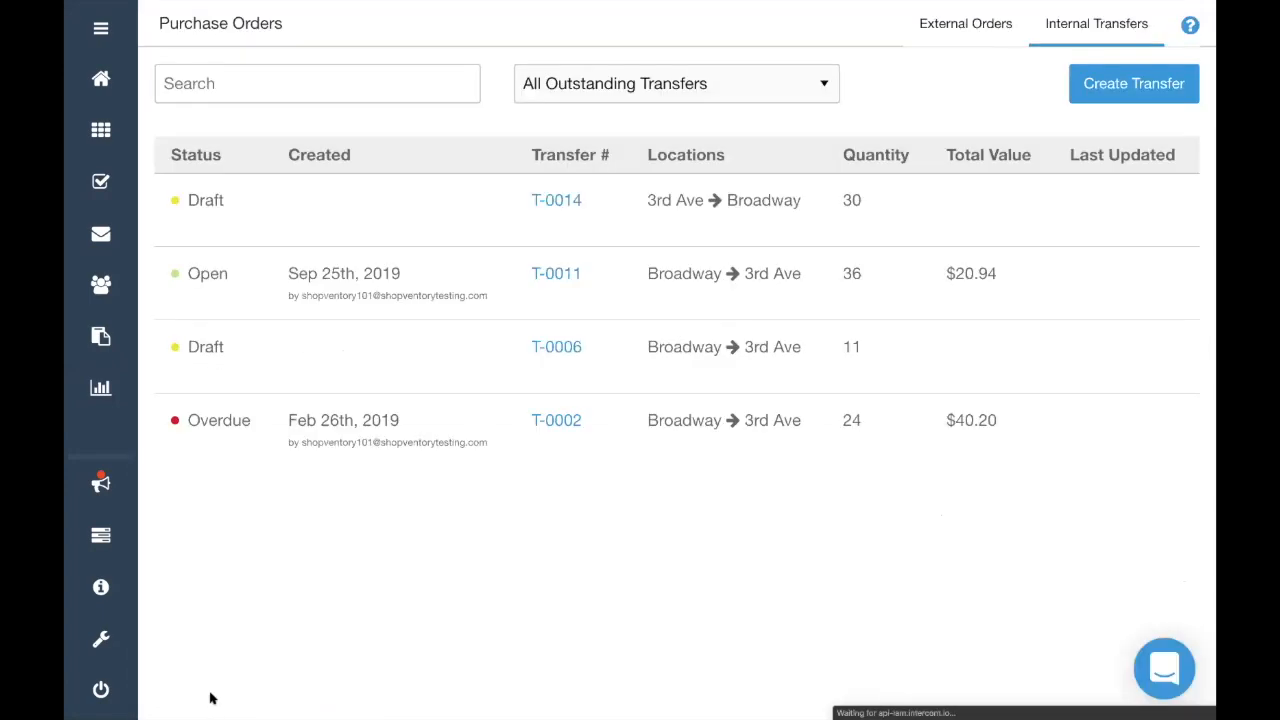
Check the overdue transfer's status, filter the internal transfers to Complete and look through the list
{"action": "double_click", "coordinate": [230, 415]}
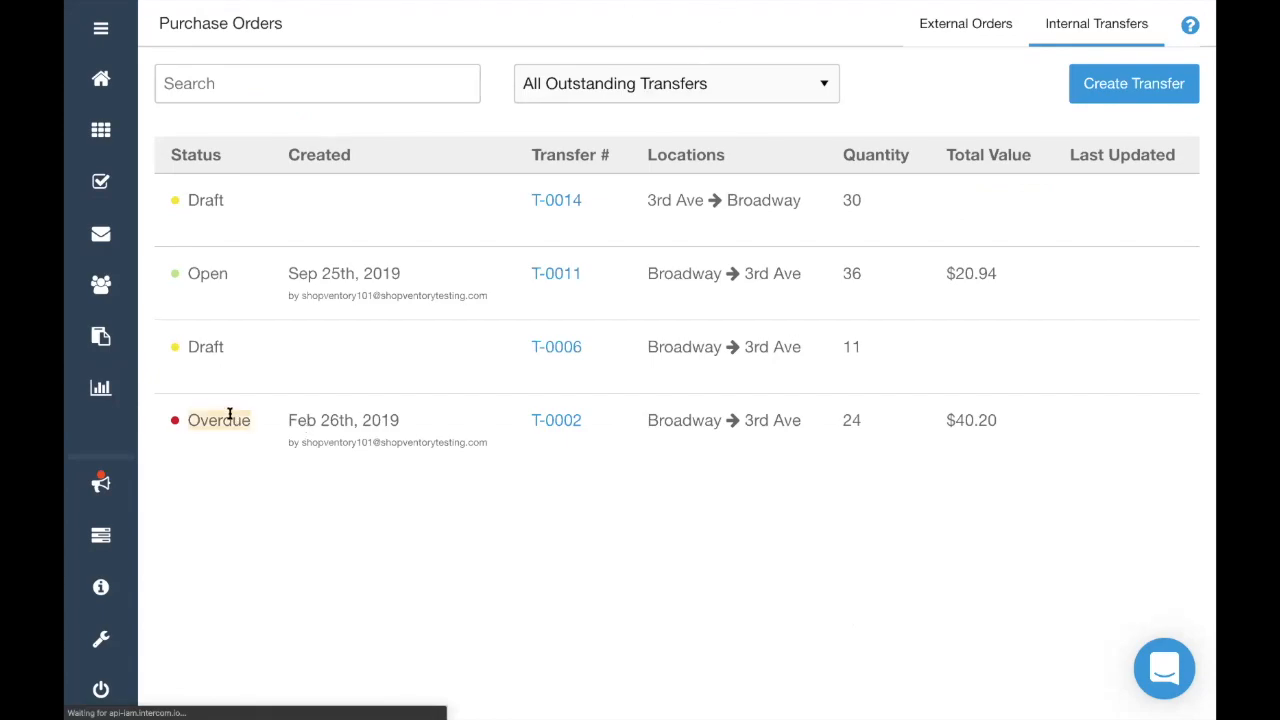
{"action": "left_click", "coordinate": [738, 77]}
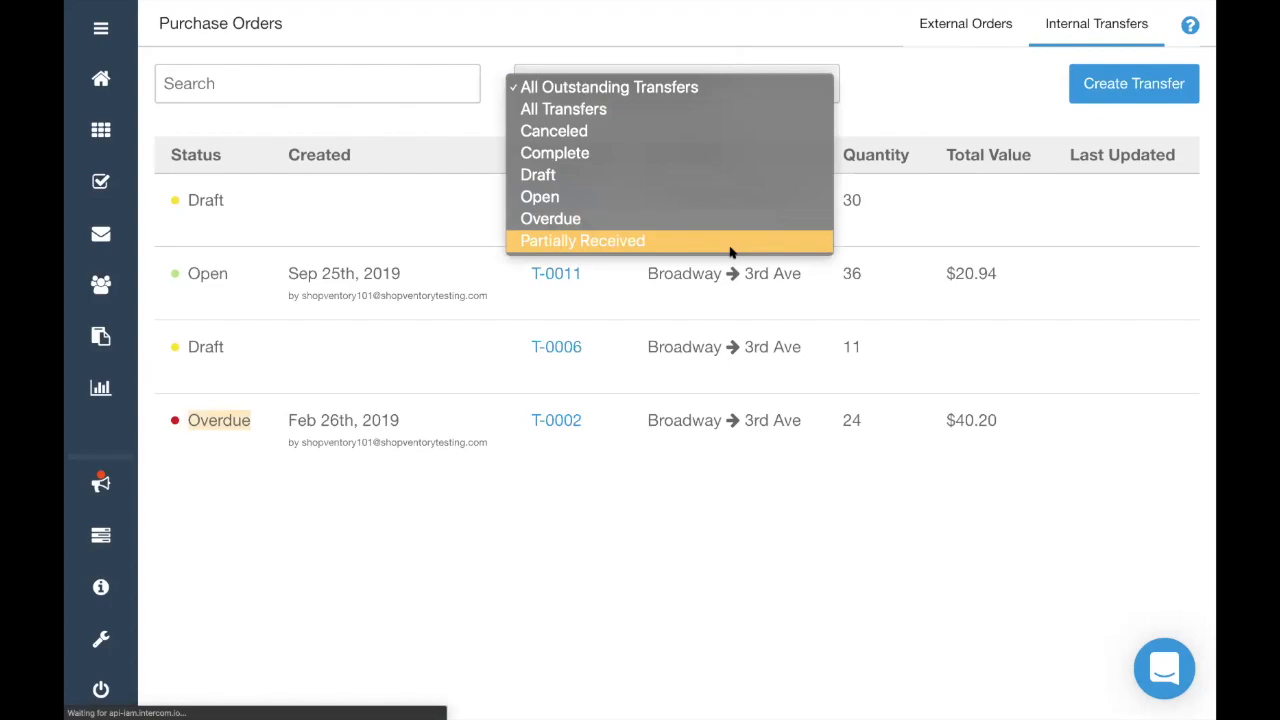
{"action": "left_click", "coordinate": [614, 152]}
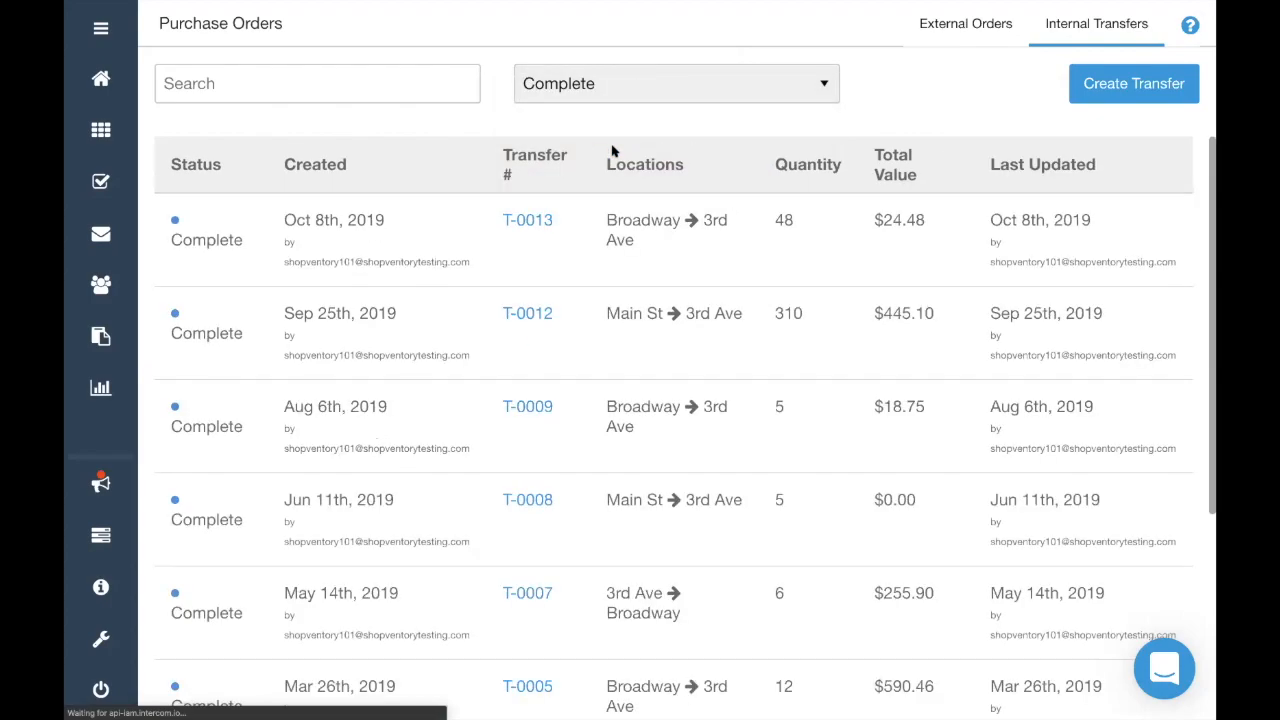
{"action": "scroll", "coordinate": [611, 490], "scroll_direction": "down", "scroll_amount": 3}
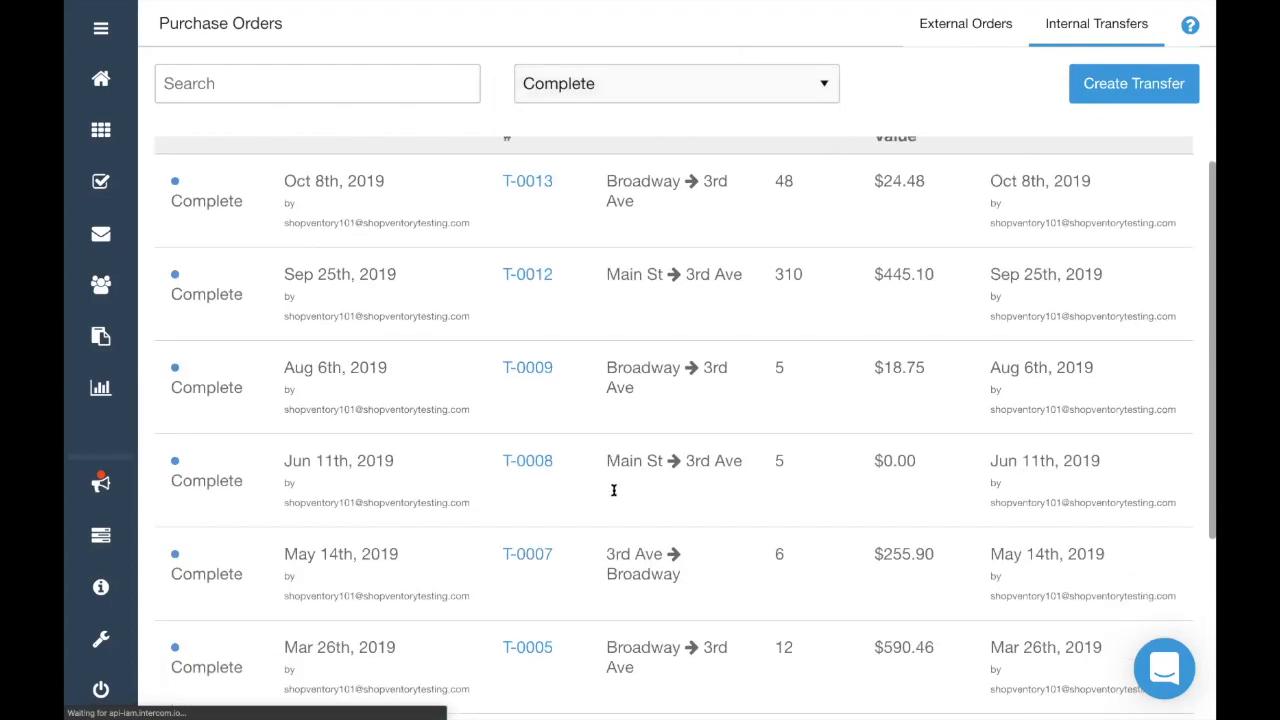
{"action": "scroll", "coordinate": [432, 320], "scroll_direction": "up", "scroll_amount": 3}
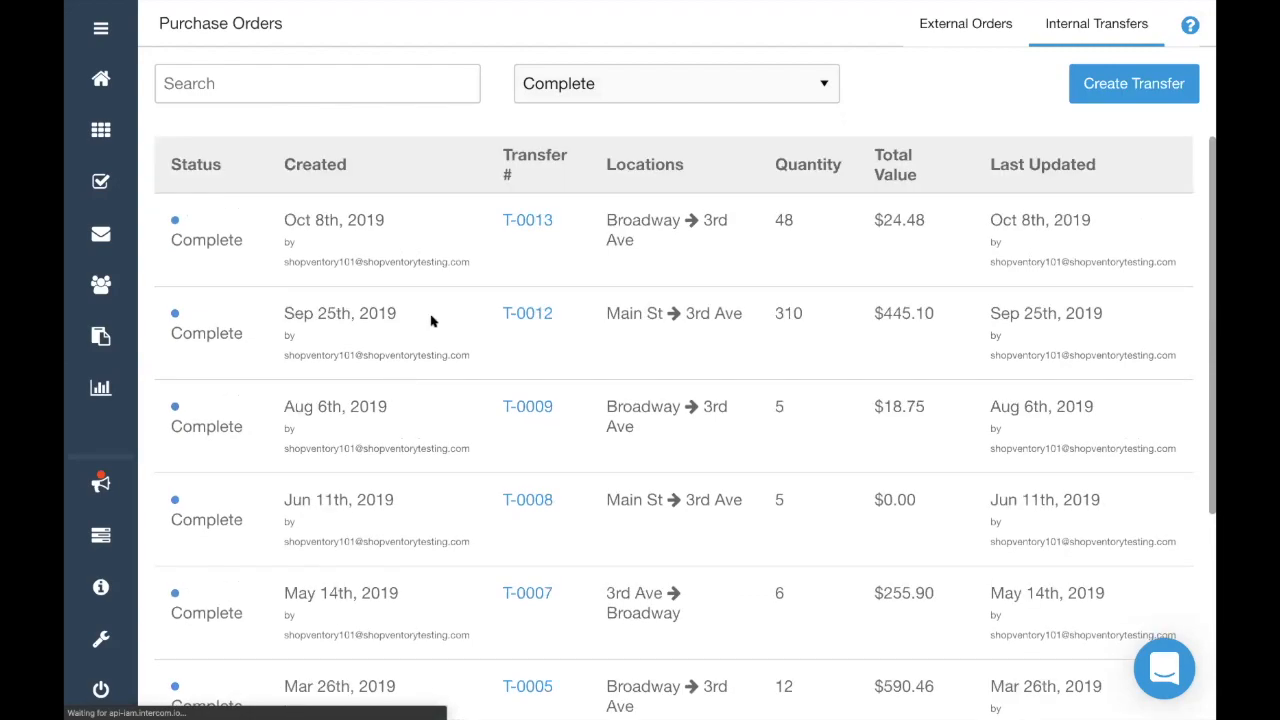
Open the completed transfer T-0013 and review its download, duplicate and SKU/barcode printing options
{"action": "left_click", "coordinate": [526, 229]}
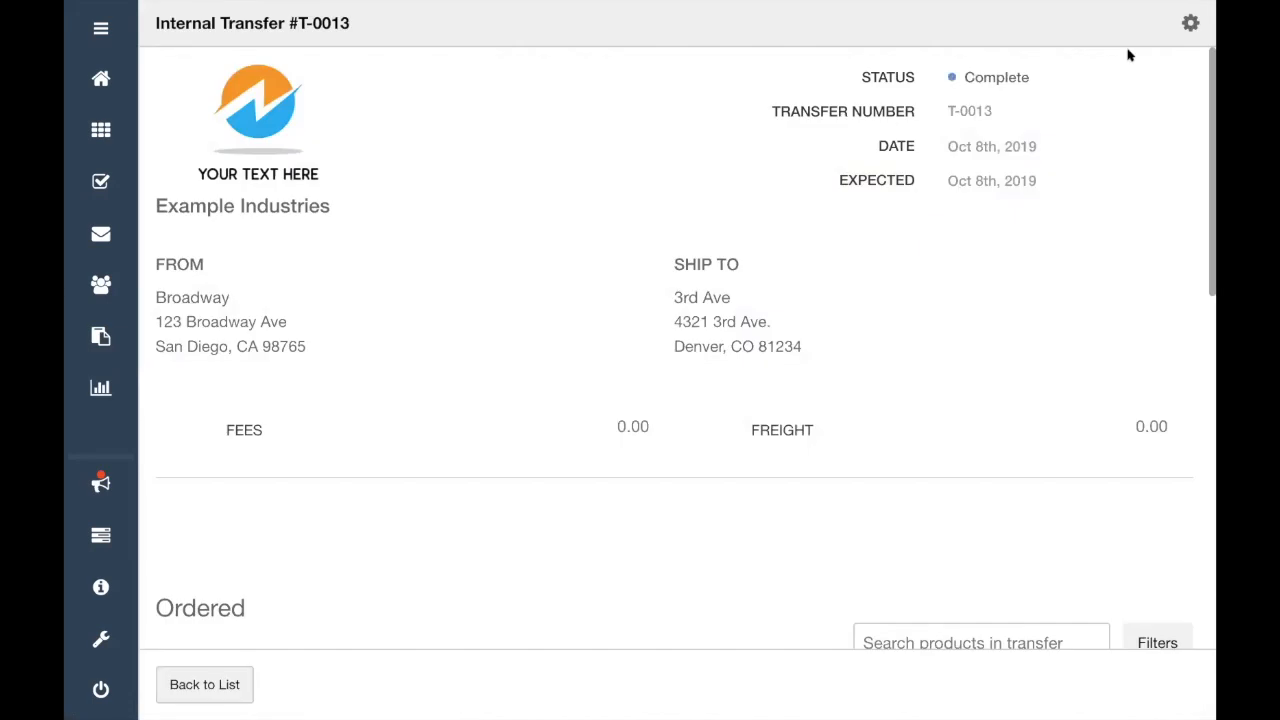
{"action": "left_click", "coordinate": [1190, 24]}
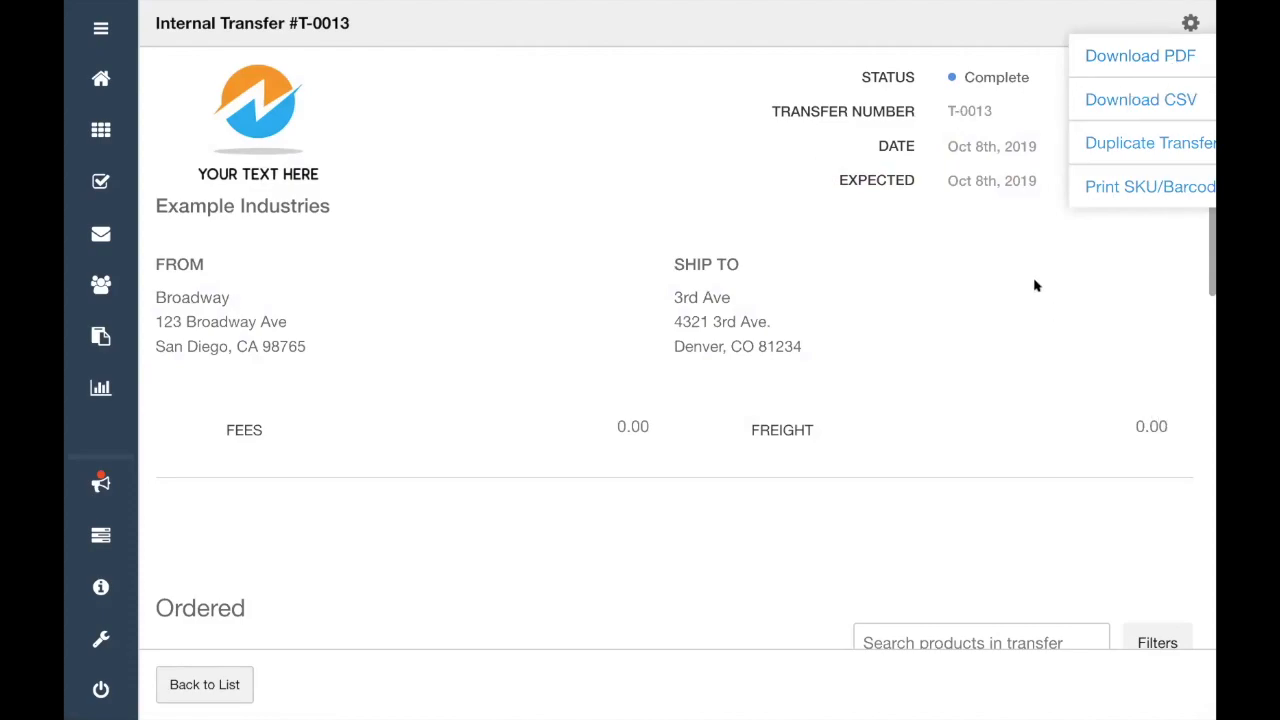
{"action": "left_click", "coordinate": [1189, 25]}
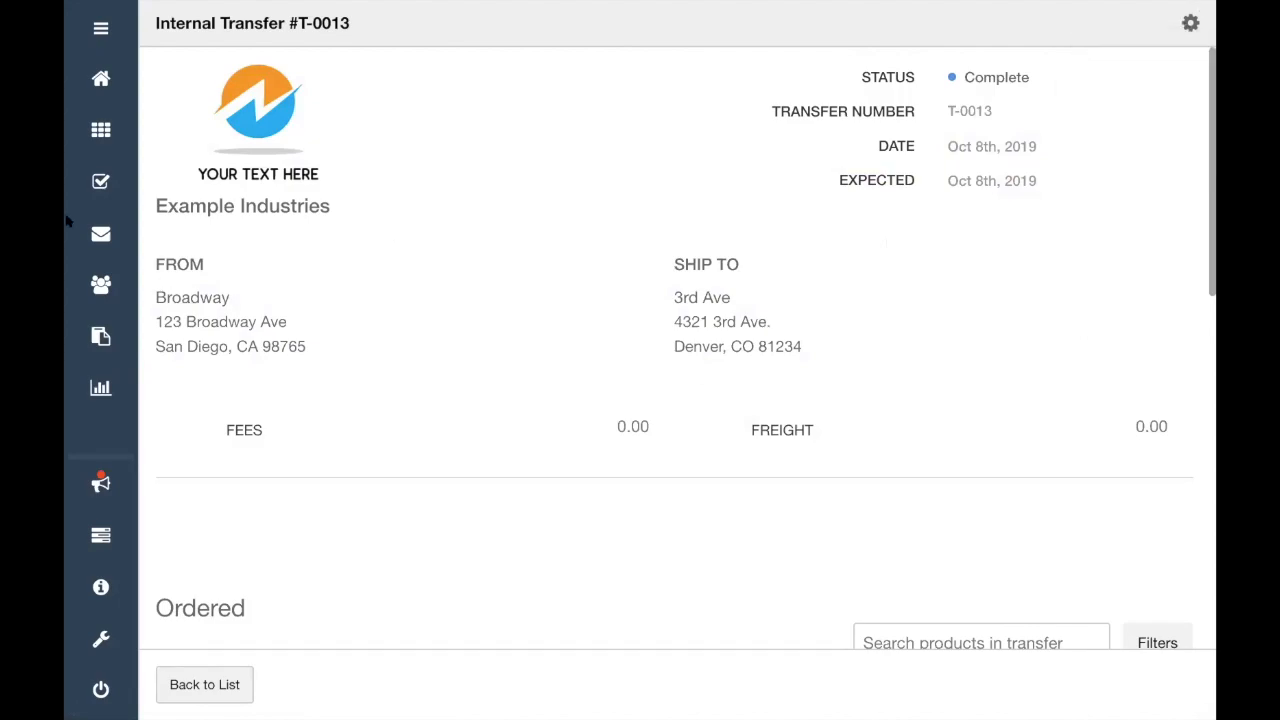
Start SKU/barcode label printing from the inventory with the 1 1/4" x 2 1/4" Dymo Multi-Purpose 30334 label roll and the 3rd Ave location
{"action": "left_click", "coordinate": [101, 133]}
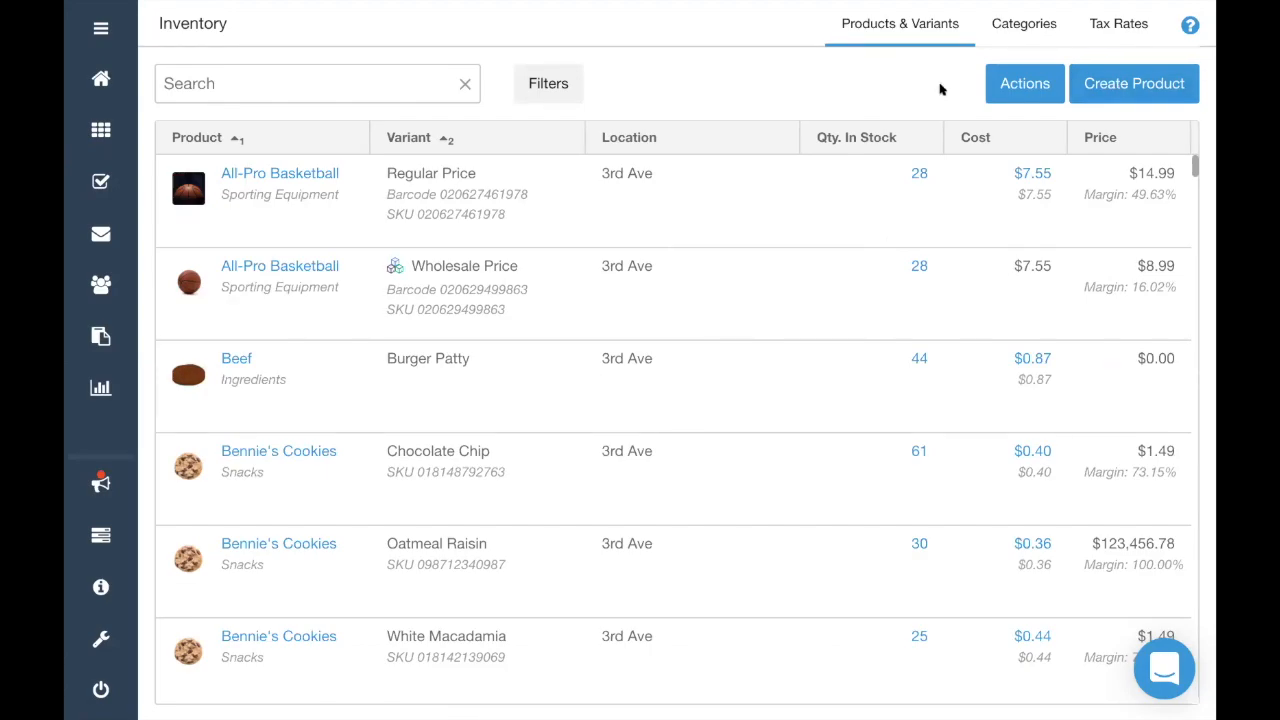
{"action": "left_click", "coordinate": [1009, 92]}
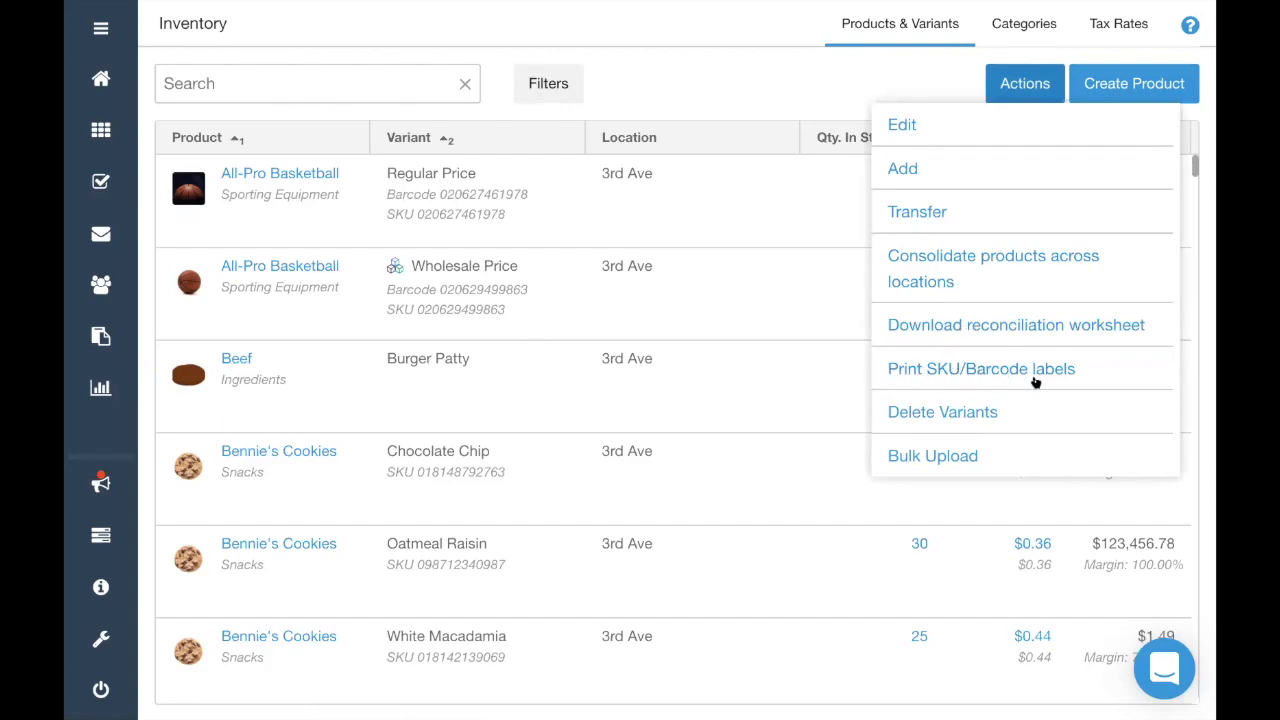
{"action": "left_click", "coordinate": [928, 372]}
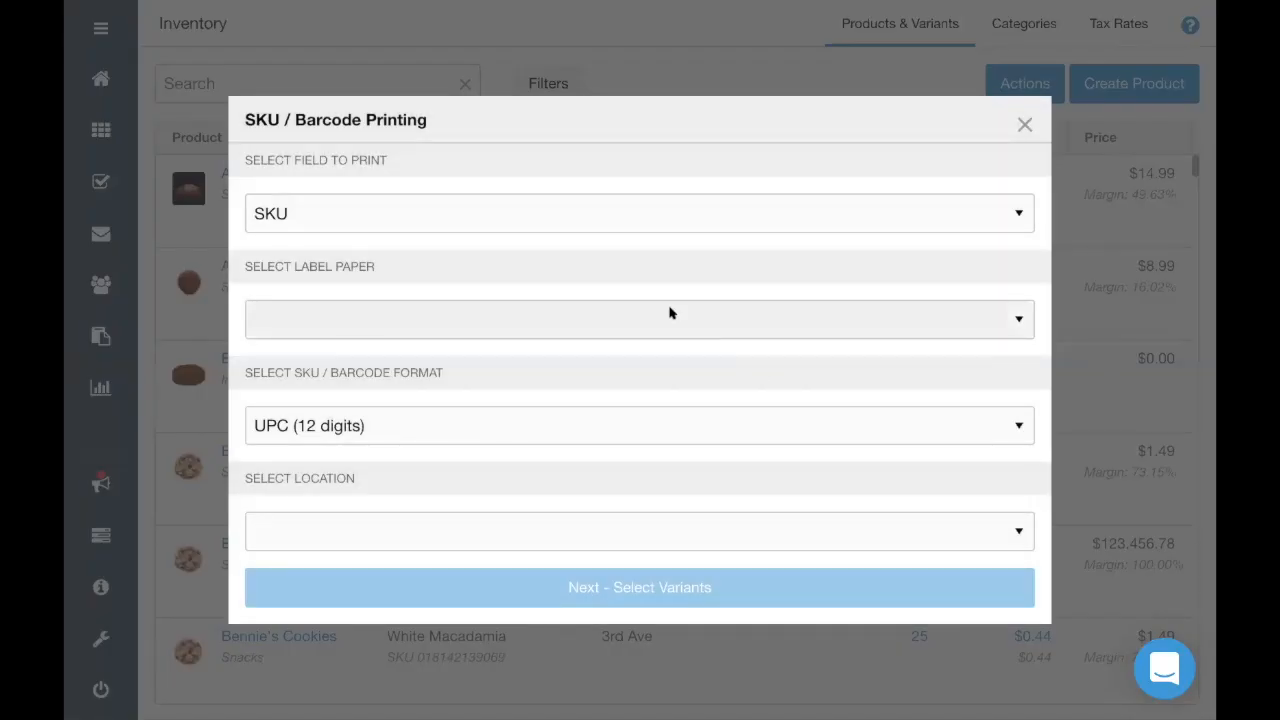
{"action": "left_click", "coordinate": [671, 312]}
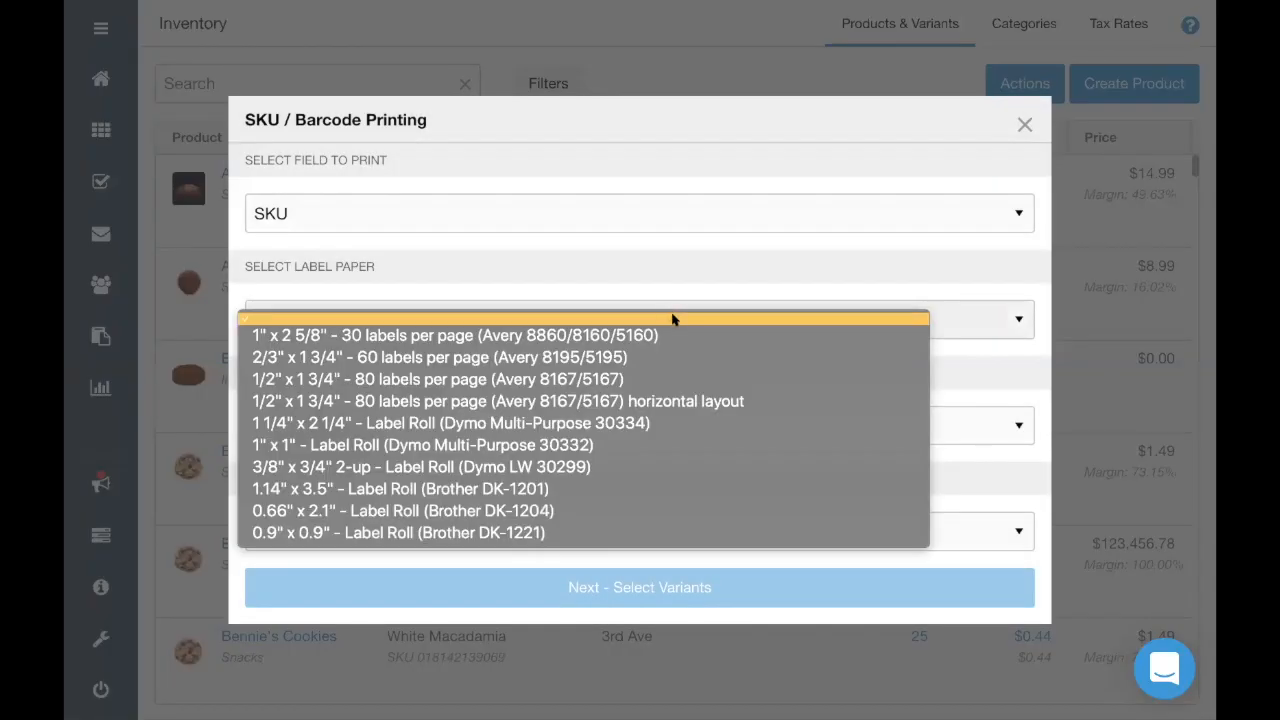
{"action": "left_click", "coordinate": [627, 425]}
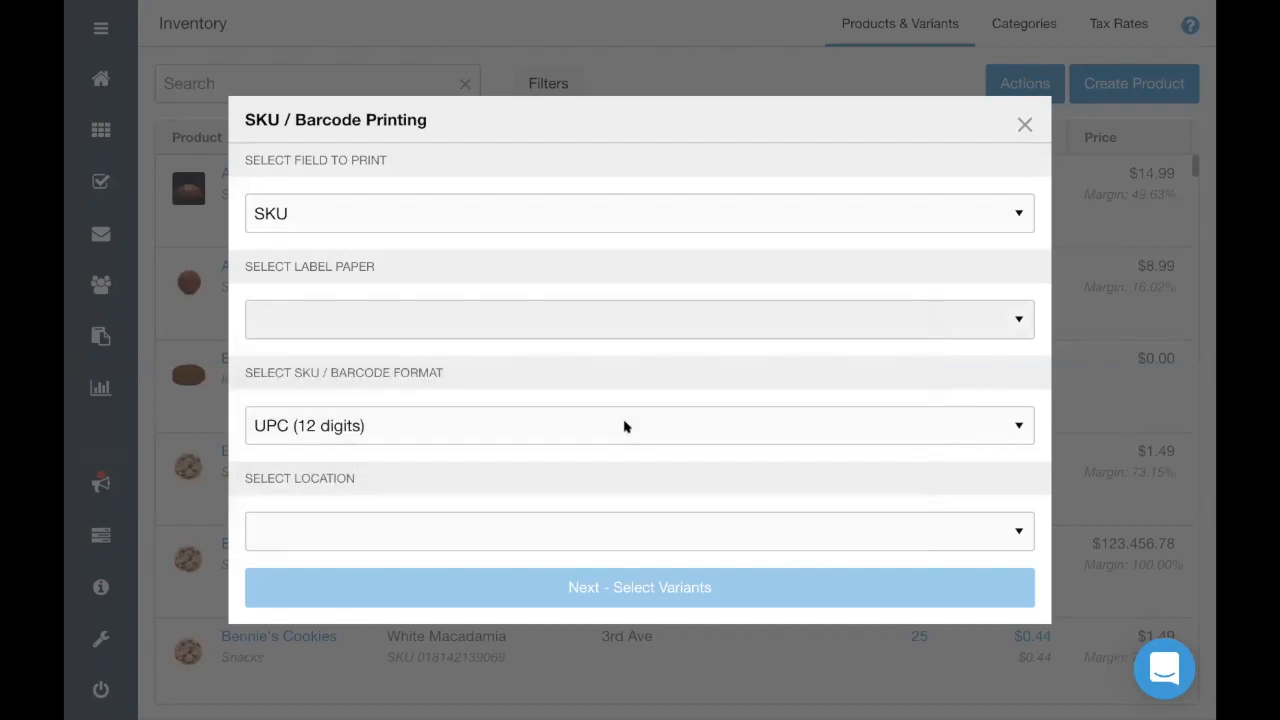
{"action": "left_click", "coordinate": [441, 531]}
{"action": "left_click", "coordinate": [411, 549]}
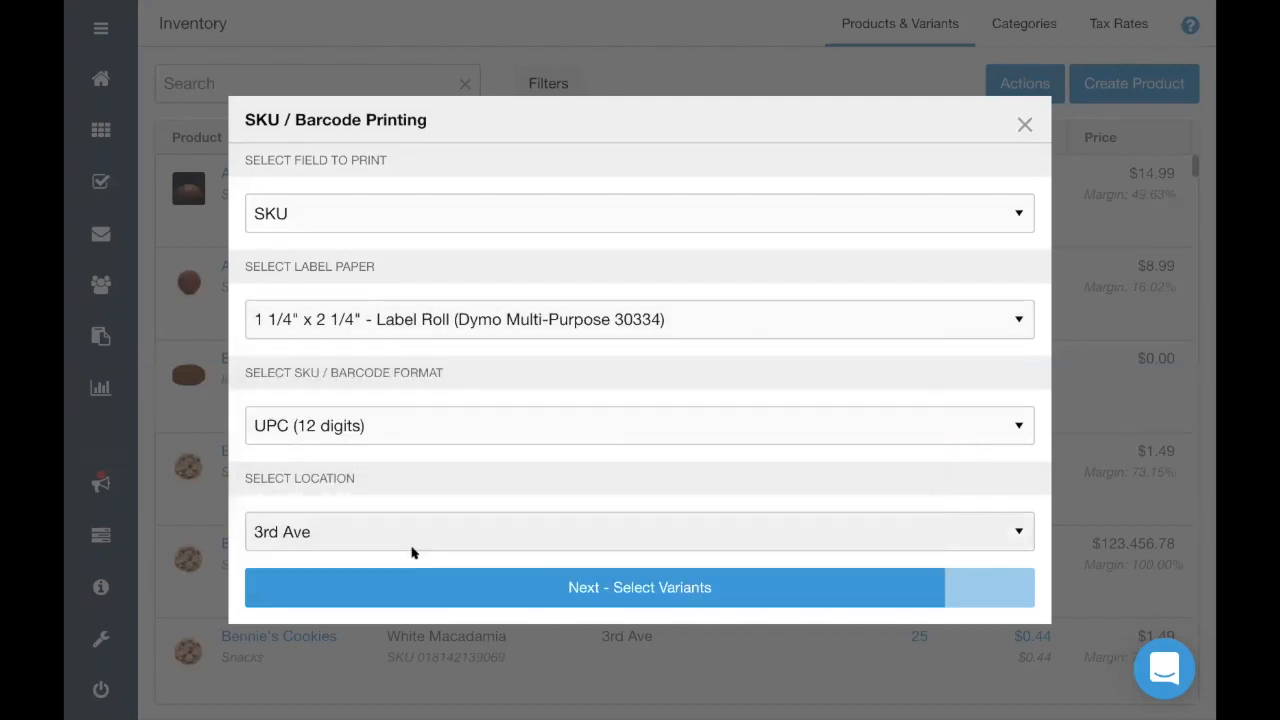
Try the 1" x 1" Dymo Multi-Purpose 30332 label paper and return to the 1 1/4" x 2 1/4" Dymo 30334 roll
{"action": "left_click", "coordinate": [535, 597]}
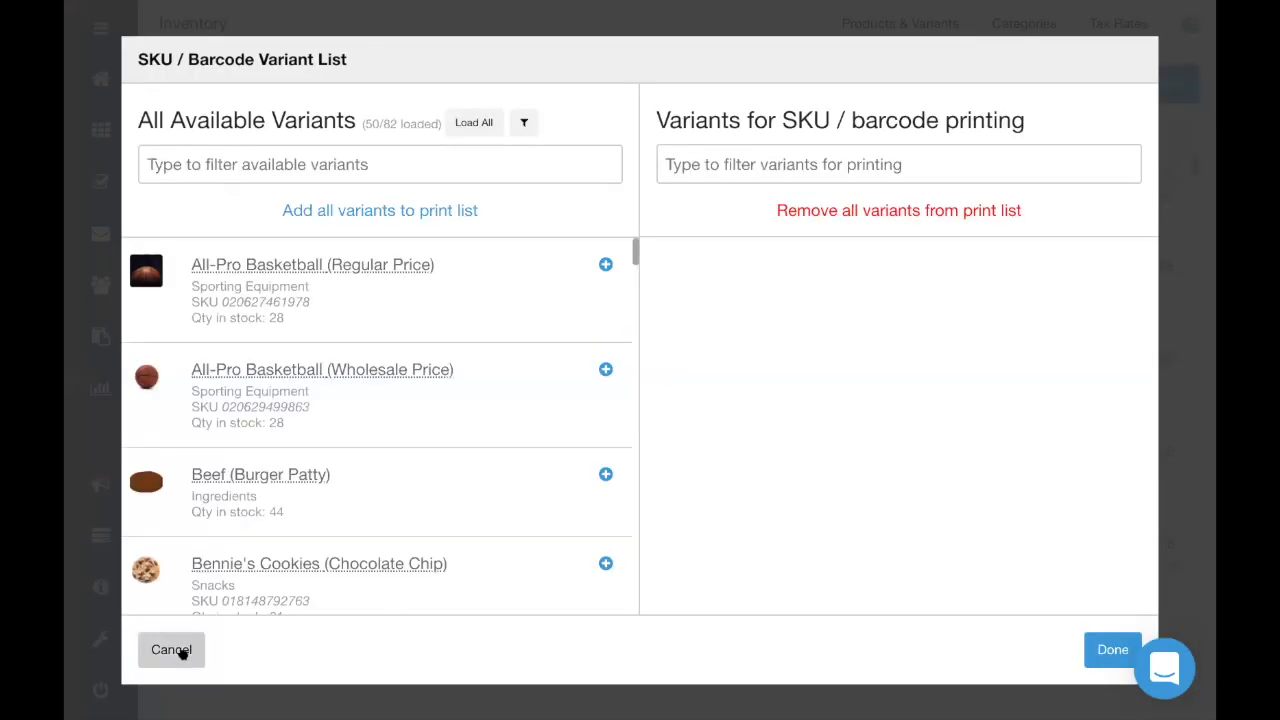
{"action": "left_click", "coordinate": [171, 650]}
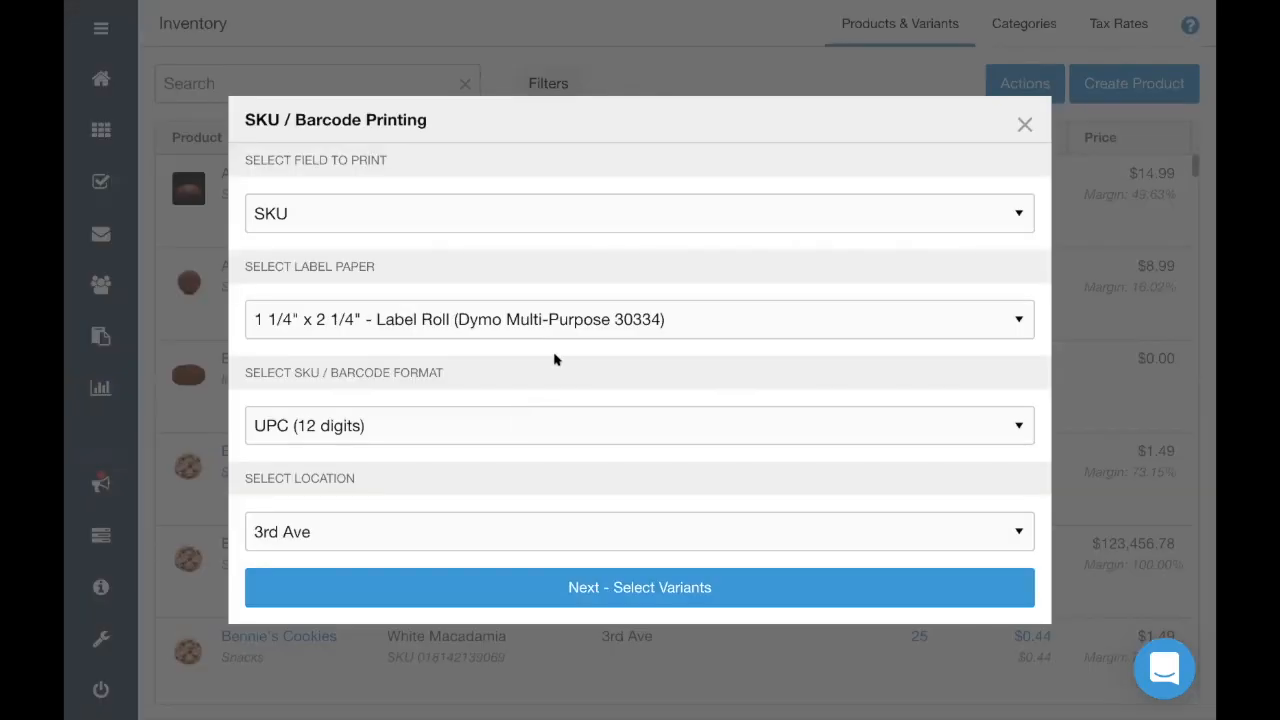
{"action": "left_click", "coordinate": [557, 319]}
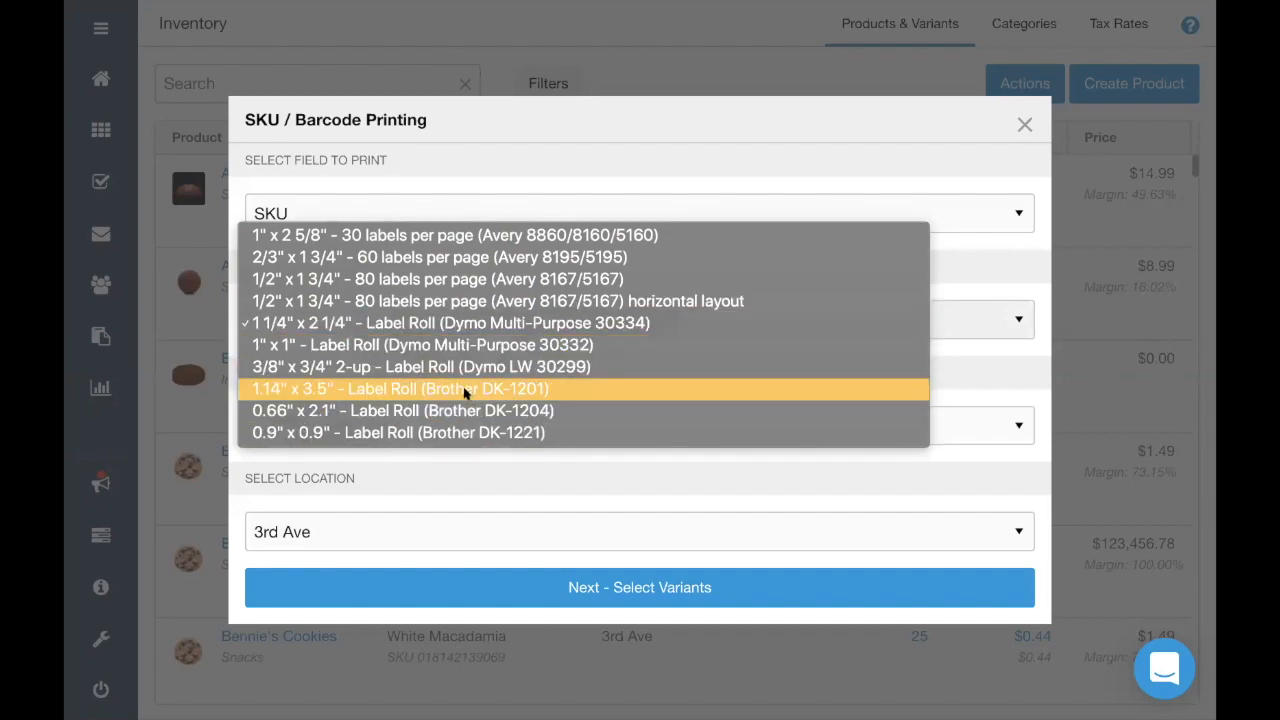
{"action": "left_click", "coordinate": [557, 345]}
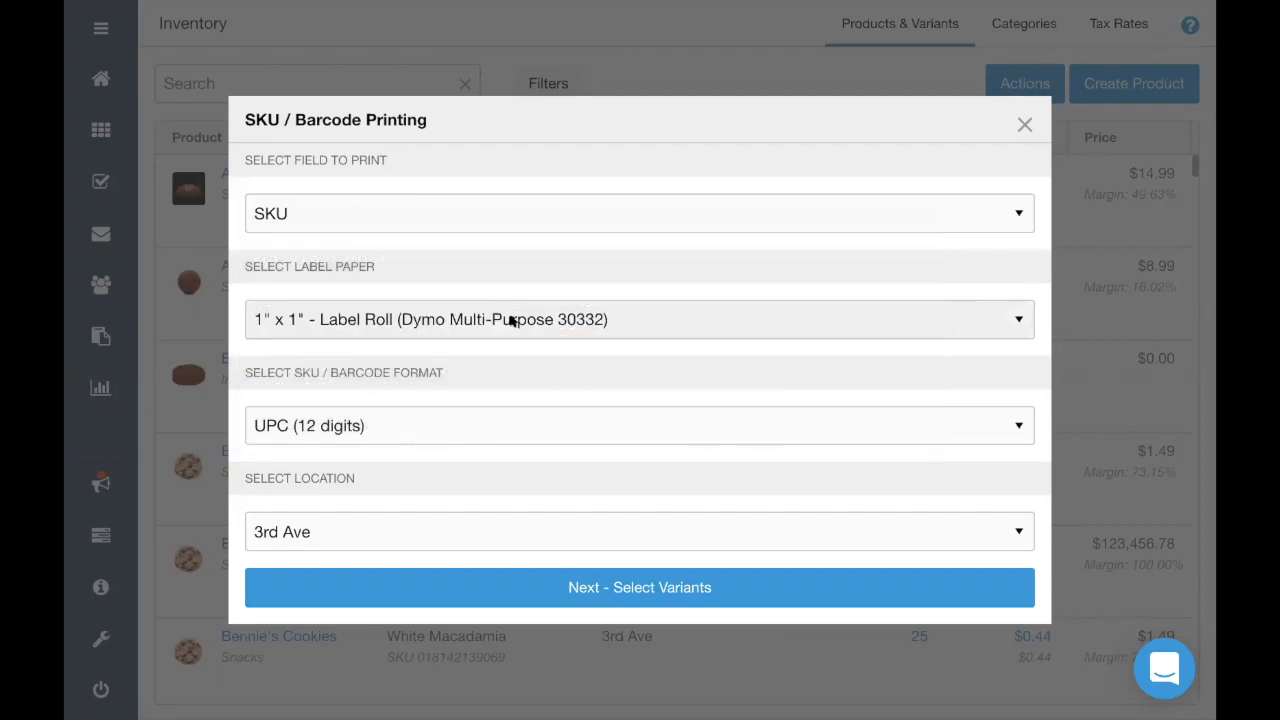
{"action": "left_click", "coordinate": [509, 320]}
{"action": "left_click", "coordinate": [487, 303]}
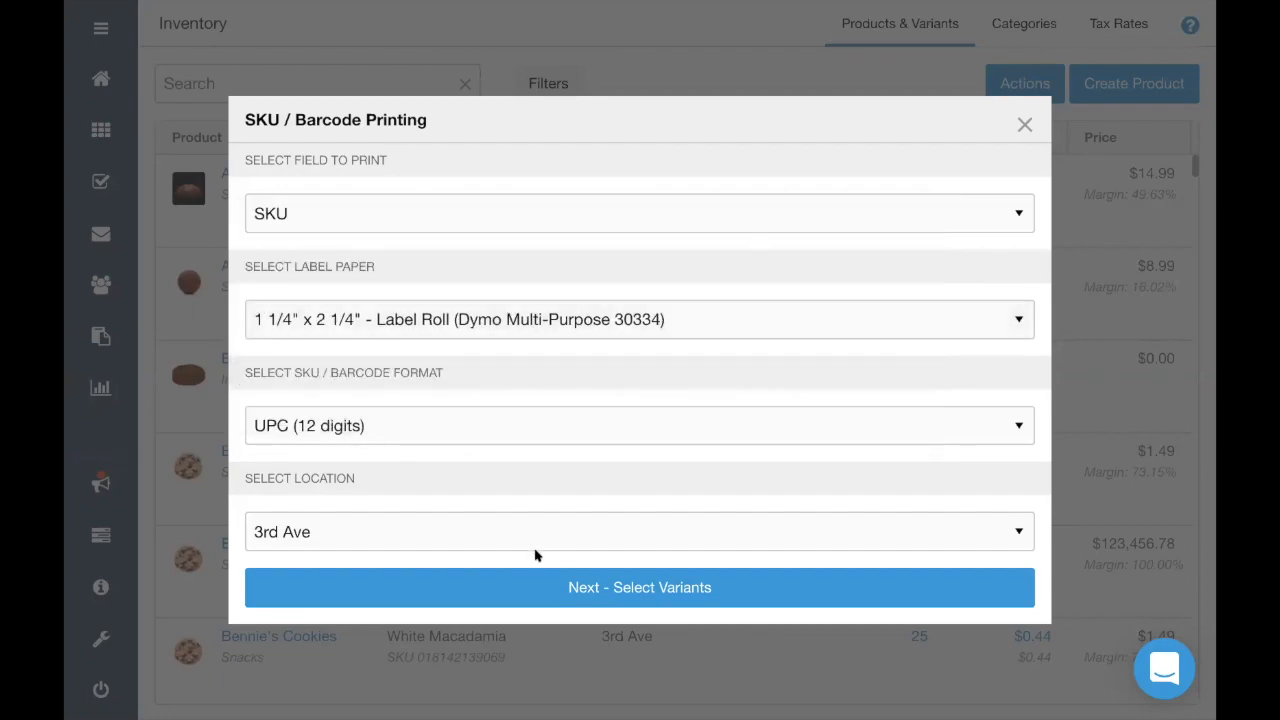
Continue to the variant selection and filter the available variants to the Clothing category
{"action": "left_click", "coordinate": [432, 600]}
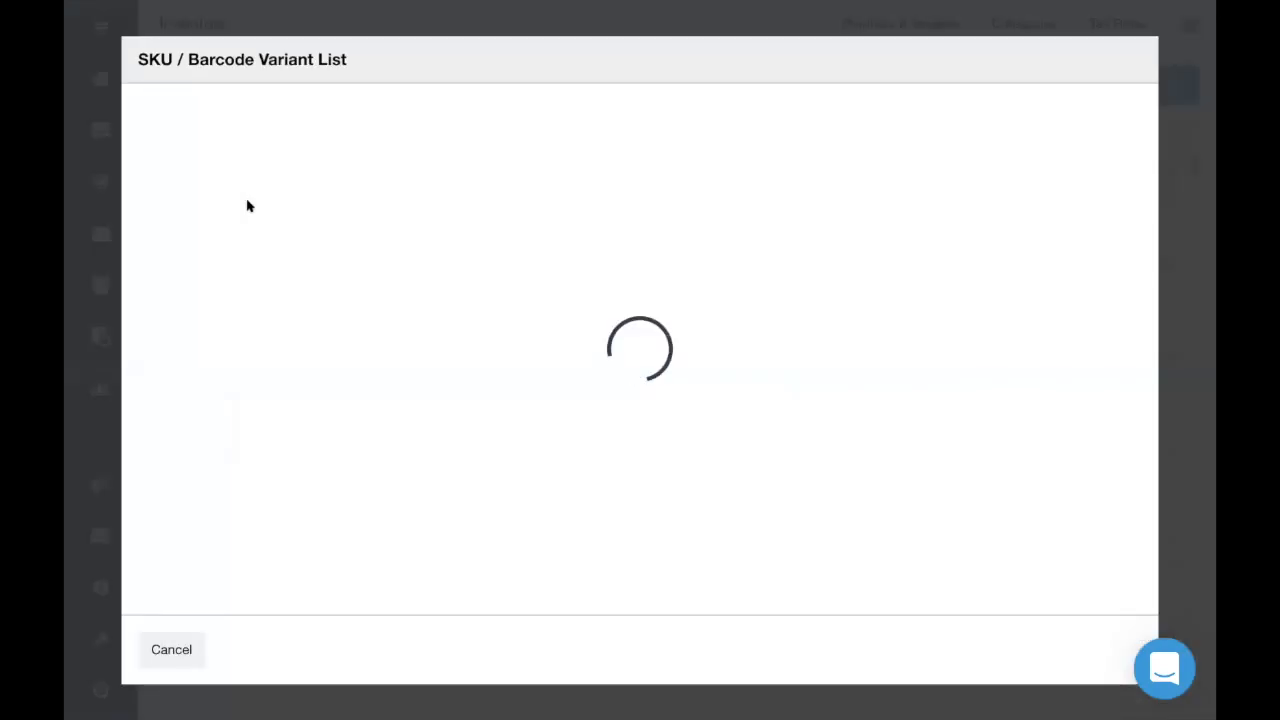
{"action": "left_click", "coordinate": [330, 172]}
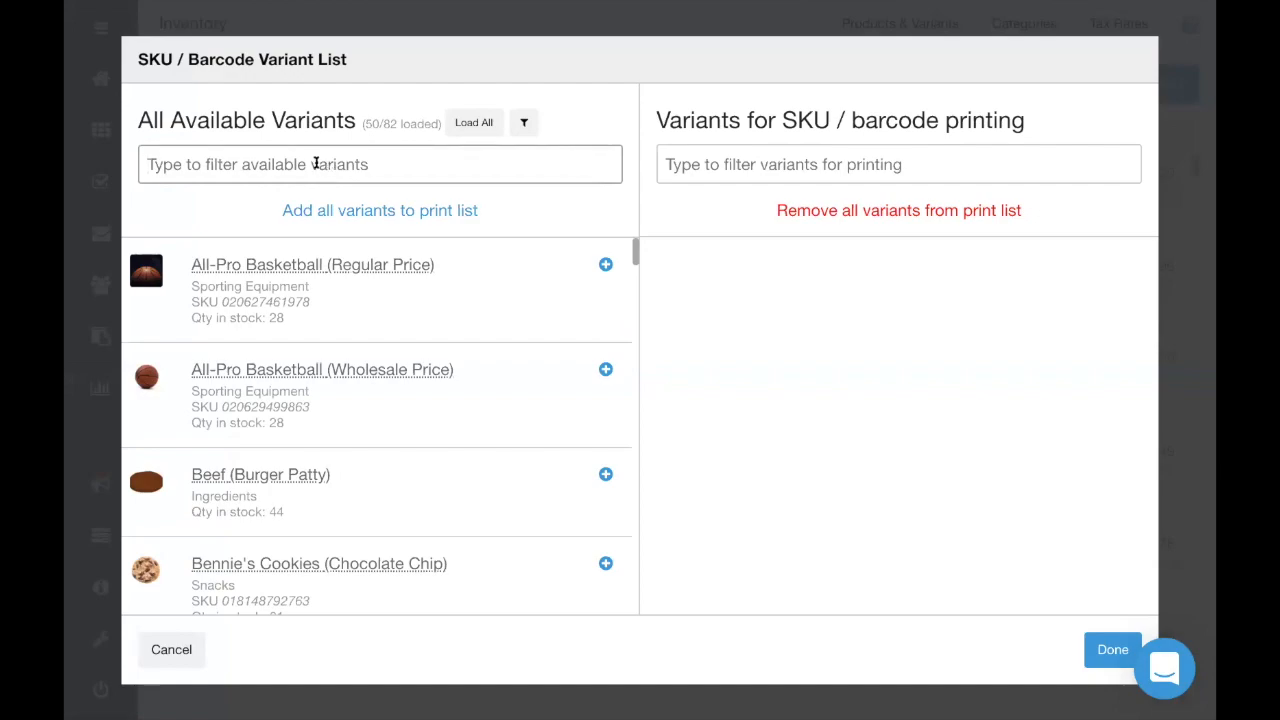
{"action": "left_click_drag", "start_coordinate": [257, 123], "coordinate": [506, 140]}
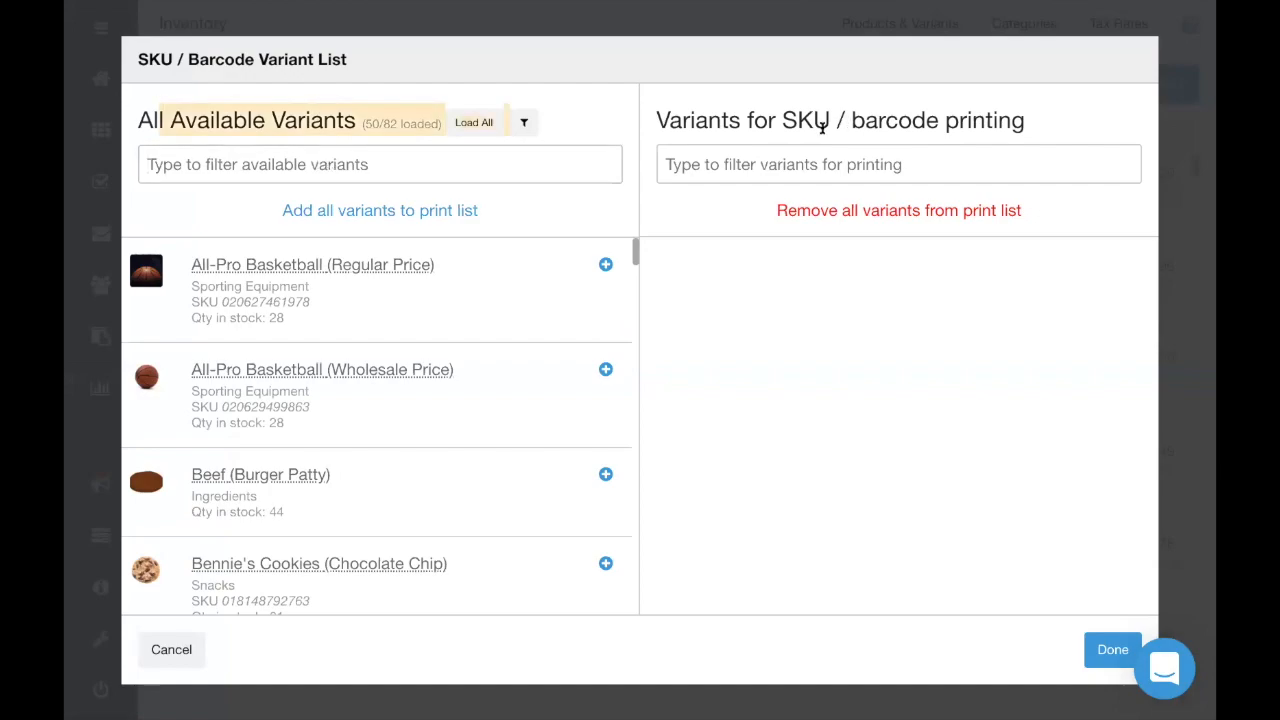
{"action": "left_click_drag", "start_coordinate": [800, 122], "coordinate": [912, 122]}
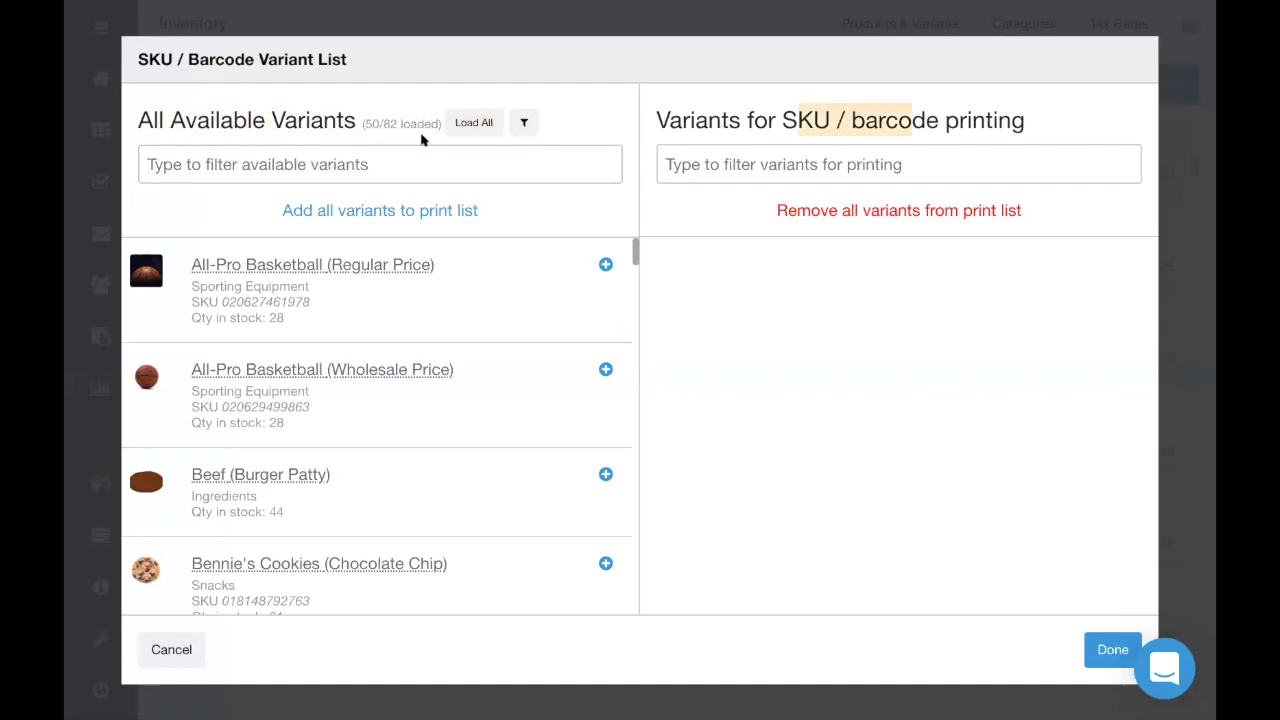
{"action": "left_click", "coordinate": [528, 128]}
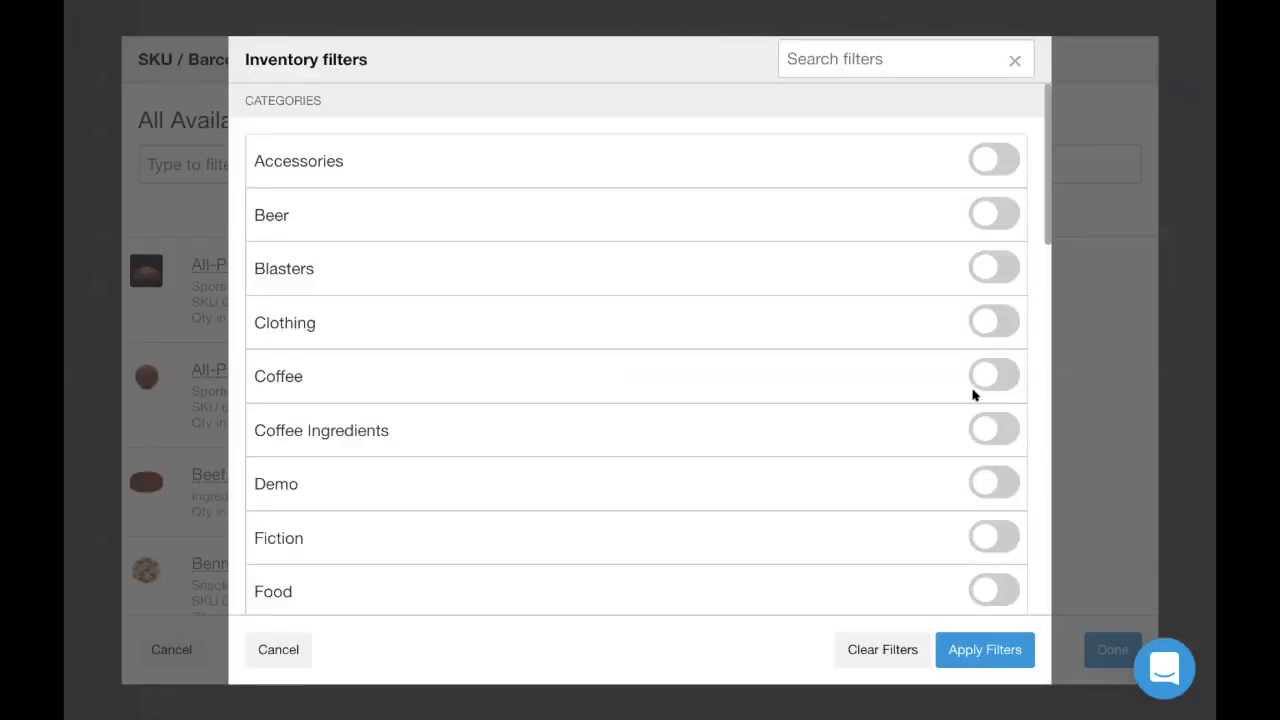
{"action": "left_click", "coordinate": [980, 321]}
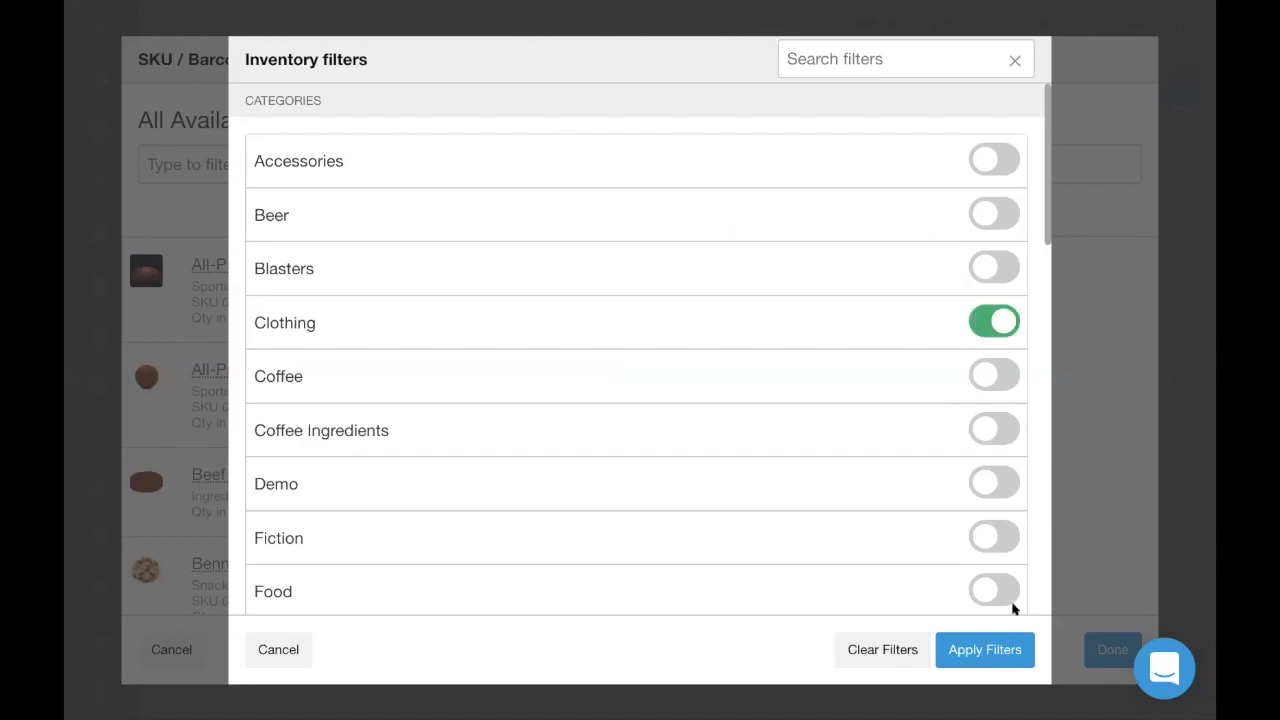
{"action": "left_click", "coordinate": [985, 650]}
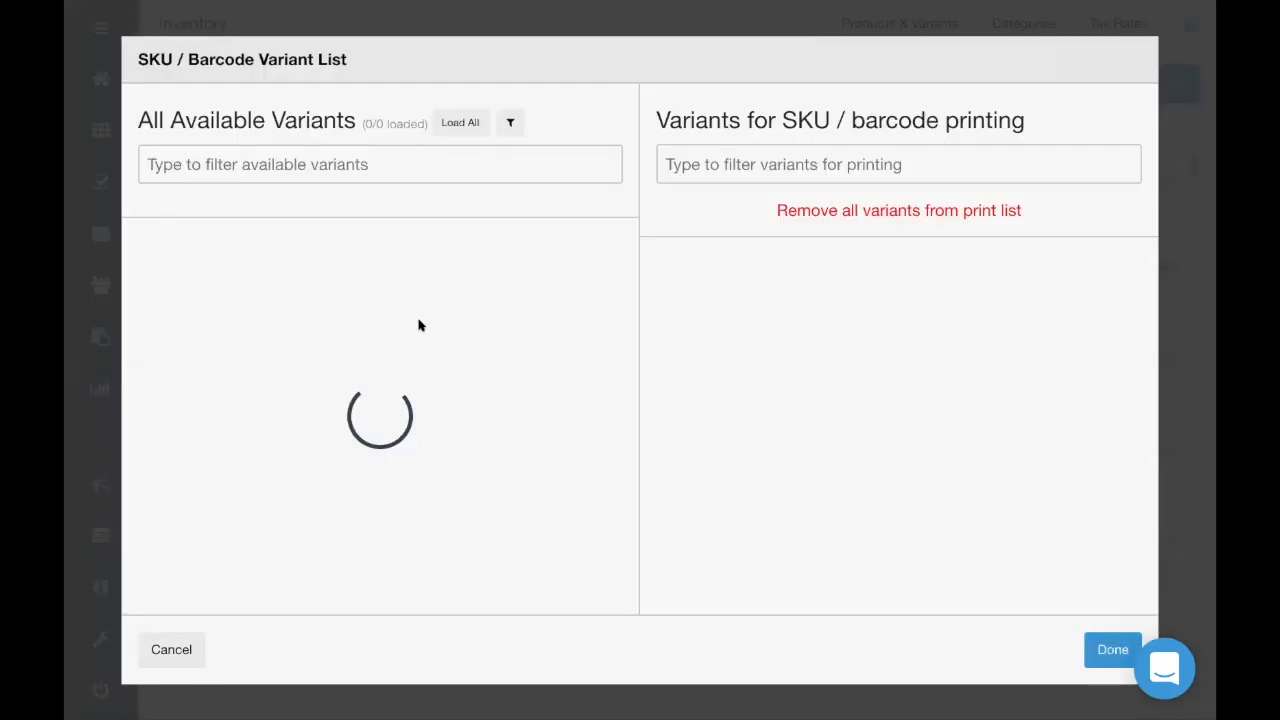
Look through the clothing variants, add the Ditsy Shirred Midi Dress (Black - Large) to the print list and remove it
{"action": "scroll", "coordinate": [494, 329], "scroll_direction": "down", "scroll_amount": 4}
{"action": "scroll", "coordinate": [494, 329], "scroll_direction": "up", "scroll_amount": 4}
{"action": "left_click", "coordinate": [605, 265]}
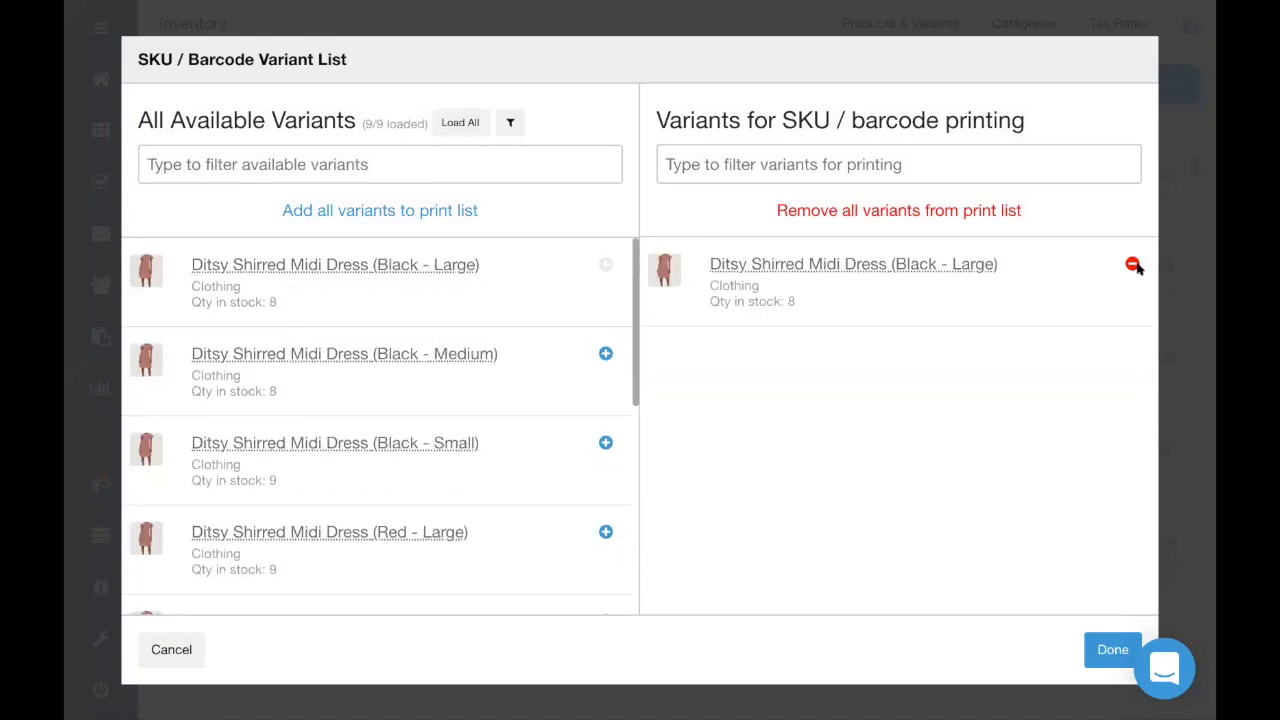
{"action": "left_click", "coordinate": [1131, 264]}
Filter the available variants by "T-Shirt", add all matches to the print list and finish the selection
{"action": "left_click", "coordinate": [360, 154]}
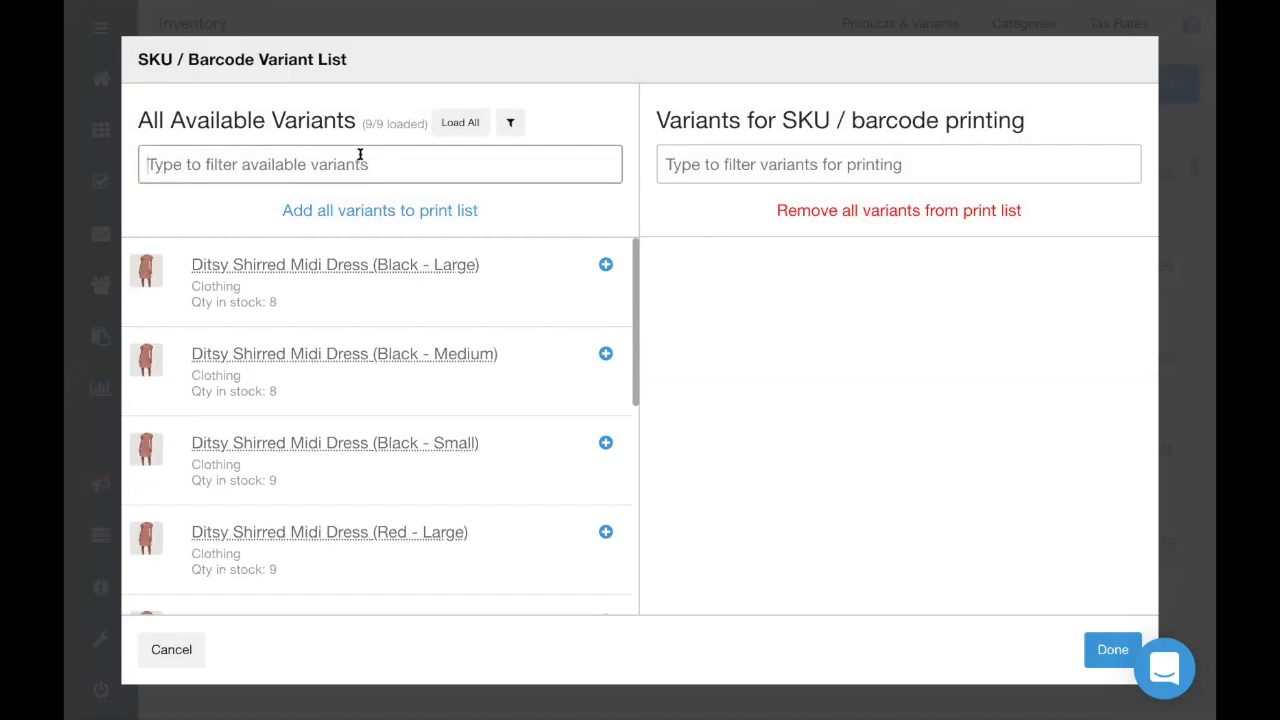
{"action": "type", "text": "T-Shirt"}
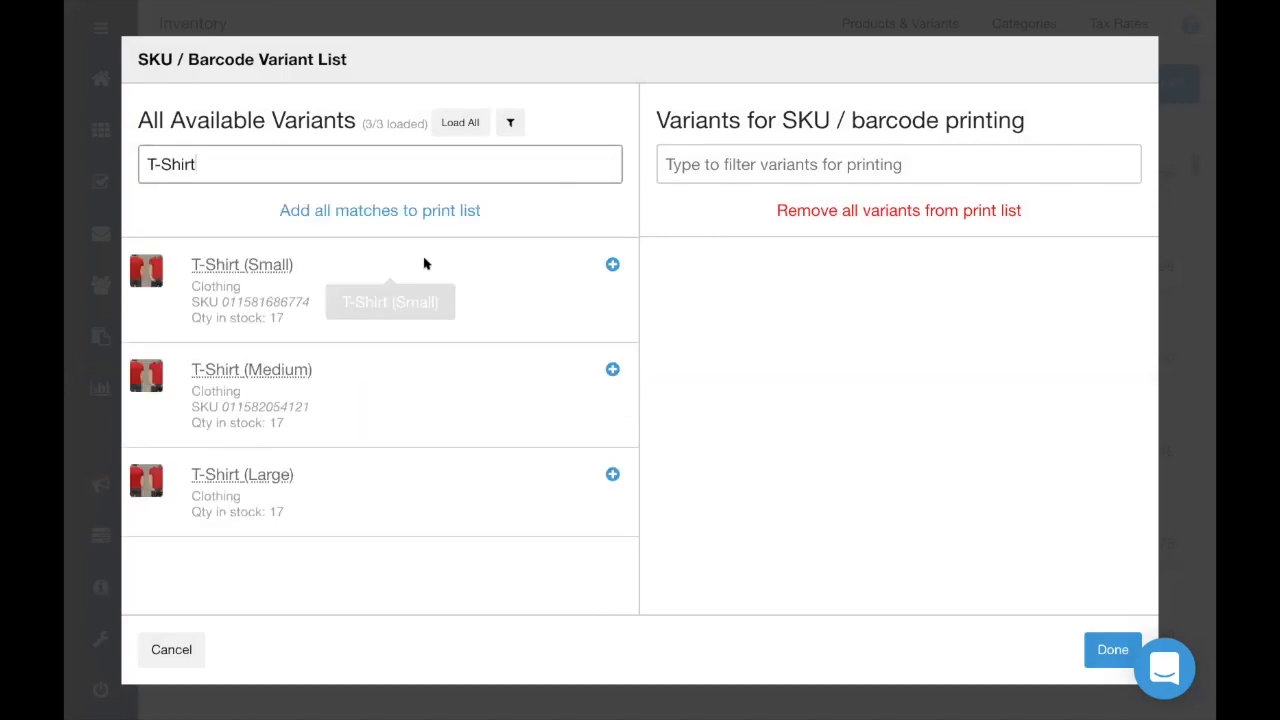
{"action": "left_click", "coordinate": [612, 266]}
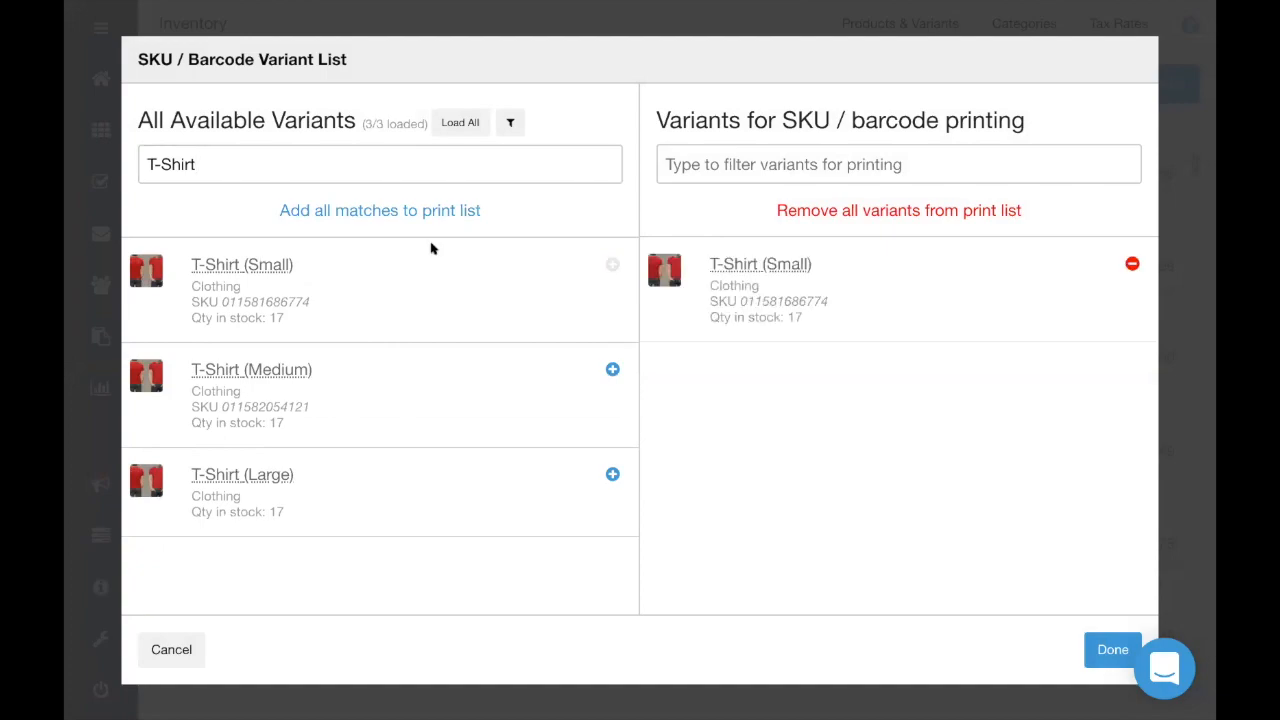
{"action": "left_click", "coordinate": [385, 213]}
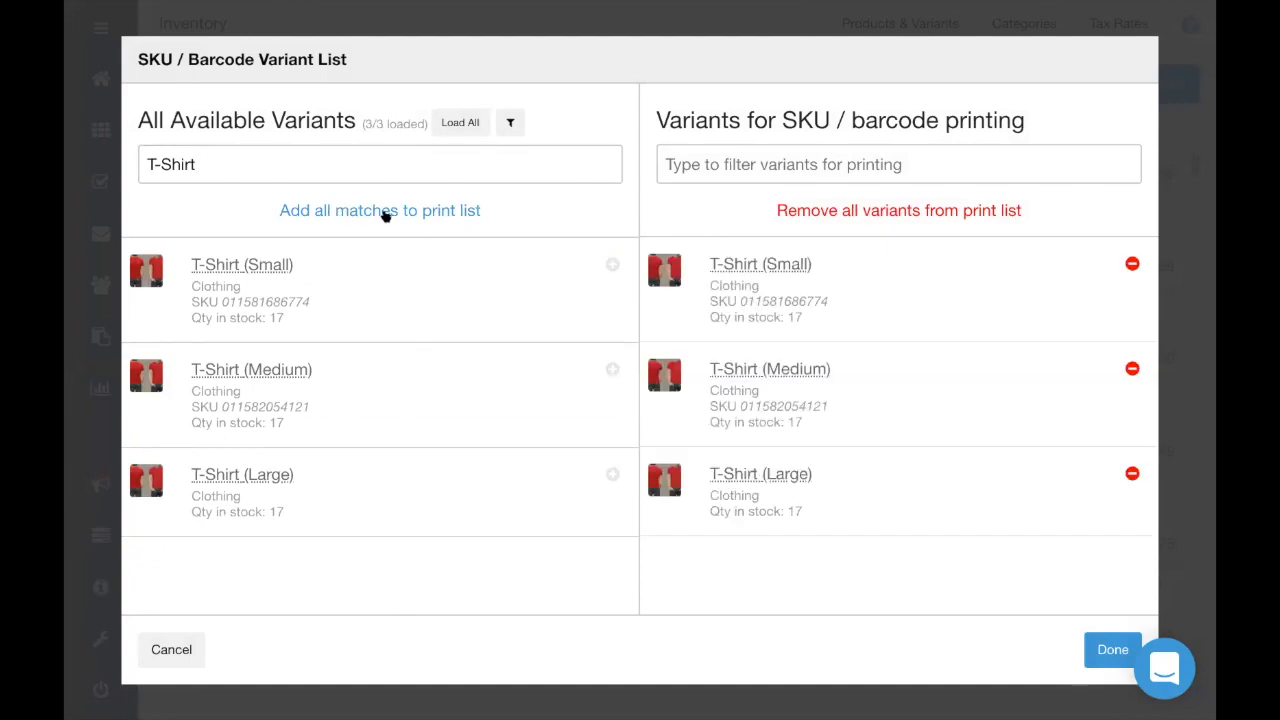
{"action": "left_click", "coordinate": [1100, 642]}
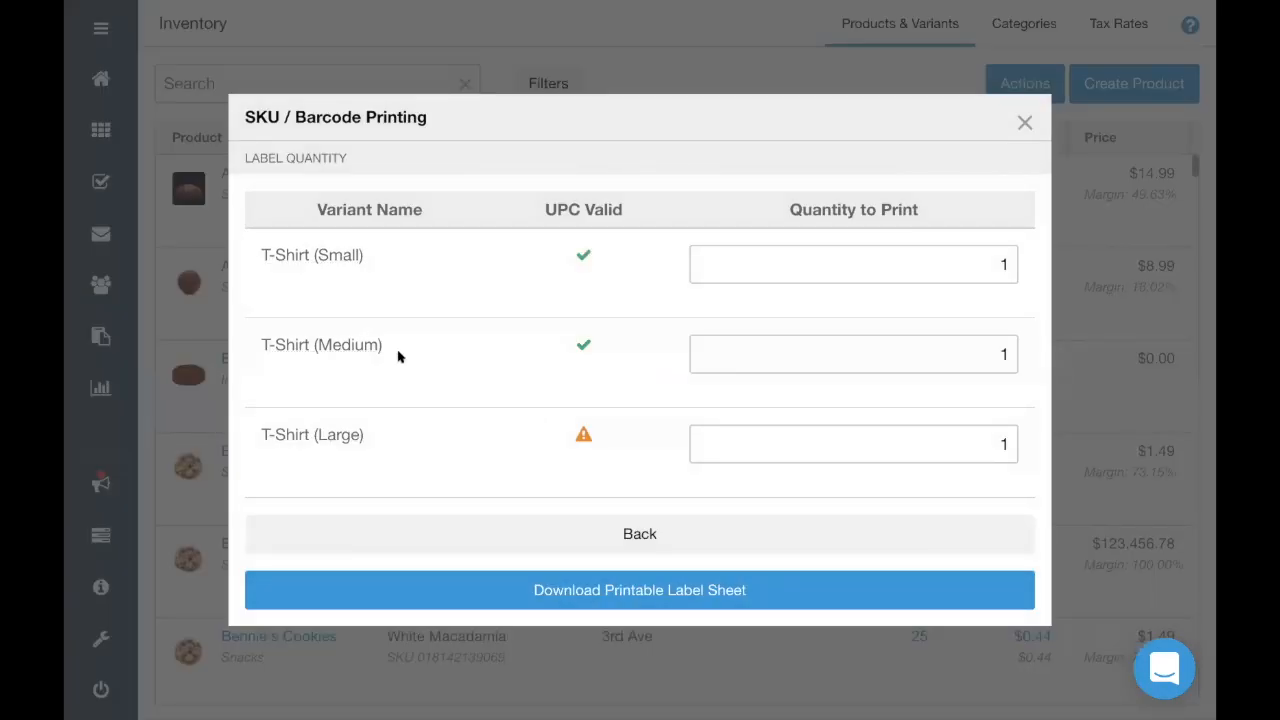
Check the UPC validity of the Large T-Shirt and download the printable label sheet
{"action": "left_click_drag", "start_coordinate": [270, 430], "coordinate": [405, 443]}
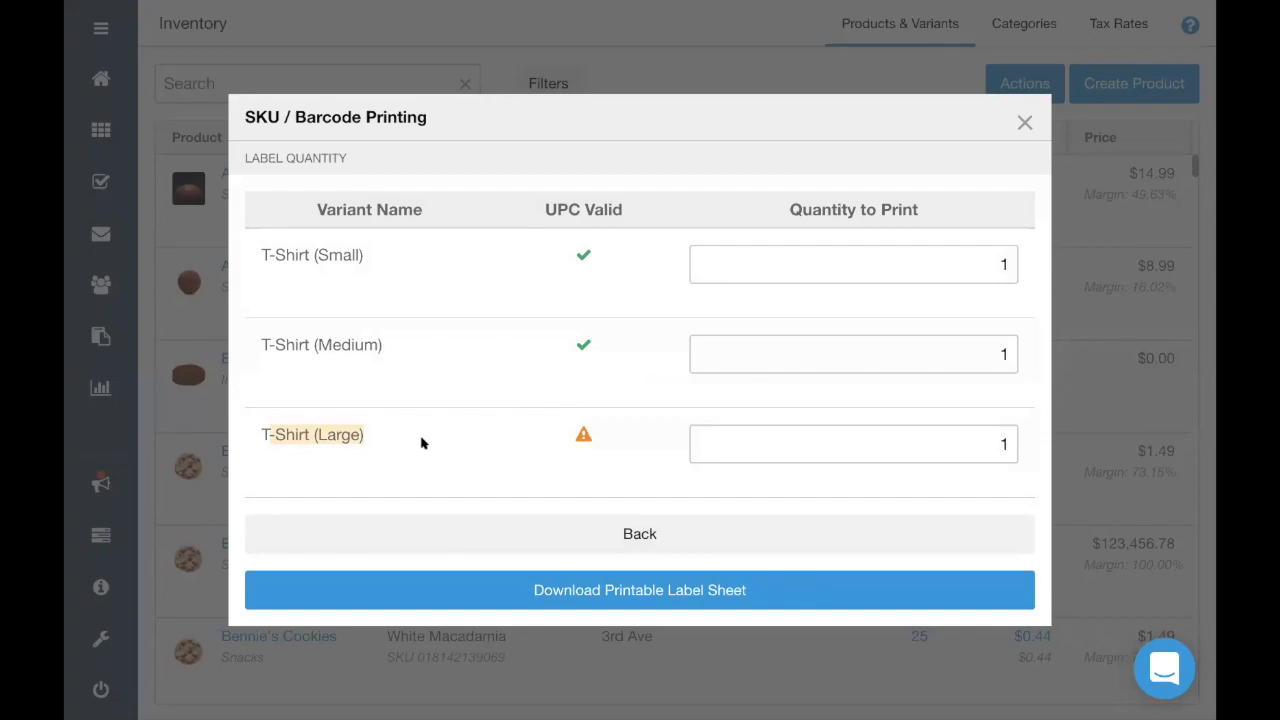
{"action": "mouse_move", "coordinate": [580, 436]}
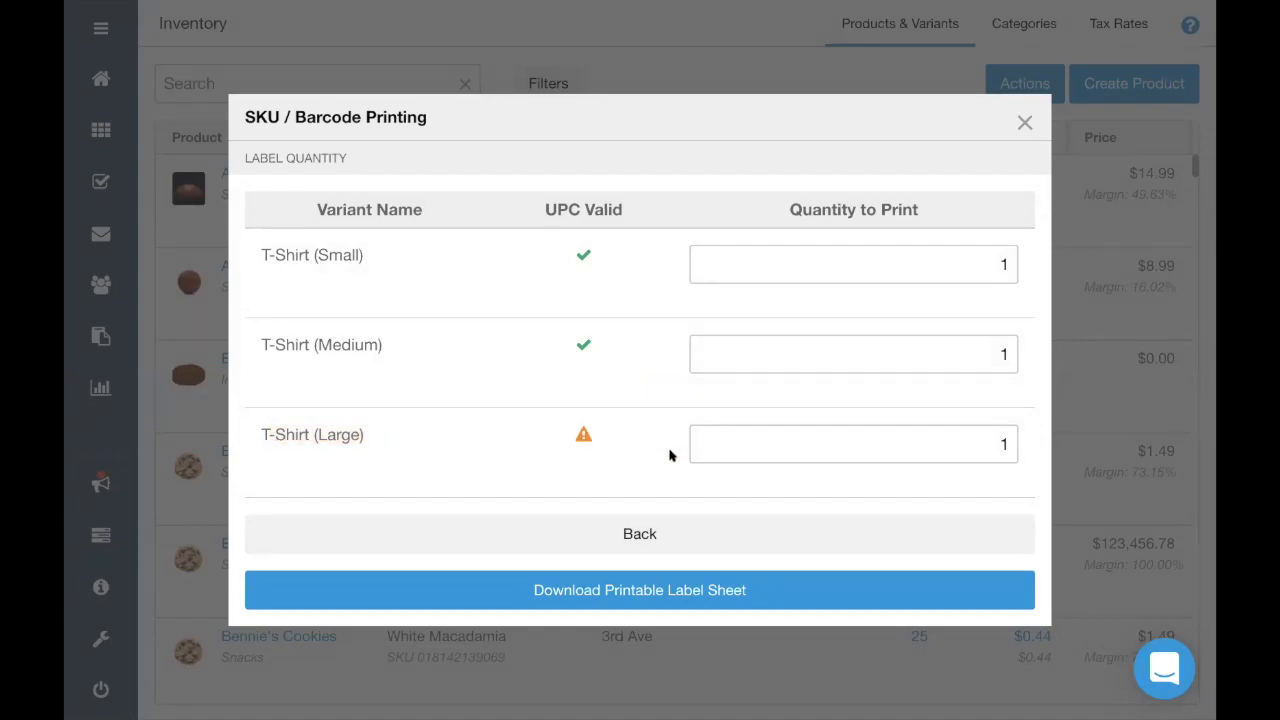
{"action": "left_click", "coordinate": [684, 586]}
{"action": "left_click", "coordinate": [659, 131]}
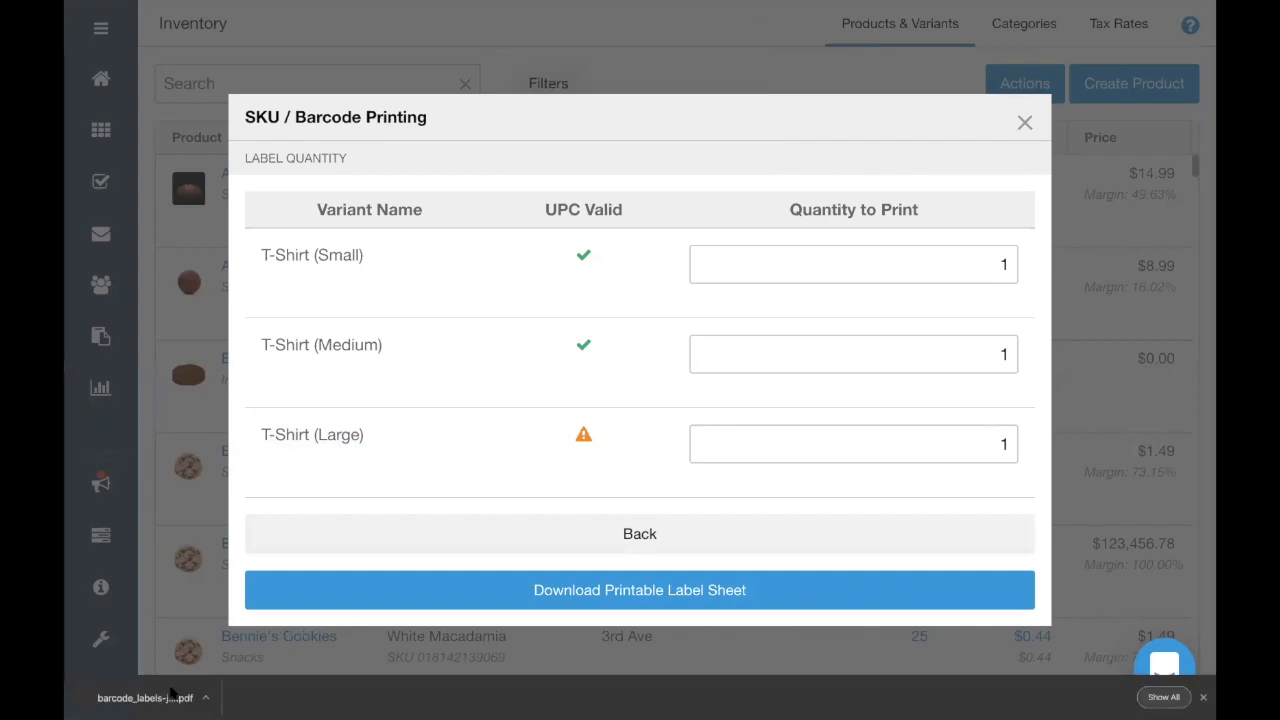
Open the downloaded barcode labels PDF, inspect the three T-Shirt labels up close and close the file
{"action": "left_click", "coordinate": [145, 697]}
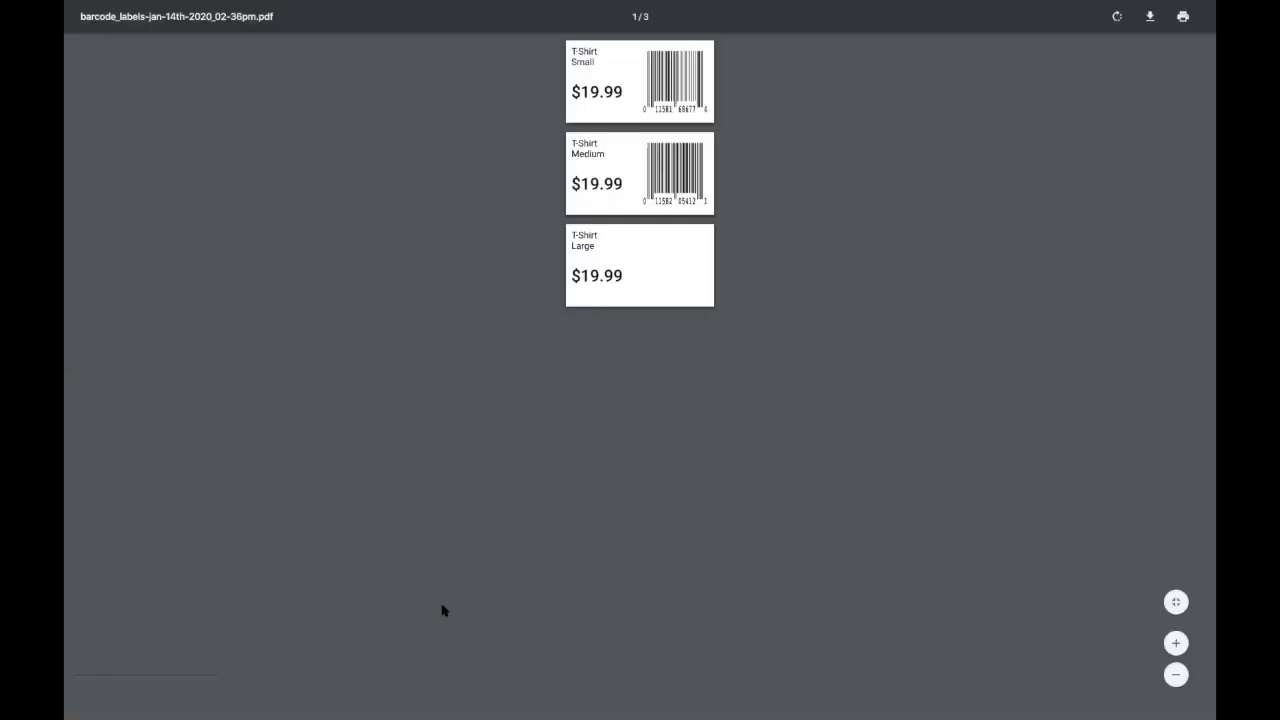
{"action": "scroll", "coordinate": [597, 323], "scroll_direction": "up", "scroll_amount": 5}
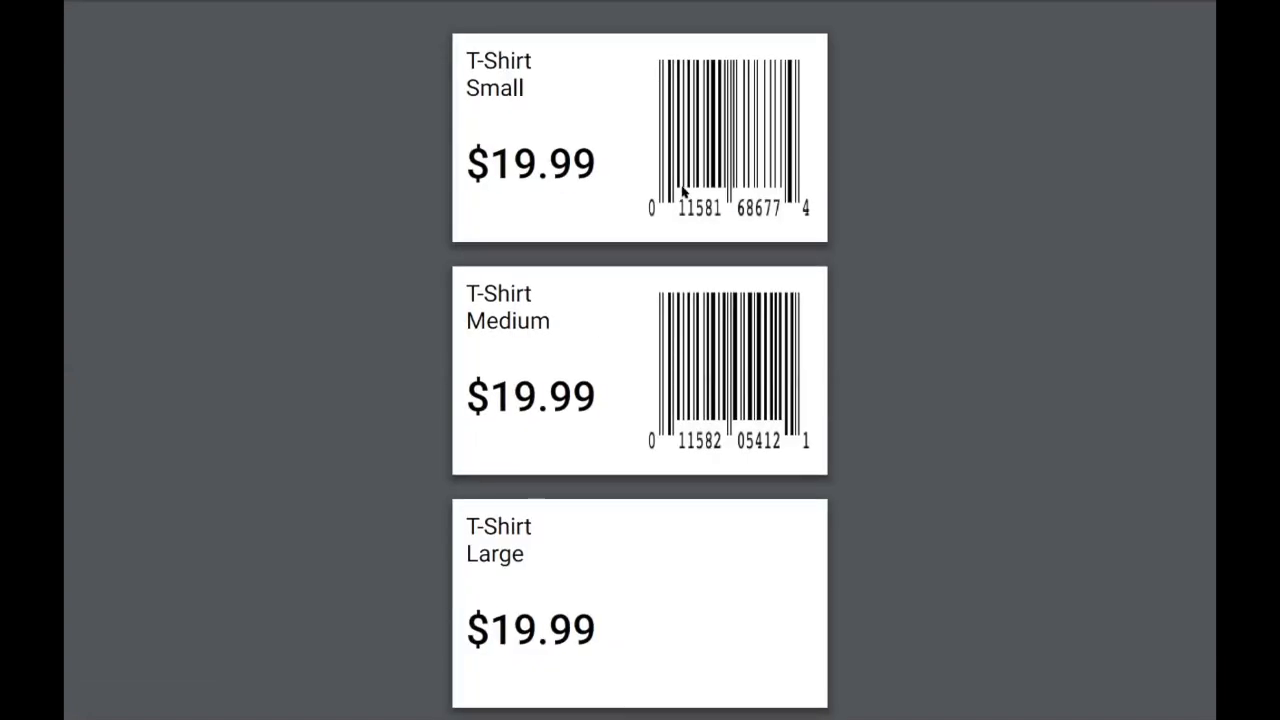
{"action": "scroll", "coordinate": [682, 189], "scroll_direction": "up", "scroll_amount": 1}
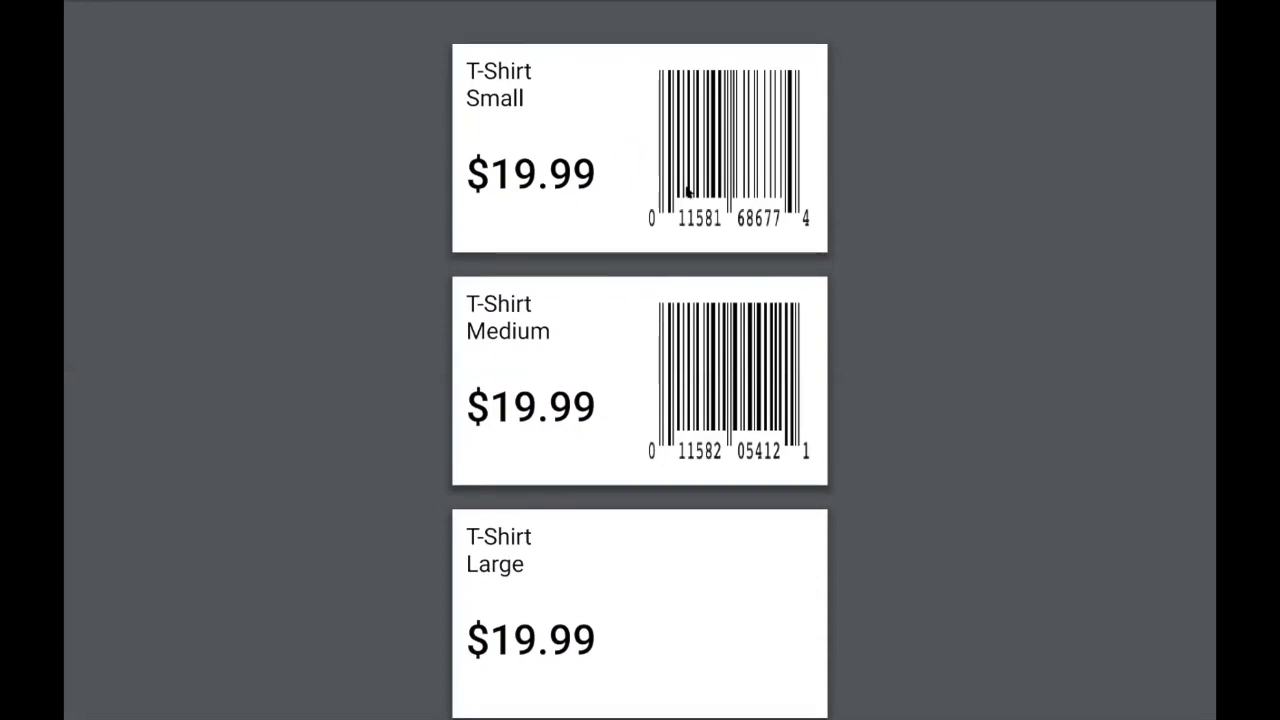
{"action": "scroll", "coordinate": [682, 189], "scroll_direction": "down", "scroll_amount": 5}
{"action": "scroll", "coordinate": [688, 192], "scroll_direction": "up", "scroll_amount": 5}
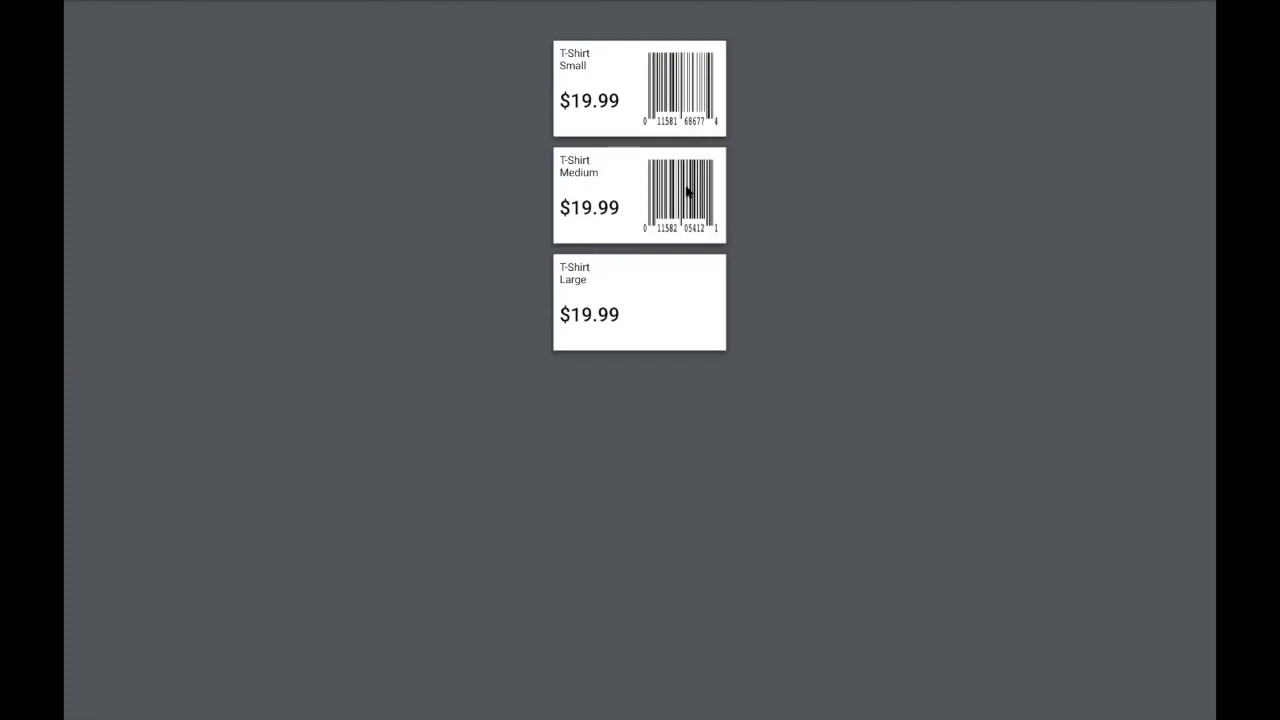
{"action": "key", "text": "super+w"}
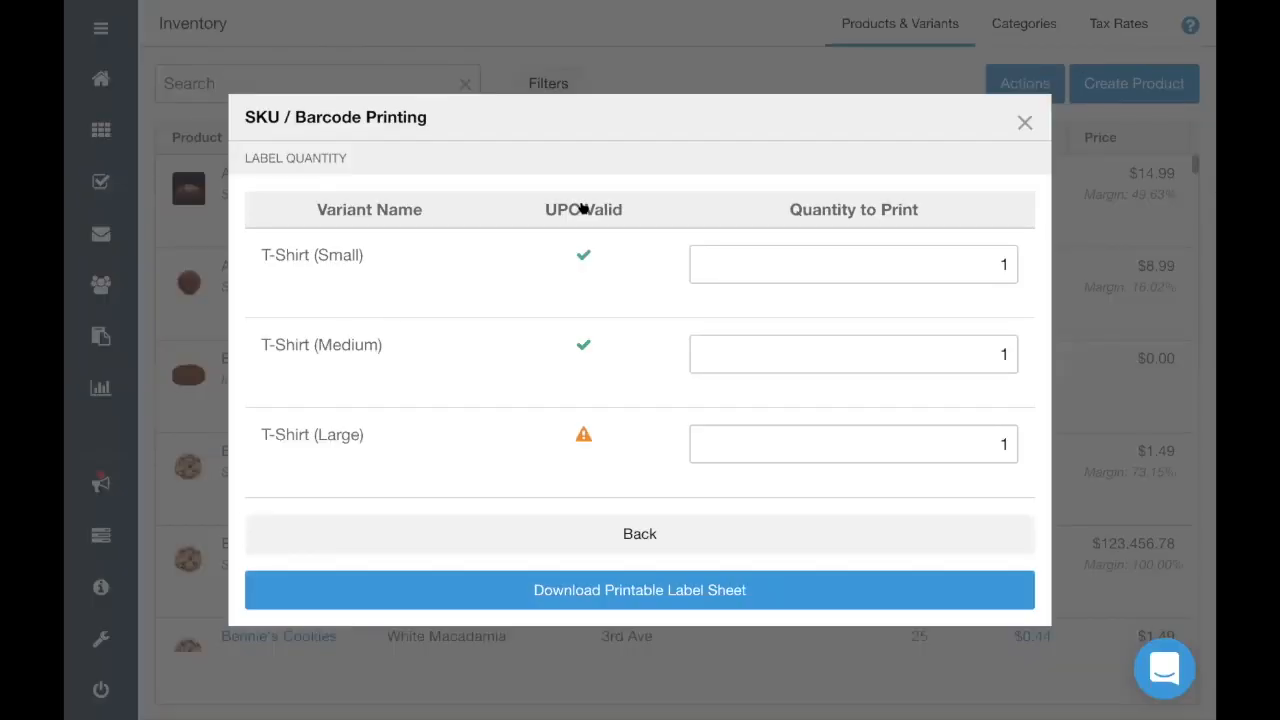
Check the label print quantity of each T-Shirt variant, back out of the variant selection and close SKU/barcode printing
{"action": "left_click", "coordinate": [797, 264]}
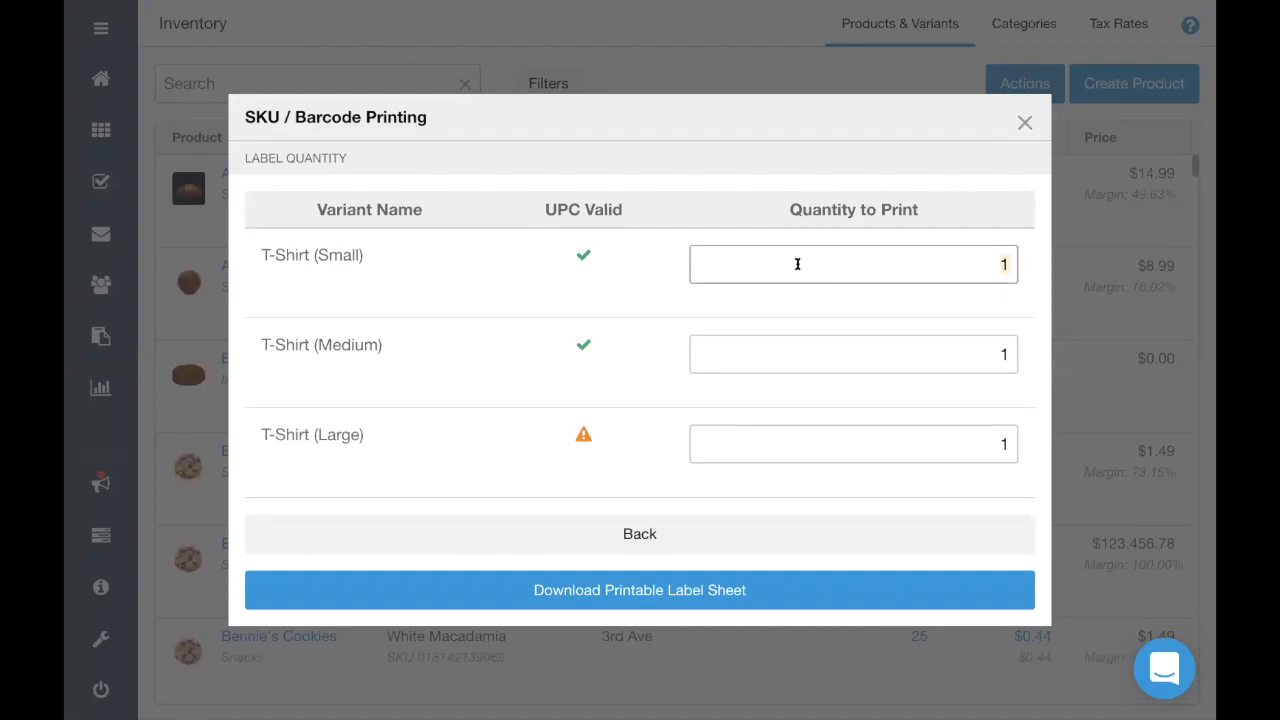
{"action": "left_click", "coordinate": [853, 343]}
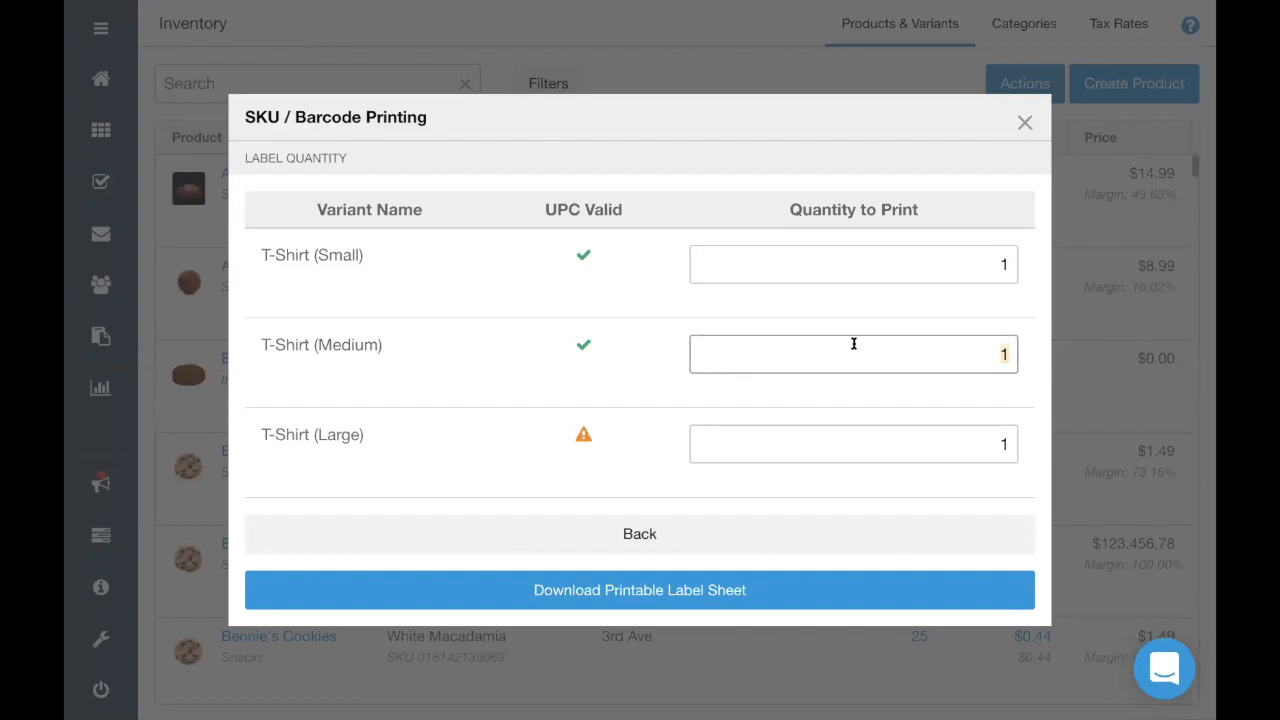
{"action": "left_click", "coordinate": [914, 452]}
{"action": "left_click", "coordinate": [657, 543]}
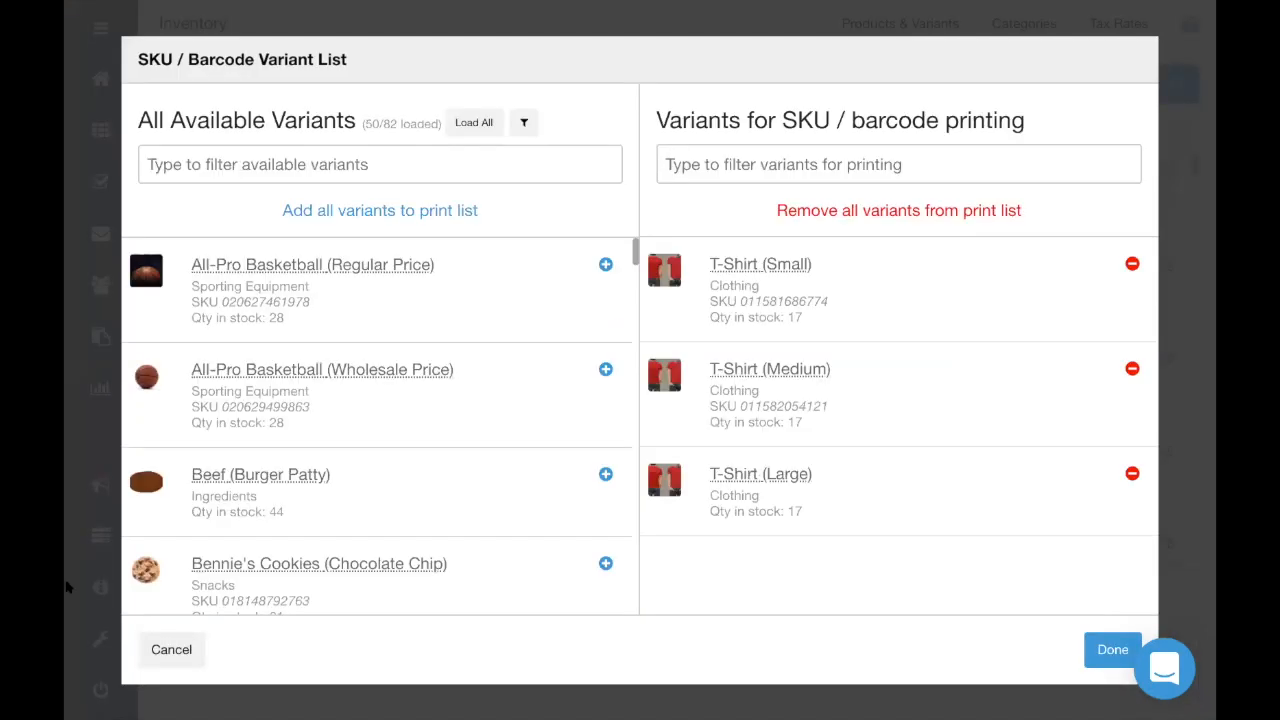
{"action": "left_click", "coordinate": [150, 643]}
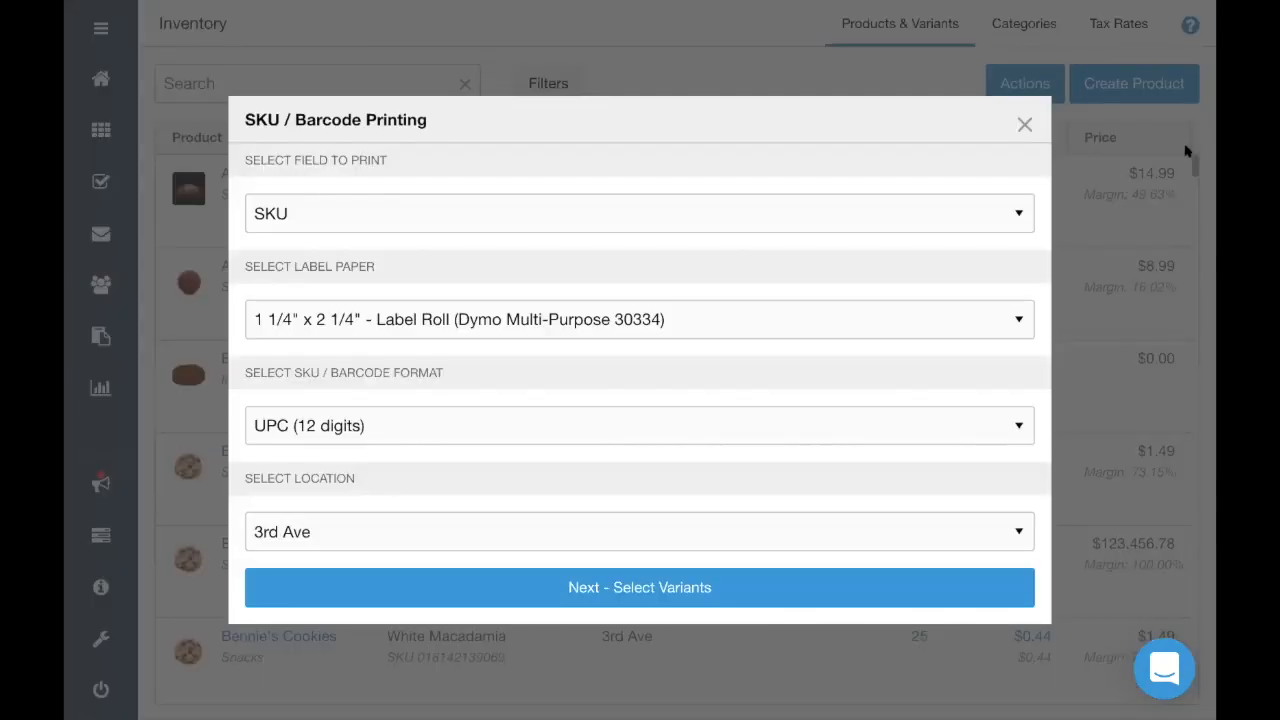
{"action": "left_click", "coordinate": [1024, 124]}
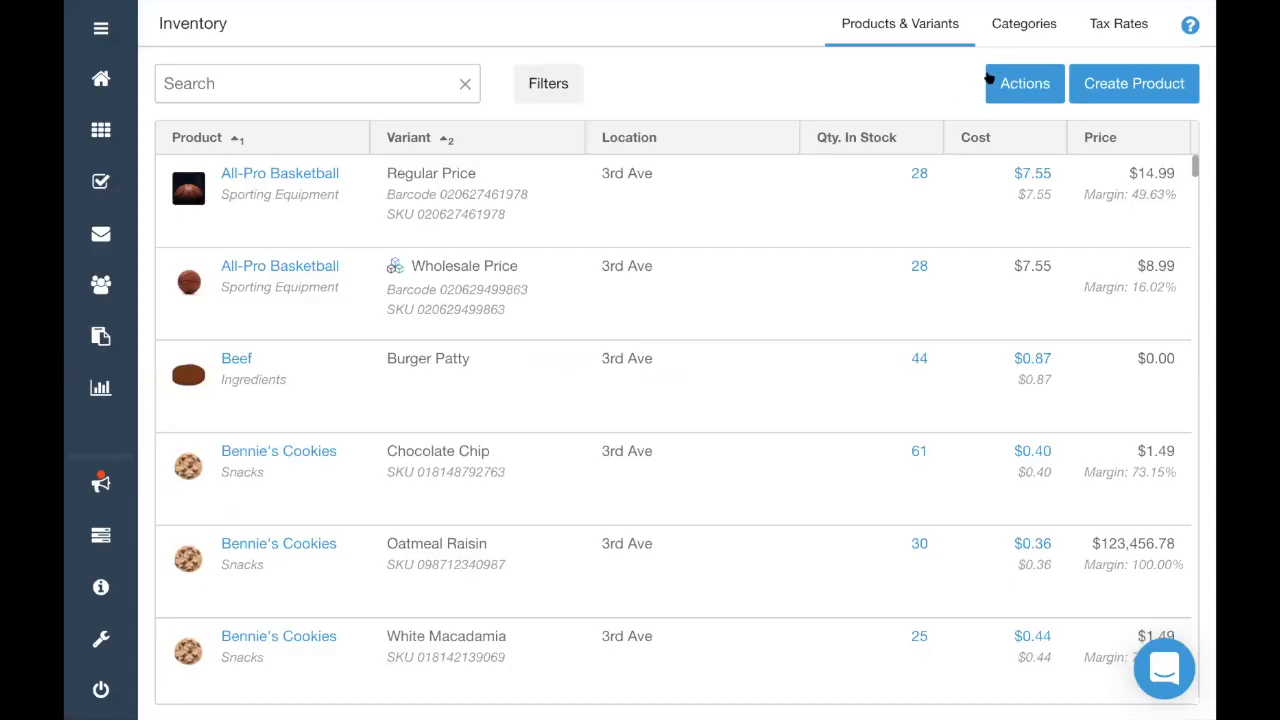
Open the bulk upload options, read through the spreadsheet operations from creating products to purchase orders, and close the overview
{"action": "left_click", "coordinate": [1030, 80]}
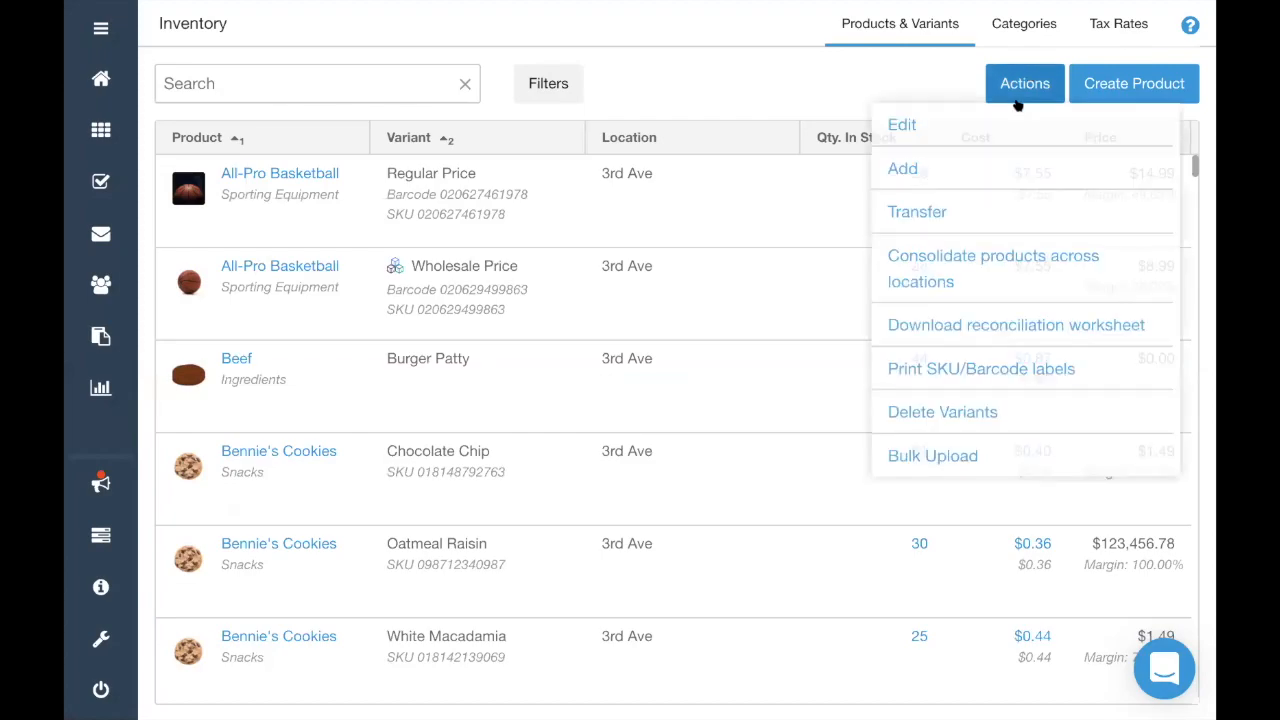
{"action": "left_click", "coordinate": [932, 457]}
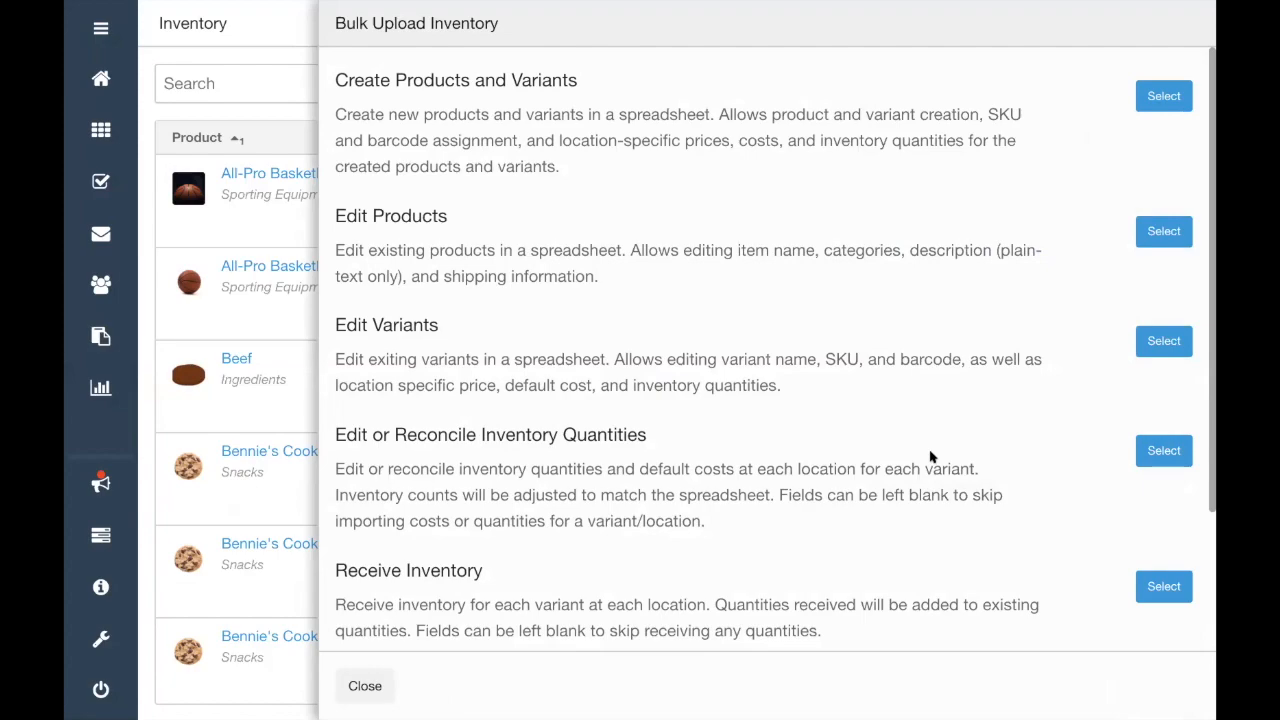
{"action": "left_click_drag", "start_coordinate": [337, 80], "coordinate": [459, 150]}
{"action": "left_click", "coordinate": [339, 216]}
{"action": "left_click_drag", "start_coordinate": [339, 216], "coordinate": [455, 233]}
{"action": "left_click_drag", "start_coordinate": [345, 325], "coordinate": [423, 325]}
{"action": "double_click", "coordinate": [416, 325]}
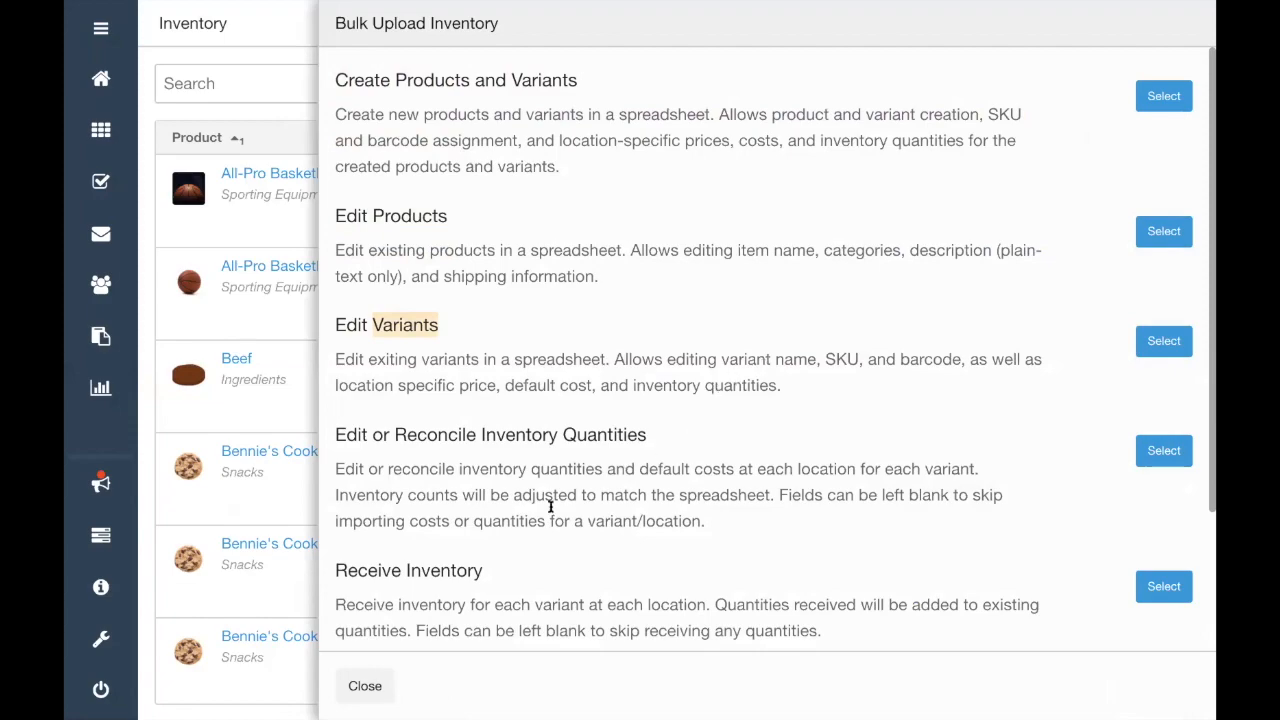
{"action": "left_click", "coordinate": [508, 540]}
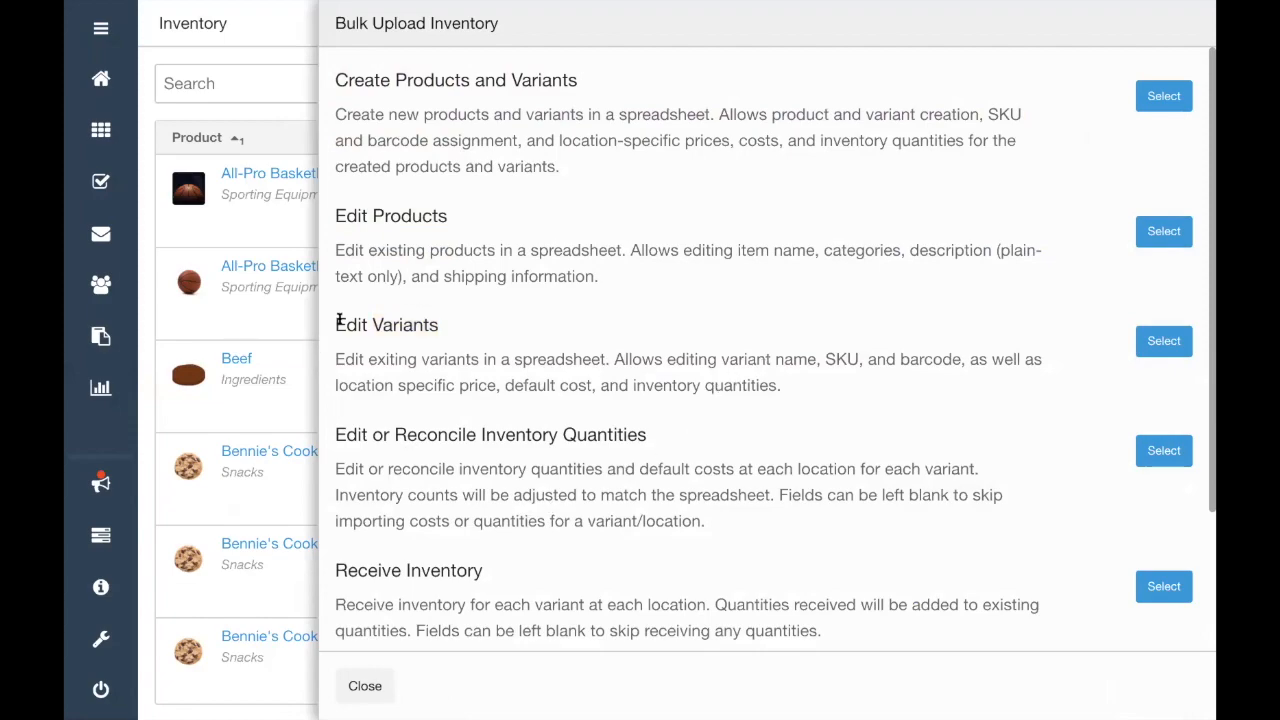
{"action": "scroll", "coordinate": [486, 483], "scroll_direction": "down", "scroll_amount": 3}
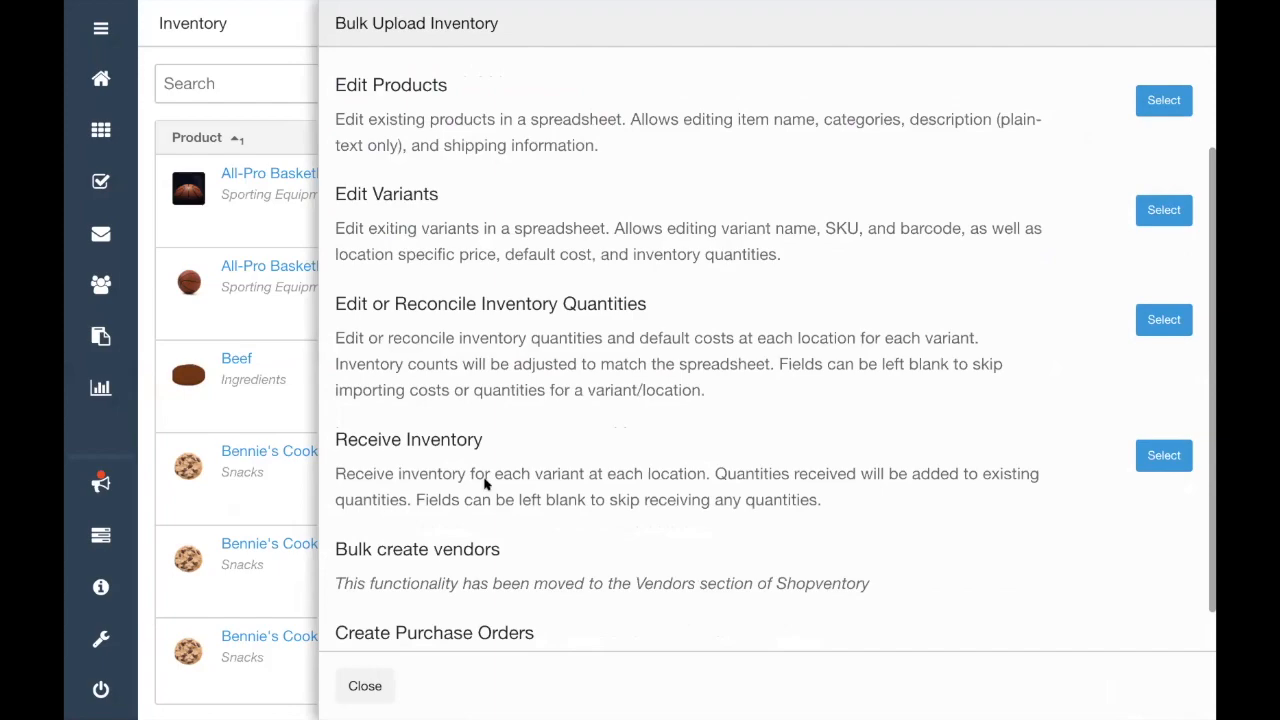
{"action": "left_click_drag", "start_coordinate": [336, 500], "coordinate": [572, 604]}
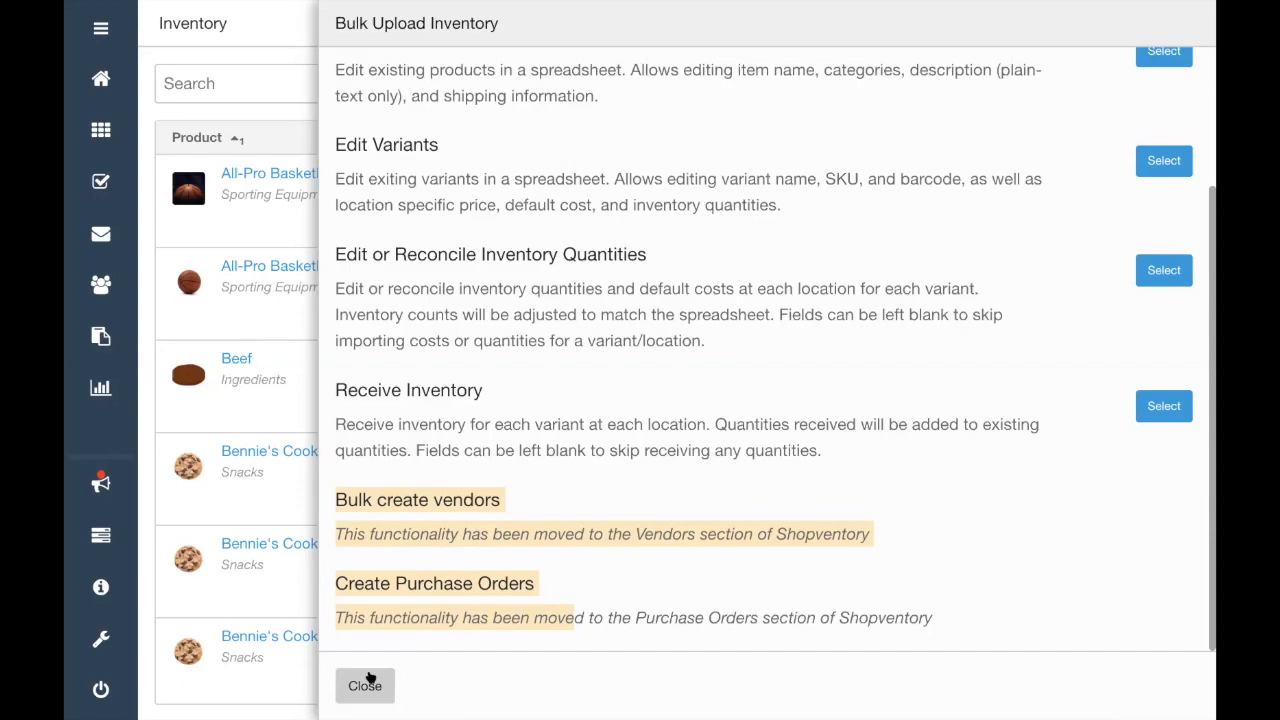
{"action": "left_click", "coordinate": [366, 682]}
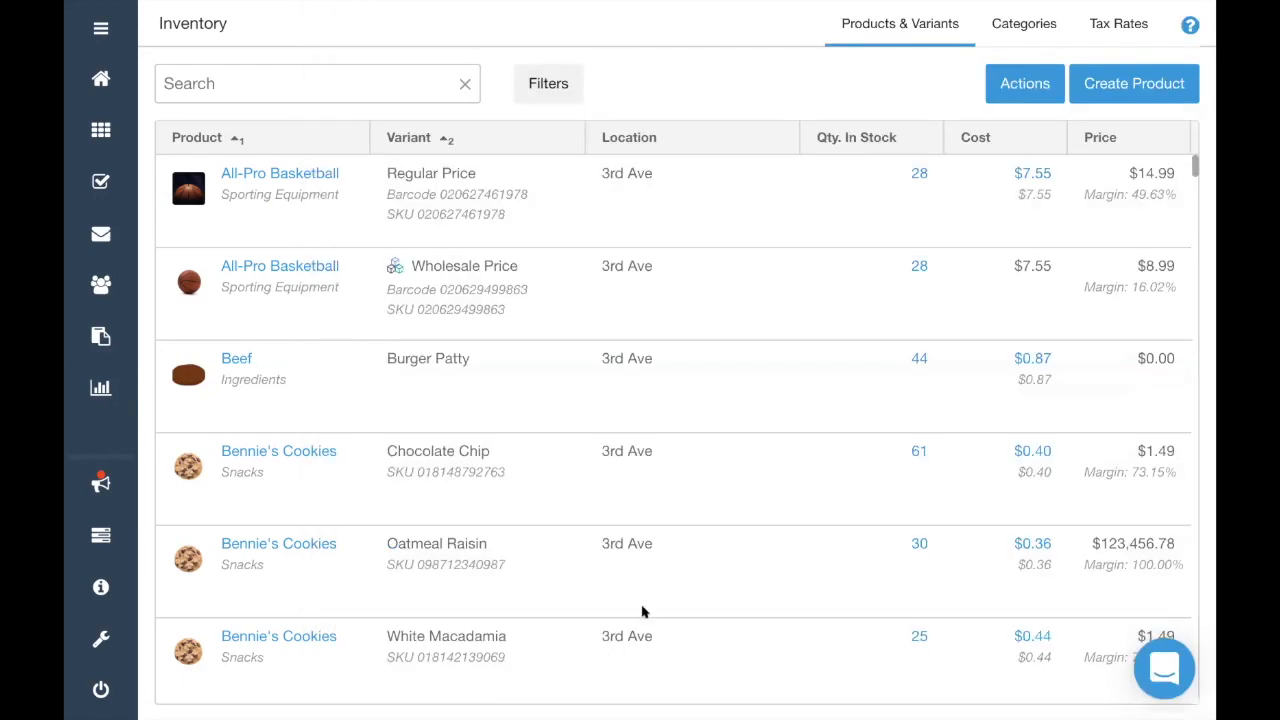
In the product categories, add All-Pro Basketball to the Accessories category, remove it again and cancel the assignment
{"action": "left_click", "coordinate": [1023, 30]}
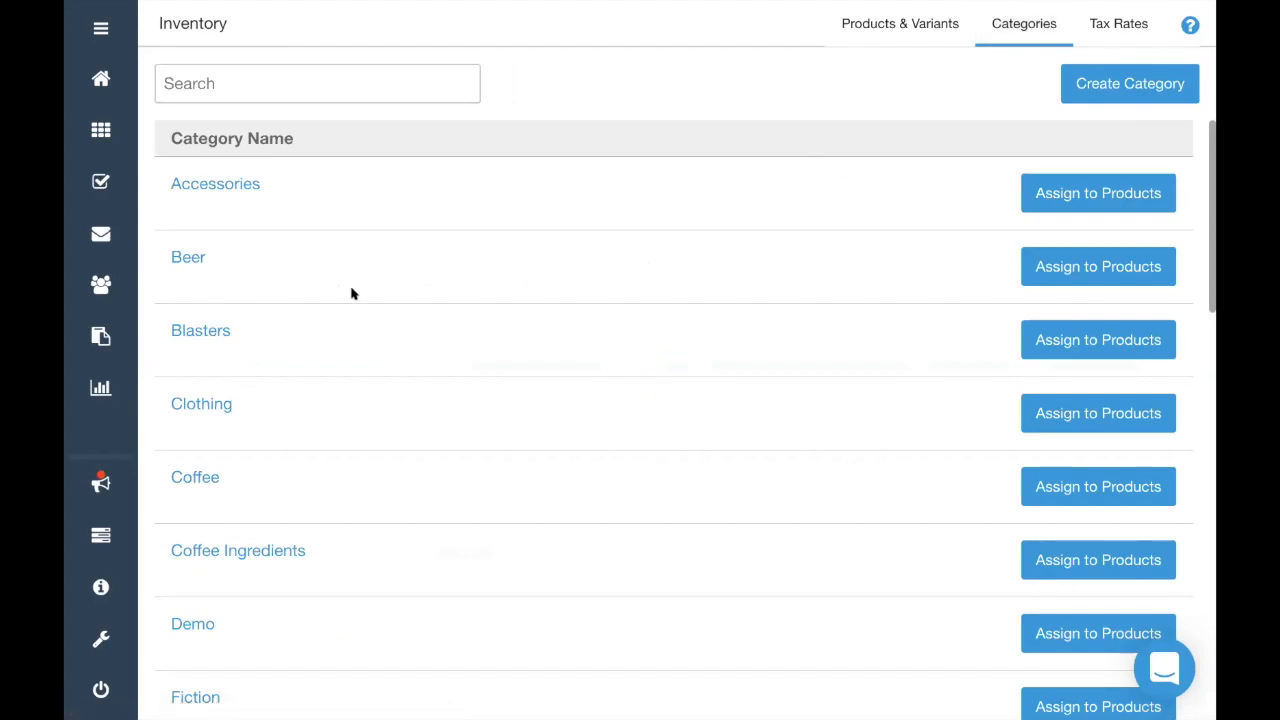
{"action": "scroll", "coordinate": [352, 292], "scroll_direction": "down", "scroll_amount": 3}
{"action": "scroll", "coordinate": [354, 291], "scroll_direction": "up", "scroll_amount": 3}
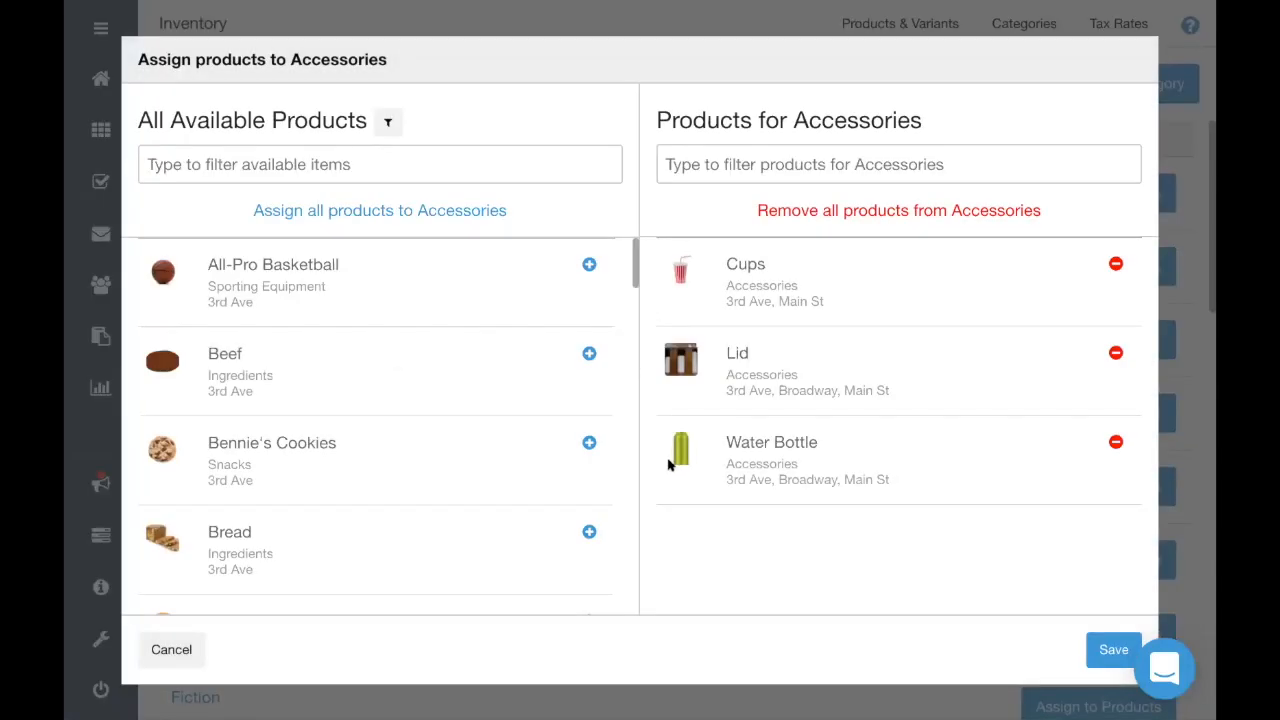
{"action": "left_click", "coordinate": [589, 265]}
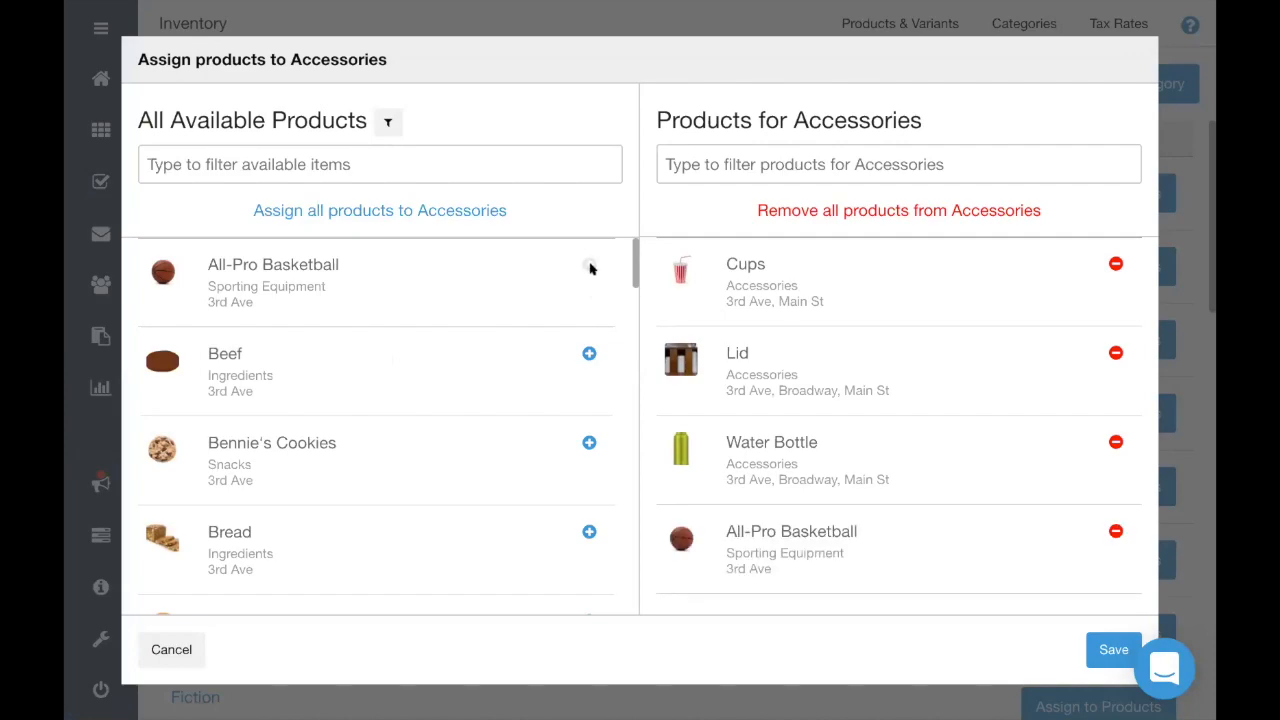
{"action": "left_click", "coordinate": [1116, 530]}
{"action": "left_click", "coordinate": [172, 651]}
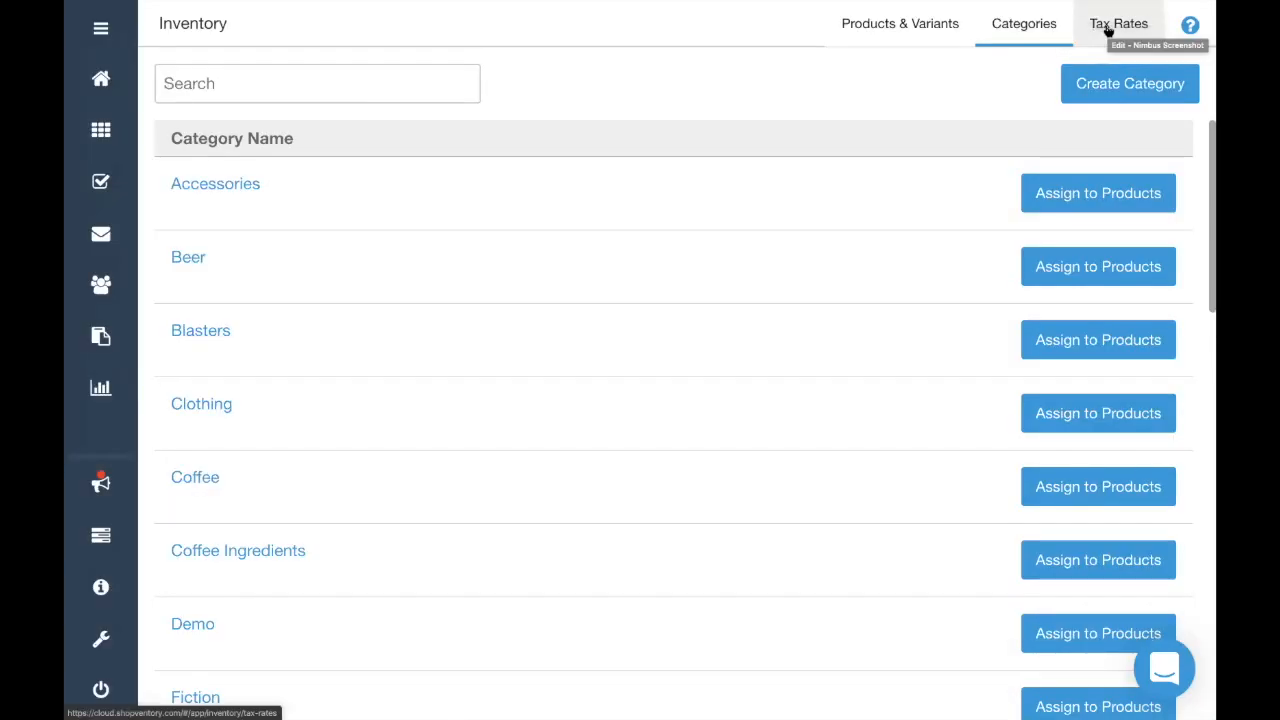
Enable the Main St location for the CA State Tax rate and save the tax rate
{"action": "left_click", "coordinate": [1104, 27]}
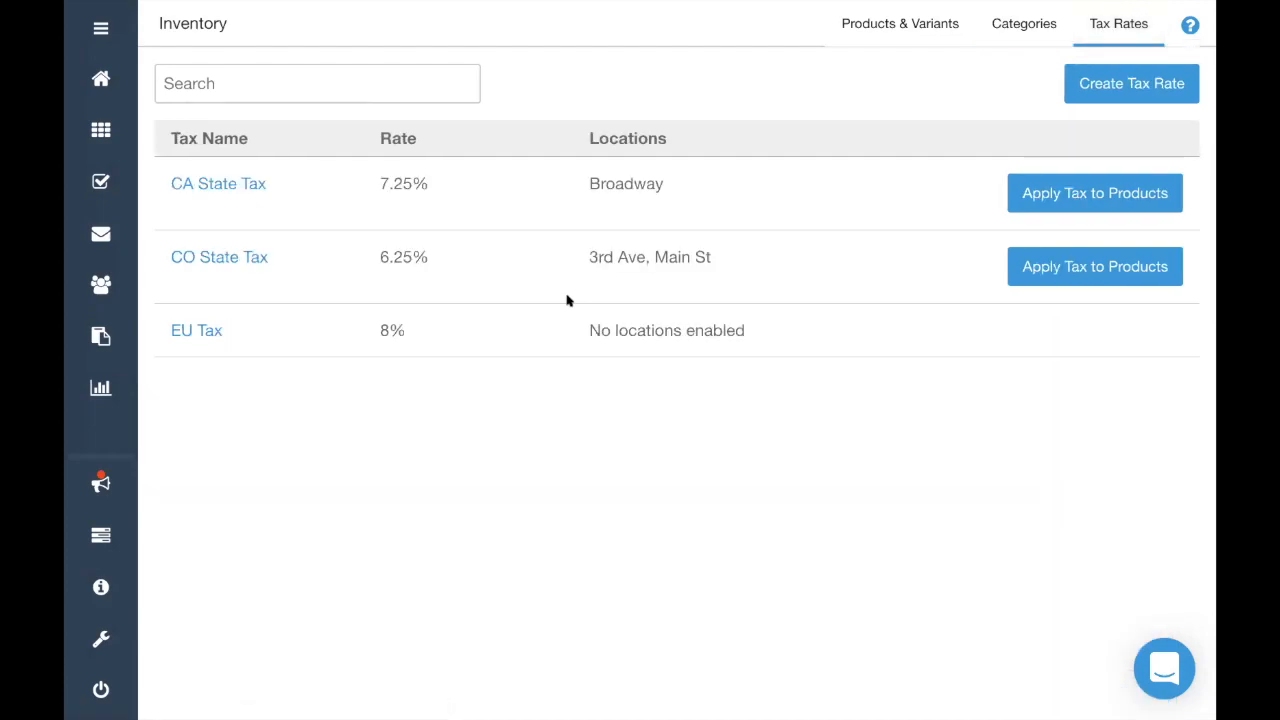
{"action": "left_click", "coordinate": [229, 188]}
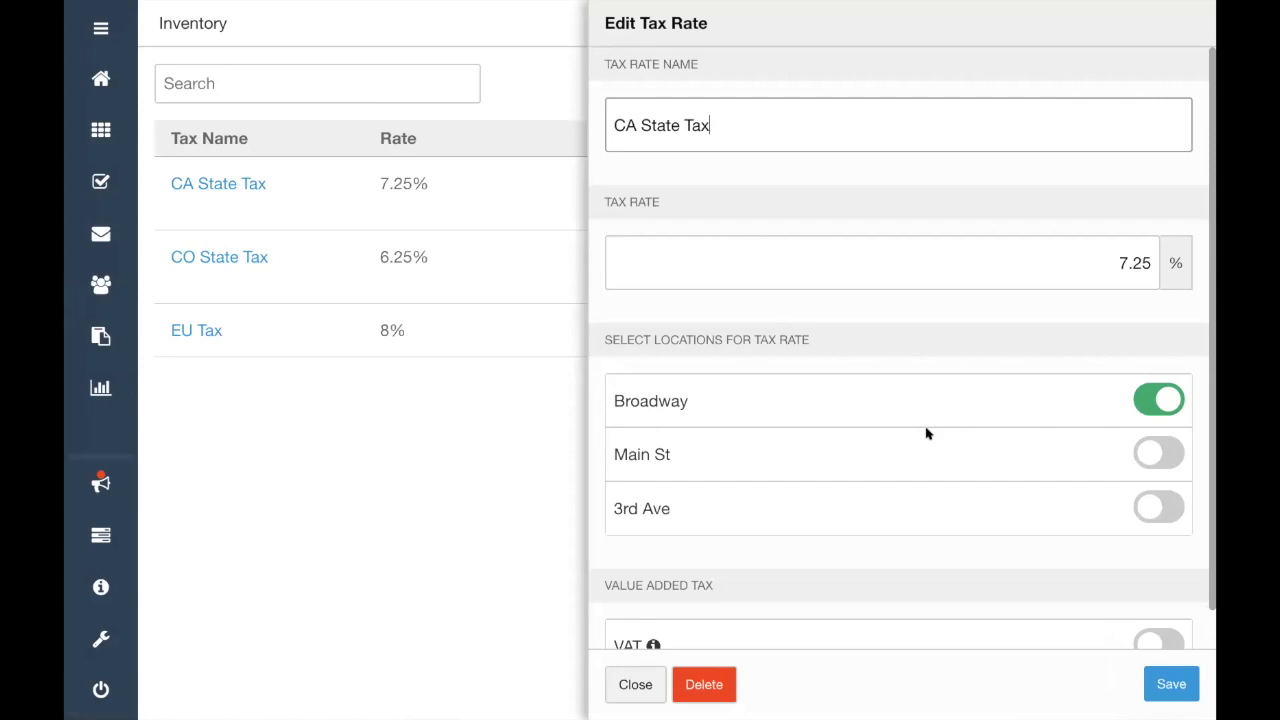
{"action": "left_click", "coordinate": [376, 177]}
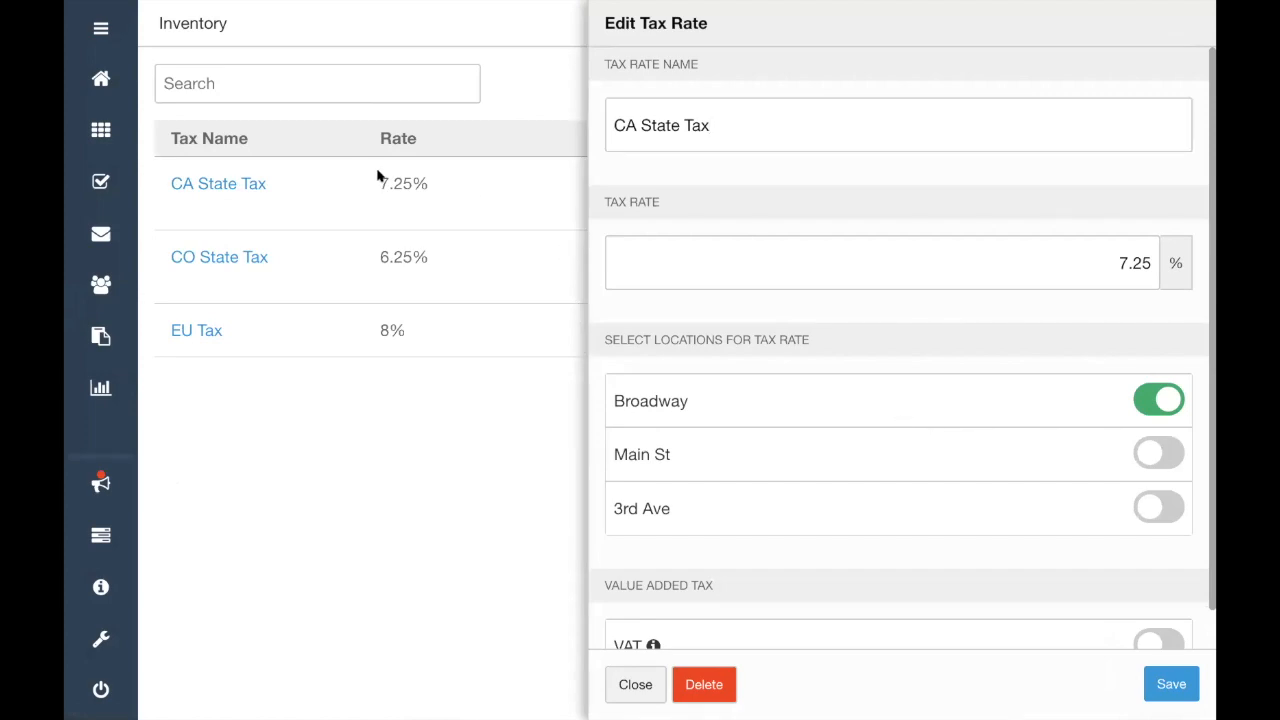
{"action": "left_click", "coordinate": [1165, 453]}
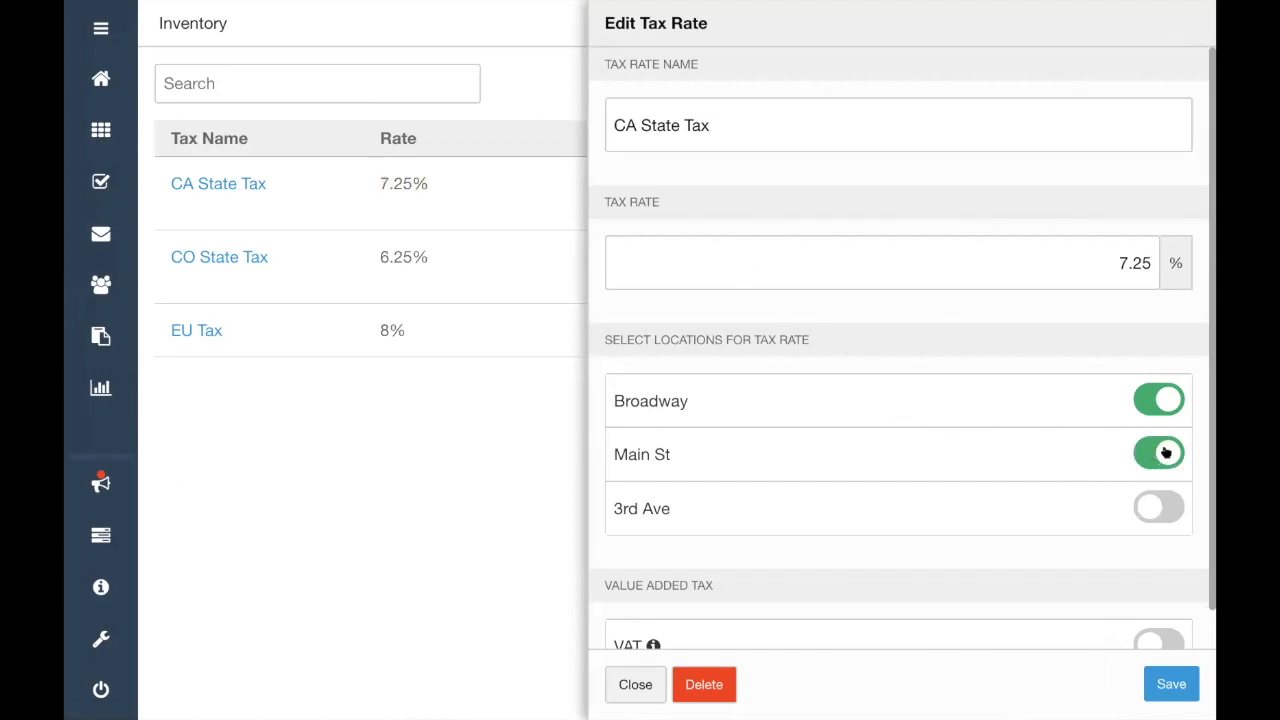
{"action": "left_click", "coordinate": [1158, 683]}
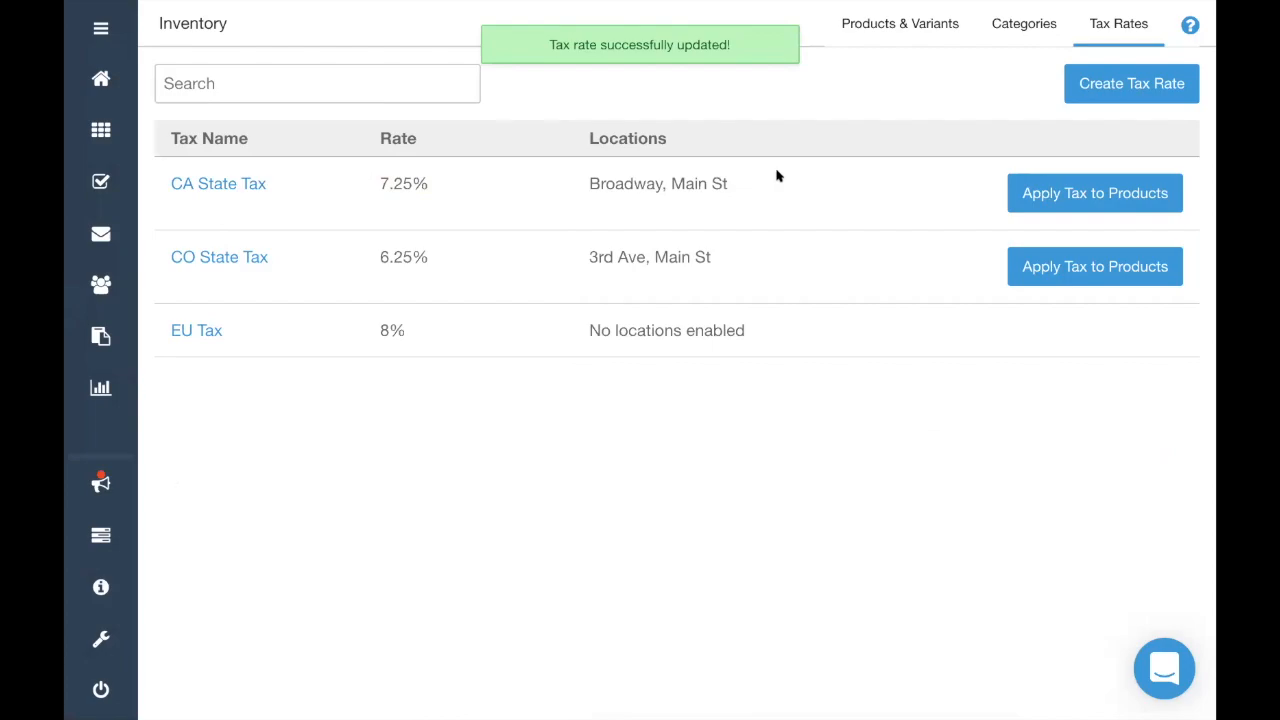
Preview applying CA State Tax to products without confirming it, and examine the VAT setting of the EU Tax rate
{"action": "left_click", "coordinate": [1071, 200]}
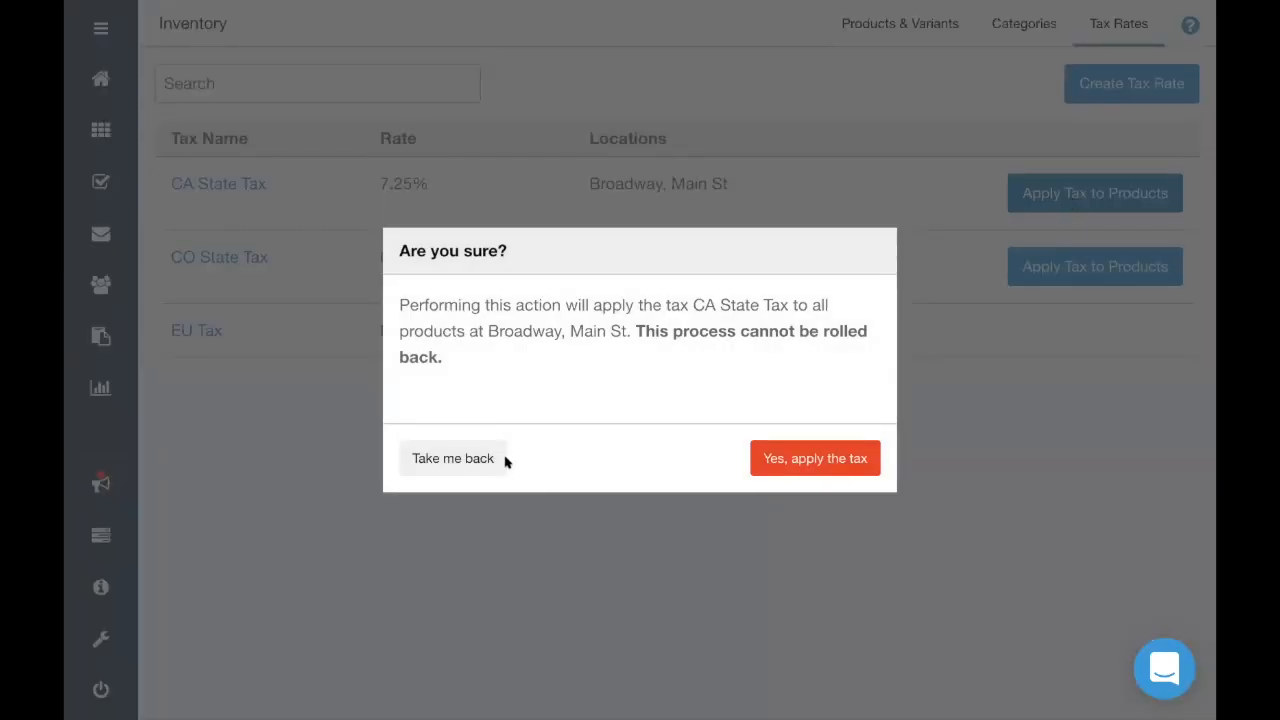
{"action": "left_click", "coordinate": [441, 474]}
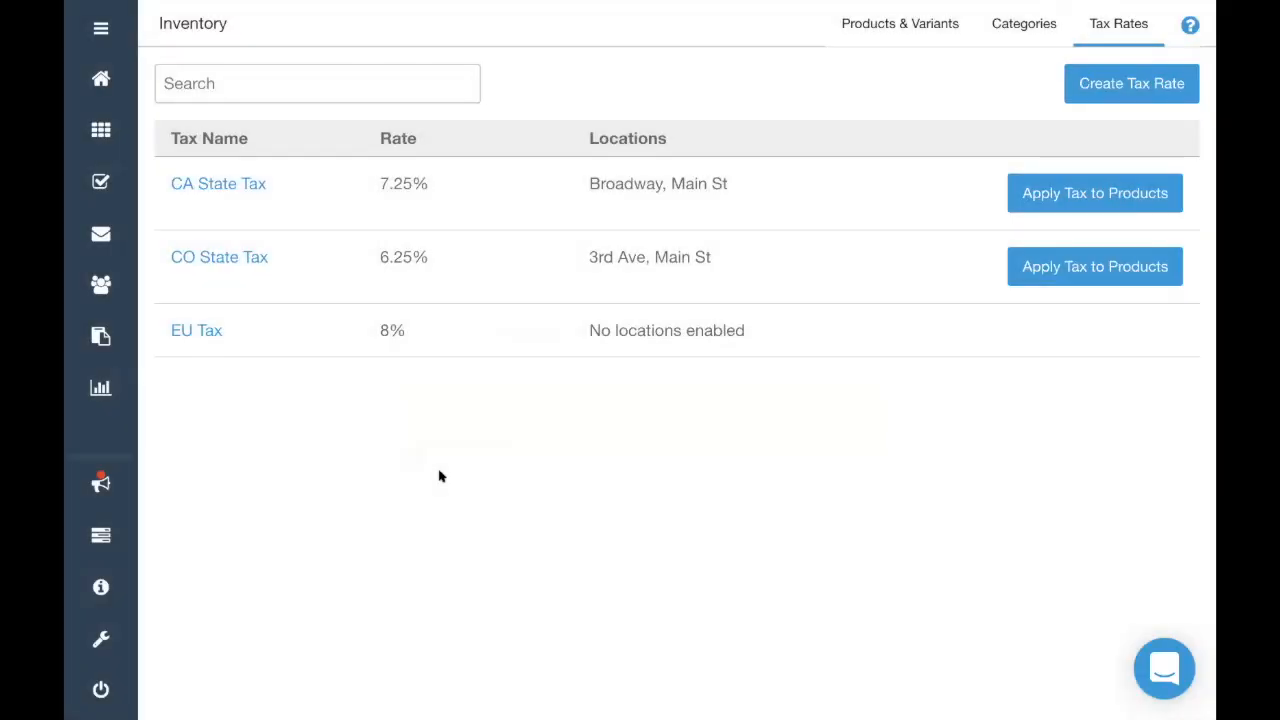
{"action": "left_click", "coordinate": [201, 331]}
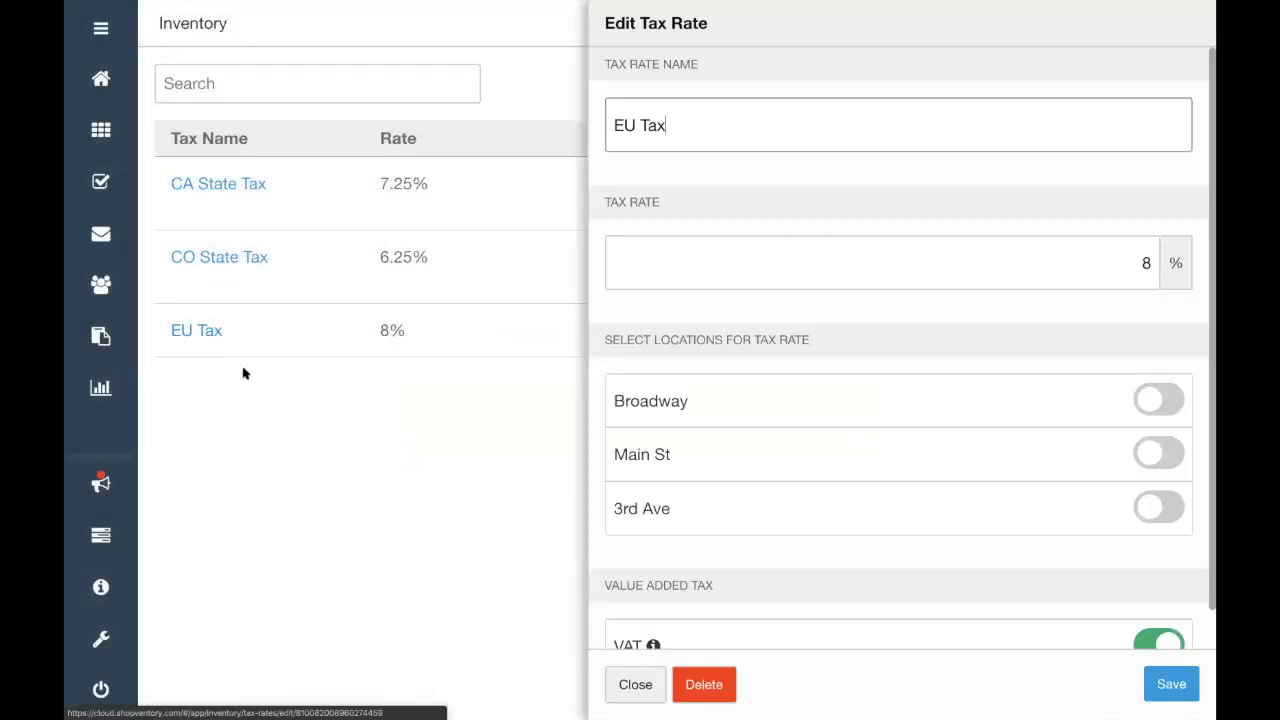
{"action": "scroll", "coordinate": [731, 342], "scroll_direction": "down", "scroll_amount": 1}
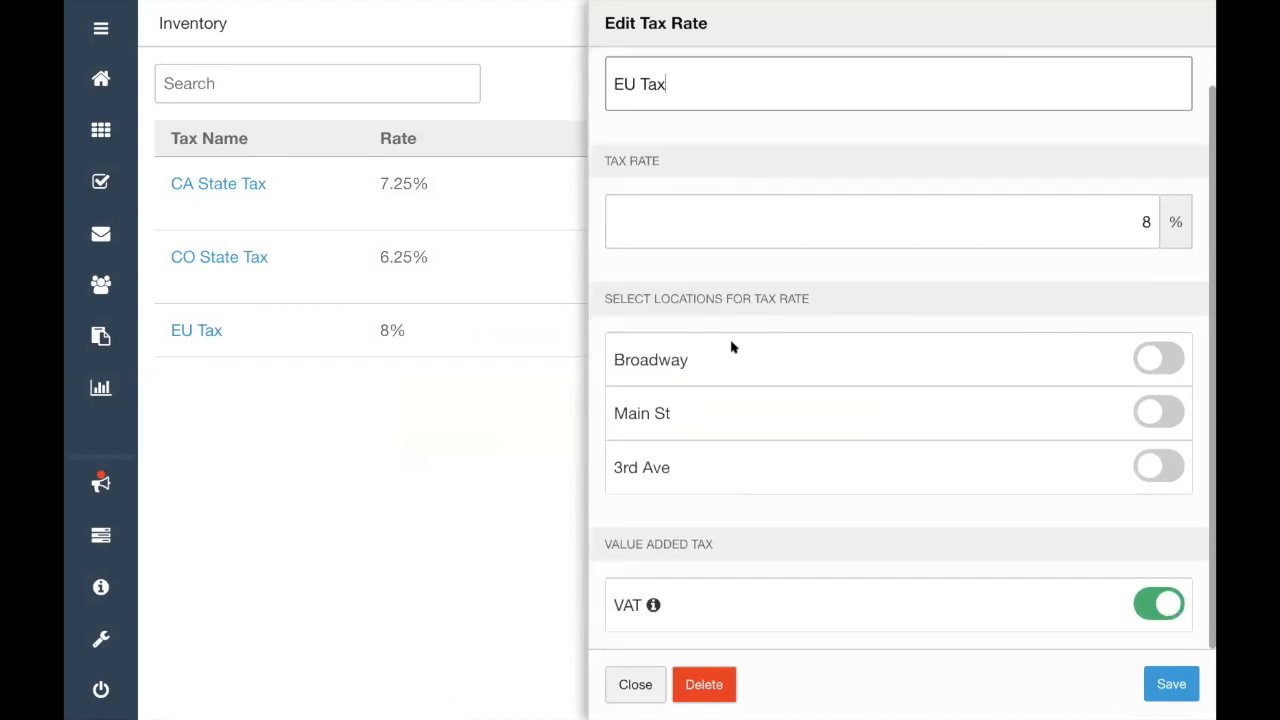
{"action": "mouse_move", "coordinate": [653, 608]}
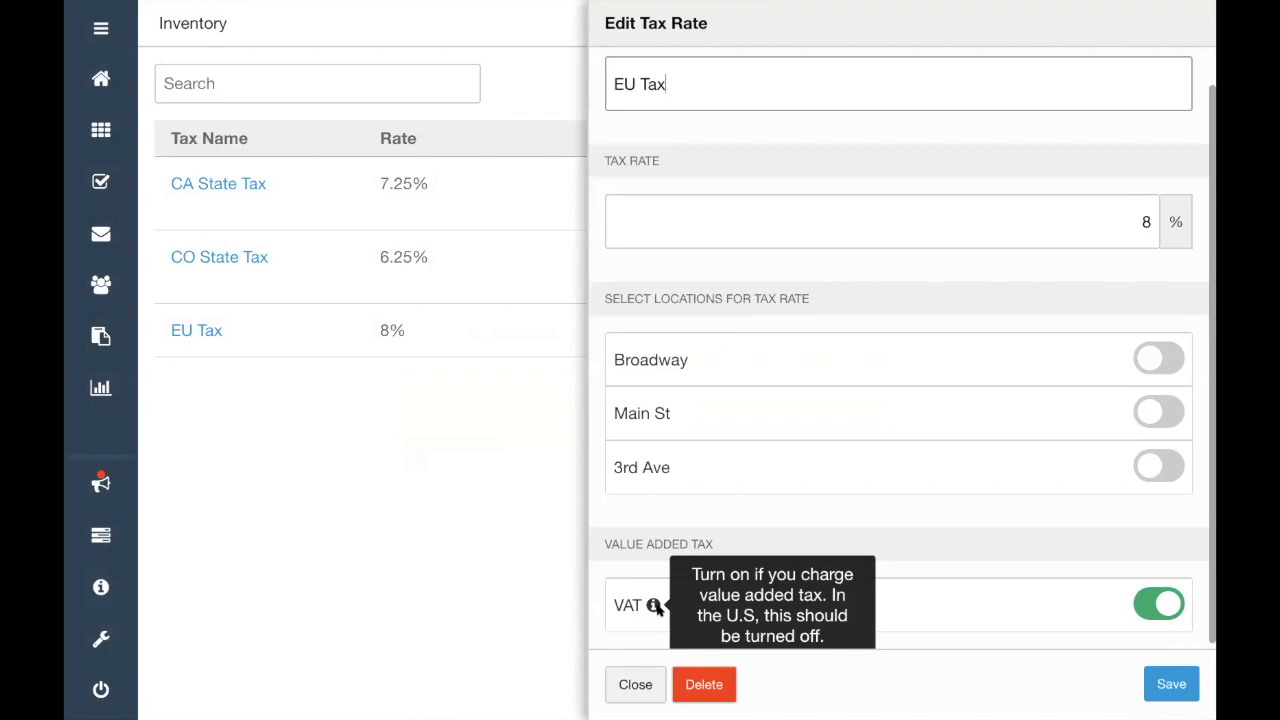
{"action": "left_click", "coordinate": [628, 684]}
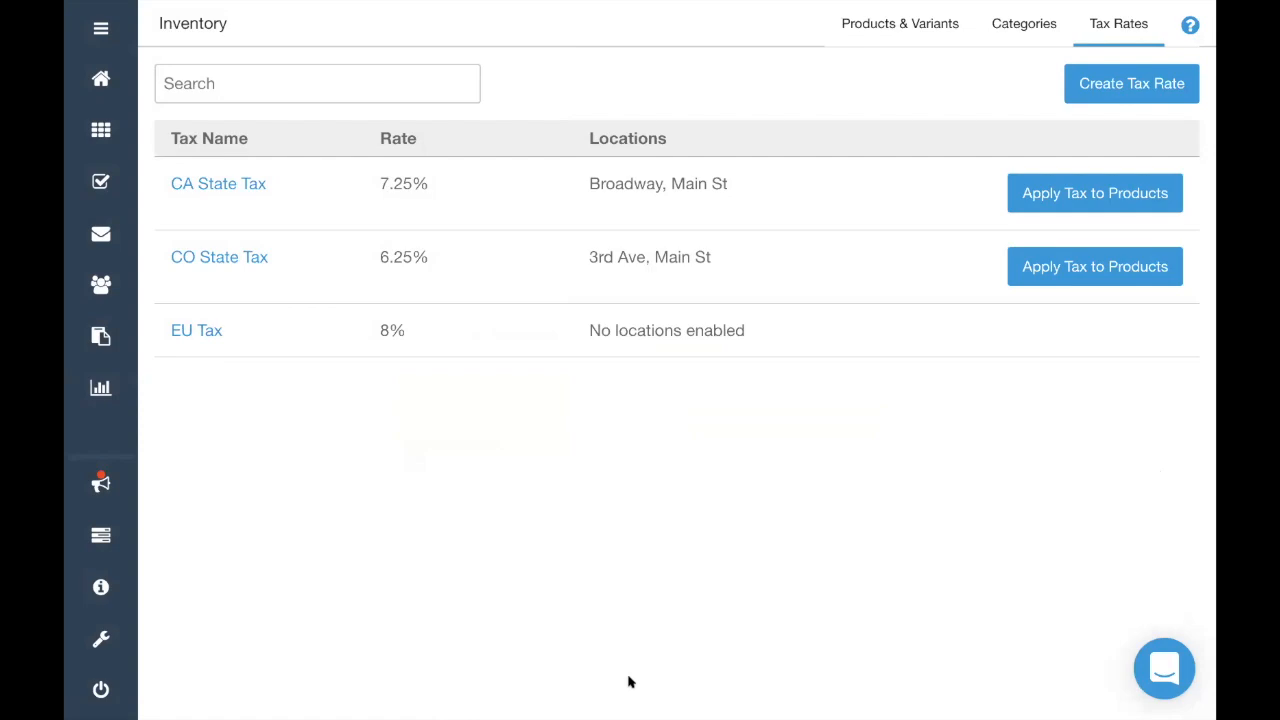
Return to the inventory's product list and filter it to show bundles only
{"action": "left_click", "coordinate": [98, 146]}
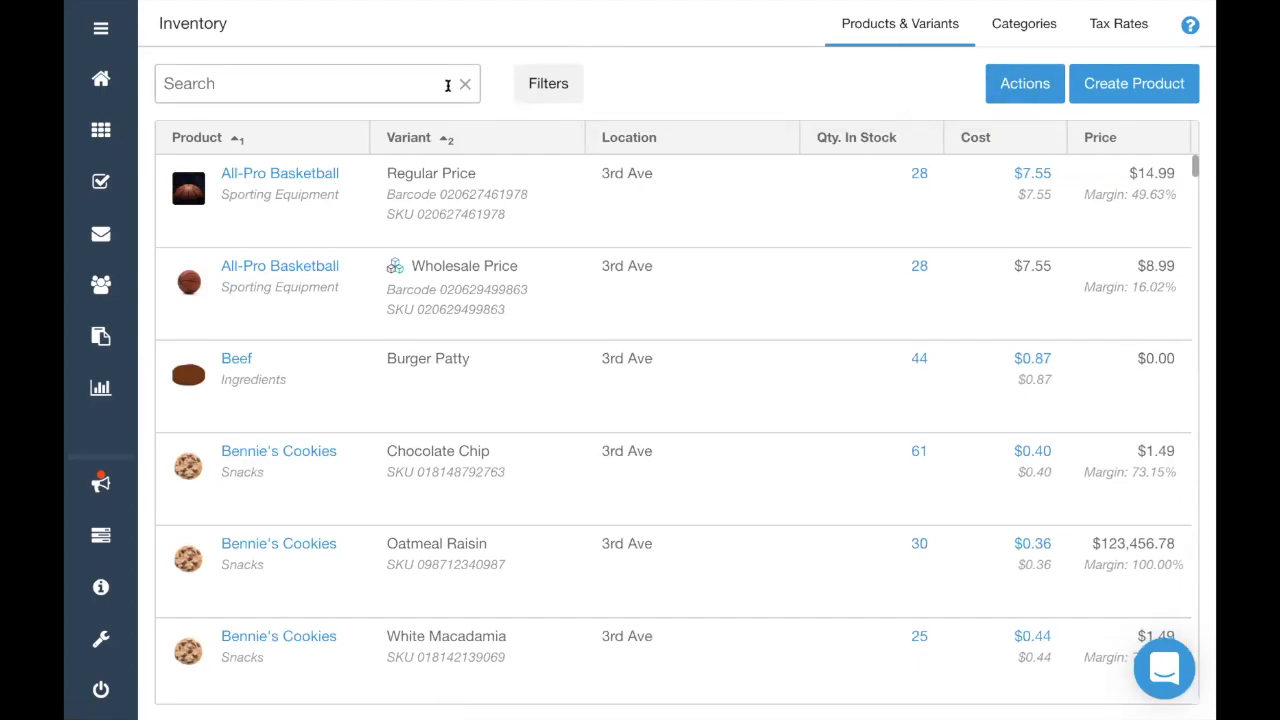
{"action": "left_click", "coordinate": [556, 85]}
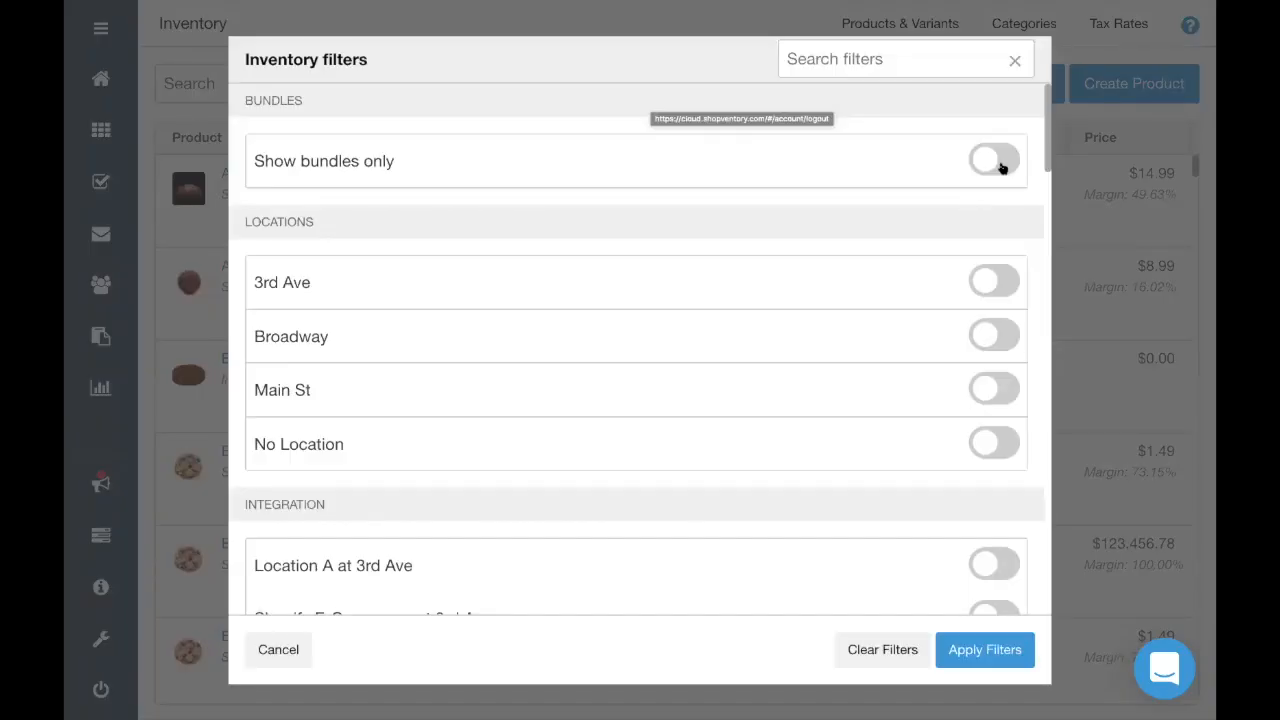
{"action": "left_click", "coordinate": [1001, 167]}
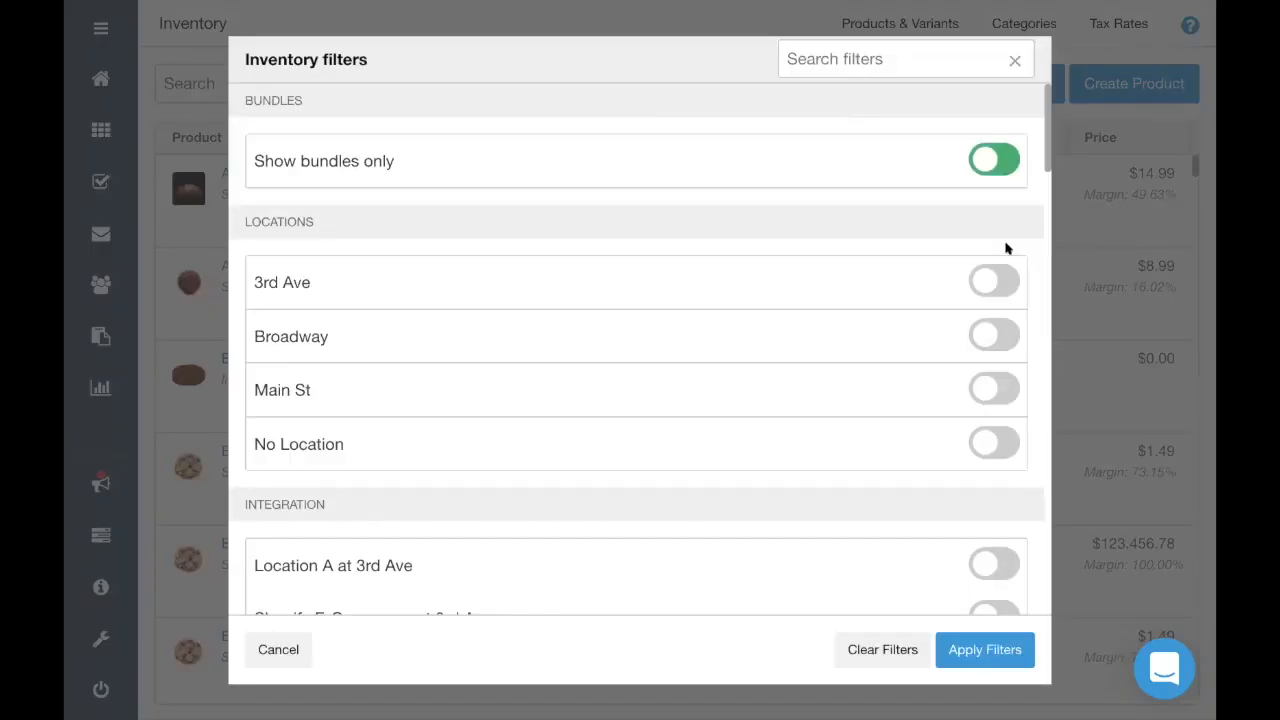
{"action": "left_click", "coordinate": [988, 648]}
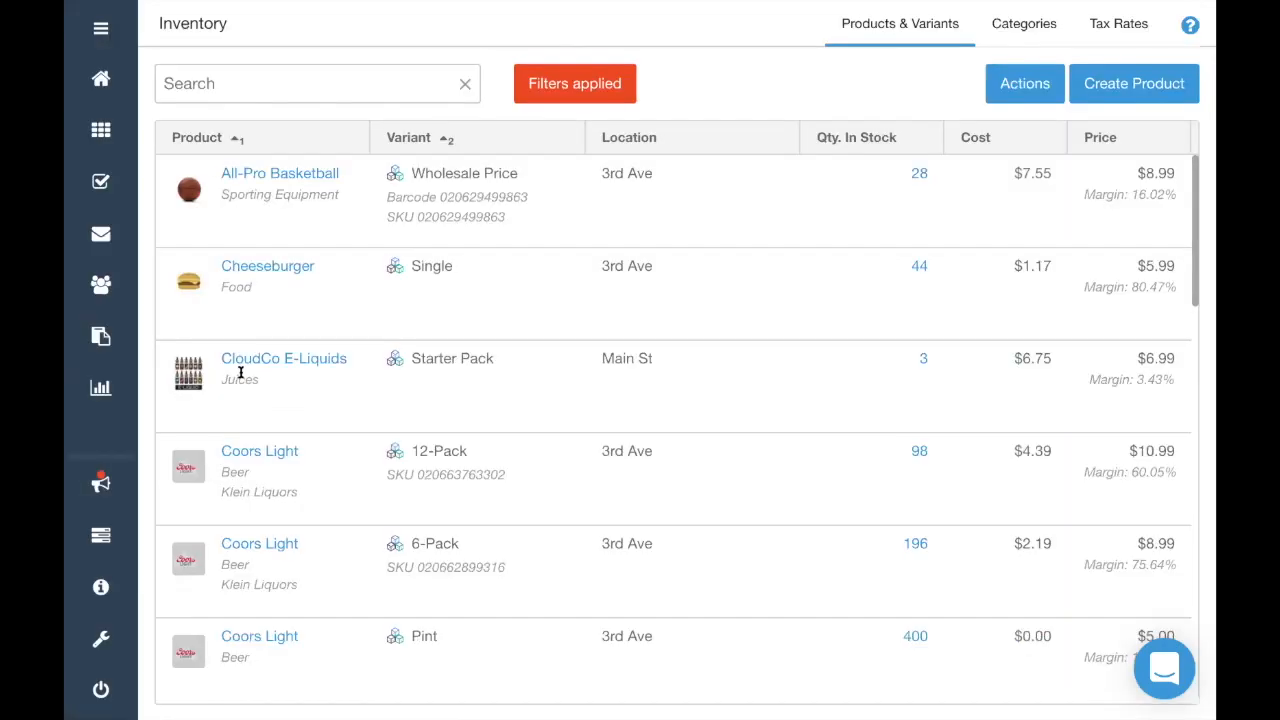
Open the Cheeseburger product and view the bundle components of its Single variant
{"action": "left_click", "coordinate": [286, 271]}
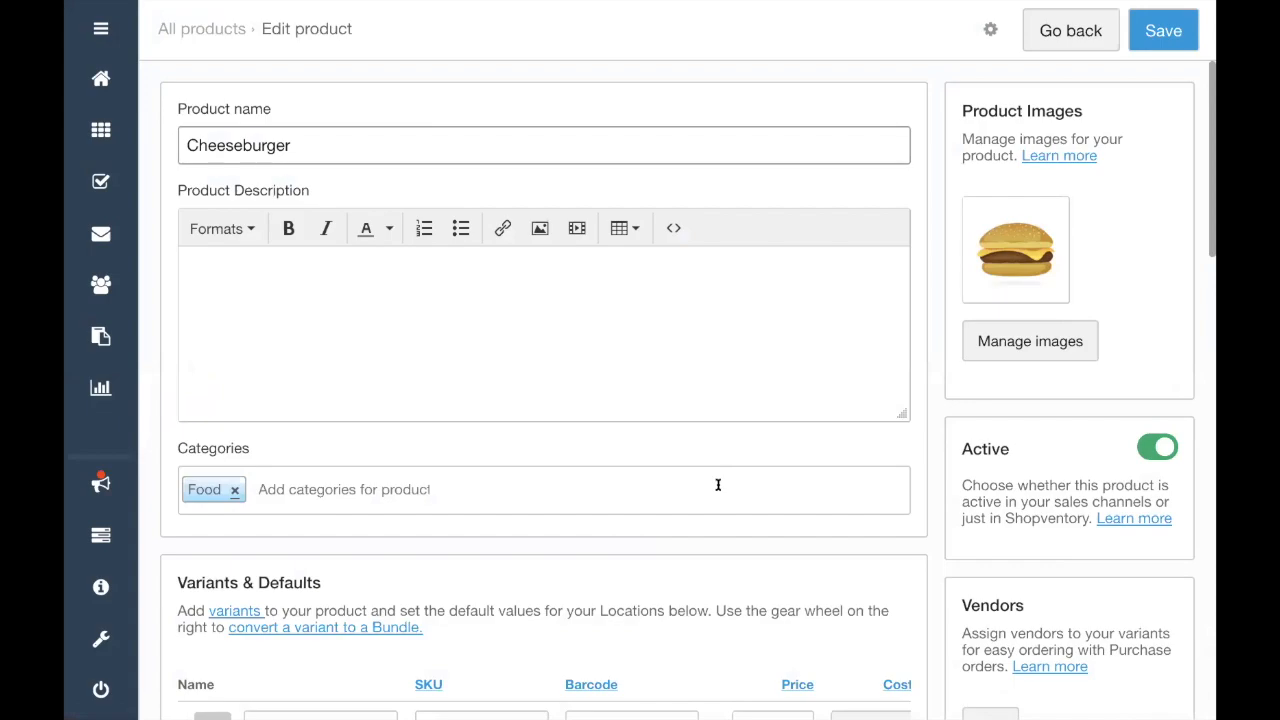
{"action": "scroll", "coordinate": [718, 485], "scroll_direction": "down", "scroll_amount": 4}
{"action": "scroll", "coordinate": [703, 429], "scroll_direction": "right", "scroll_amount": 3}
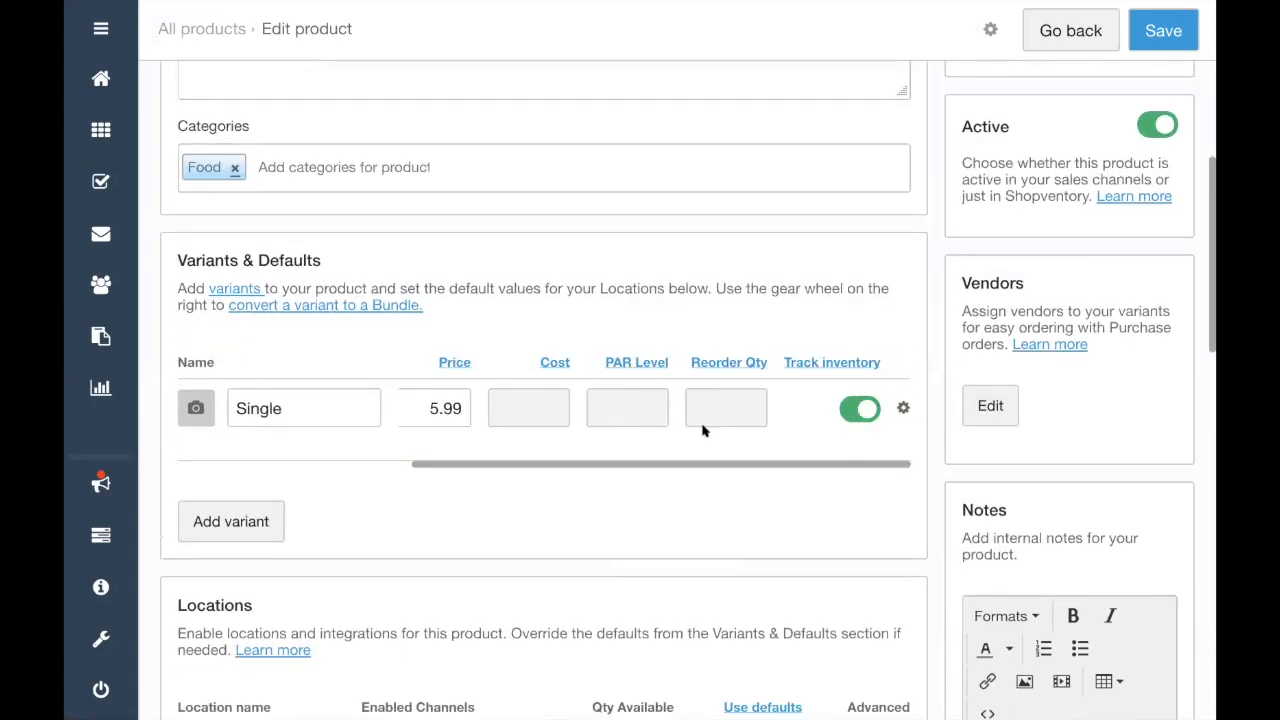
{"action": "left_click", "coordinate": [903, 409]}
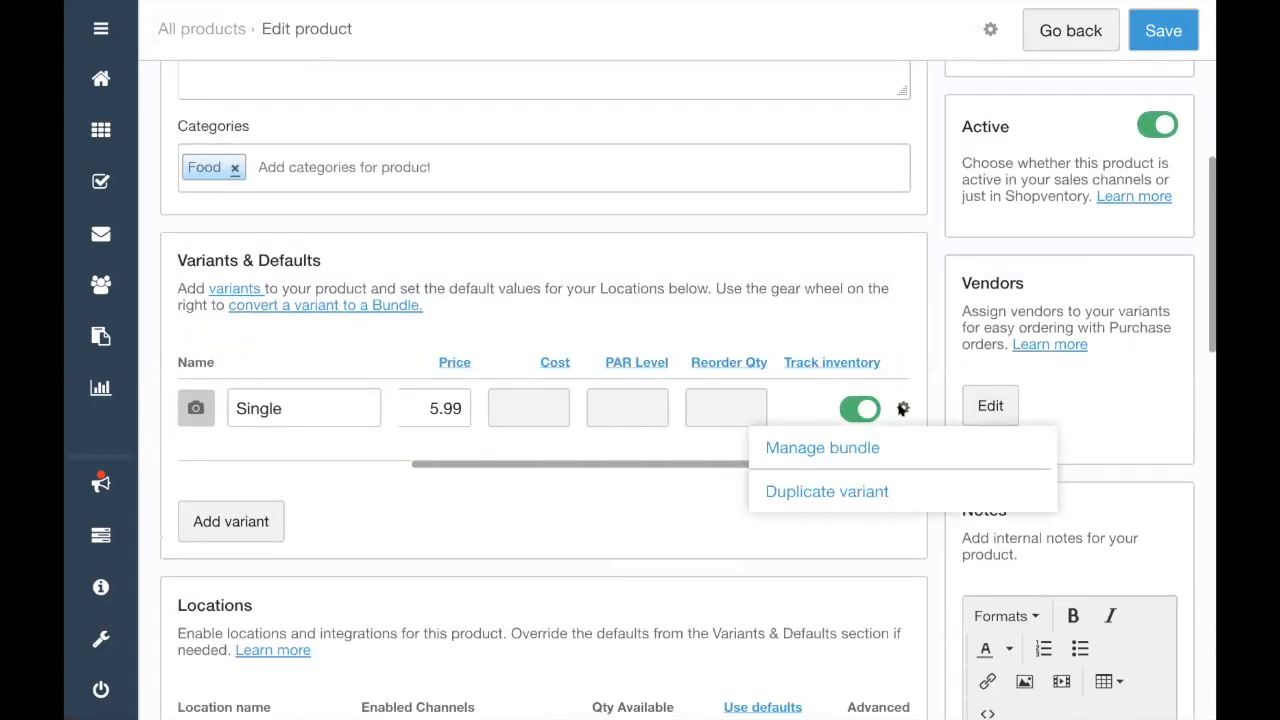
{"action": "left_click", "coordinate": [820, 451]}
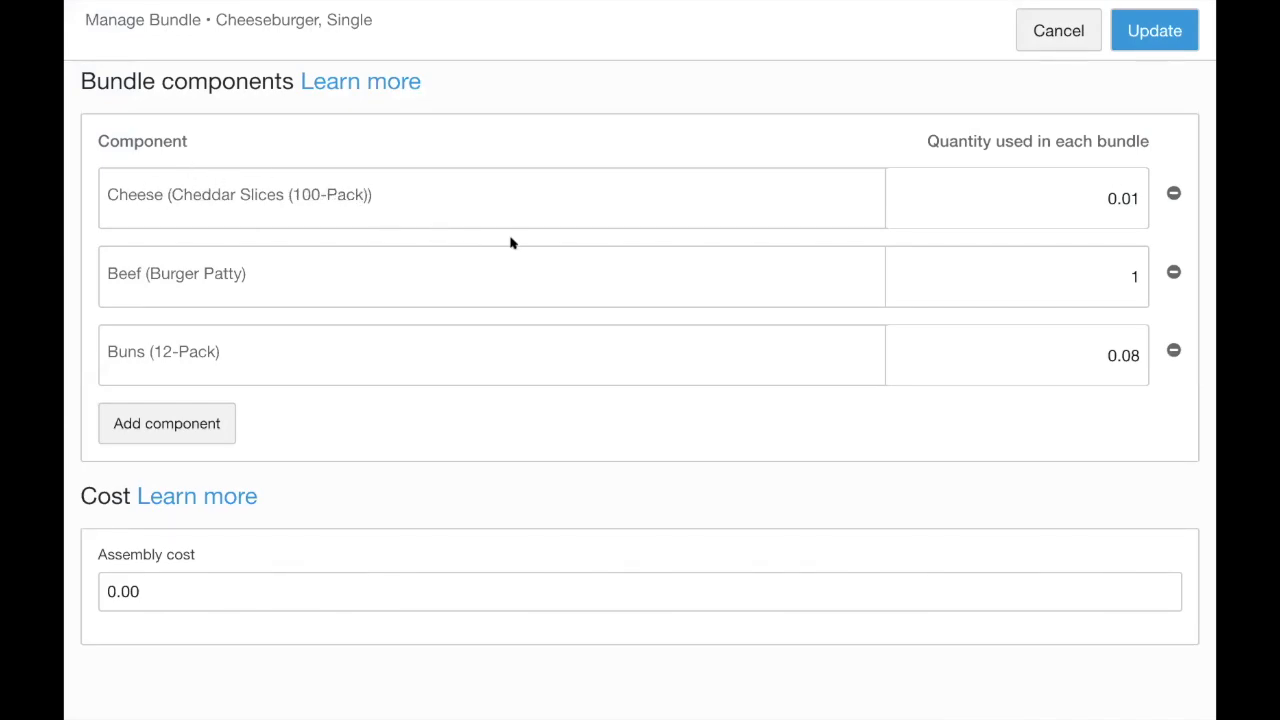
Review the quantities used for the cheese and buns in the Cheeseburger's Single bundle, and update the bundle without changes
{"action": "left_click_drag", "start_coordinate": [1091, 197], "coordinate": [1206, 203]}
{"action": "left_click", "coordinate": [1034, 281]}
{"action": "left_click", "coordinate": [1048, 364]}
{"action": "left_click_drag", "start_coordinate": [1108, 356], "coordinate": [1153, 363]}
{"action": "left_click", "coordinate": [1130, 40]}
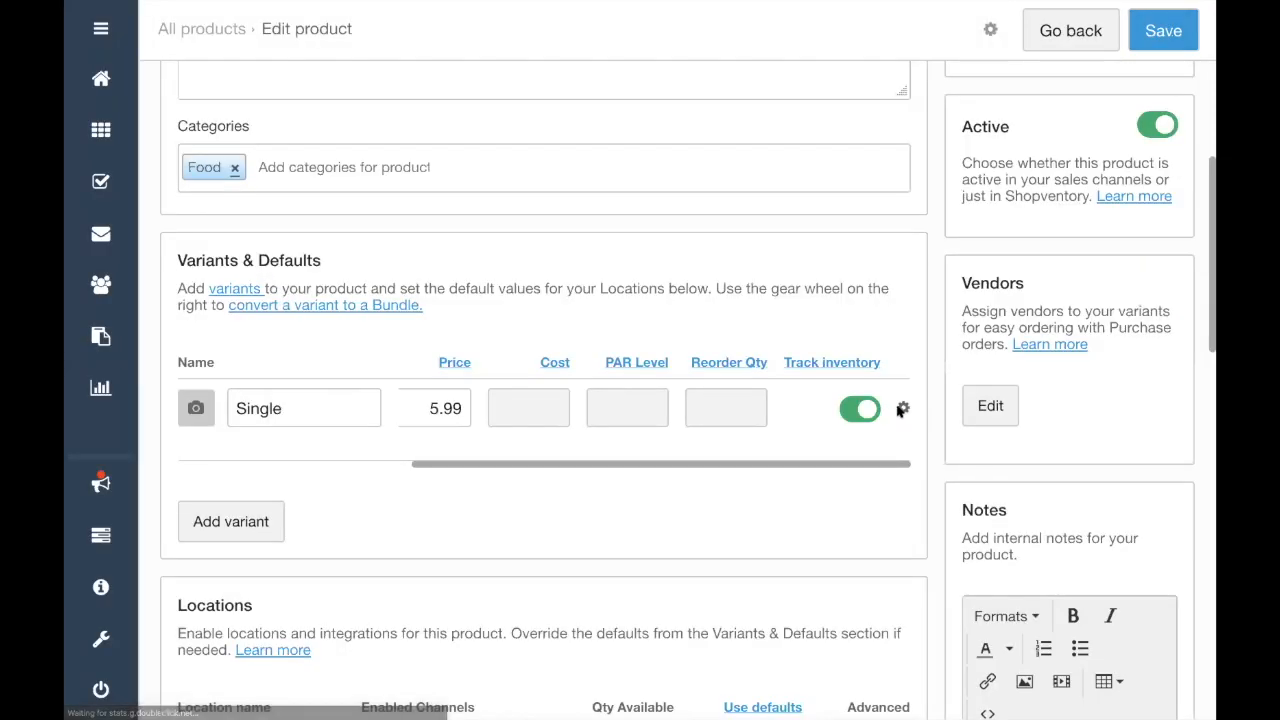
Set the assembly cost of the Cheeseburger's Single bundle to 0.50, update the bundle and save the product
{"action": "left_click", "coordinate": [902, 409]}
{"action": "left_click", "coordinate": [889, 443]}
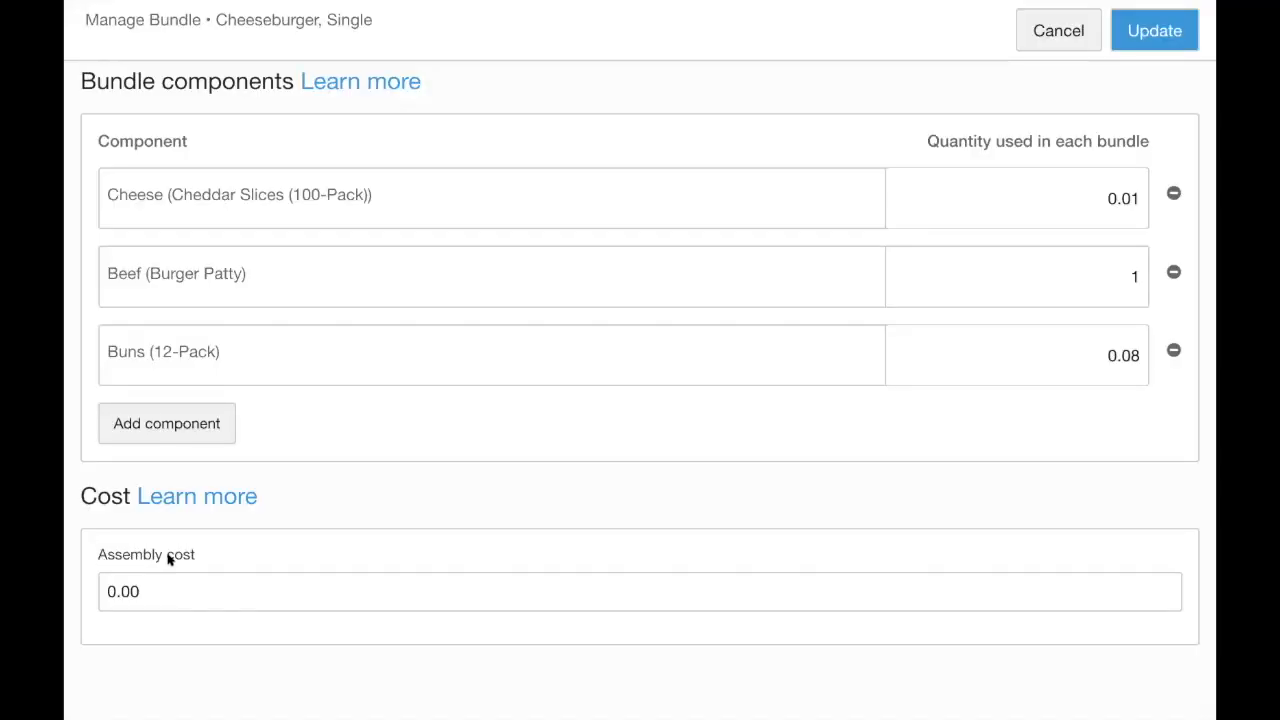
{"action": "left_click", "coordinate": [157, 590]}
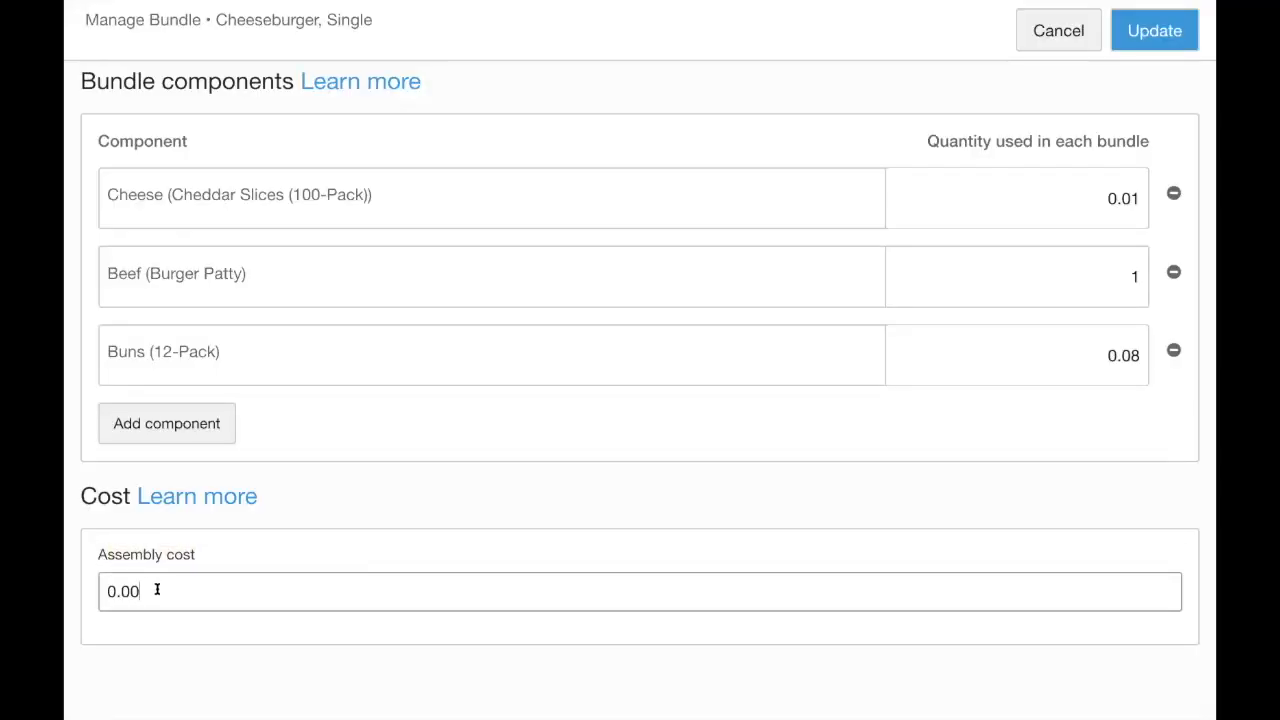
{"action": "key", "text": "BackSpace"}
{"action": "key", "text": "BackSpace"}
{"action": "type", "text": "50"}
{"action": "left_click", "coordinate": [1140, 50]}
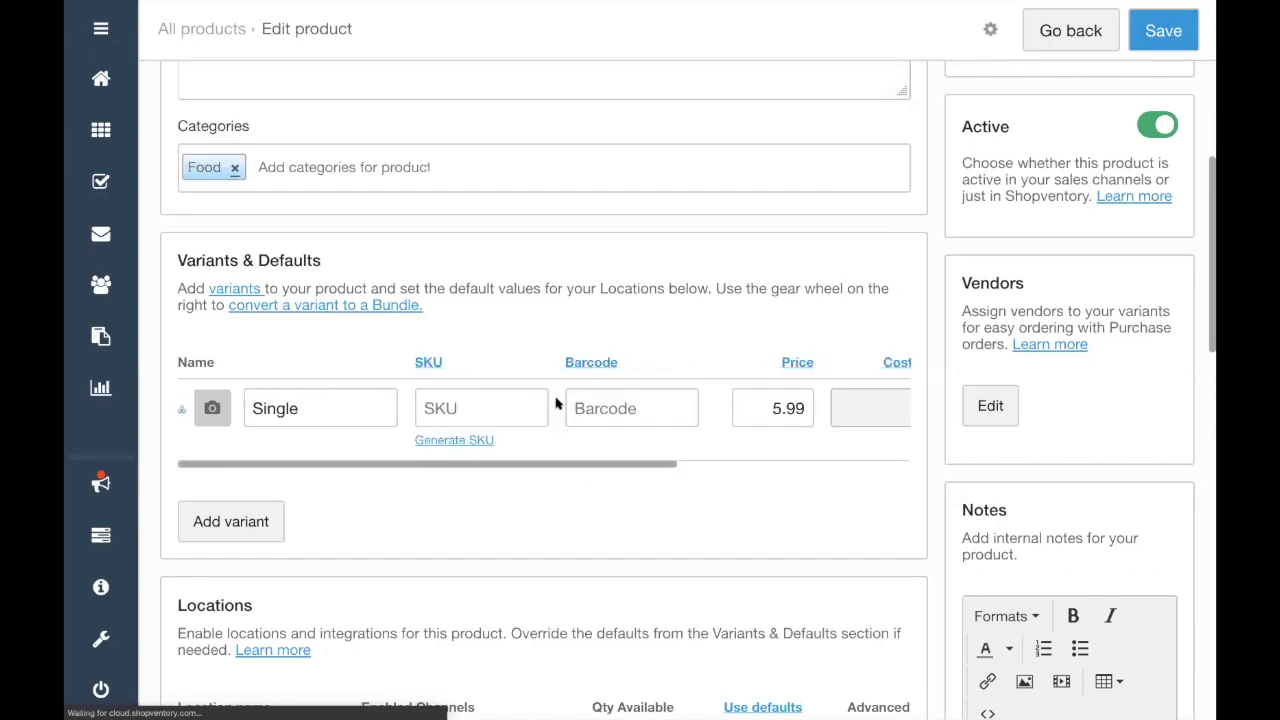
{"action": "left_click", "coordinate": [1146, 33]}
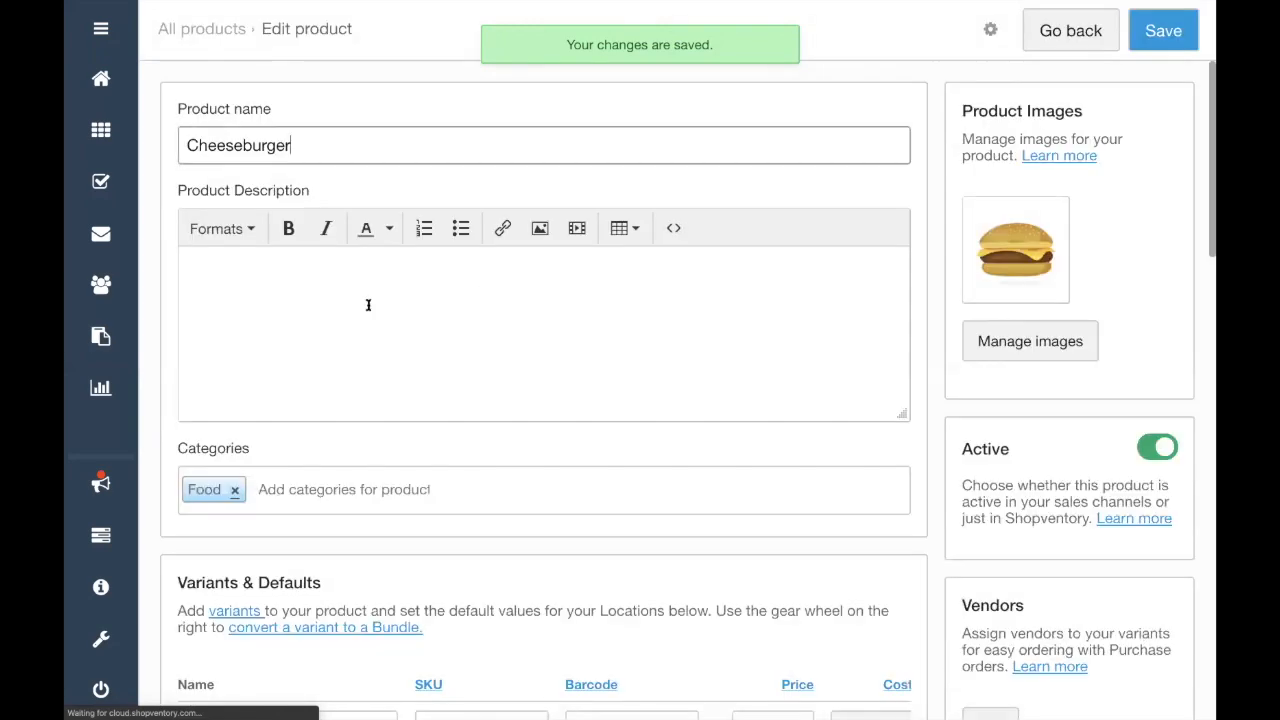
Open the All-Pro Basketball product, view the bundle components of its Wholesale Price variant, and leave the bundle unchanged
{"action": "left_click", "coordinate": [1072, 32]}
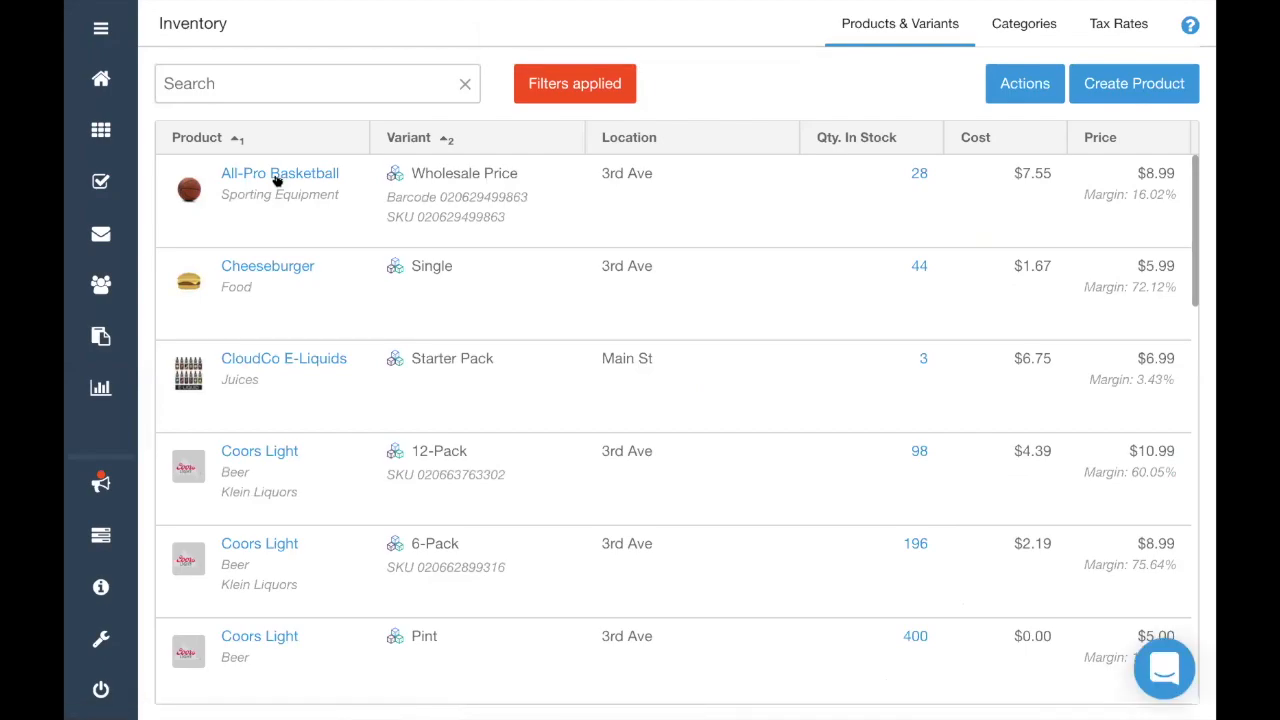
{"action": "left_click", "coordinate": [277, 180]}
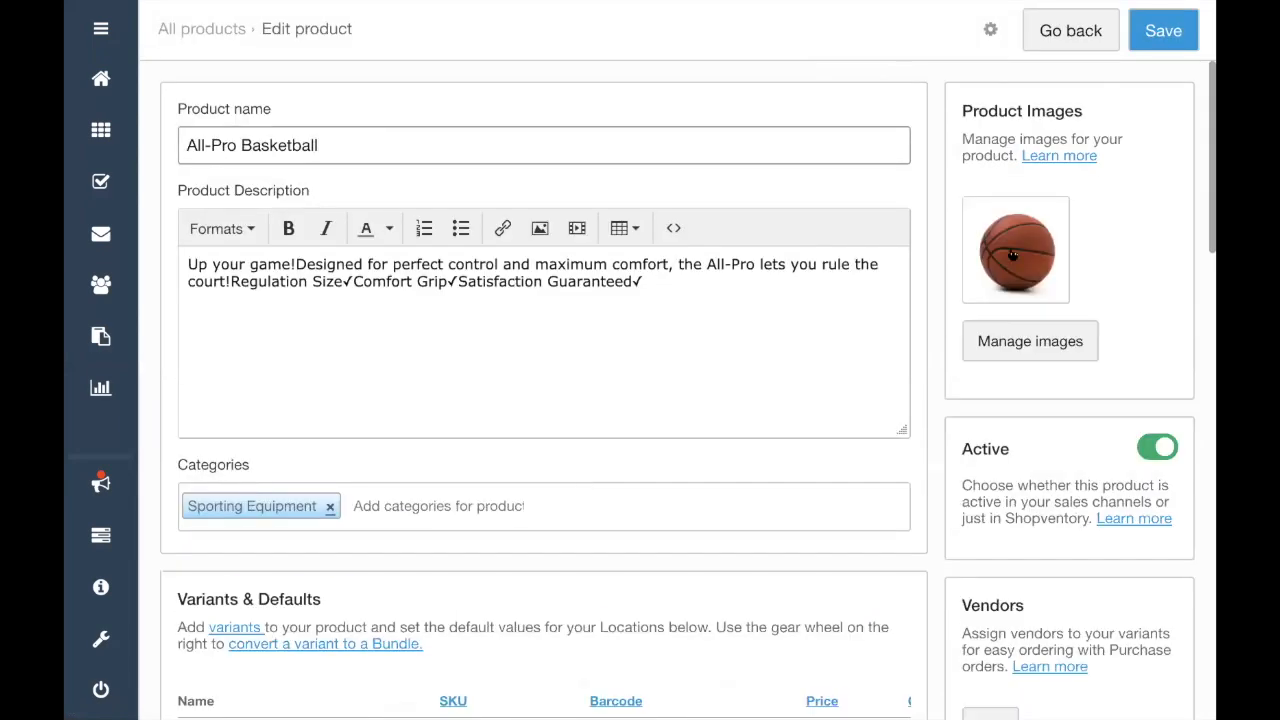
{"action": "scroll", "coordinate": [837, 437], "scroll_direction": "down", "scroll_amount": 4}
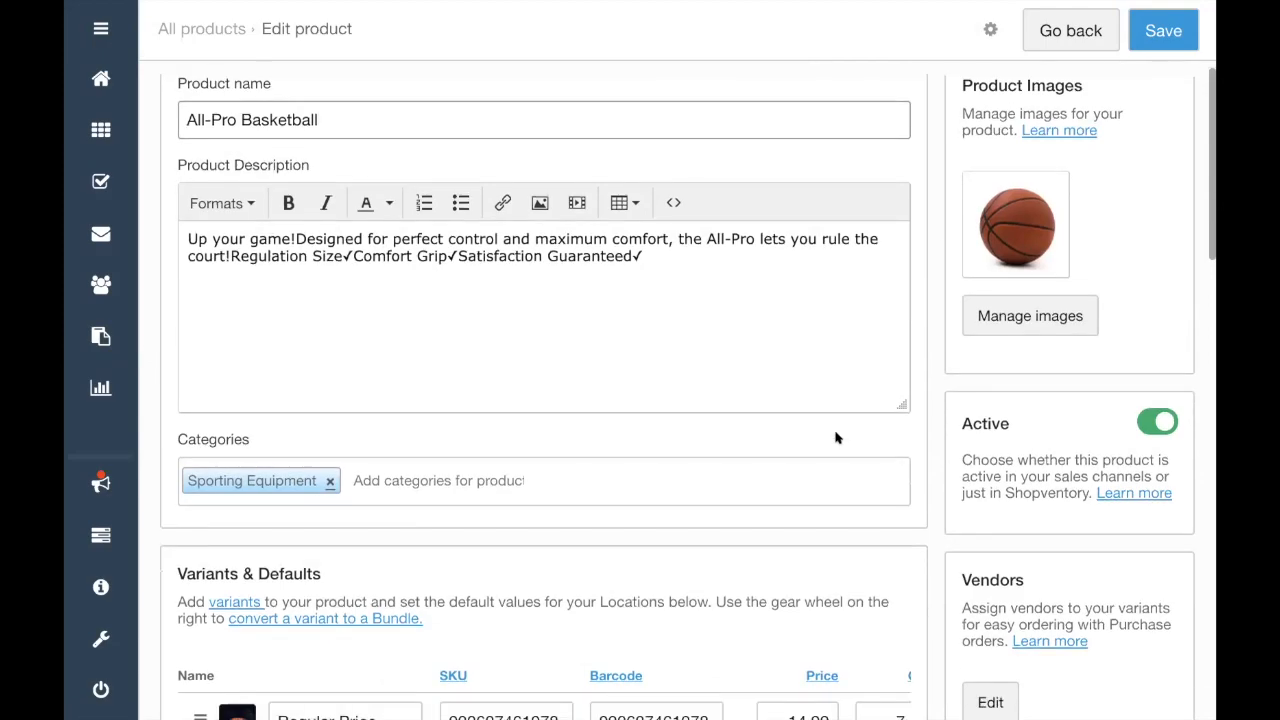
{"action": "double_click", "coordinate": [305, 428]}
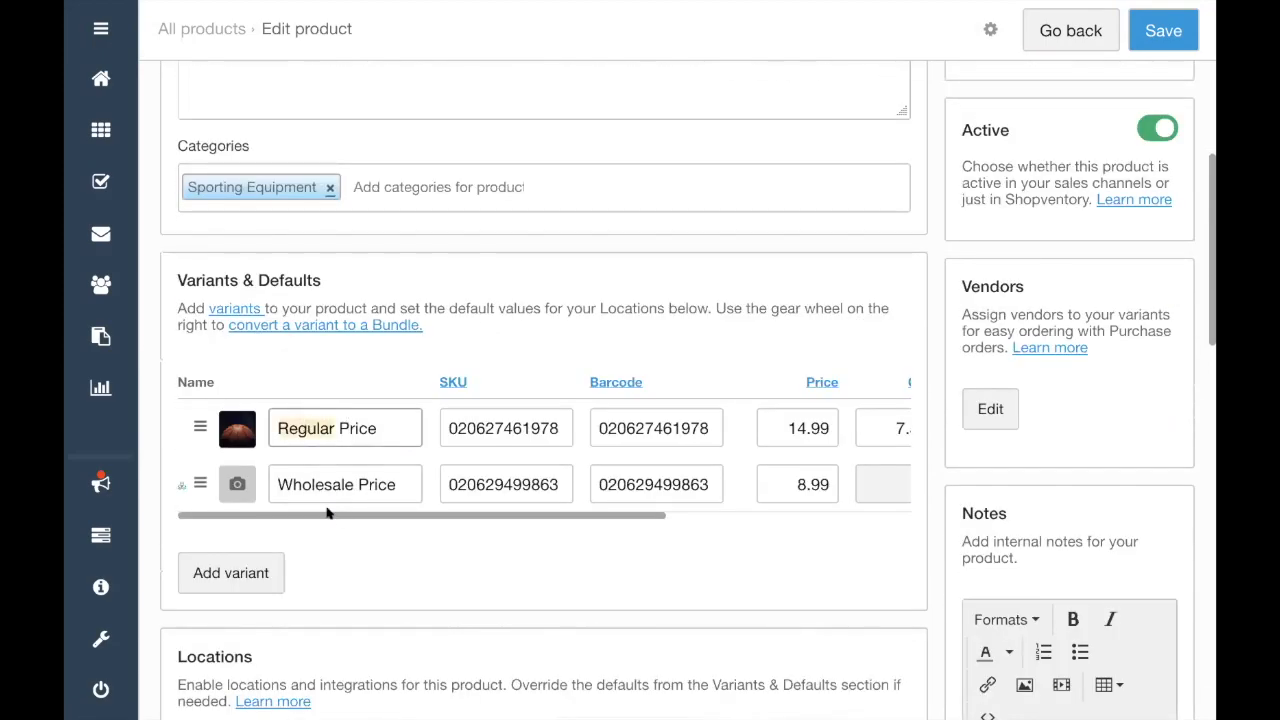
{"action": "double_click", "coordinate": [292, 477]}
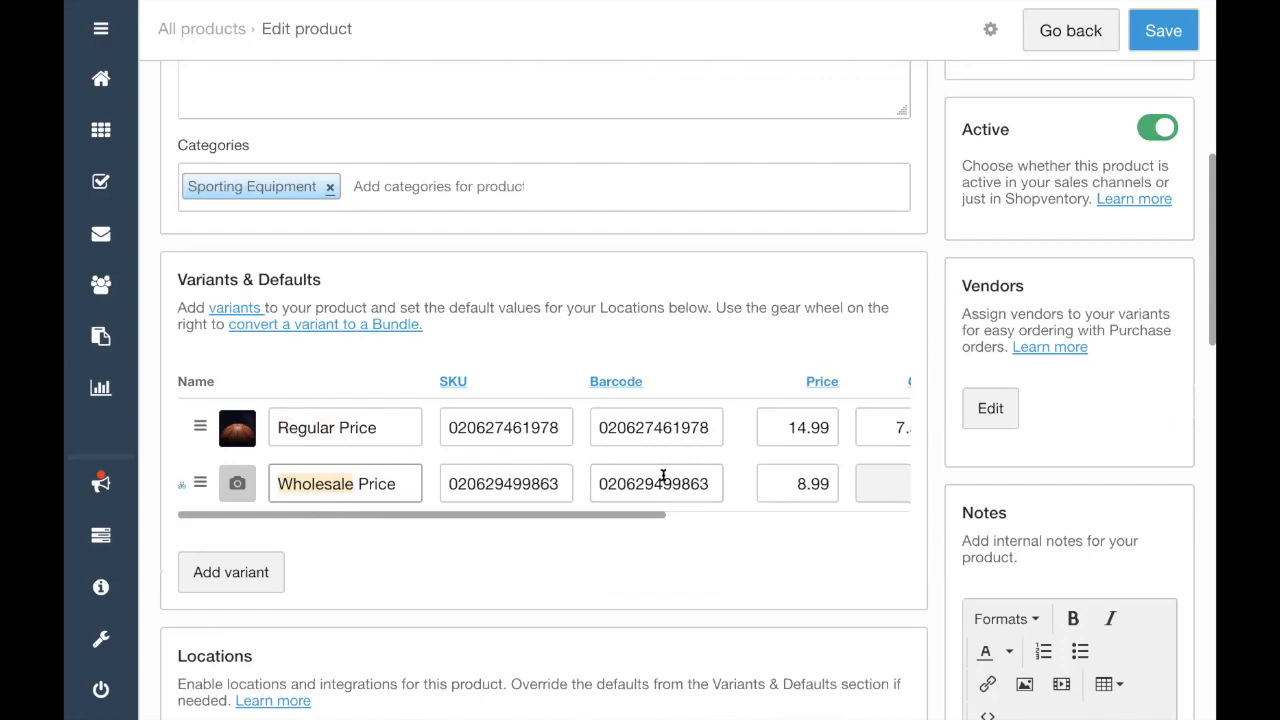
{"action": "left_click", "coordinate": [180, 487]}
{"action": "scroll", "coordinate": [440, 492], "scroll_direction": "right", "scroll_amount": 5}
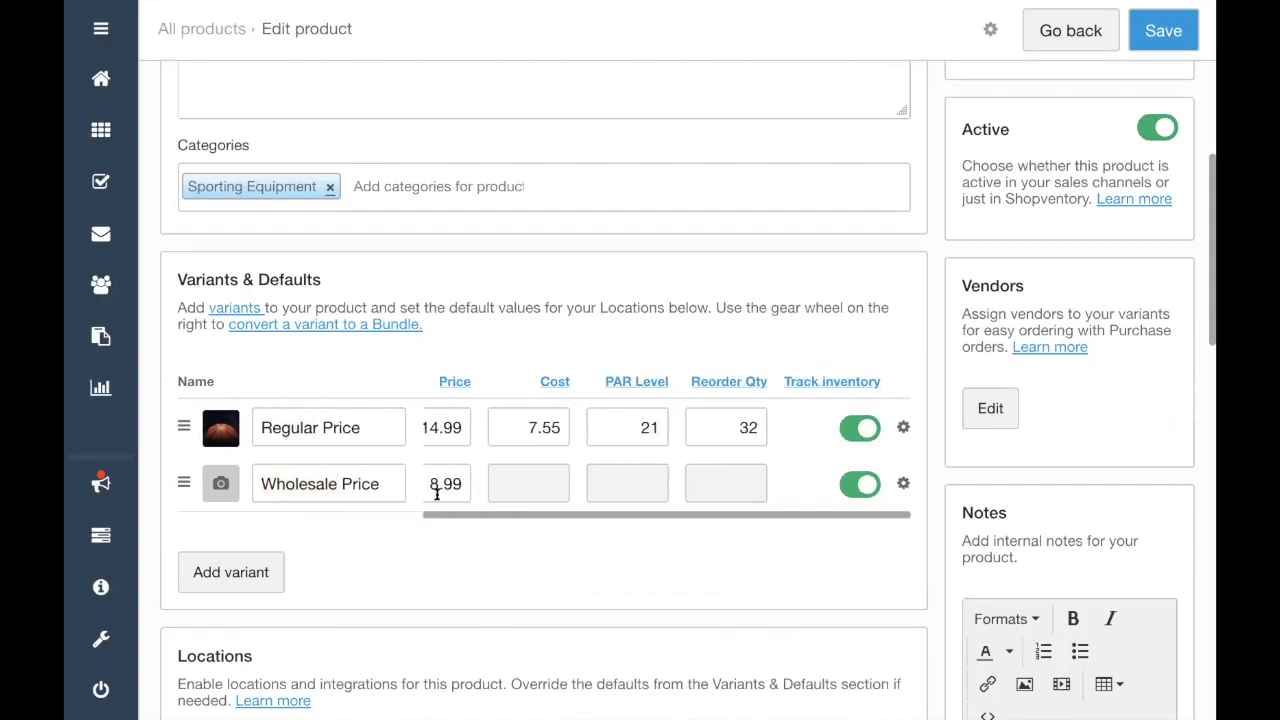
{"action": "left_click", "coordinate": [904, 484]}
{"action": "left_click", "coordinate": [845, 522]}
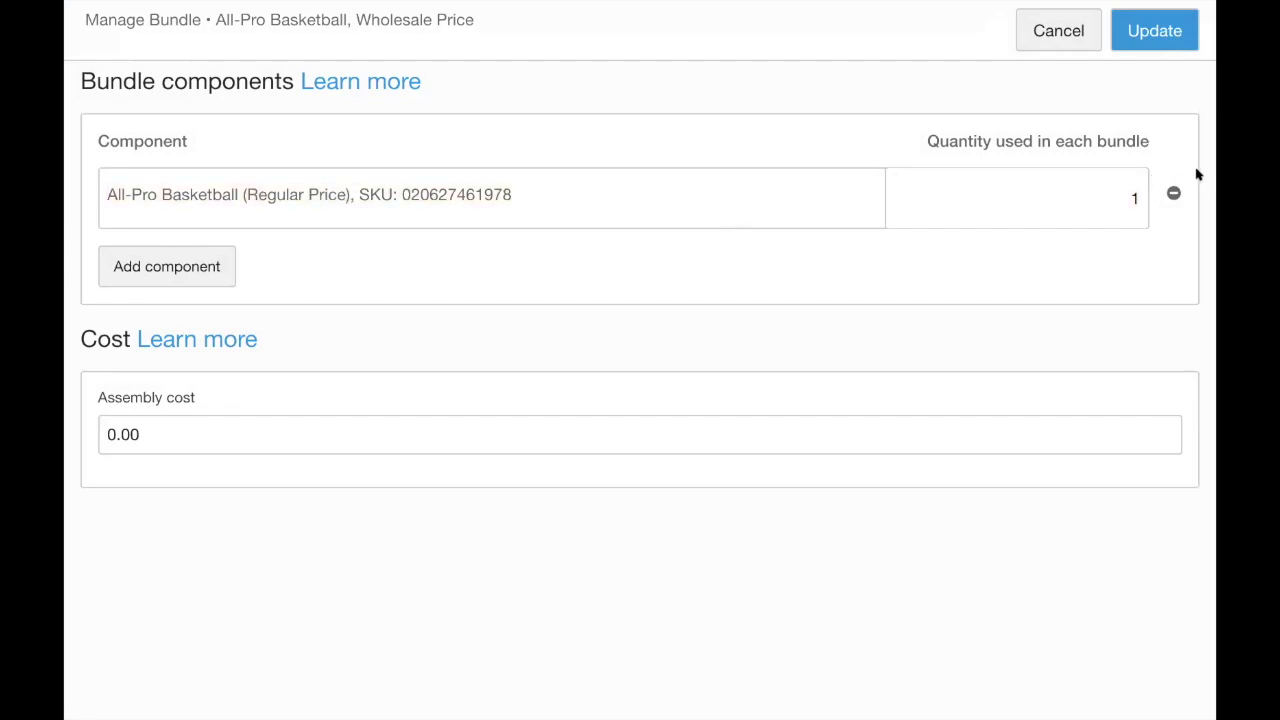
{"action": "left_click", "coordinate": [1079, 31]}
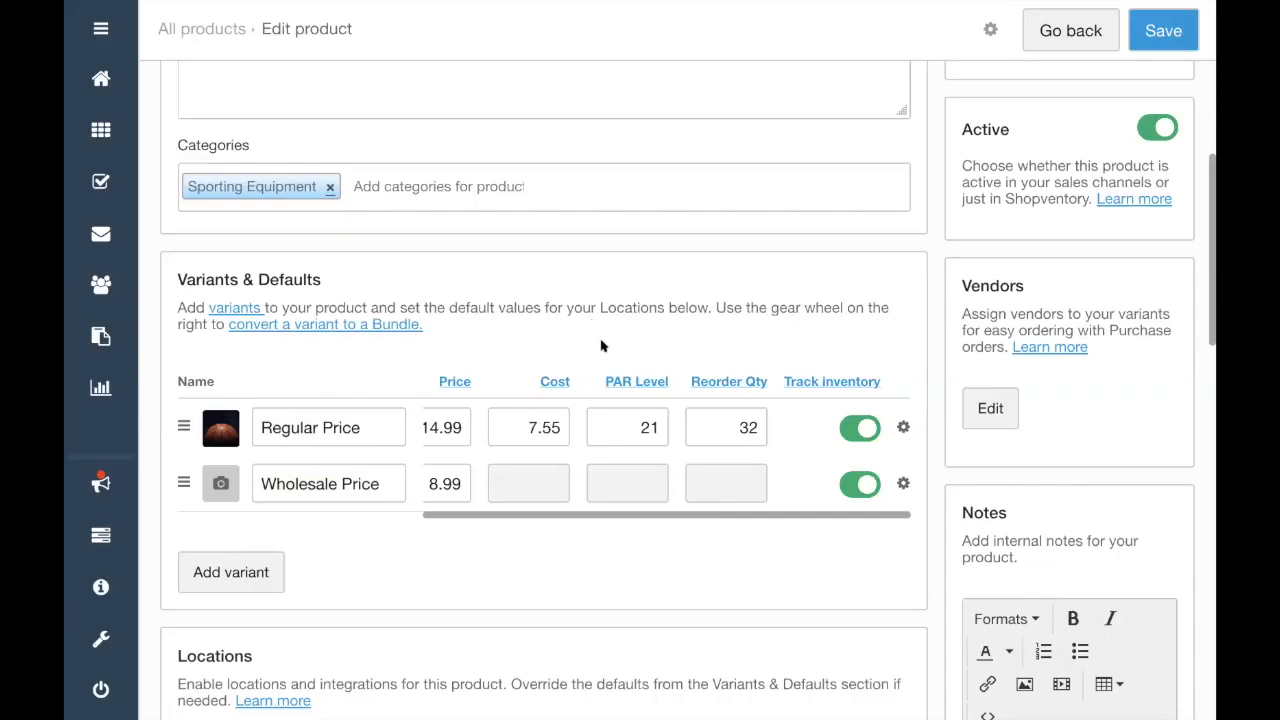
View the bundle conversion option for the basketball's Regular Price variant without applying it, and return to the product list
{"action": "left_click", "coordinate": [903, 428]}
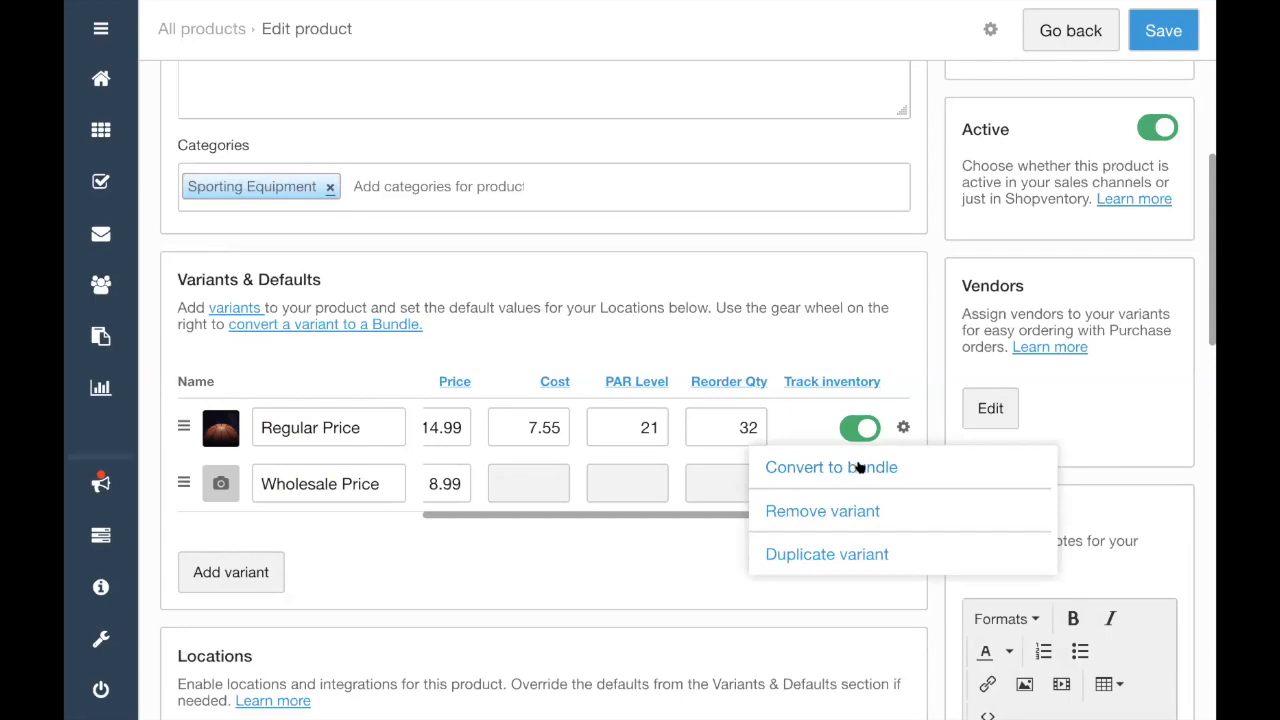
{"action": "left_click", "coordinate": [903, 428]}
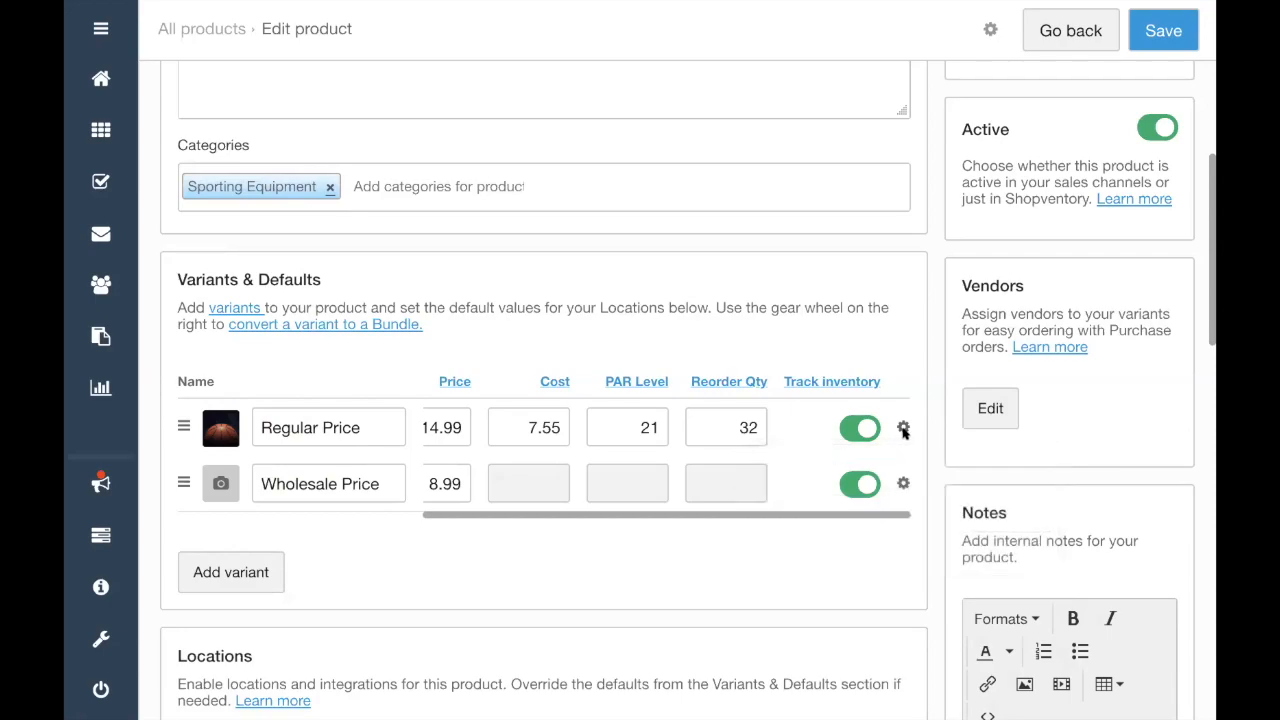
{"action": "left_click", "coordinate": [1095, 33]}
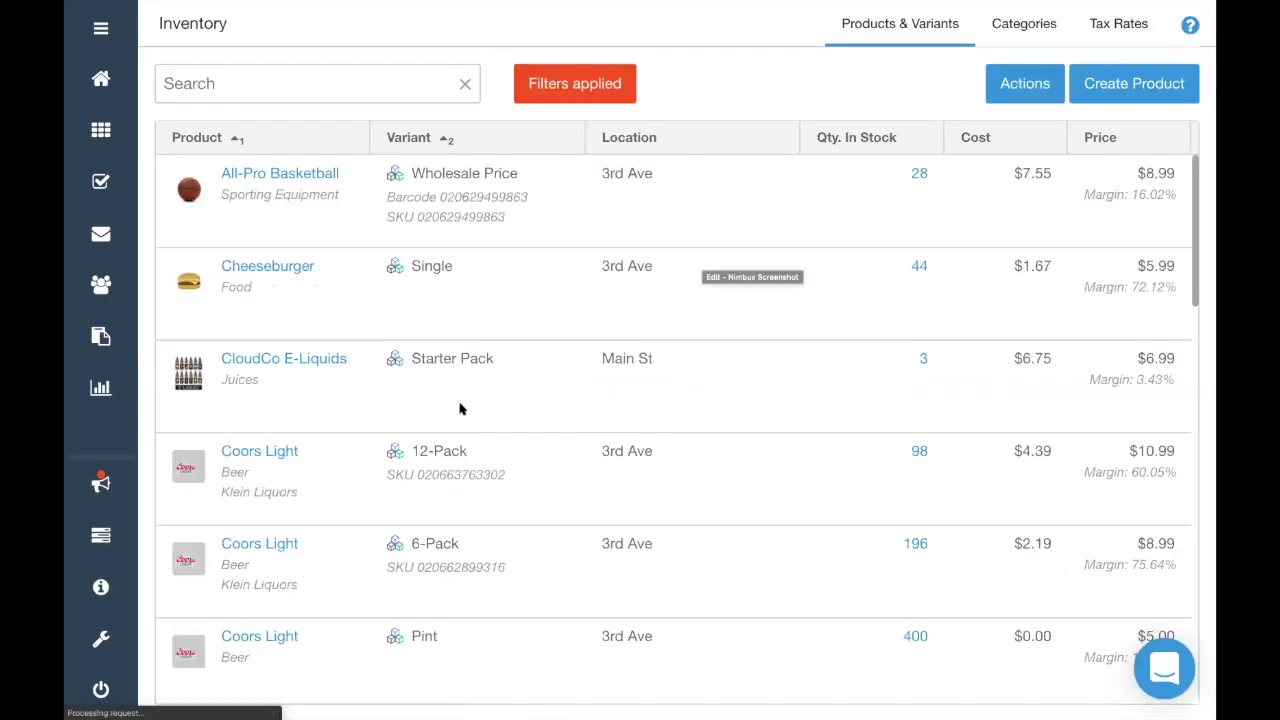
Open the Coors Light product, view its 12-Pack variant's bundle components without changing them, and return to the product list
{"action": "scroll", "coordinate": [323, 355], "scroll_direction": "down", "scroll_amount": 1}
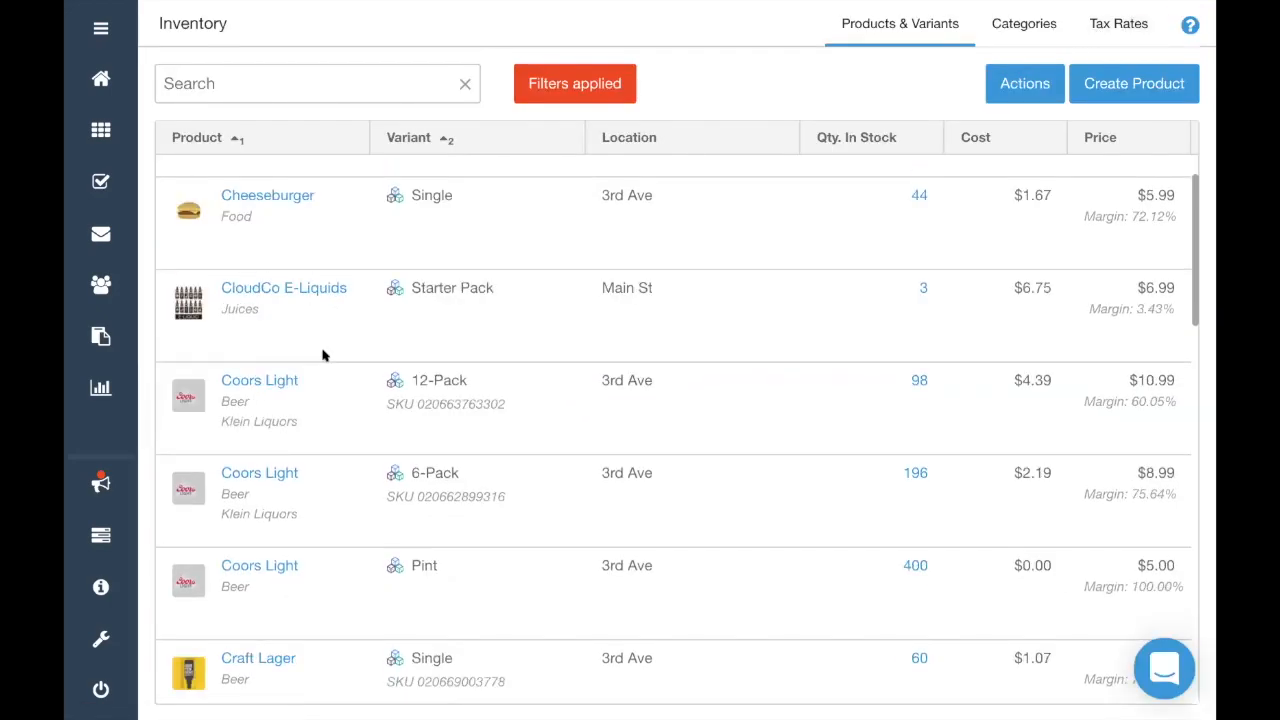
{"action": "scroll", "coordinate": [323, 355], "scroll_direction": "down", "scroll_amount": 1}
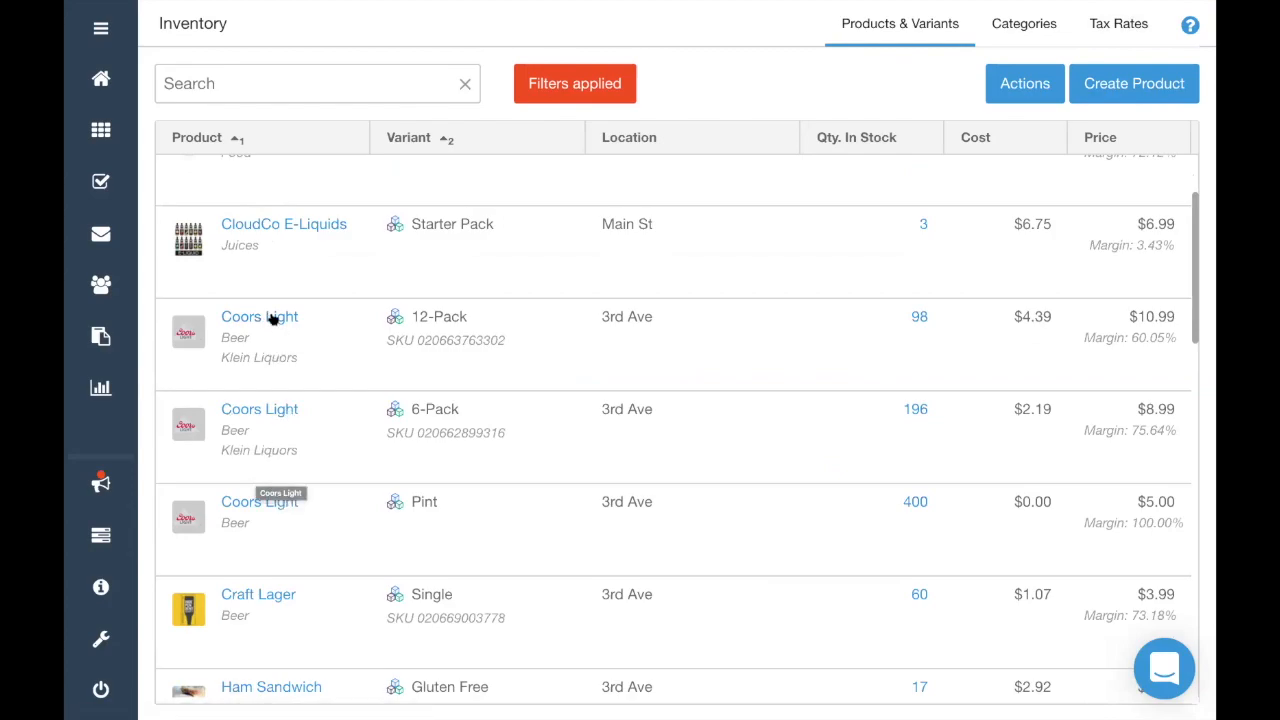
{"action": "left_click", "coordinate": [351, 337]}
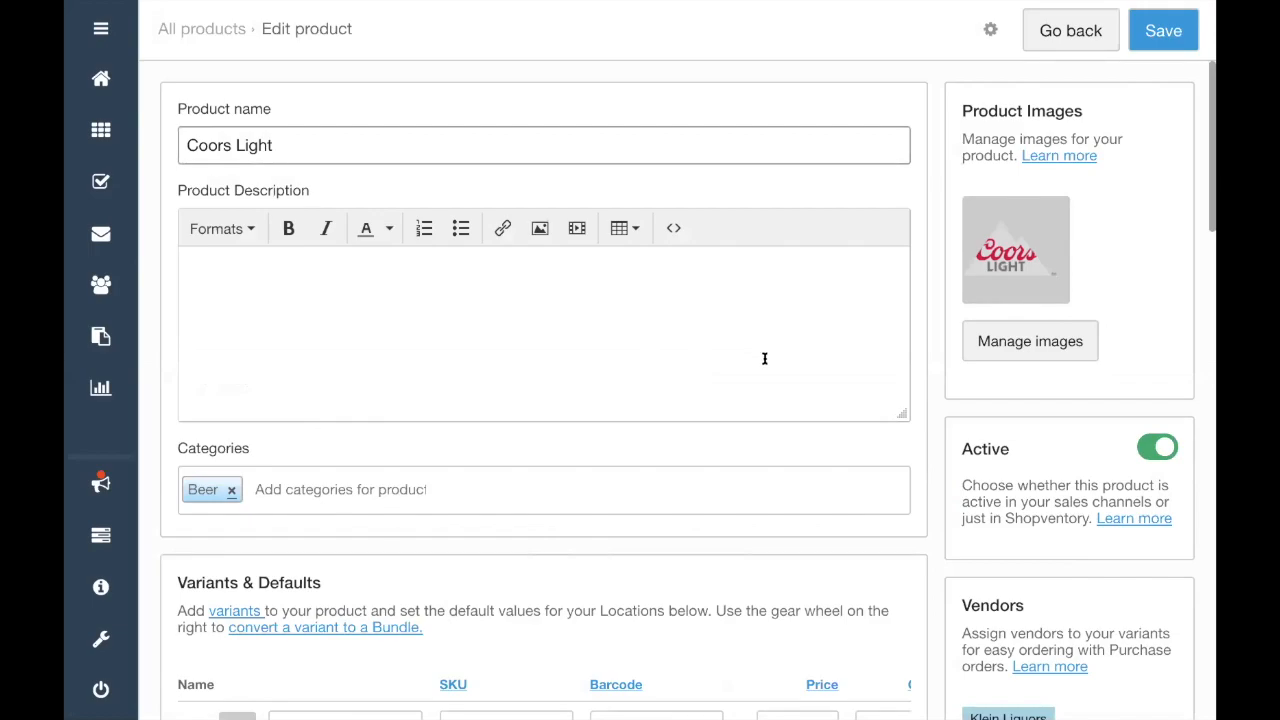
{"action": "scroll", "coordinate": [766, 360], "scroll_direction": "down", "scroll_amount": 3}
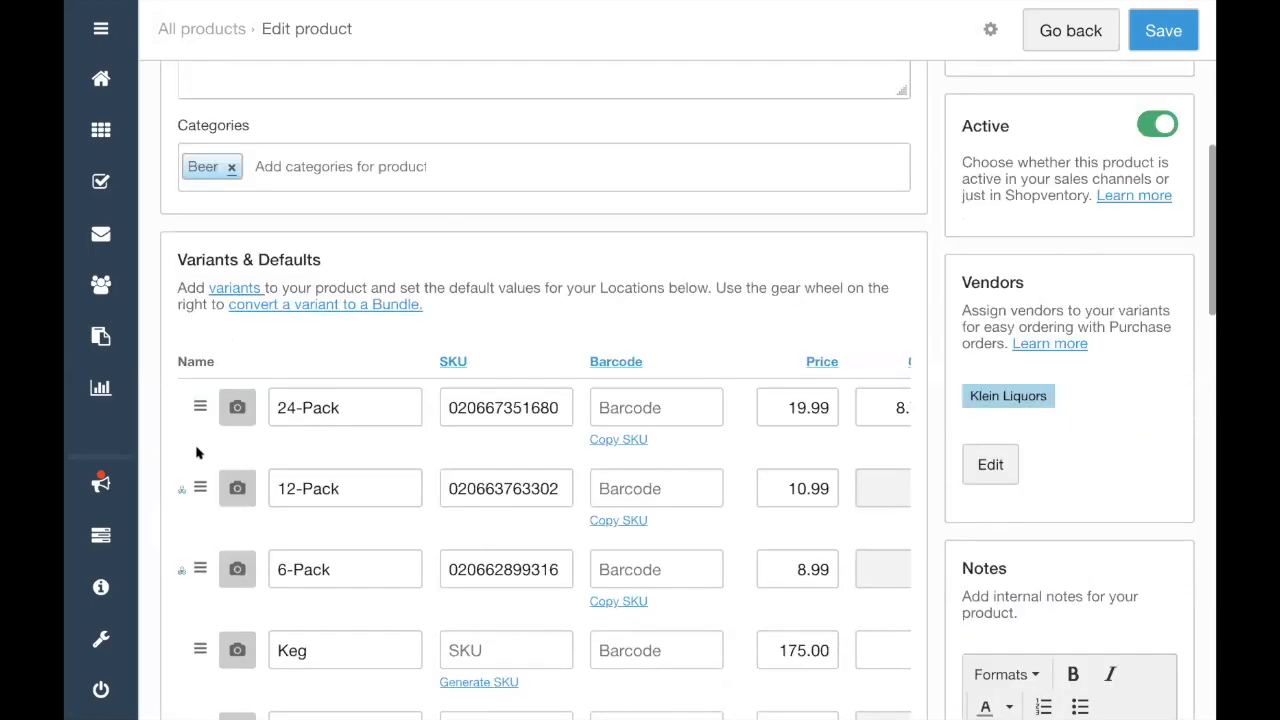
{"action": "left_click_drag", "start_coordinate": [306, 408], "coordinate": [268, 409]}
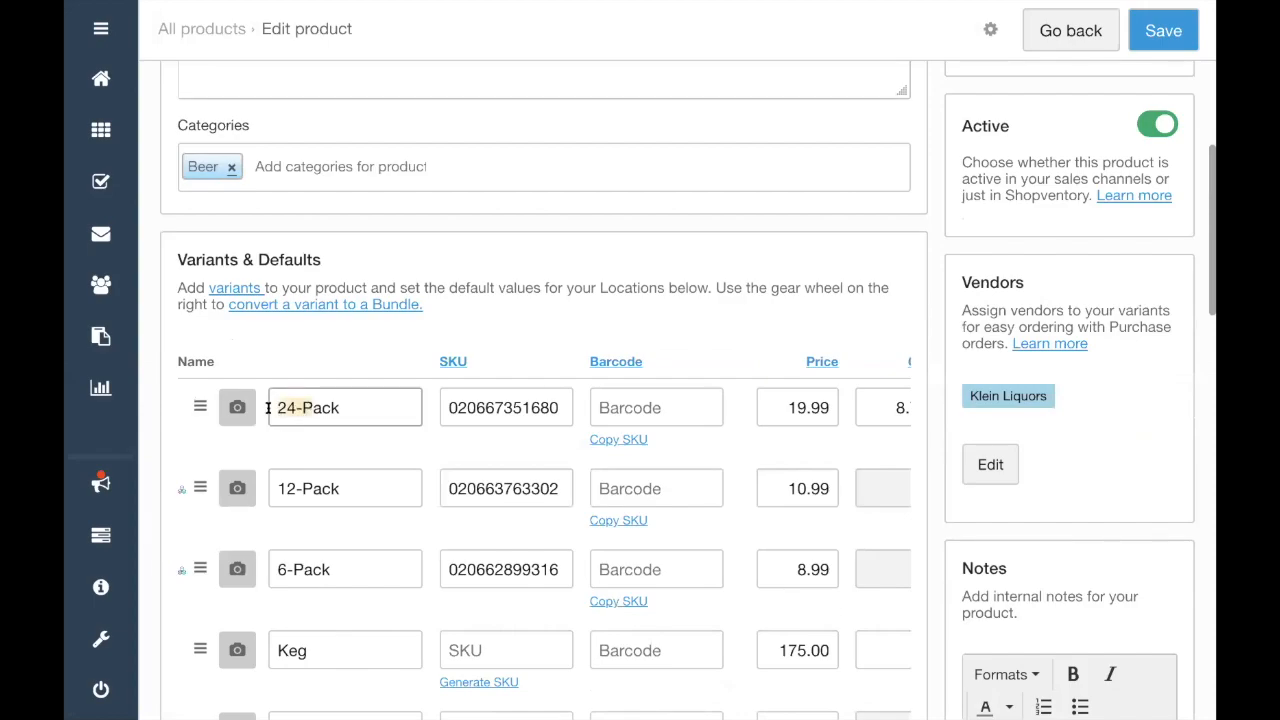
{"action": "scroll", "coordinate": [650, 464], "scroll_direction": "right", "scroll_amount": 3}
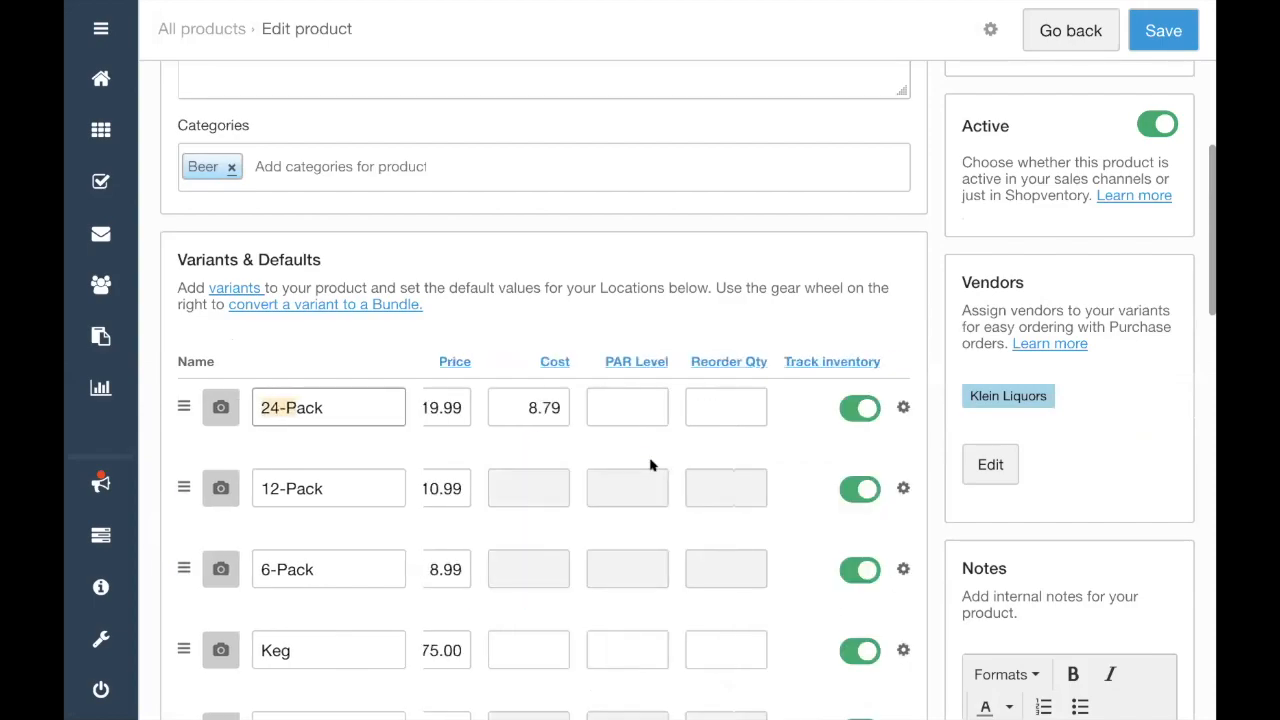
{"action": "left_click", "coordinate": [903, 487]}
{"action": "left_click", "coordinate": [866, 521]}
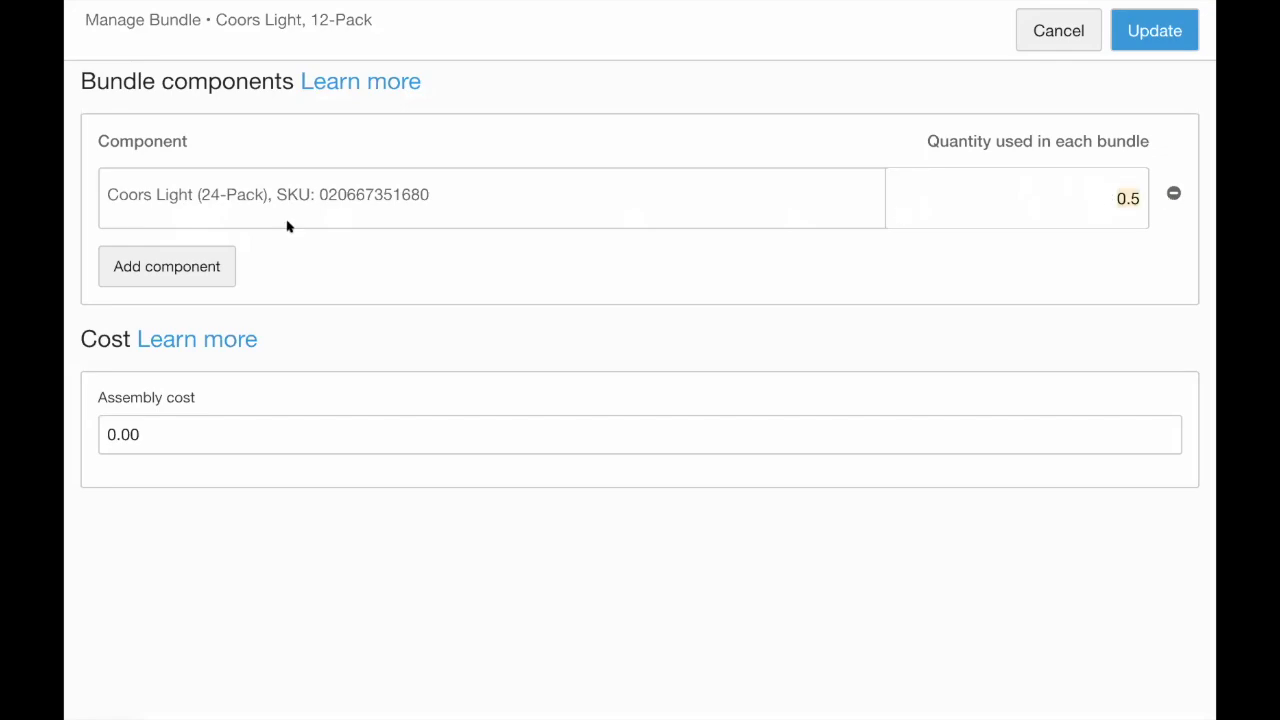
{"action": "left_click", "coordinate": [1060, 31]}
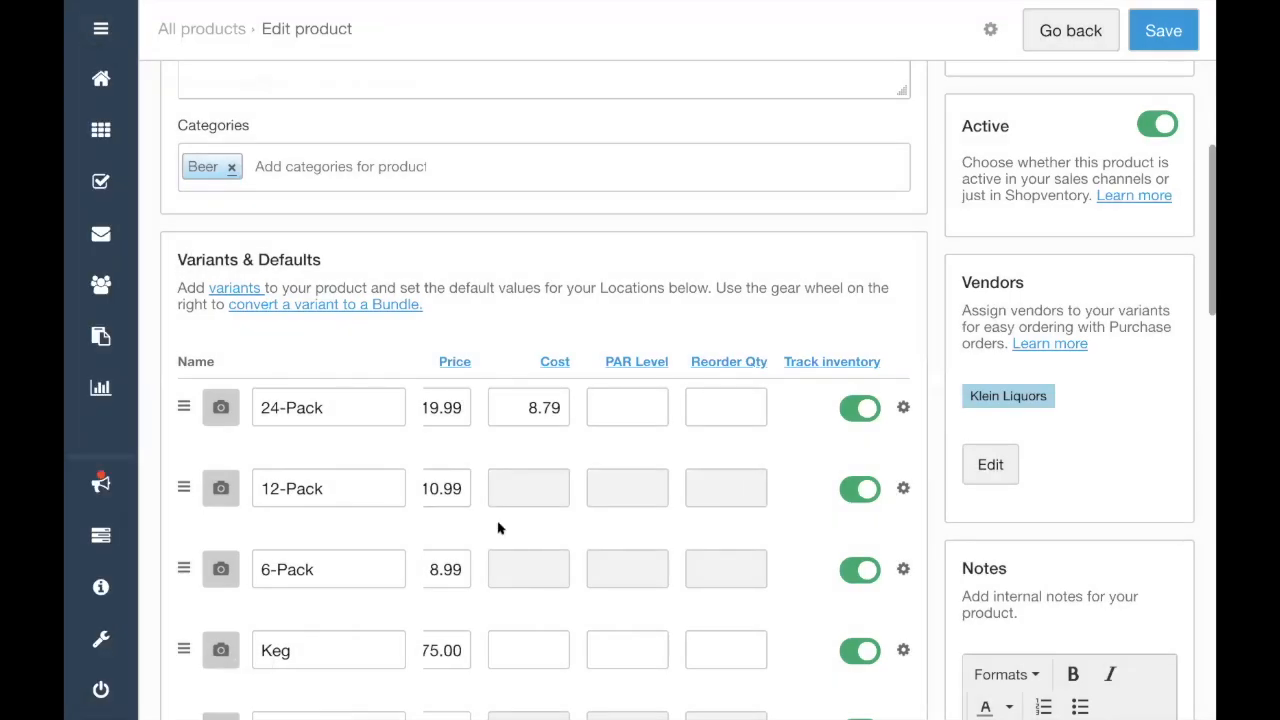
{"action": "scroll", "coordinate": [500, 528], "scroll_direction": "left", "scroll_amount": 1}
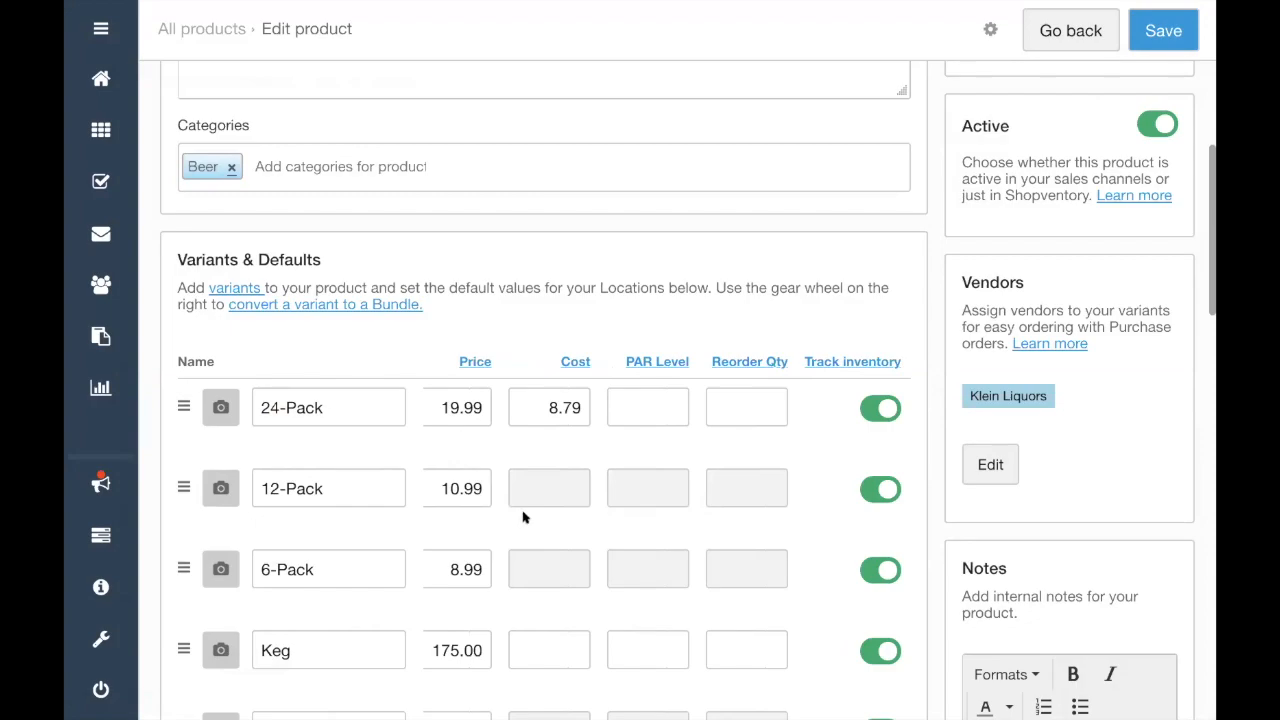
{"action": "left_click", "coordinate": [1071, 42]}
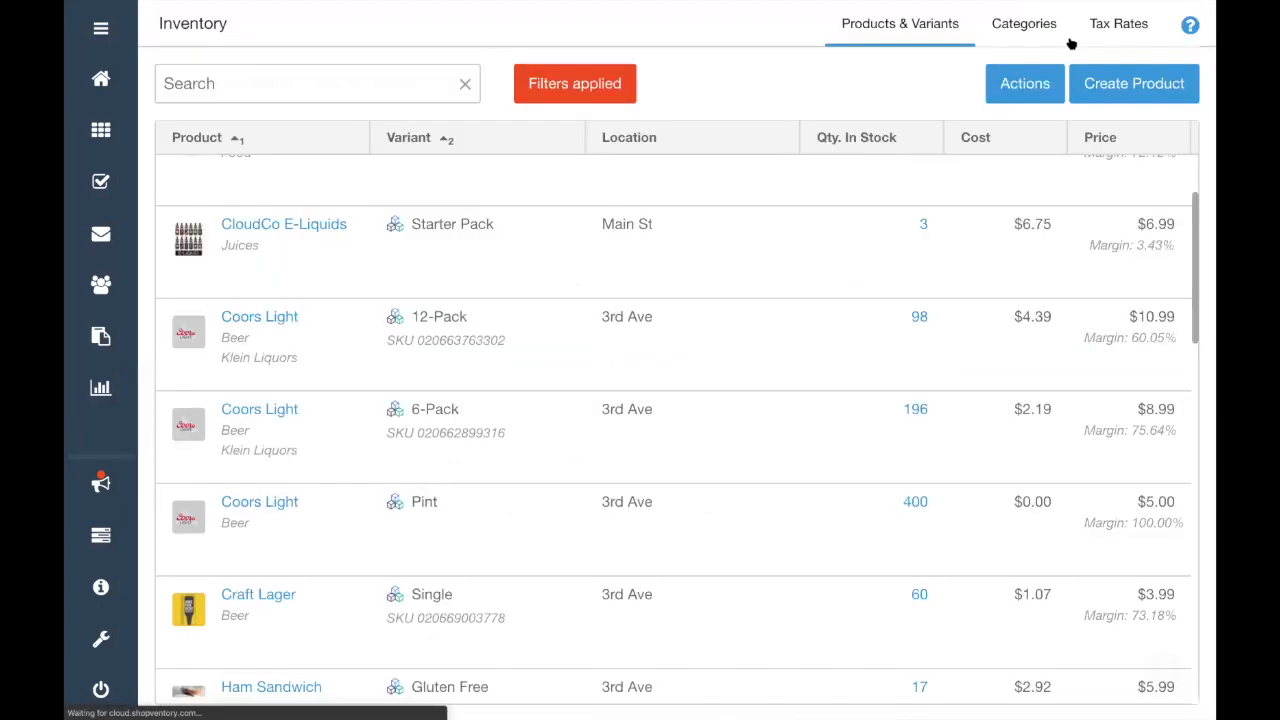
Browse the filtered bundle list down to Pinot Noir and open that product
{"action": "scroll", "coordinate": [629, 443], "scroll_direction": "down", "scroll_amount": 2}
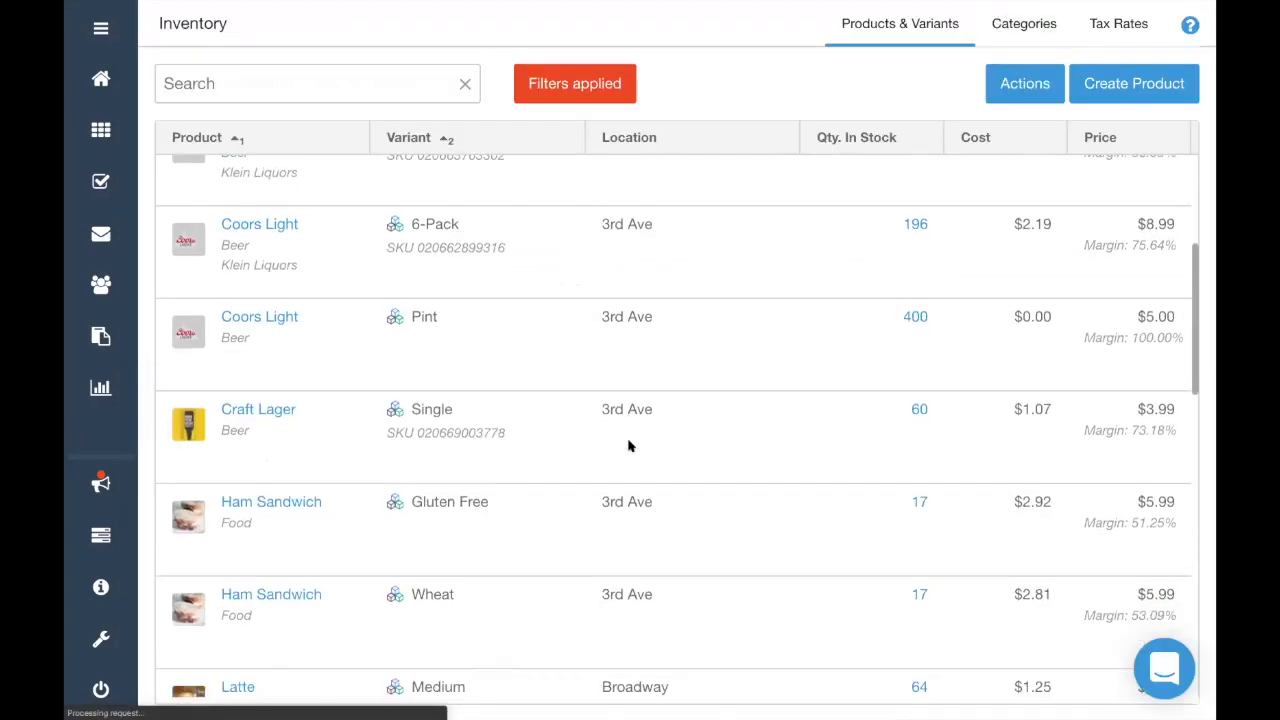
{"action": "scroll", "coordinate": [629, 446], "scroll_direction": "down", "scroll_amount": 5}
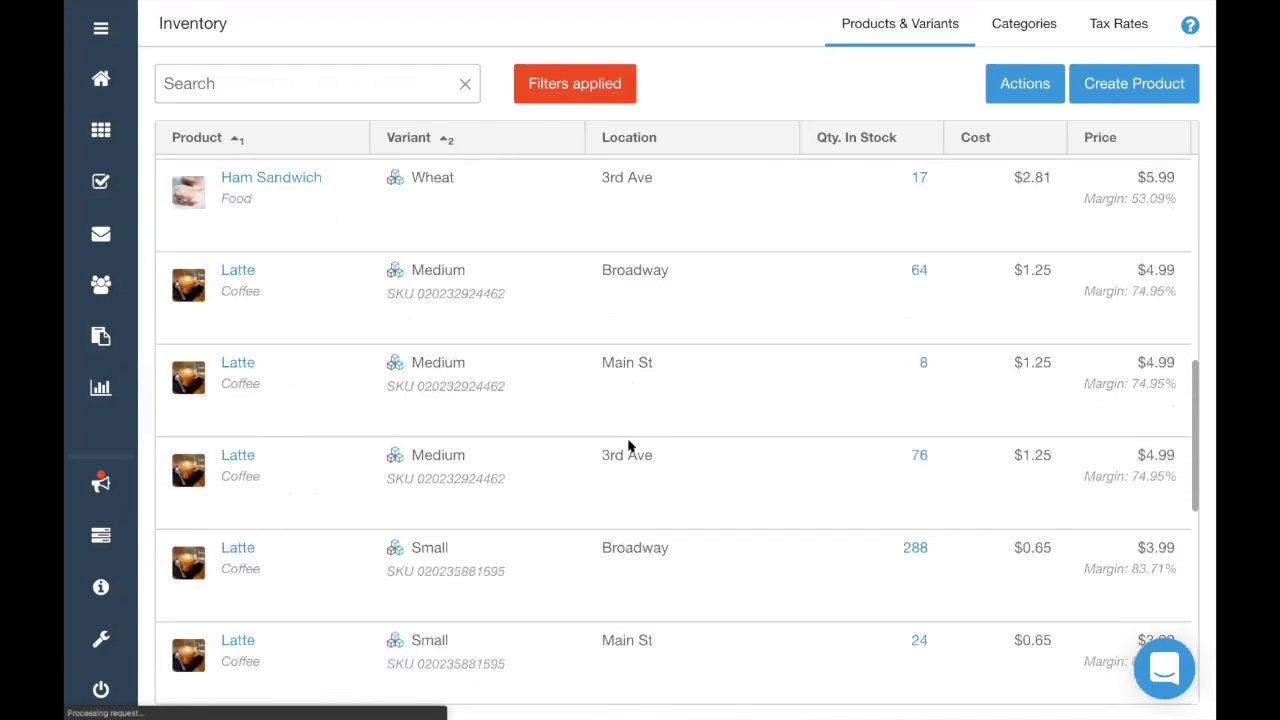
{"action": "scroll", "coordinate": [480, 320], "scroll_direction": "down", "scroll_amount": 1}
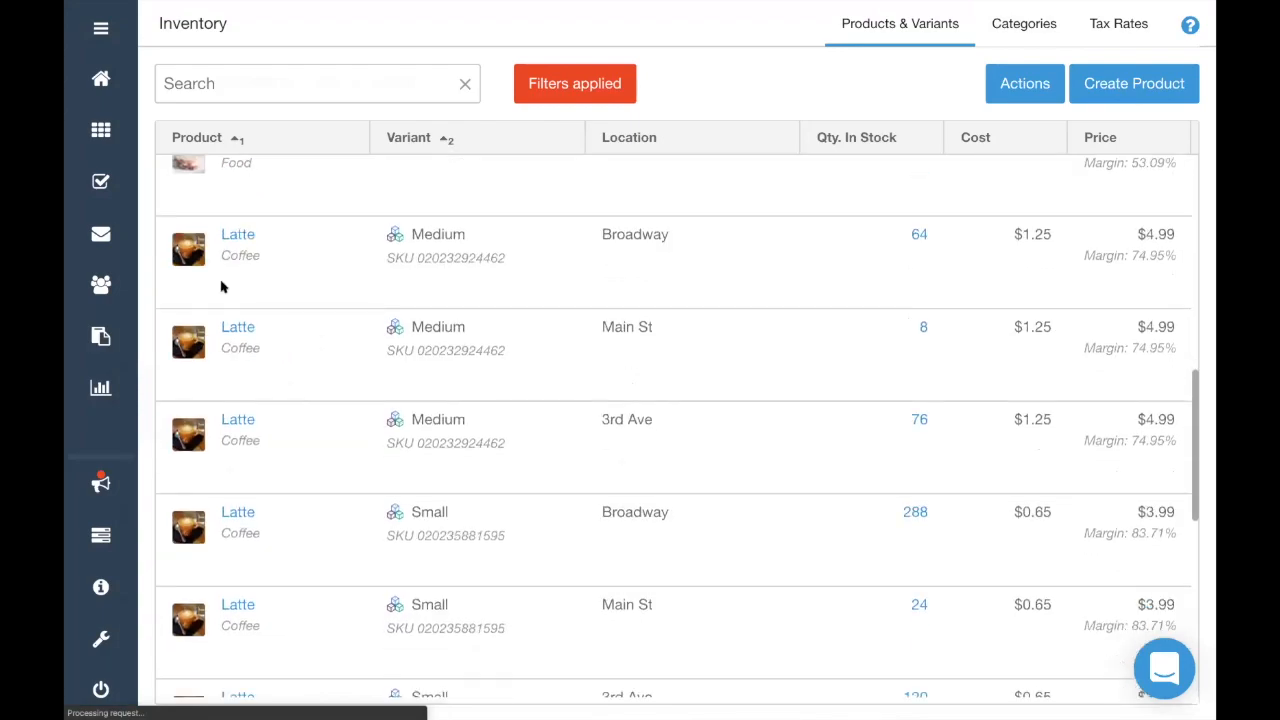
{"action": "scroll", "coordinate": [471, 334], "scroll_direction": "down", "scroll_amount": 2}
{"action": "scroll", "coordinate": [335, 317], "scroll_direction": "down", "scroll_amount": 2}
{"action": "scroll", "coordinate": [335, 317], "scroll_direction": "down", "scroll_amount": 3}
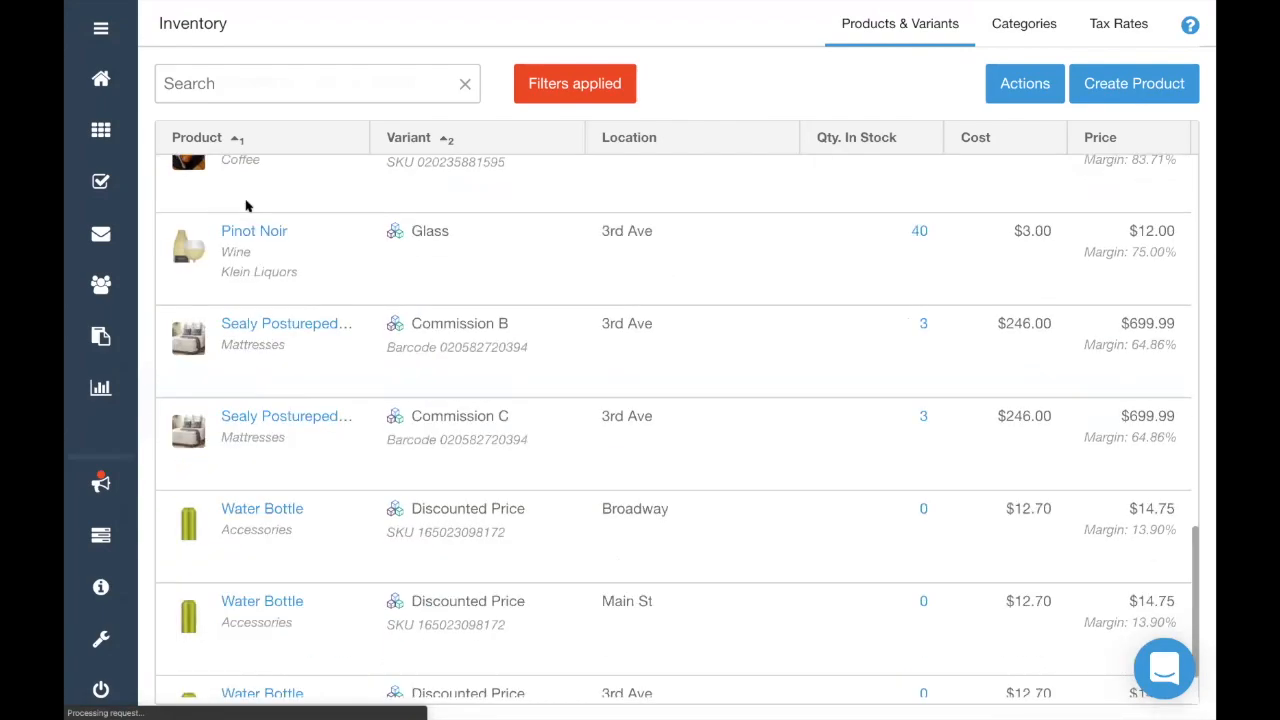
{"action": "left_click", "coordinate": [250, 235]}
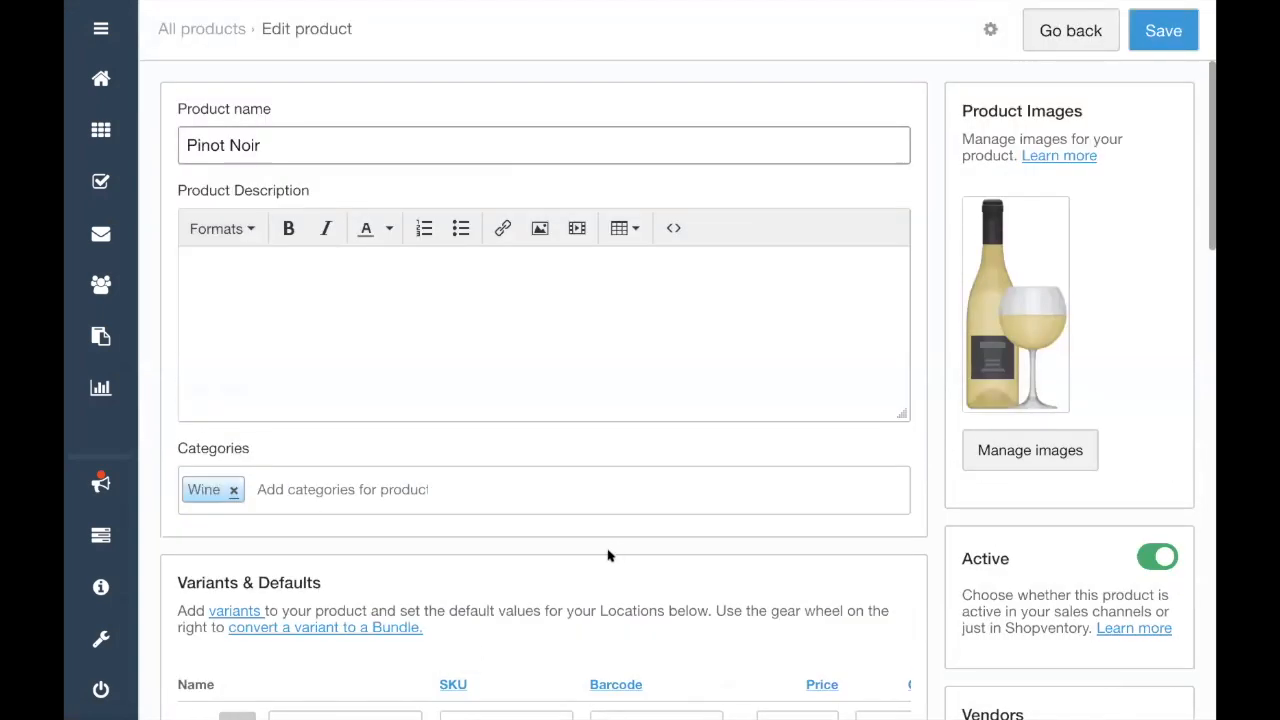
View the bundle component and quantity used in Pinot Noir's Glass variant, leaving the bundle unchanged
{"action": "scroll", "coordinate": [608, 555], "scroll_direction": "down", "scroll_amount": 4}
{"action": "left_click", "coordinate": [281, 529]}
{"action": "scroll", "coordinate": [700, 600], "scroll_direction": "right", "scroll_amount": 5}
{"action": "left_click", "coordinate": [903, 611]}
{"action": "left_click", "coordinate": [866, 650]}
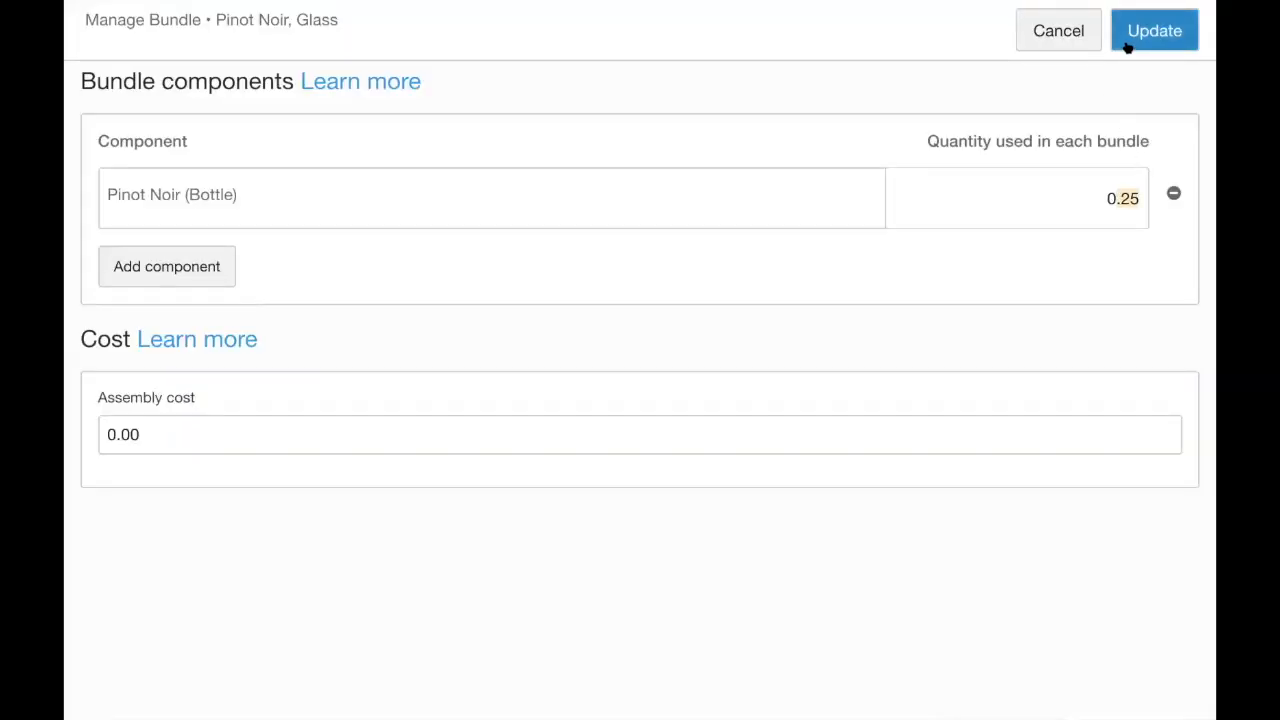
{"action": "left_click", "coordinate": [1045, 38]}
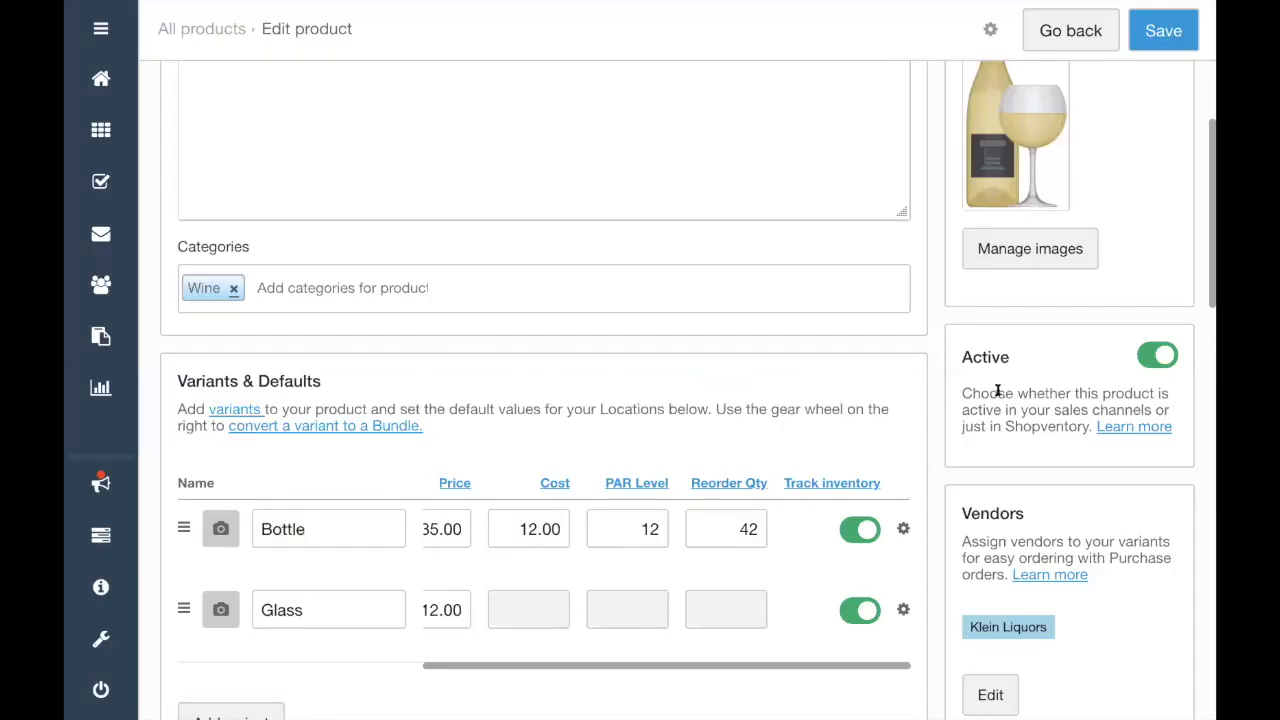
Open Shopventory's help center with its guides and tutorials
{"action": "scroll", "coordinate": [997, 392], "scroll_direction": "up", "scroll_amount": 3}
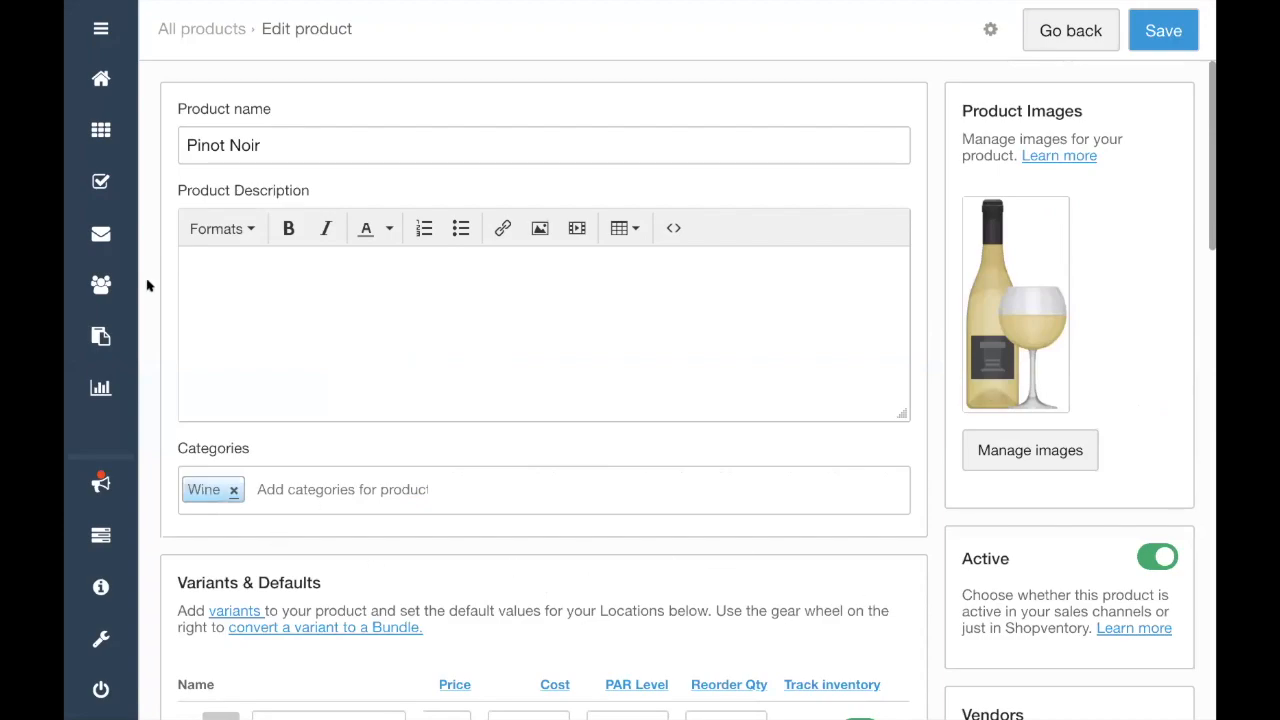
{"action": "left_click", "coordinate": [100, 30]}
{"action": "left_click", "coordinate": [124, 589]}
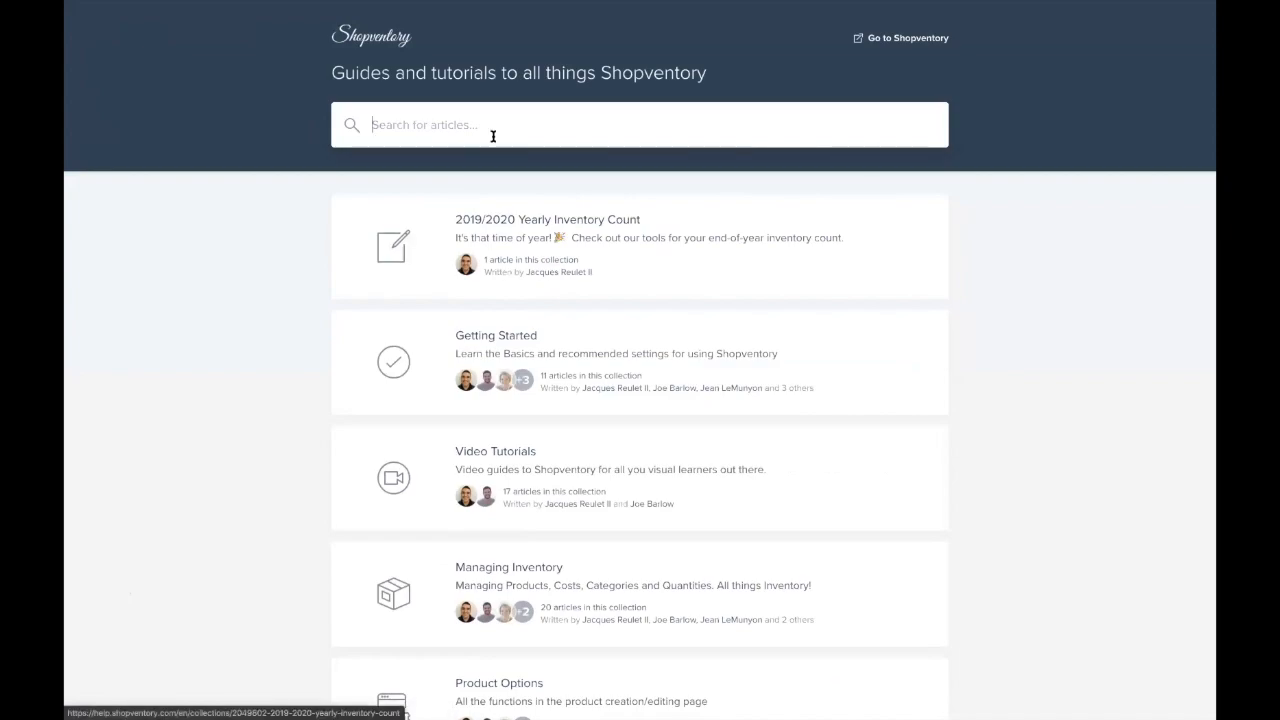
Search the help center for "Bundles" and look through the Bundles article
{"action": "type", "text": "Bundles"}
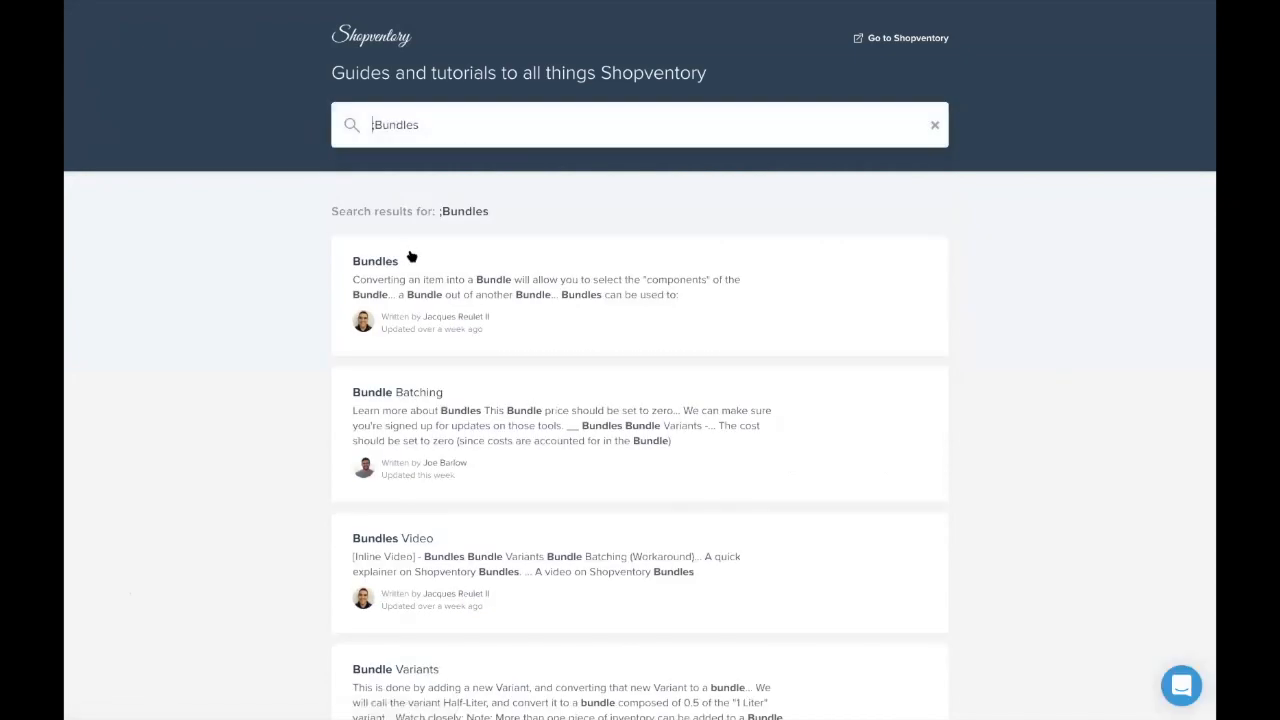
{"action": "left_click", "coordinate": [411, 257]}
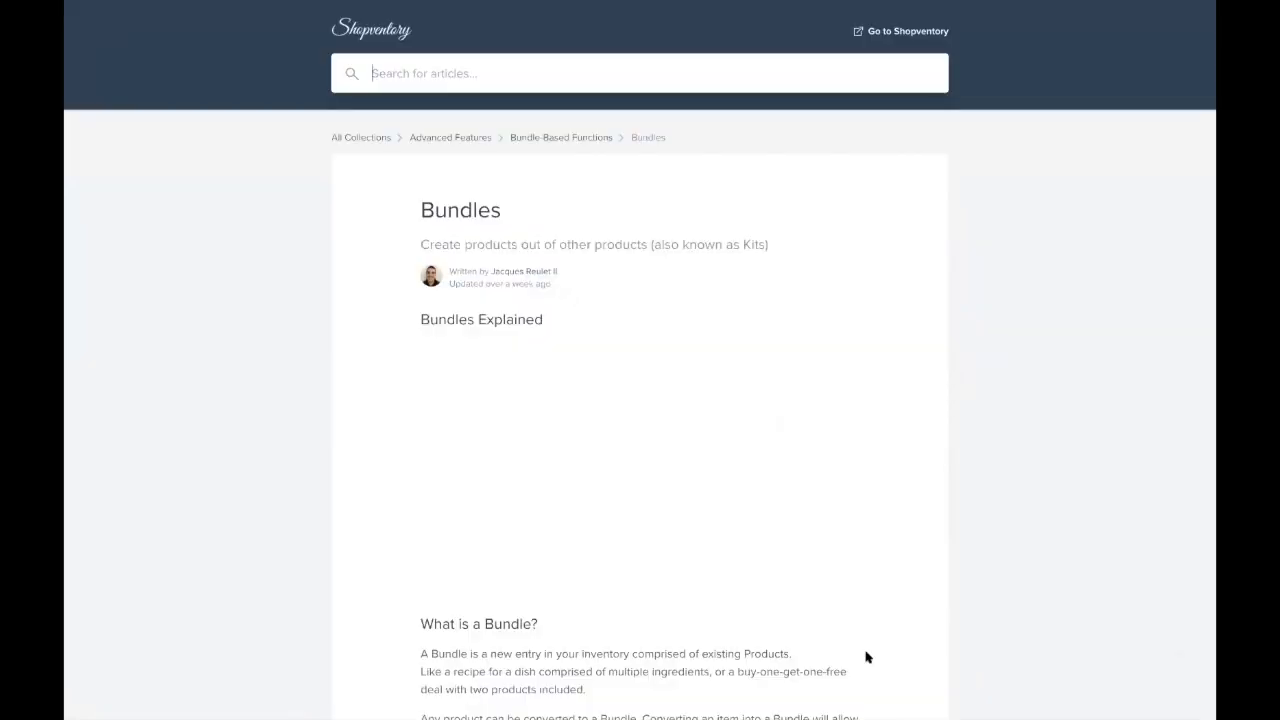
{"action": "scroll", "coordinate": [867, 657], "scroll_direction": "down", "scroll_amount": 4}
{"action": "scroll", "coordinate": [867, 655], "scroll_direction": "up", "scroll_amount": 3}
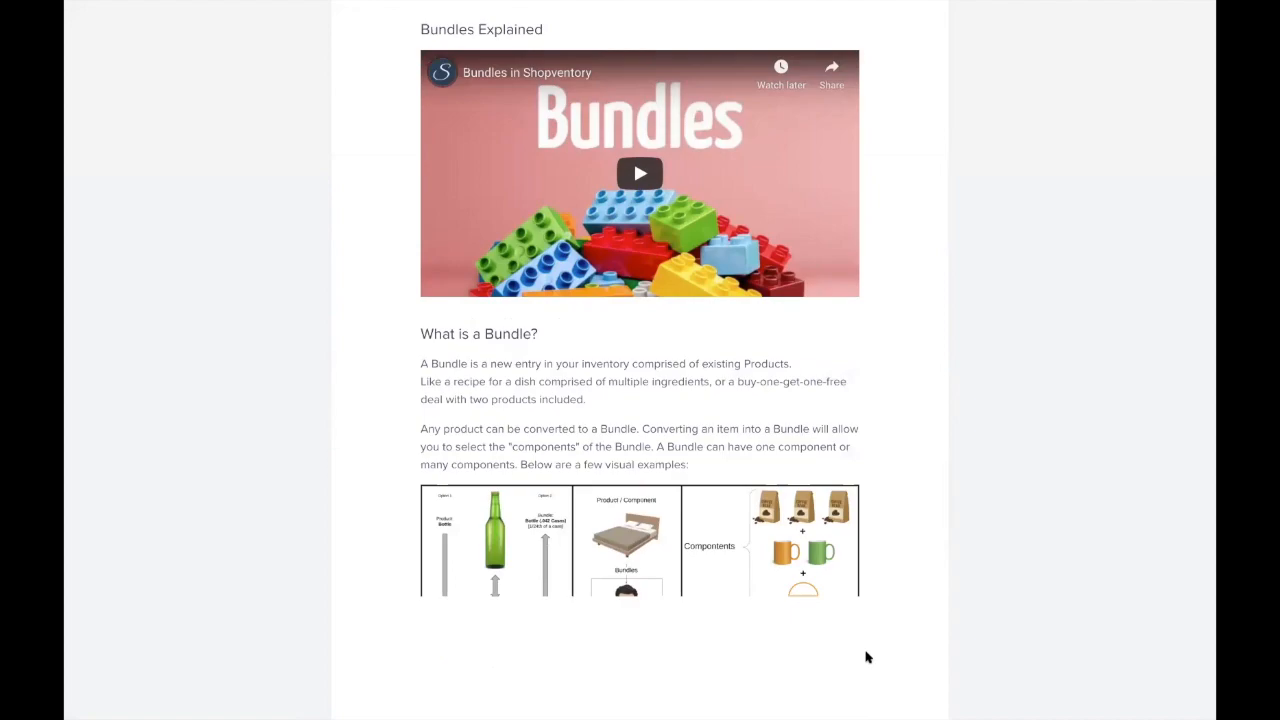
Play the "Bundles in Shopventory" video in the Bundles Explained section of the article
{"action": "scroll", "coordinate": [614, 427], "scroll_direction": "up", "scroll_amount": 1}
{"action": "left_click", "coordinate": [626, 432]}
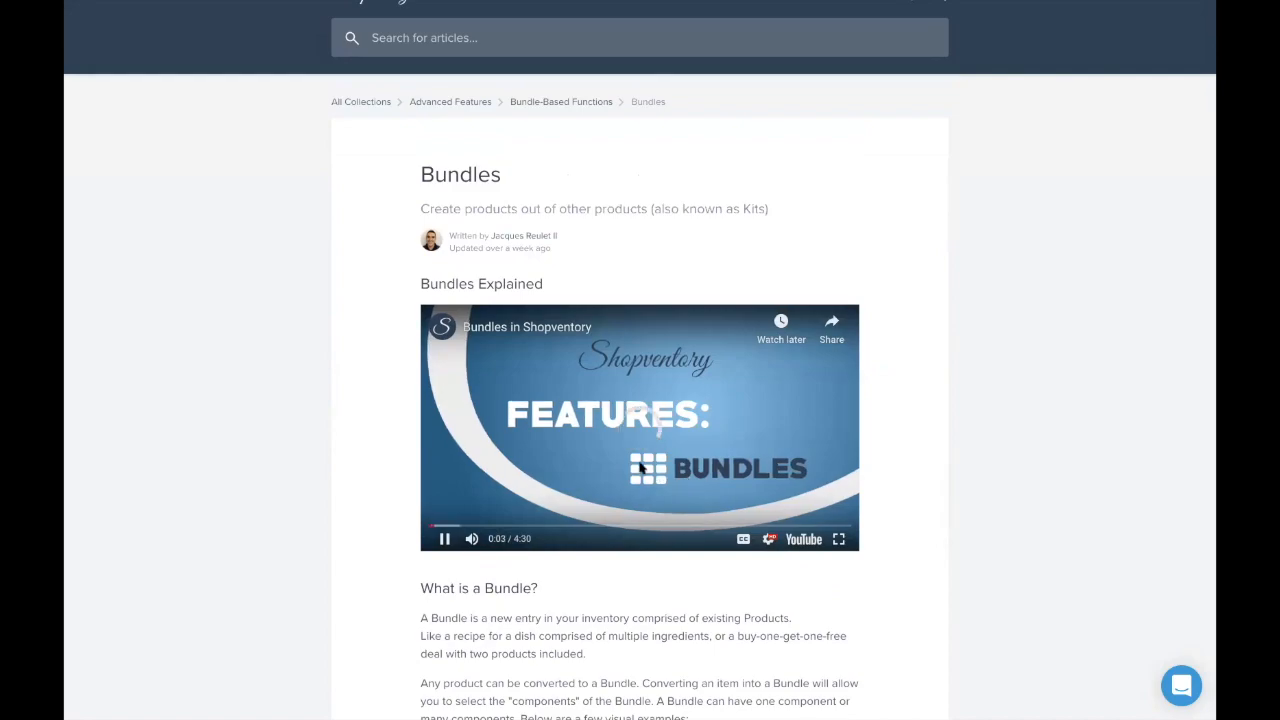
{"action": "scroll", "coordinate": [1006, 425], "scroll_direction": "up", "scroll_amount": 1}
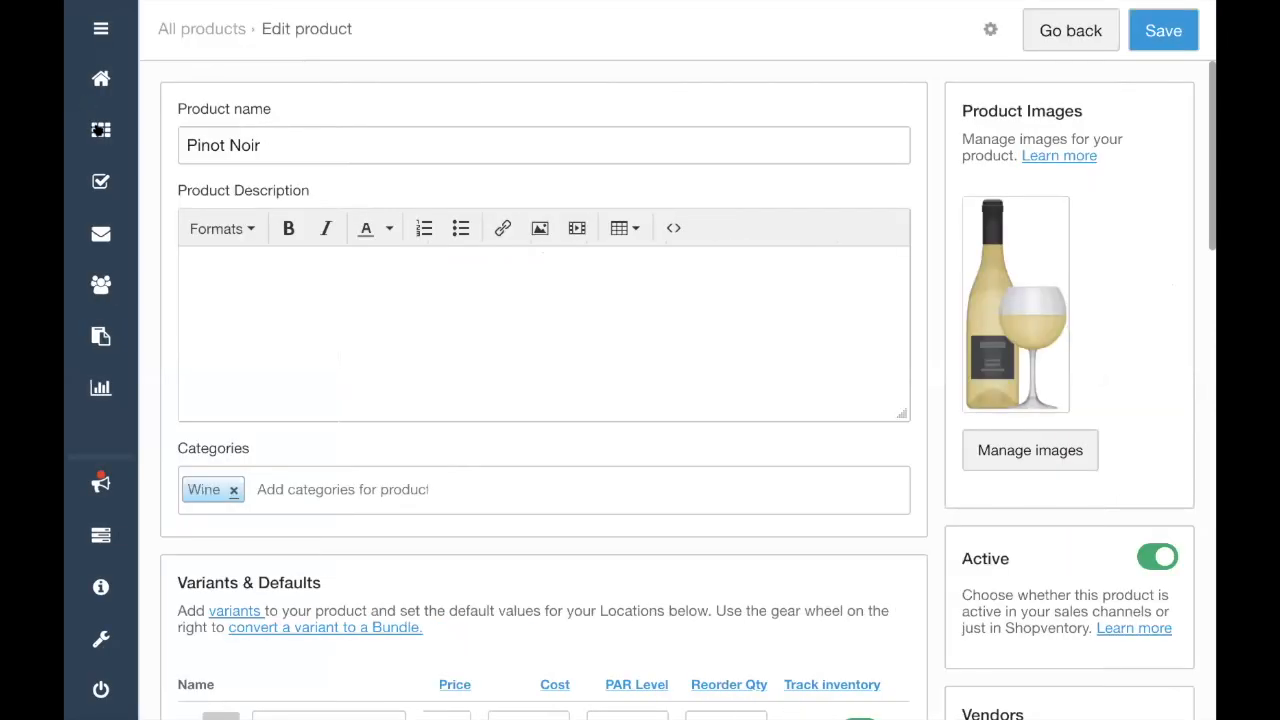
Leave the Pinot Noir product for the vendor list and open the details of ABC Soda Co
{"action": "left_click", "coordinate": [101, 130]}
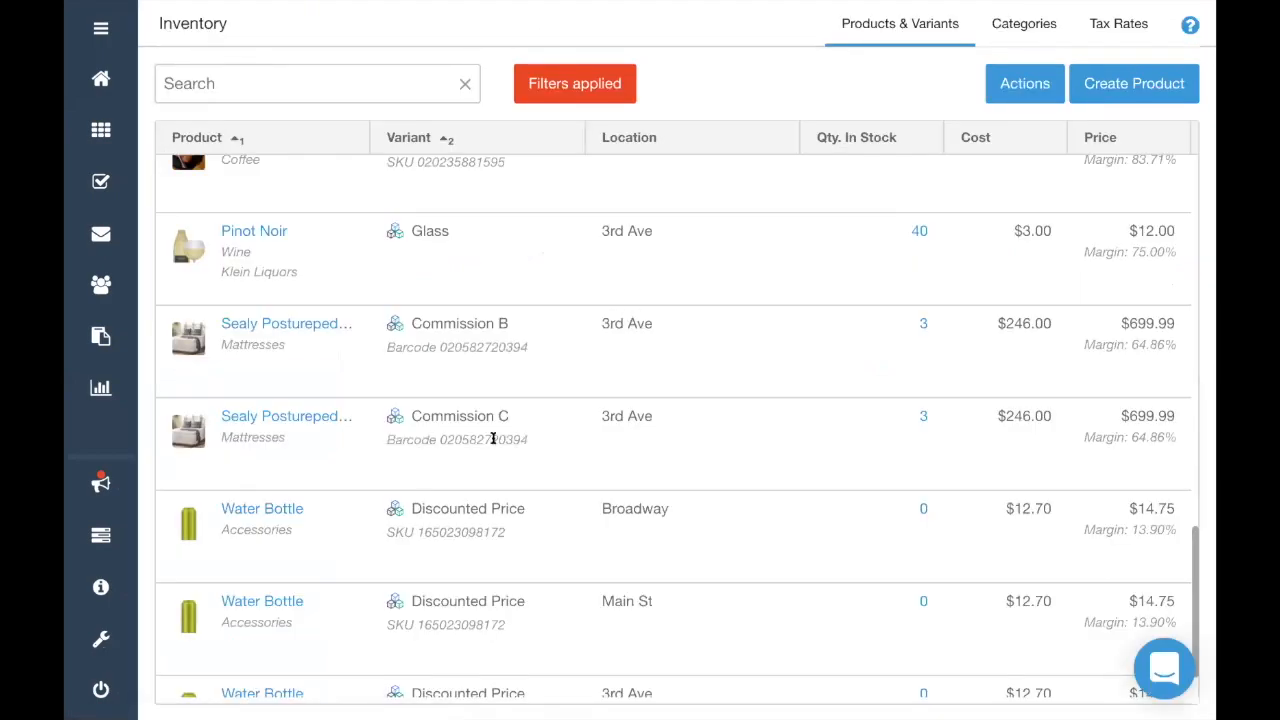
{"action": "left_click", "coordinate": [101, 27]}
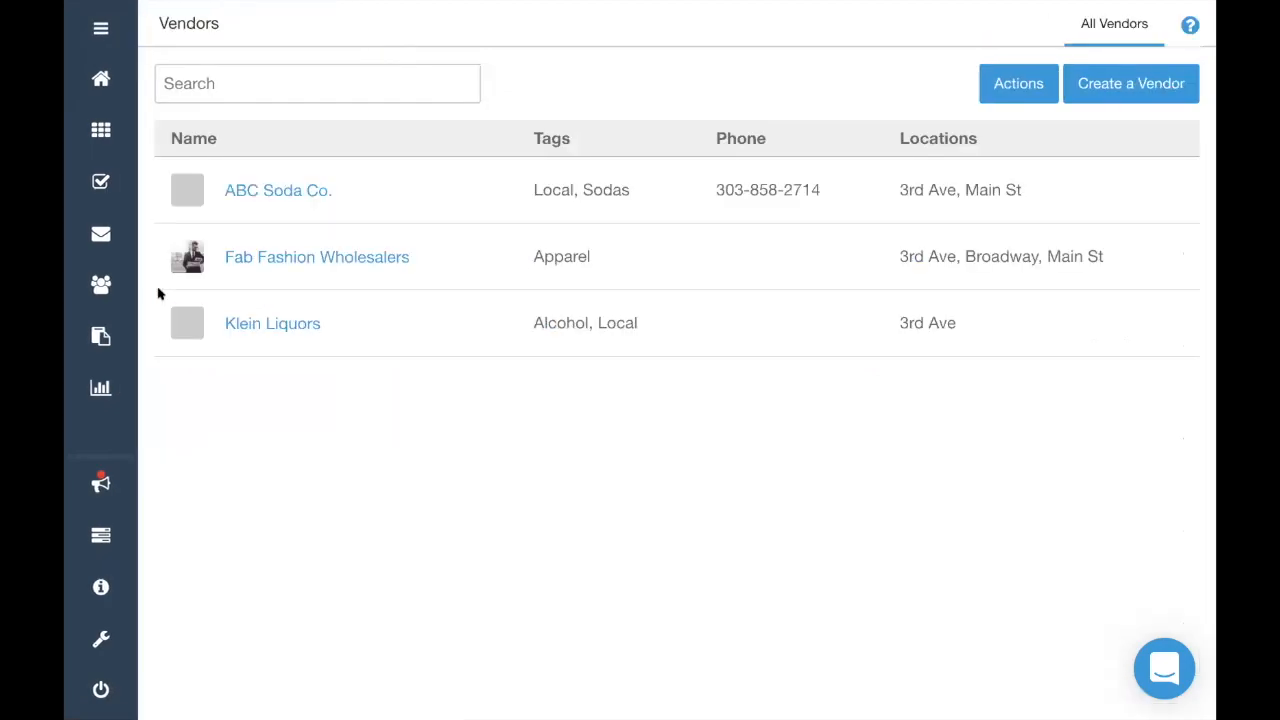
{"action": "left_click", "coordinate": [271, 202]}
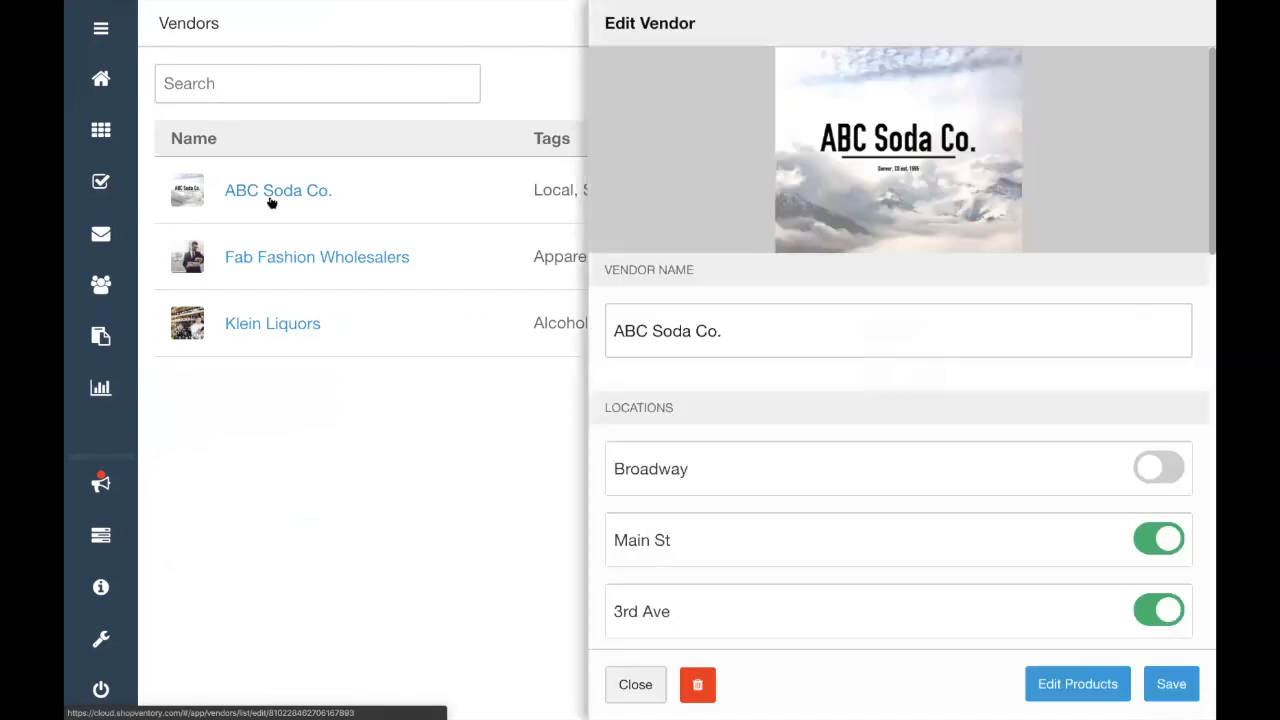
Review the vendor name, assigned locations and tags of ABC Soda Co. without changing them
{"action": "left_click_drag", "start_coordinate": [777, 331], "coordinate": [594, 297]}
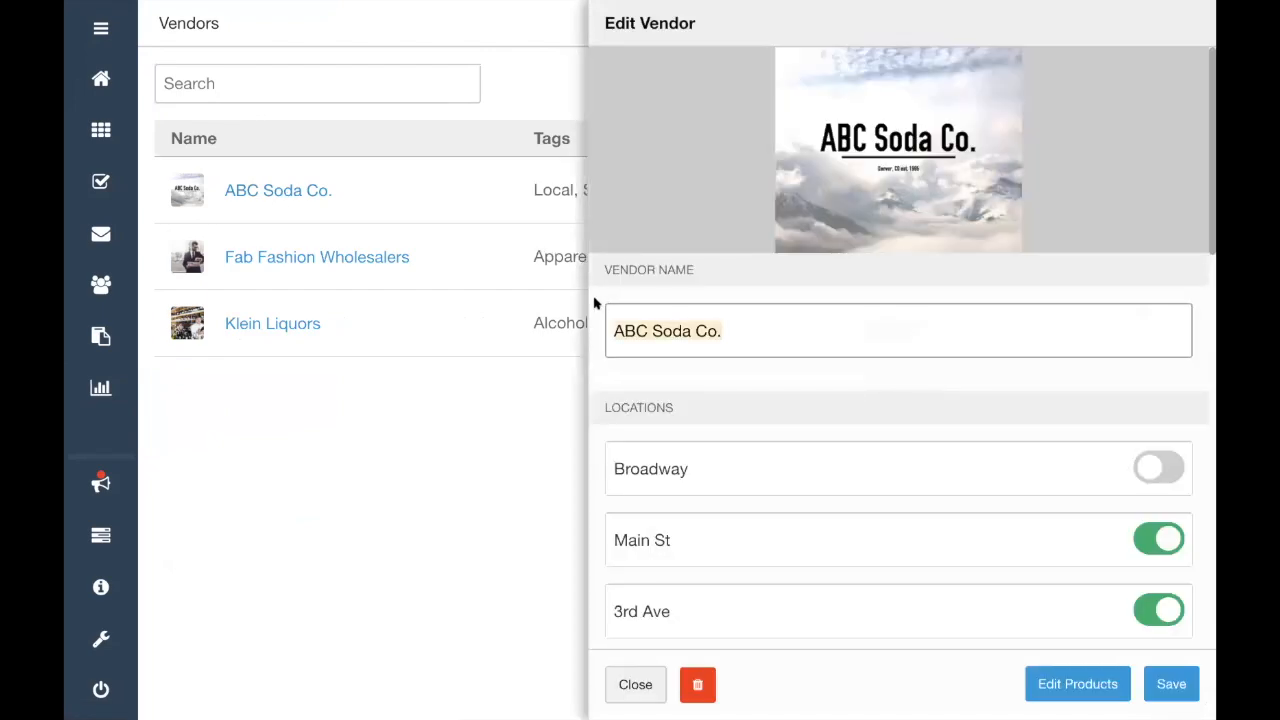
{"action": "left_click_drag", "start_coordinate": [817, 406], "coordinate": [615, 400]}
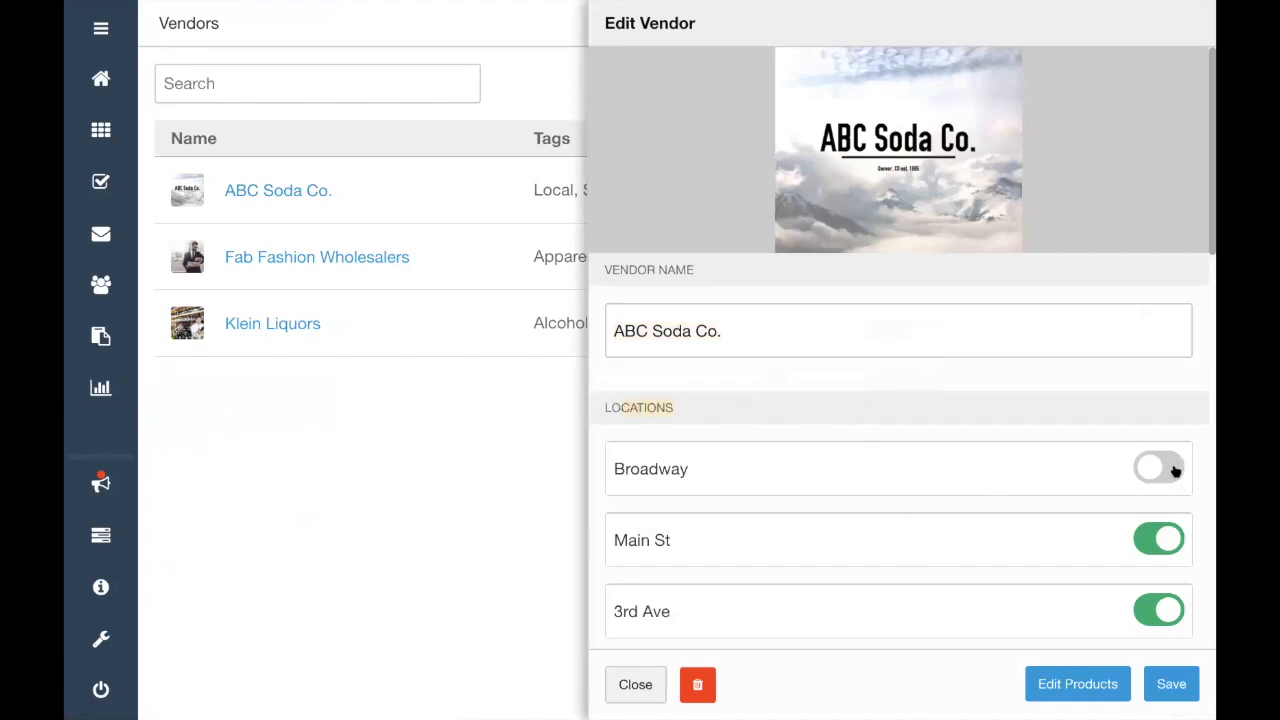
{"action": "scroll", "coordinate": [880, 492], "scroll_direction": "down", "scroll_amount": 3}
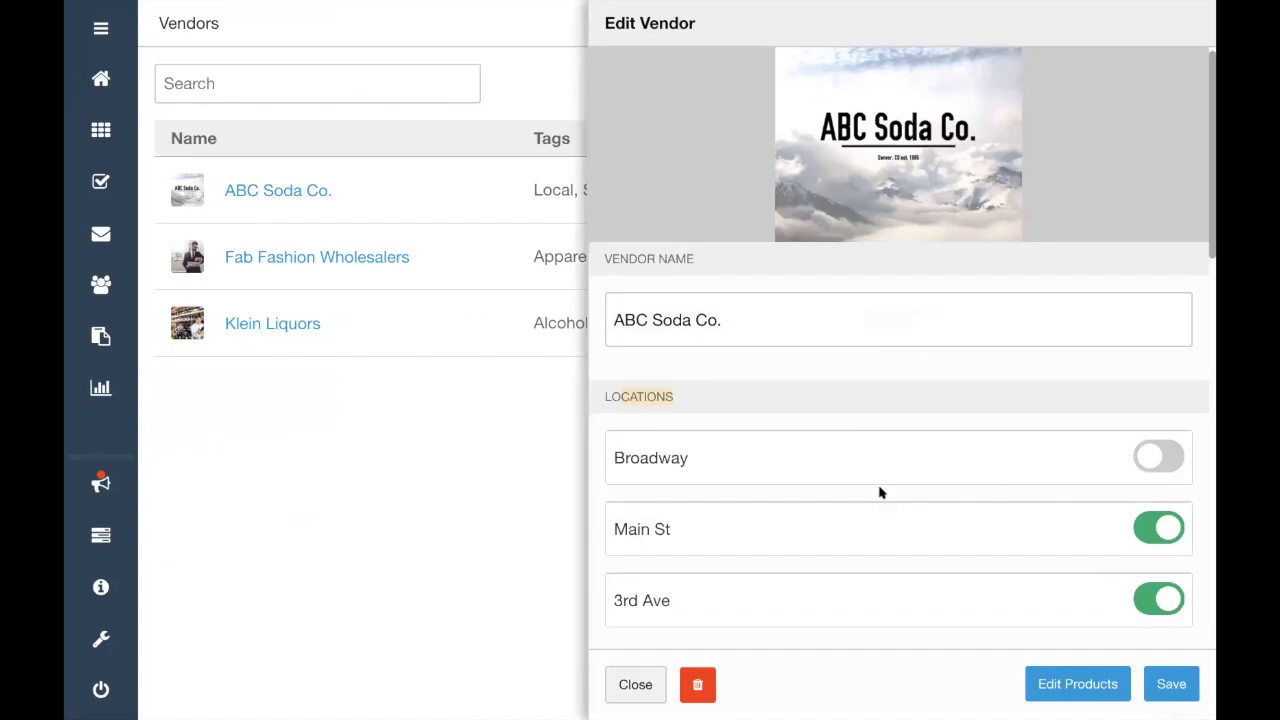
{"action": "scroll", "coordinate": [880, 492], "scroll_direction": "down", "scroll_amount": 2}
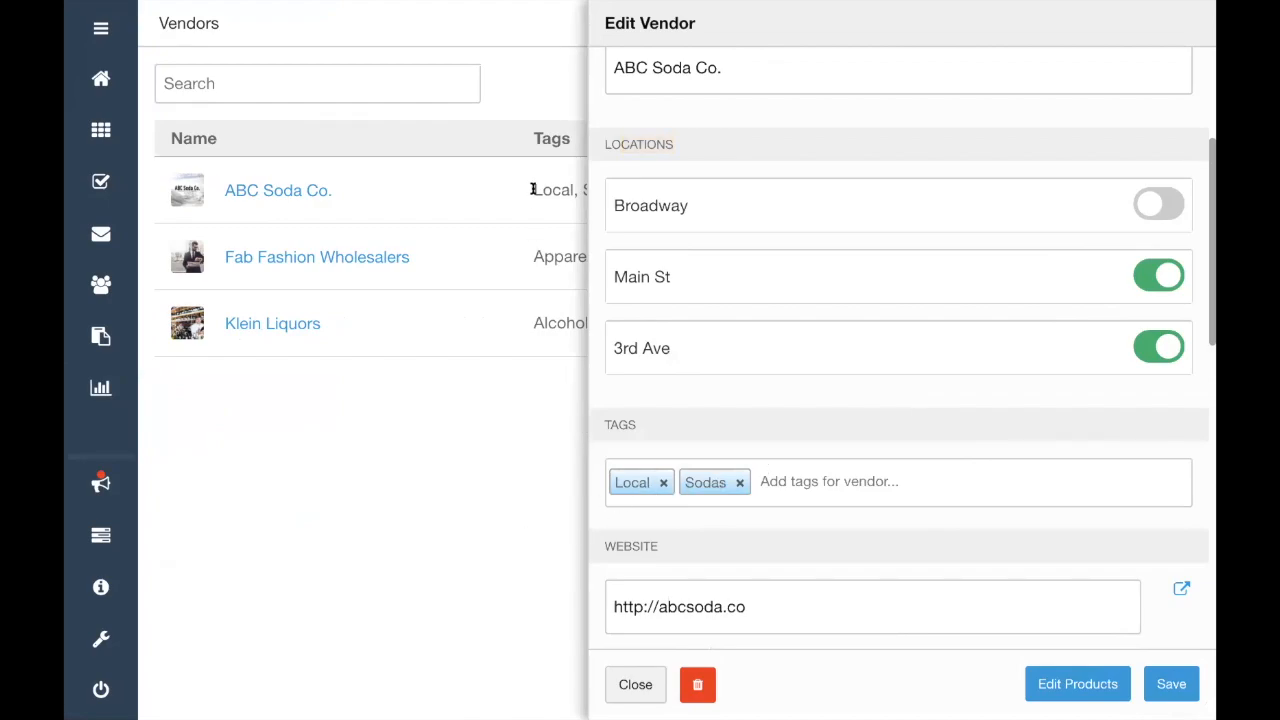
{"action": "left_click", "coordinate": [333, 100]}
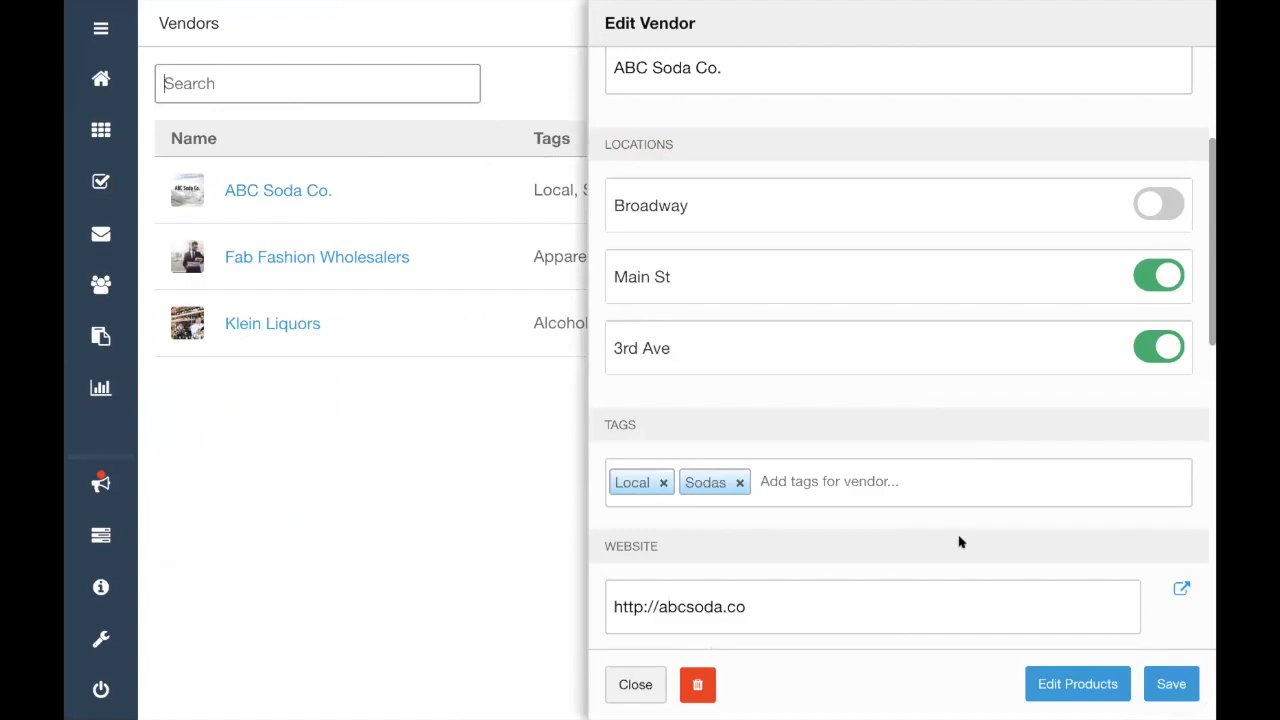
{"action": "scroll", "coordinate": [958, 540], "scroll_direction": "down", "scroll_amount": 2}
{"action": "scroll", "coordinate": [960, 530], "scroll_direction": "down", "scroll_amount": 2}
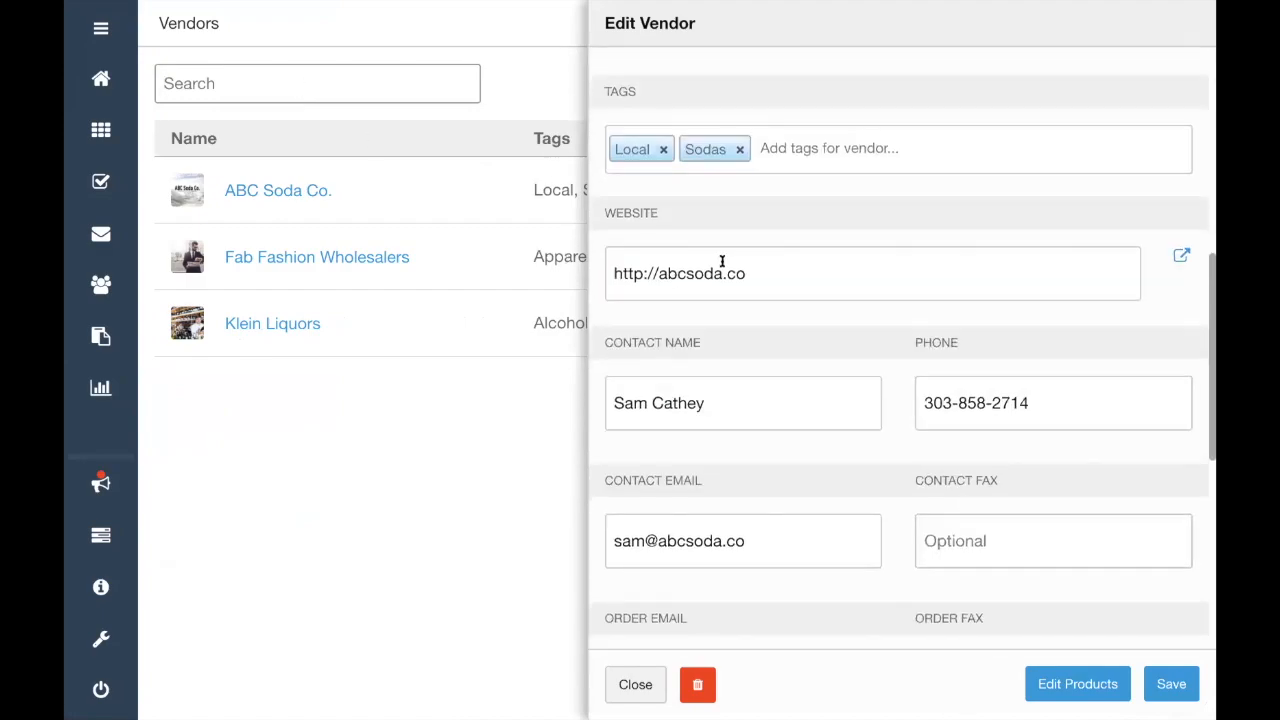
Review the website, contact details and order email and fax fields of ABC Soda Co
{"action": "double_click", "coordinate": [722, 268]}
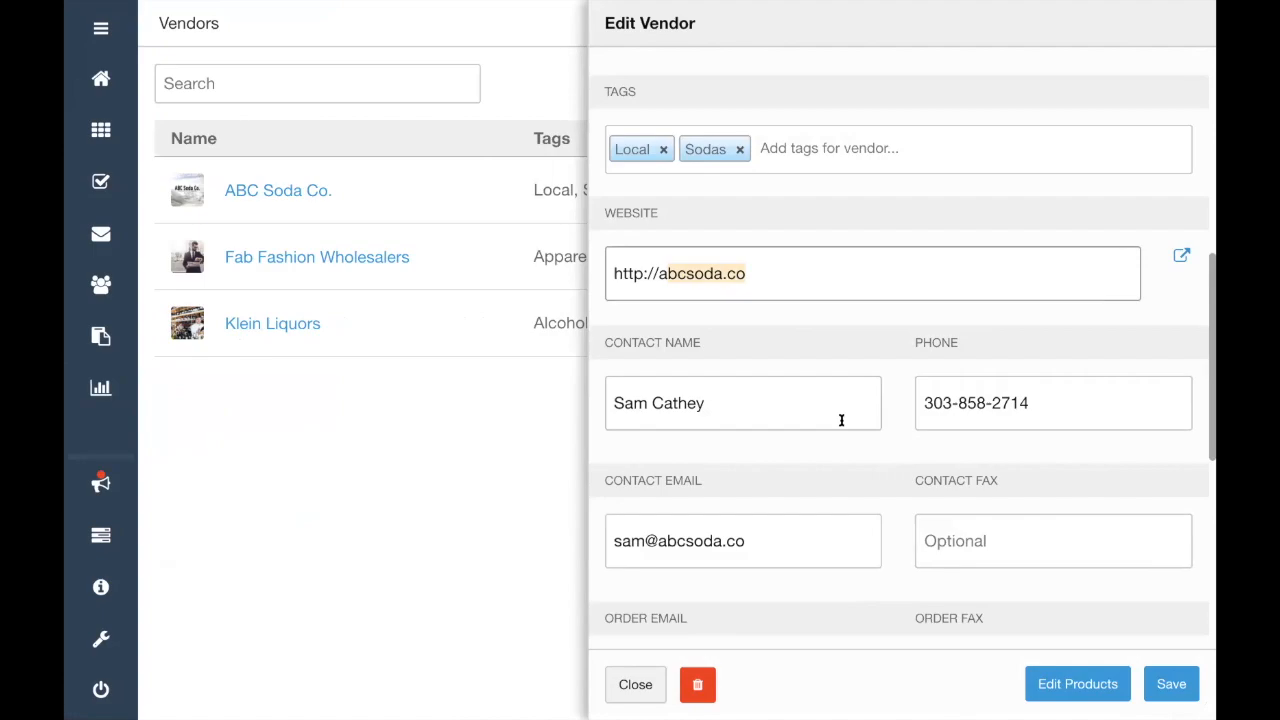
{"action": "scroll", "coordinate": [840, 420], "scroll_direction": "down", "scroll_amount": 1}
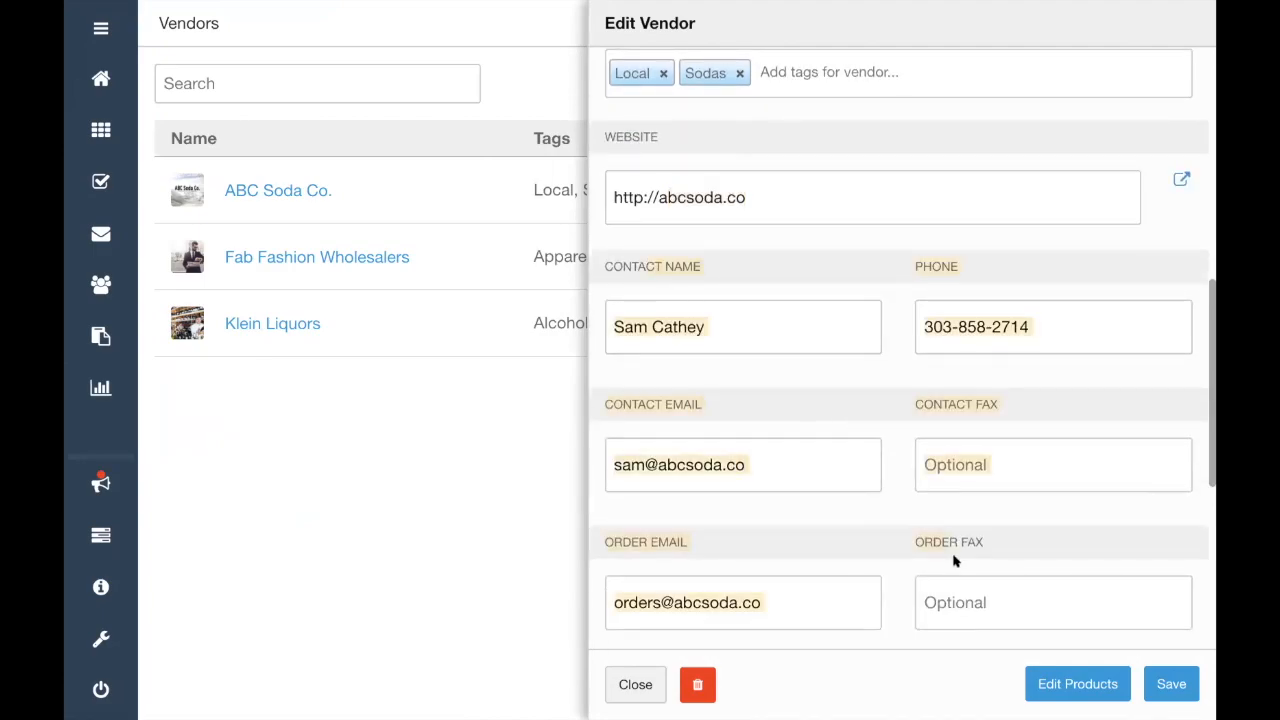
{"action": "scroll", "coordinate": [940, 505], "scroll_direction": "down", "scroll_amount": 1}
{"action": "scroll", "coordinate": [938, 504], "scroll_direction": "down", "scroll_amount": 1}
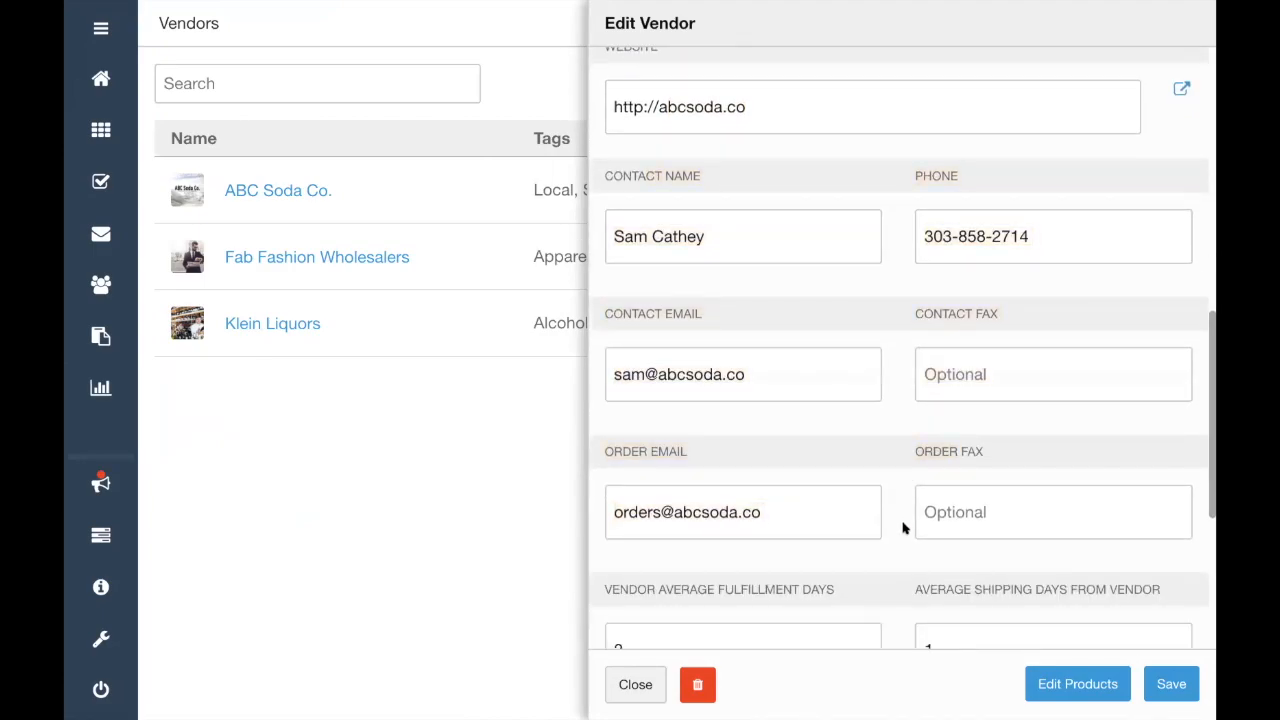
{"action": "scroll", "coordinate": [905, 528], "scroll_direction": "down", "scroll_amount": 1}
{"action": "scroll", "coordinate": [903, 525], "scroll_direction": "down", "scroll_amount": 6}
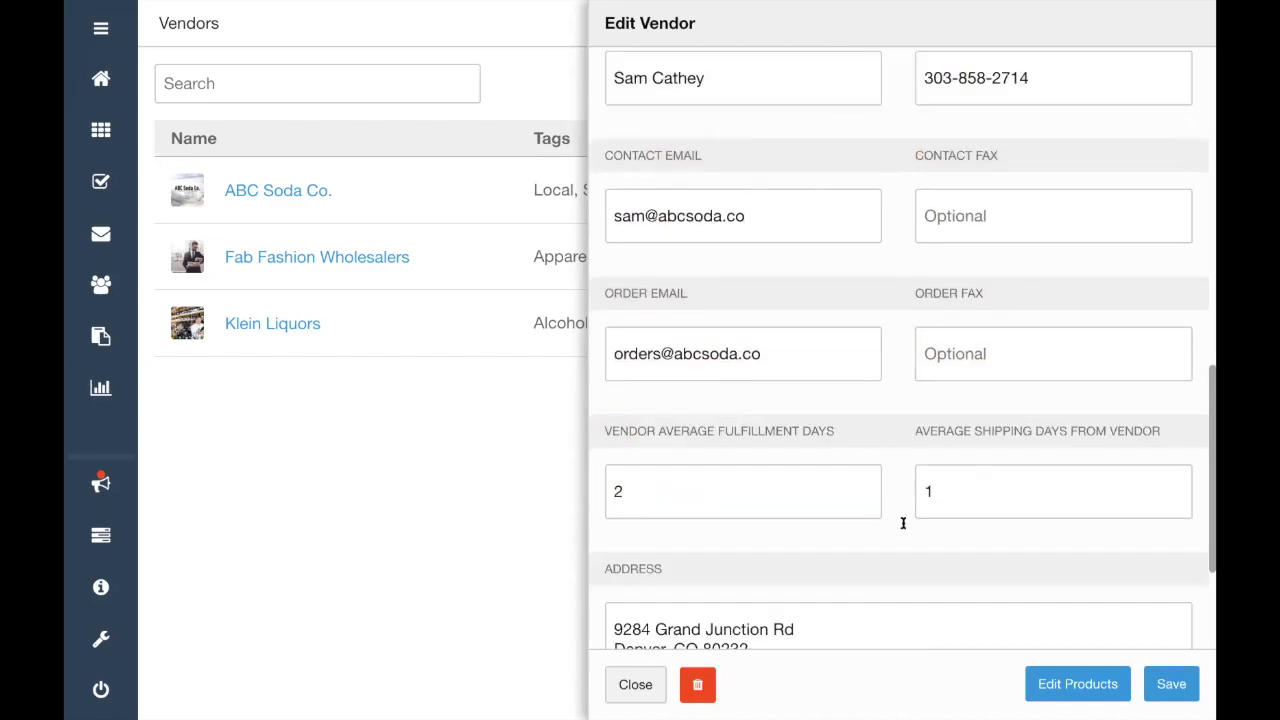
Examine the vendor's average fulfillment days, shipping days, address and notes, leaving every field unchanged
{"action": "left_click_drag", "start_coordinate": [616, 240], "coordinate": [1066, 309]}
{"action": "left_click", "coordinate": [745, 296]}
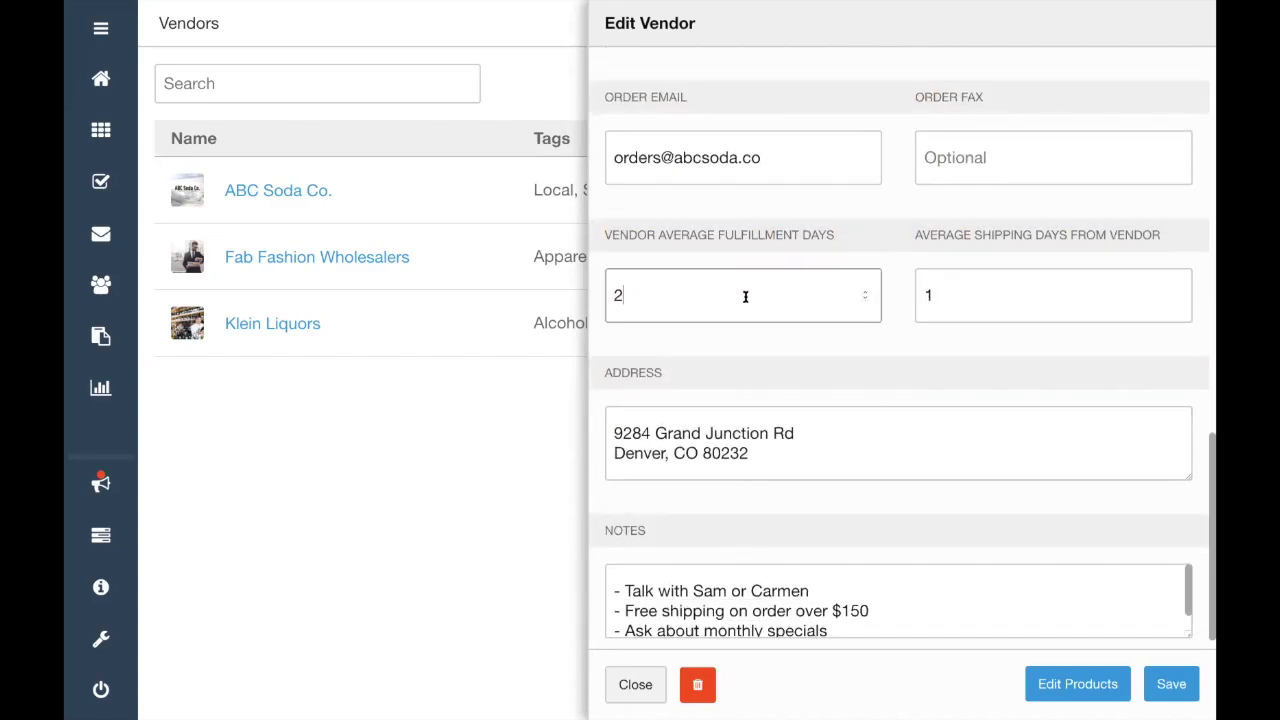
{"action": "left_click", "coordinate": [929, 302]}
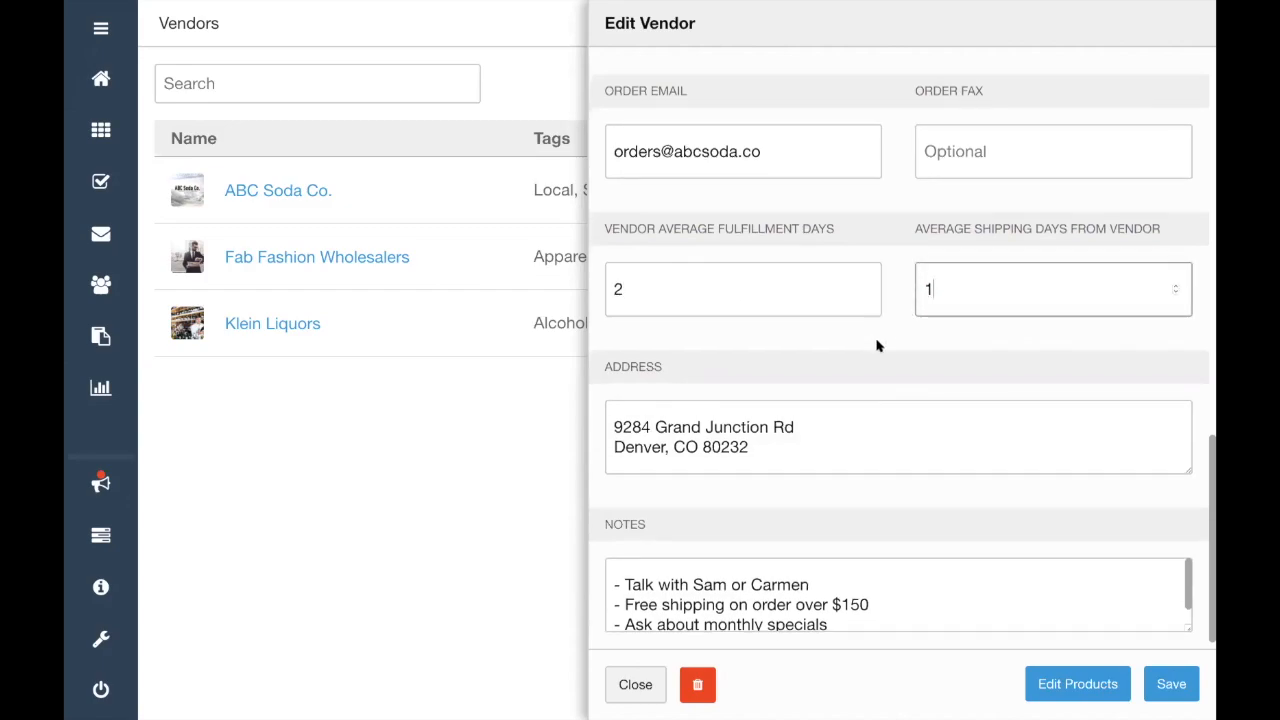
{"action": "scroll", "coordinate": [877, 346], "scroll_direction": "down", "scroll_amount": 1}
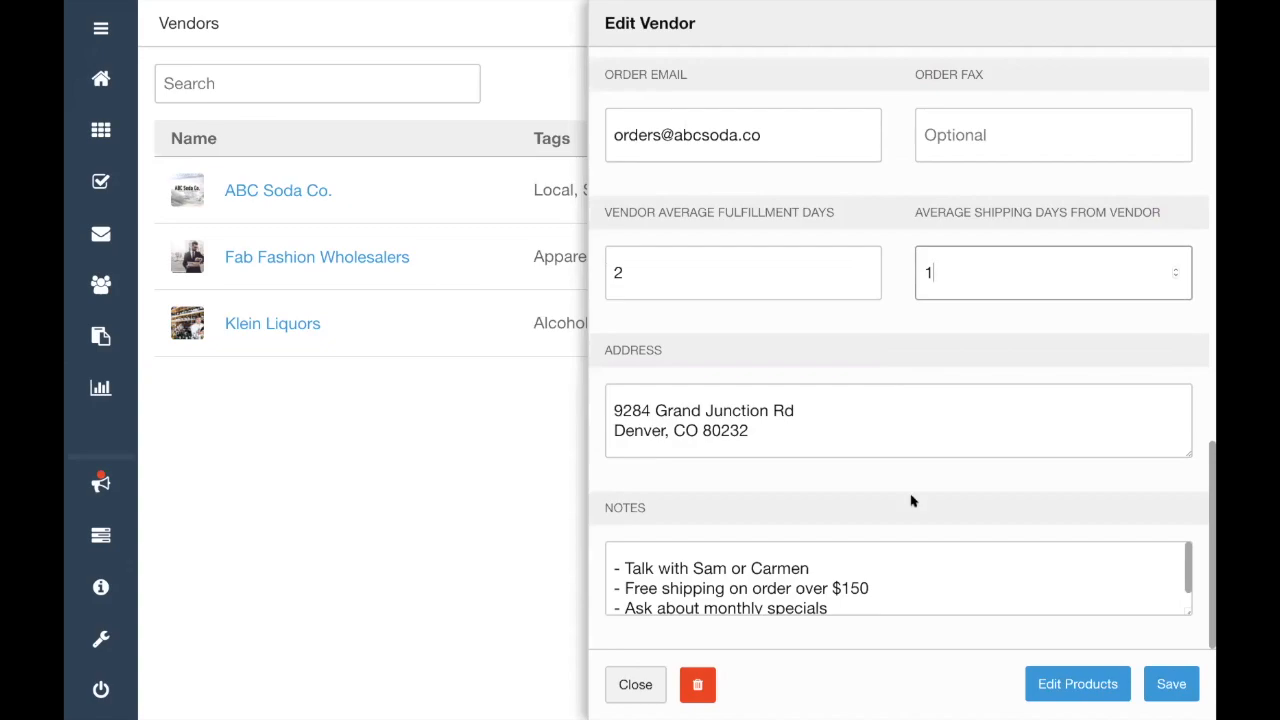
{"action": "left_click_drag", "start_coordinate": [779, 427], "coordinate": [615, 417]}
{"action": "left_click", "coordinate": [890, 590]}
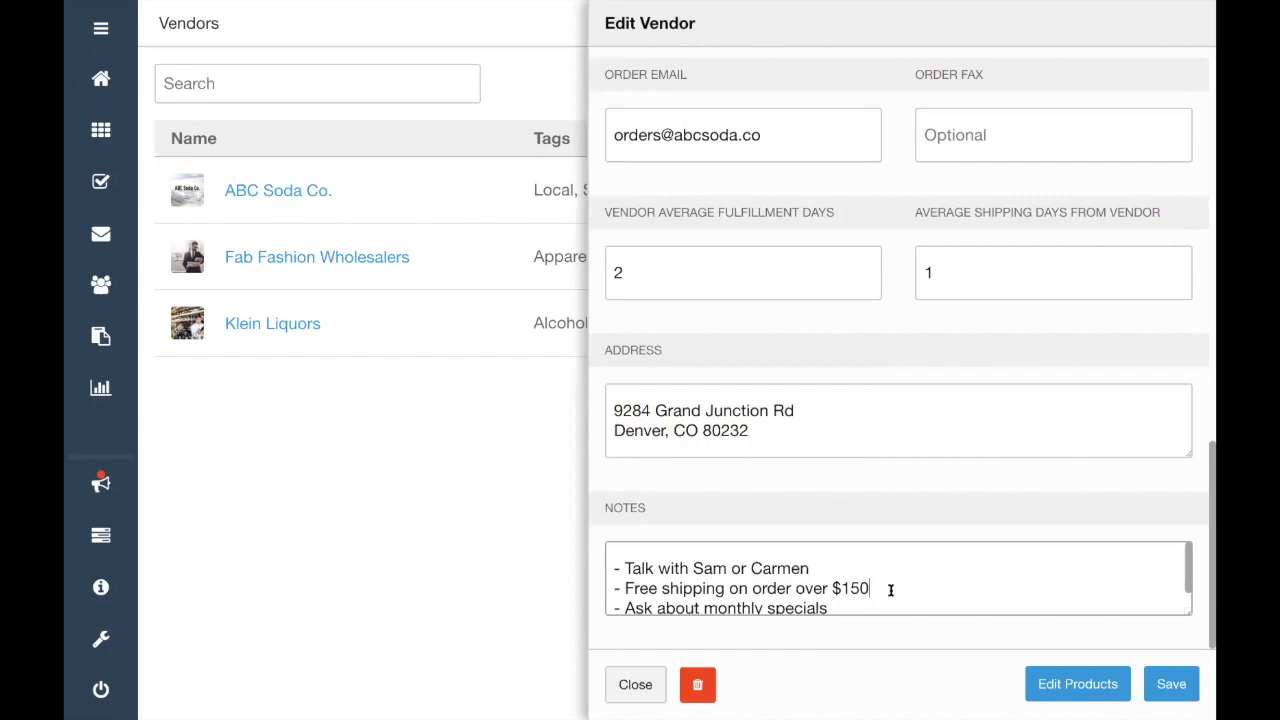
{"action": "scroll", "coordinate": [890, 590], "scroll_direction": "down", "scroll_amount": 1}
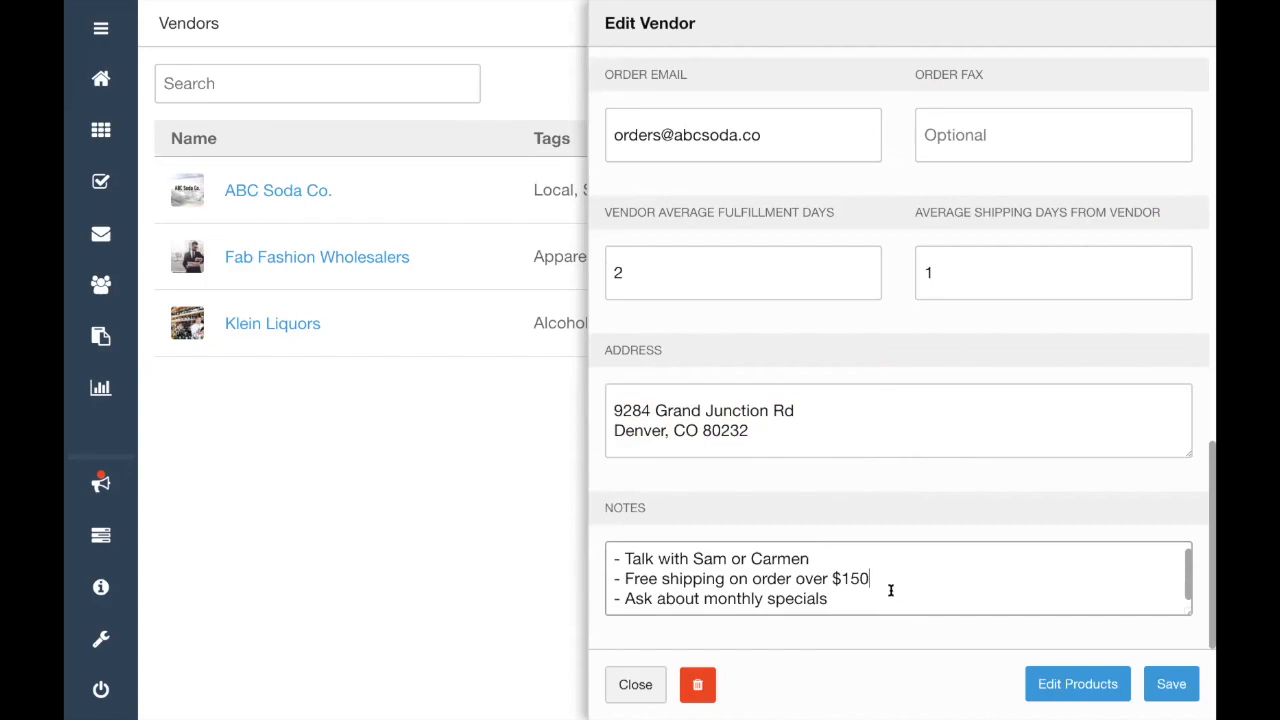
{"action": "left_click_drag", "start_coordinate": [626, 551], "coordinate": [834, 604]}
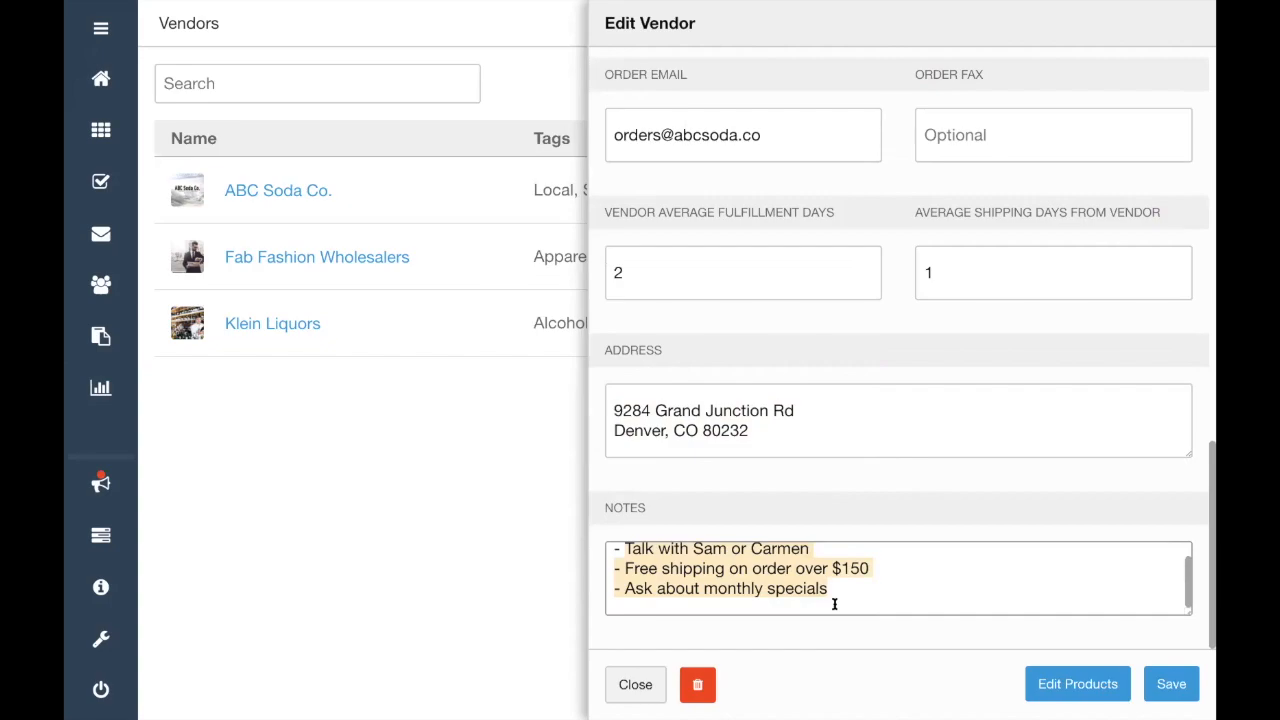
{"action": "left_click", "coordinate": [875, 641]}
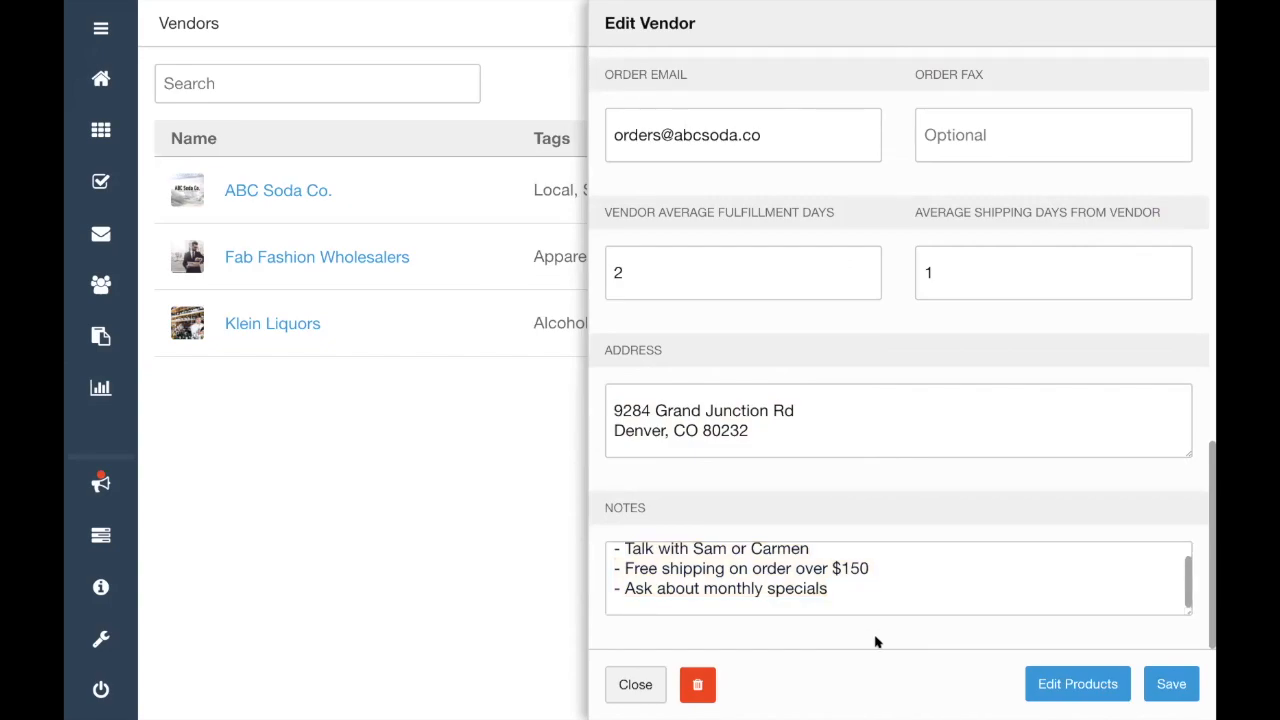
{"action": "scroll", "coordinate": [875, 641], "scroll_direction": "up", "scroll_amount": 10}
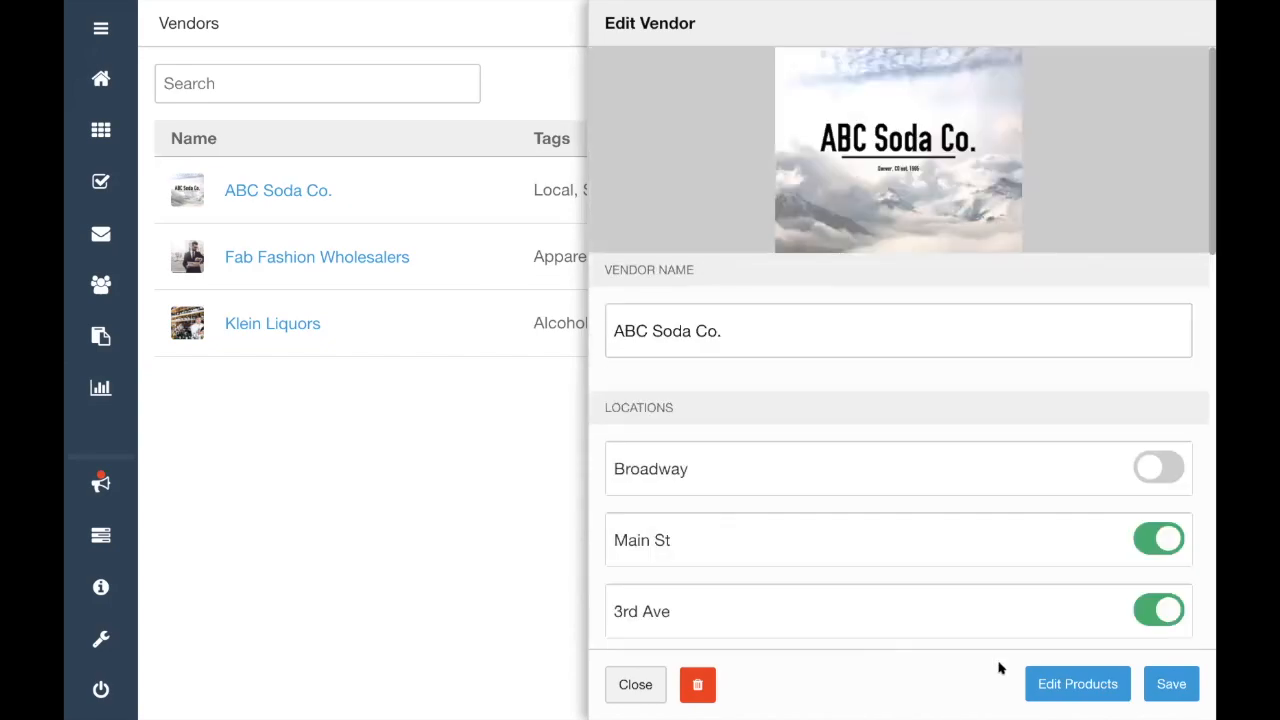
Open ABC Soda Co.'s product assignments, filter the available variants by "diet" and add Diet Coke (Bottle) to the vendor
{"action": "left_click", "coordinate": [1055, 688]}
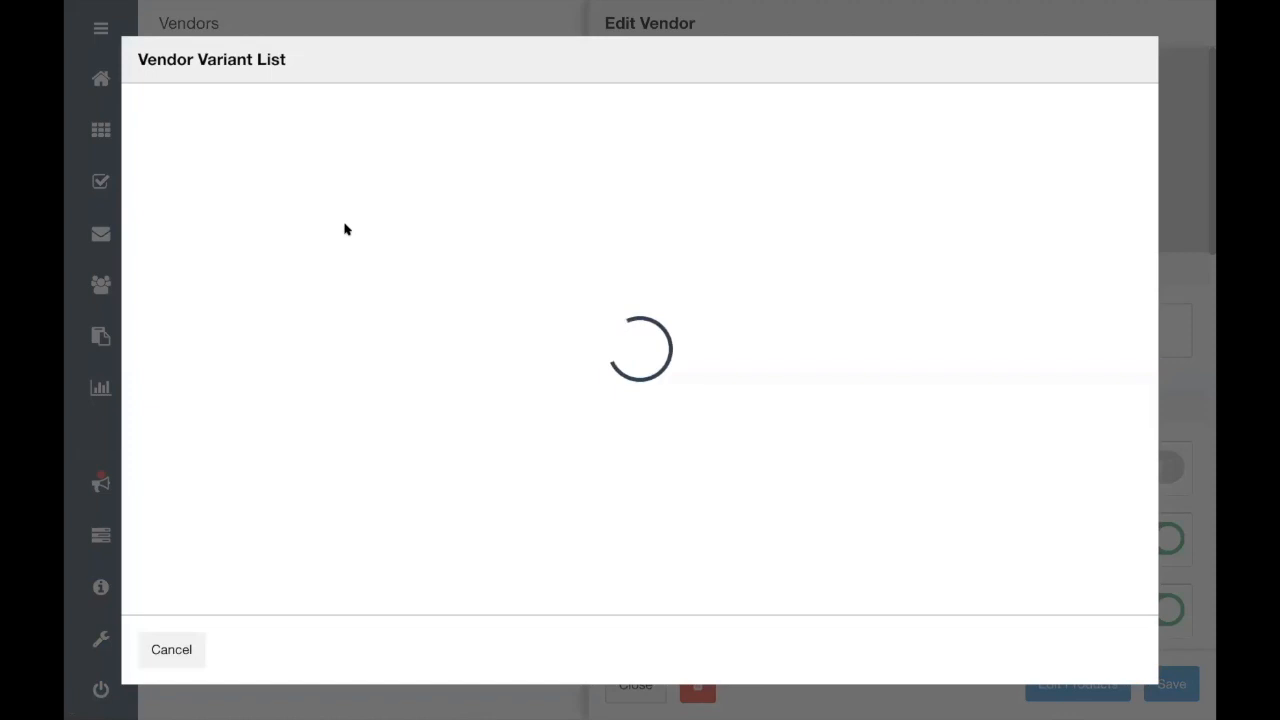
{"action": "left_click", "coordinate": [247, 161]}
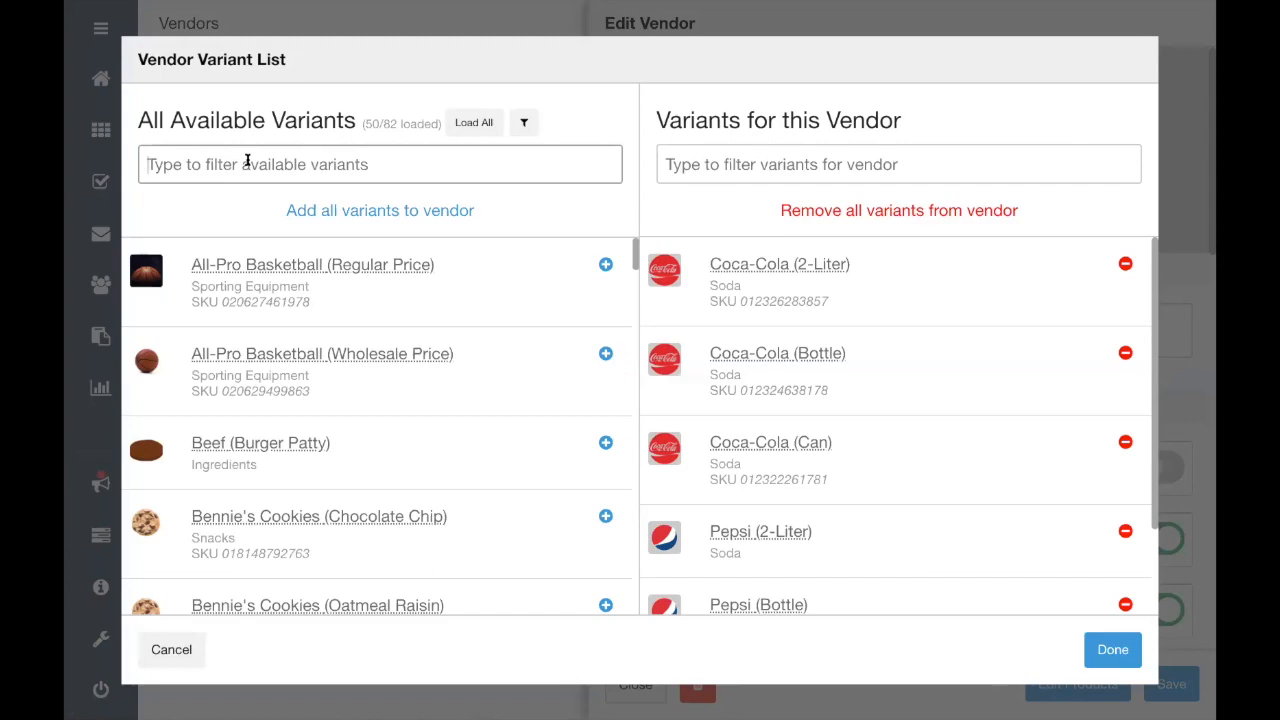
{"action": "scroll", "coordinate": [822, 449], "scroll_direction": "down", "scroll_amount": 1}
{"action": "scroll", "coordinate": [822, 449], "scroll_direction": "up", "scroll_amount": 1}
{"action": "type", "text": "diet"}
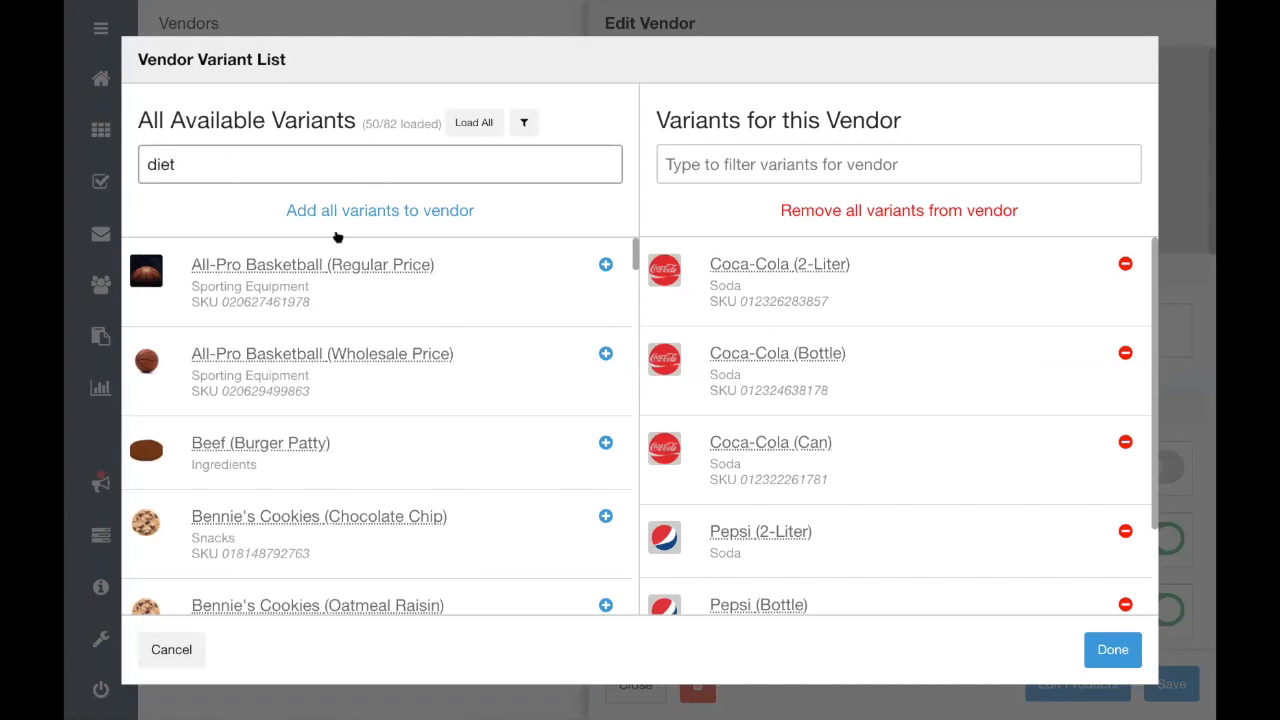
{"action": "left_click", "coordinate": [612, 264]}
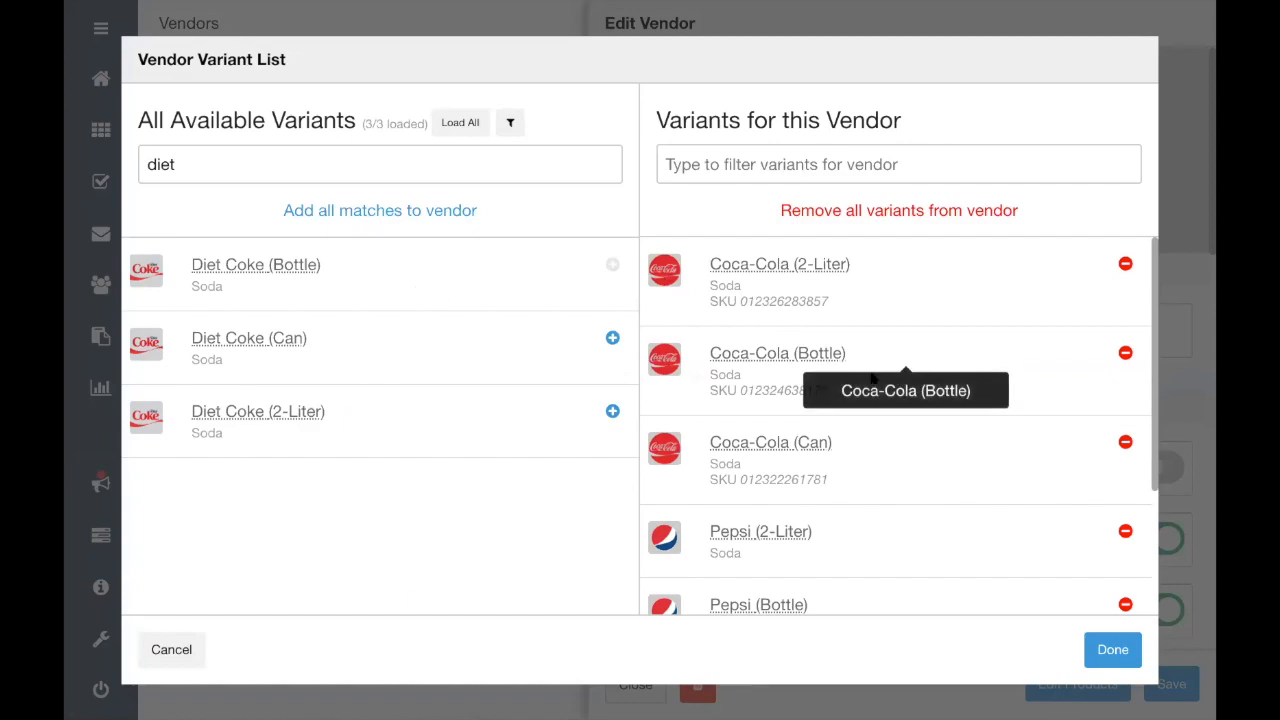
Remove Diet Coke (Bottle) from the vendor's variants, cancel the variant list and close the vendor details without saving
{"action": "scroll", "coordinate": [871, 374], "scroll_direction": "down", "scroll_amount": 2}
{"action": "left_click", "coordinate": [1127, 569]}
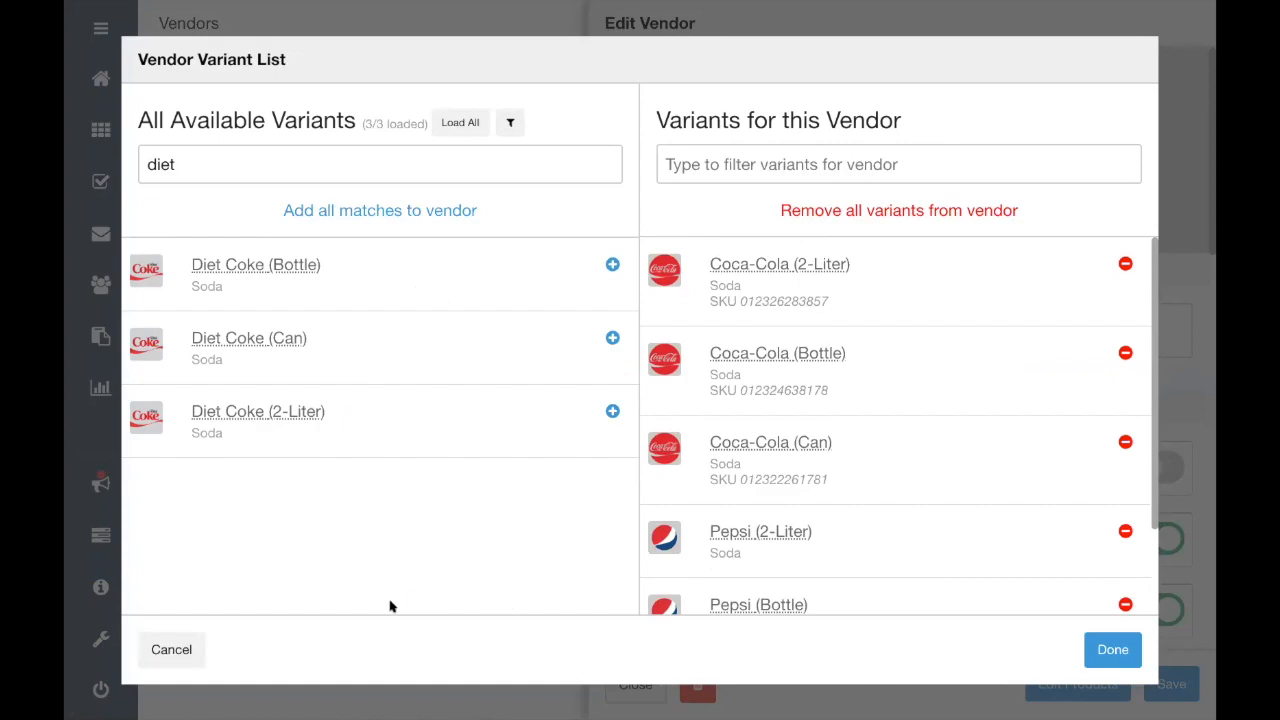
{"action": "left_click", "coordinate": [155, 648]}
{"action": "left_click", "coordinate": [636, 684]}
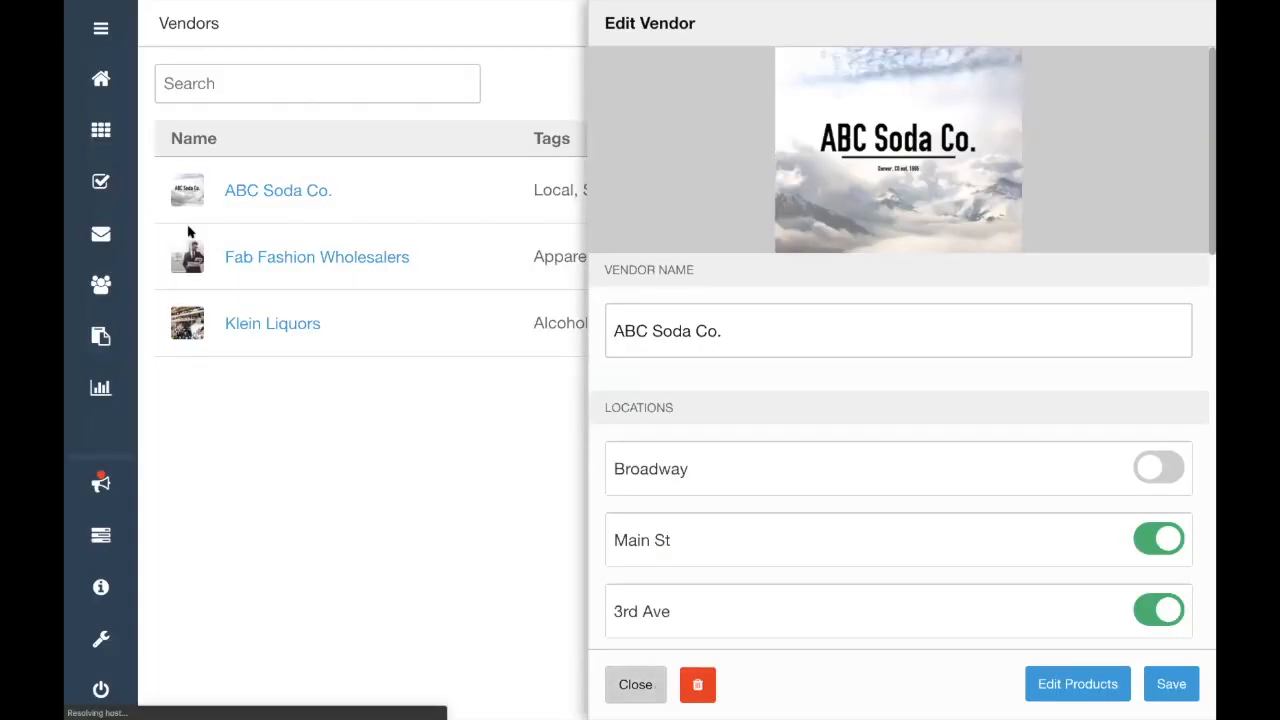
Open the external purchase orders list showing all outstanding orders
{"action": "left_click", "coordinate": [100, 340]}
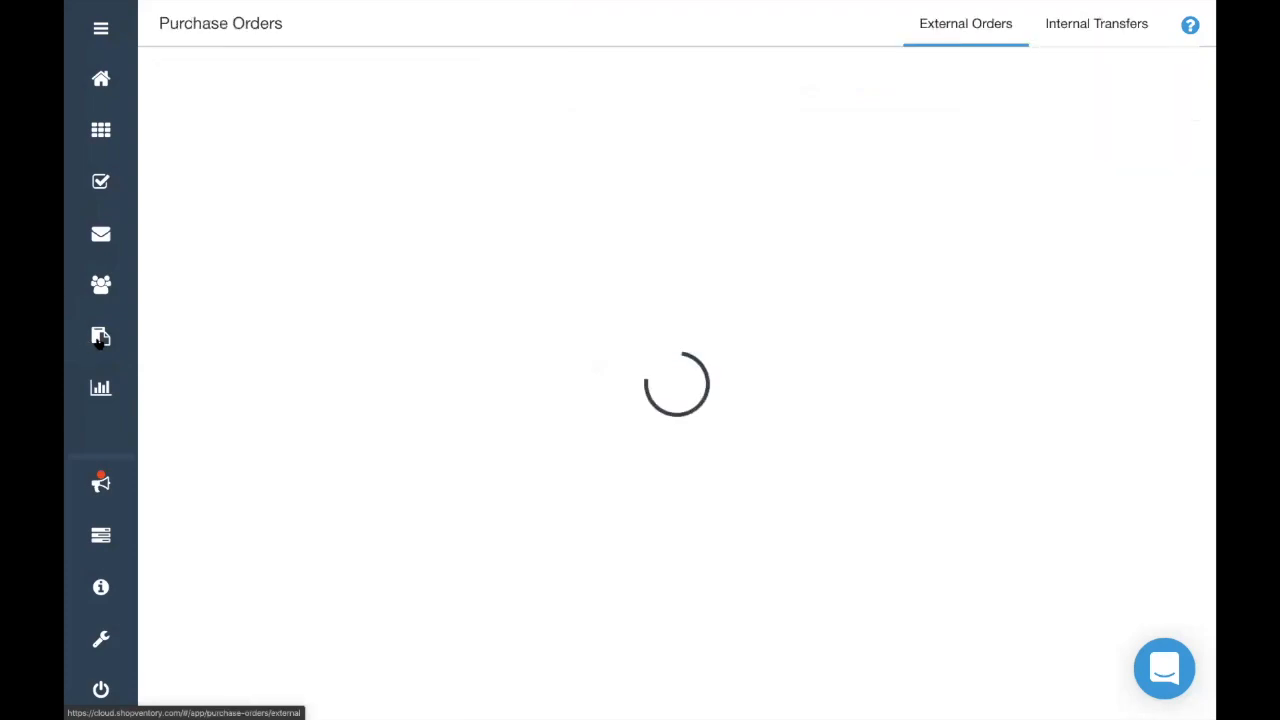
{"action": "left_click", "coordinate": [100, 29]}
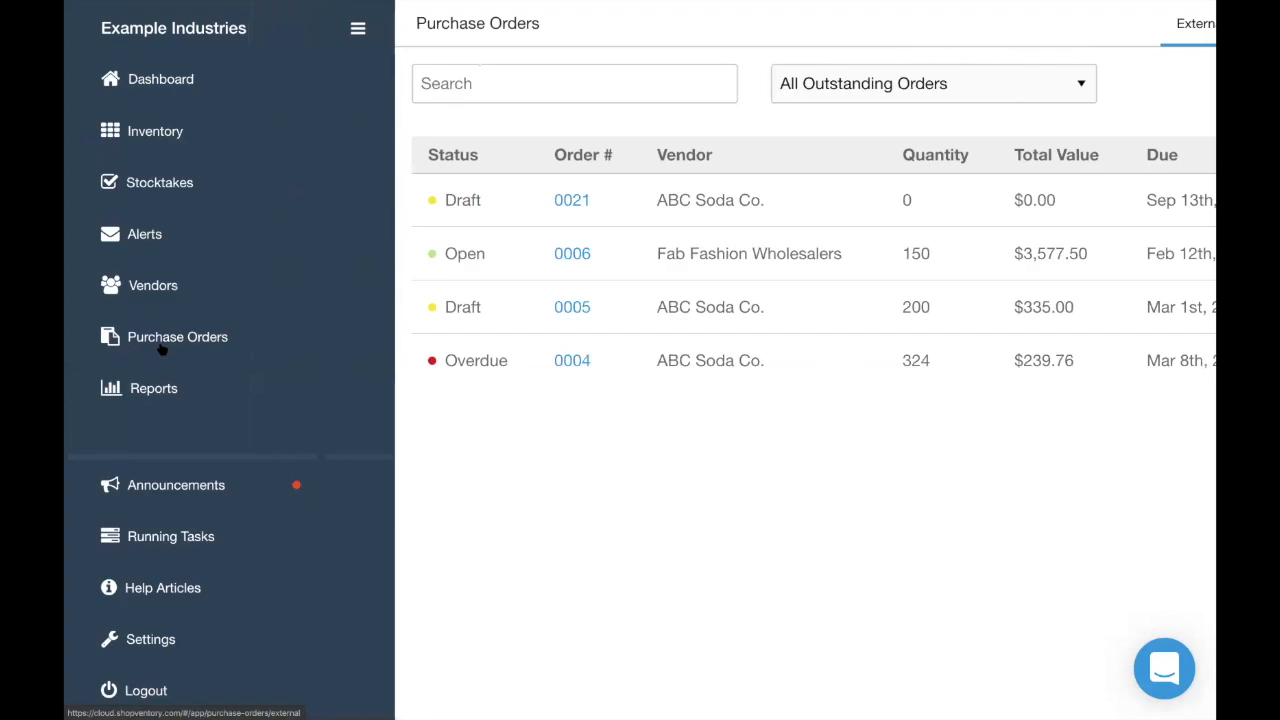
{"action": "left_click", "coordinate": [163, 348]}
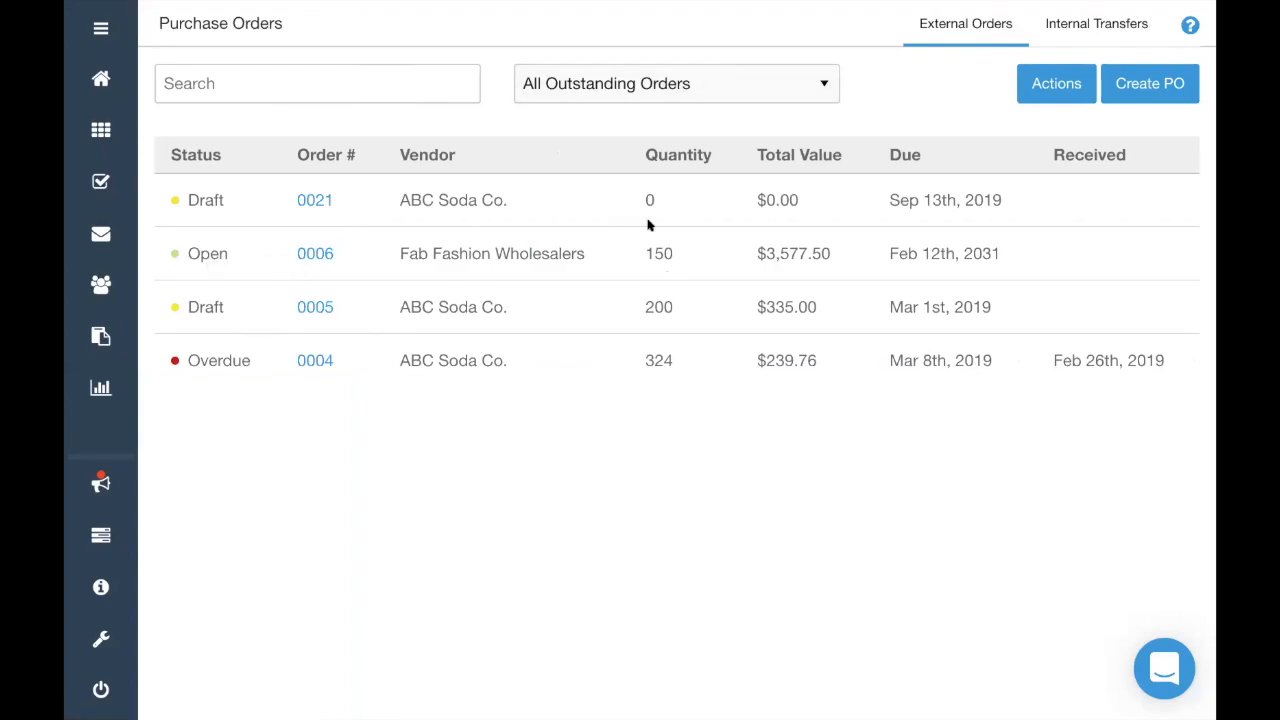
Start a new purchase order for ABC Soda Co., billed to Broadway, shipped to 3rd Ave and expected Jan 24th, 2020
{"action": "left_click", "coordinate": [1162, 86]}
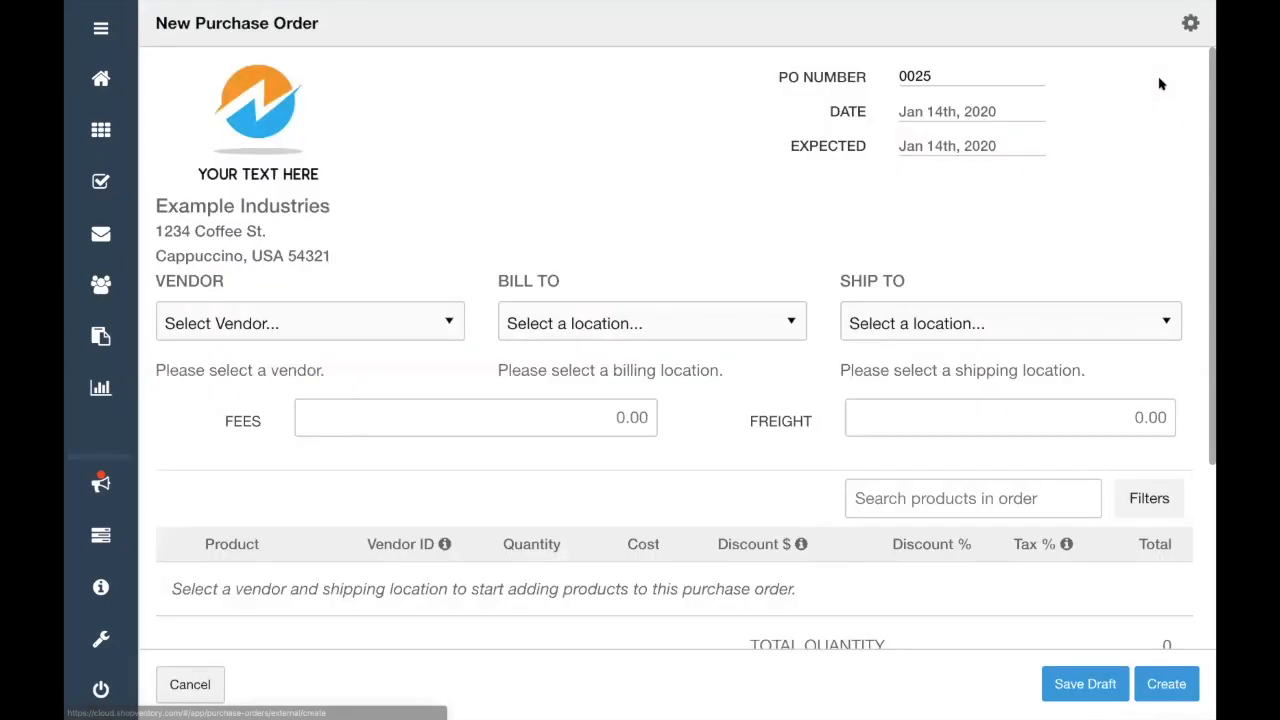
{"action": "left_click", "coordinate": [417, 320]}
{"action": "left_click", "coordinate": [371, 345]}
{"action": "left_click", "coordinate": [677, 322]}
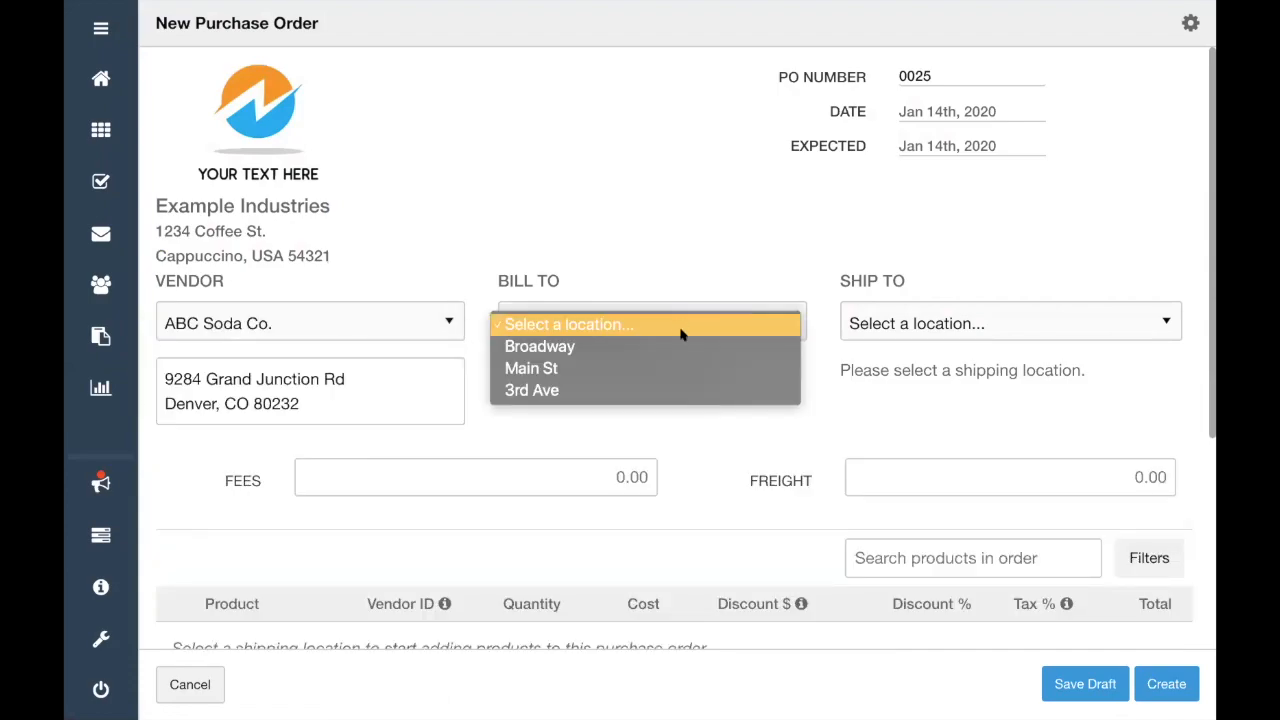
{"action": "left_click", "coordinate": [664, 388]}
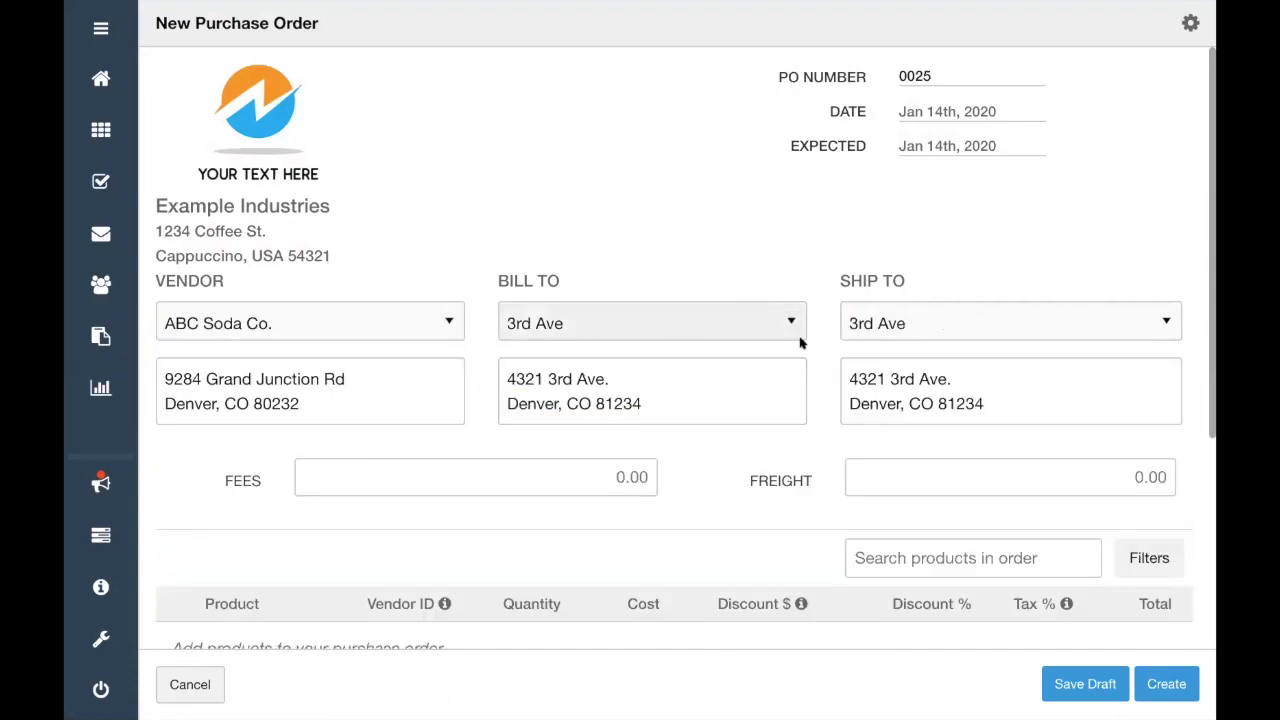
{"action": "left_click", "coordinate": [731, 324]}
{"action": "left_click", "coordinate": [662, 283]}
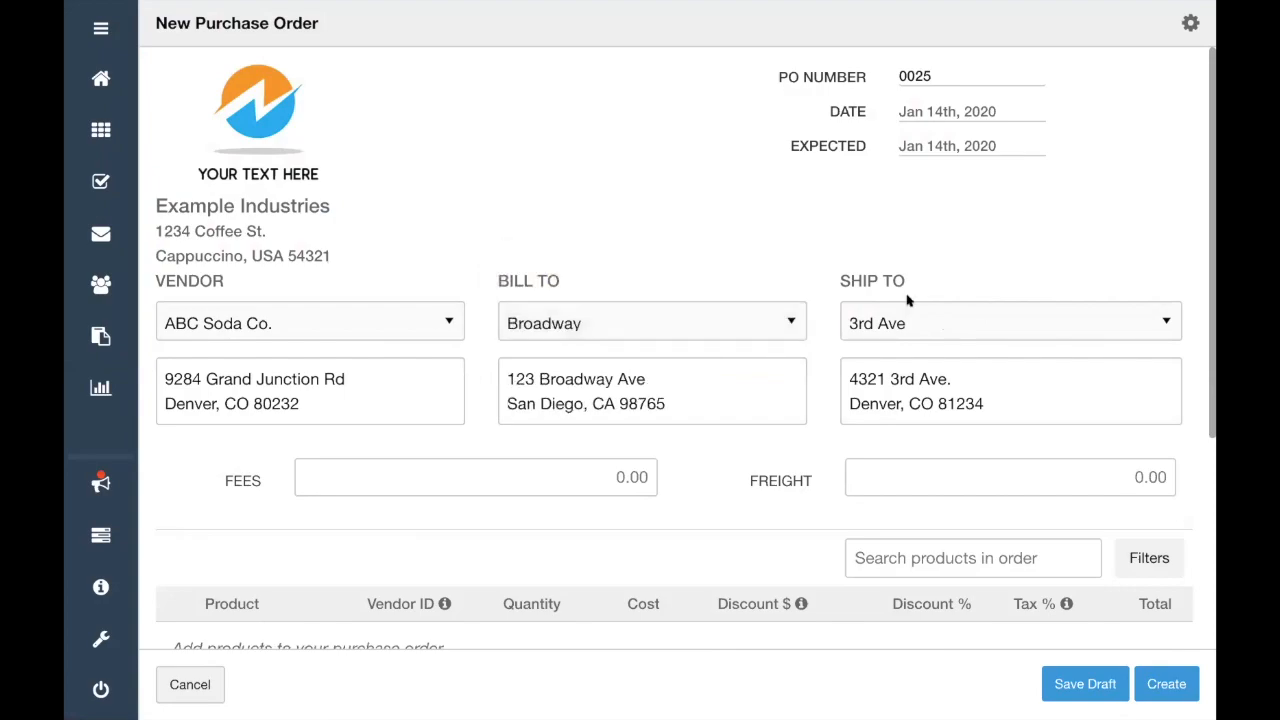
{"action": "left_click", "coordinate": [941, 145]}
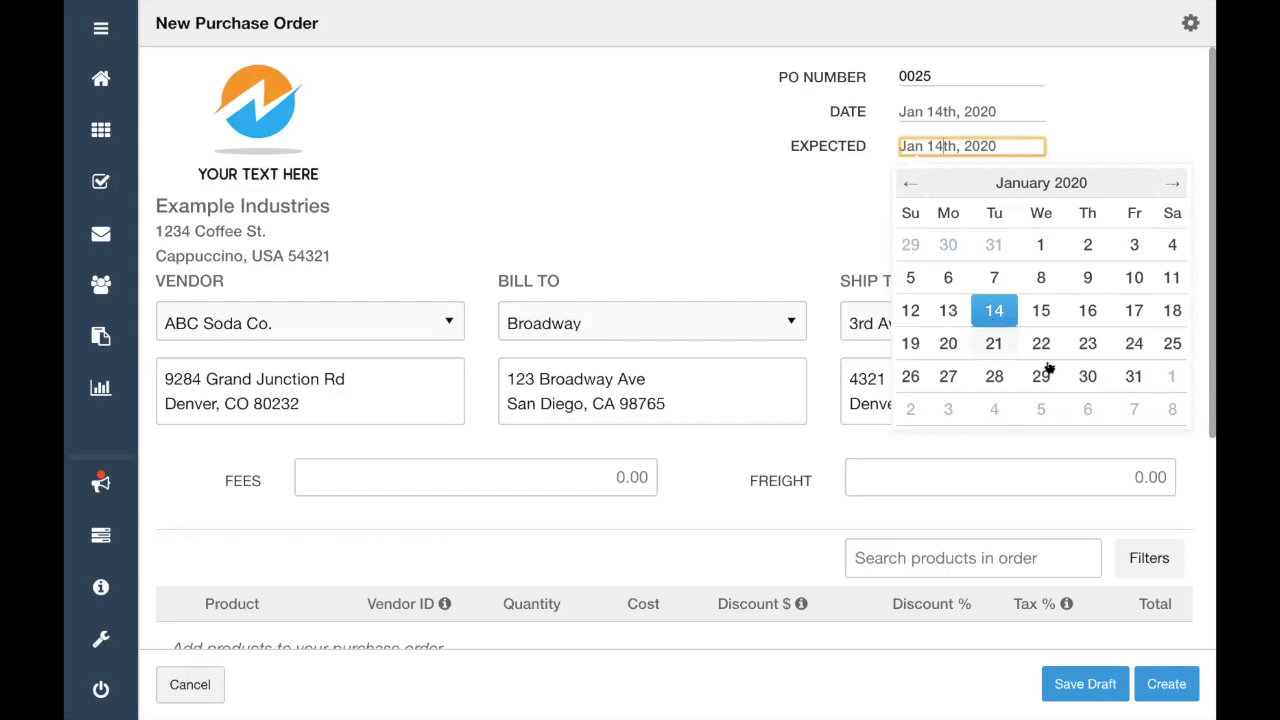
{"action": "left_click", "coordinate": [1134, 345]}
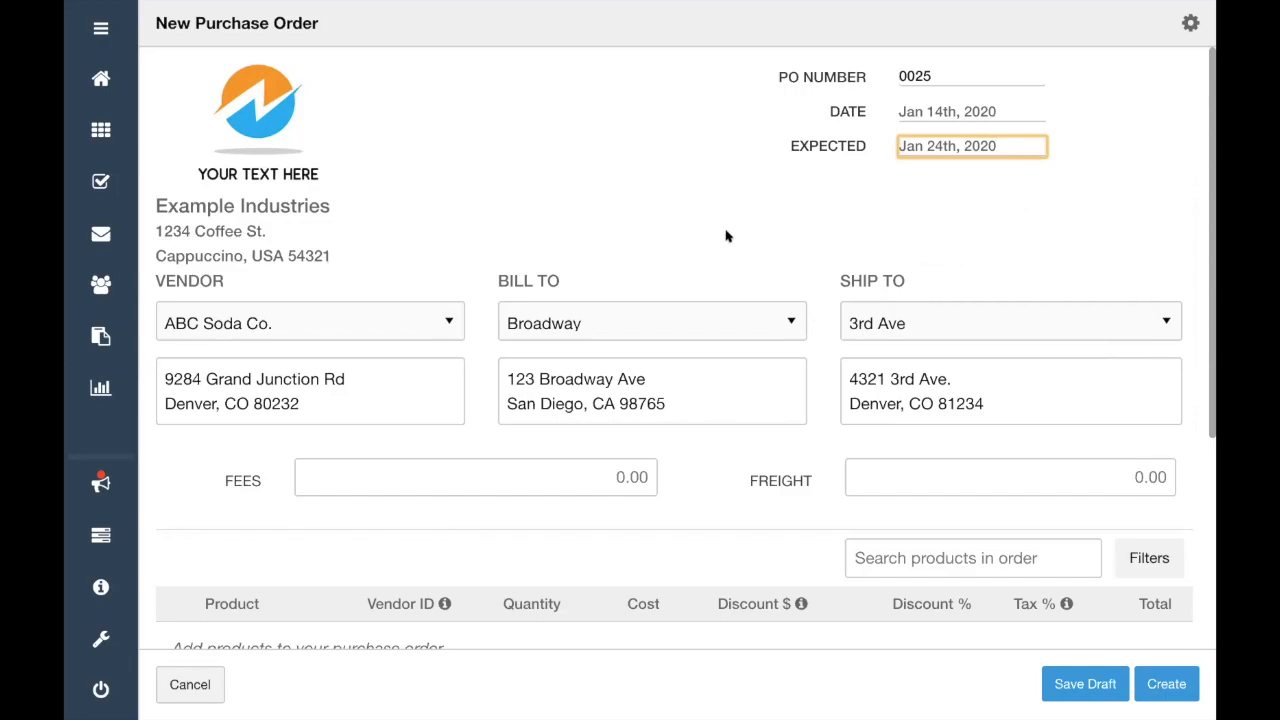
Try to auto-add the below-PAR products and the low-inventory products to the purchase order
{"action": "scroll", "coordinate": [727, 236], "scroll_direction": "down", "scroll_amount": 3}
{"action": "left_click", "coordinate": [418, 332]}
{"action": "left_click", "coordinate": [885, 343]}
{"action": "left_click", "coordinate": [567, 358]}
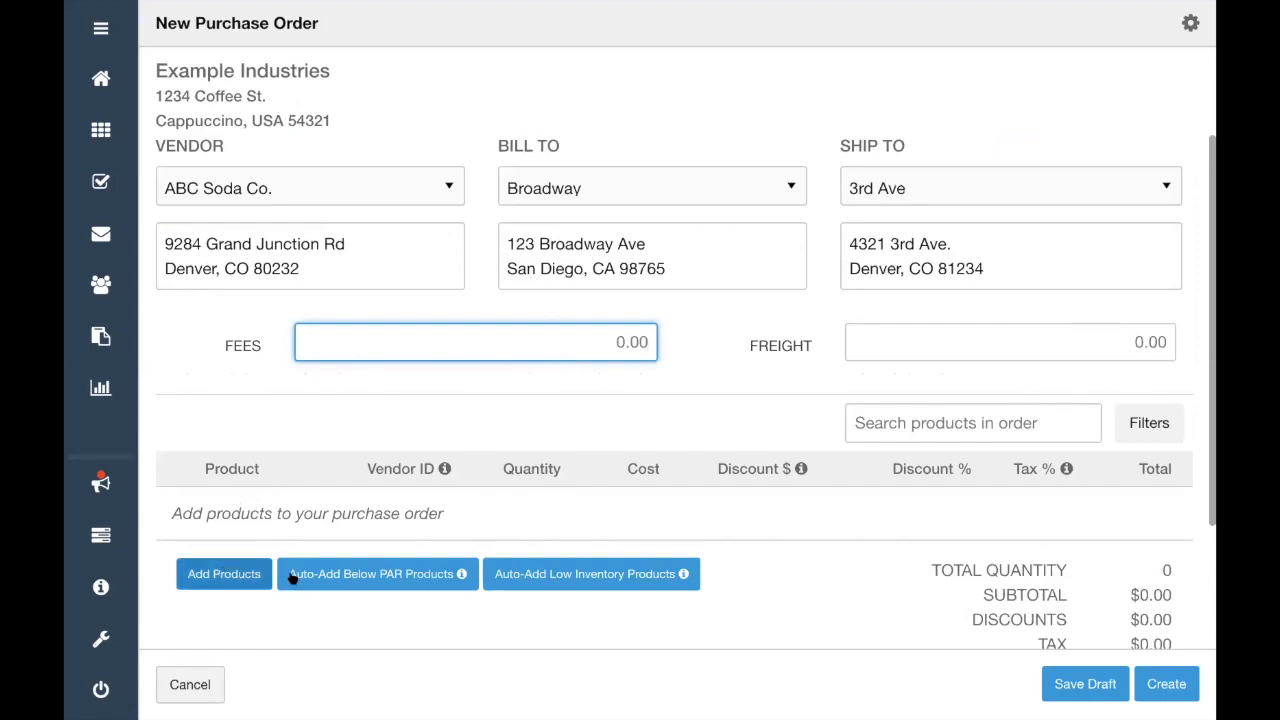
{"action": "left_click", "coordinate": [368, 588]}
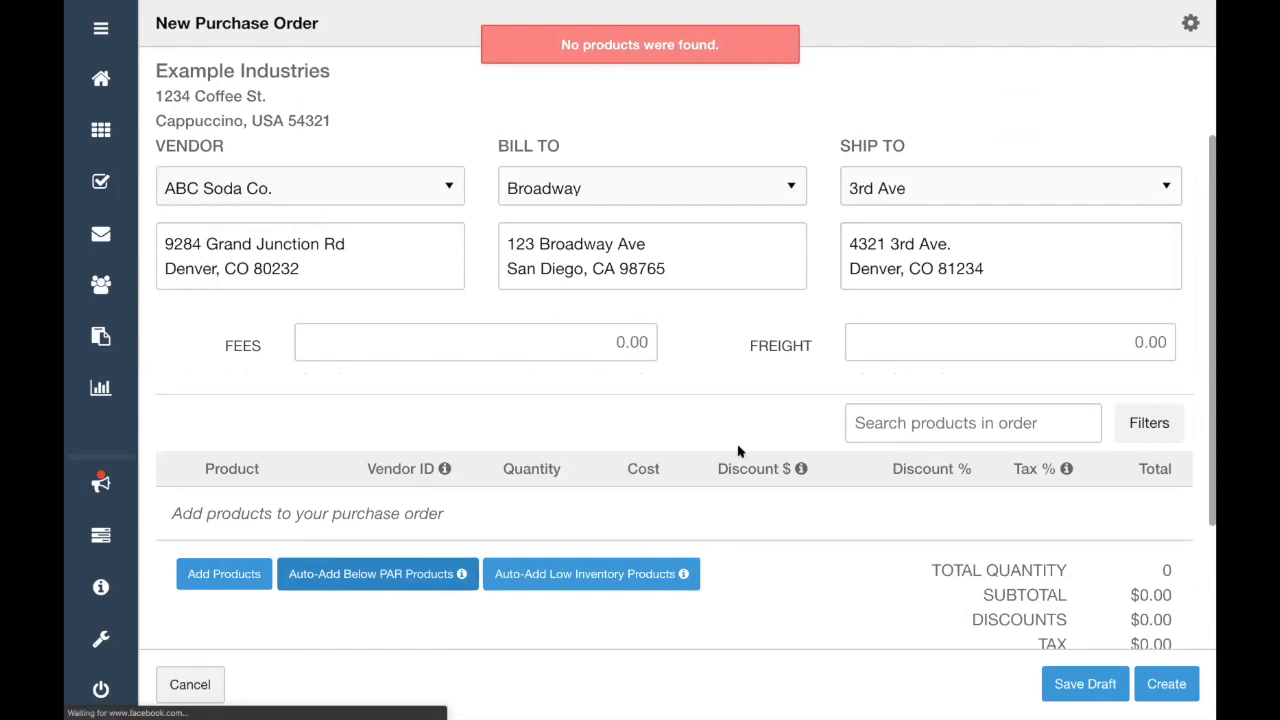
{"action": "left_click", "coordinate": [607, 576]}
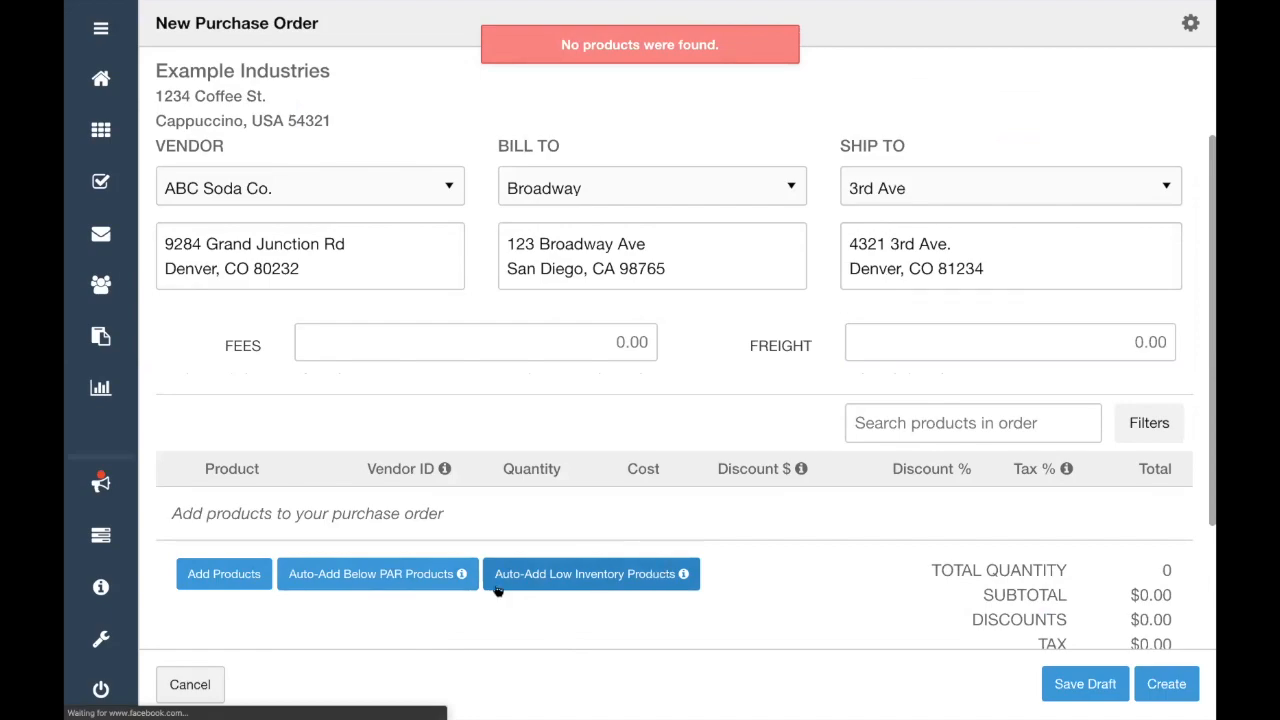
Filter the available variants by "coca" and add all matches to the purchase order
{"action": "left_click", "coordinate": [208, 586]}
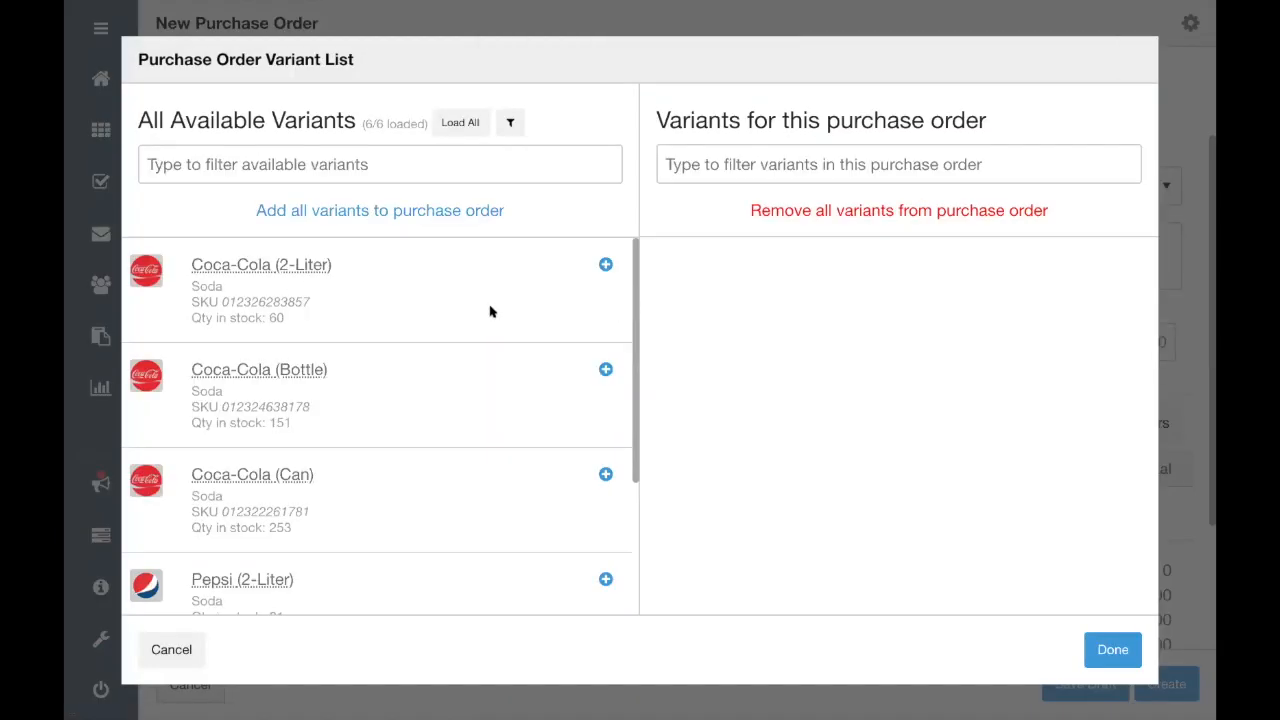
{"action": "left_click", "coordinate": [342, 174]}
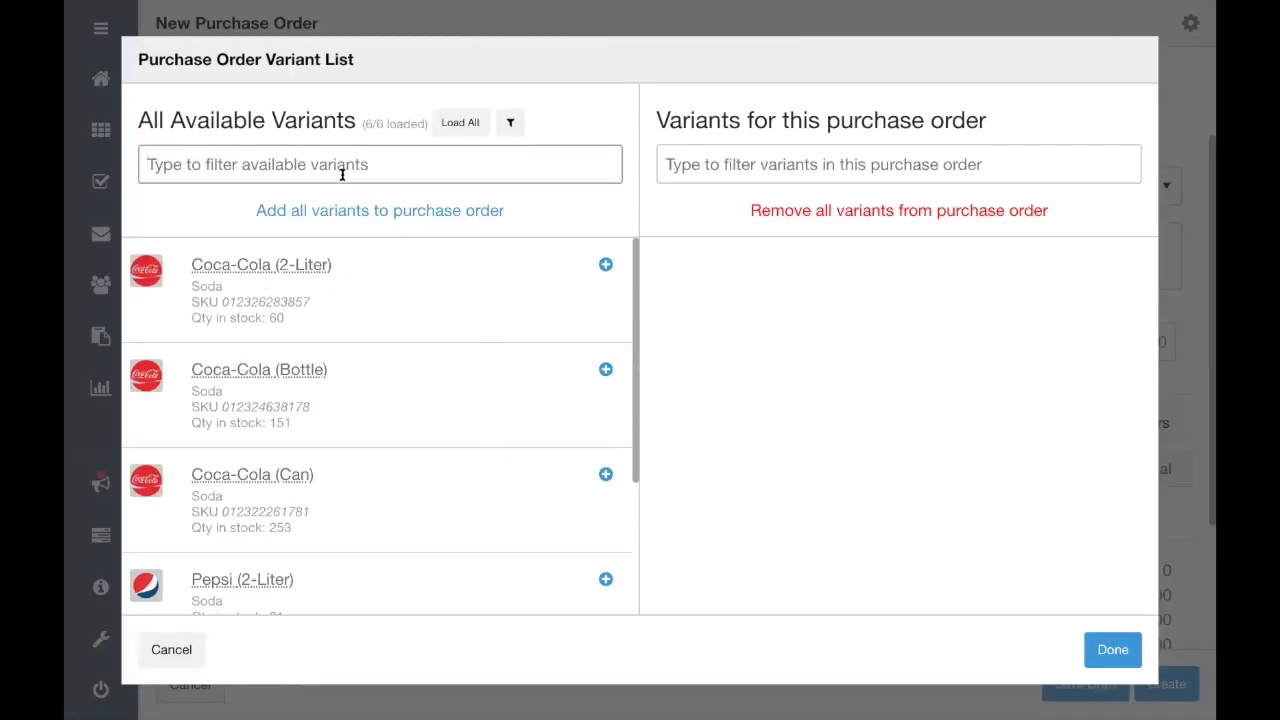
{"action": "type", "text": "coca"}
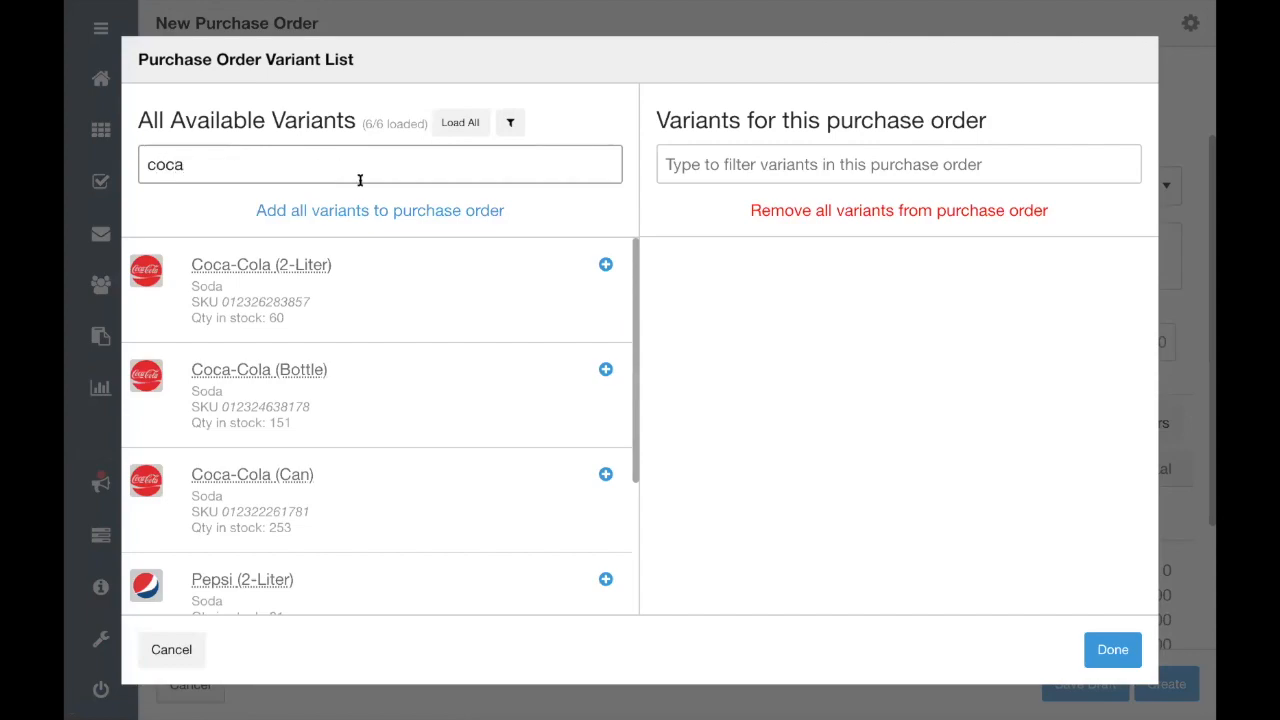
{"action": "left_click", "coordinate": [376, 217]}
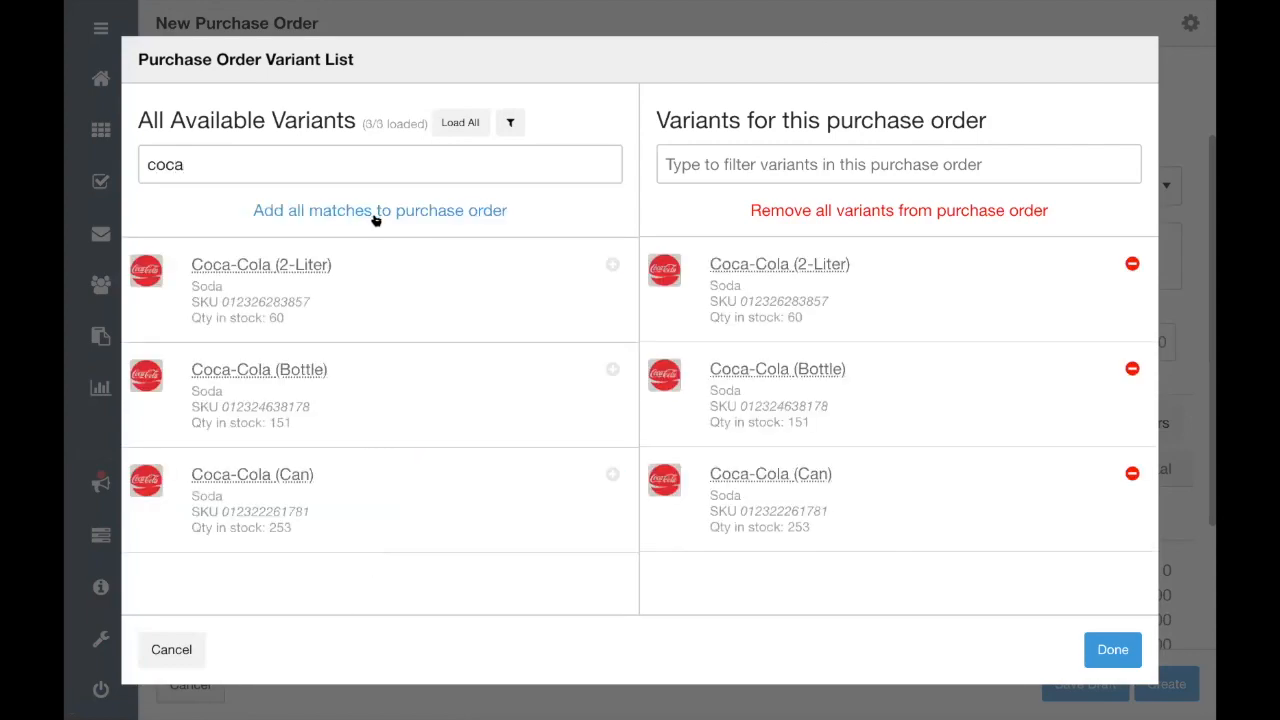
{"action": "left_click", "coordinate": [1106, 660]}
Set the order quantities to 14 for Coca-Cola (2-Liter), 120 for Coca-Cola (Bottle) and 180 for Coca-Cola (Can)
{"action": "scroll", "coordinate": [585, 508], "scroll_direction": "down", "scroll_amount": 3}
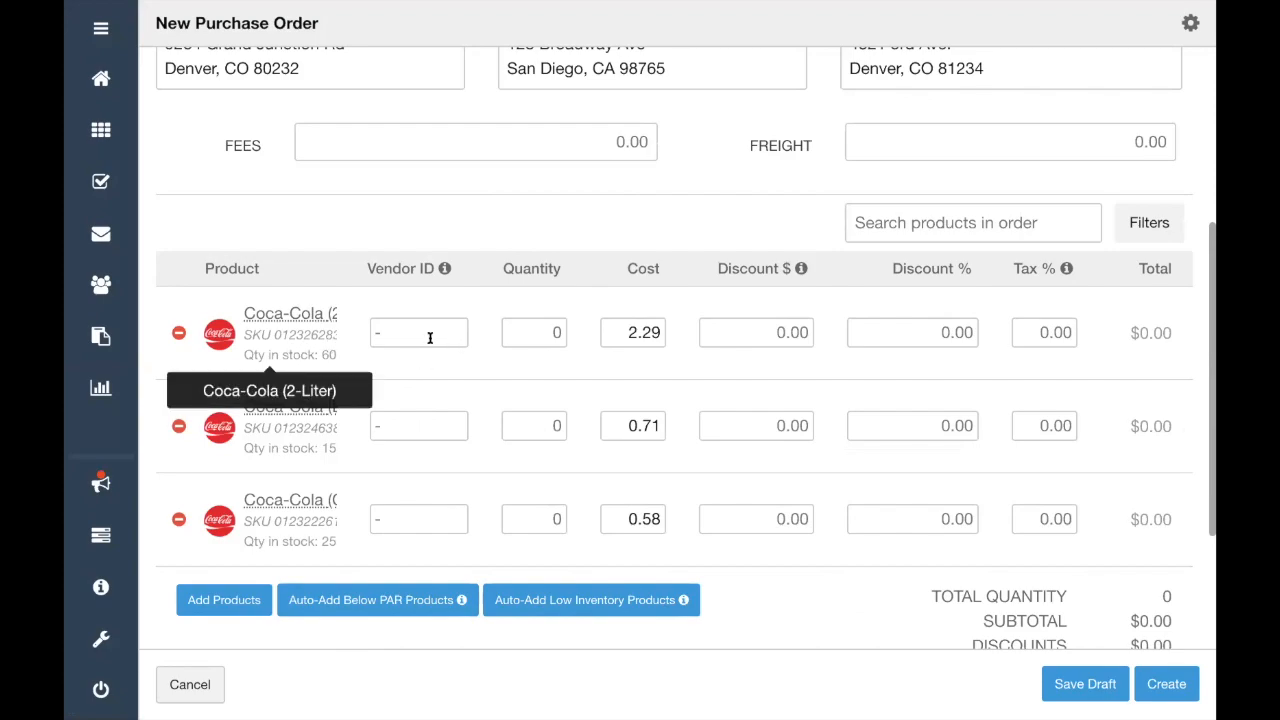
{"action": "left_click", "coordinate": [537, 330]}
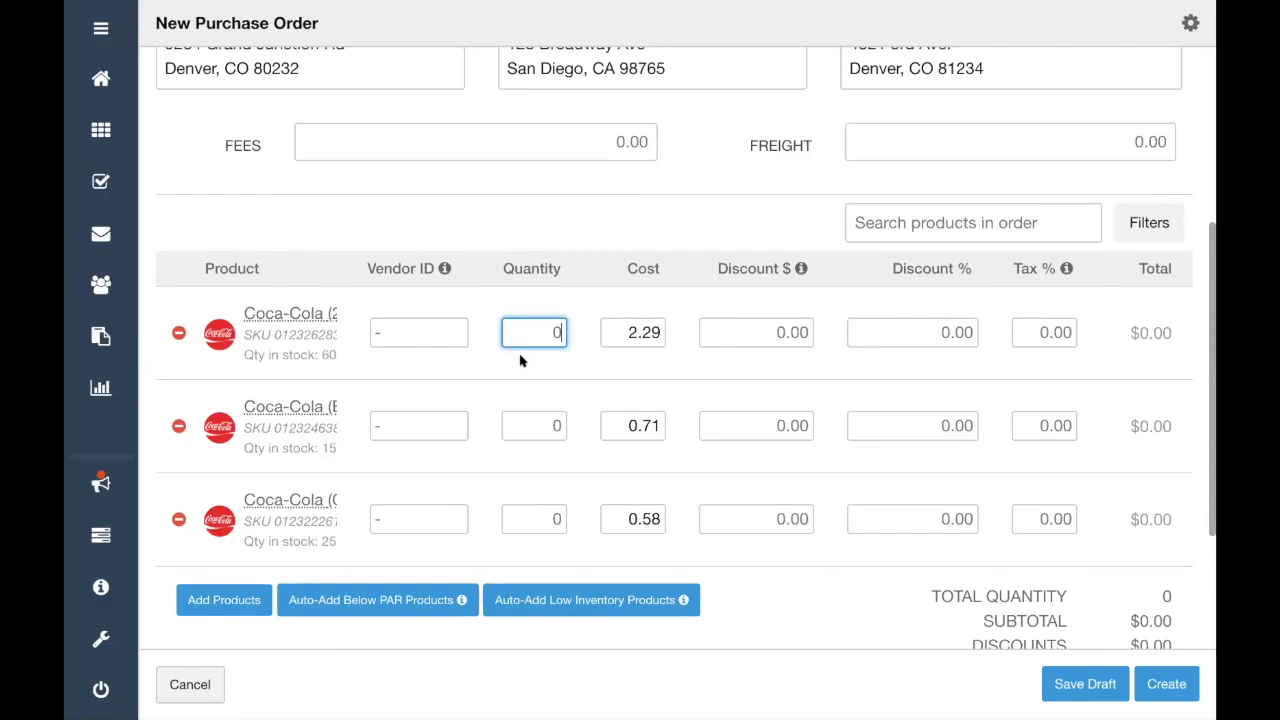
{"action": "type", "text": "41"}
{"action": "key", "text": "BackSpace"}
{"action": "key", "text": "BackSpace"}
{"action": "type", "text": "14"}
{"action": "left_click", "coordinate": [551, 428]}
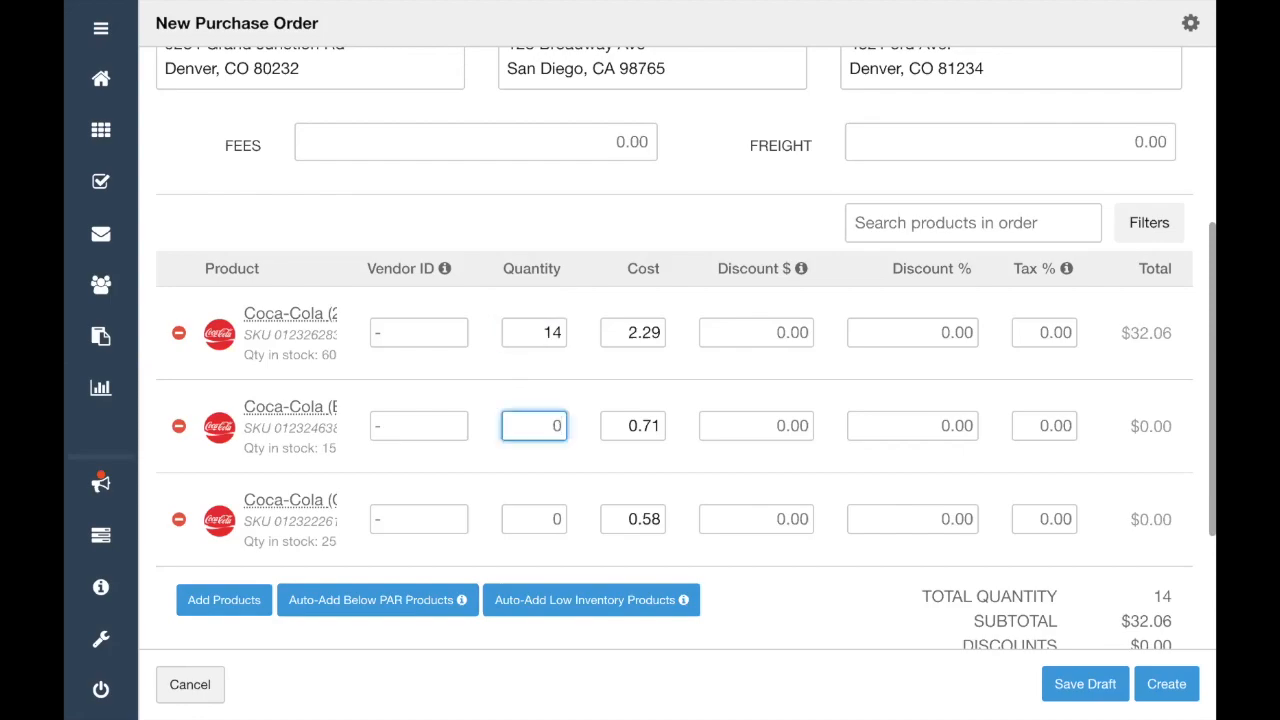
{"action": "type", "text": "12"}
{"action": "left_click", "coordinate": [547, 520]}
{"action": "type", "text": "180"}
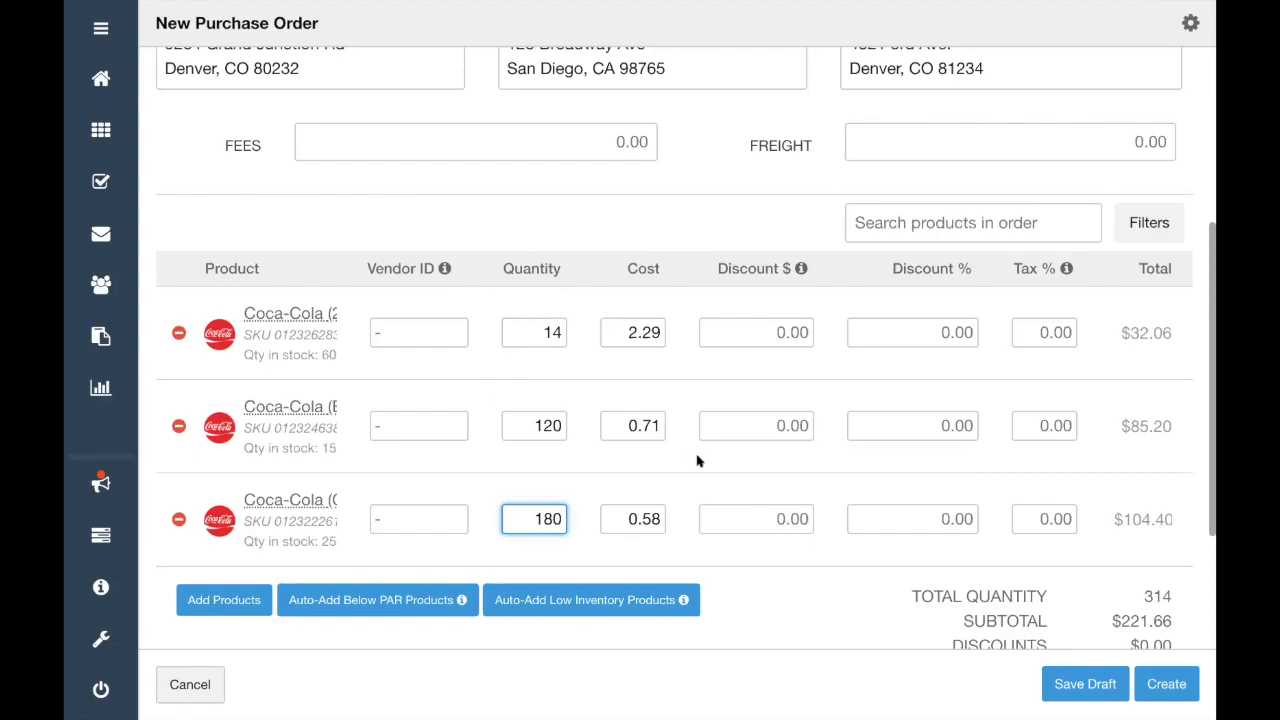
Set the cost of Coca-Cola (2-Liter) to 2.22
{"action": "left_click", "coordinate": [648, 337]}
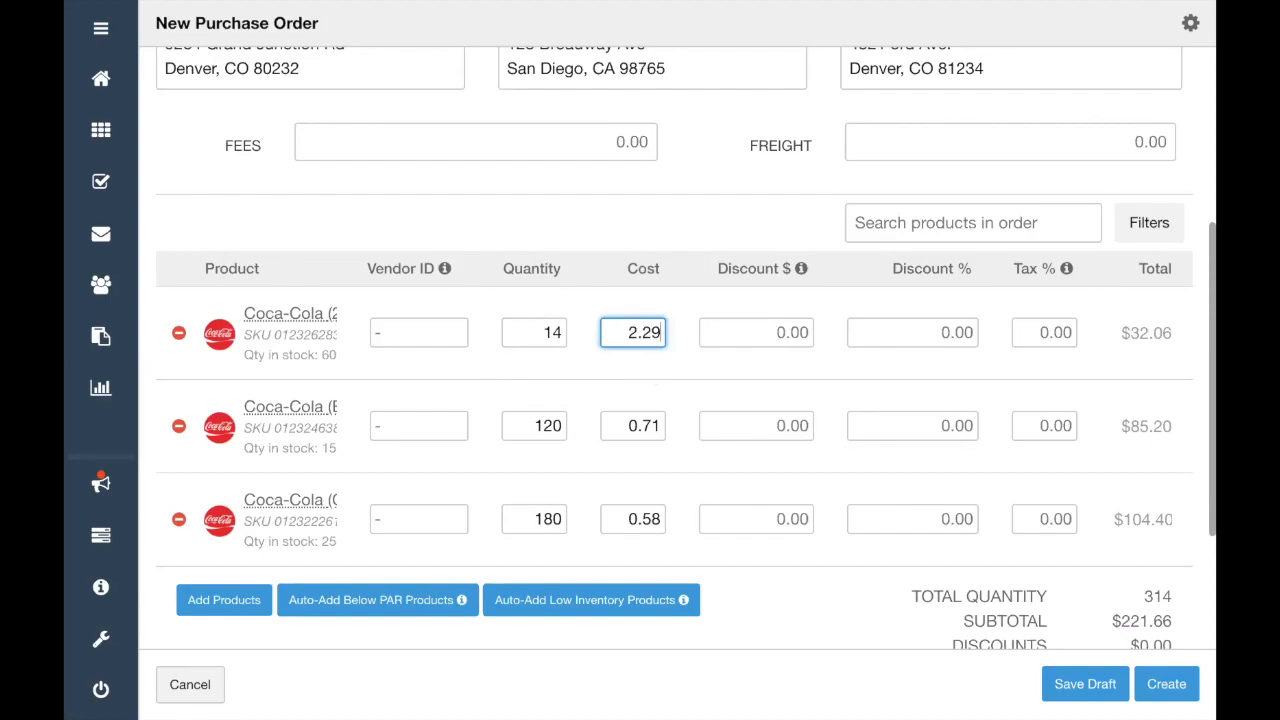
{"action": "key", "text": "BackSpace"}
{"action": "key", "text": "BackSpace"}
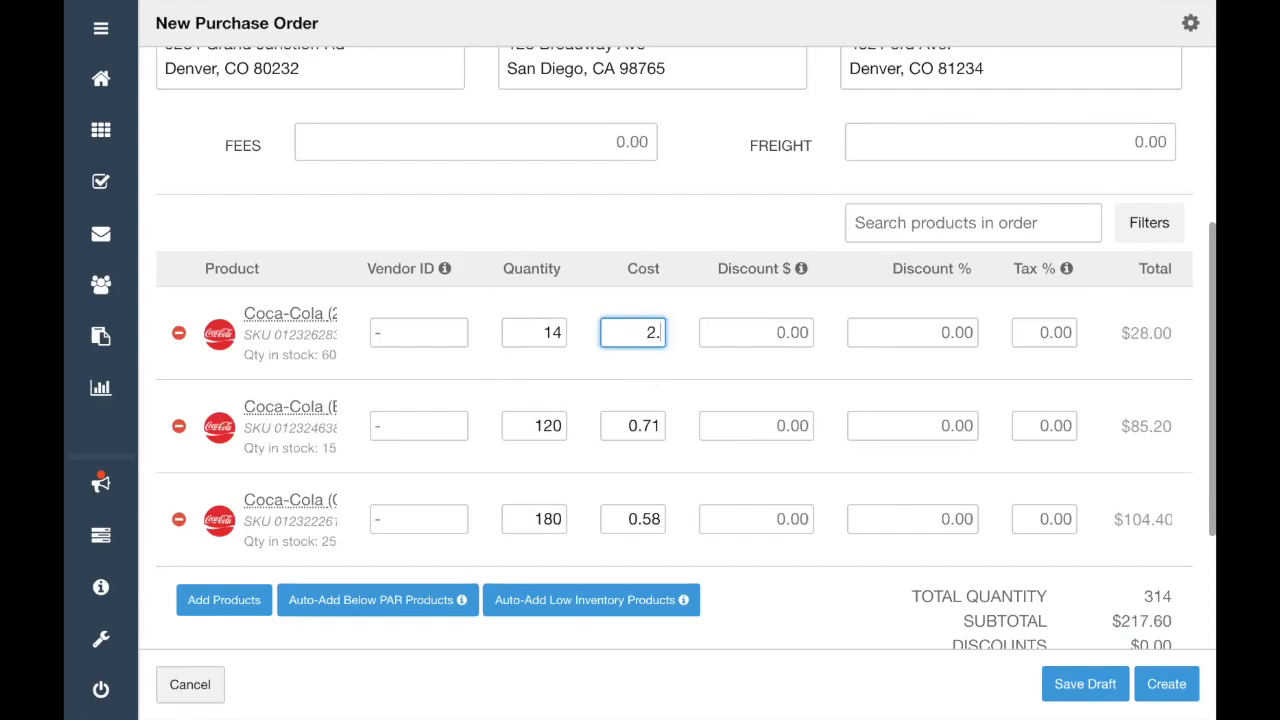
{"action": "type", "text": "22"}
{"action": "left_click", "coordinate": [645, 421]}
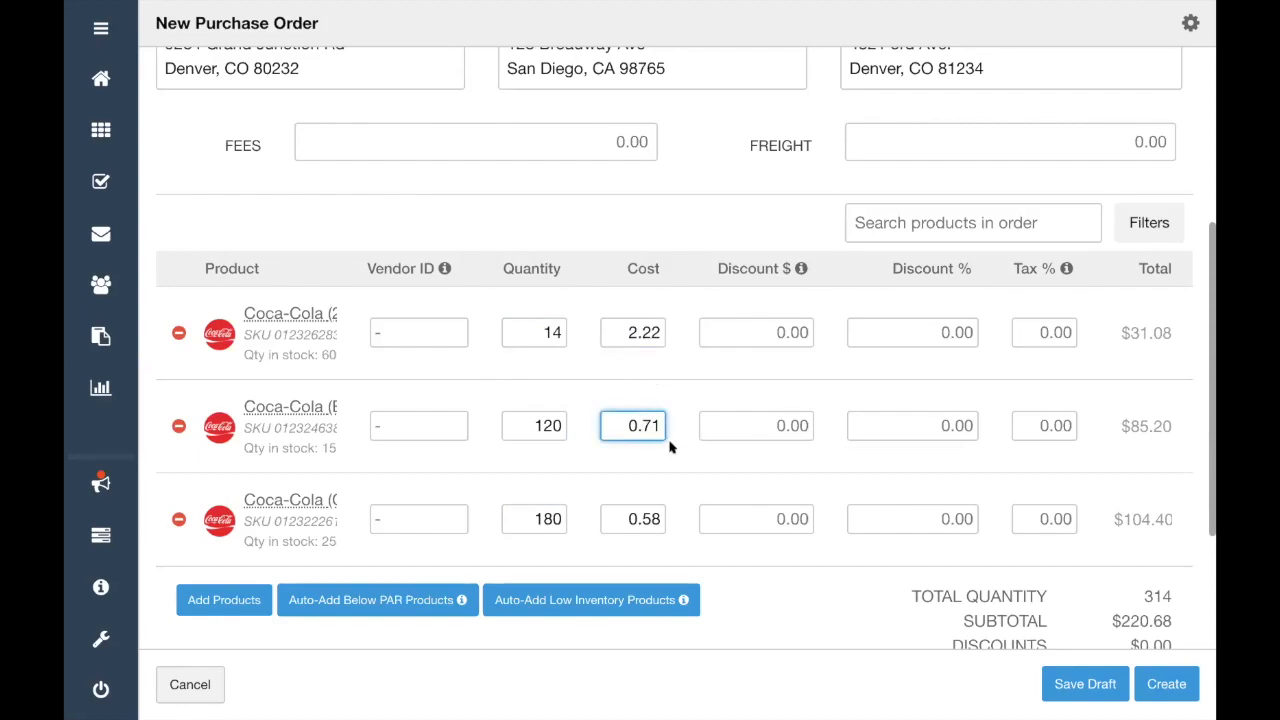
{"action": "left_click", "coordinate": [632, 332]}
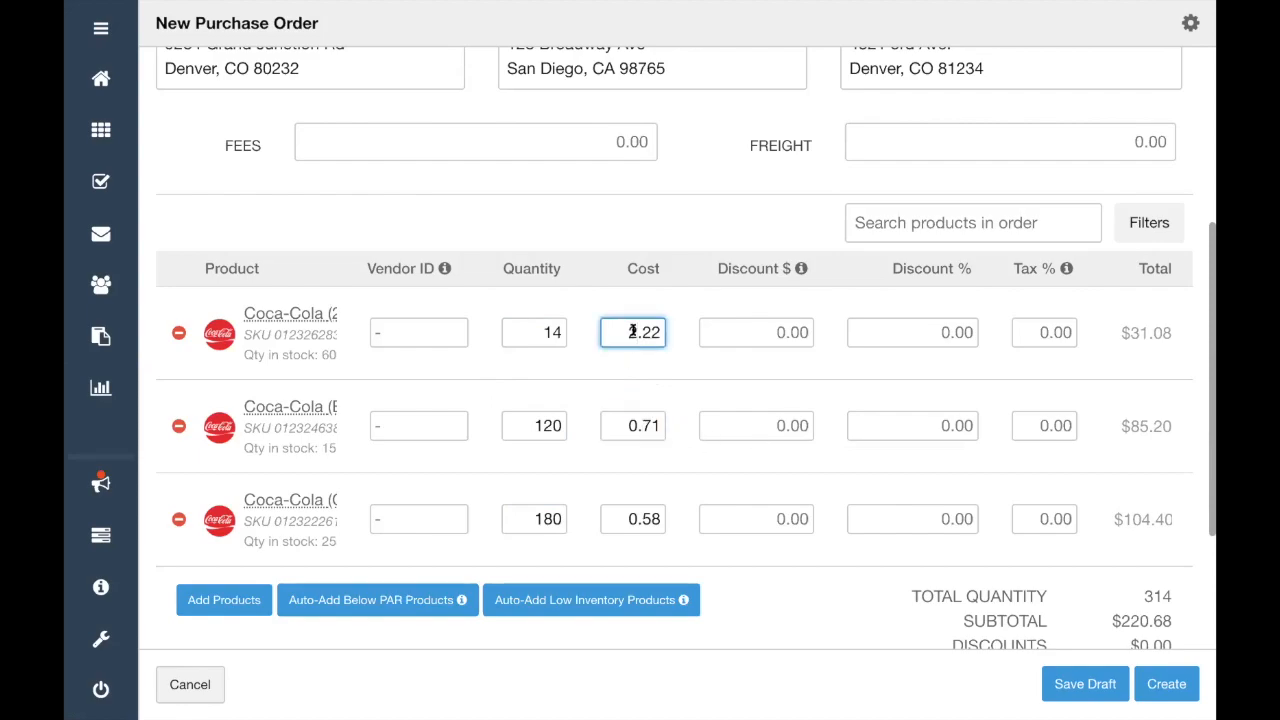
Give Coca-Cola (2-Liter) a dollar discount of 0.05
{"action": "left_click", "coordinate": [757, 335]}
{"action": "left_click", "coordinate": [533, 333]}
{"action": "left_click", "coordinate": [715, 325]}
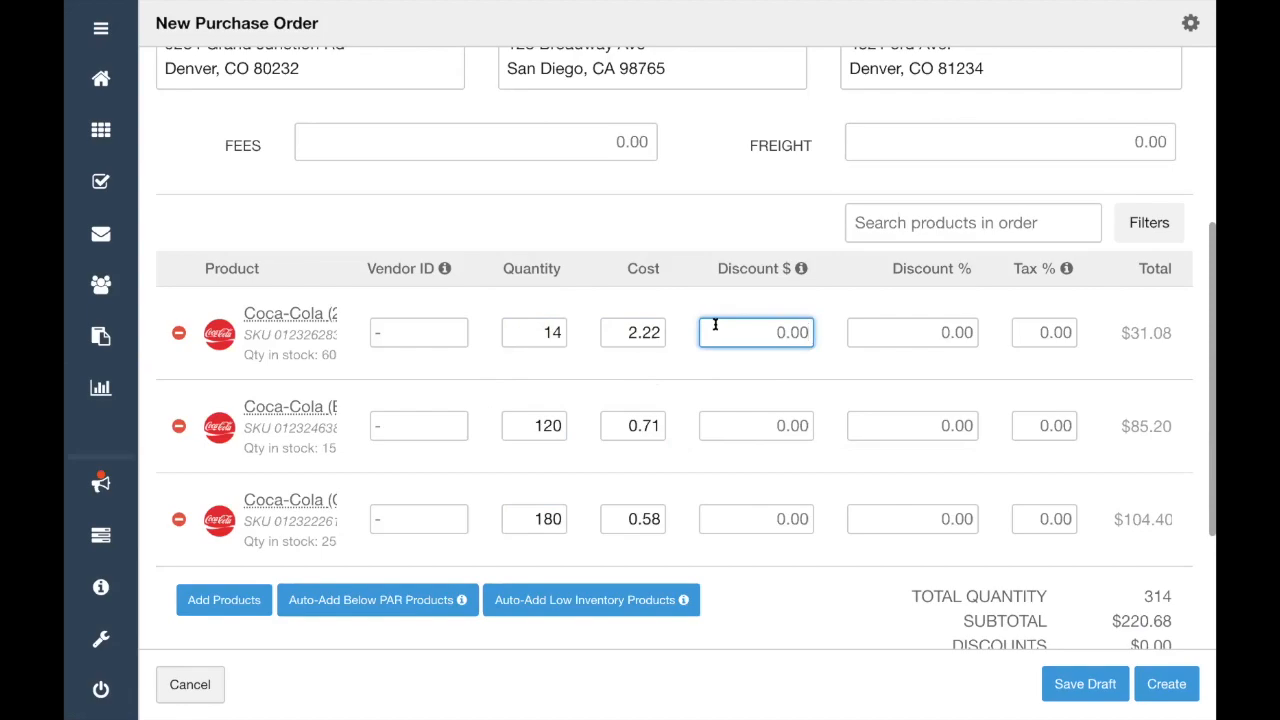
{"action": "key", "text": "BackSpace"}
{"action": "key", "text": "BackSpace"}
{"action": "key", "text": "BackSpace"}
{"action": "key", "text": "BackSpace"}
{"action": "type", "text": ".05"}
{"action": "left_click_drag", "start_coordinate": [622, 334], "coordinate": [681, 339]}
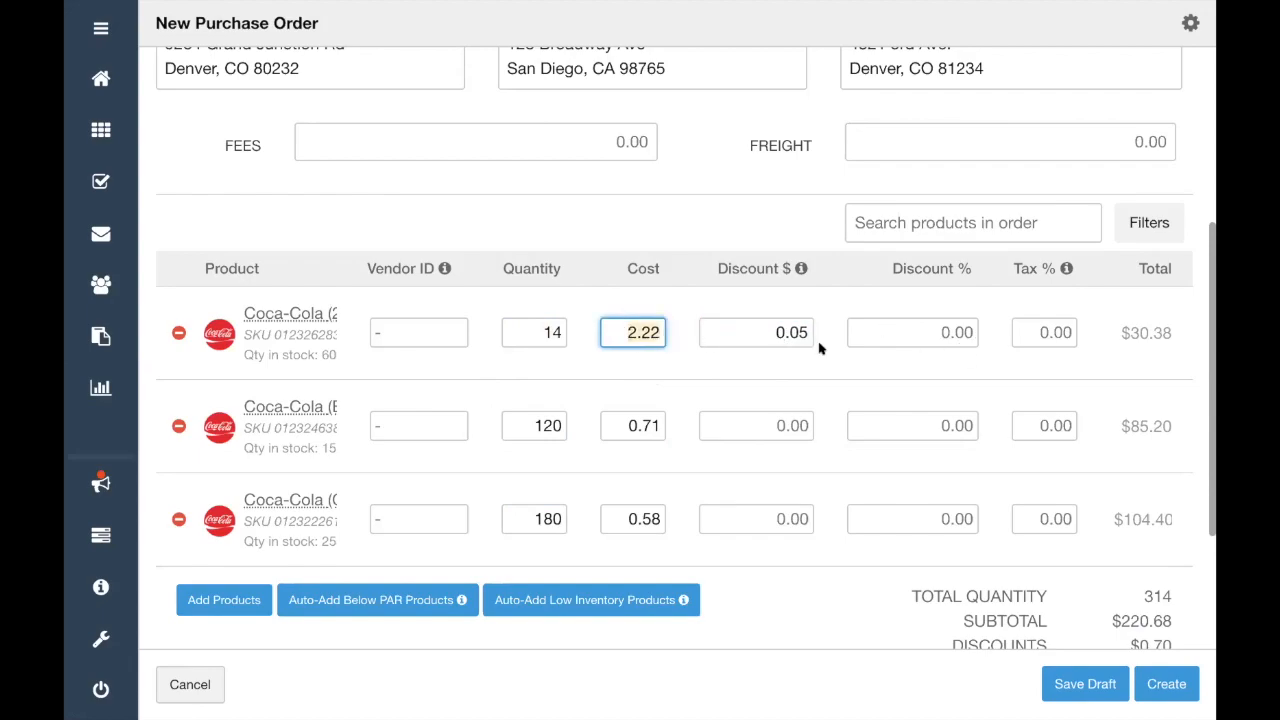
Give Coca-Cola (2-Liter) an additional percentage discount of 5
{"action": "left_click", "coordinate": [936, 341]}
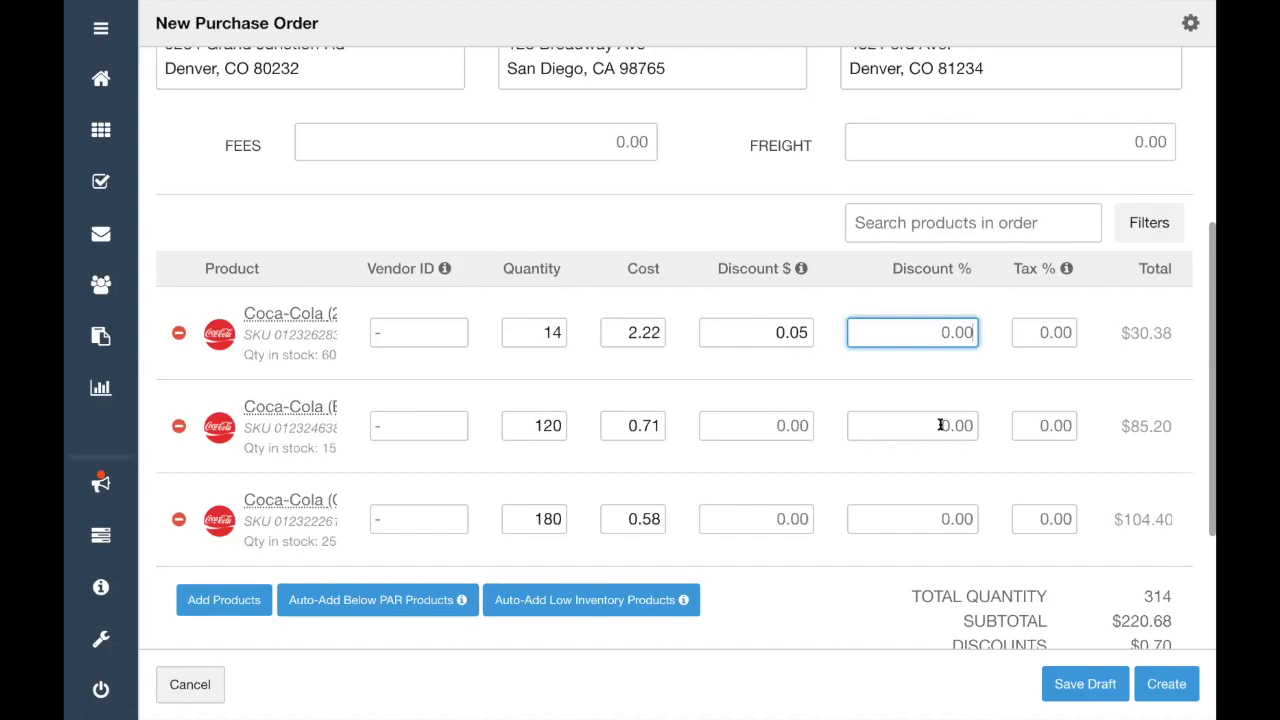
{"action": "type", "text": "3"}
{"action": "key", "text": "BackSpace"}
{"action": "type", "text": "5"}
{"action": "left_click", "coordinate": [805, 337]}
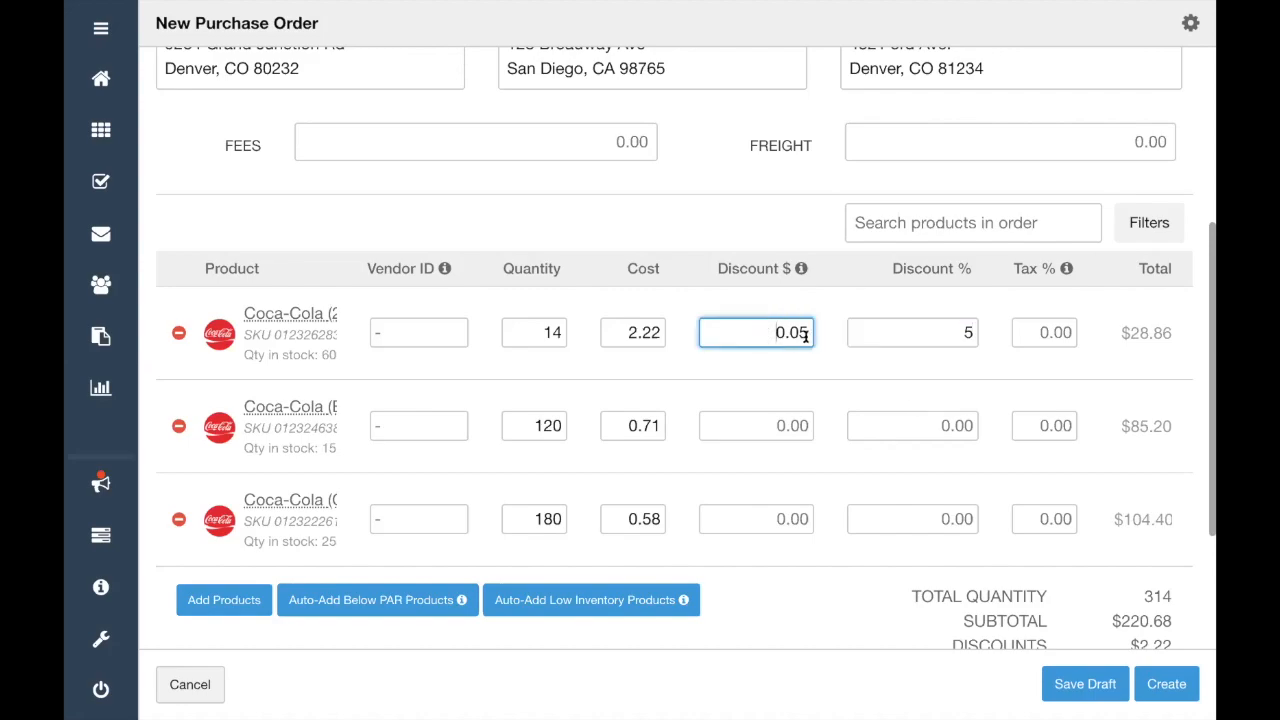
{"action": "left_click", "coordinate": [958, 334]}
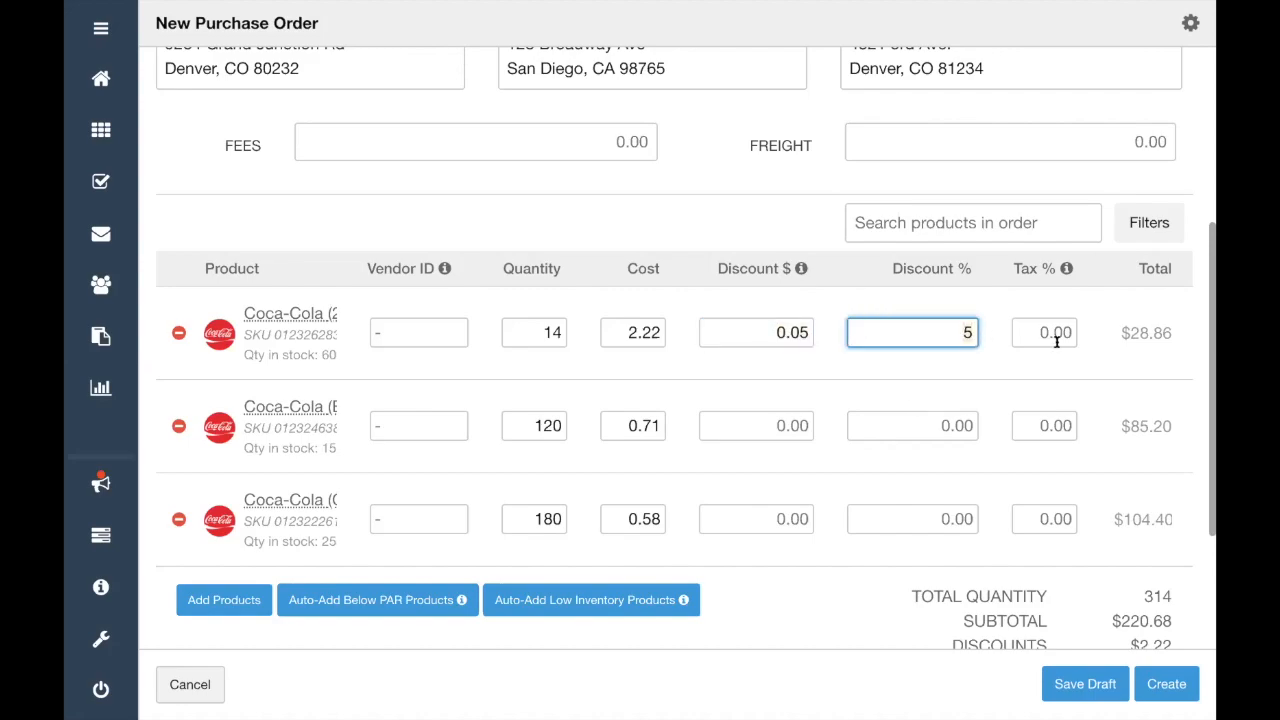
{"action": "left_click", "coordinate": [754, 327]}
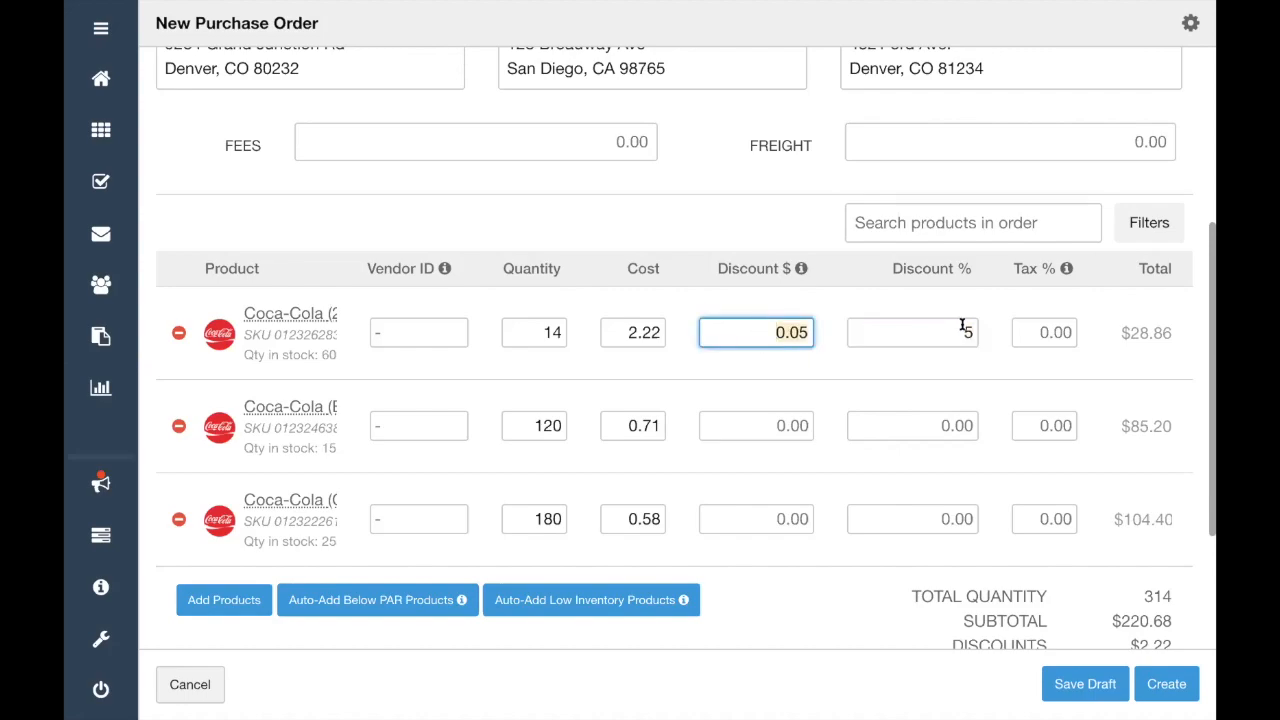
Set the tax percentage of Coca-Cola (2-Liter) to 4.358 and check the order's tax total
{"action": "left_click", "coordinate": [1030, 332]}
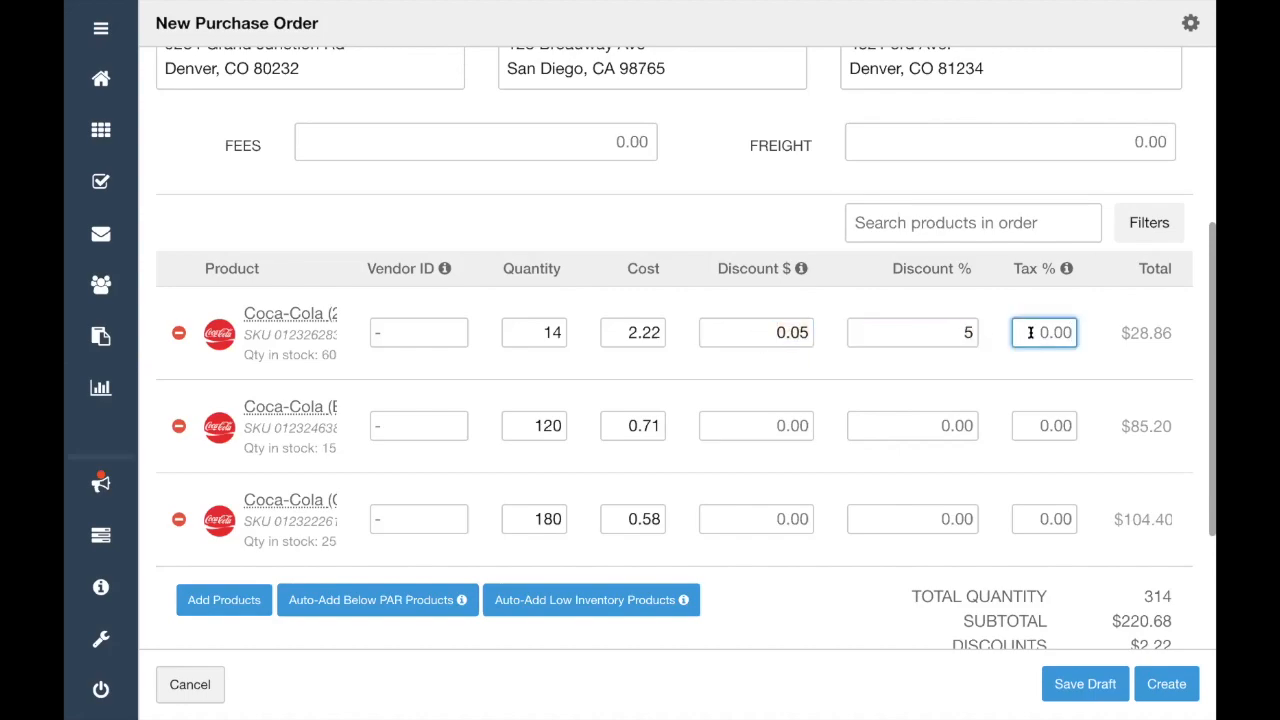
{"action": "type", "text": "4.358"}
{"action": "scroll", "coordinate": [1087, 490], "scroll_direction": "down", "scroll_amount": 2}
{"action": "left_click_drag", "start_coordinate": [1131, 548], "coordinate": [1144, 552]}
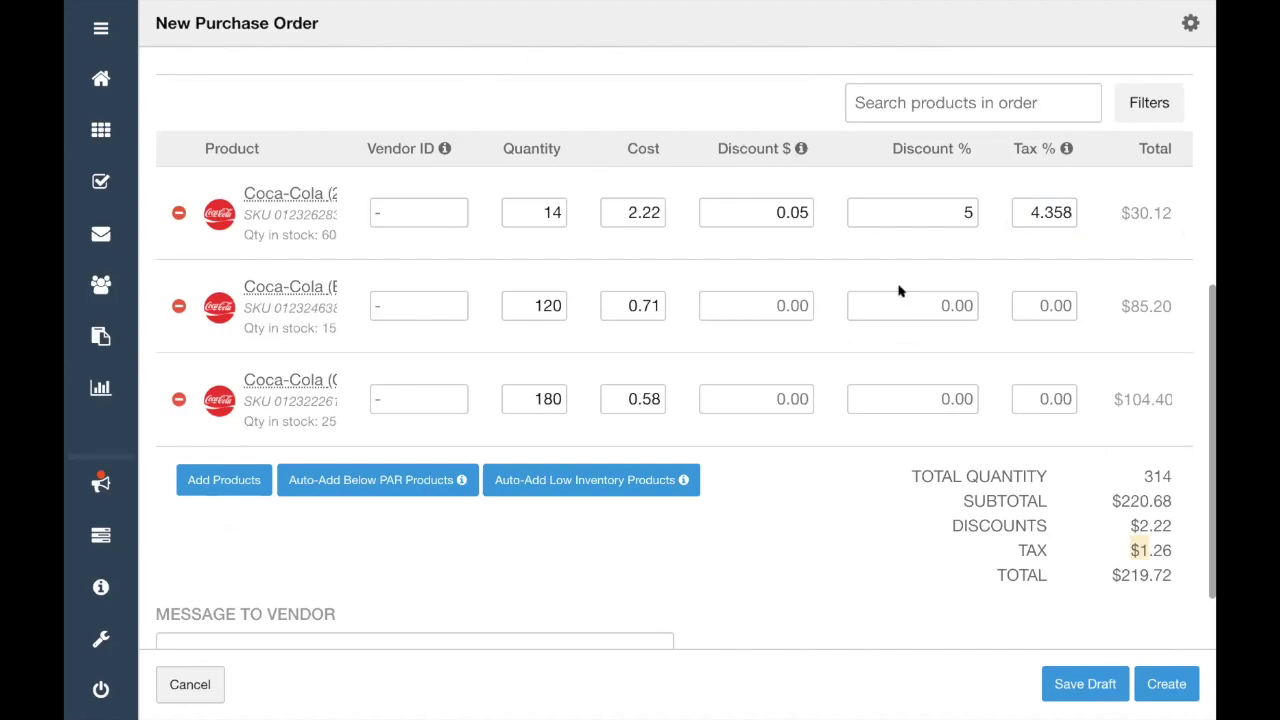
{"action": "left_click", "coordinate": [1038, 305]}
{"action": "left_click", "coordinate": [1033, 406]}
Write a vendor message requesting delivery before 11am through the back with a staff sign-off, and save the order as a draft
{"action": "scroll", "coordinate": [668, 534], "scroll_direction": "down", "scroll_amount": 2}
{"action": "left_click", "coordinate": [524, 552]}
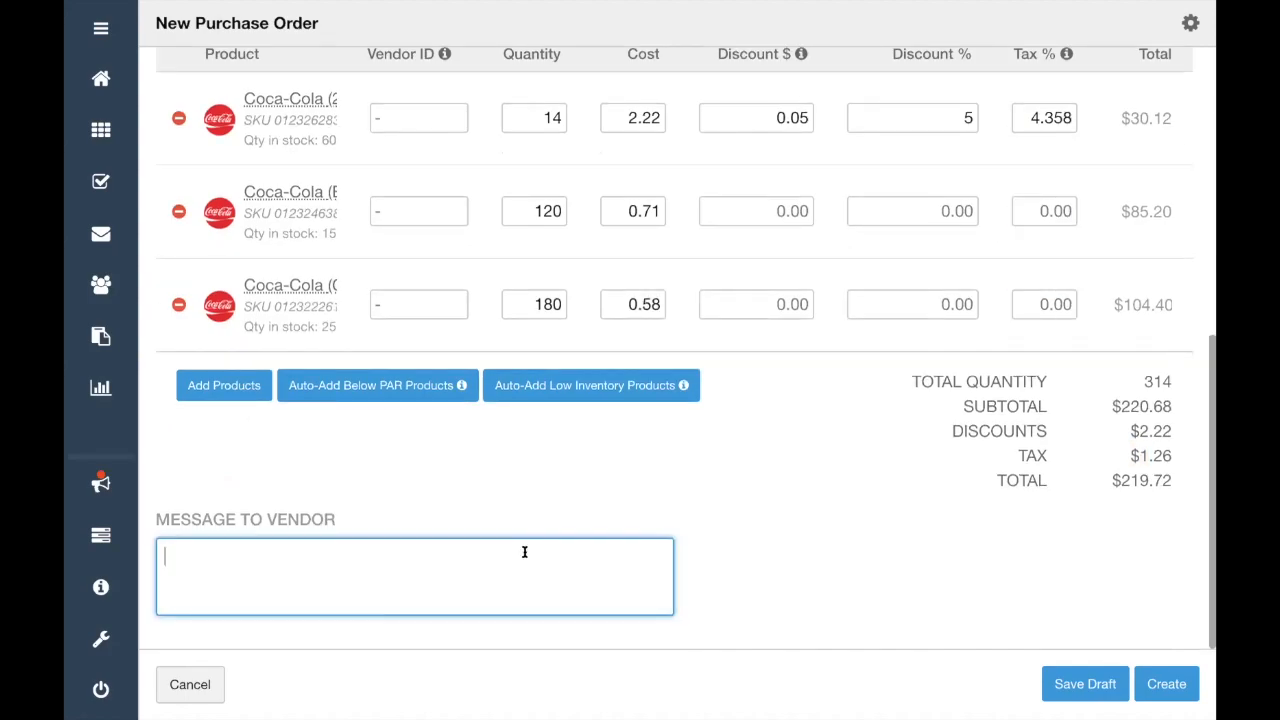
{"action": "type", "text": ";mv"}
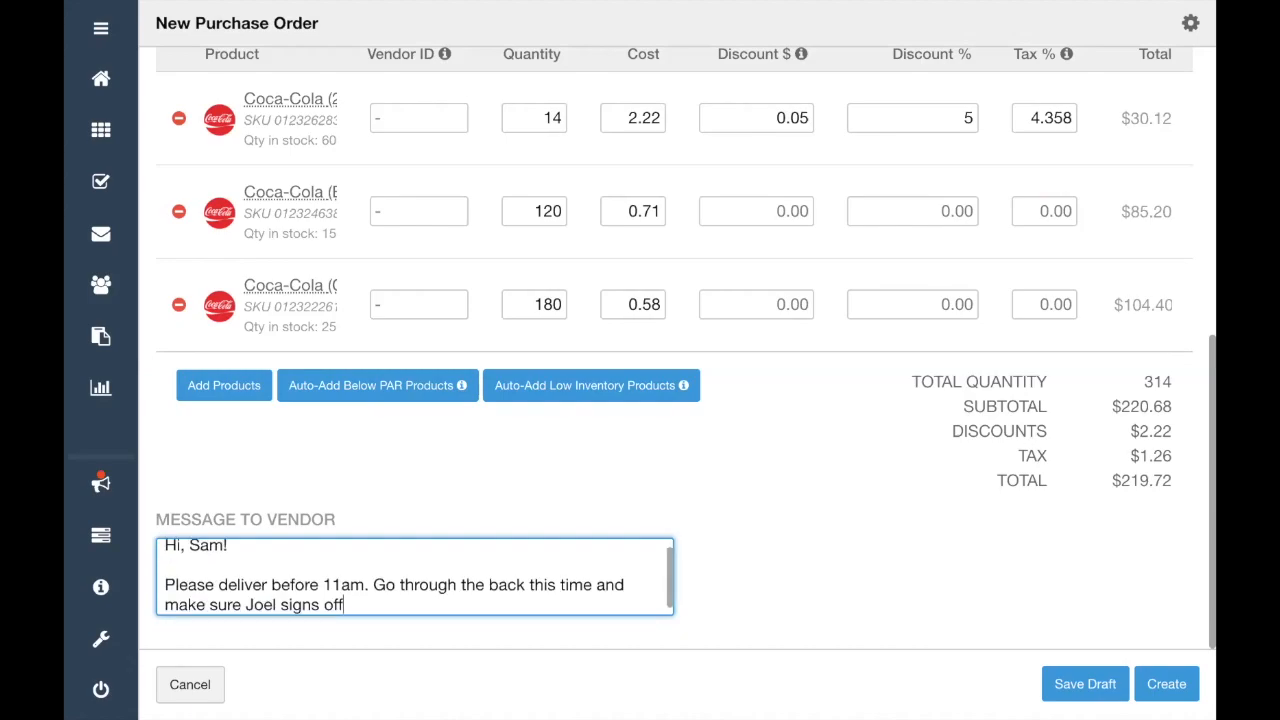
{"action": "type", "text": "."}
{"action": "left_click", "coordinate": [1056, 692]}
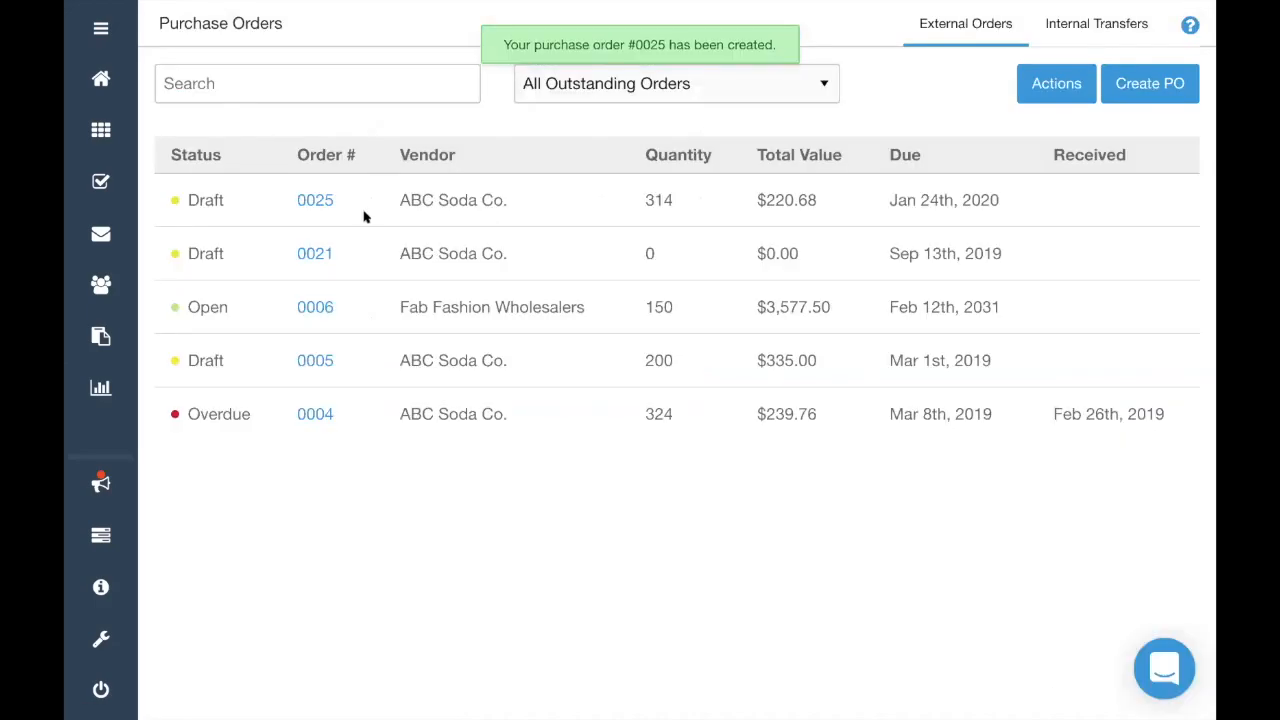
Reopen the saved Coca-Cola draft for ABC Soda Co. and create the purchase order, confirming that it can no longer be edited
{"action": "left_click", "coordinate": [534, 250]}
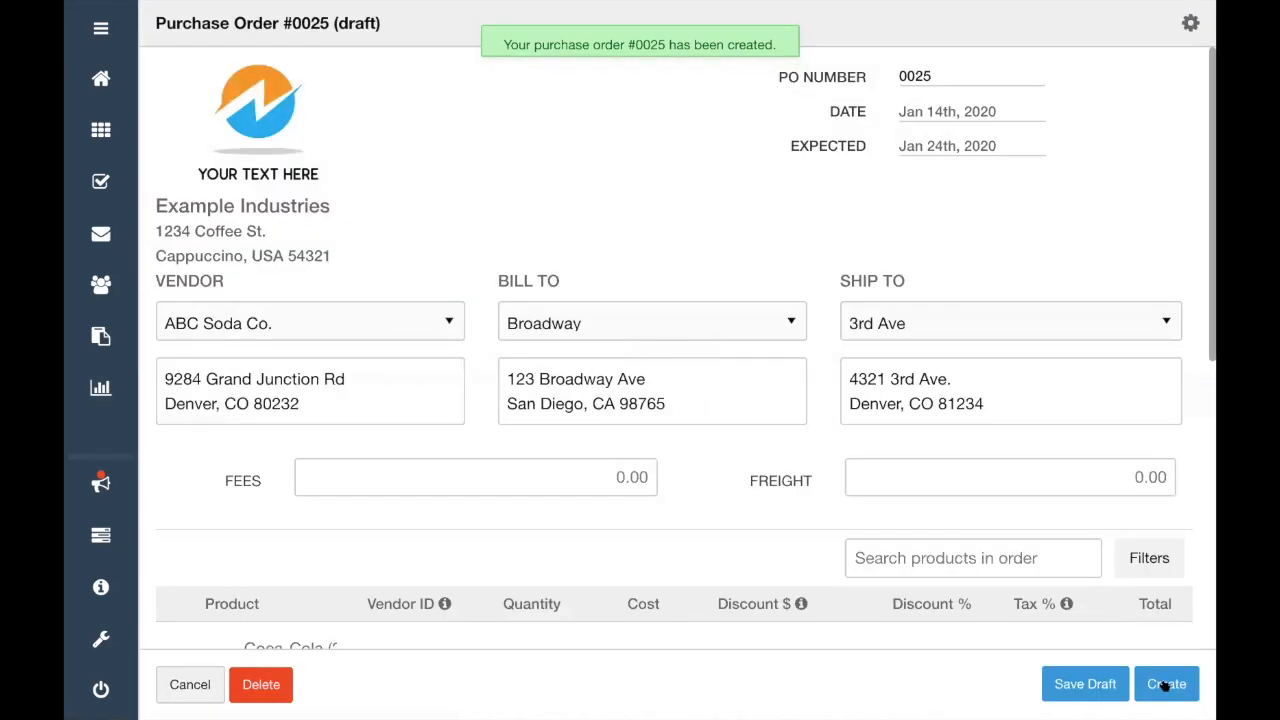
{"action": "left_click", "coordinate": [1166, 688]}
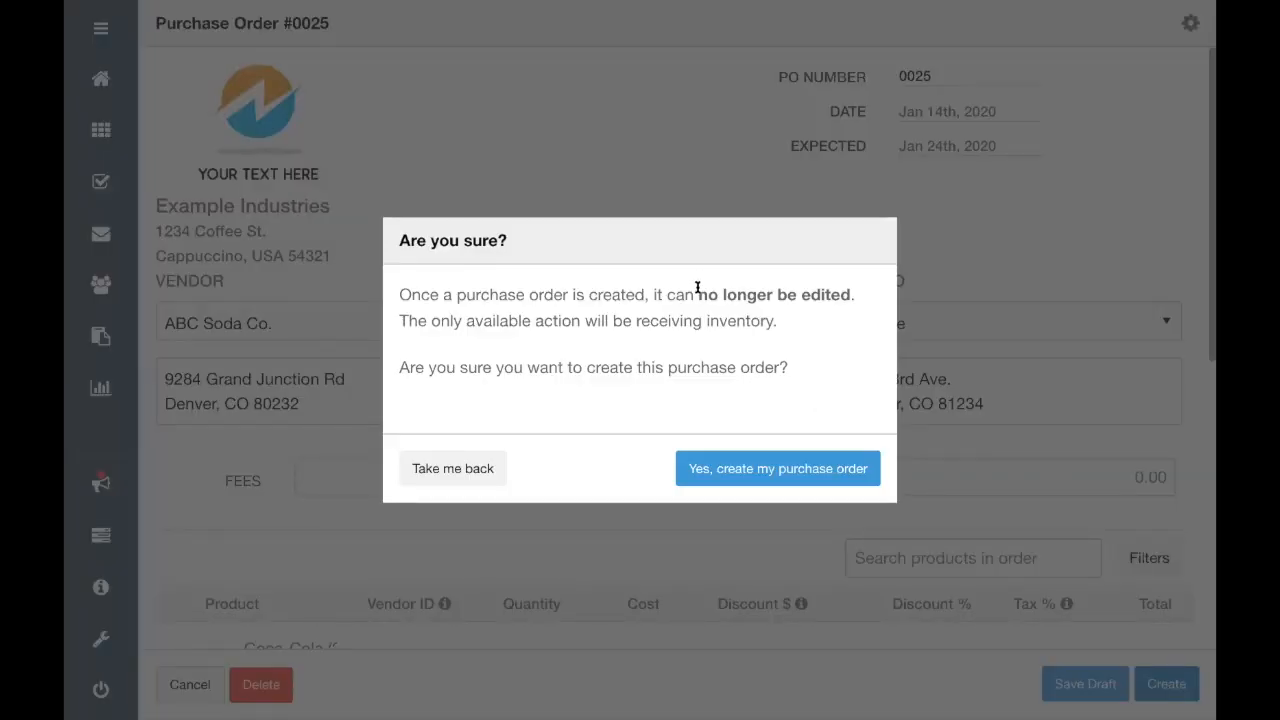
{"action": "left_click_drag", "start_coordinate": [697, 288], "coordinate": [874, 309]}
{"action": "left_click", "coordinate": [737, 351]}
{"action": "left_click", "coordinate": [750, 479]}
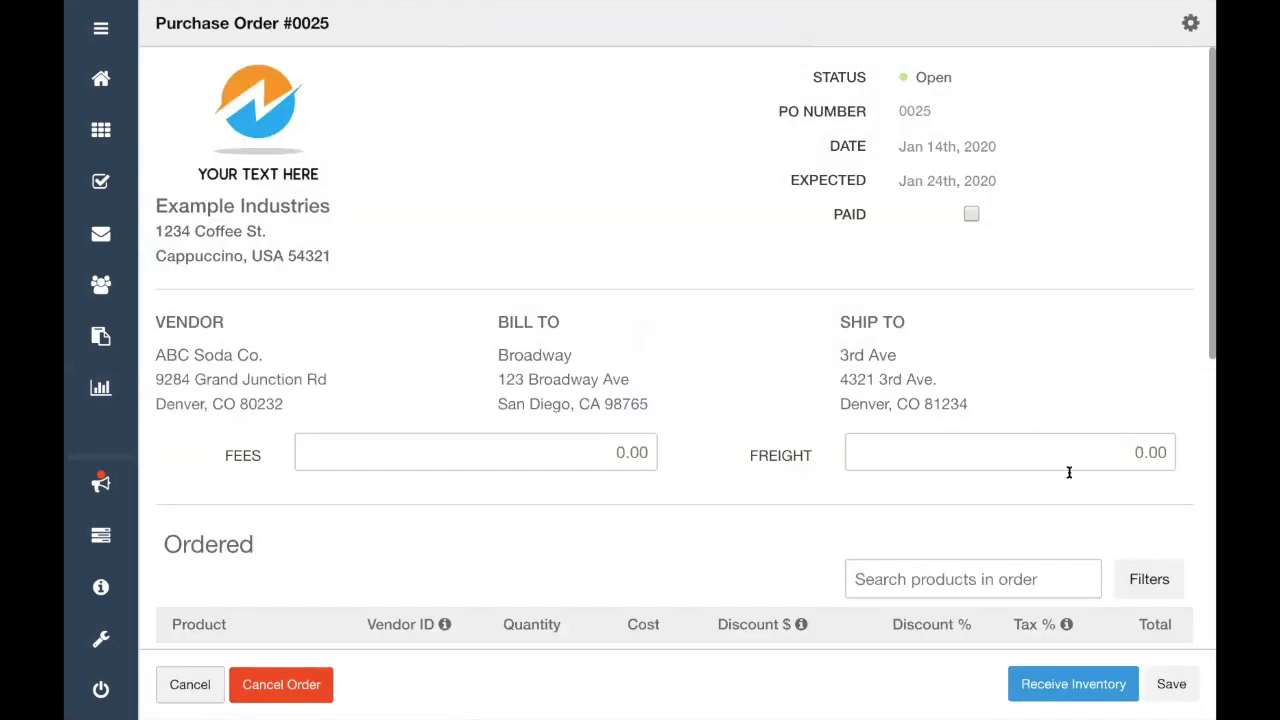
Mark the purchase order as paid and set all ordered quantities of the three Coca-Cola variants as received
{"action": "left_click", "coordinate": [971, 213]}
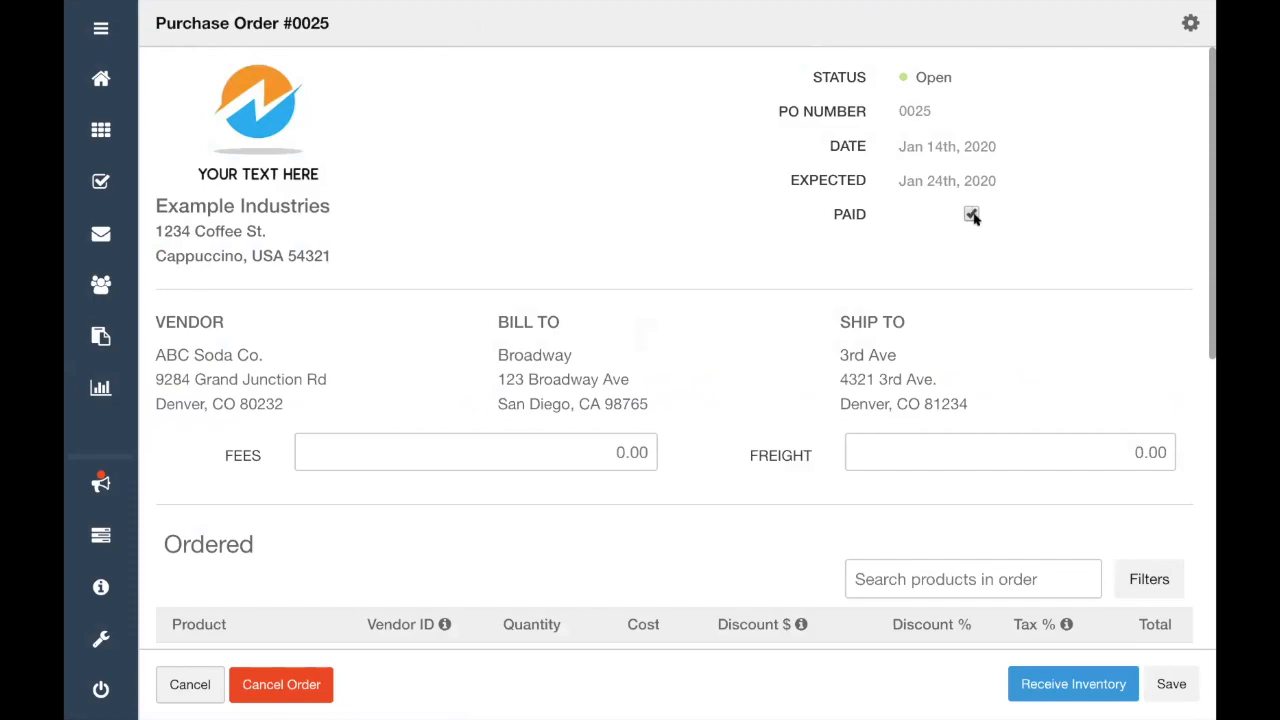
{"action": "left_click", "coordinate": [1077, 686]}
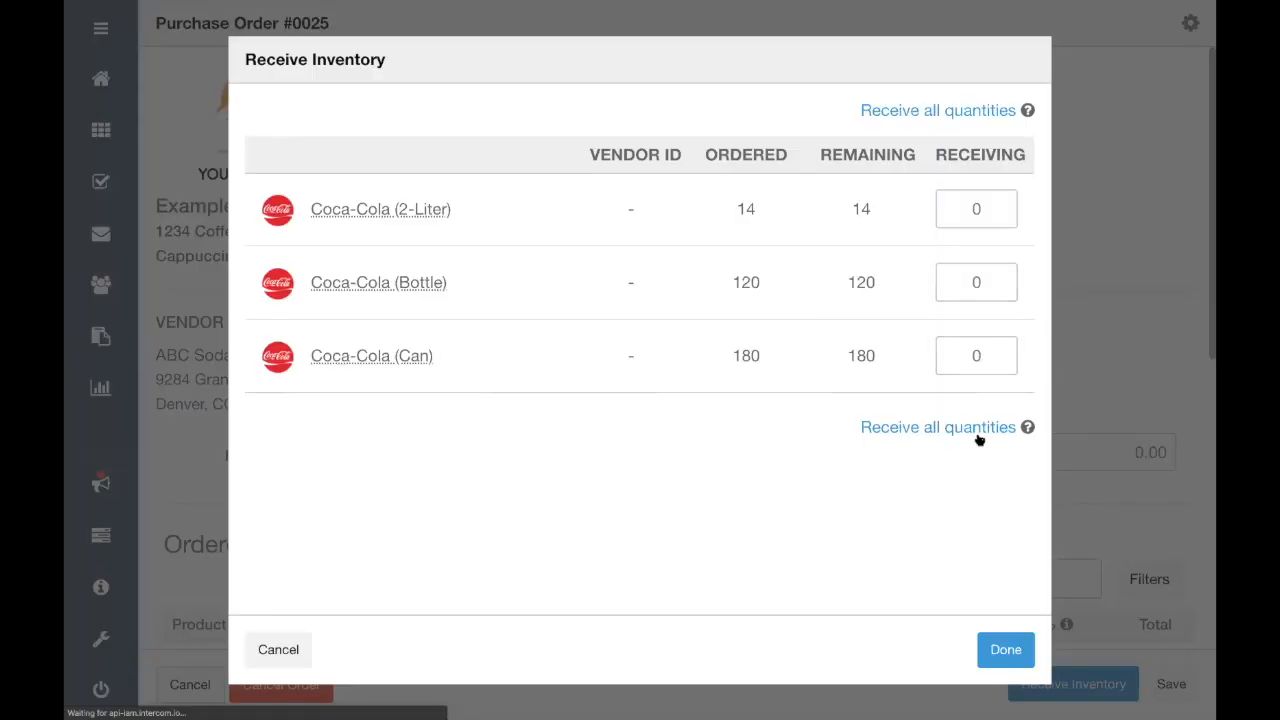
{"action": "left_click", "coordinate": [979, 440]}
{"action": "left_click_drag", "start_coordinate": [988, 211], "coordinate": [966, 210]}
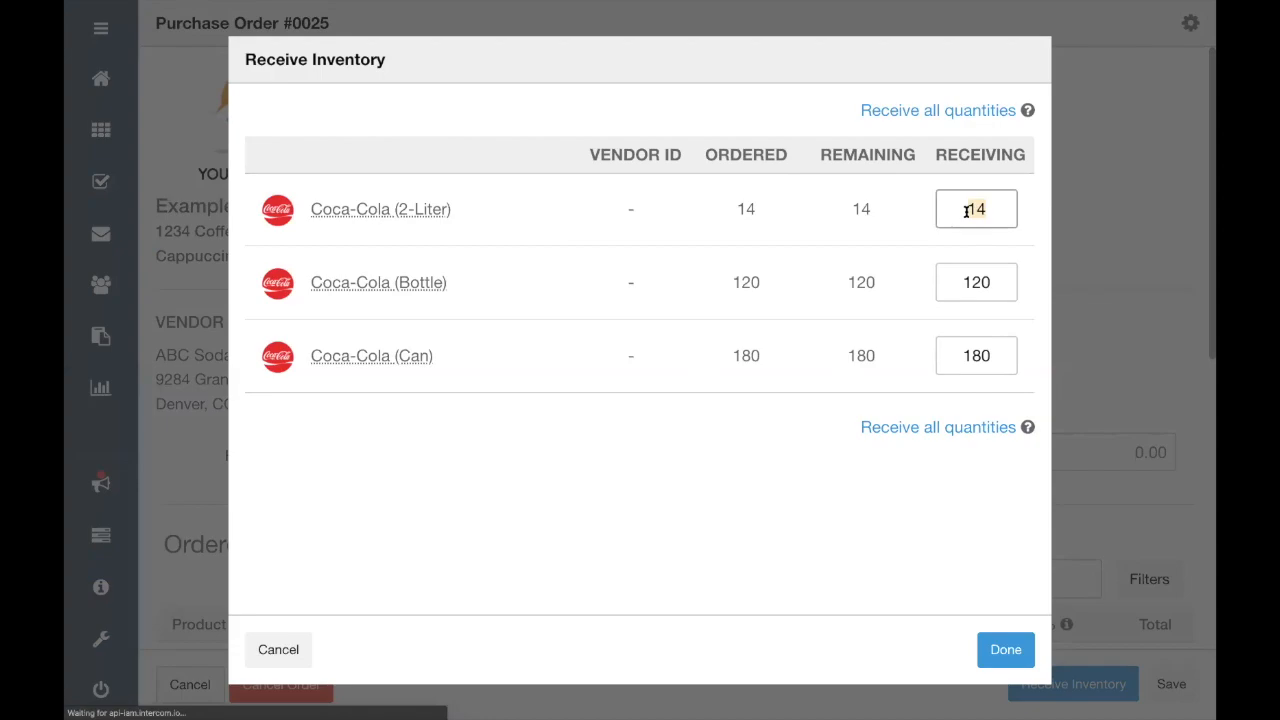
{"action": "left_click", "coordinate": [1015, 655]}
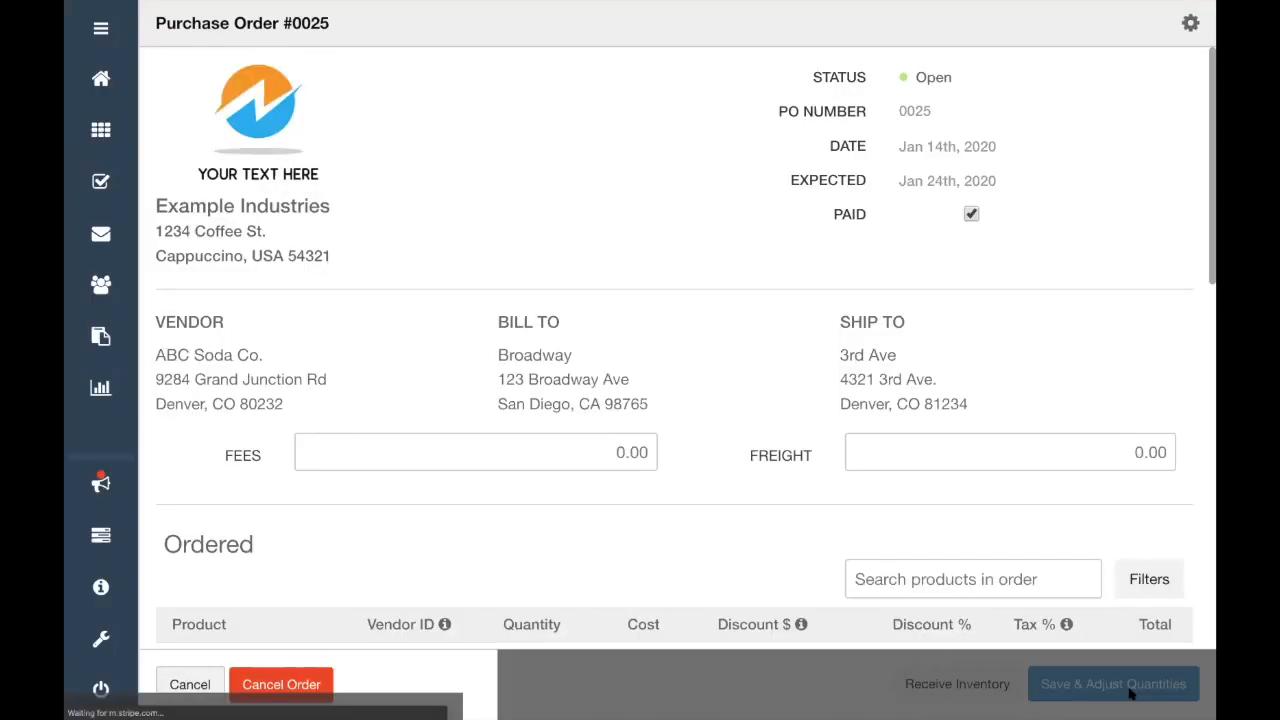
Save the purchase order with the inventory quantities adjusted, and continue without printing SKU/barcode labels
{"action": "left_click", "coordinate": [1128, 690]}
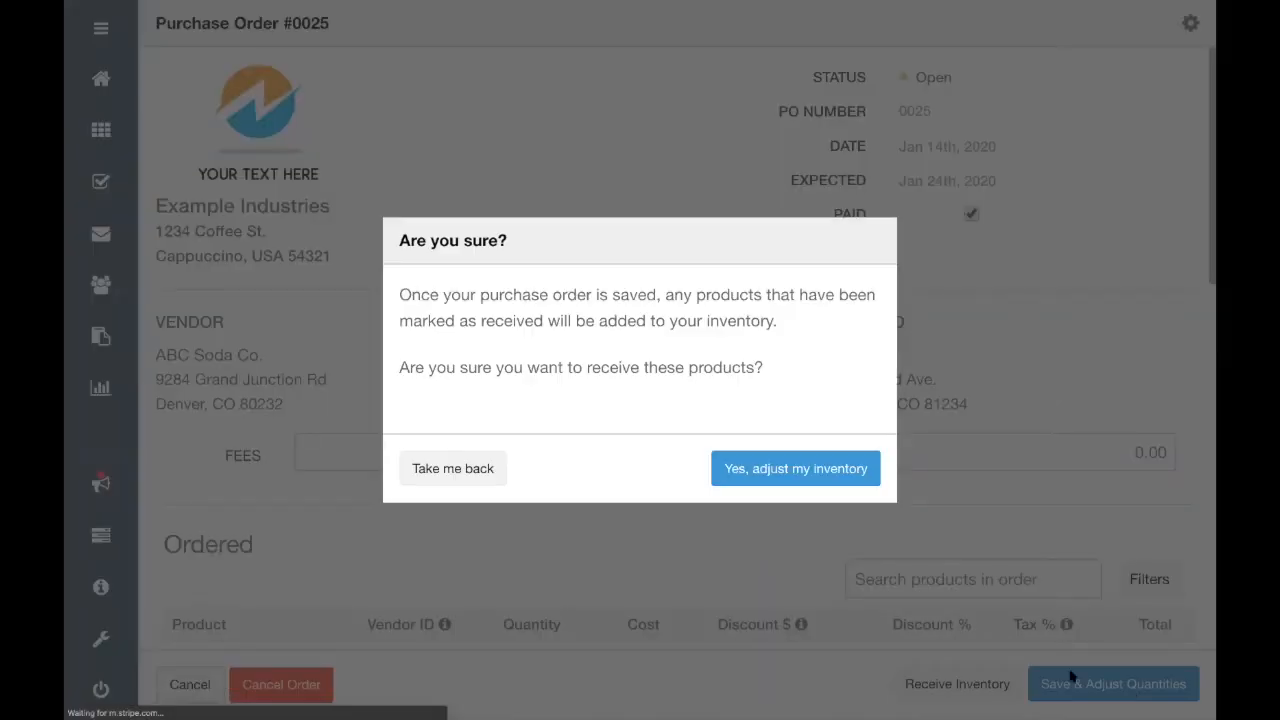
{"action": "left_click", "coordinate": [779, 474]}
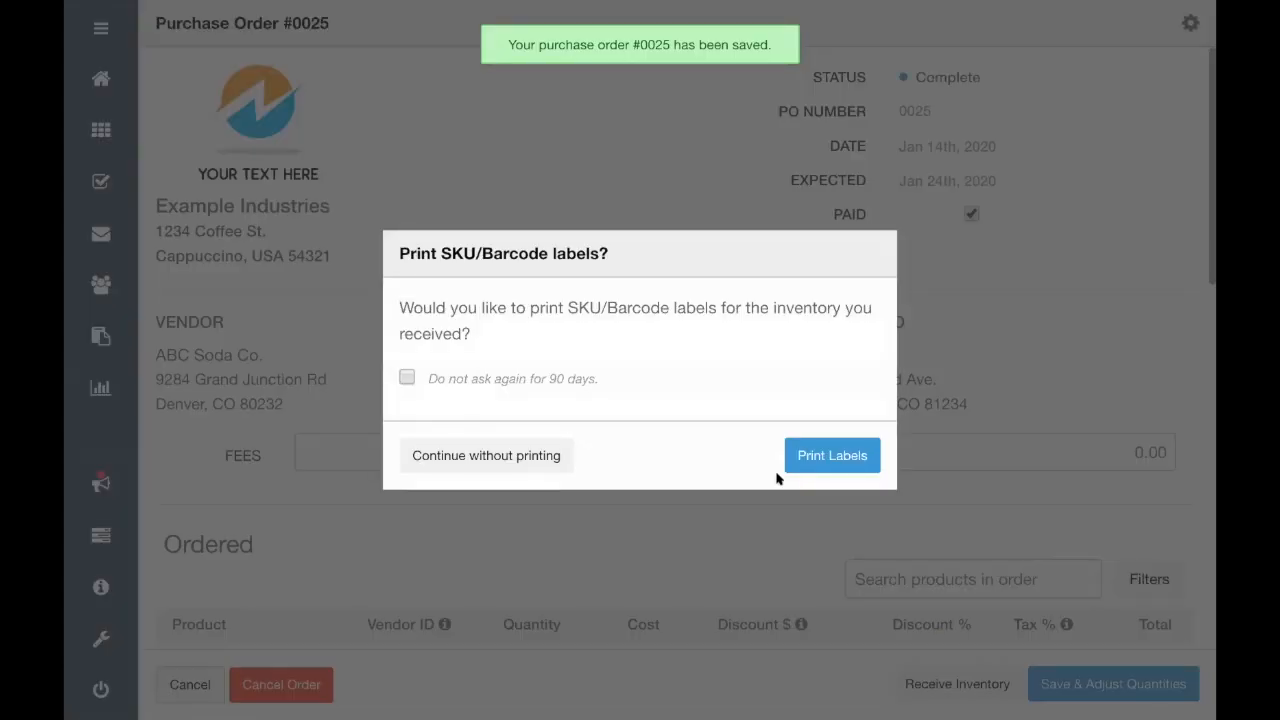
{"action": "left_click_drag", "start_coordinate": [398, 250], "coordinate": [603, 252]}
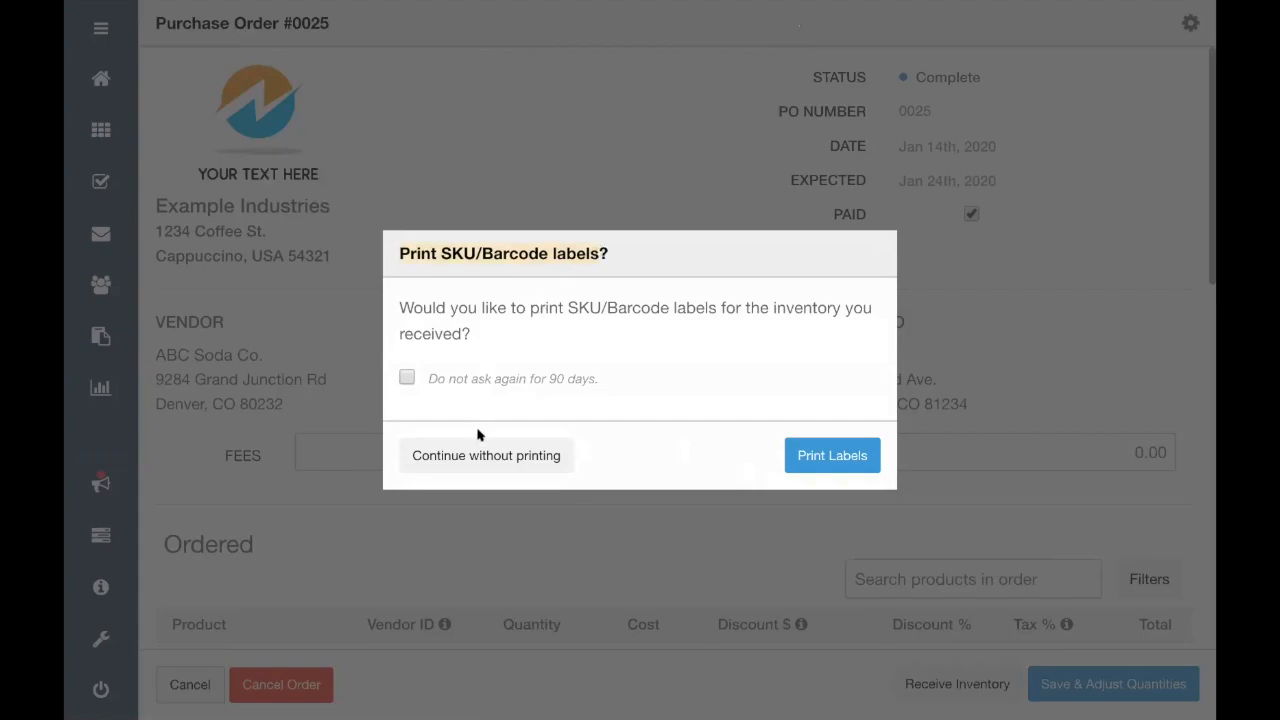
{"action": "left_click", "coordinate": [486, 466]}
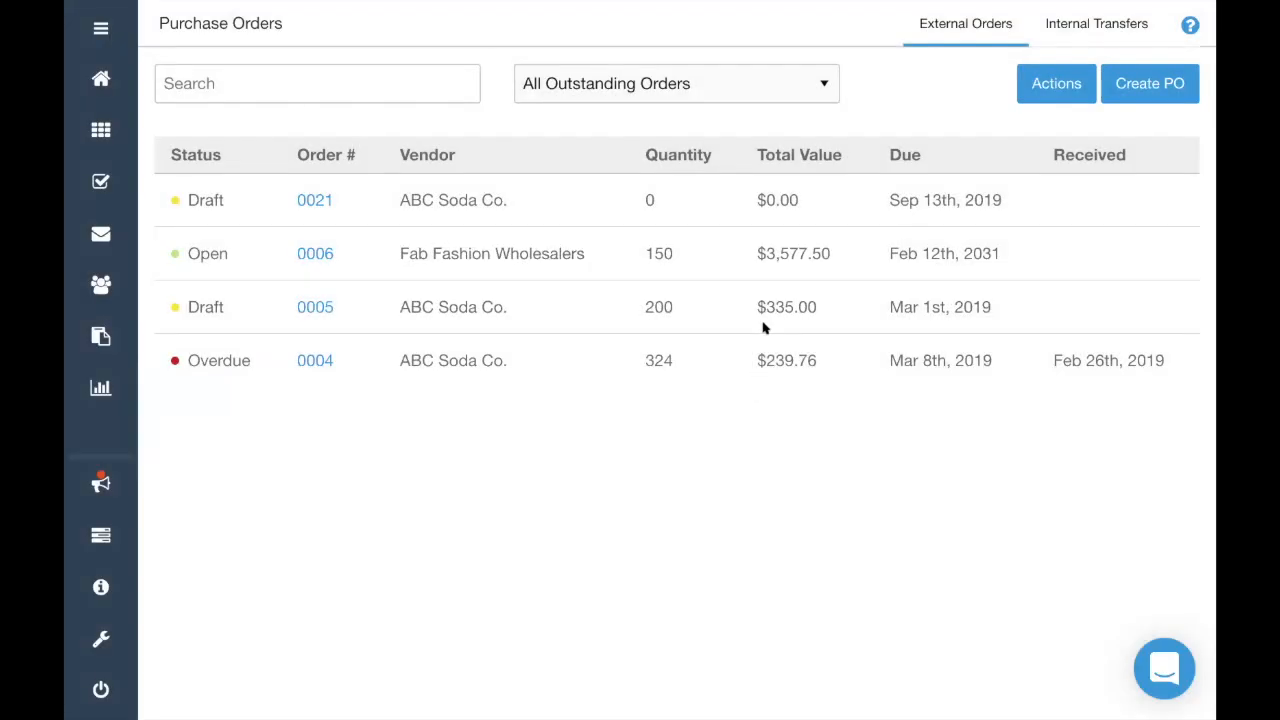
Filter the external purchase orders by Complete status and check the entry for order 0025
{"action": "left_click", "coordinate": [627, 98]}
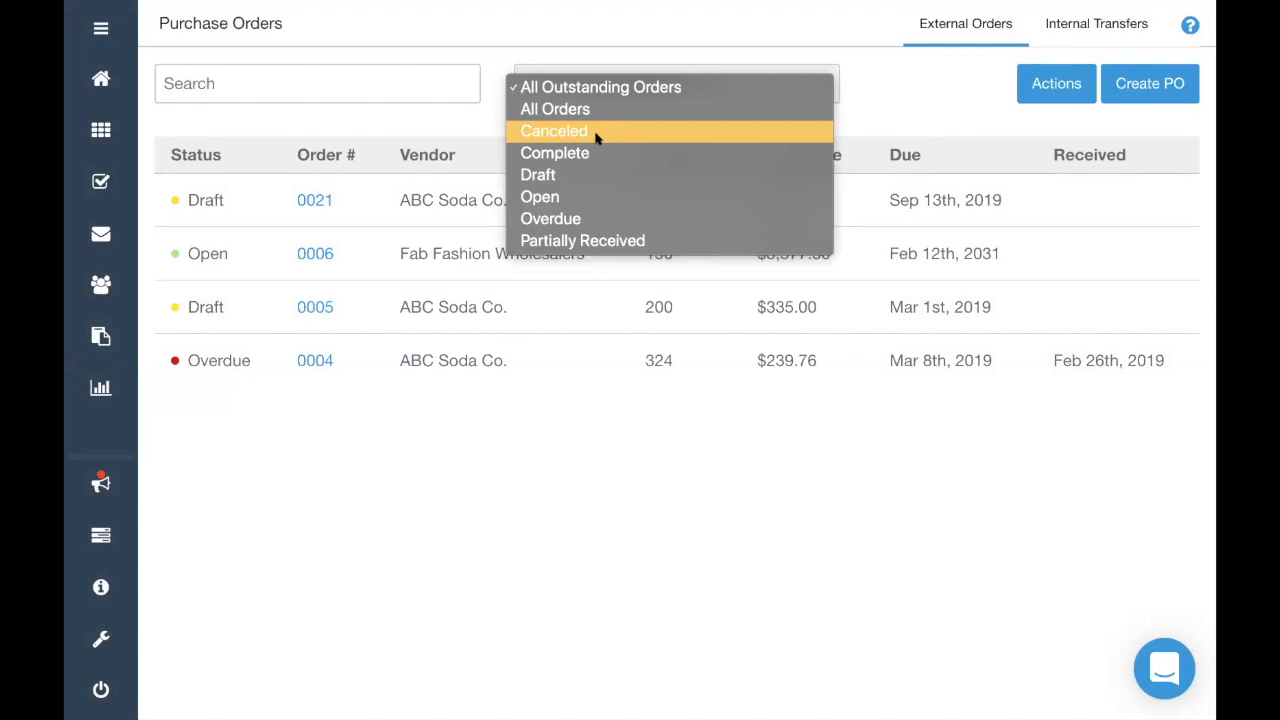
{"action": "left_click", "coordinate": [601, 130]}
{"action": "left_click", "coordinate": [580, 95]}
{"action": "left_click", "coordinate": [580, 107]}
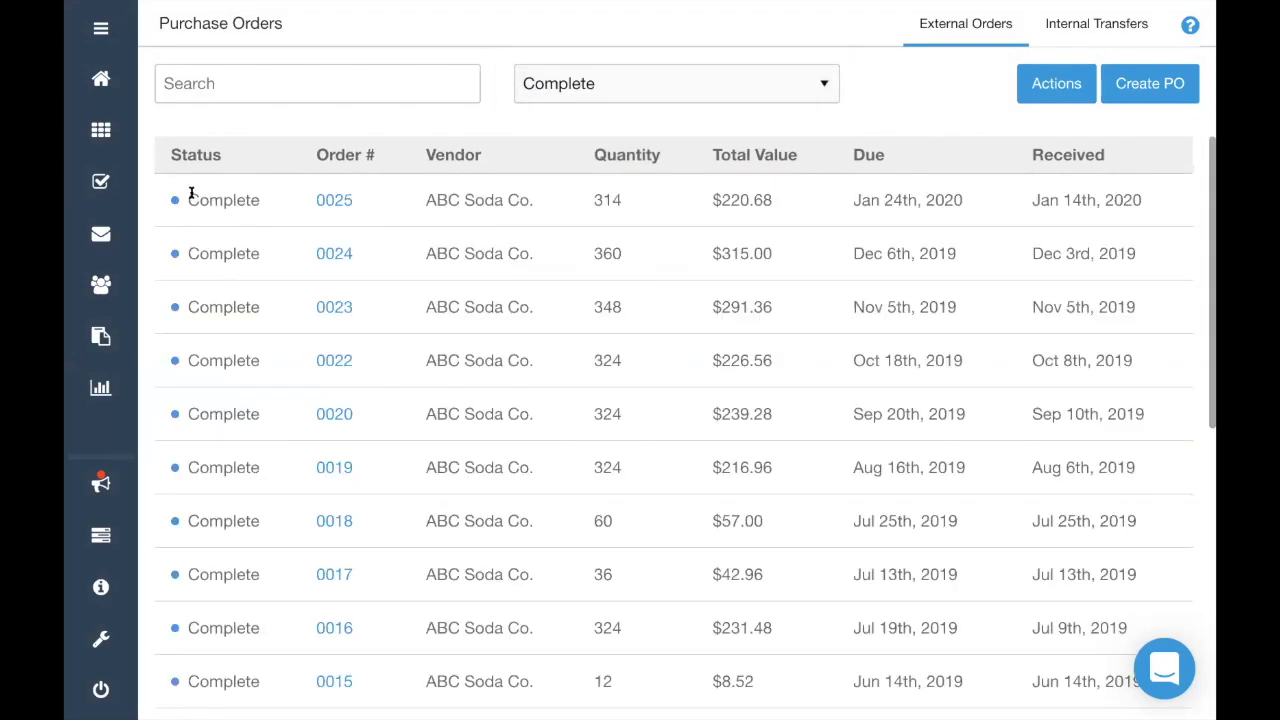
{"action": "left_click_drag", "start_coordinate": [189, 197], "coordinate": [677, 207]}
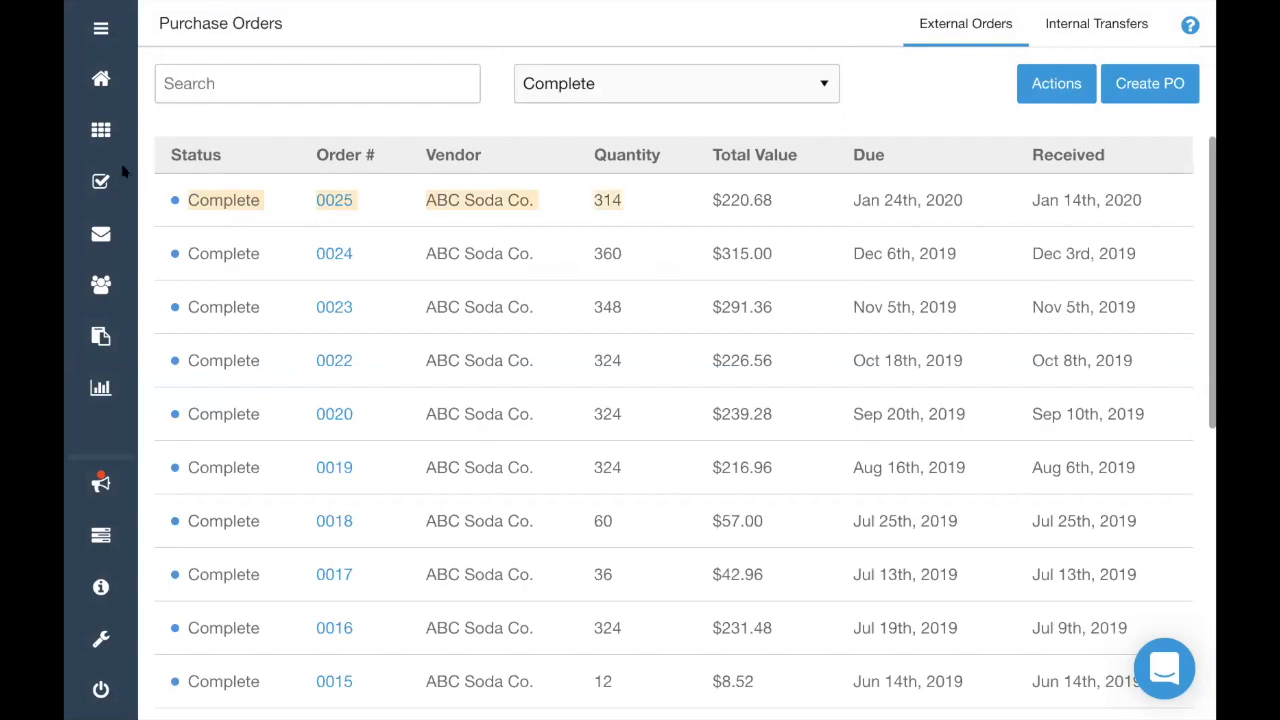
Search the inventory's products and variants for "coca"
{"action": "left_click", "coordinate": [95, 133]}
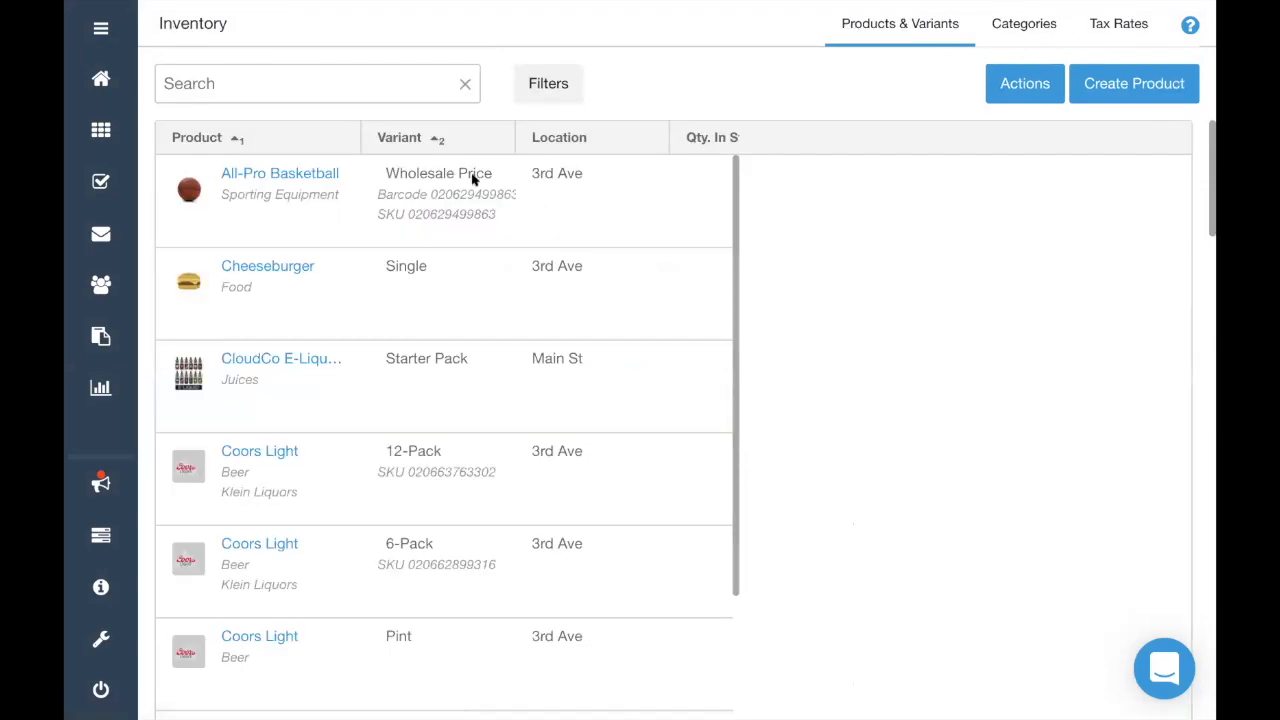
{"action": "left_click", "coordinate": [290, 73]}
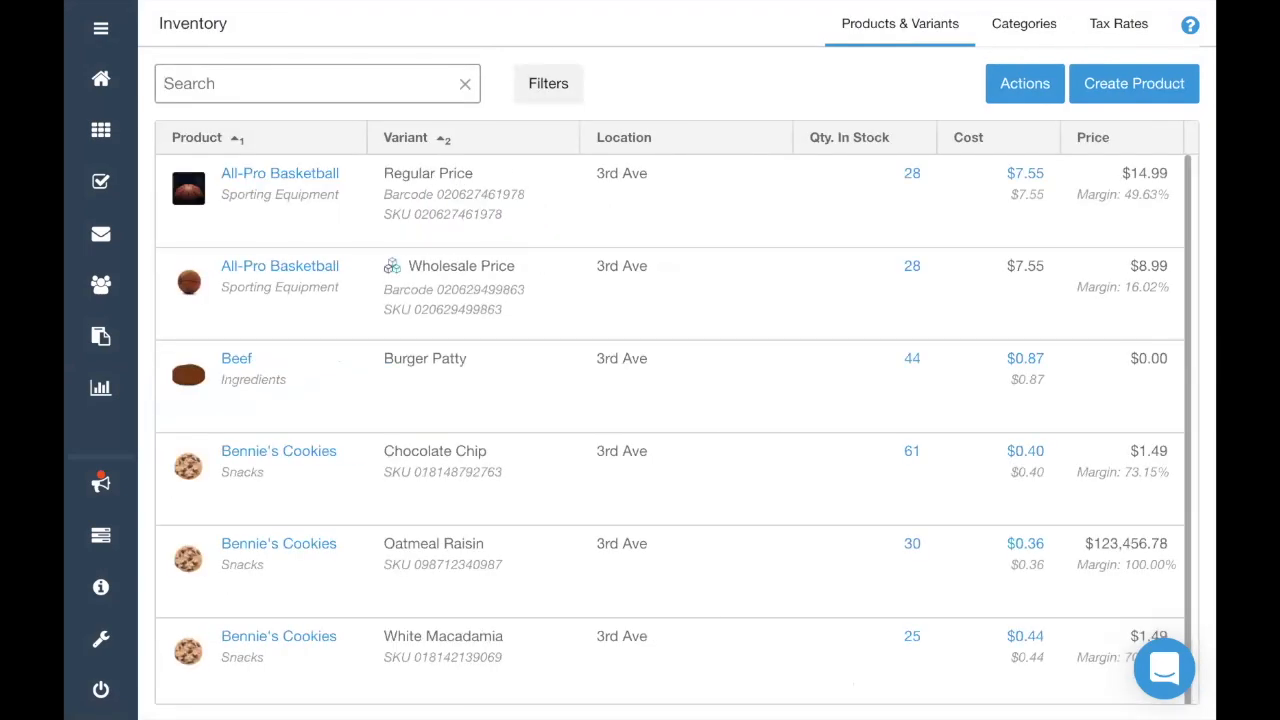
{"action": "type", "text": "ccoa"}
{"action": "key", "text": "BackSpace"}
{"action": "key", "text": "BackSpace"}
{"action": "key", "text": "BackSpace"}
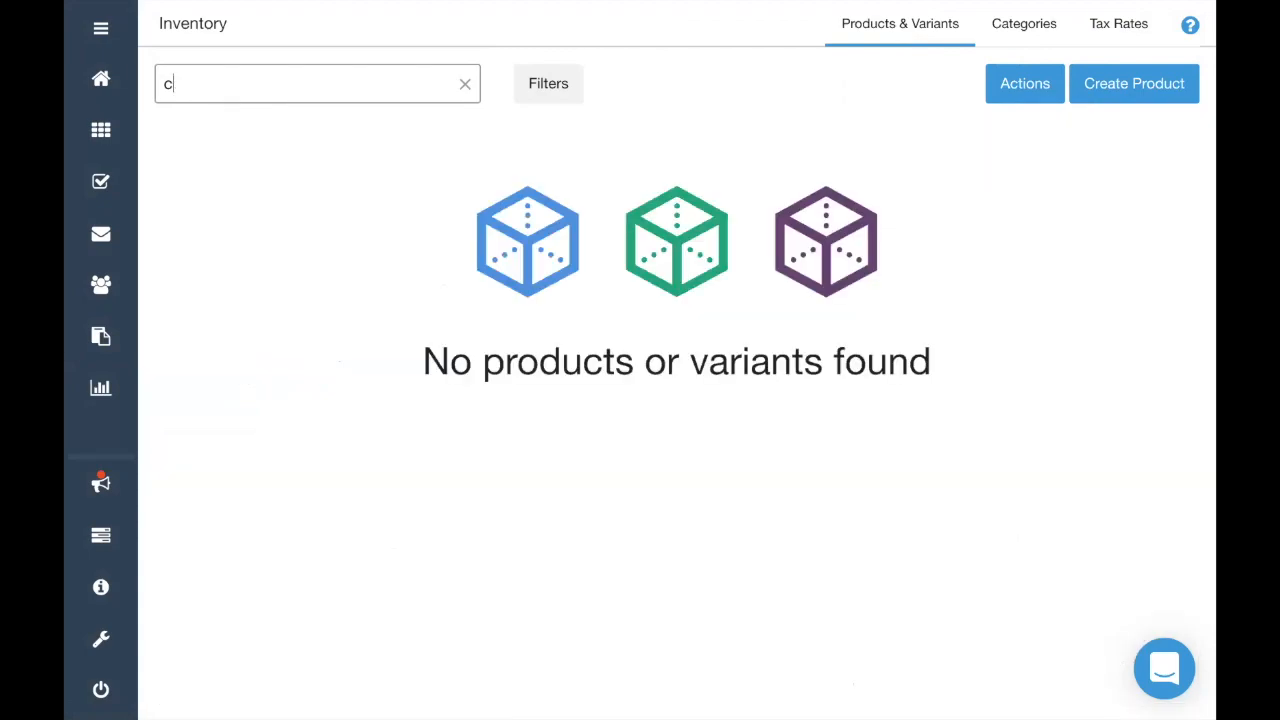
{"action": "type", "text": "oca"}
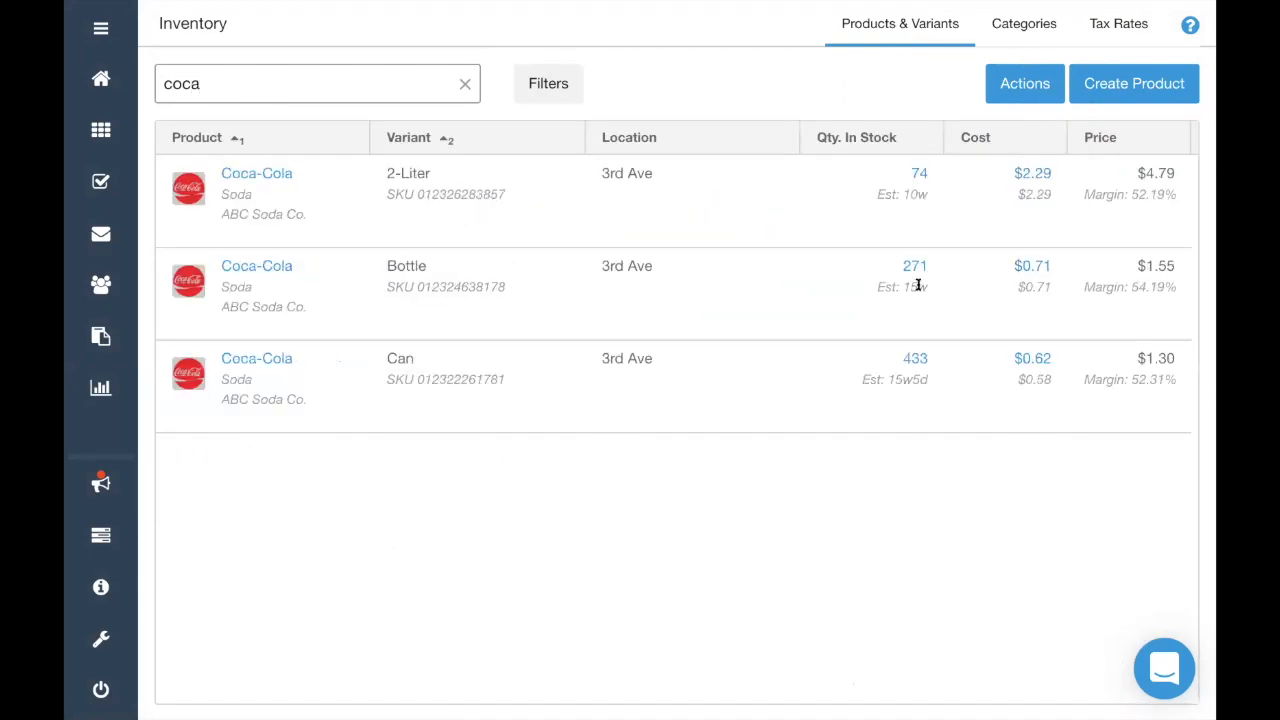
Review the inventory history of Coca-Cola (Bottle) at 3rd Ave, including the note on the newest entry, and close it
{"action": "left_click", "coordinate": [914, 267]}
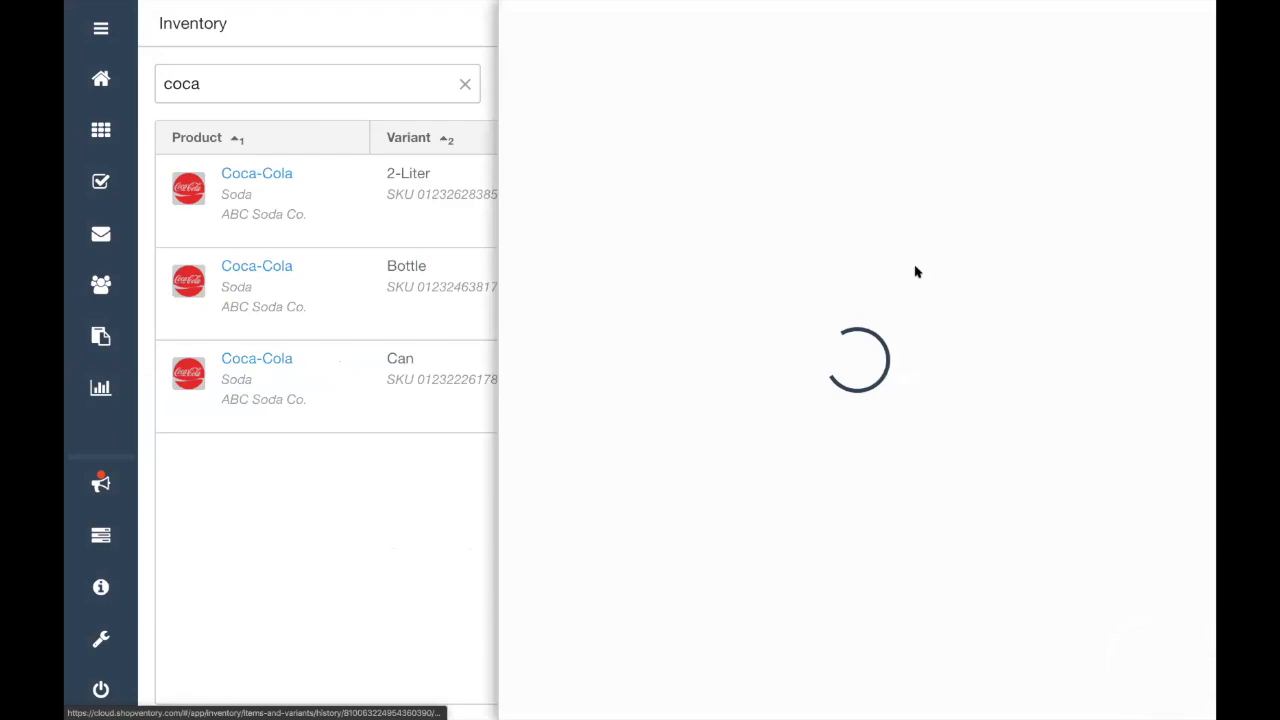
{"action": "left_click_drag", "start_coordinate": [565, 305], "coordinate": [933, 307]}
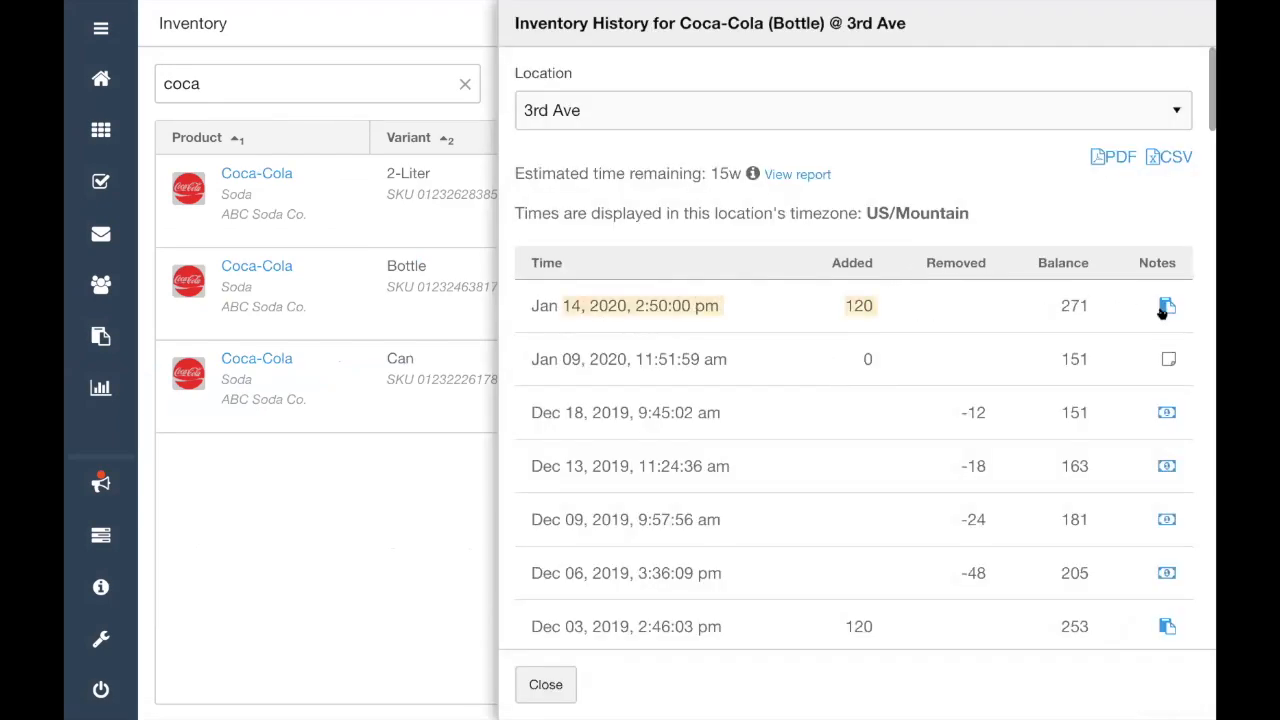
{"action": "mouse_move", "coordinate": [1166, 310]}
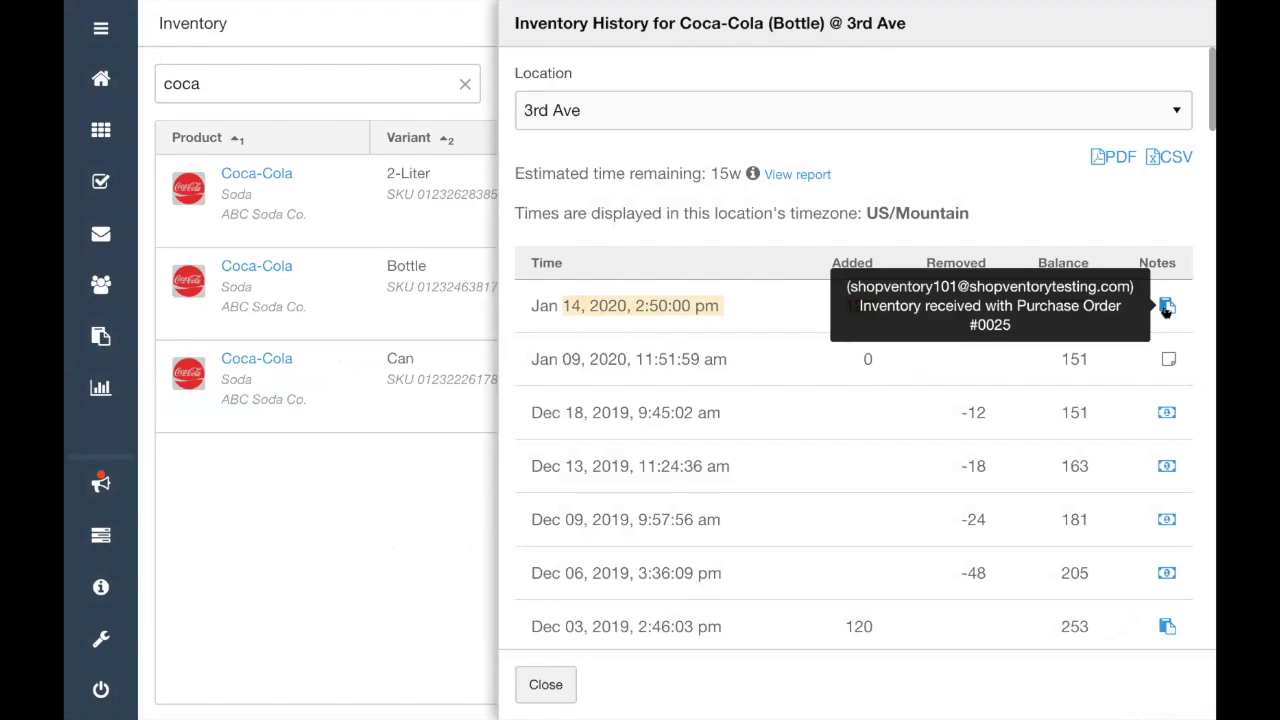
{"action": "left_click", "coordinate": [996, 181]}
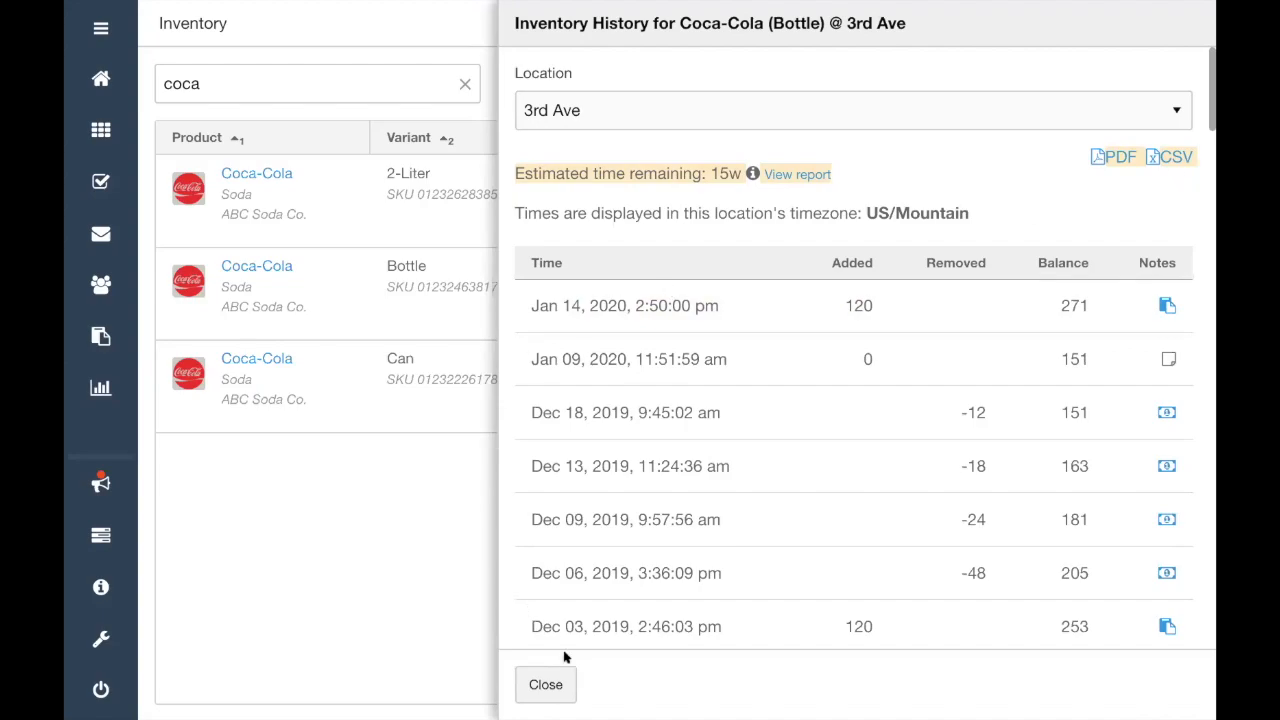
{"action": "left_click", "coordinate": [550, 684]}
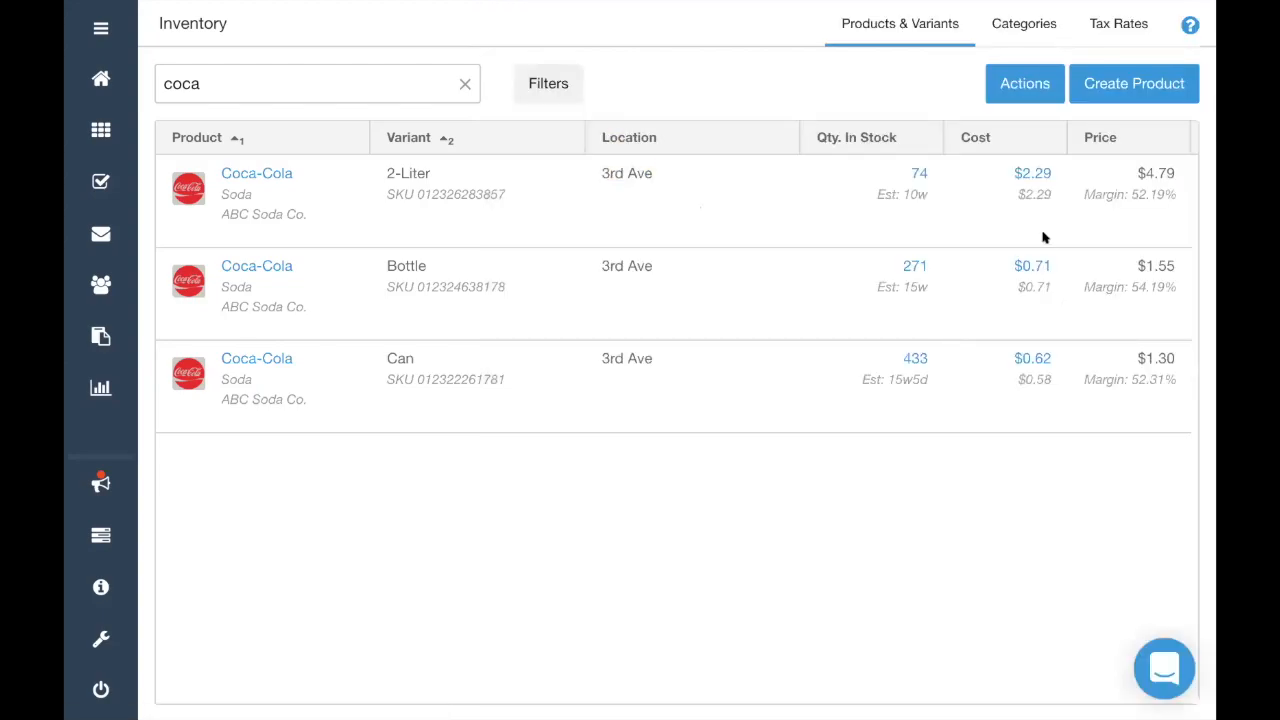
Review the lot history of Coca-Cola (2-Liter) at 3rd Ave for the newest lots and their unit costs, and close it
{"action": "left_click", "coordinate": [1031, 174]}
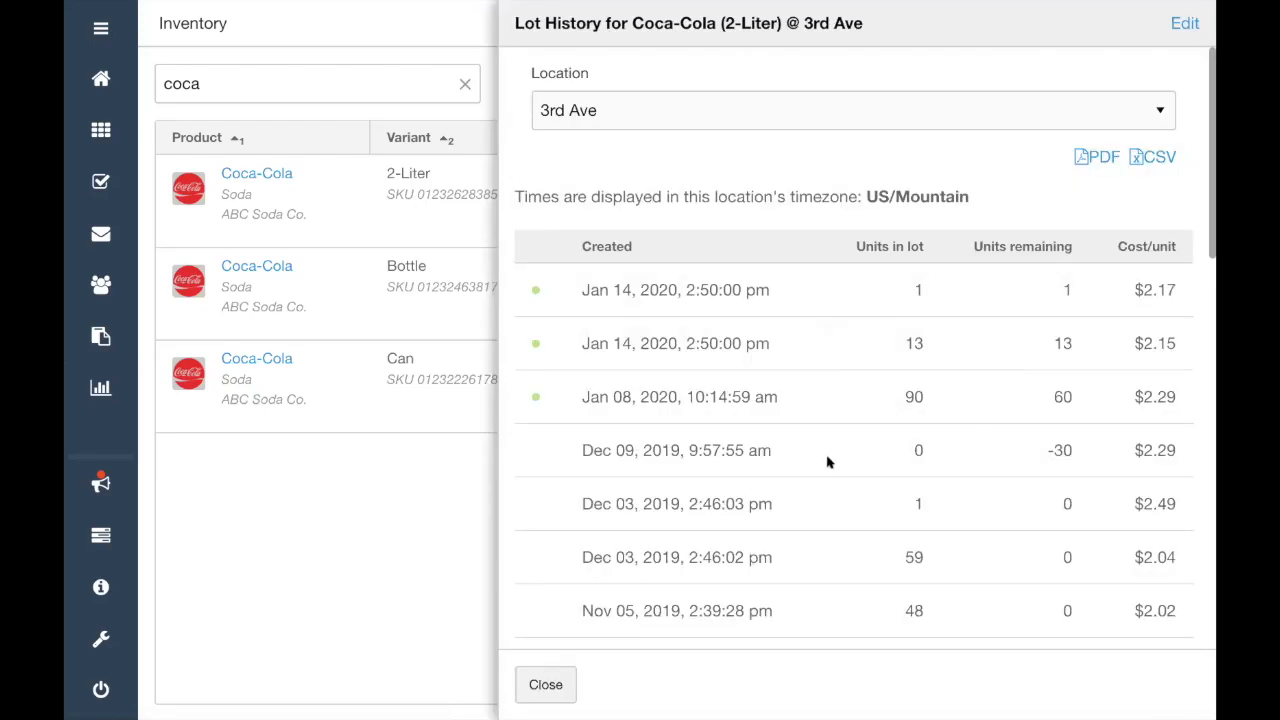
{"action": "scroll", "coordinate": [828, 461], "scroll_direction": "down", "scroll_amount": 2}
{"action": "scroll", "coordinate": [828, 461], "scroll_direction": "up", "scroll_amount": 2}
{"action": "left_click_drag", "start_coordinate": [1029, 371], "coordinate": [677, 297]}
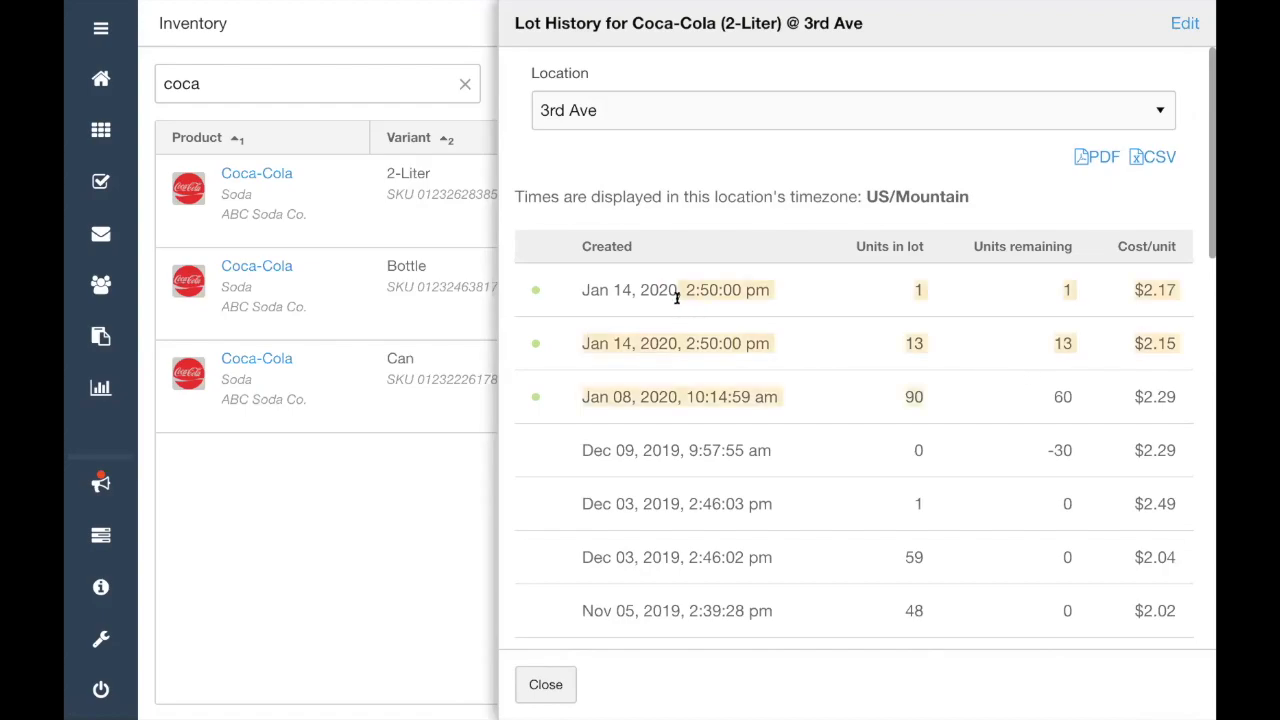
{"action": "left_click", "coordinate": [548, 678]}
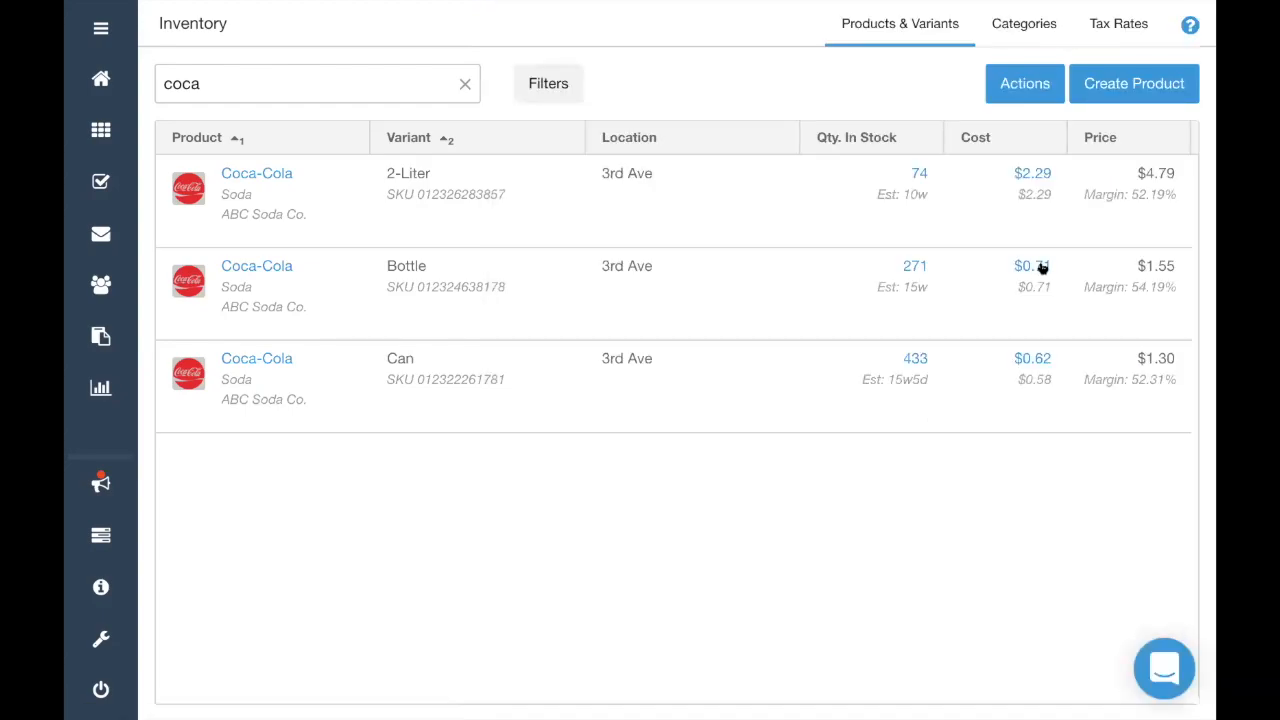
Review the lot history of Coca-Cola (Bottle) at 3rd Ave for units and cost per lot, and close it
{"action": "left_click", "coordinate": [1040, 267]}
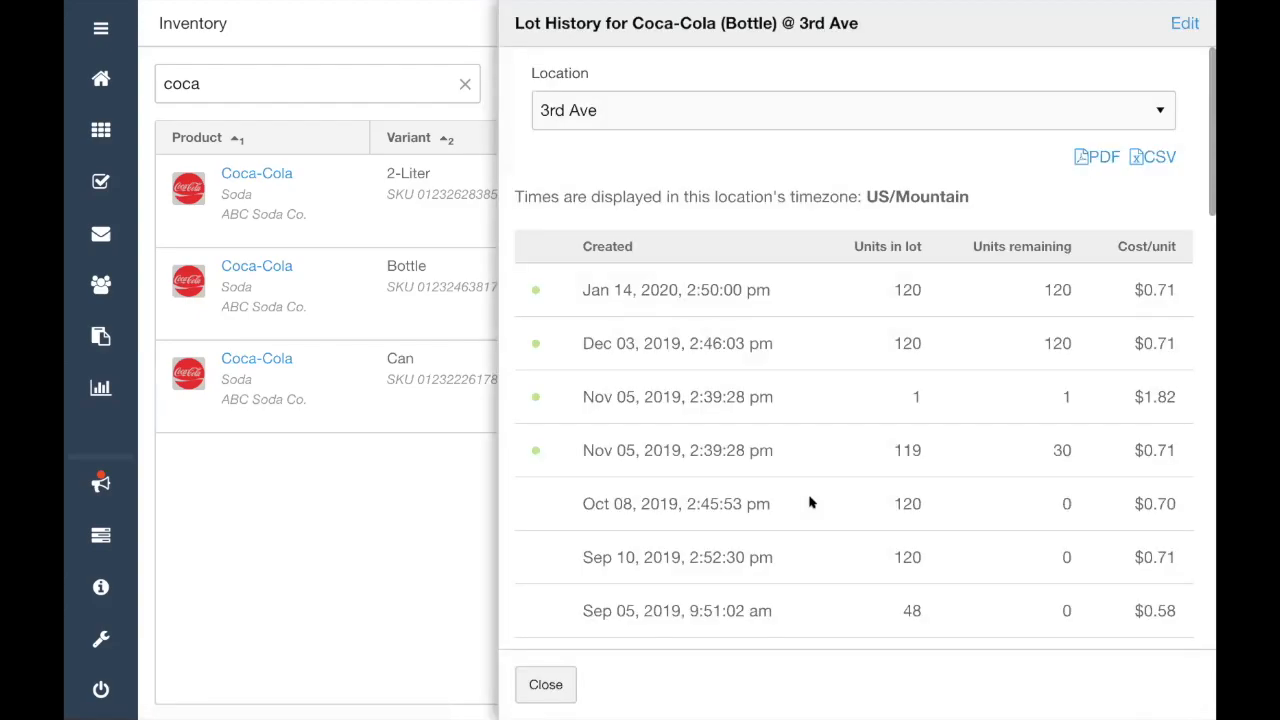
{"action": "left_click_drag", "start_coordinate": [882, 290], "coordinate": [1206, 385]}
{"action": "left_click", "coordinate": [1043, 386]}
{"action": "left_click", "coordinate": [545, 682]}
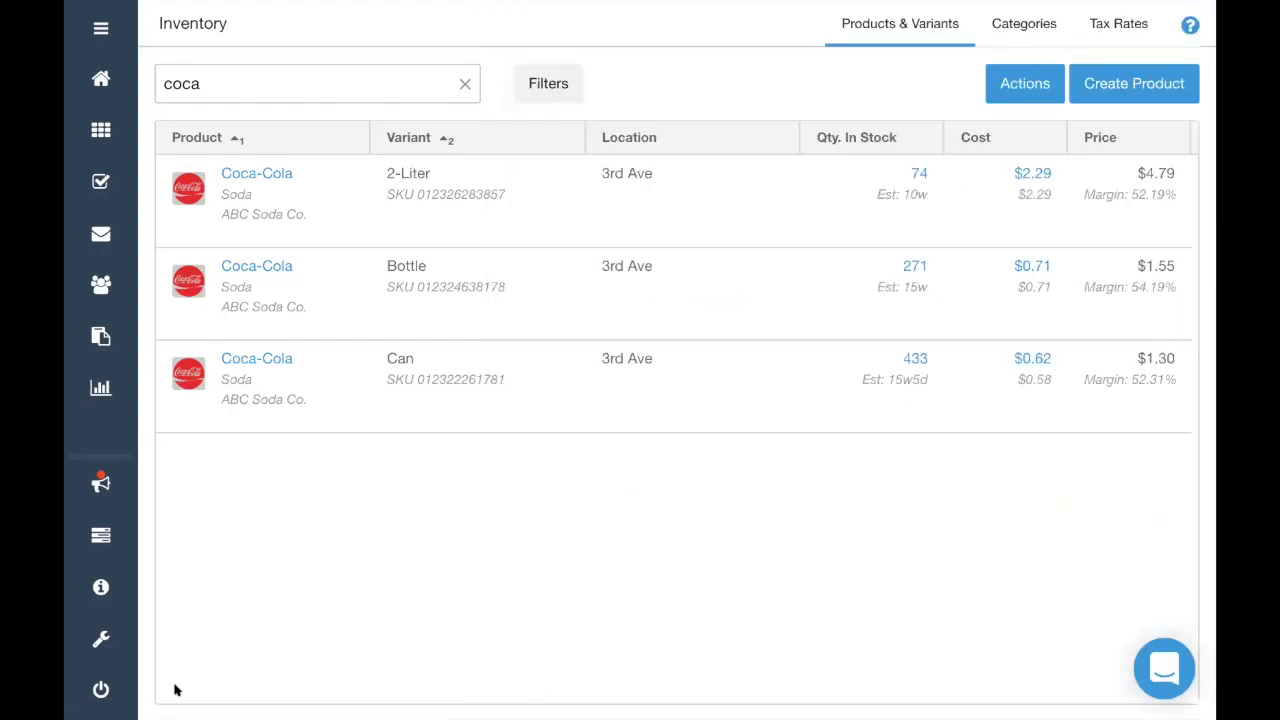
Examine the Locations & Integrations settings for the merchant accounts and sync settings connected to 3rd Ave, Broadway and Main St
{"action": "left_click", "coordinate": [101, 645]}
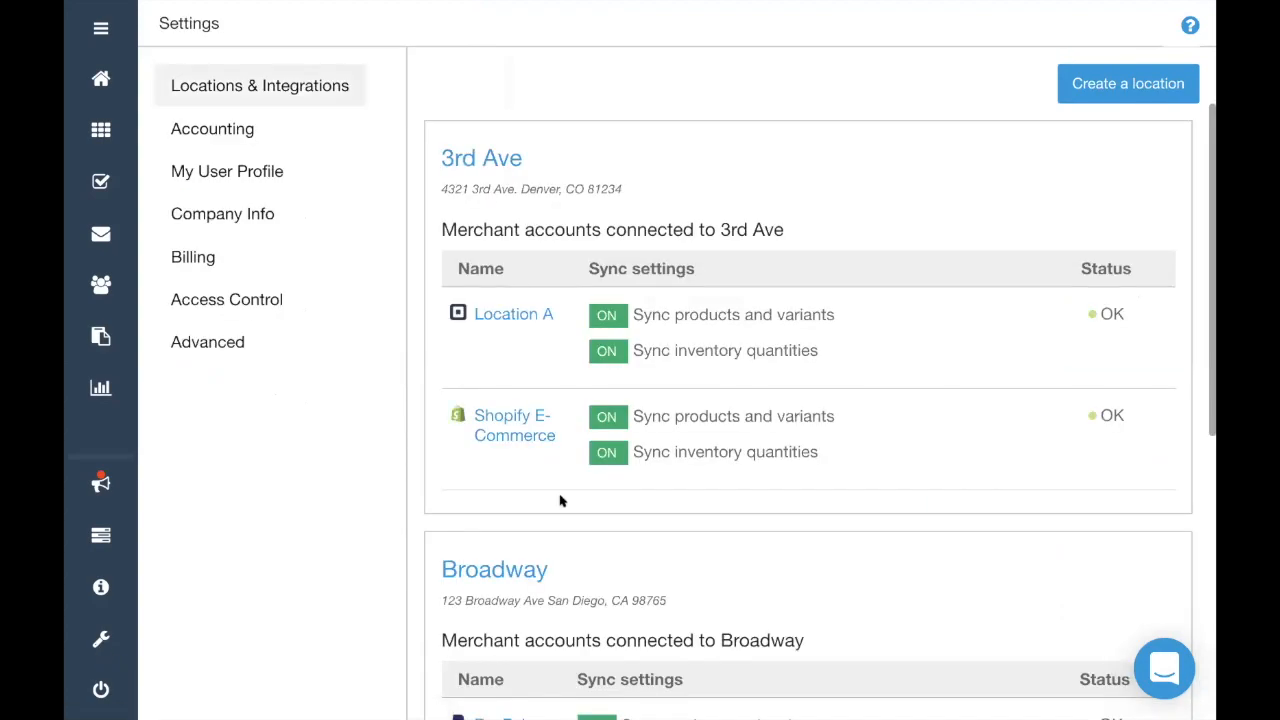
{"action": "scroll", "coordinate": [560, 500], "scroll_direction": "down", "scroll_amount": 5}
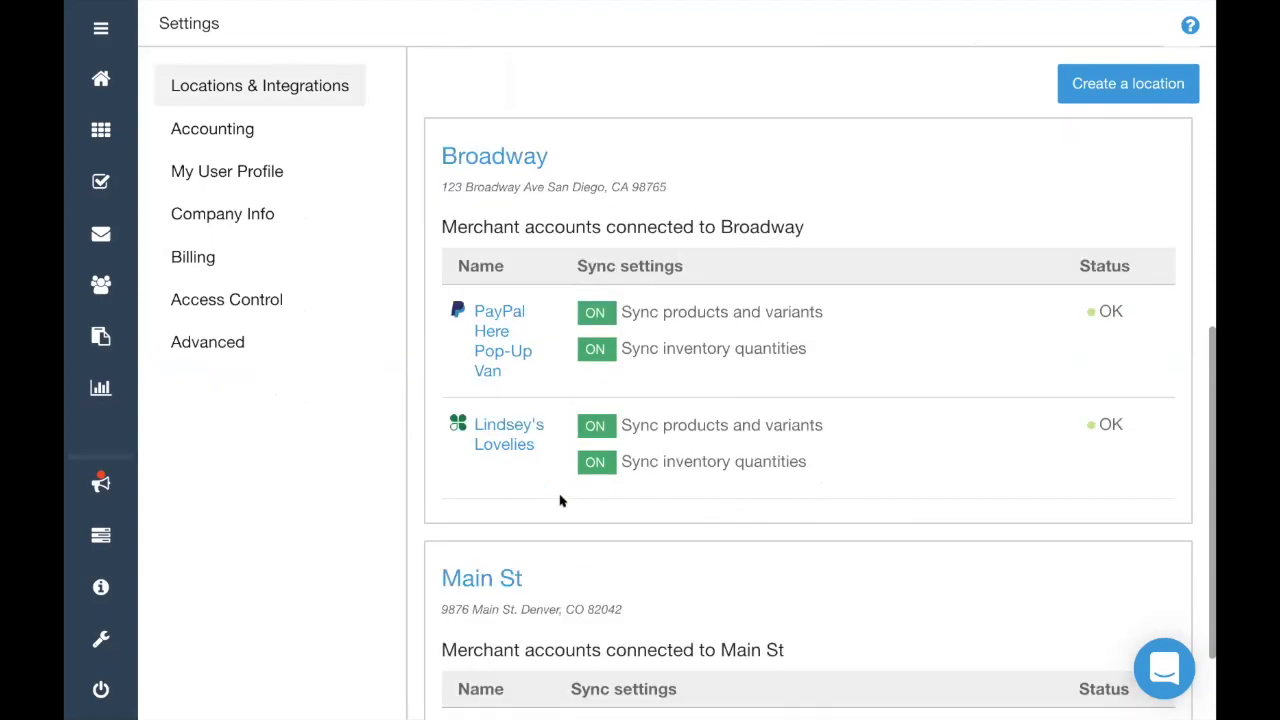
{"action": "scroll", "coordinate": [560, 500], "scroll_direction": "up", "scroll_amount": 5}
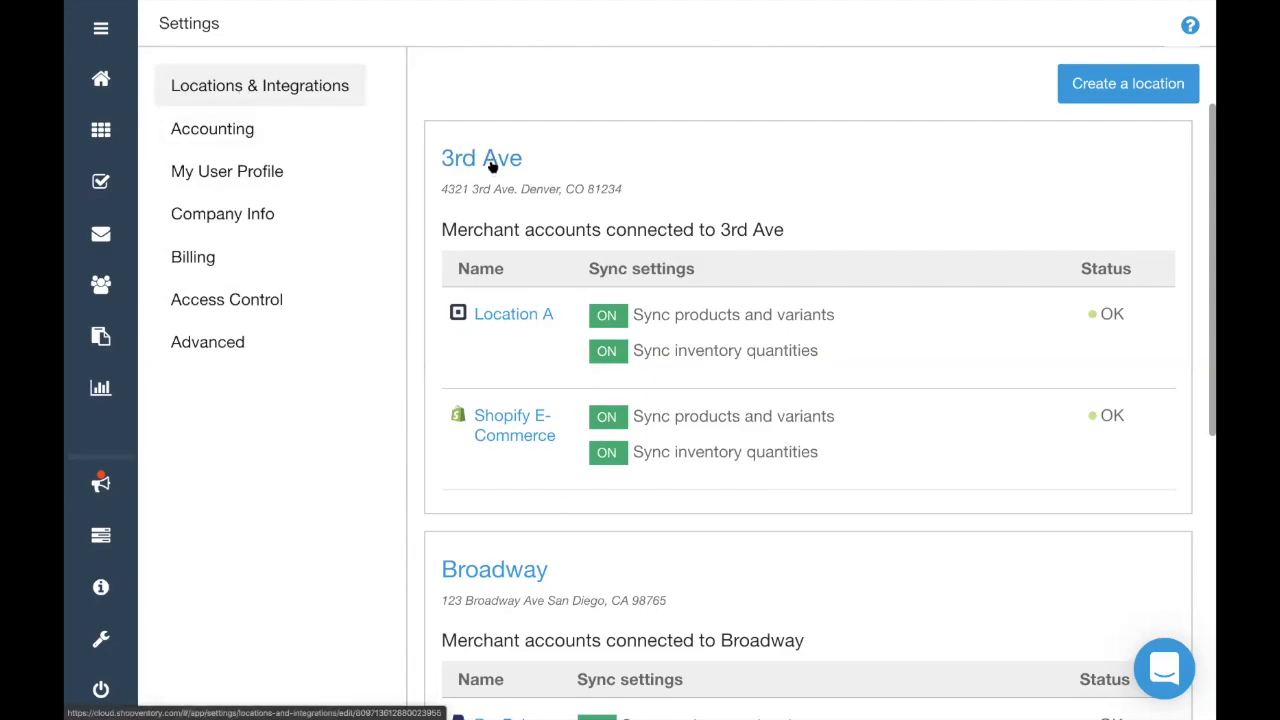
{"action": "left_click_drag", "start_coordinate": [449, 301], "coordinate": [843, 462]}
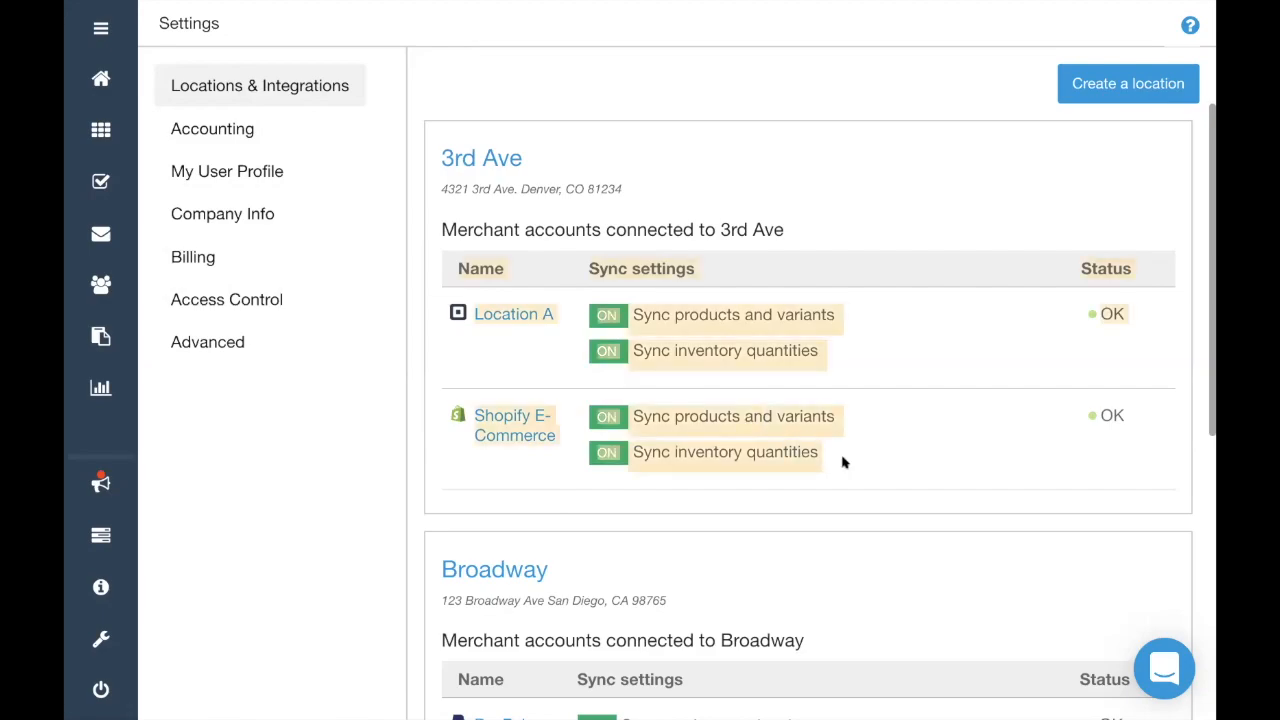
{"action": "scroll", "coordinate": [785, 461], "scroll_direction": "down", "scroll_amount": 1}
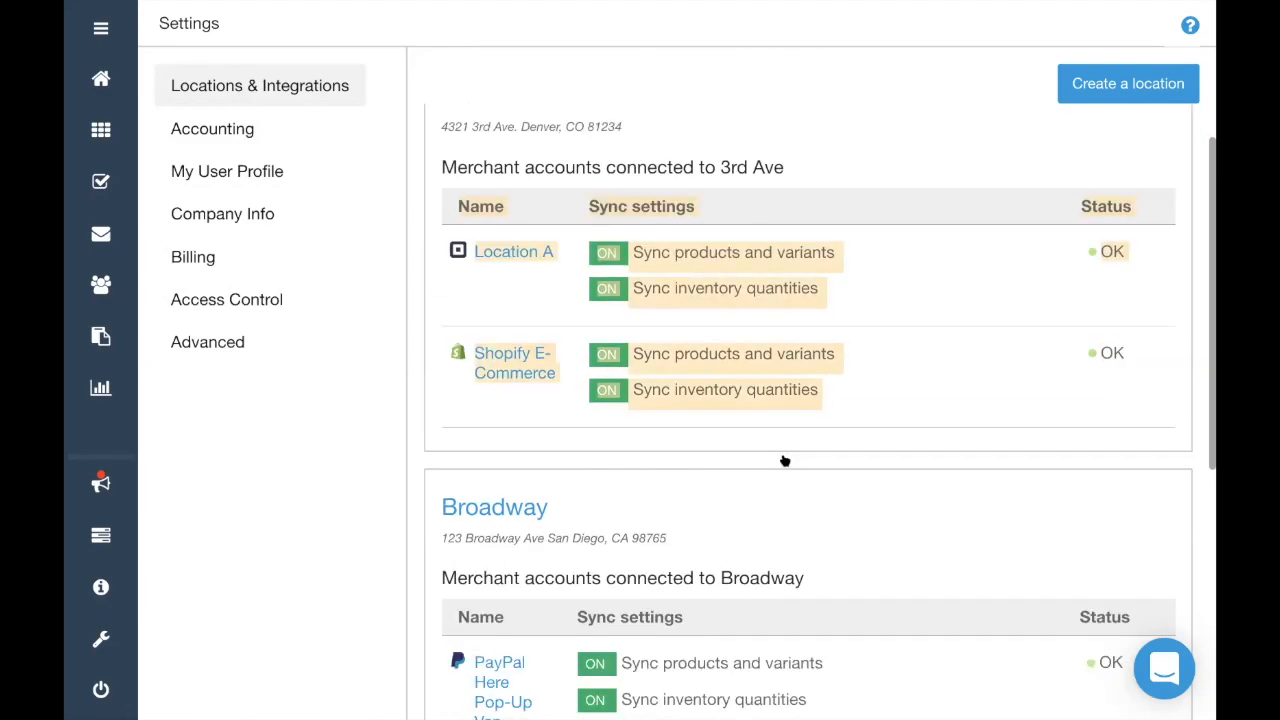
{"action": "scroll", "coordinate": [785, 461], "scroll_direction": "down", "scroll_amount": 2}
{"action": "left_click_drag", "start_coordinate": [457, 460], "coordinate": [794, 670]}
{"action": "scroll", "coordinate": [791, 670], "scroll_direction": "down", "scroll_amount": 3}
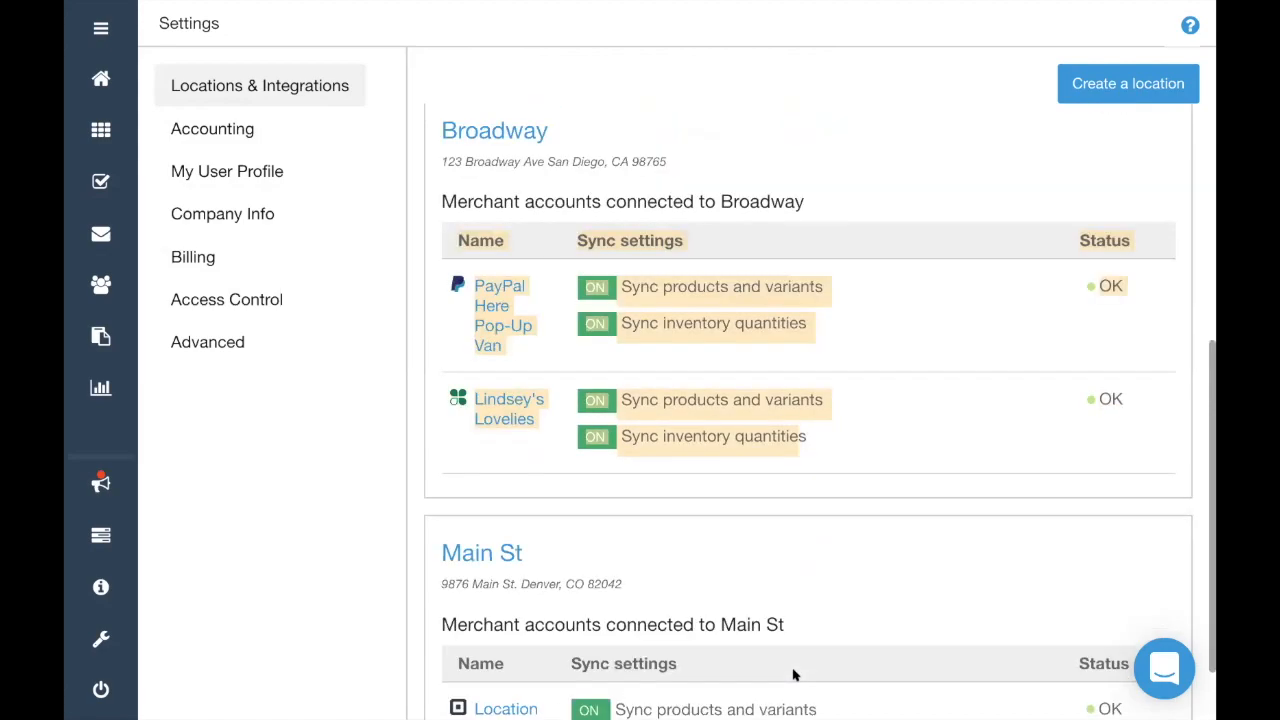
{"action": "scroll", "coordinate": [538, 378], "scroll_direction": "up", "scroll_amount": 6}
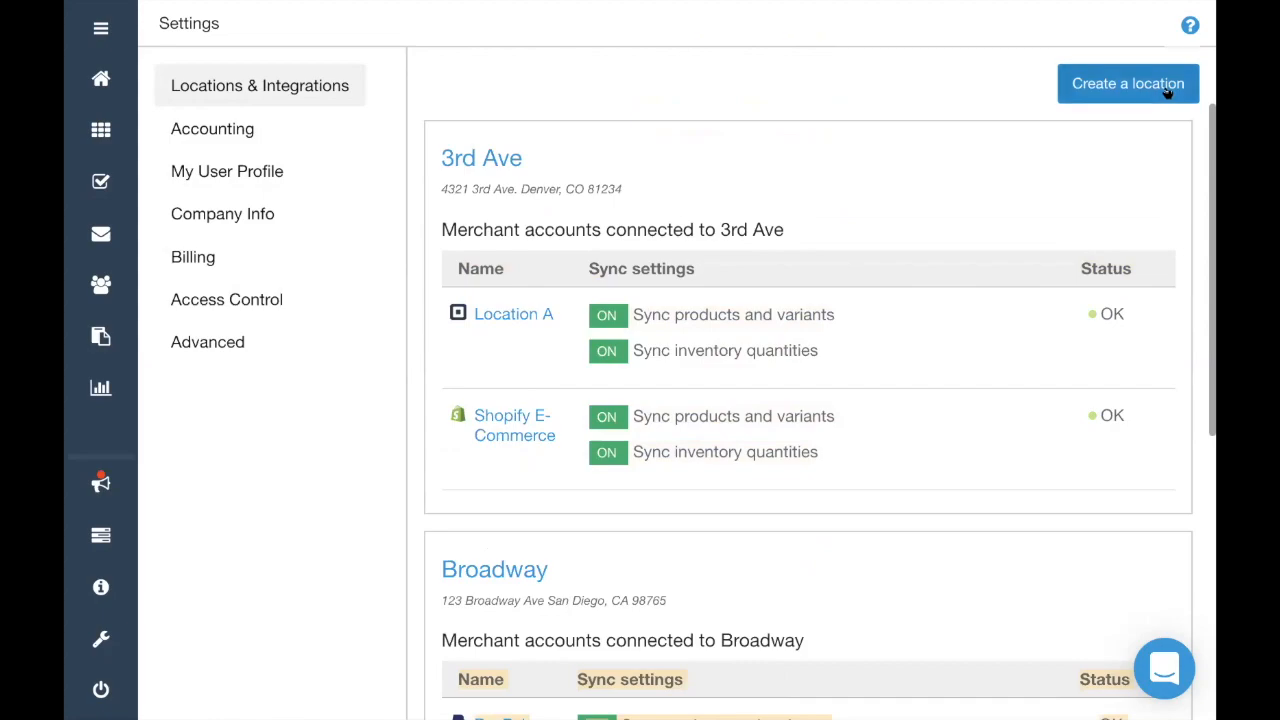
Show the Accounting settings and examine the connected QuickBooks integration and its sync setting
{"action": "left_click", "coordinate": [204, 132]}
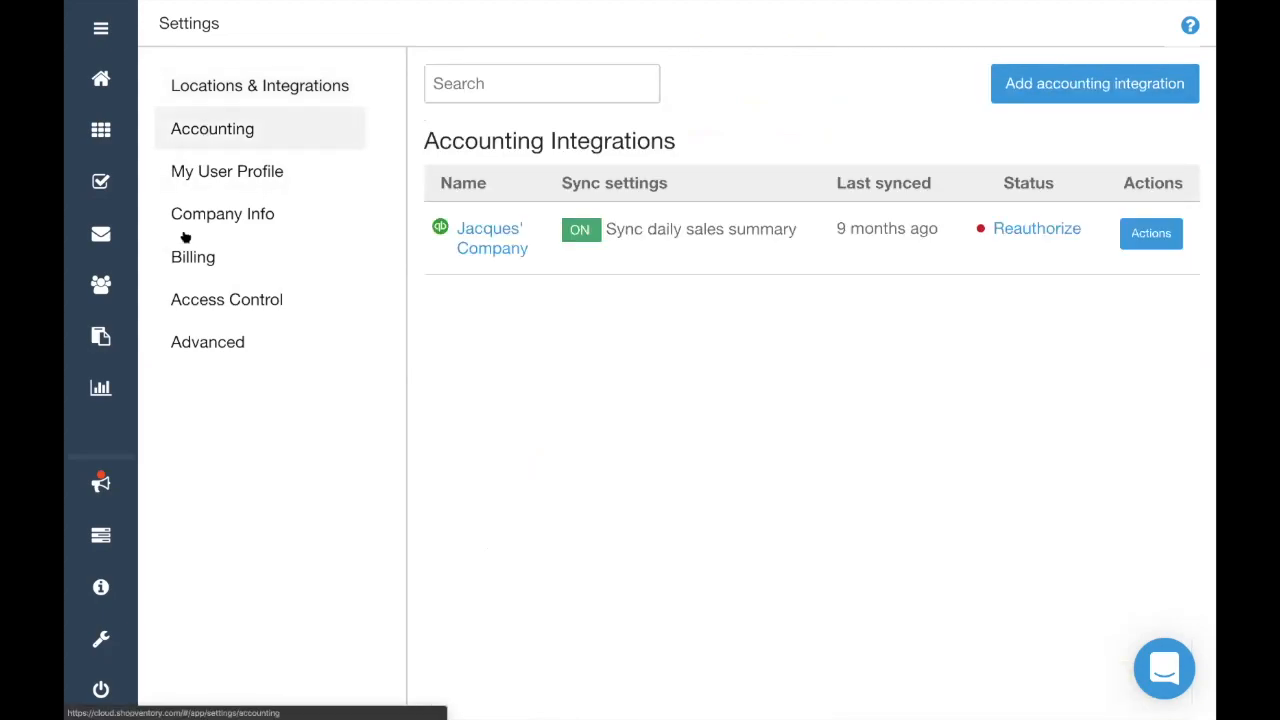
{"action": "left_click_drag", "start_coordinate": [426, 235], "coordinate": [597, 272]}
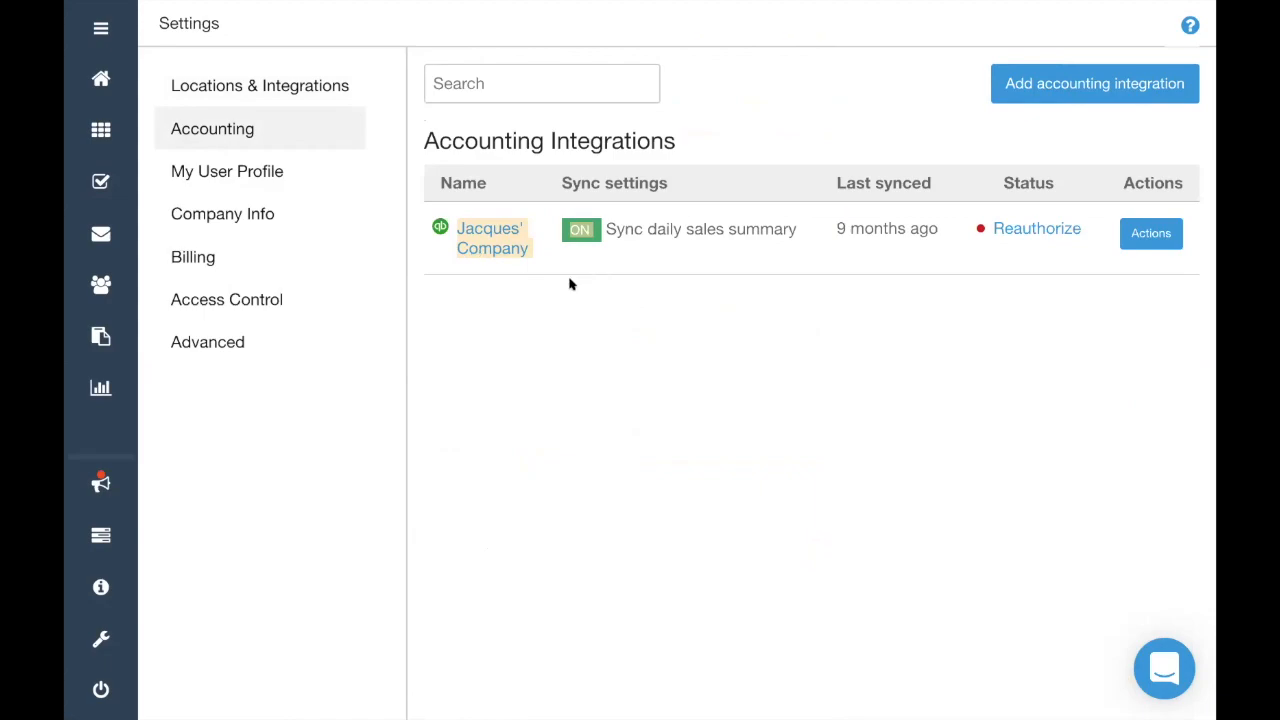
{"action": "left_click", "coordinate": [615, 335]}
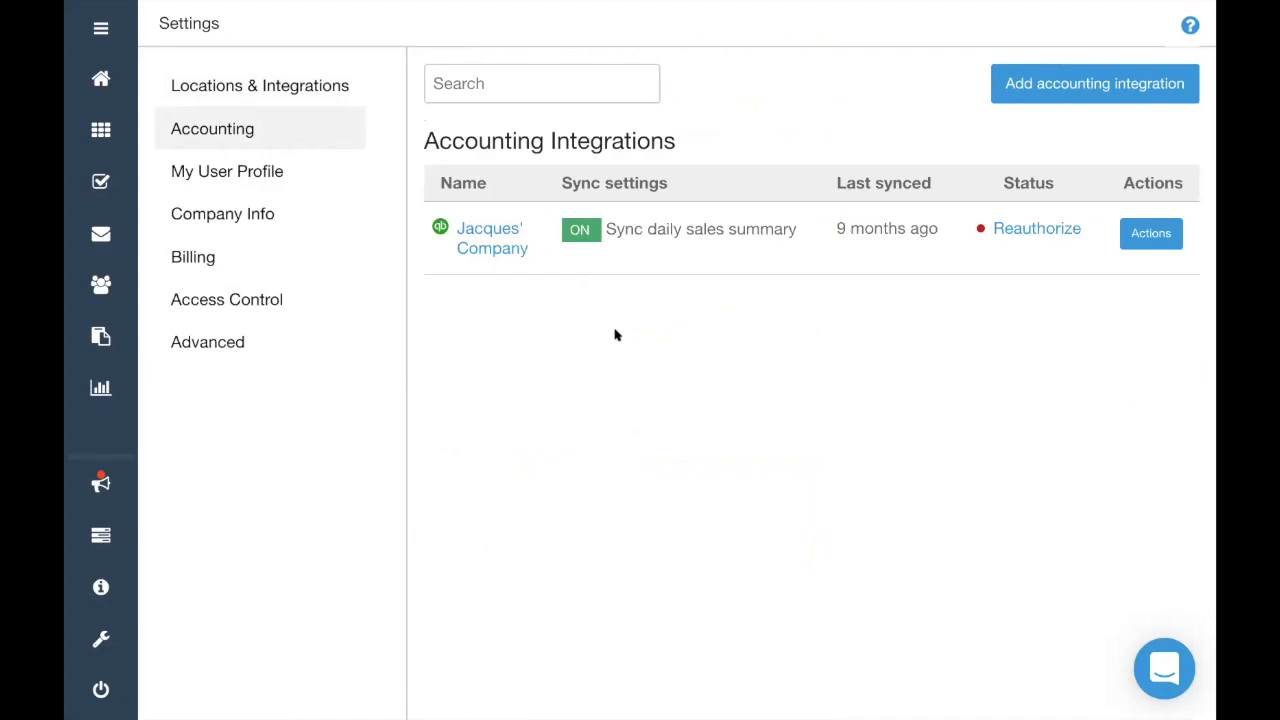
Review the email preferences in My User Profile, the business details in Company Info, and the available currency choices
{"action": "left_click", "coordinate": [269, 187]}
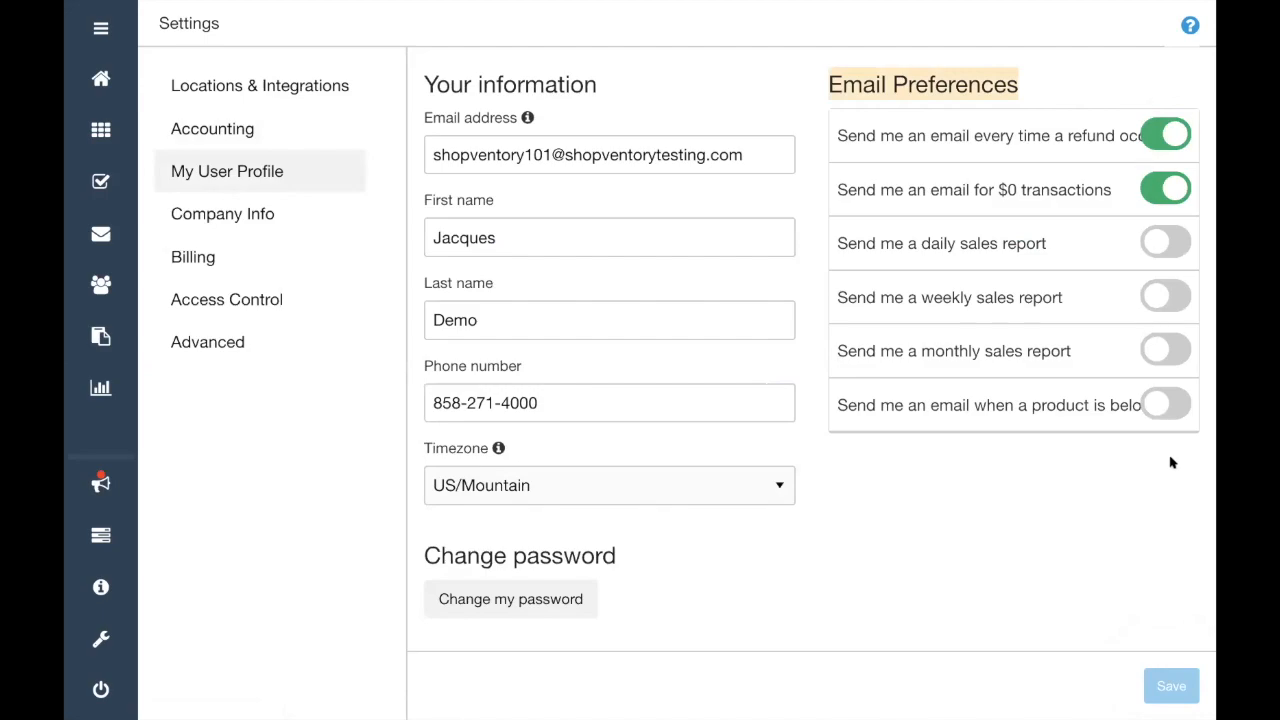
{"action": "left_click", "coordinate": [212, 217]}
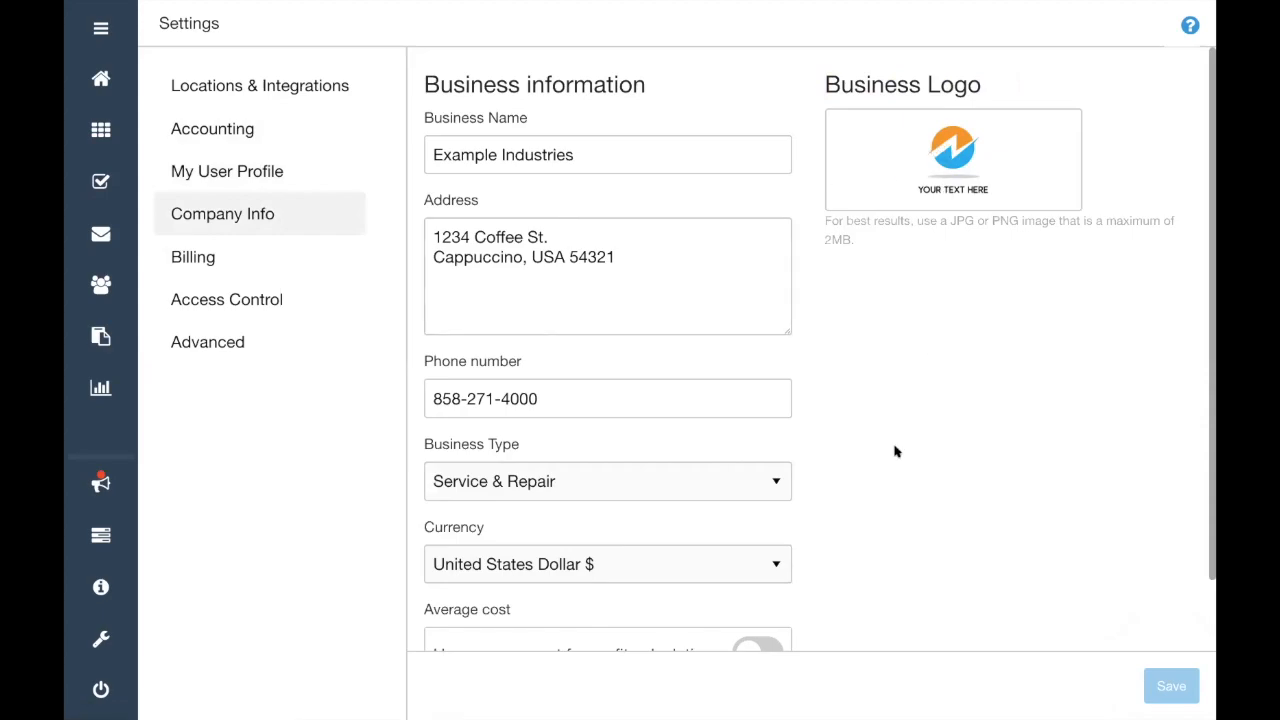
{"action": "scroll", "coordinate": [896, 452], "scroll_direction": "down", "scroll_amount": 1}
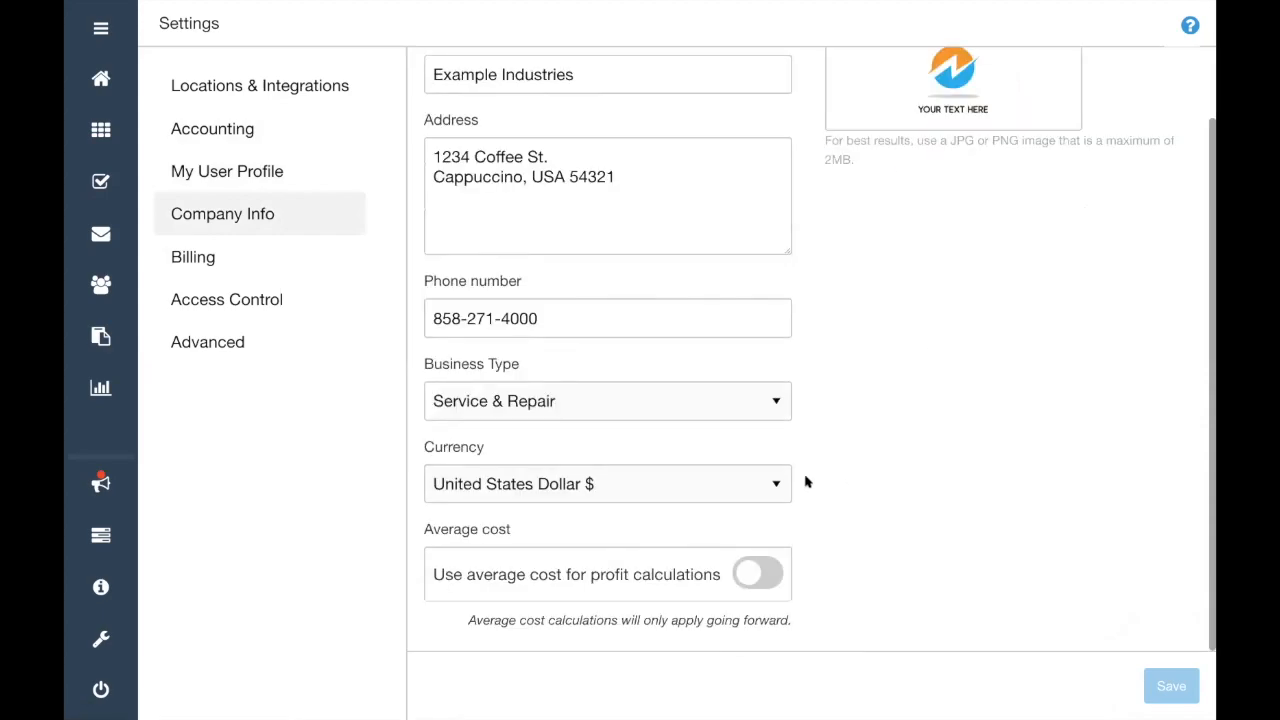
{"action": "left_click", "coordinate": [643, 489]}
{"action": "mouse_move", "coordinate": [600, 8]}
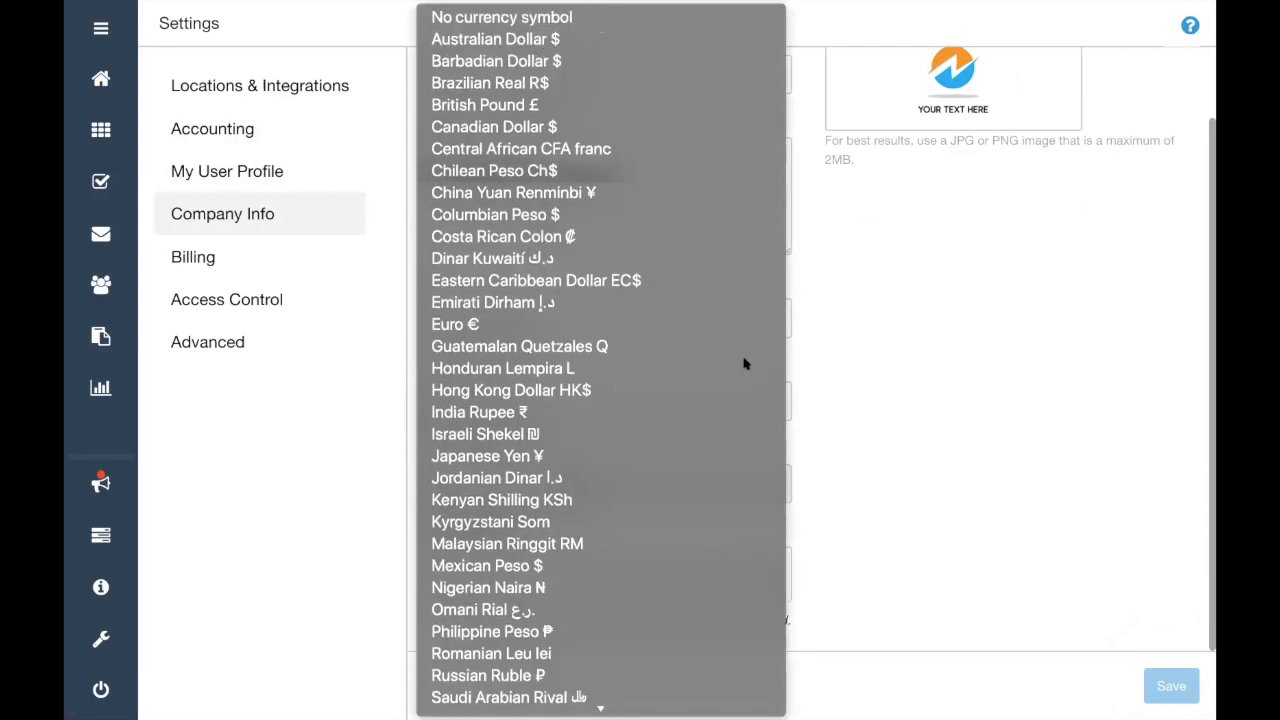
{"action": "left_click", "coordinate": [1047, 548]}
Enable average cost for profit calculations, acknowledge the average cogs notice, and switch the option off again without saving
{"action": "left_click_drag", "start_coordinate": [459, 531], "coordinate": [520, 534]}
{"action": "left_click", "coordinate": [624, 583]}
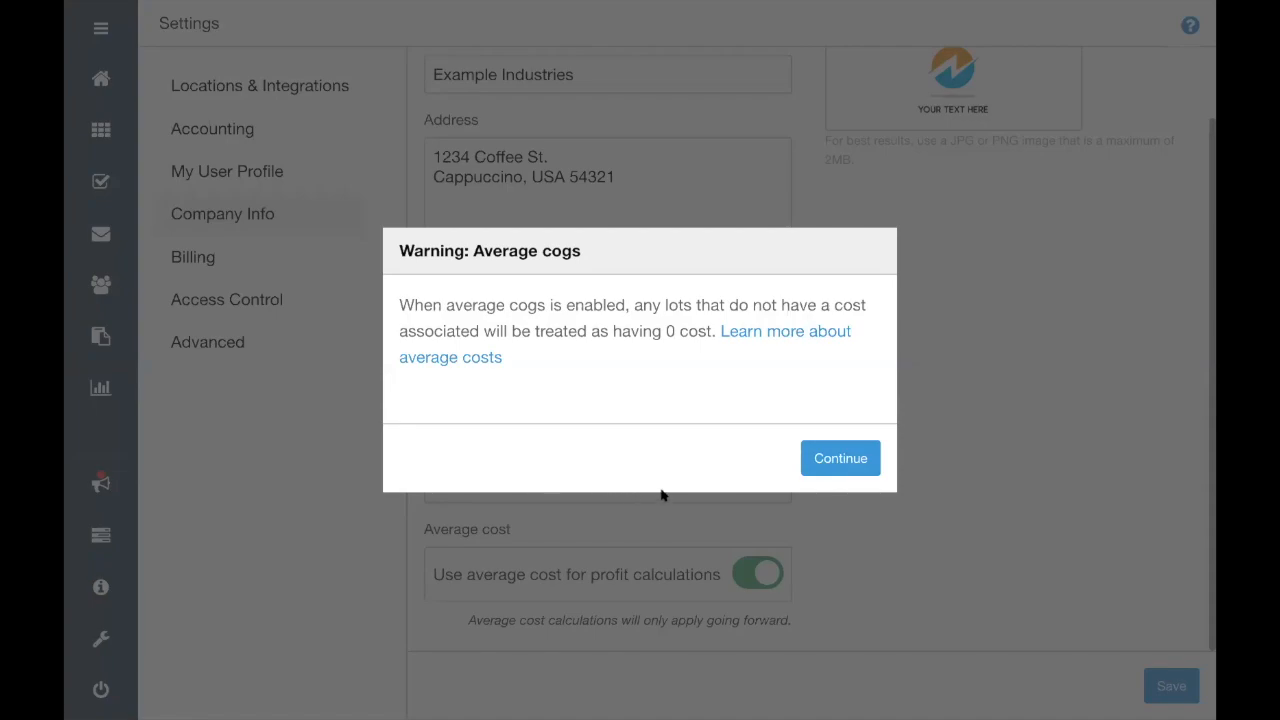
{"action": "left_click", "coordinate": [845, 459]}
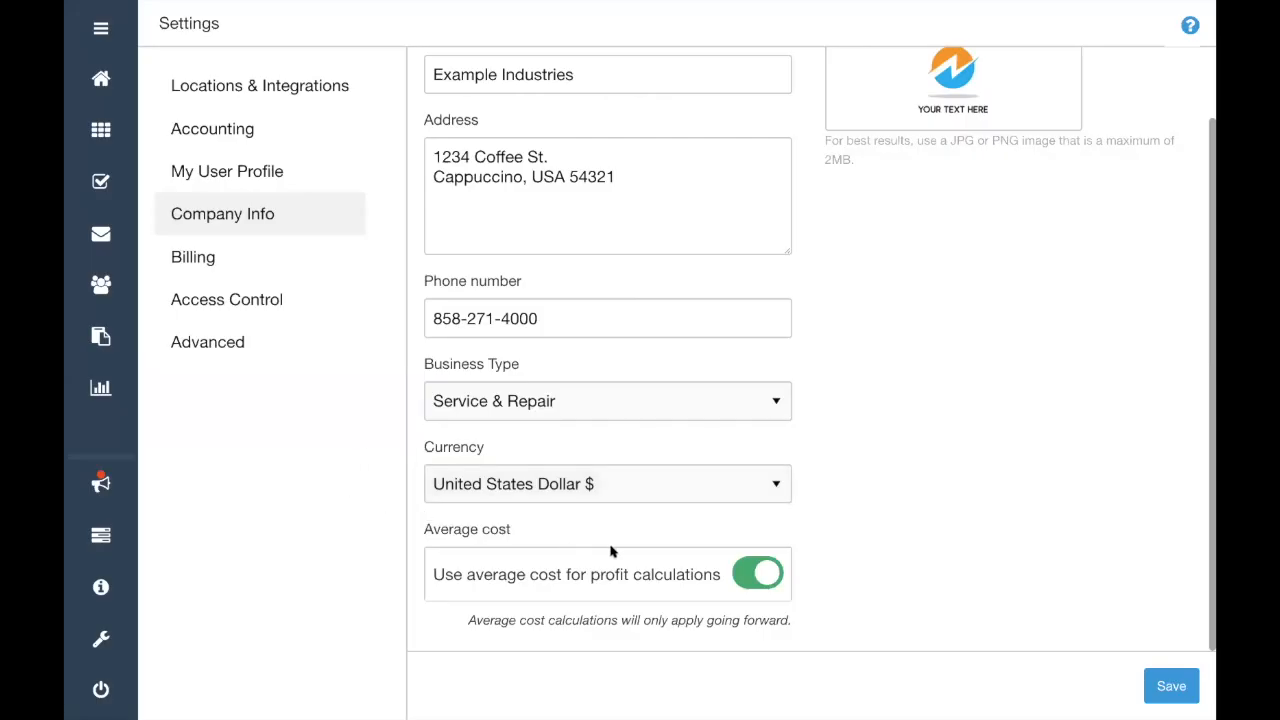
{"action": "left_click", "coordinate": [757, 574]}
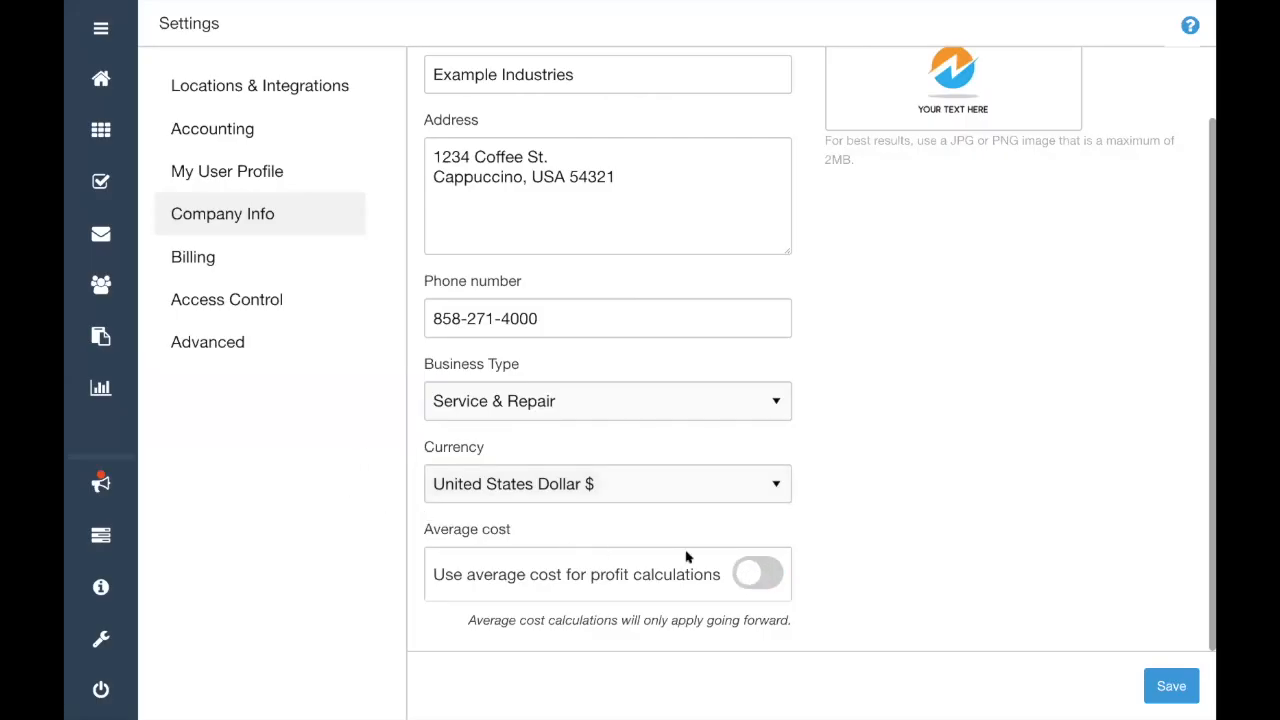
Examine the Billing settings for the subscription plan, the one-active-plan rule, add-ons and payment methods
{"action": "left_click", "coordinate": [225, 260]}
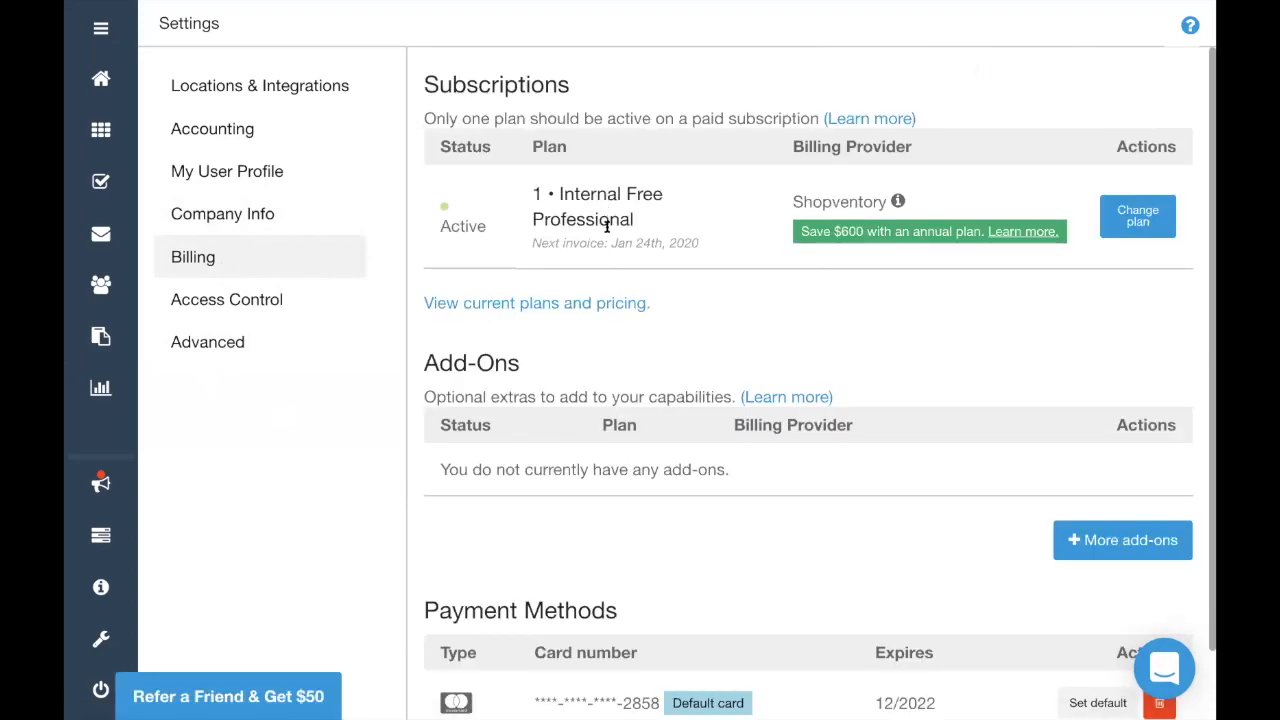
{"action": "scroll", "coordinate": [697, 321], "scroll_direction": "down", "scroll_amount": 1}
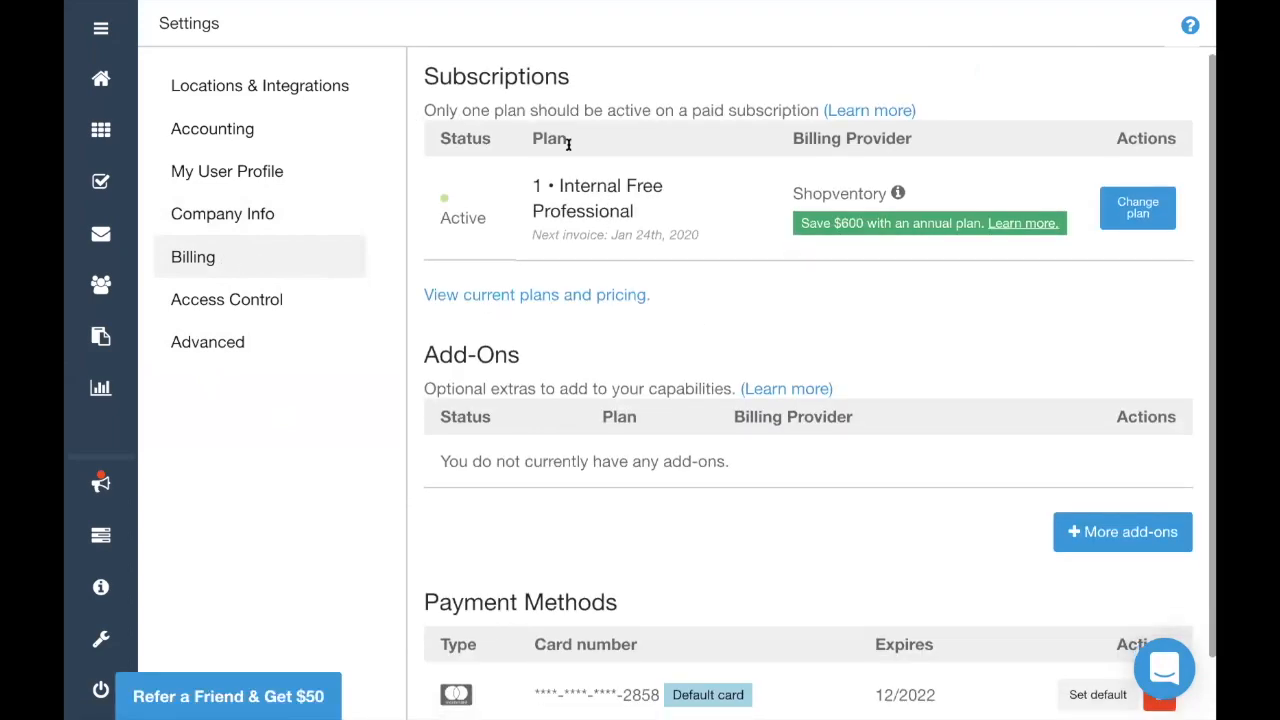
{"action": "double_click", "coordinate": [575, 149]}
{"action": "left_click", "coordinate": [708, 294]}
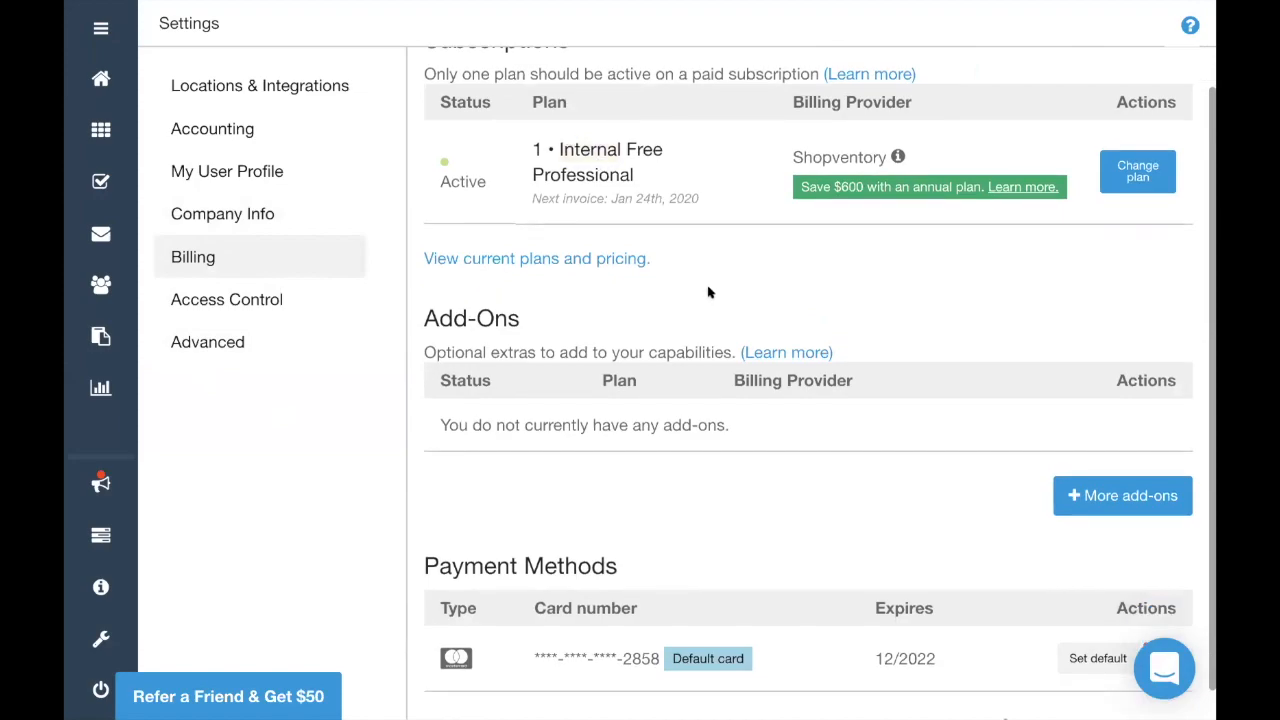
{"action": "scroll", "coordinate": [777, 303], "scroll_direction": "down", "scroll_amount": 1}
{"action": "scroll", "coordinate": [777, 300], "scroll_direction": "down", "scroll_amount": 1}
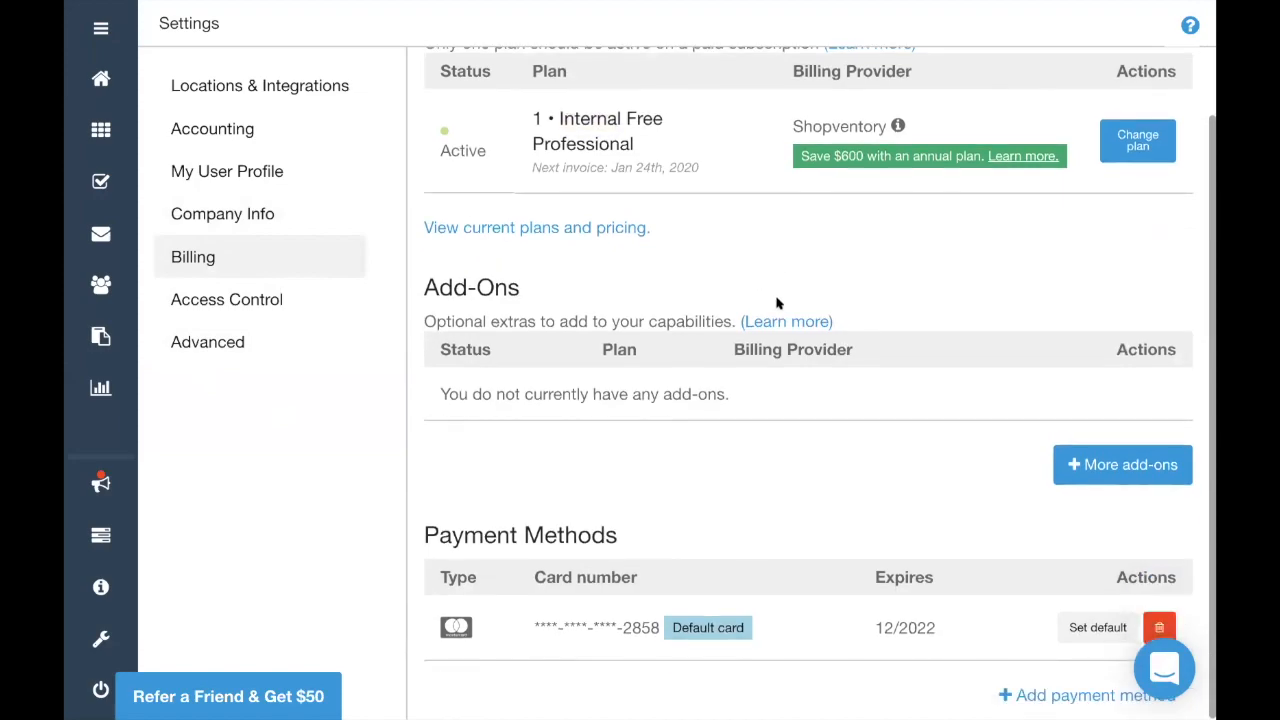
{"action": "scroll", "coordinate": [777, 297], "scroll_direction": "up", "scroll_amount": 2}
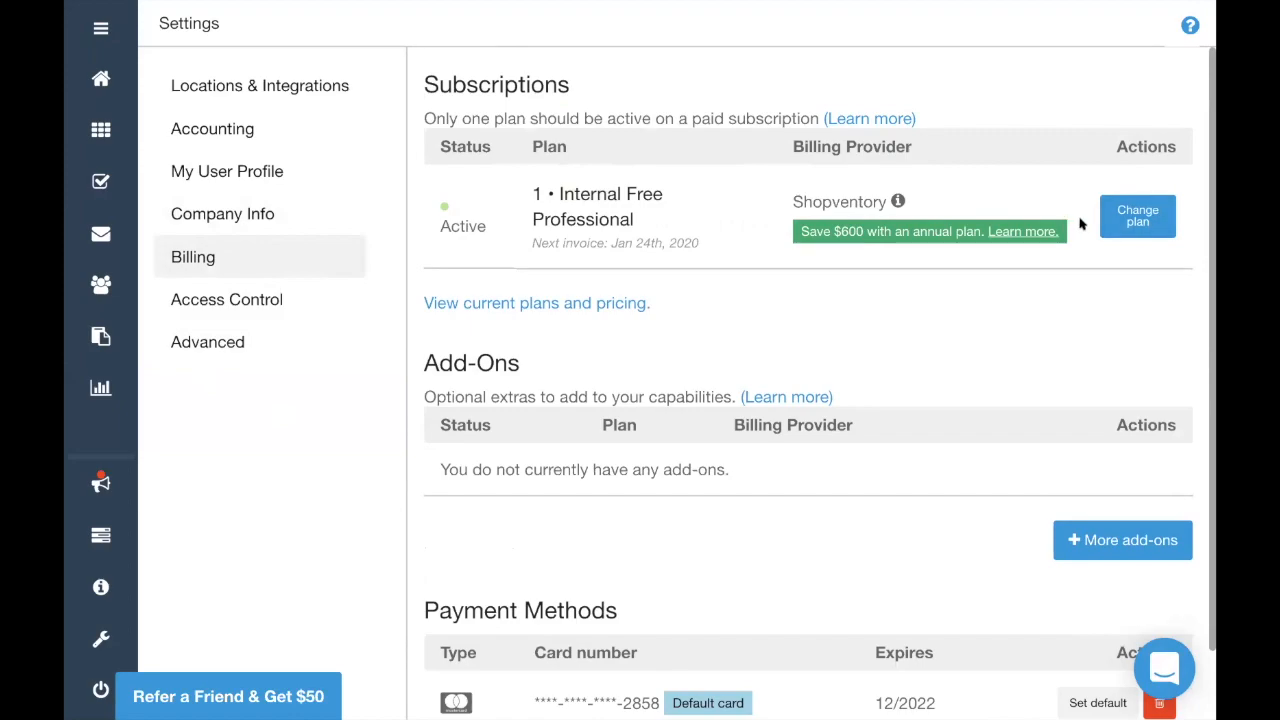
{"action": "left_click_drag", "start_coordinate": [422, 112], "coordinate": [818, 117]}
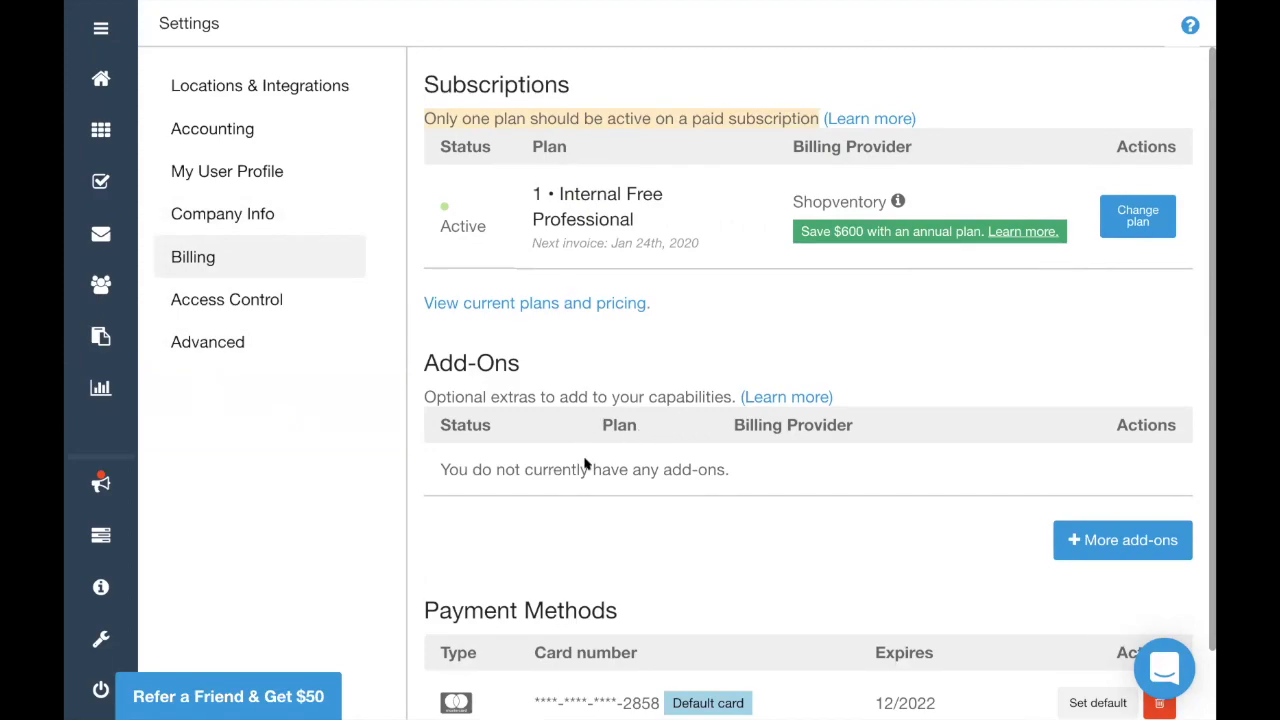
{"action": "scroll", "coordinate": [1014, 474], "scroll_direction": "down", "scroll_amount": 1}
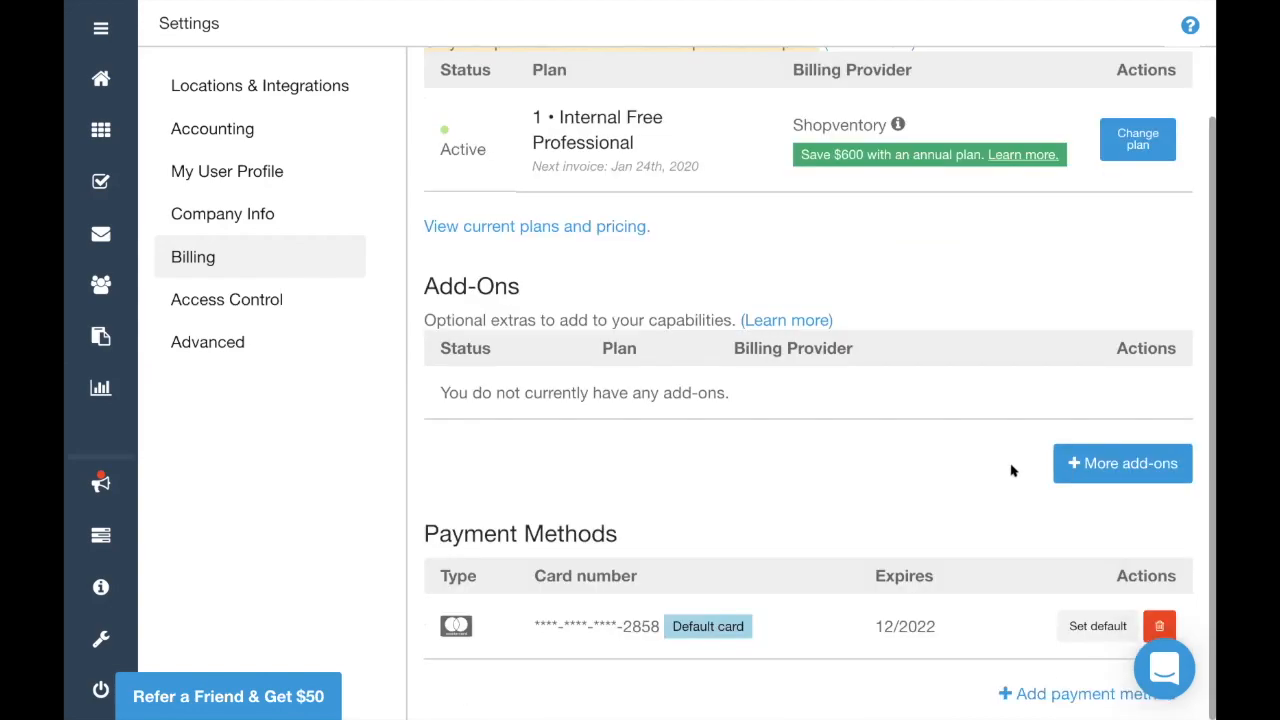
Review the add-on plans for additional custom reports, additional users and accounting integration, and close the plan chooser
{"action": "left_click", "coordinate": [1110, 478]}
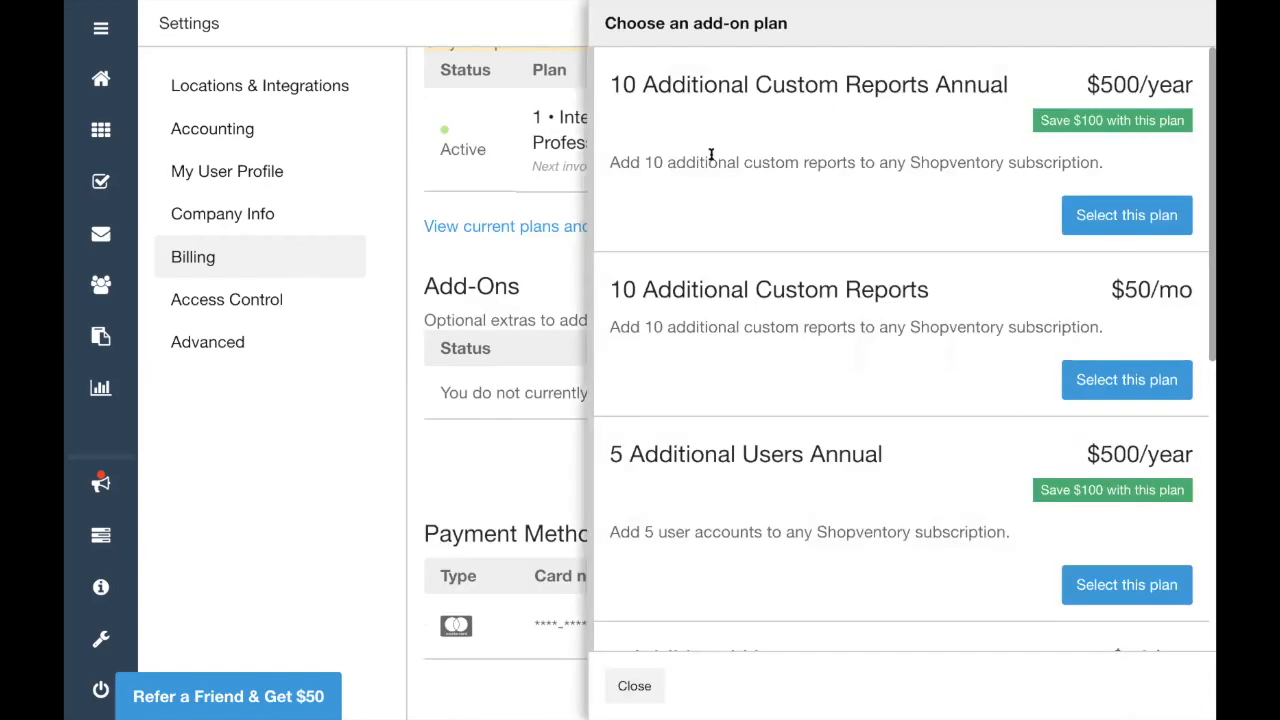
{"action": "left_click_drag", "start_coordinate": [621, 86], "coordinate": [1004, 85]}
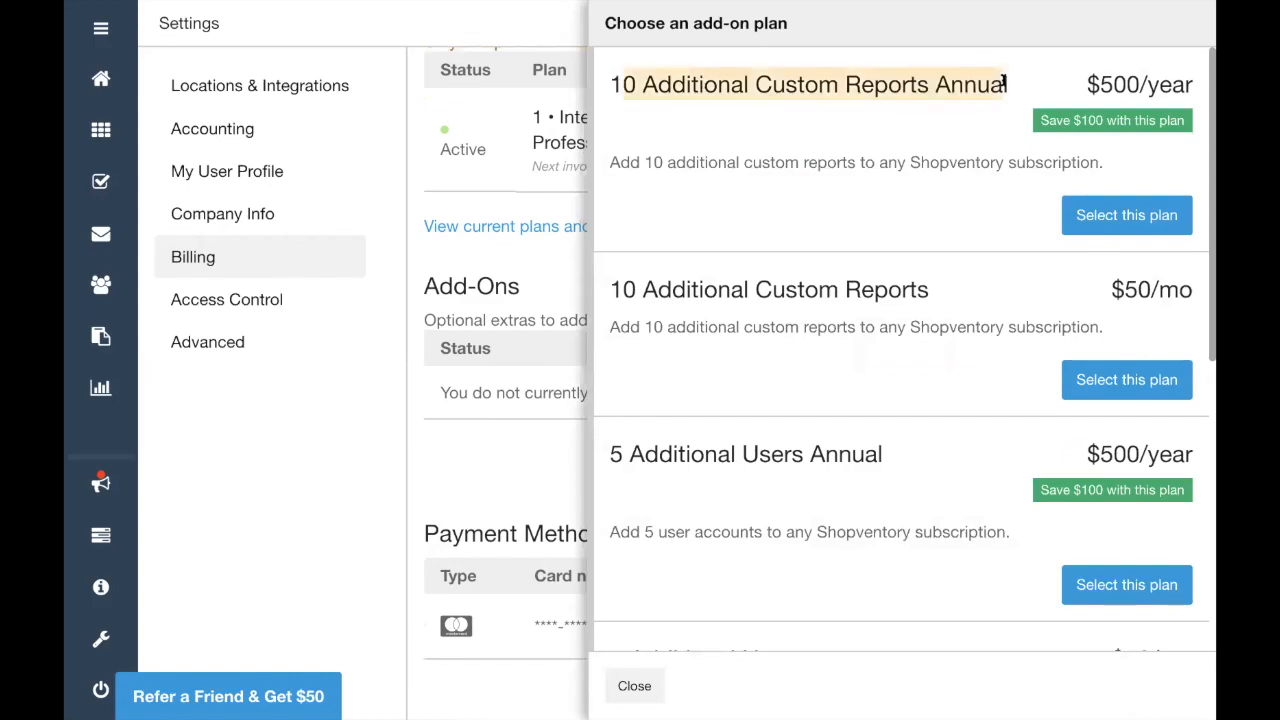
{"action": "left_click", "coordinate": [857, 288]}
{"action": "scroll", "coordinate": [857, 288], "scroll_direction": "down", "scroll_amount": 1}
{"action": "scroll", "coordinate": [857, 288], "scroll_direction": "down", "scroll_amount": 3}
{"action": "scroll", "coordinate": [863, 389], "scroll_direction": "down", "scroll_amount": 3}
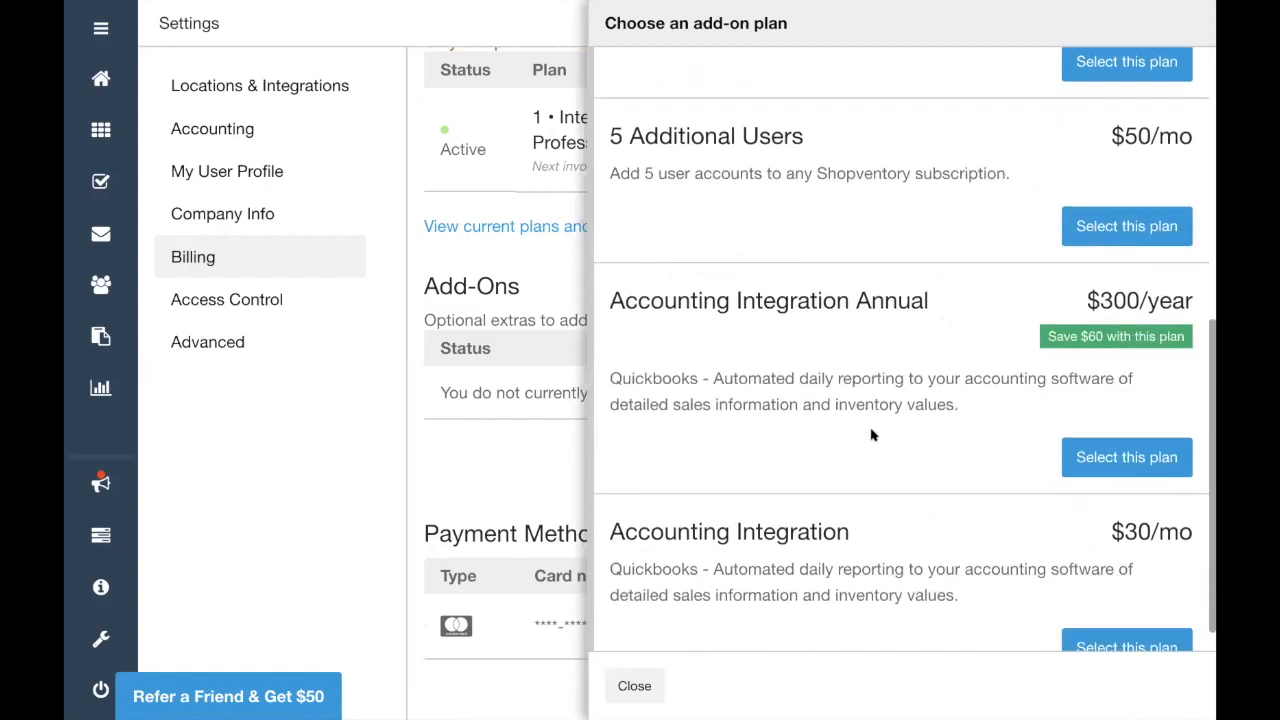
{"action": "scroll", "coordinate": [871, 435], "scroll_direction": "down", "scroll_amount": 1}
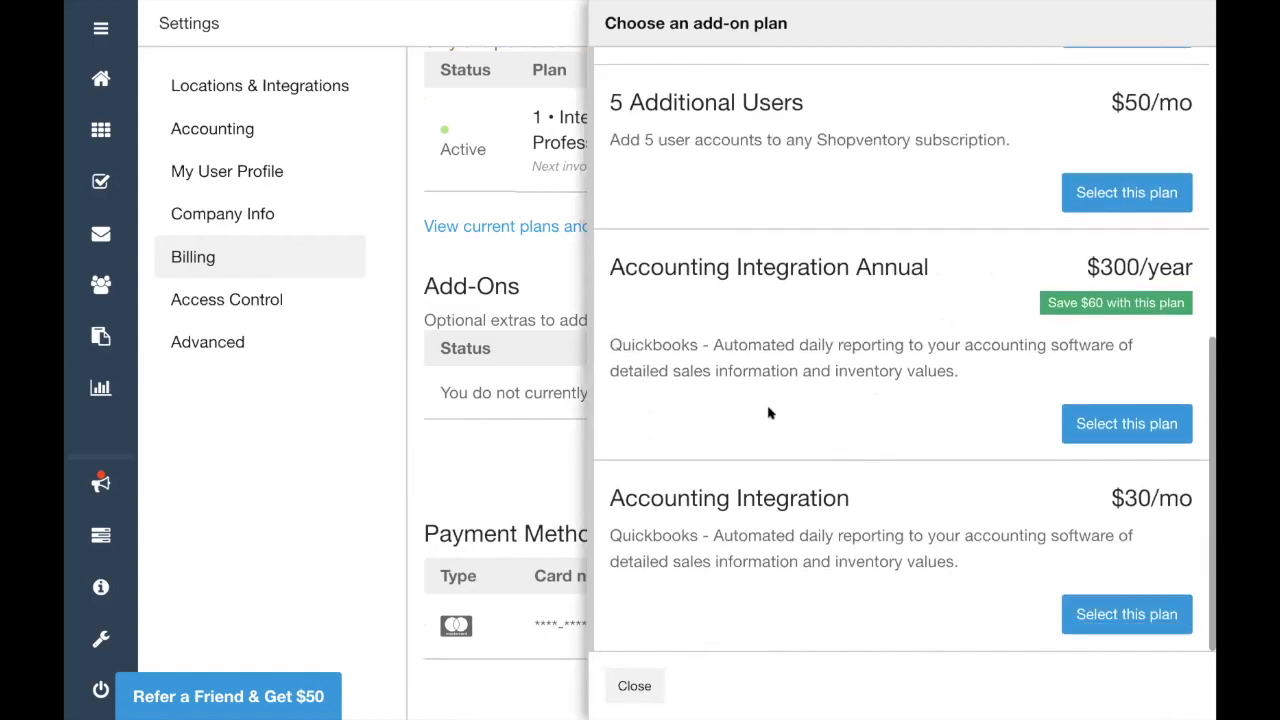
{"action": "left_click_drag", "start_coordinate": [614, 240], "coordinate": [969, 540]}
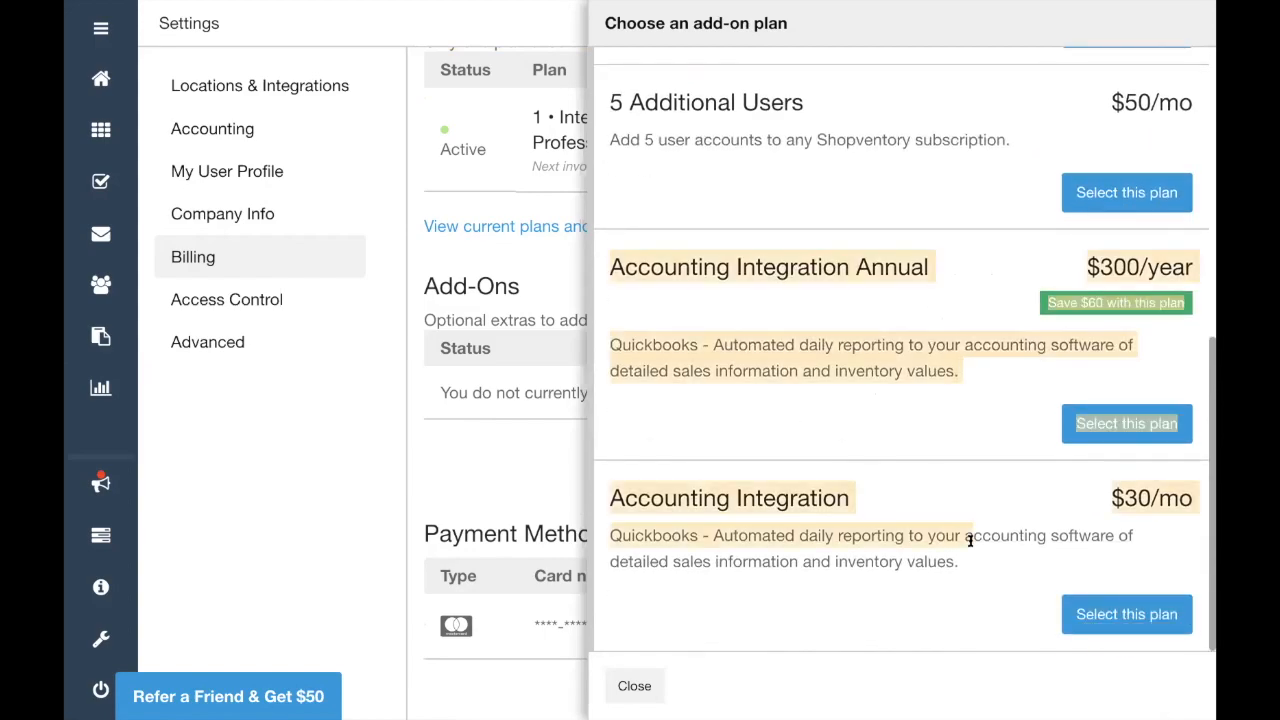
{"action": "left_click", "coordinate": [963, 578]}
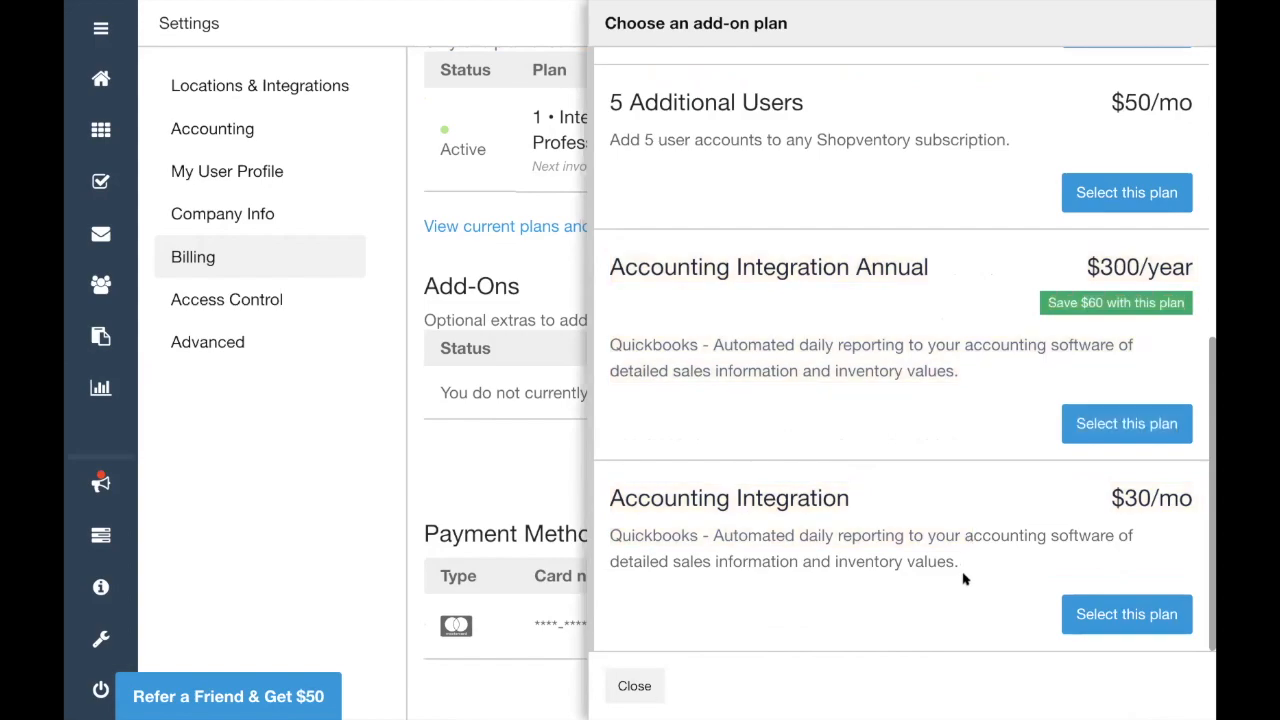
{"action": "scroll", "coordinate": [963, 578], "scroll_direction": "up", "scroll_amount": 6}
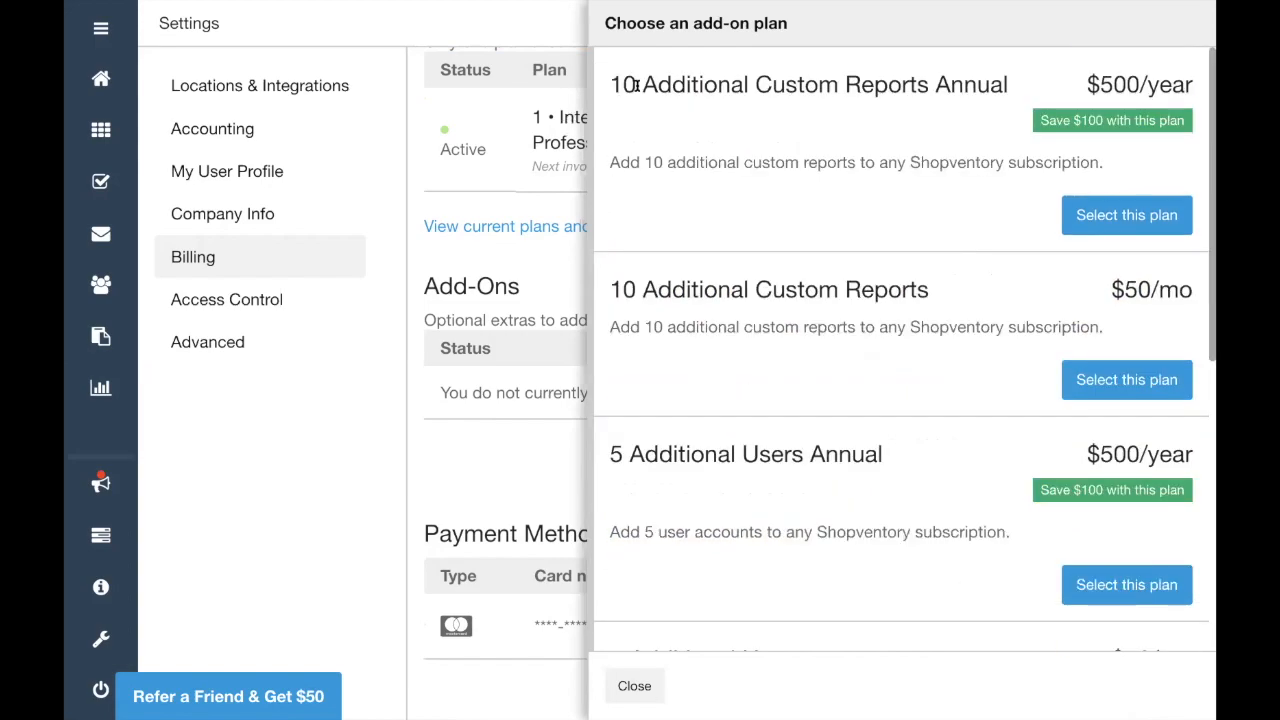
{"action": "left_click_drag", "start_coordinate": [646, 85], "coordinate": [800, 363]}
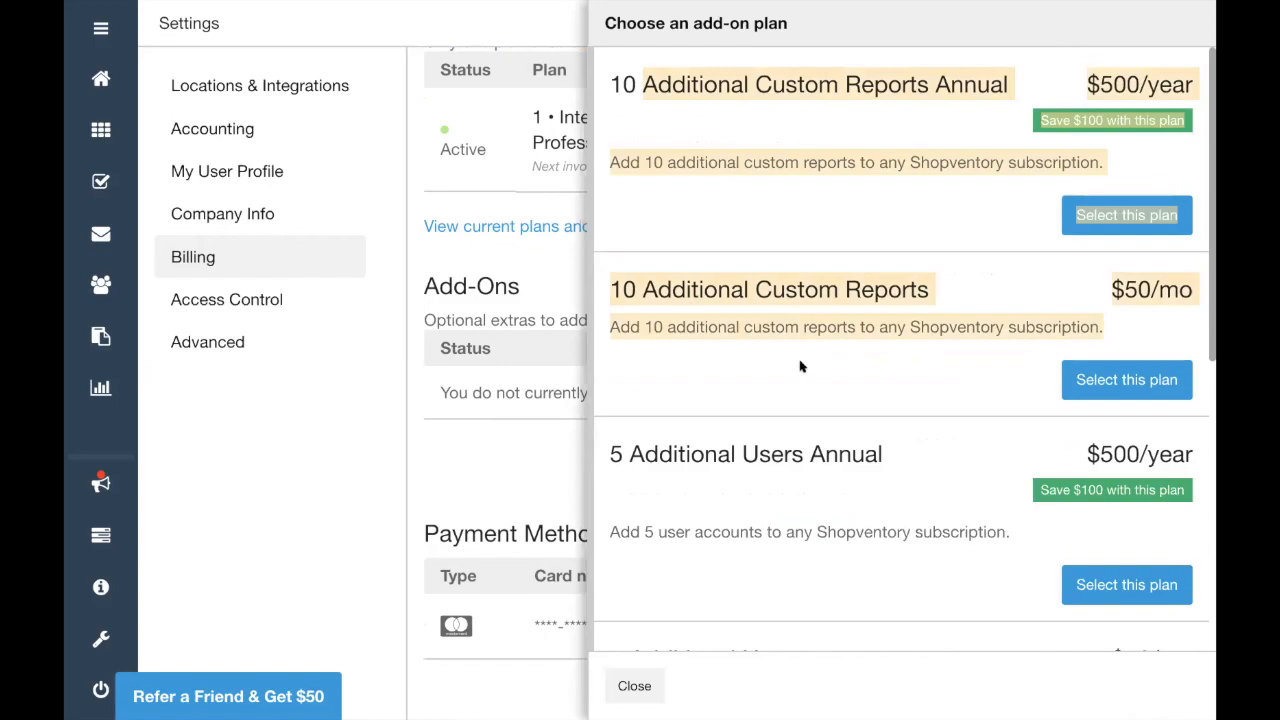
{"action": "left_click", "coordinate": [800, 367]}
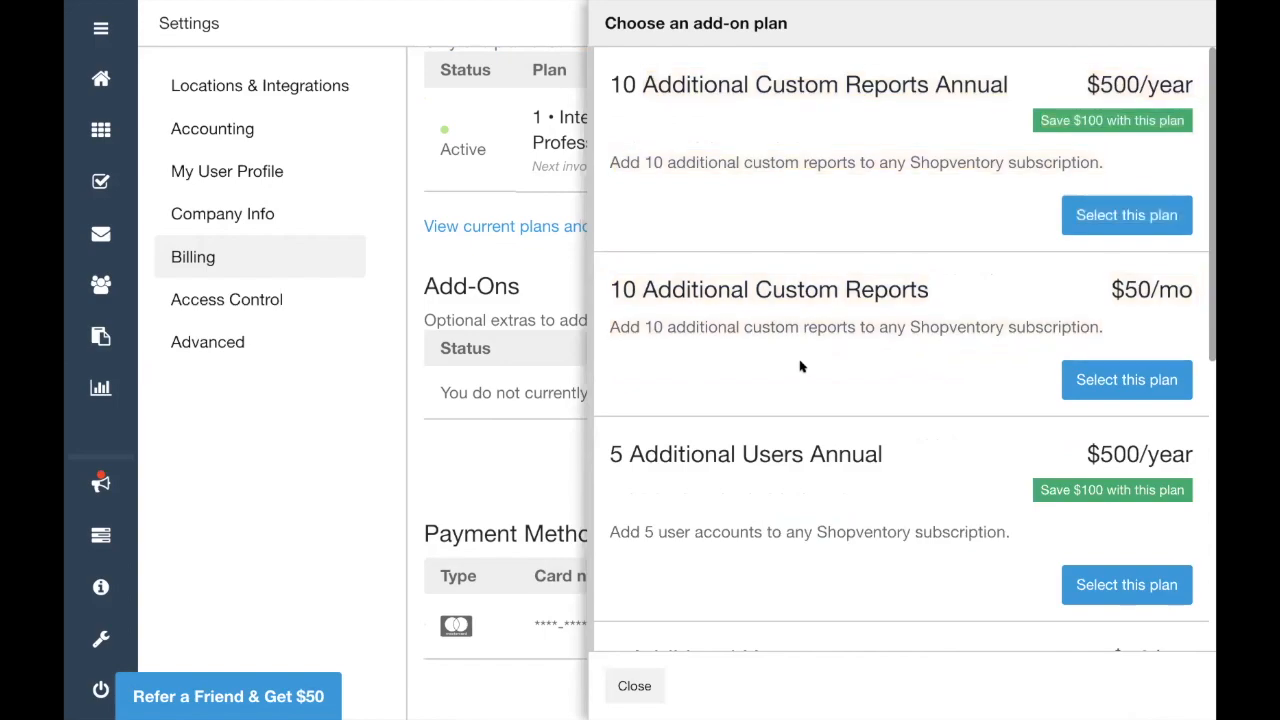
{"action": "left_click", "coordinate": [634, 687]}
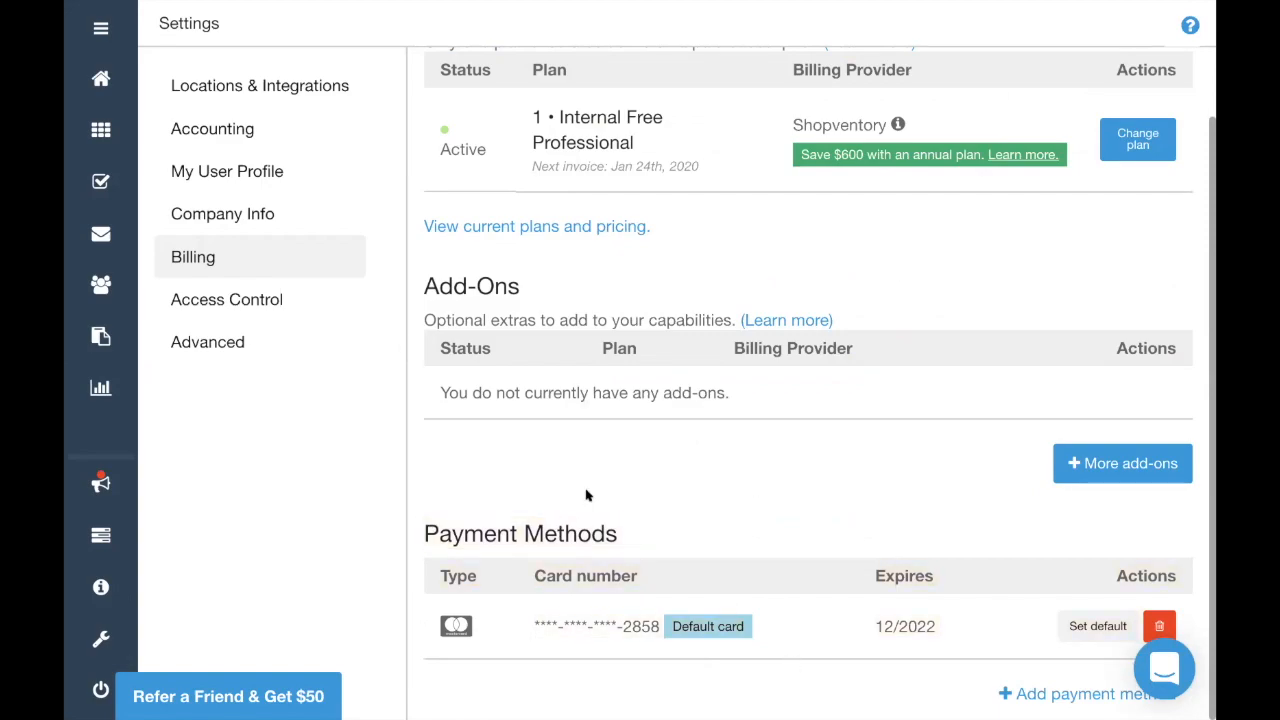
Show the Access Control users, examine the cashier's access and location permissions, and close the user details
{"action": "left_click", "coordinate": [248, 303]}
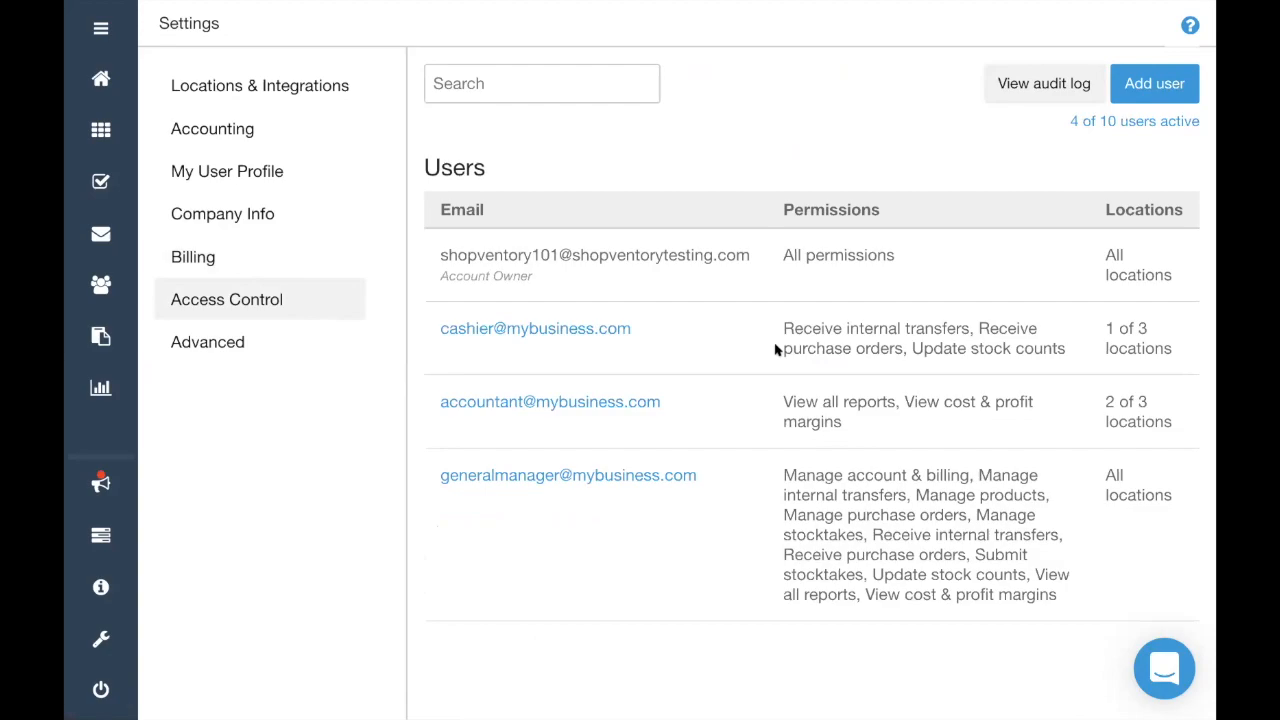
{"action": "left_click", "coordinate": [570, 338]}
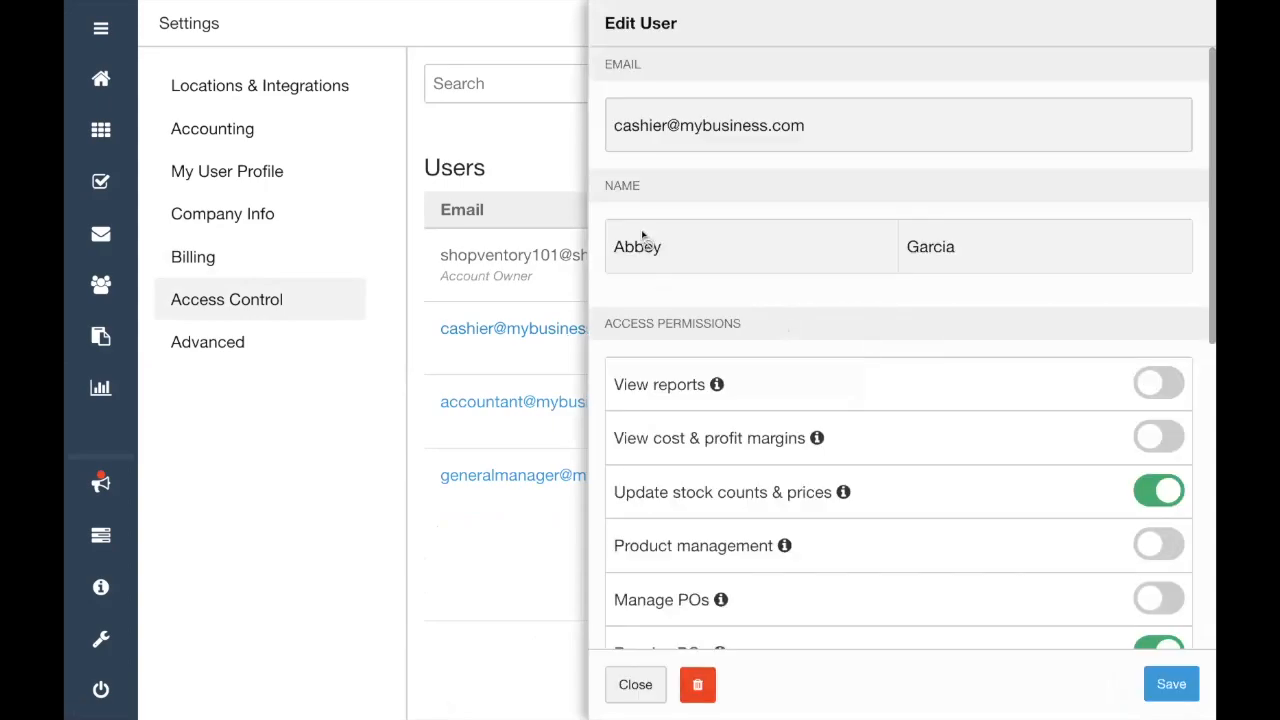
{"action": "scroll", "coordinate": [889, 320], "scroll_direction": "down", "scroll_amount": 2}
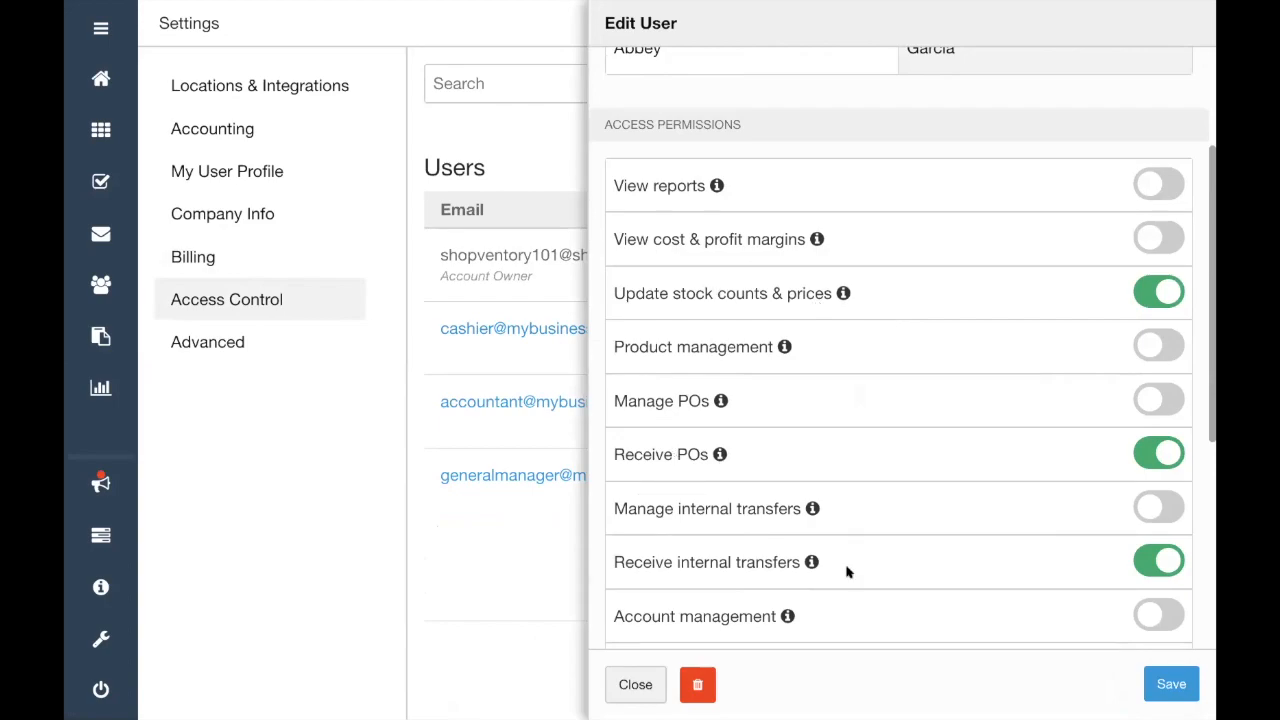
{"action": "scroll", "coordinate": [849, 572], "scroll_direction": "down", "scroll_amount": 1}
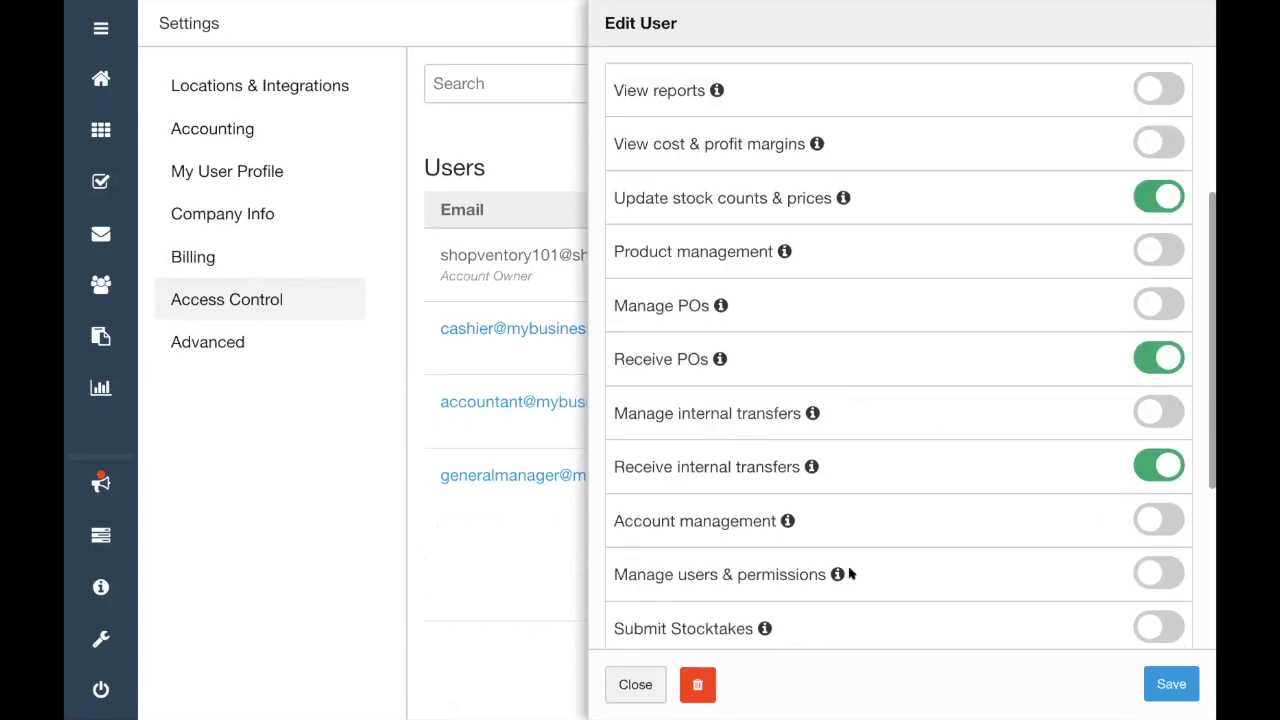
{"action": "scroll", "coordinate": [849, 573], "scroll_direction": "down", "scroll_amount": 2}
{"action": "scroll", "coordinate": [849, 572], "scroll_direction": "down", "scroll_amount": 2}
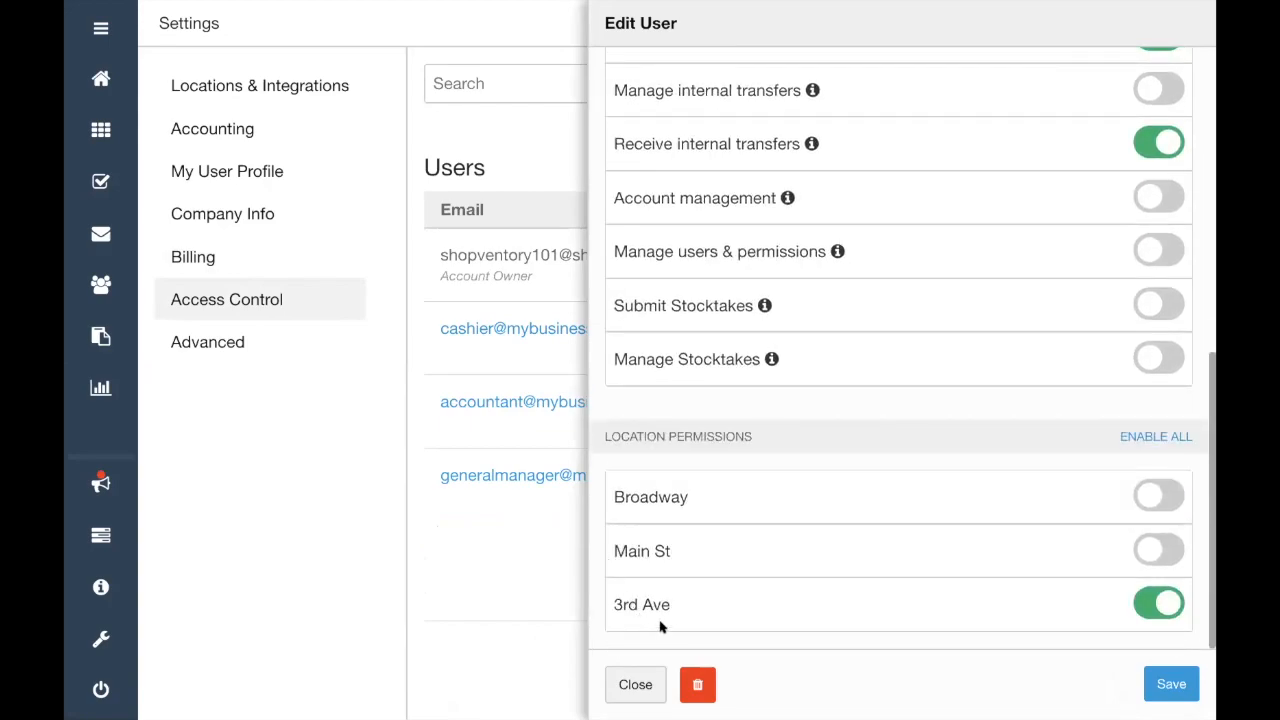
{"action": "left_click", "coordinate": [630, 686]}
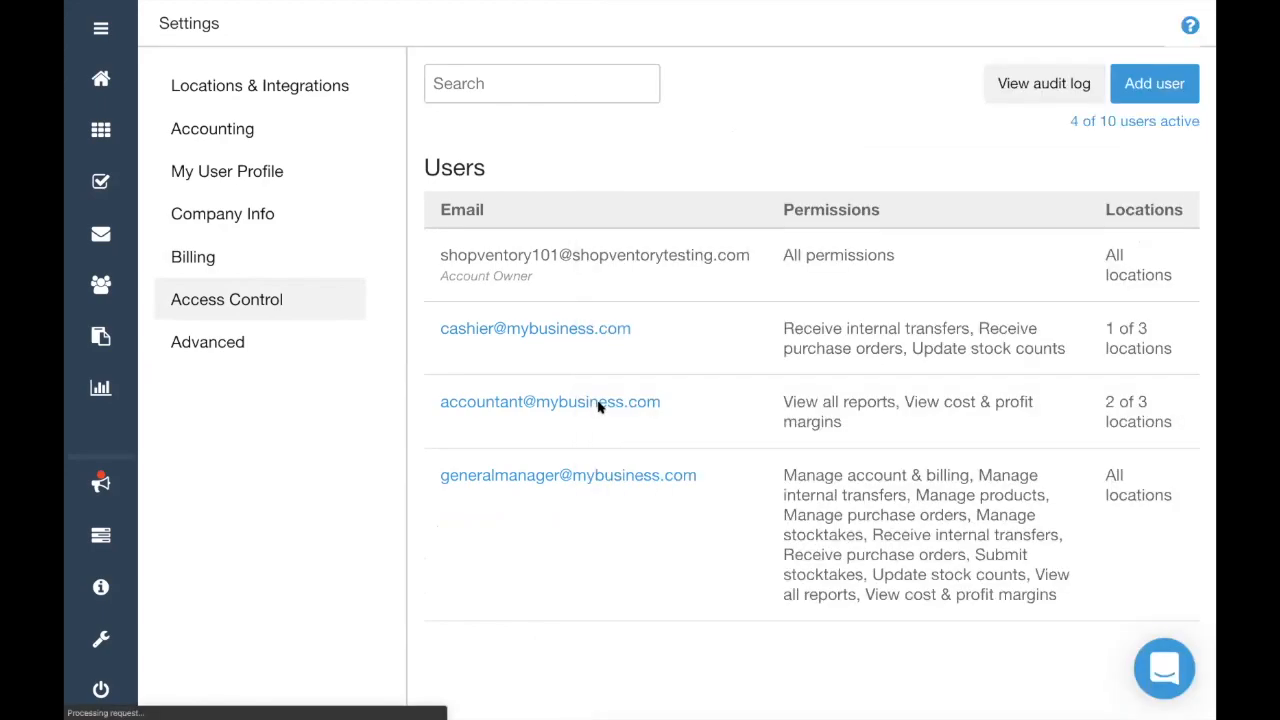
Examine the accountant user's access permissions and location permissions, and close the user details
{"action": "left_click", "coordinate": [598, 403]}
{"action": "scroll", "coordinate": [783, 407], "scroll_direction": "down", "scroll_amount": 6}
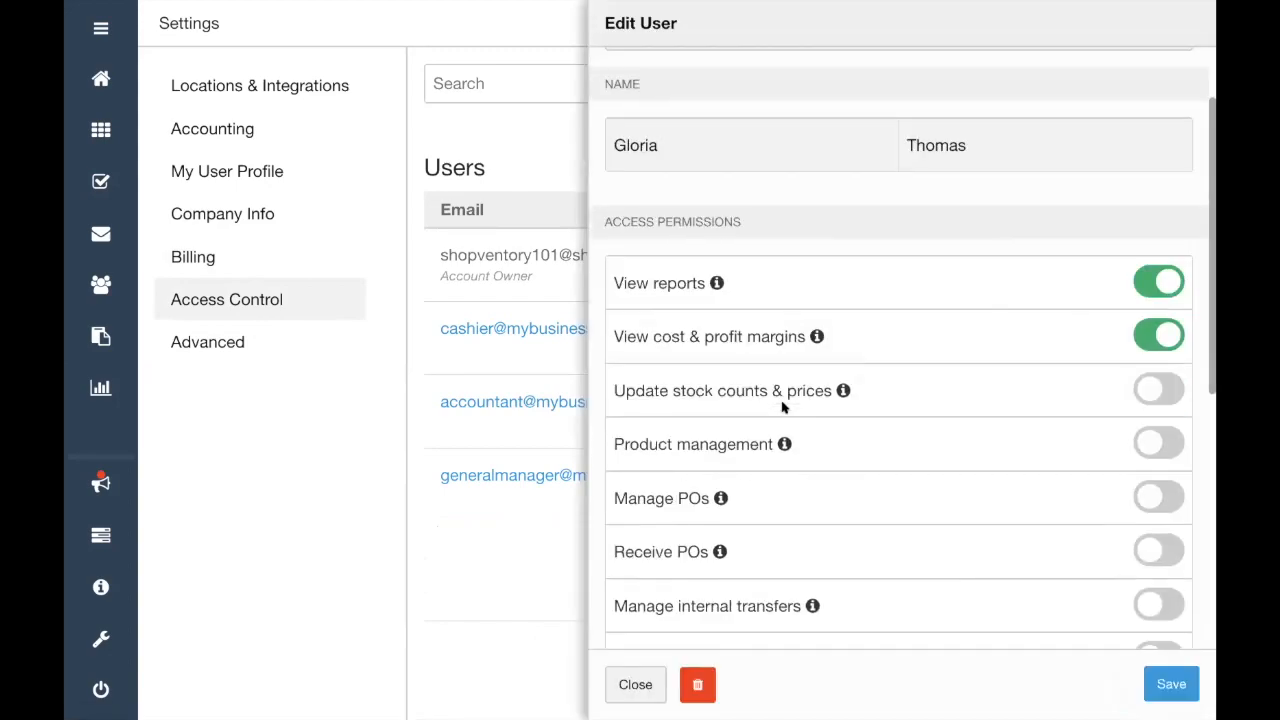
{"action": "scroll", "coordinate": [785, 408], "scroll_direction": "up", "scroll_amount": 6}
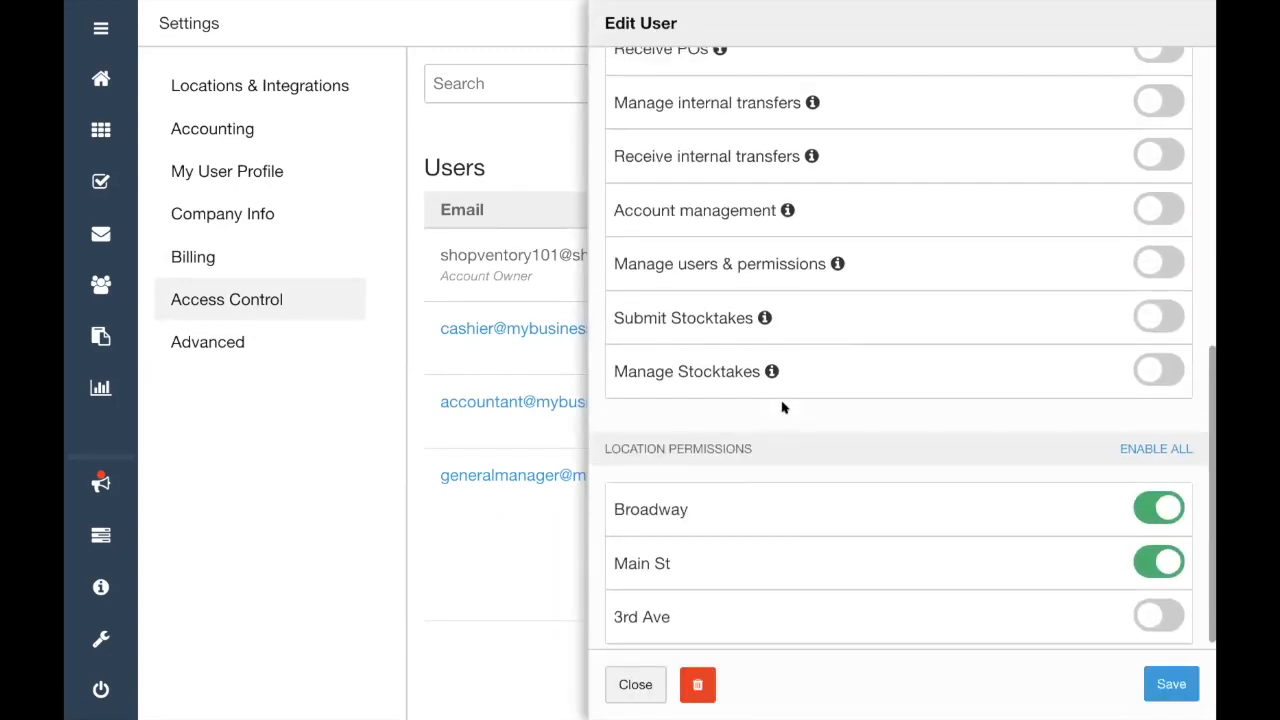
{"action": "left_click", "coordinate": [634, 685]}
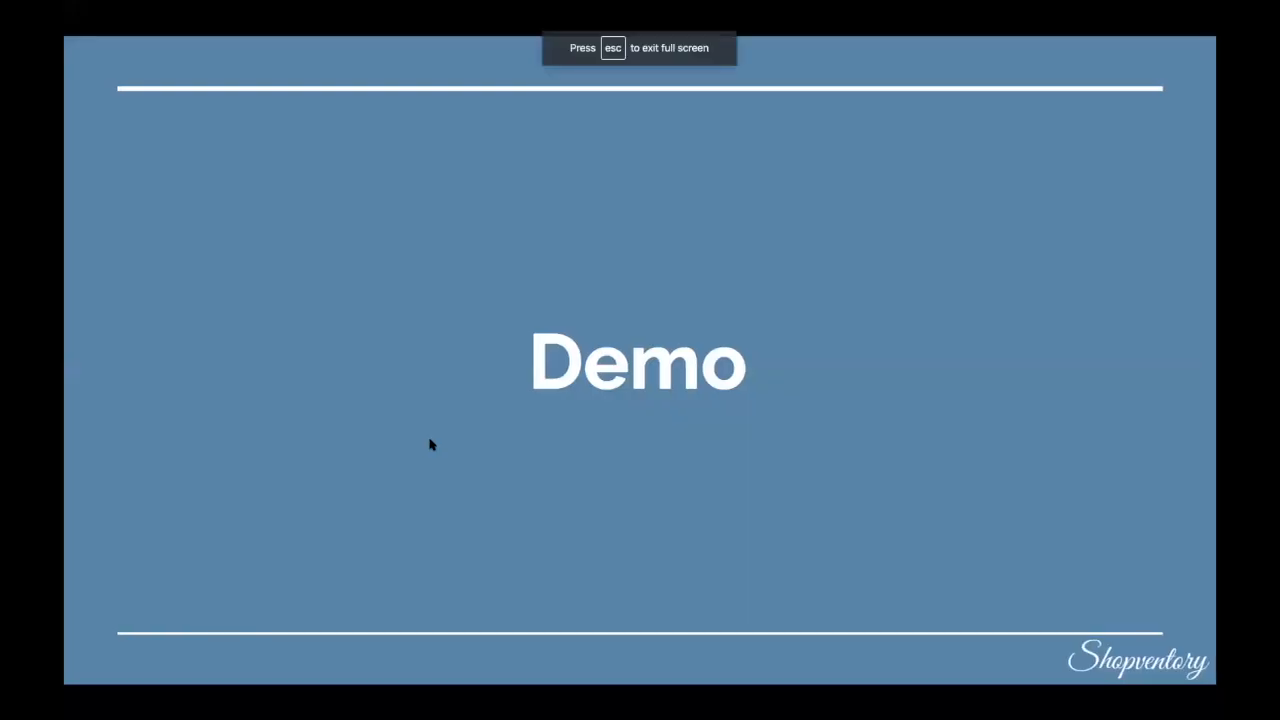
{"action": "key", "text": "Right"}
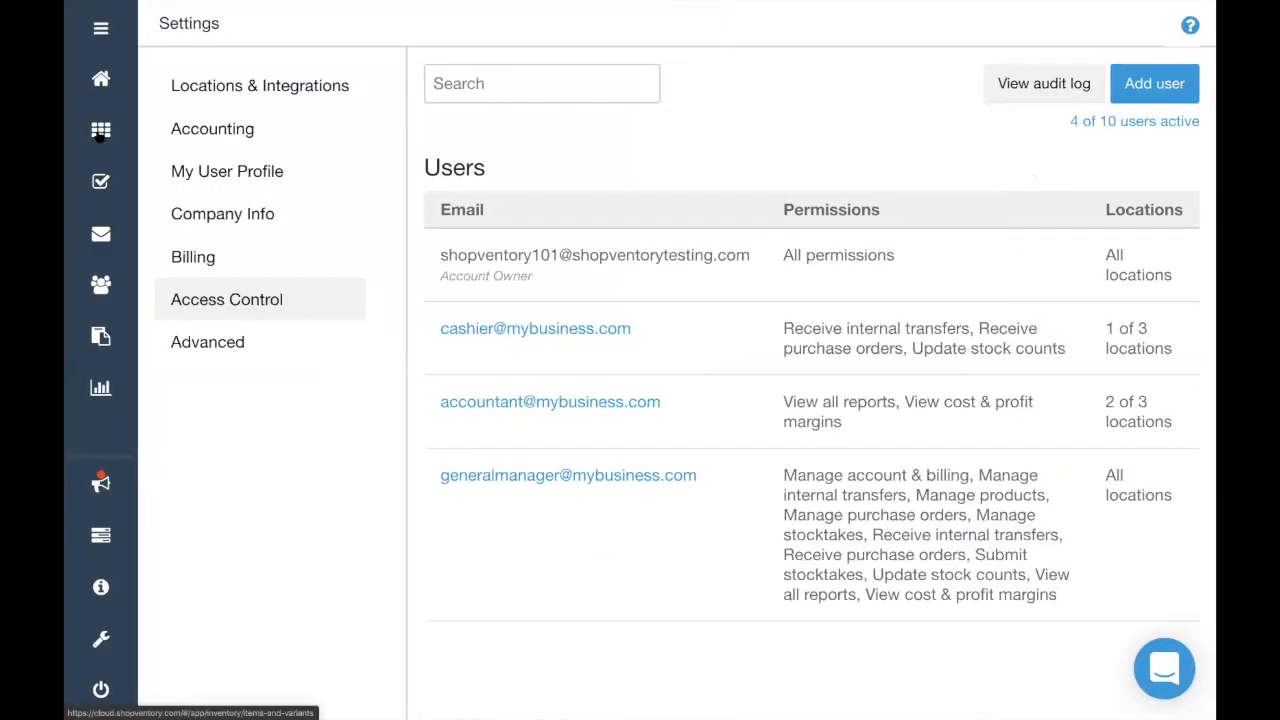
Search the inventory products for "coca" and open the lot history of the Coca-Cola Bottle at 3rd Ave
{"action": "left_click", "coordinate": [100, 133]}
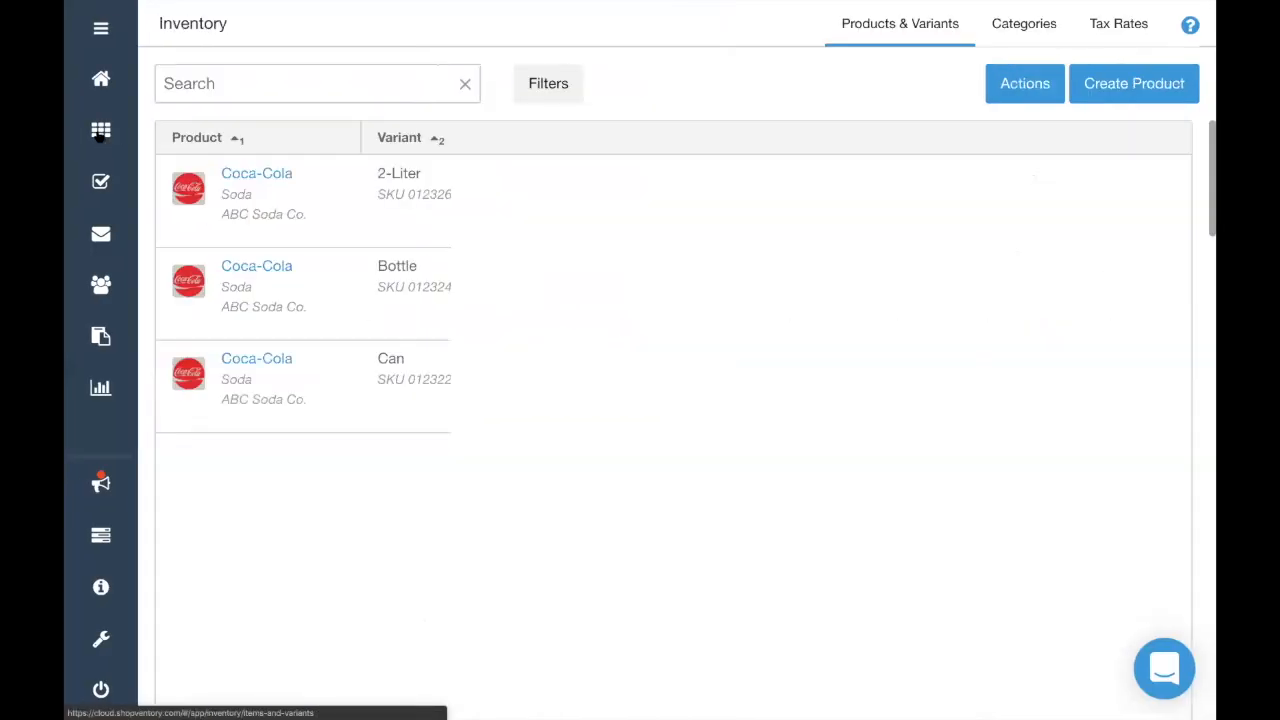
{"action": "left_click", "coordinate": [357, 88]}
{"action": "type", "text": "coca"}
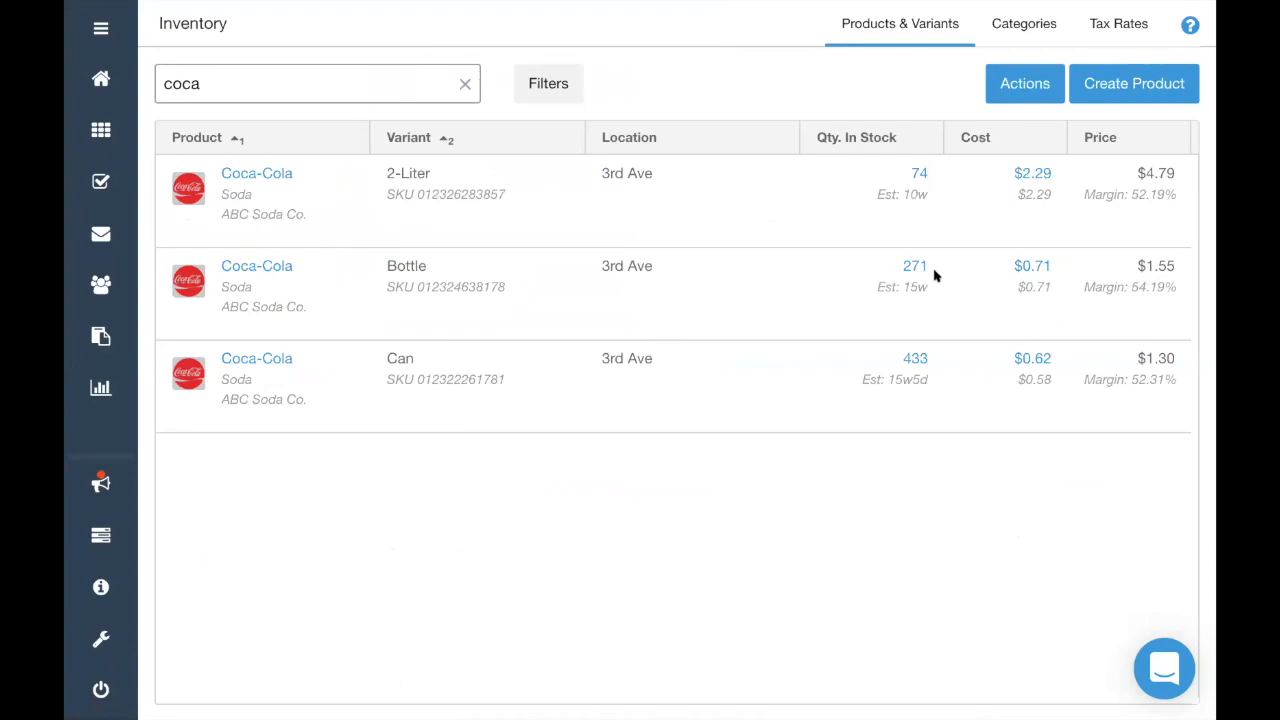
{"action": "left_click", "coordinate": [1029, 275]}
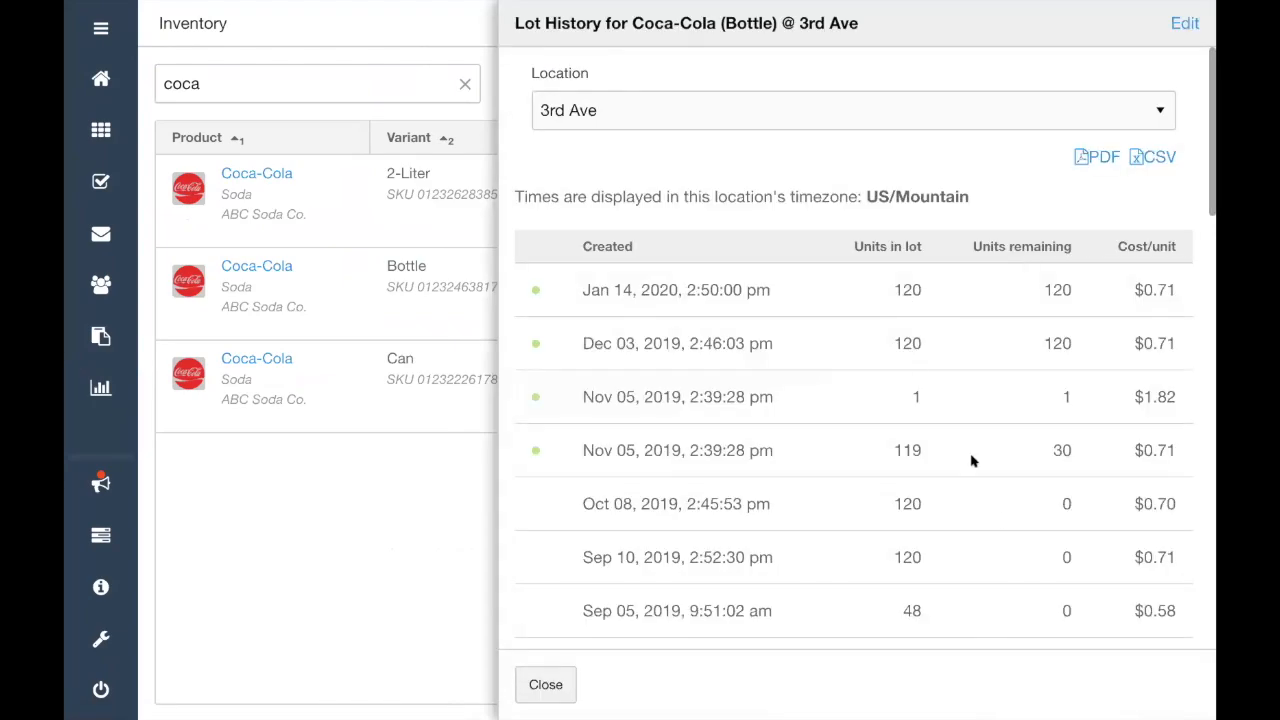
Compare the unit costs across the Coca-Cola Bottle's active and older lots, and close the lot history
{"action": "double_click", "coordinate": [901, 445]}
{"action": "left_click", "coordinate": [1168, 450]}
{"action": "left_click_drag", "start_coordinate": [1193, 450], "coordinate": [1127, 456]}
{"action": "double_click", "coordinate": [1173, 343]}
{"action": "scroll", "coordinate": [1034, 566], "scroll_direction": "down", "scroll_amount": 3}
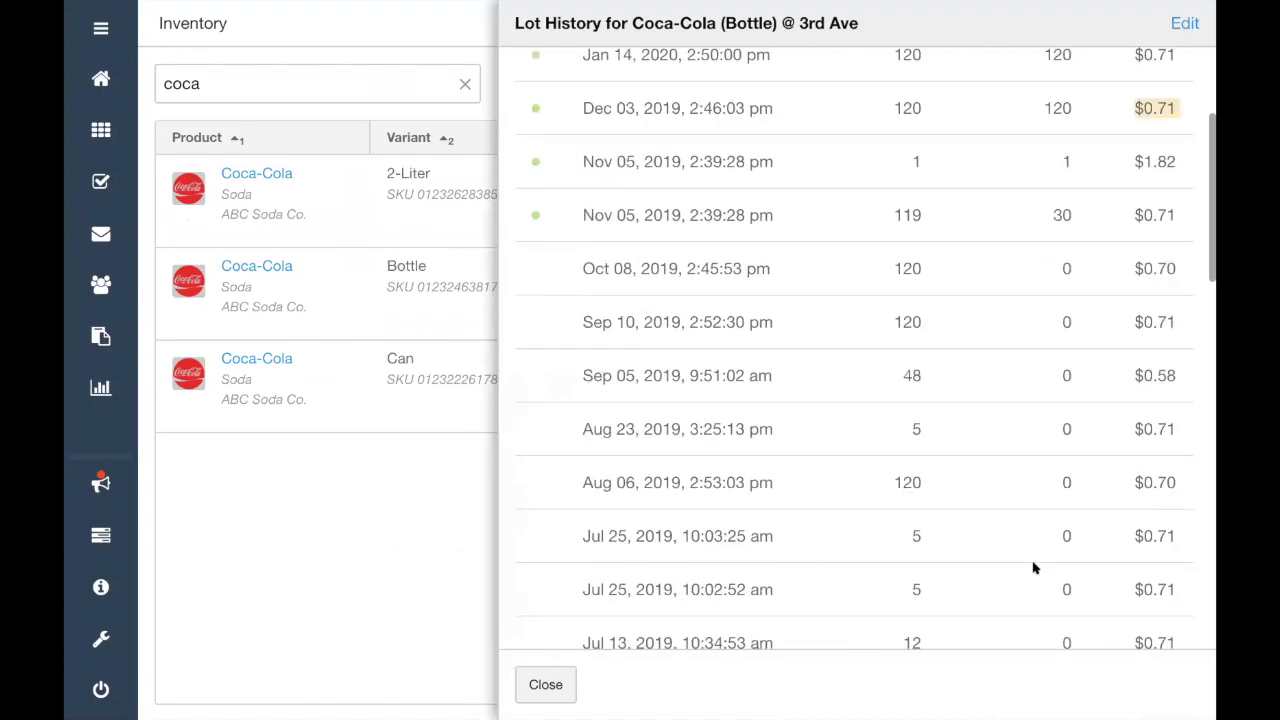
{"action": "scroll", "coordinate": [1034, 566], "scroll_direction": "down", "scroll_amount": 2}
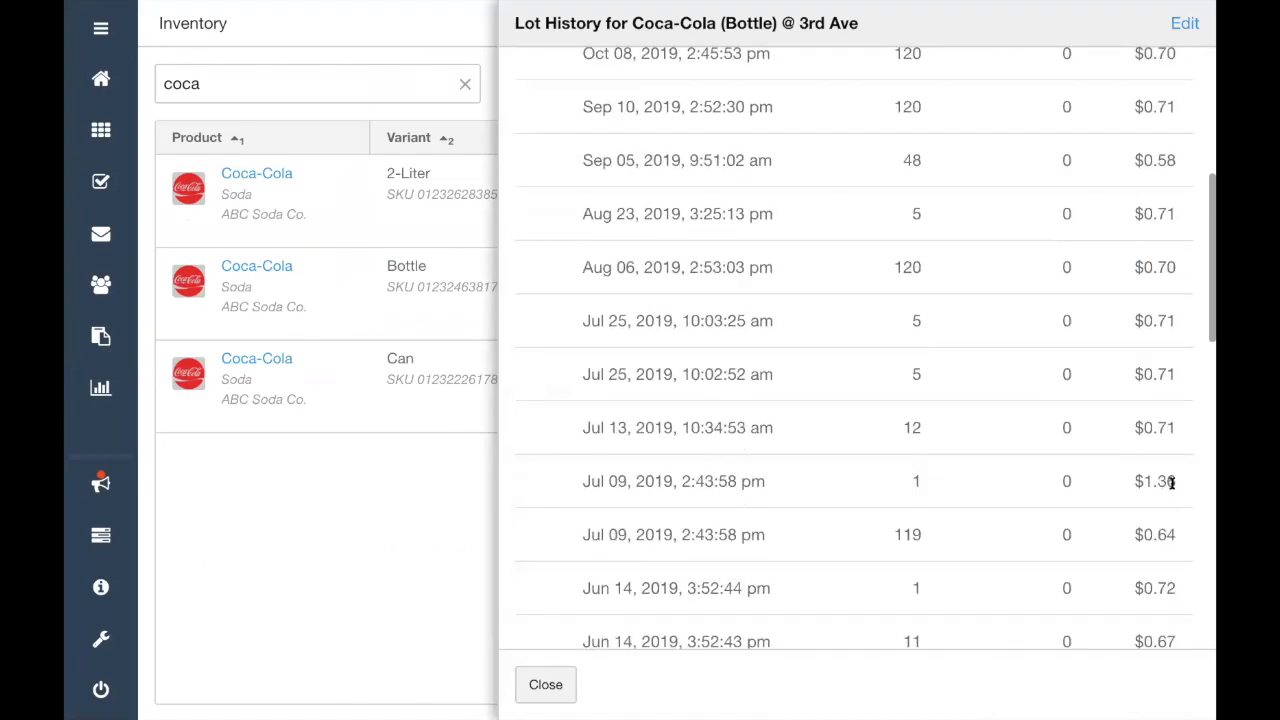
{"action": "scroll", "coordinate": [1172, 482], "scroll_direction": "down", "scroll_amount": 2}
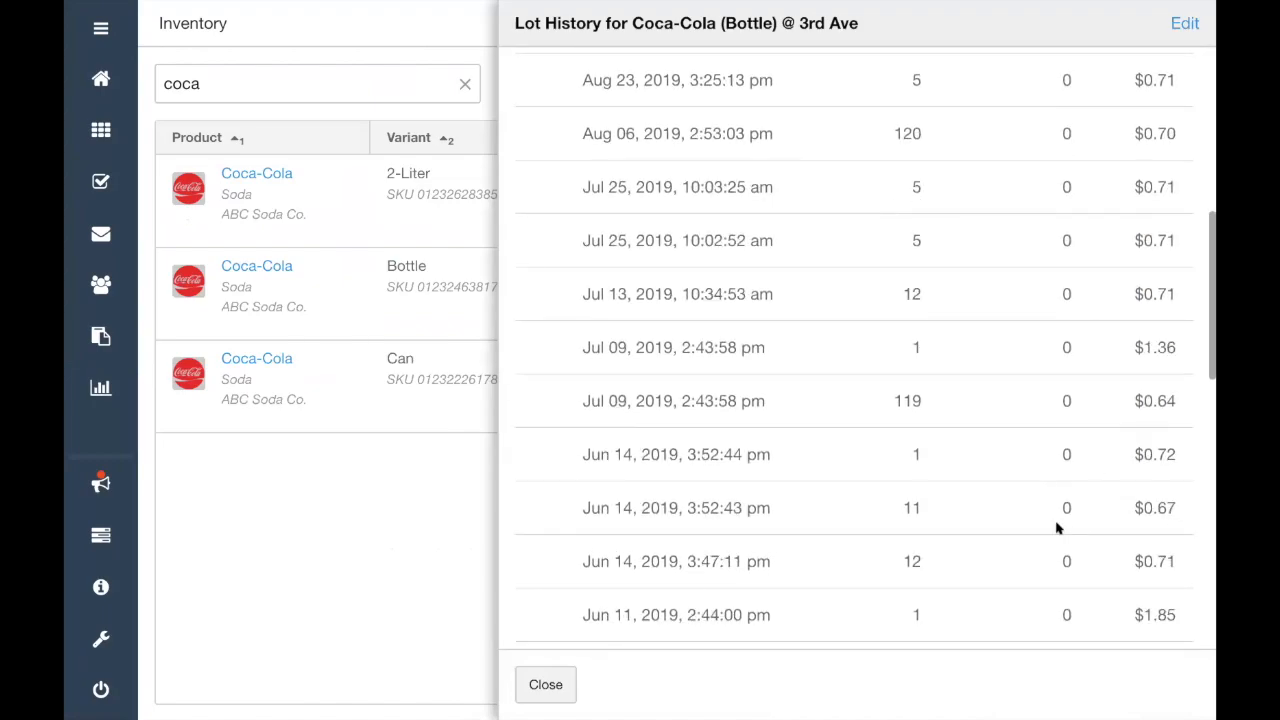
{"action": "scroll", "coordinate": [1058, 528], "scroll_direction": "down", "scroll_amount": 8}
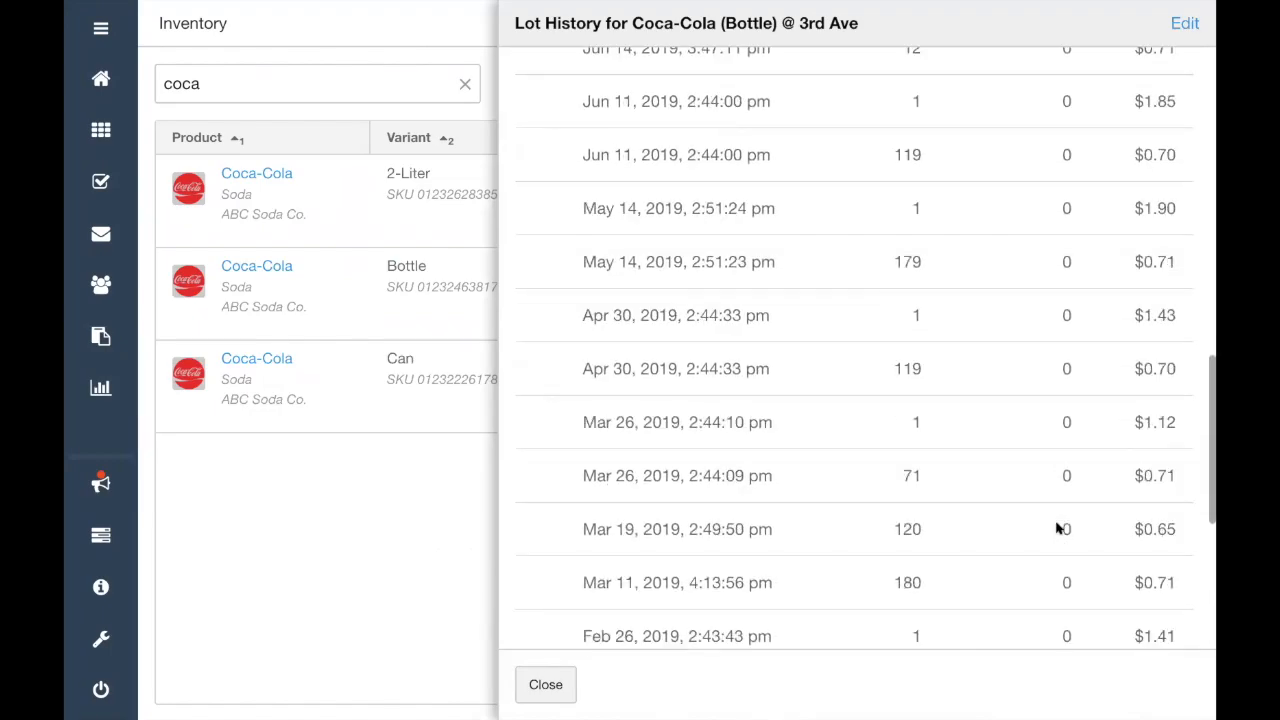
{"action": "scroll", "coordinate": [1058, 528], "scroll_direction": "down", "scroll_amount": 4}
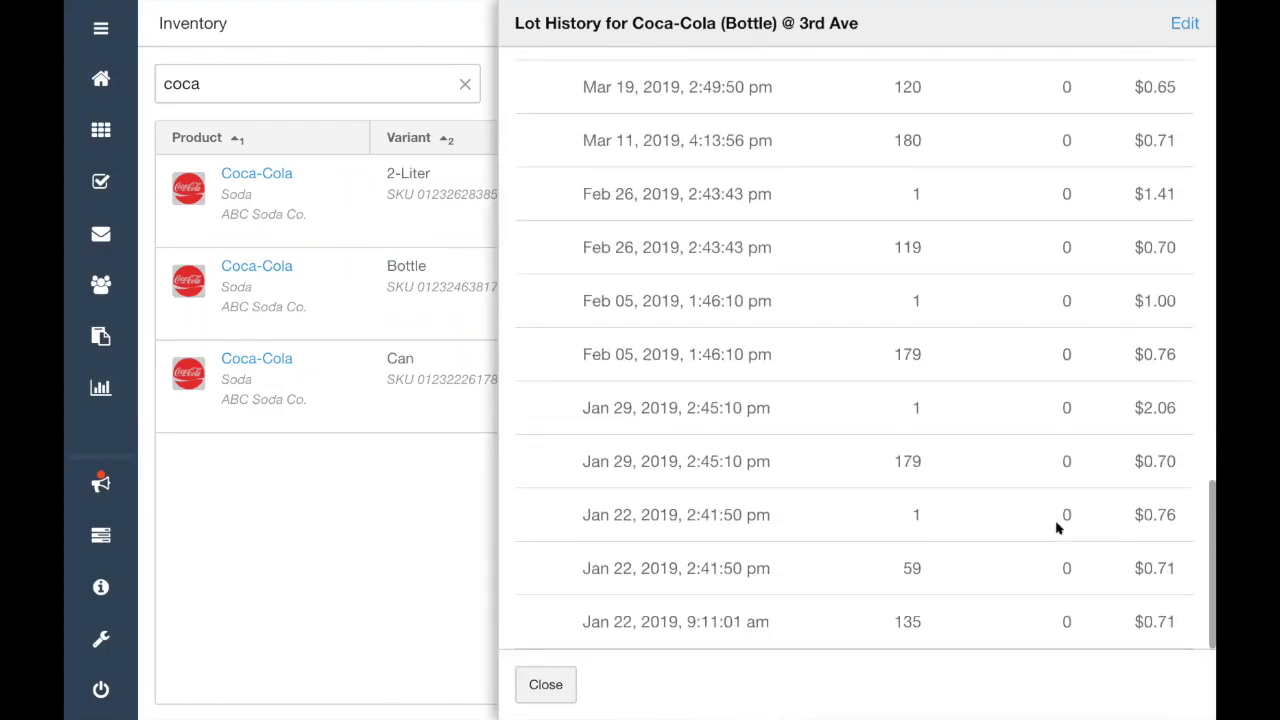
{"action": "scroll", "coordinate": [1058, 528], "scroll_direction": "up", "scroll_amount": 12}
{"action": "scroll", "coordinate": [1058, 528], "scroll_direction": "up", "scroll_amount": 10}
{"action": "left_click", "coordinate": [546, 686]}
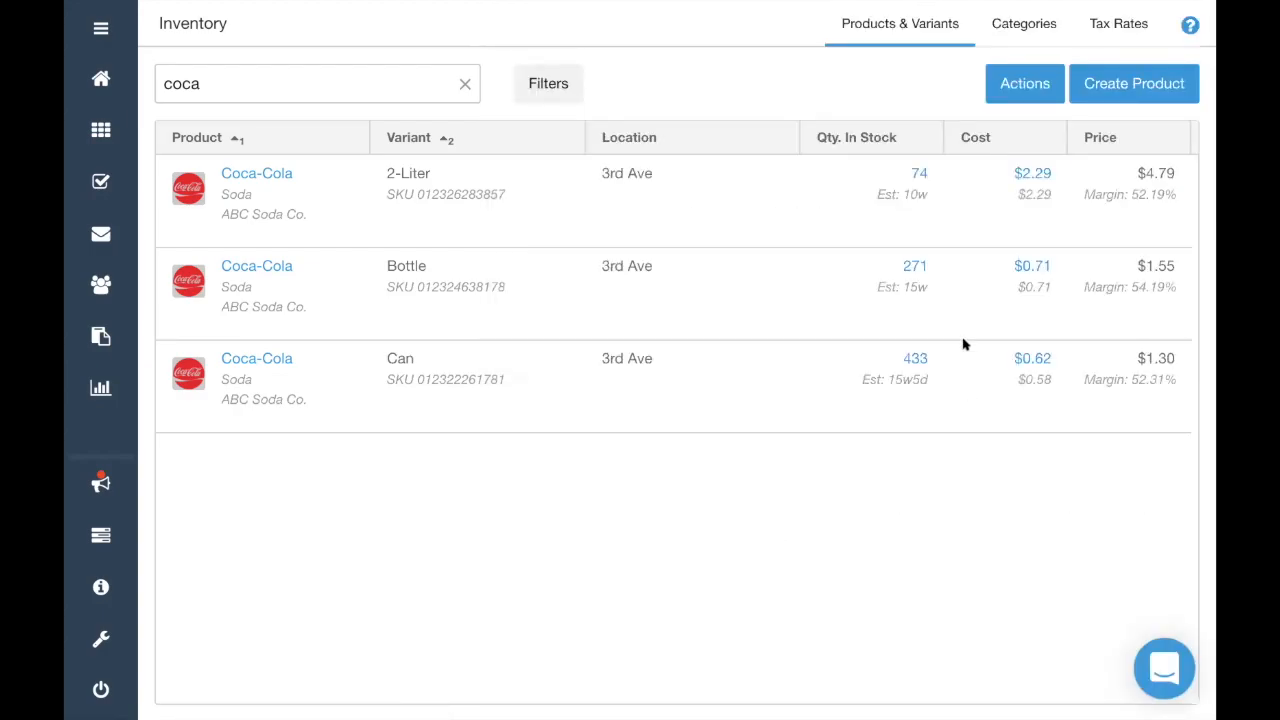
Examine the lot history of the Coca-Cola Can at 3rd Ave and close it
{"action": "left_click", "coordinate": [1050, 365]}
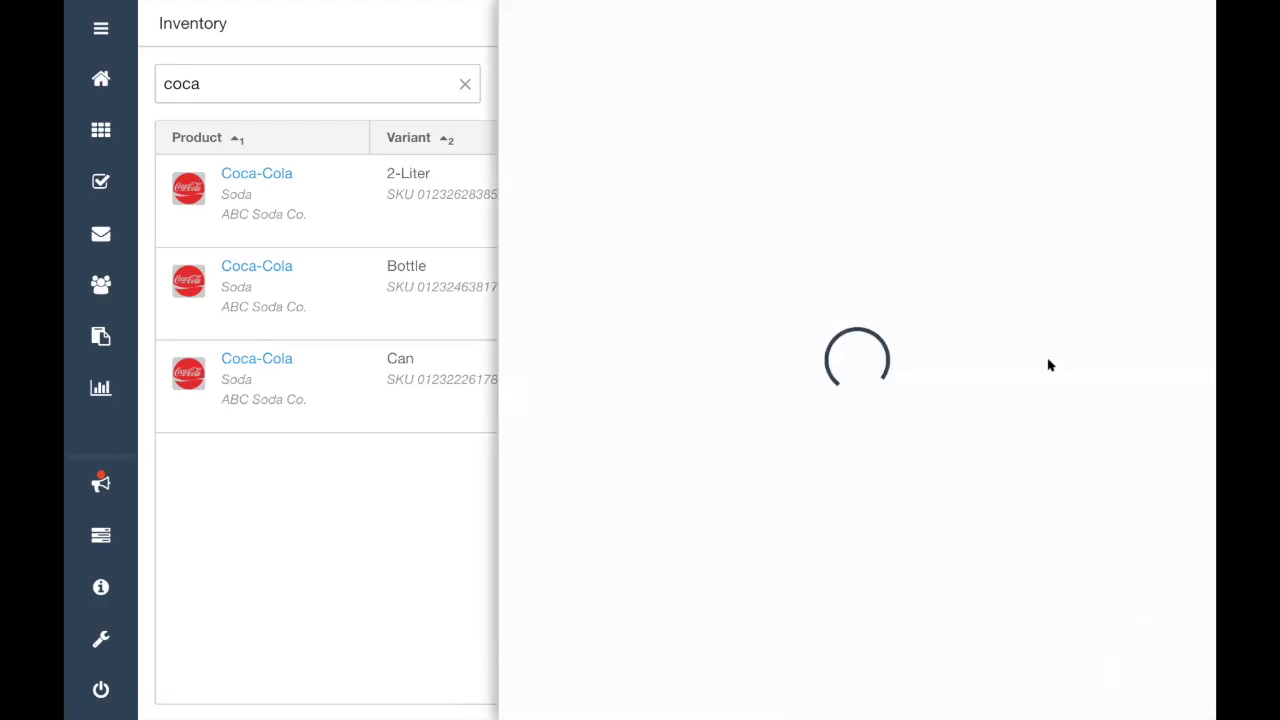
{"action": "scroll", "coordinate": [1049, 365], "scroll_direction": "down", "scroll_amount": 3}
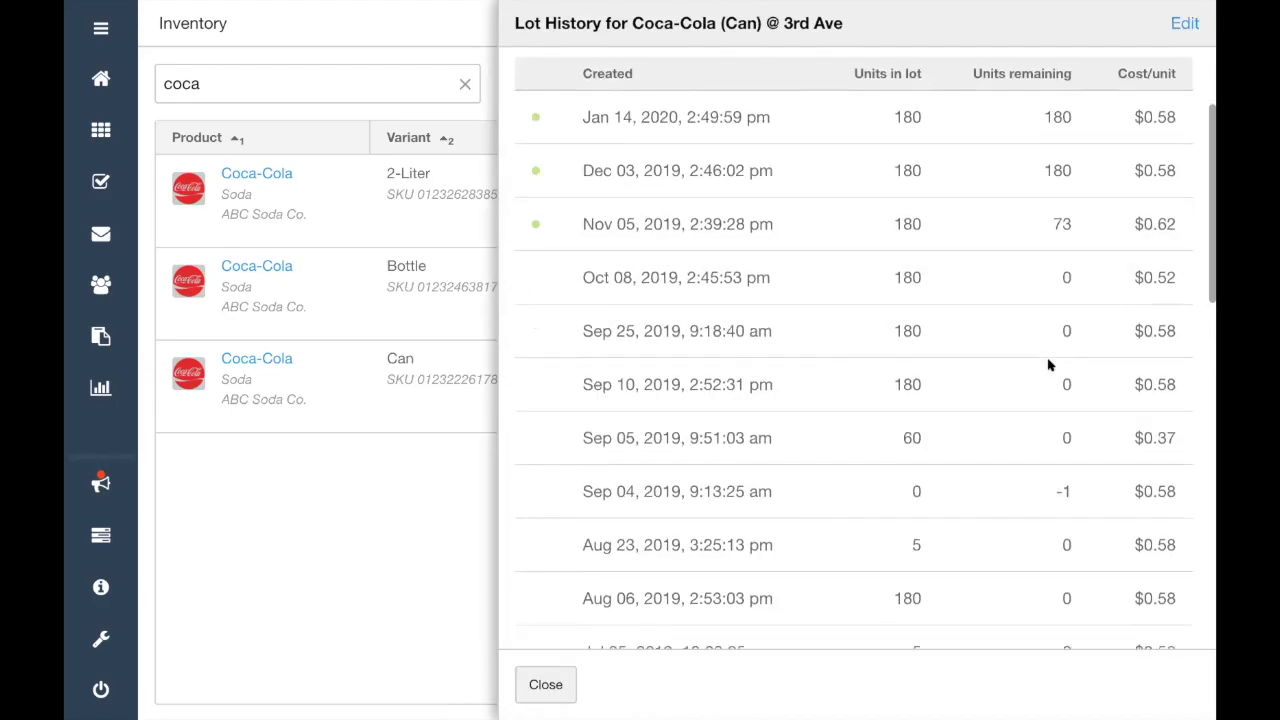
{"action": "scroll", "coordinate": [1049, 365], "scroll_direction": "down", "scroll_amount": 8}
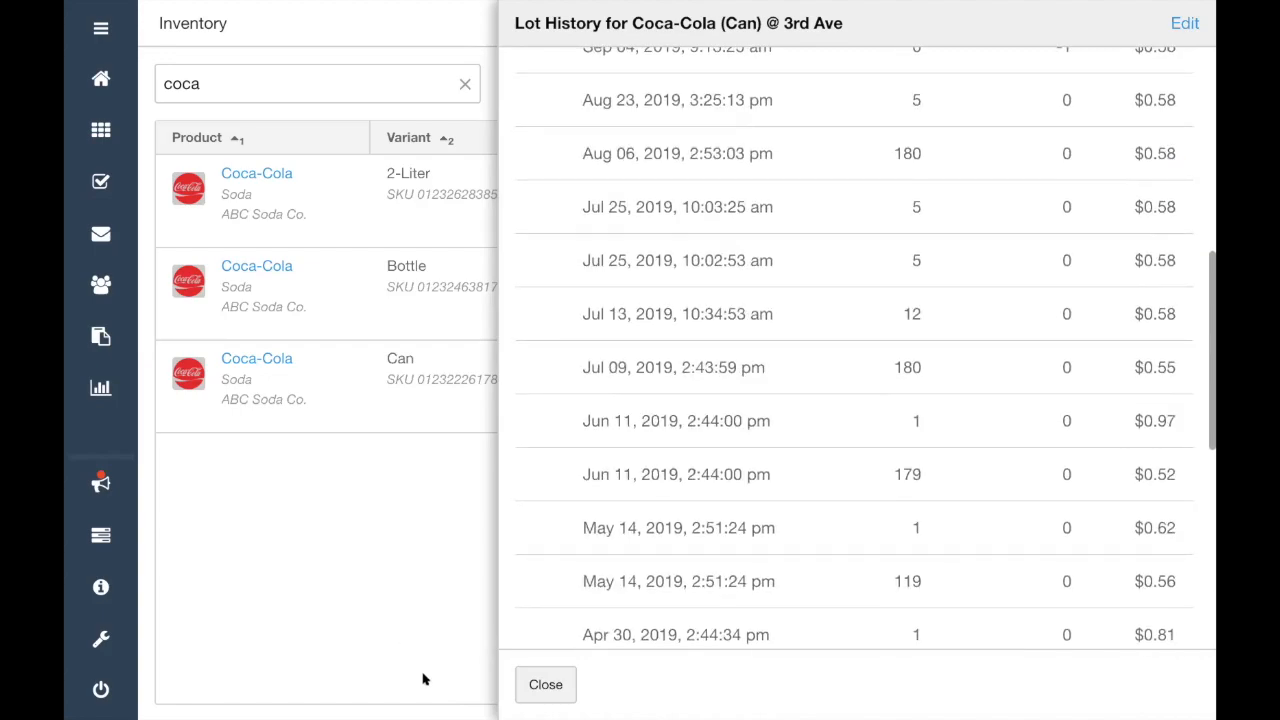
{"action": "left_click", "coordinate": [546, 684]}
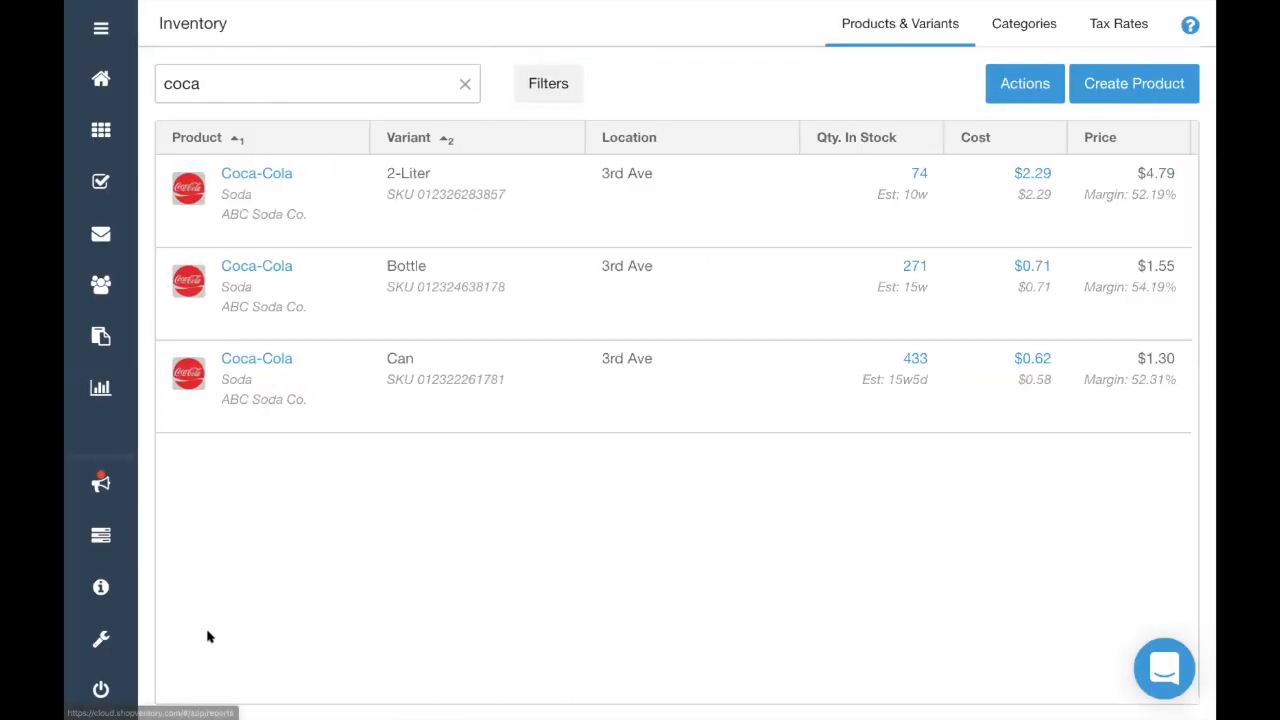
Create a location named "A New Location" in the Locations & Integrations settings, and close the location form
{"action": "left_click", "coordinate": [96, 644]}
{"action": "scroll", "coordinate": [497, 599], "scroll_direction": "down", "scroll_amount": 5}
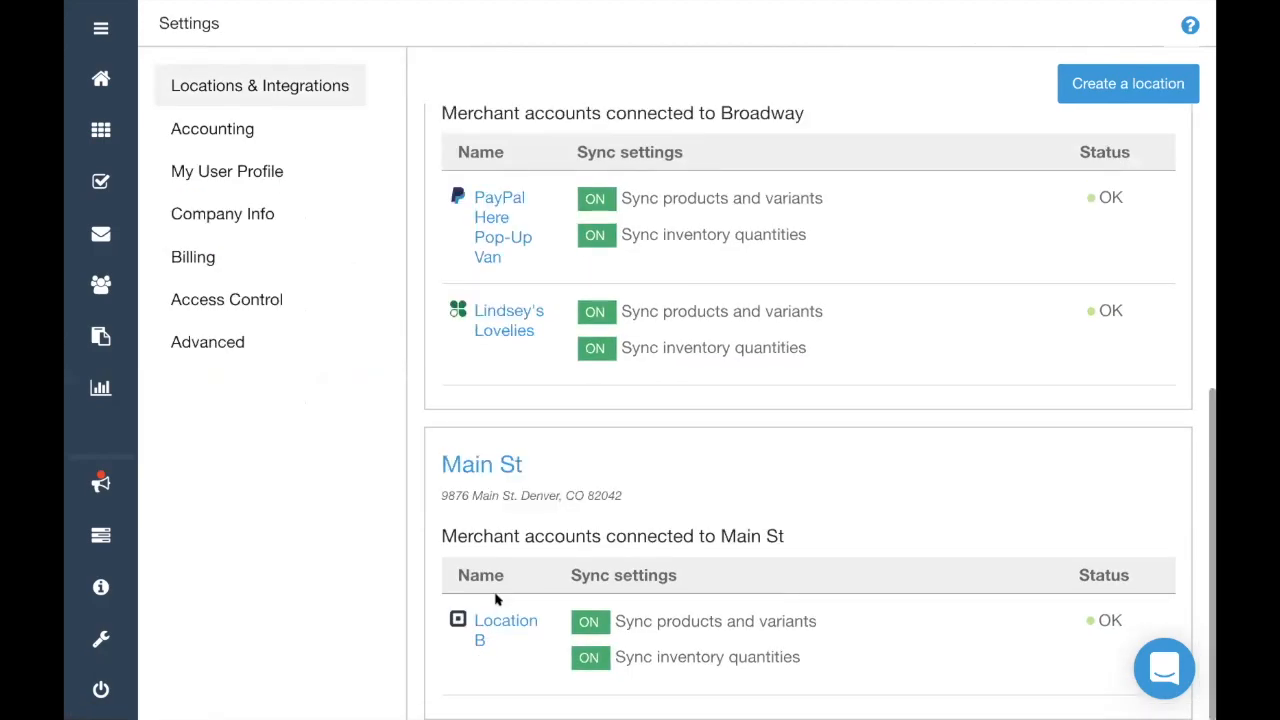
{"action": "scroll", "coordinate": [497, 599], "scroll_direction": "up", "scroll_amount": 5}
{"action": "left_click", "coordinate": [1110, 90]}
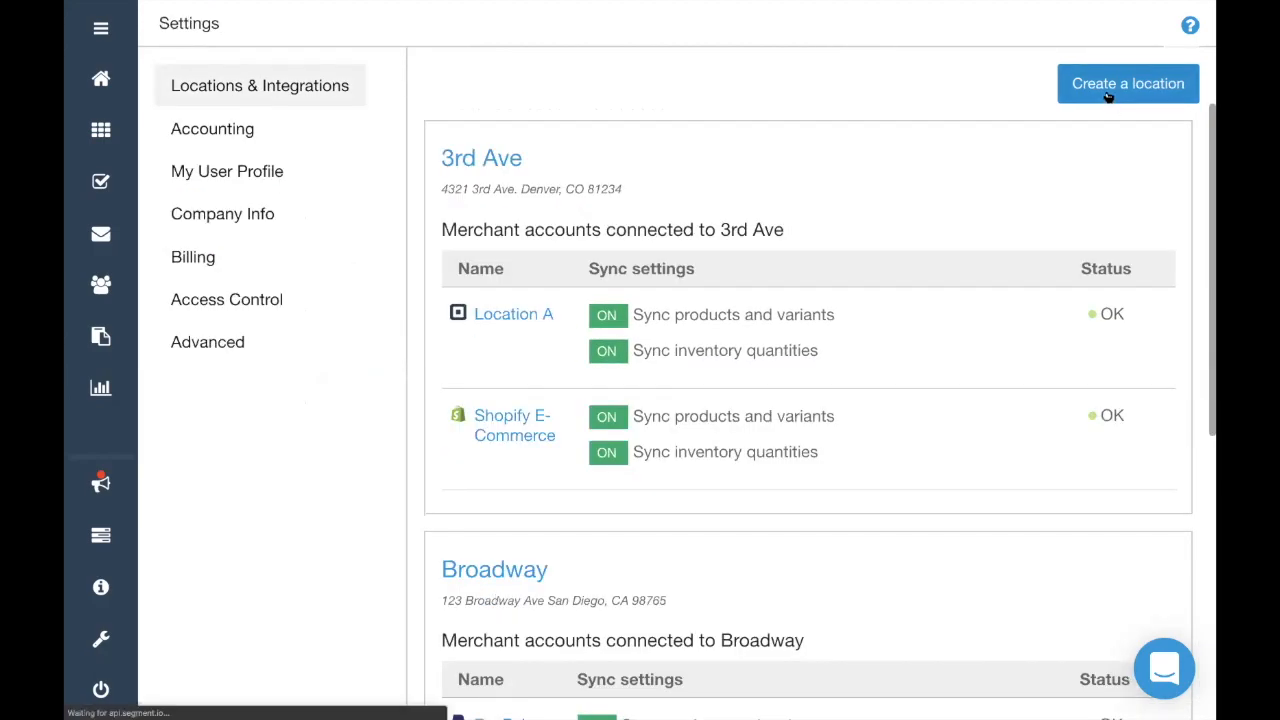
{"action": "left_click", "coordinate": [689, 148]}
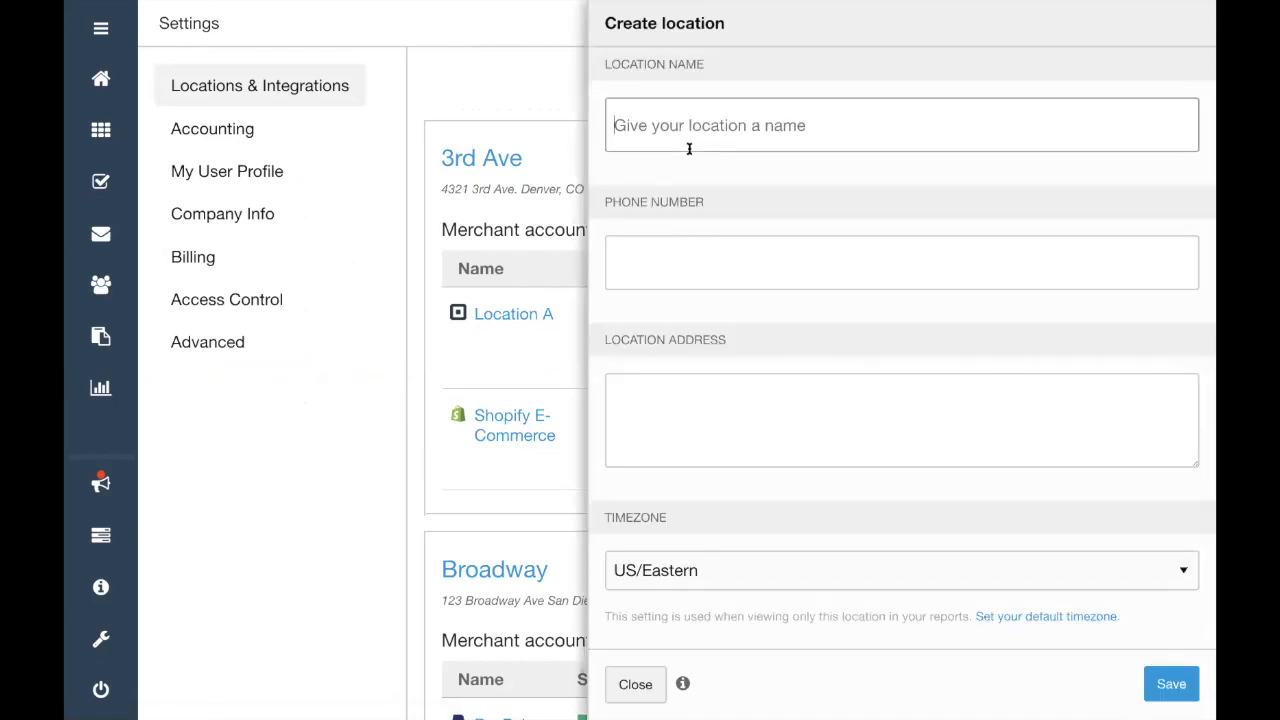
{"action": "type", "text": "A New "}
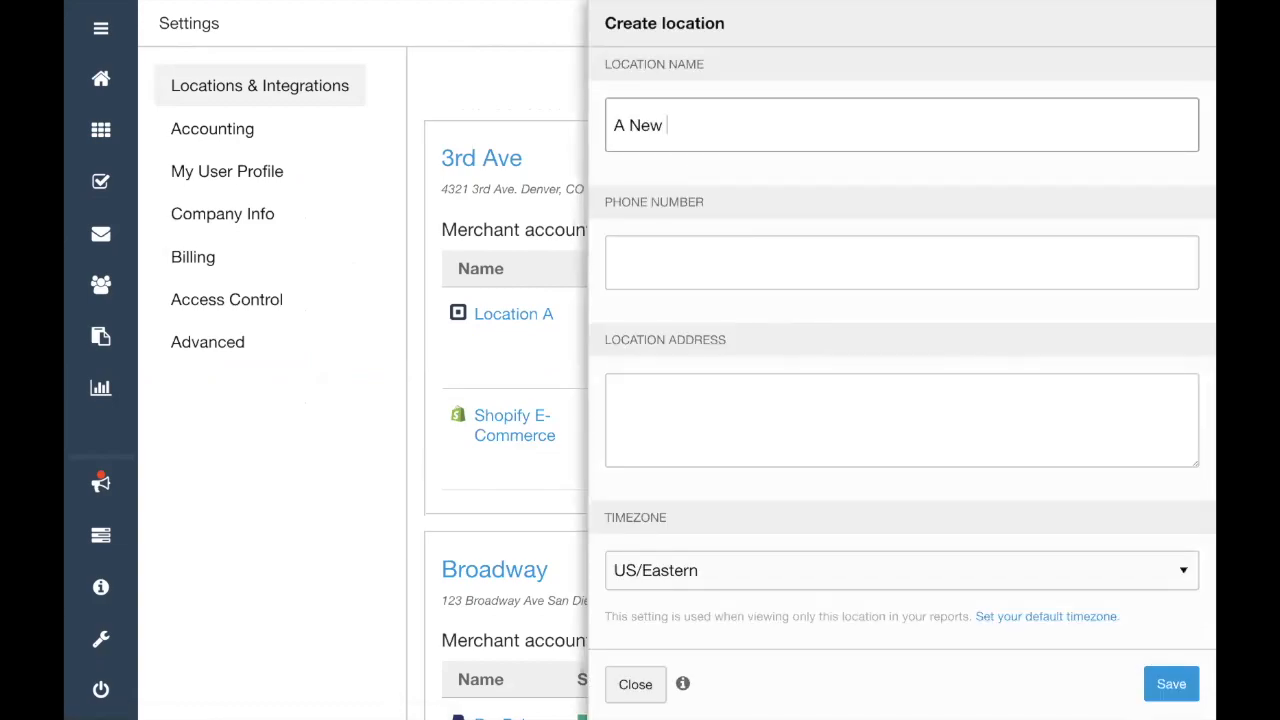
{"action": "type", "text": "Location"}
{"action": "left_click", "coordinate": [1158, 686]}
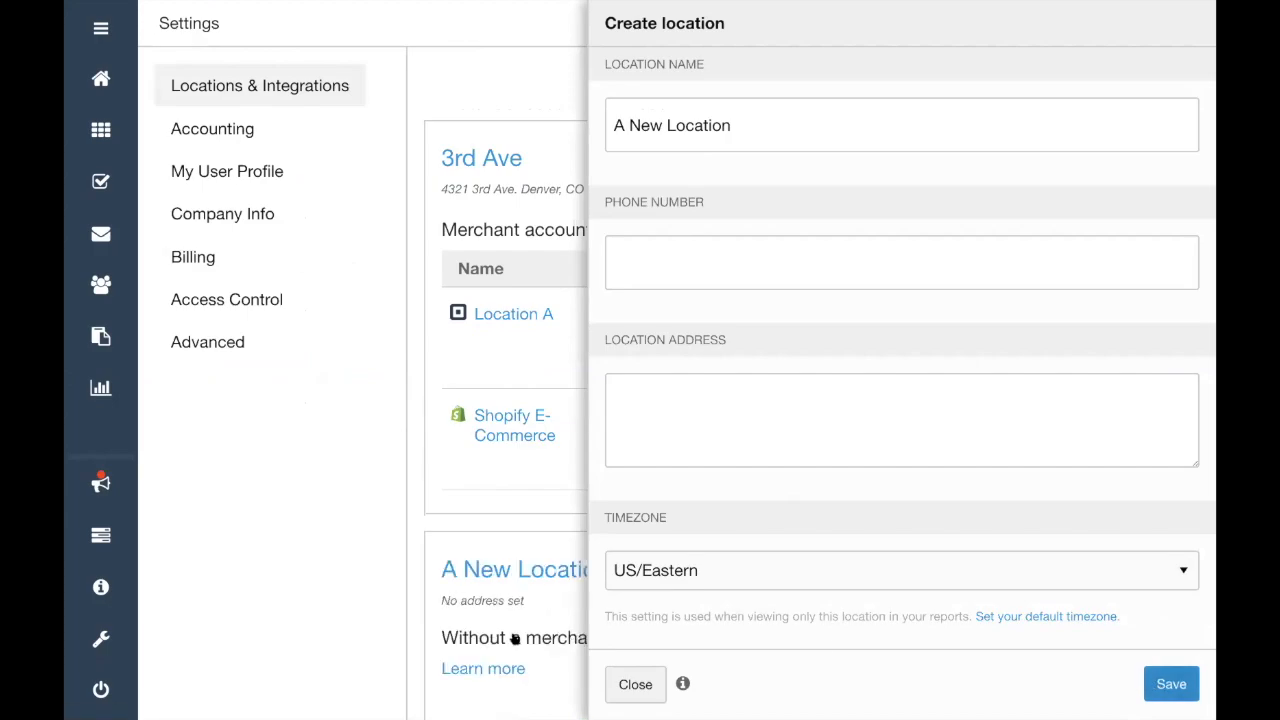
{"action": "left_click", "coordinate": [640, 686]}
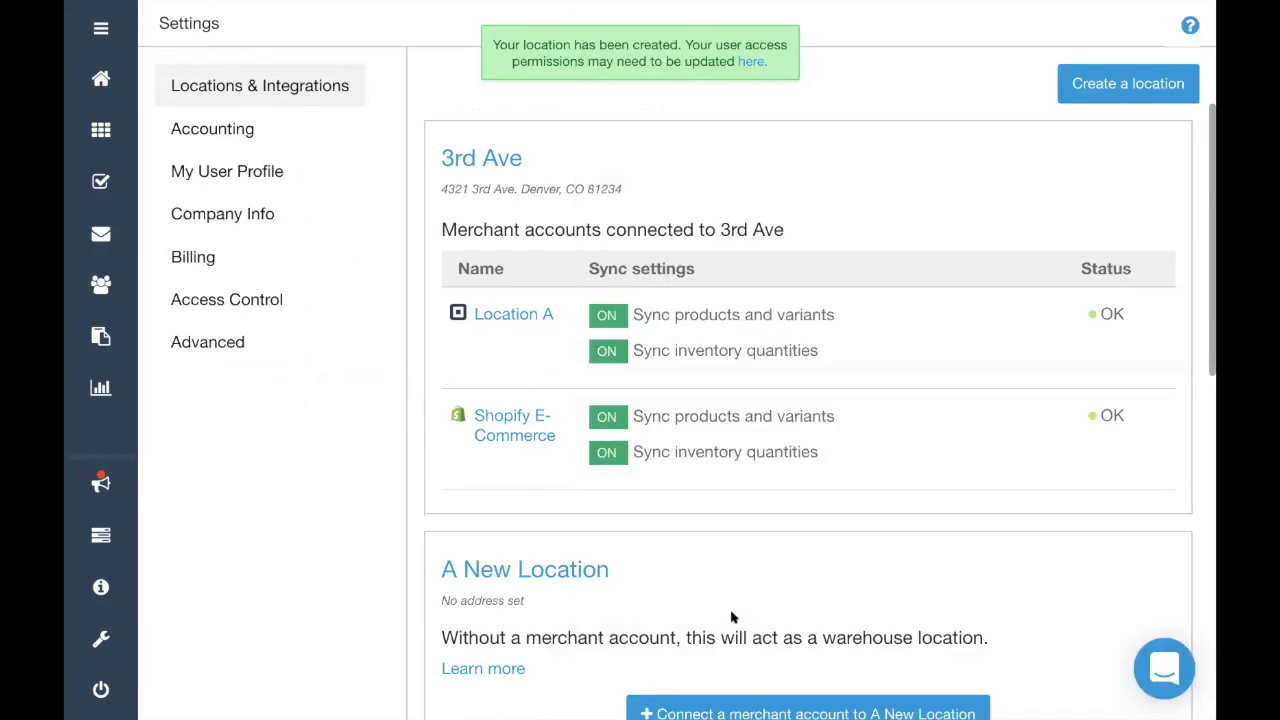
Open the details of A New Location and start the wizard for cloning products from another location
{"action": "scroll", "coordinate": [731, 617], "scroll_direction": "down", "scroll_amount": 2}
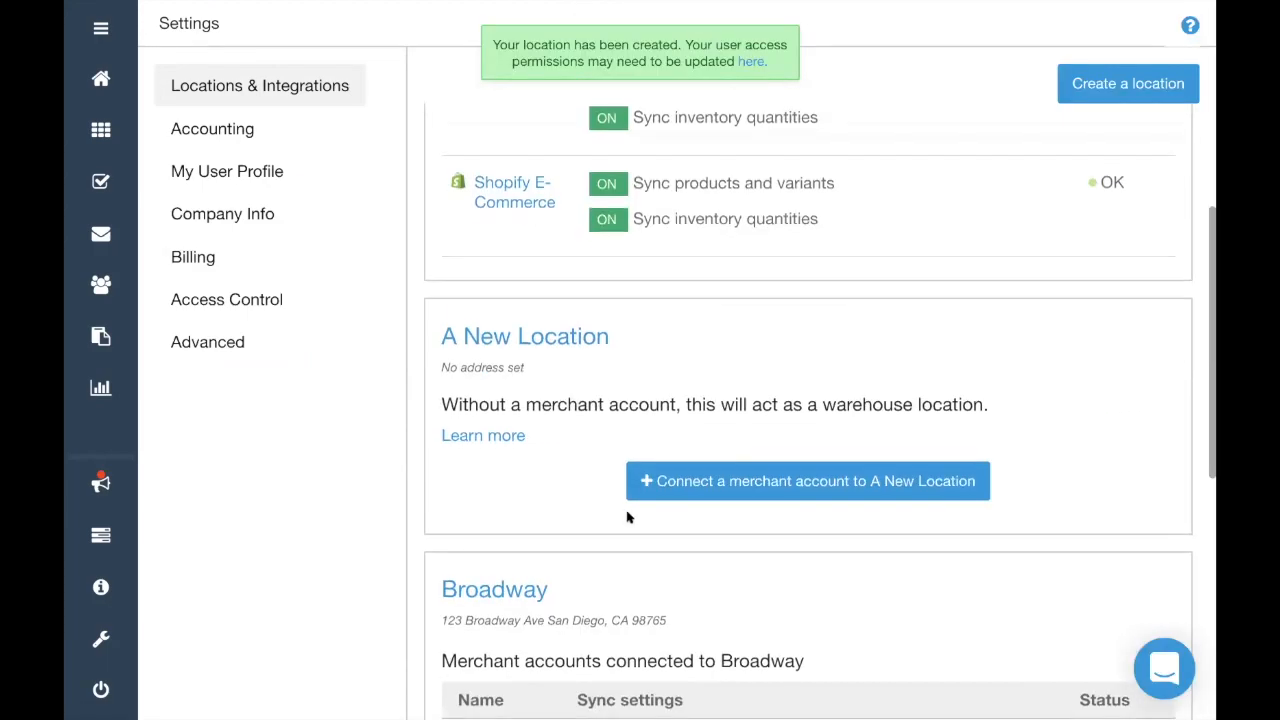
{"action": "left_click", "coordinate": [543, 345]}
{"action": "left_click", "coordinate": [1188, 22]}
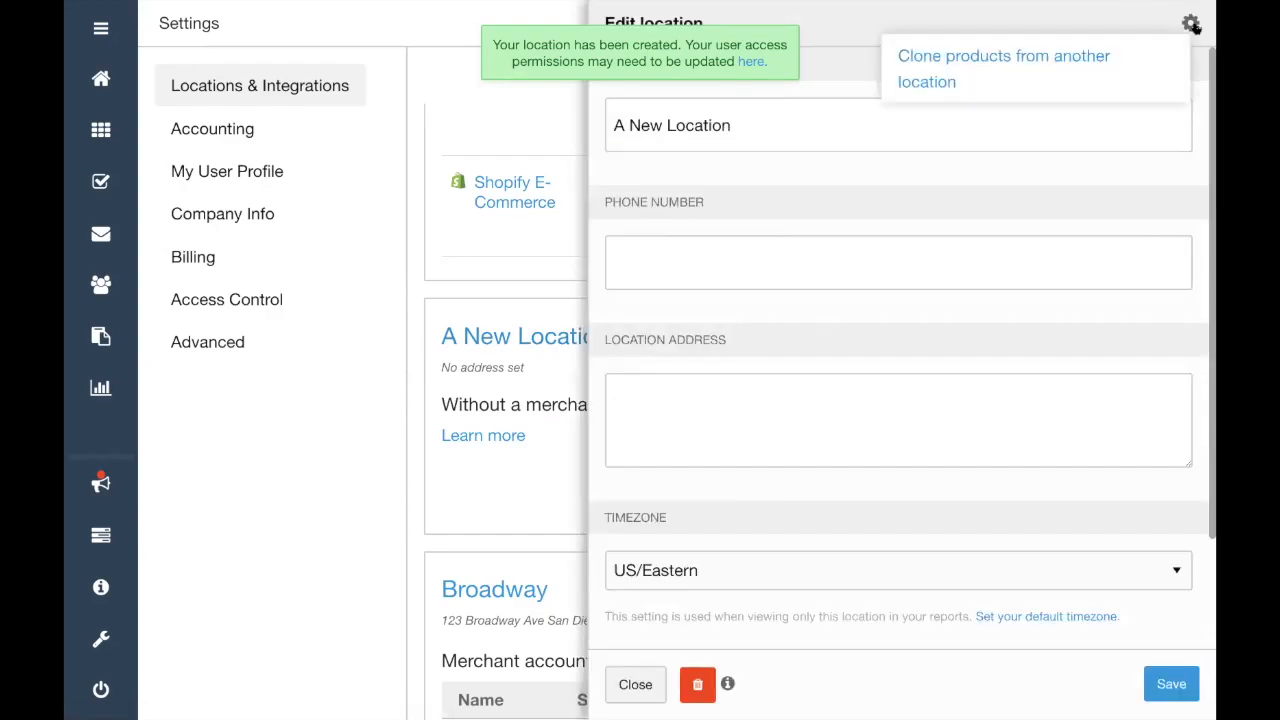
{"action": "left_click", "coordinate": [940, 67]}
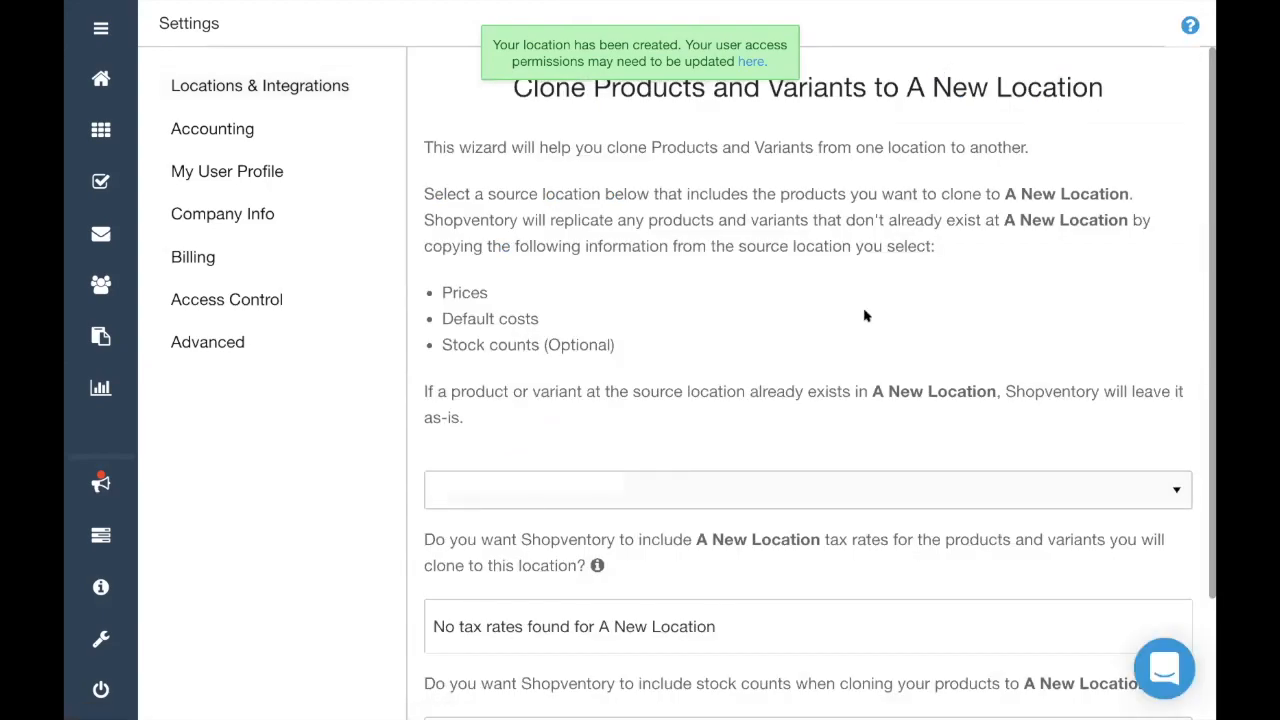
Choose 3rd Ave as the clone source, review the tax-rate and stock-count options, and return to Locations & Integrations without cloning
{"action": "left_click", "coordinate": [948, 497]}
{"action": "left_click", "coordinate": [837, 546]}
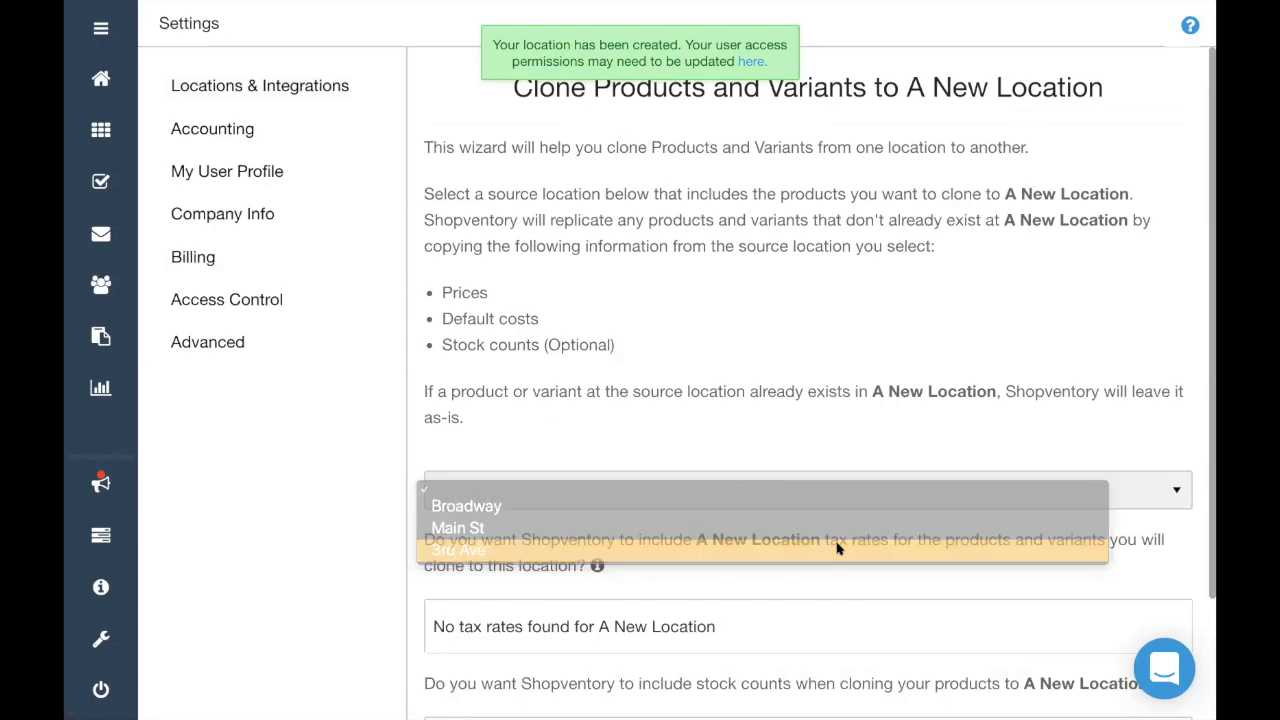
{"action": "scroll", "coordinate": [954, 323], "scroll_direction": "down", "scroll_amount": 3}
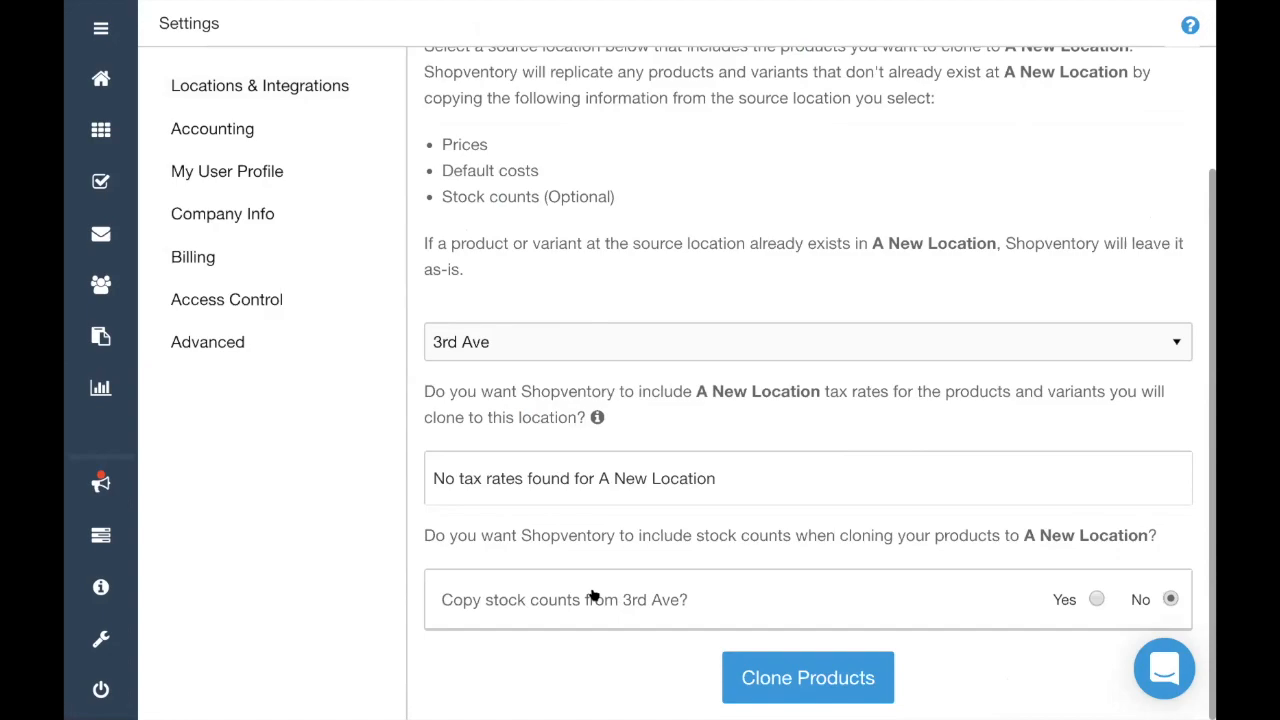
{"action": "left_click_drag", "start_coordinate": [600, 479], "coordinate": [741, 483]}
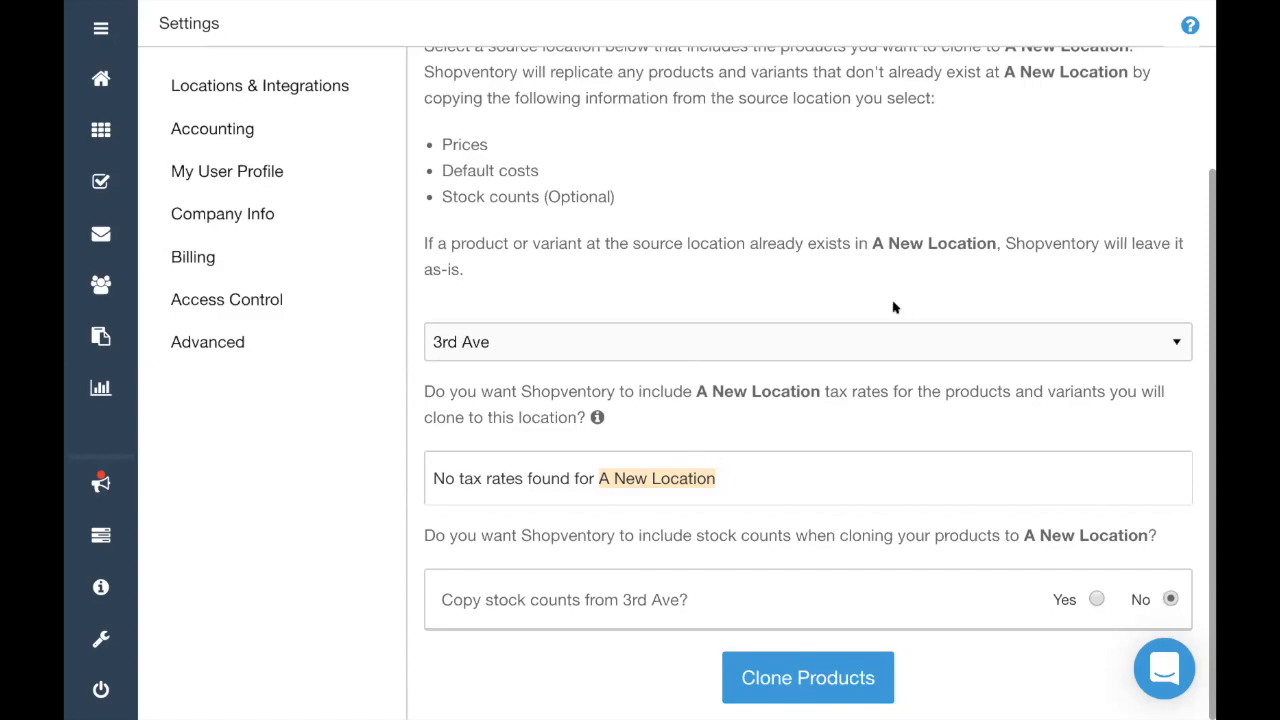
{"action": "scroll", "coordinate": [894, 307], "scroll_direction": "up", "scroll_amount": 3}
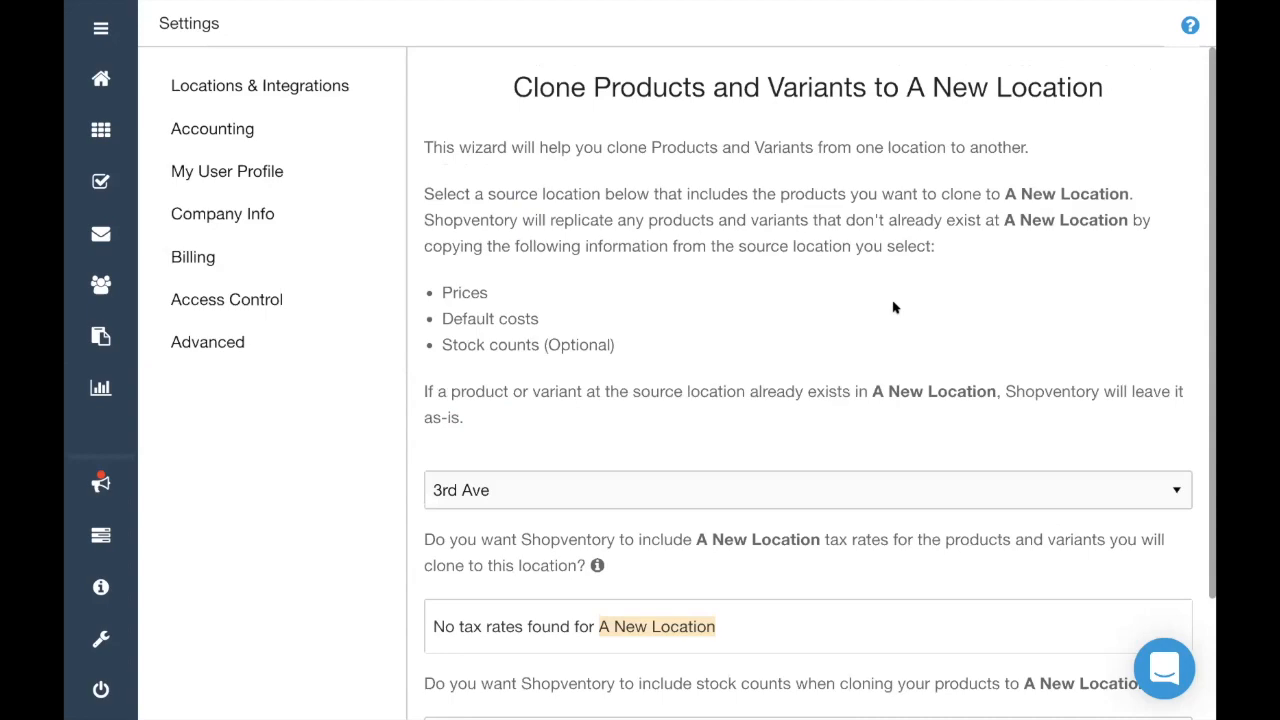
{"action": "left_click", "coordinate": [293, 95]}
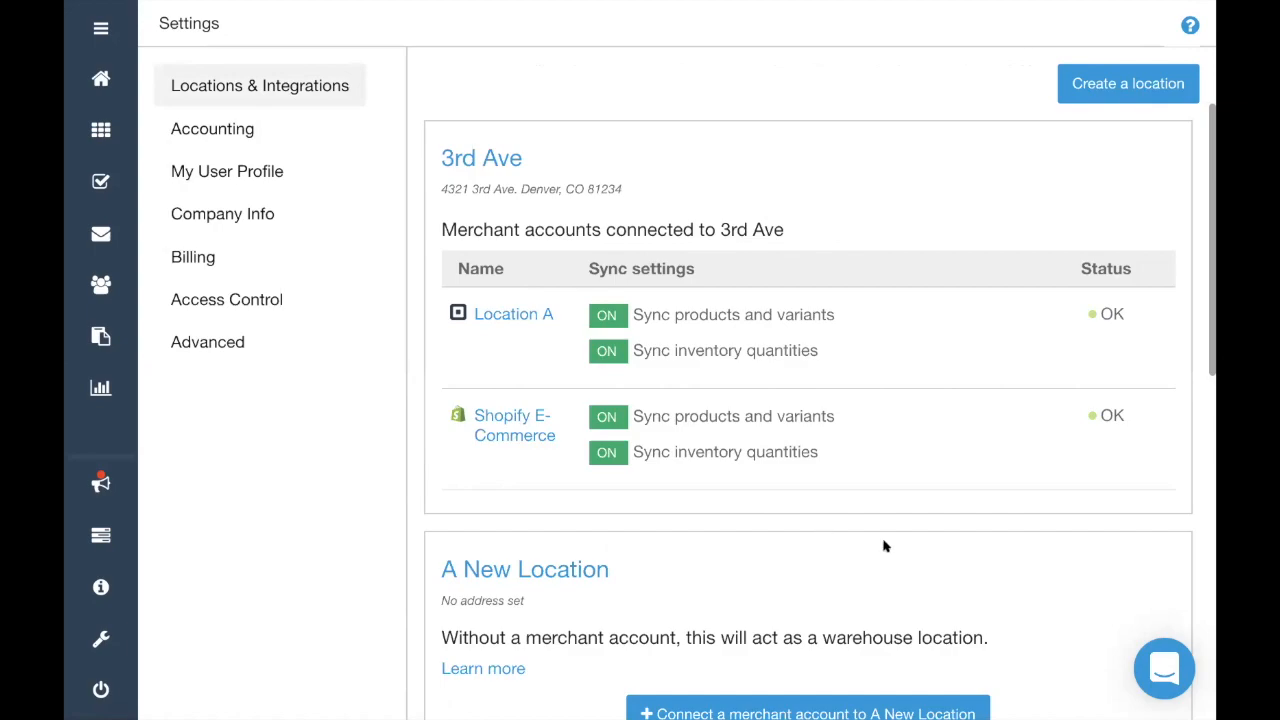
{"action": "scroll", "coordinate": [884, 546], "scroll_direction": "down", "scroll_amount": 1}
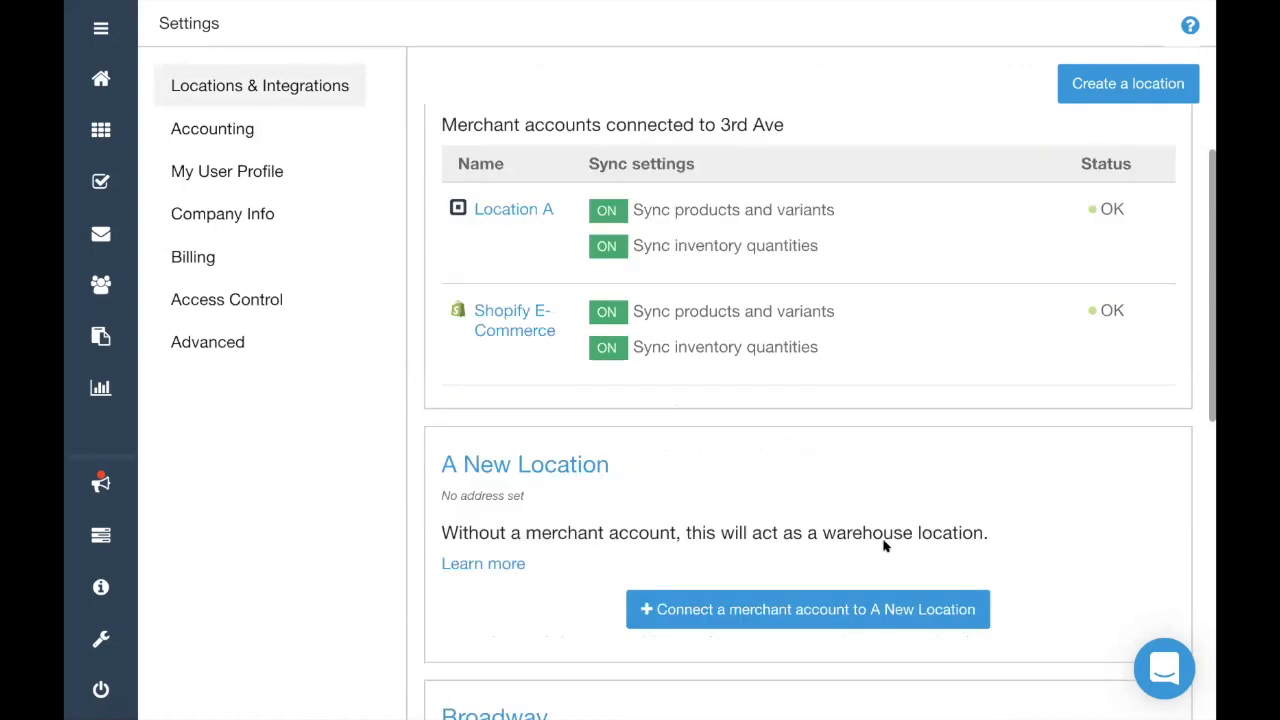